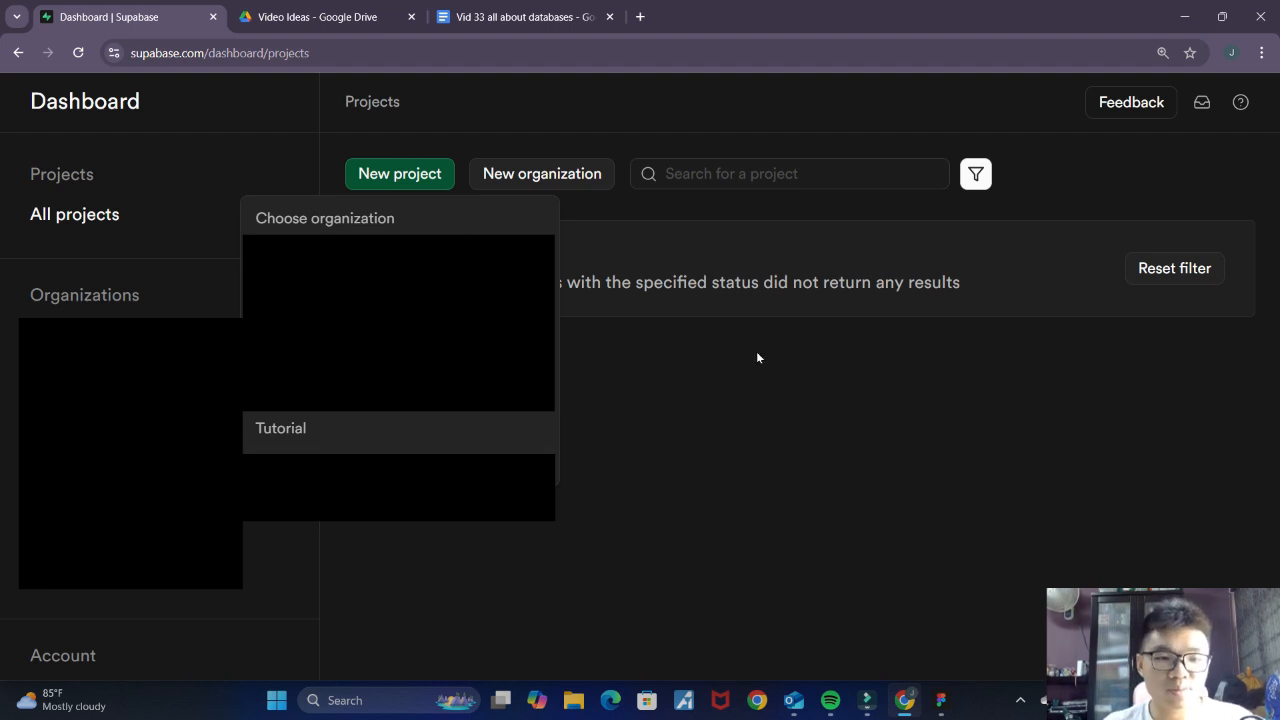
Step: Start a new project in the Tutorial organization and name it BooksRepository
{"action": "left_click", "coordinate": [278, 441]}
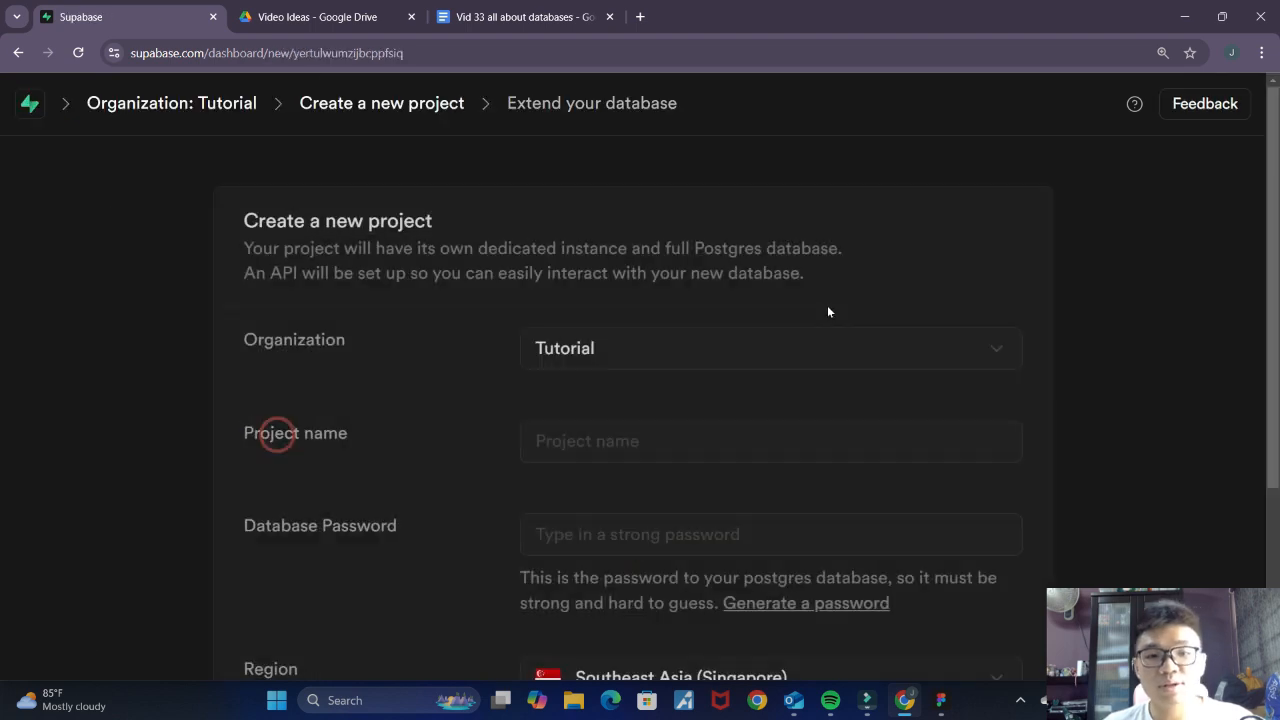
{"action": "scroll", "coordinate": [820, 369], "scroll_direction": "down", "scroll_amount": 2}
{"action": "left_click", "coordinate": [771, 275]}
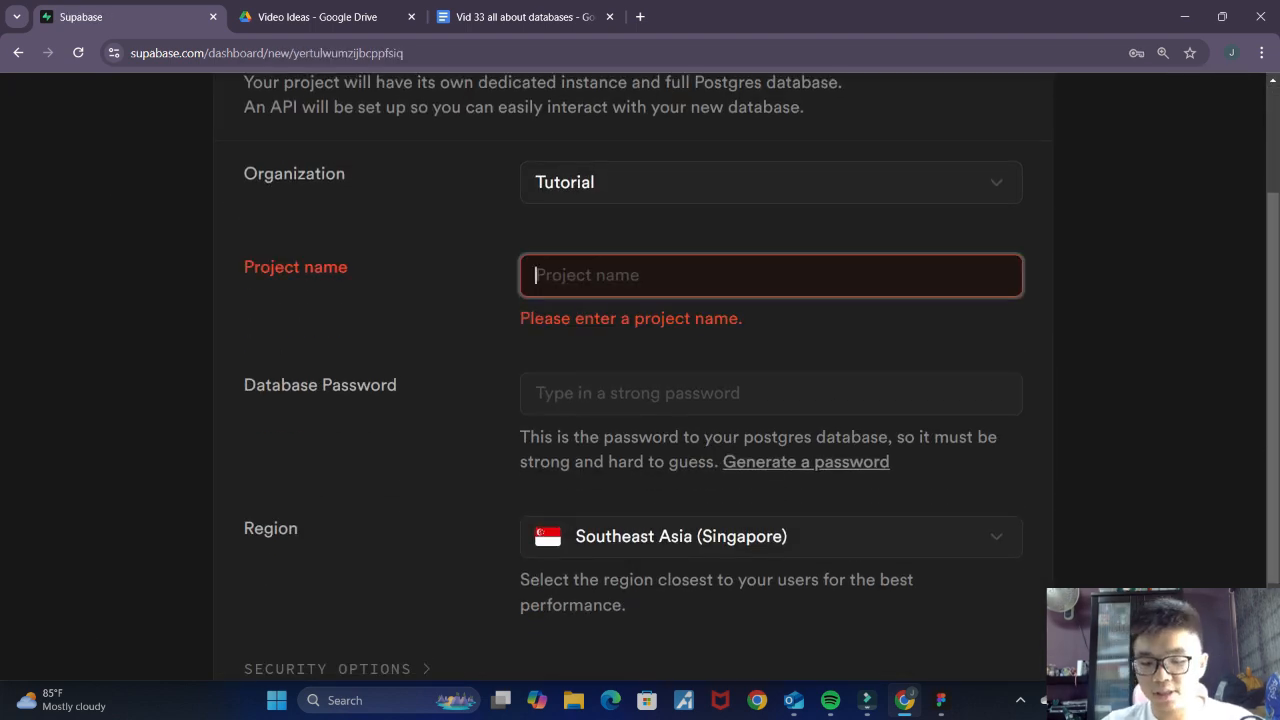
{"action": "type", "text": "BooksReposit"}
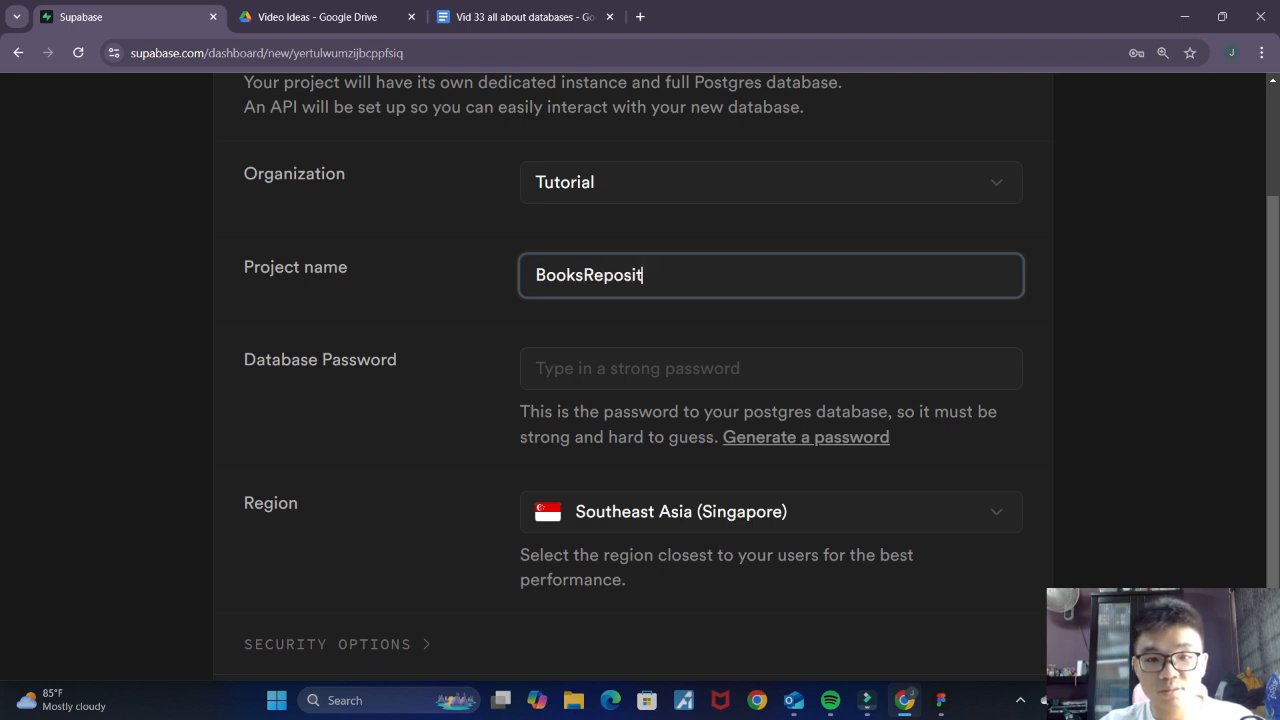
{"action": "type", "text": "ory"}
{"action": "key", "text": "Tab"}
{"action": "key", "text": "Tab"}
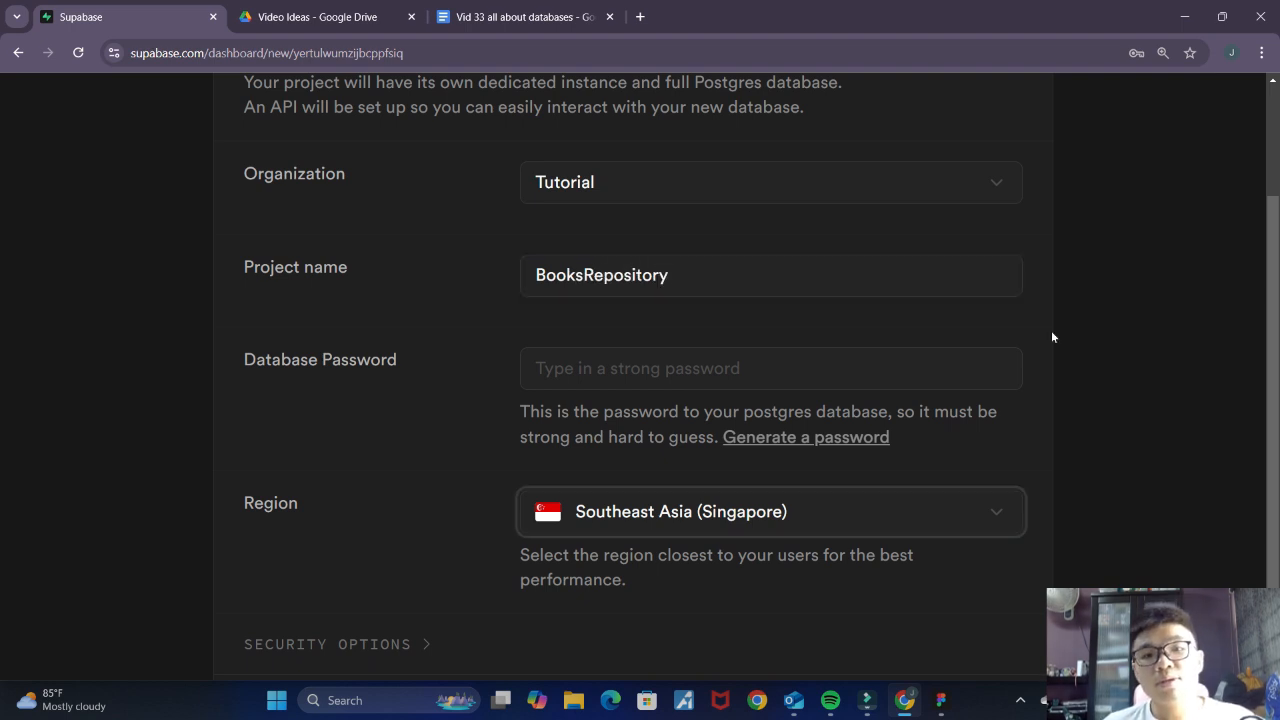
Step: Create the project with a generated database password in the Southeast Asia (Singapore) region, and save that password in the browser
{"action": "left_click", "coordinate": [851, 439]}
{"action": "scroll", "coordinate": [1088, 472], "scroll_direction": "down", "scroll_amount": 1}
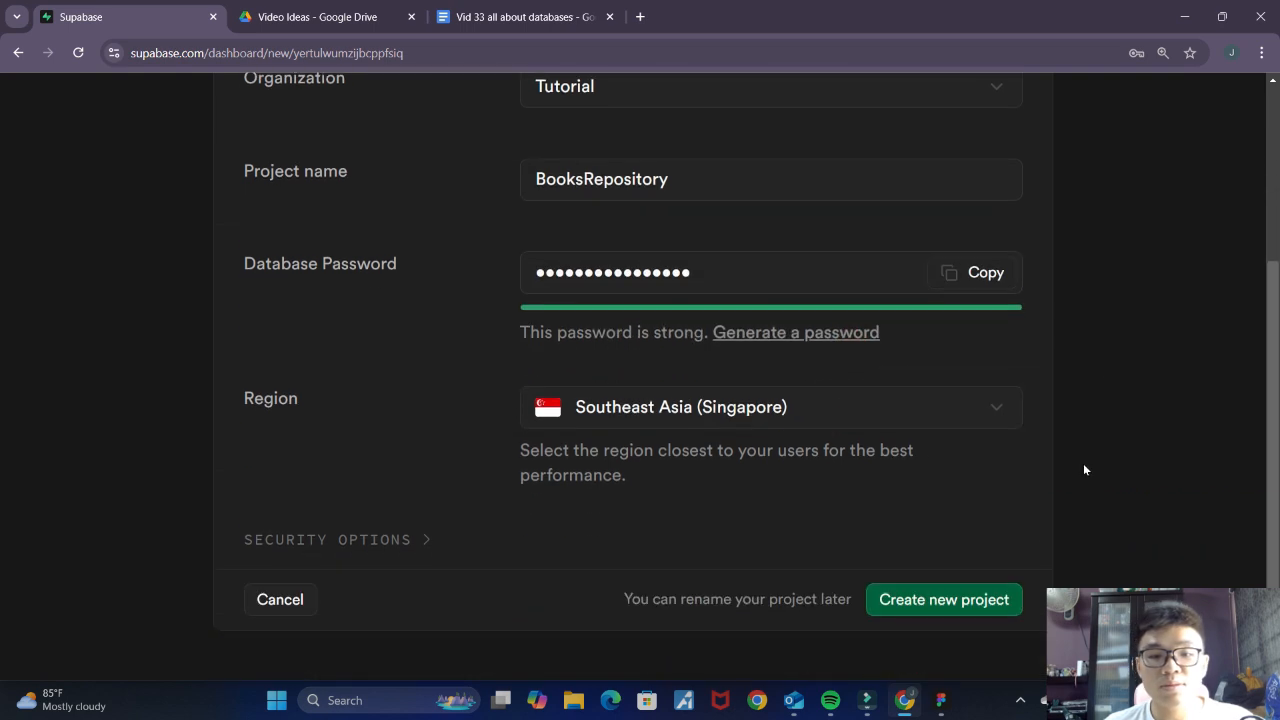
{"action": "left_click", "coordinate": [950, 604]}
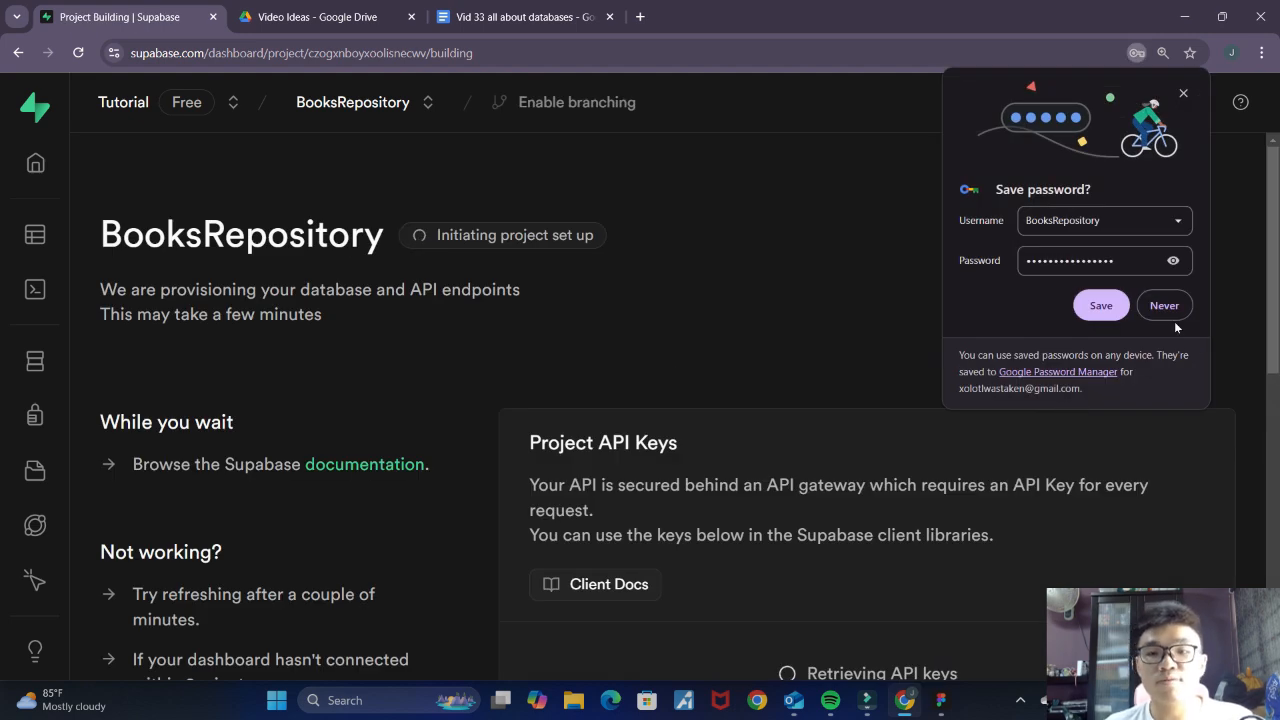
{"action": "left_click", "coordinate": [1110, 311]}
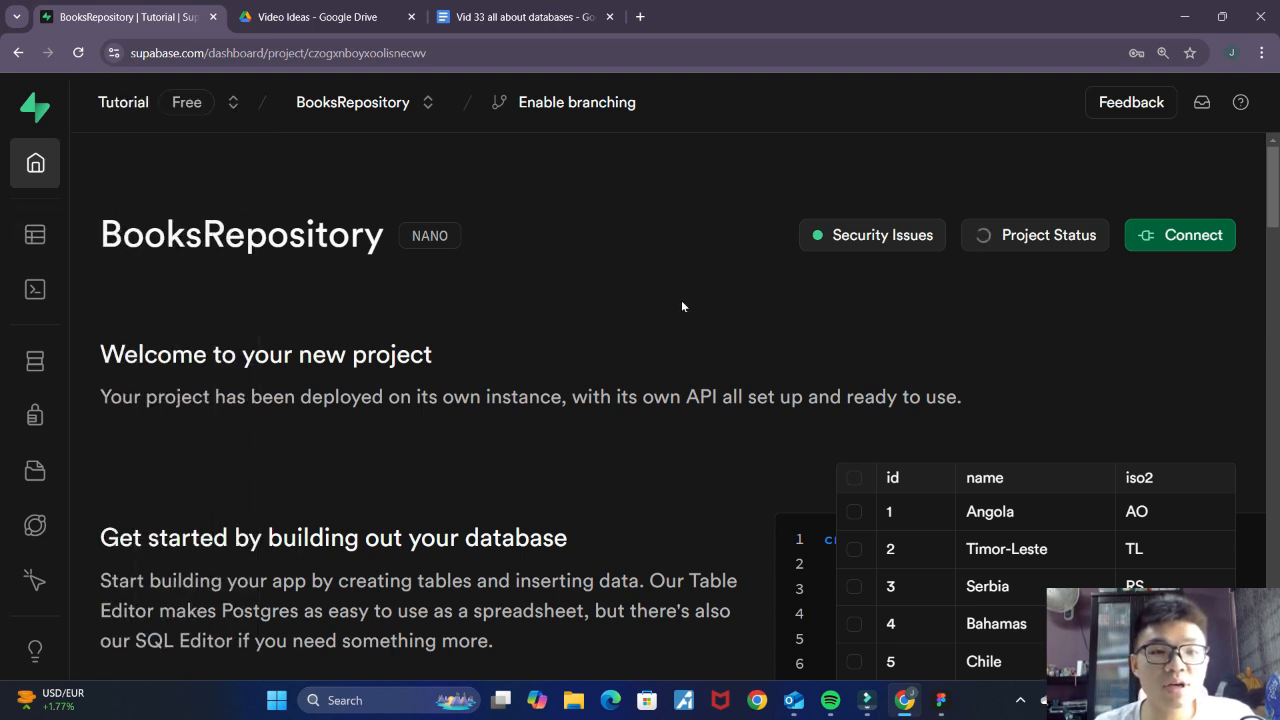
Step: Start a new table in the public schema with the Table Editor and name it books
{"action": "mouse_move", "coordinate": [48, 316]}
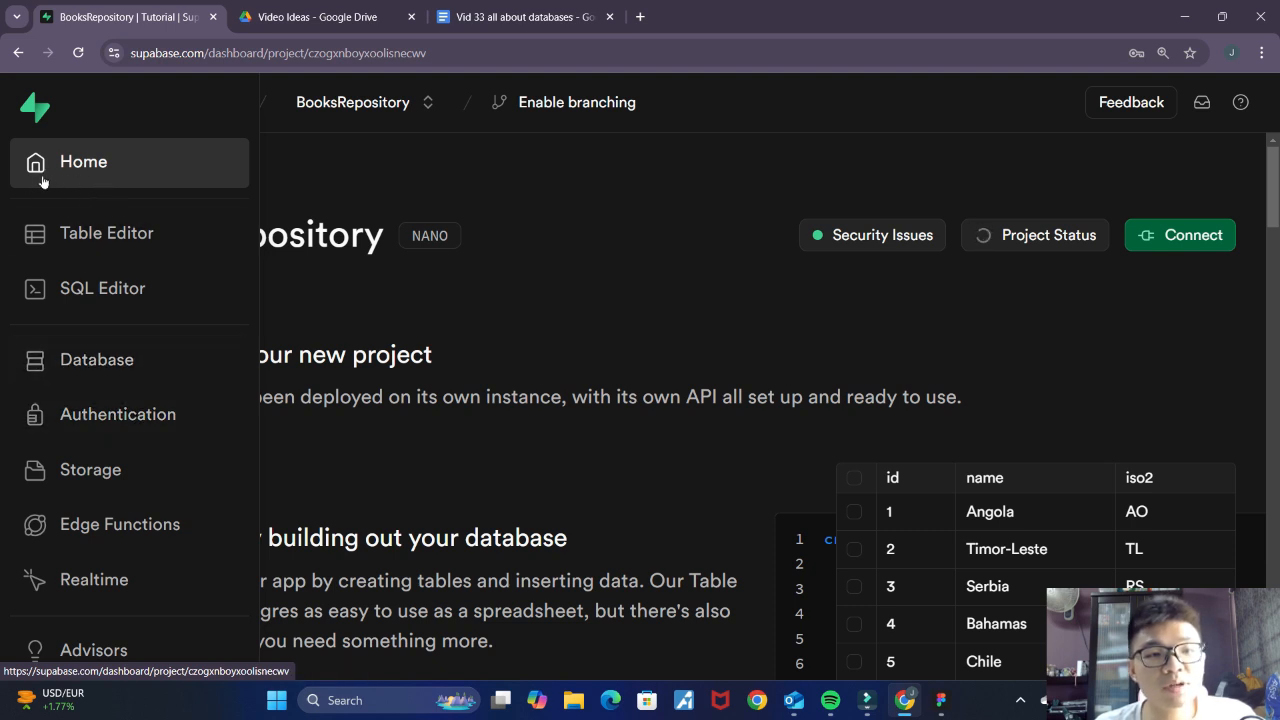
{"action": "left_click", "coordinate": [89, 249]}
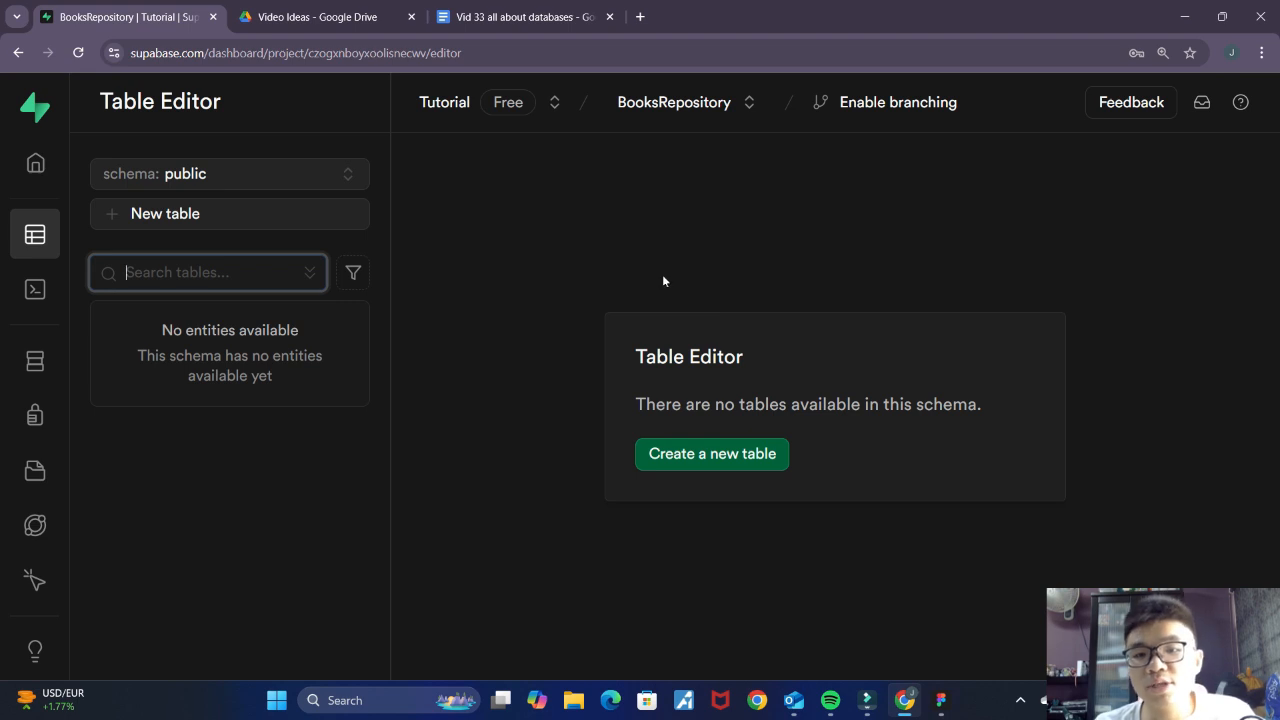
{"action": "left_click", "coordinate": [1129, 449]}
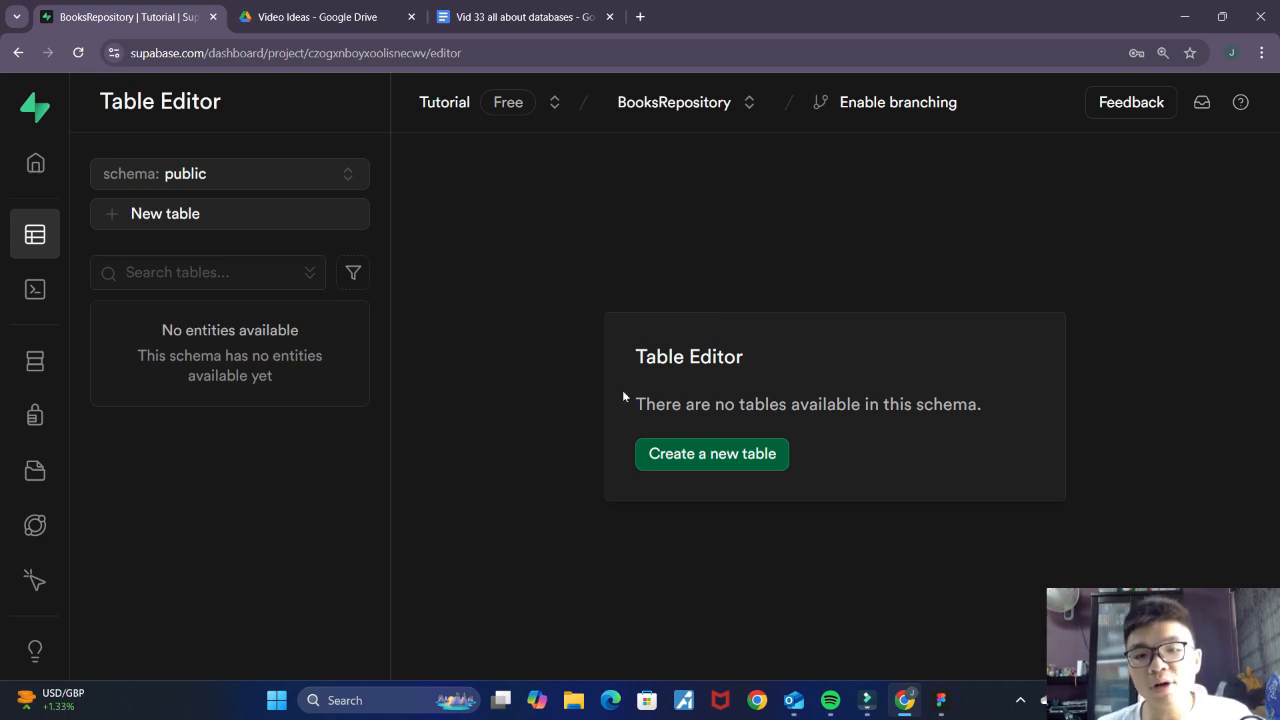
{"action": "left_click", "coordinate": [716, 468]}
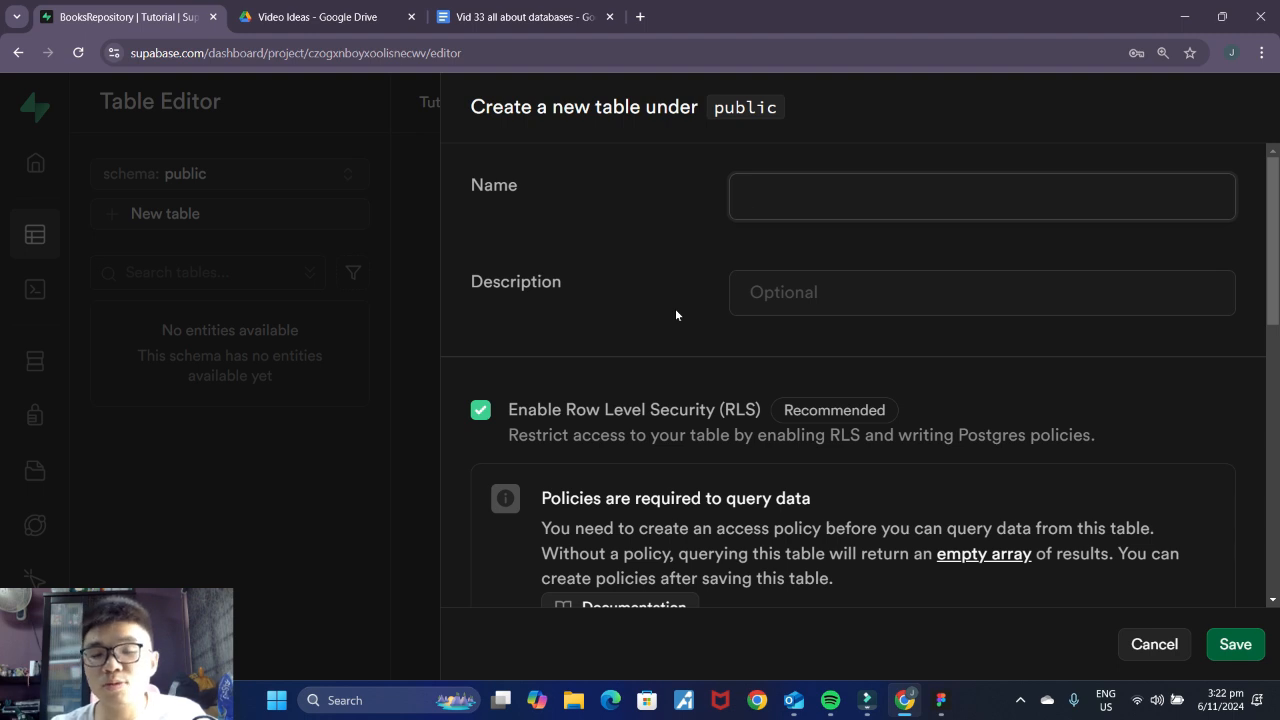
{"action": "left_click", "coordinate": [622, 223]}
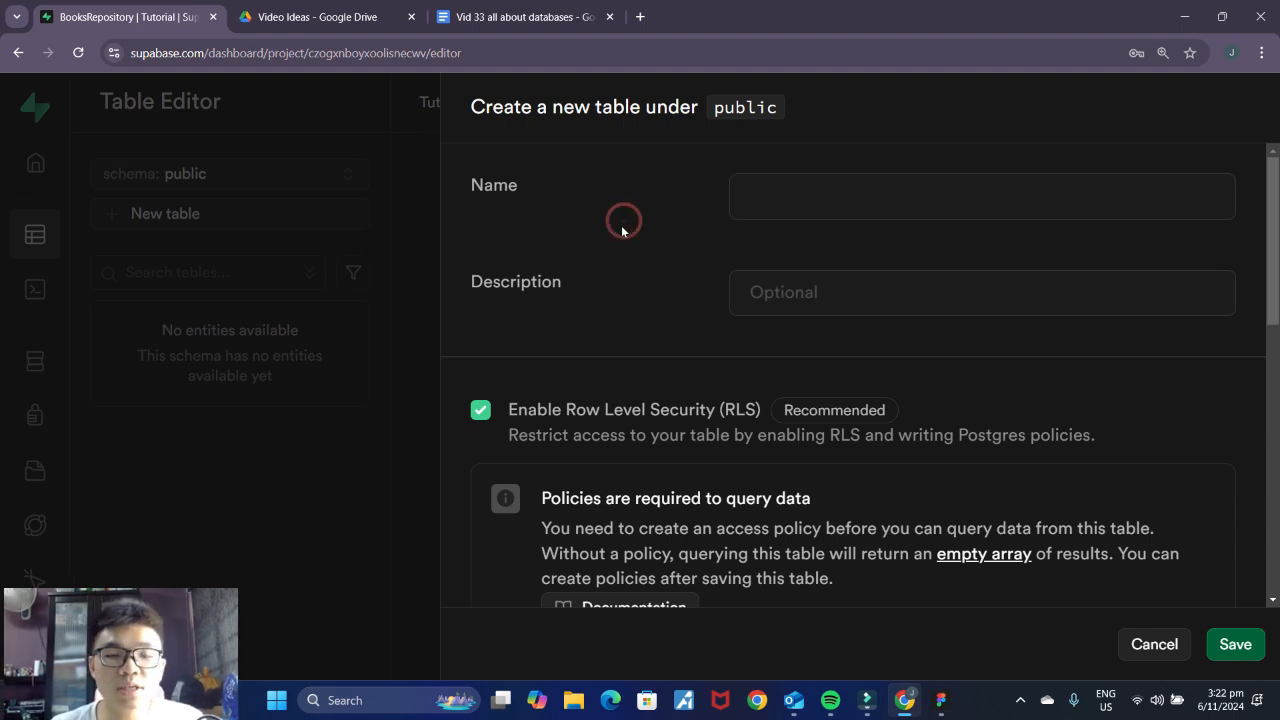
{"action": "left_click", "coordinate": [795, 200]}
{"action": "type", "text": "books"}
{"action": "left_click", "coordinate": [870, 240]}
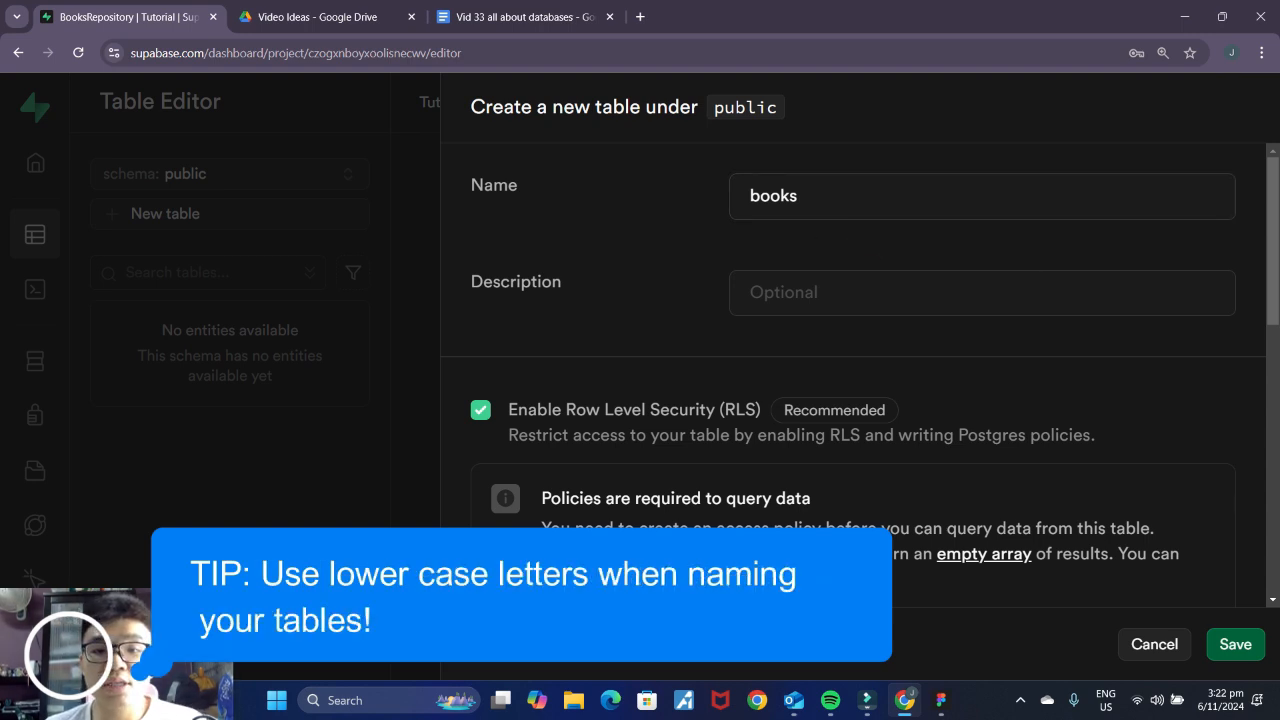
{"action": "double_click", "coordinate": [809, 196]}
{"action": "left_click", "coordinate": [746, 240]}
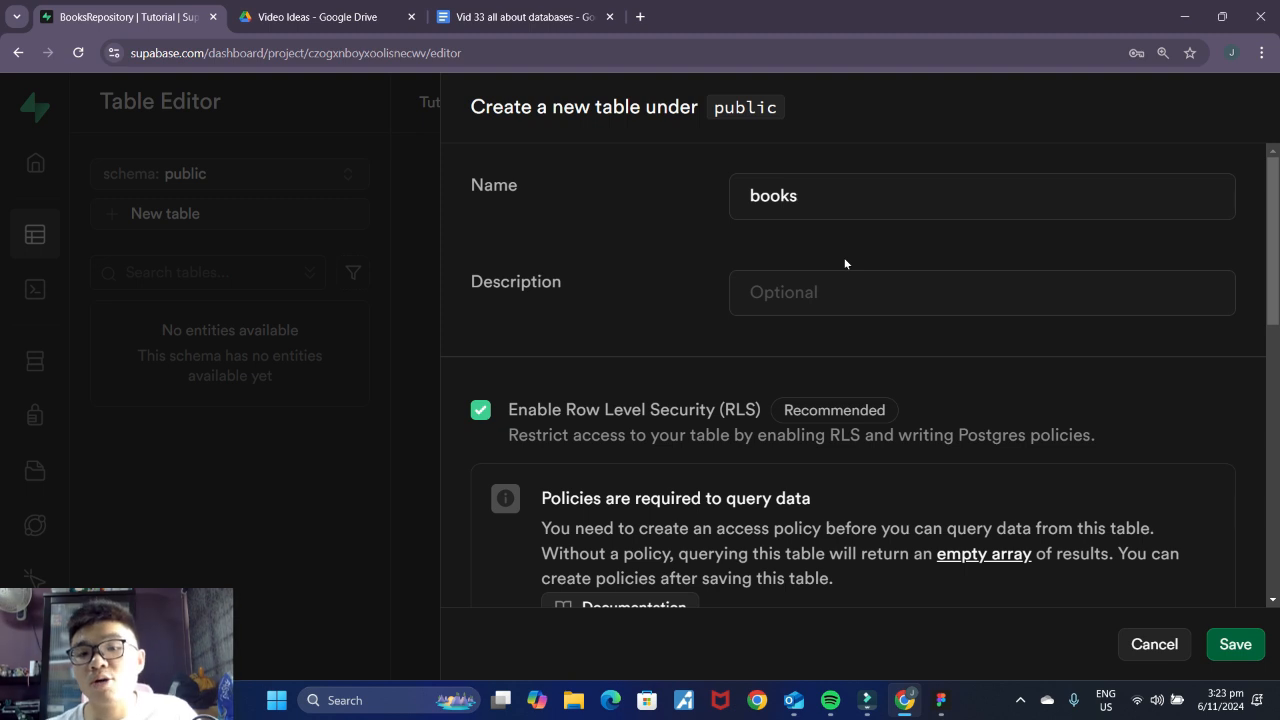
Step: Turn off Row Level Security for the books table and confirm the change
{"action": "scroll", "coordinate": [895, 351], "scroll_direction": "down", "scroll_amount": 1}
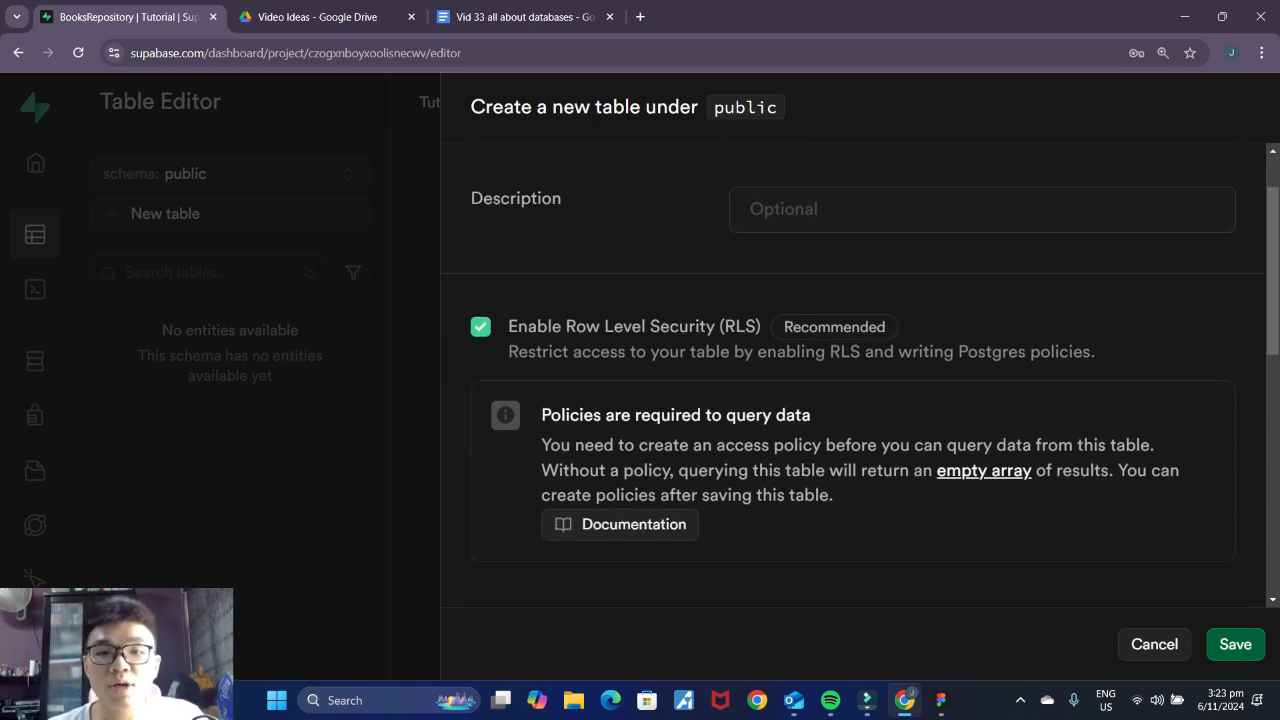
{"action": "scroll", "coordinate": [595, 290], "scroll_direction": "down", "scroll_amount": 2}
{"action": "scroll", "coordinate": [606, 373], "scroll_direction": "up", "scroll_amount": 1}
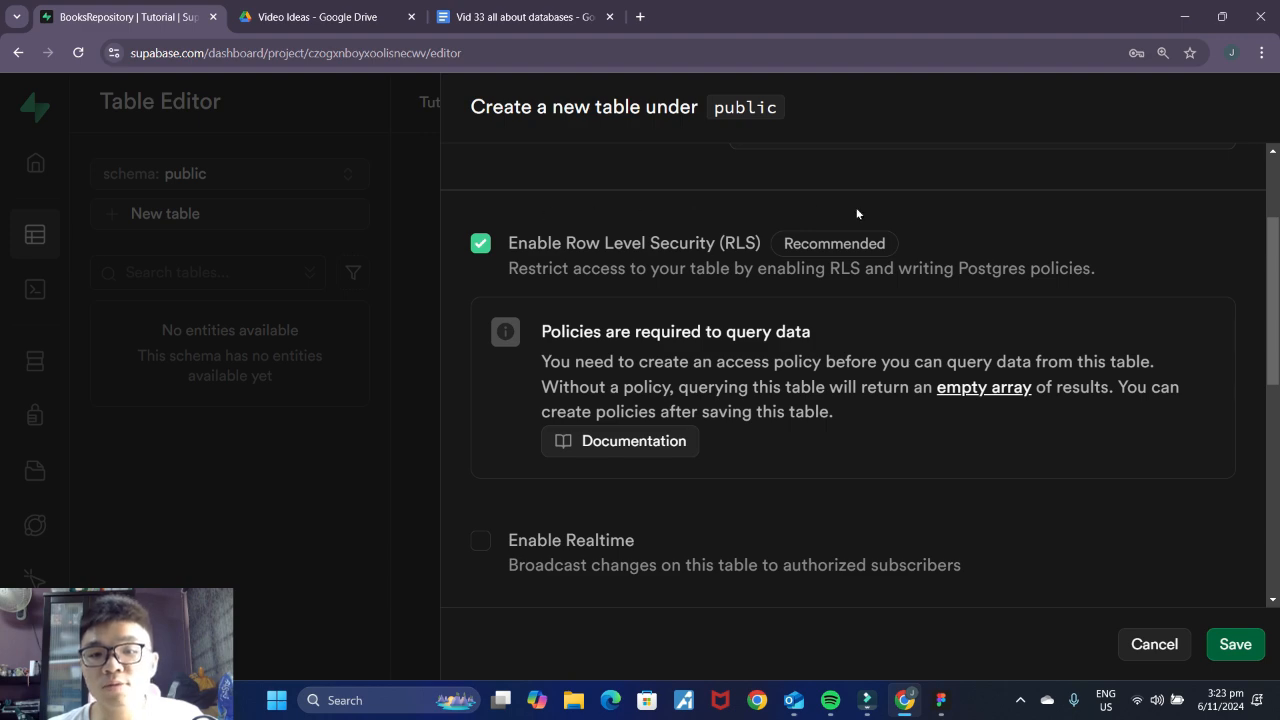
{"action": "left_click", "coordinate": [481, 245]}
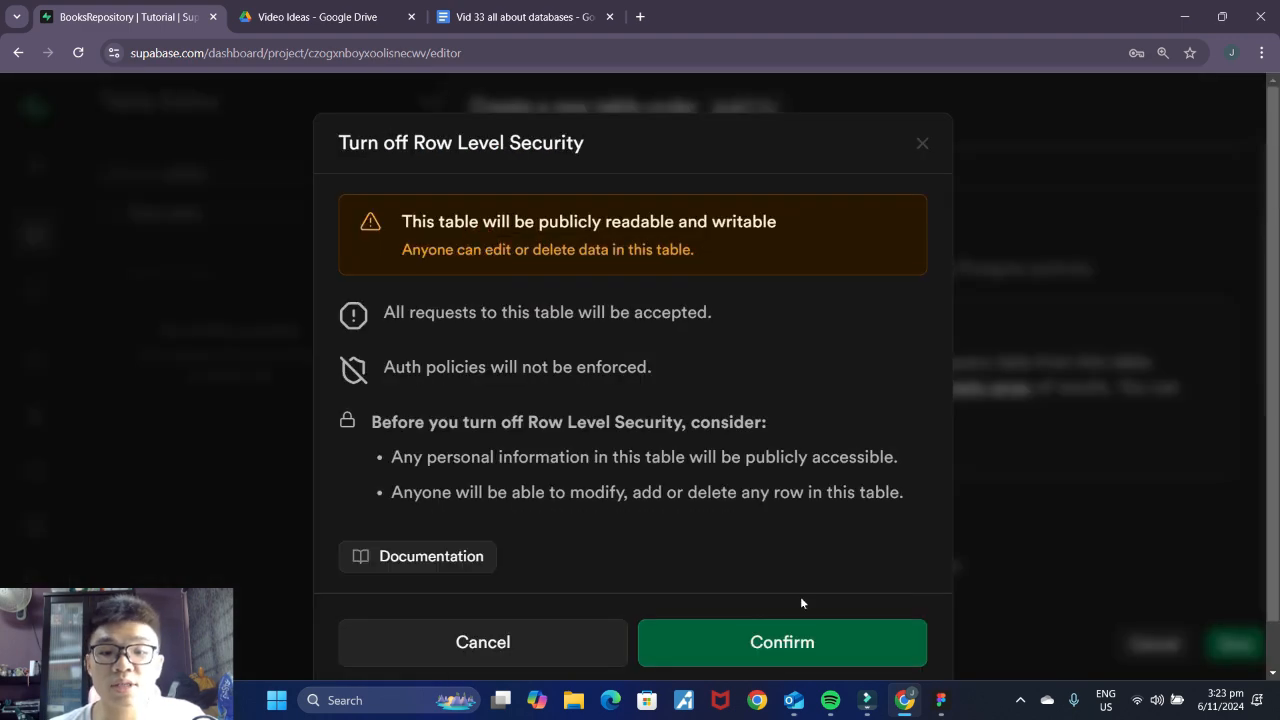
{"action": "left_click", "coordinate": [799, 645]}
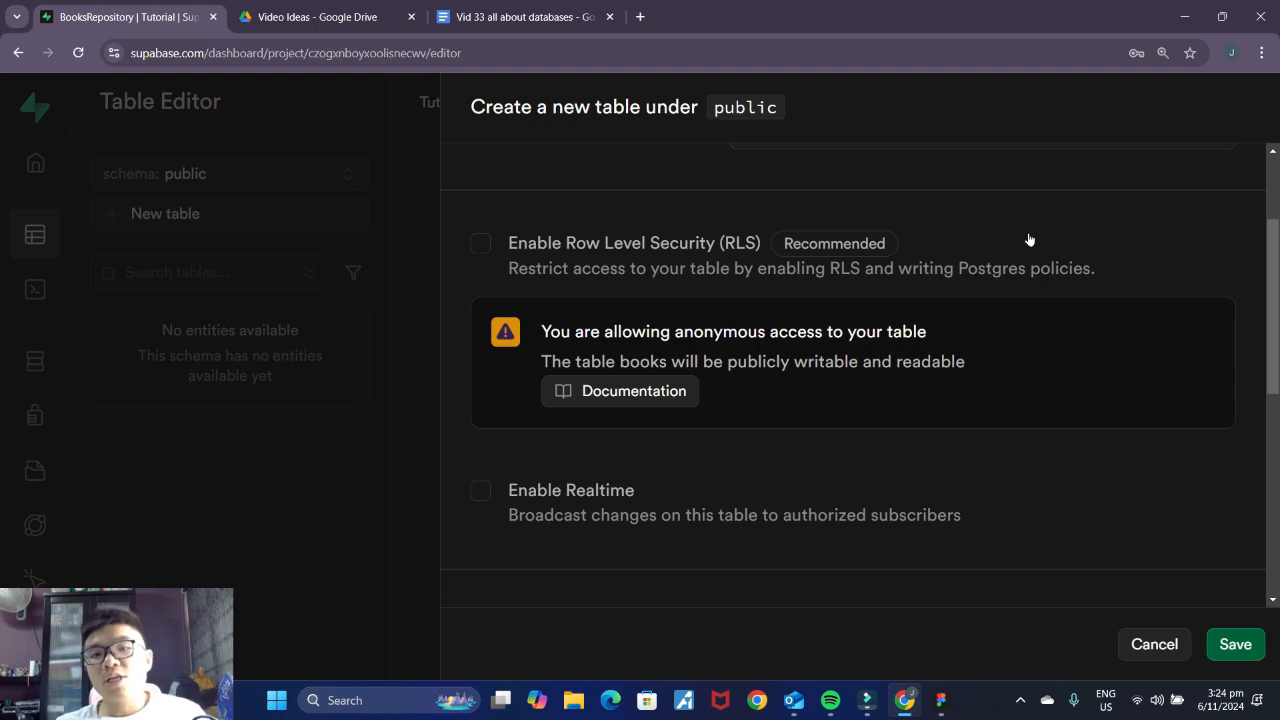
Step: Check the Books fields in the Figma database schema diagram, and rename the new table's created_at column as title in Supabase
{"action": "scroll", "coordinate": [1032, 244], "scroll_direction": "down", "scroll_amount": 3}
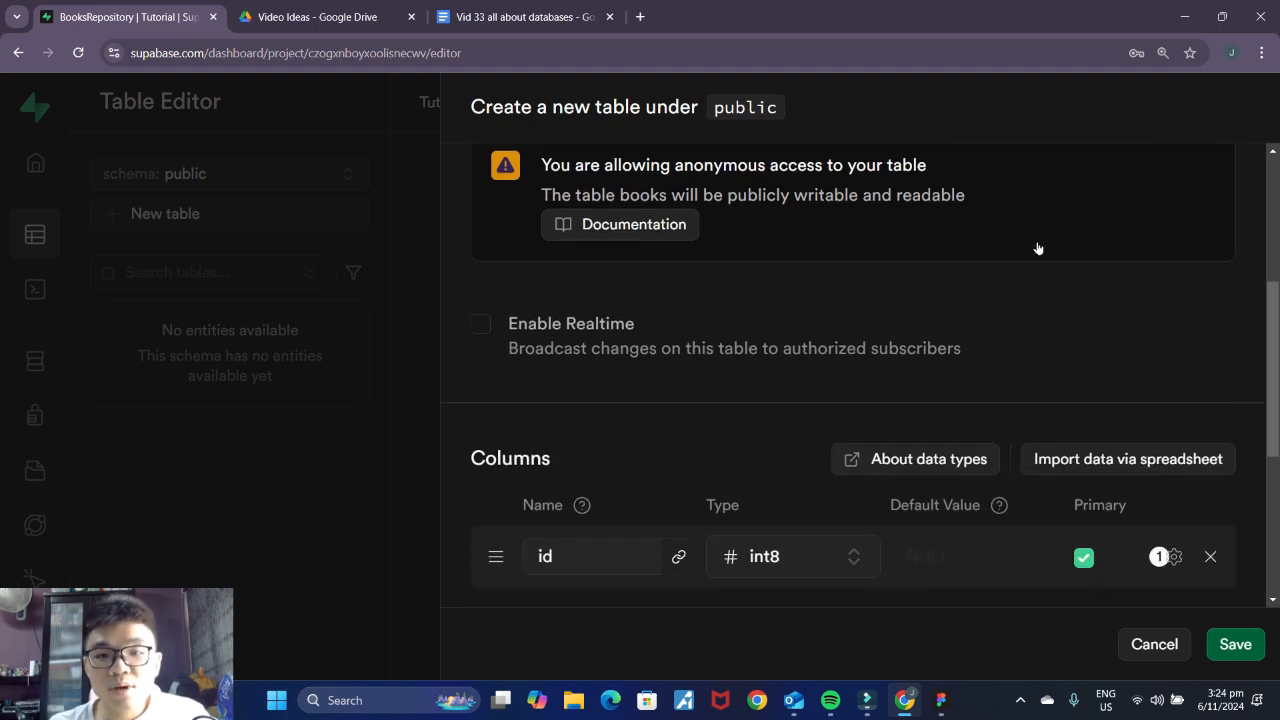
{"action": "scroll", "coordinate": [1038, 248], "scroll_direction": "down", "scroll_amount": 2}
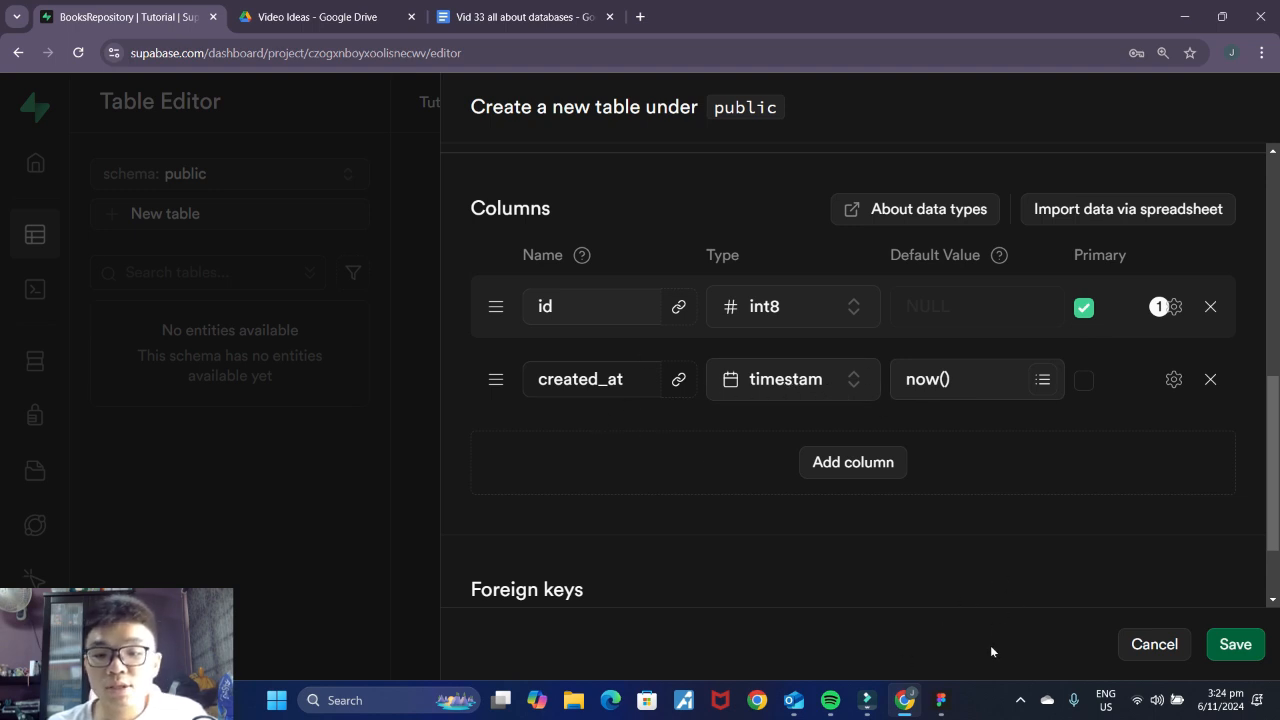
{"action": "left_click", "coordinate": [940, 700]}
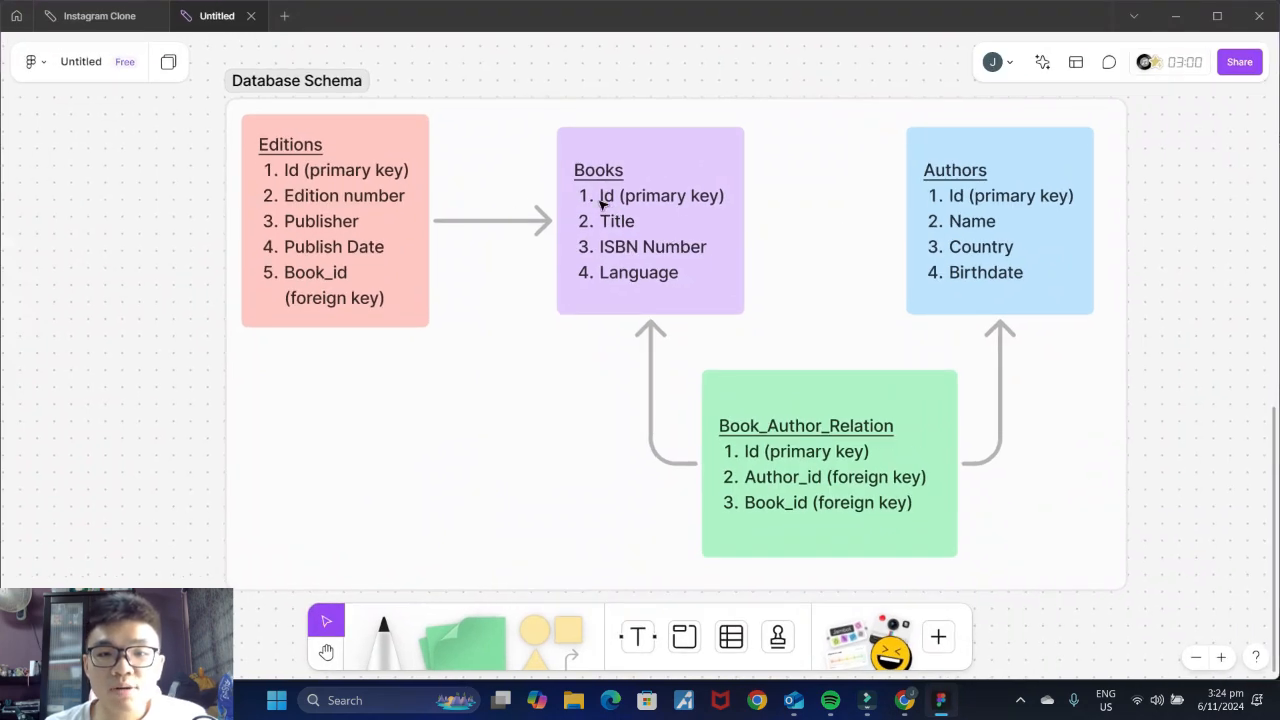
{"action": "left_click", "coordinate": [904, 700]}
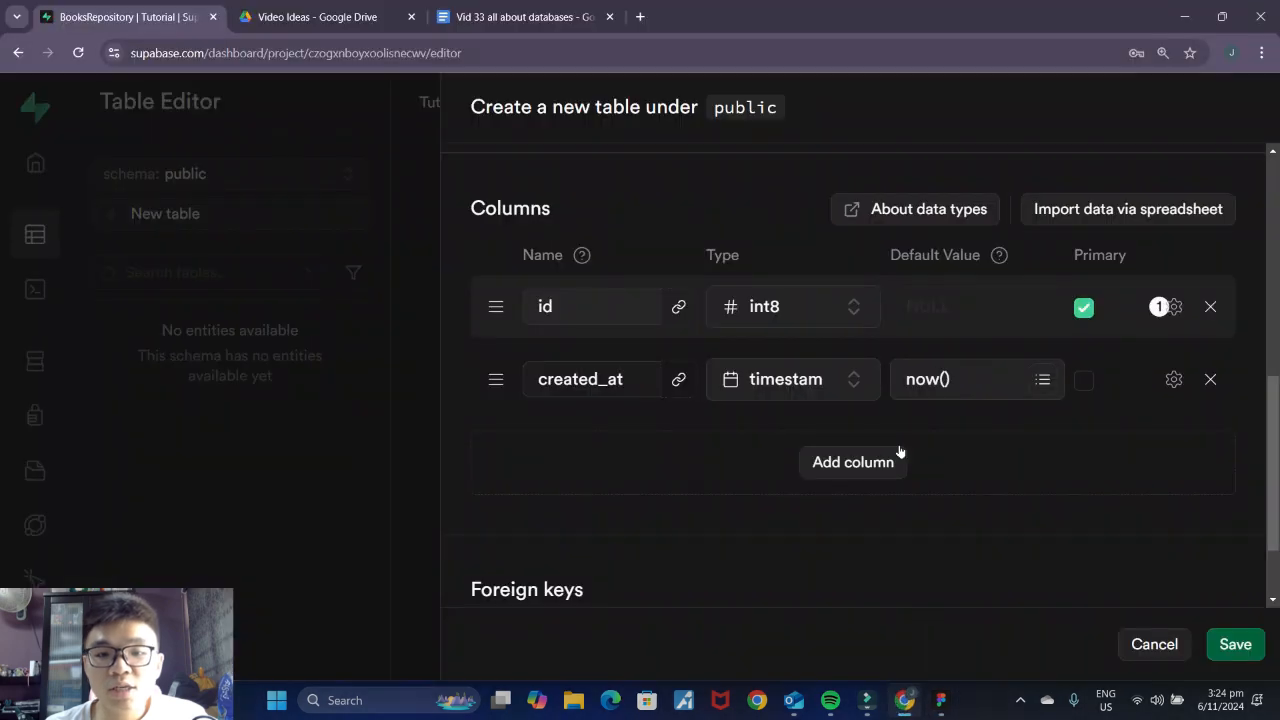
{"action": "left_click", "coordinate": [940, 700]}
{"action": "left_click", "coordinate": [904, 700]}
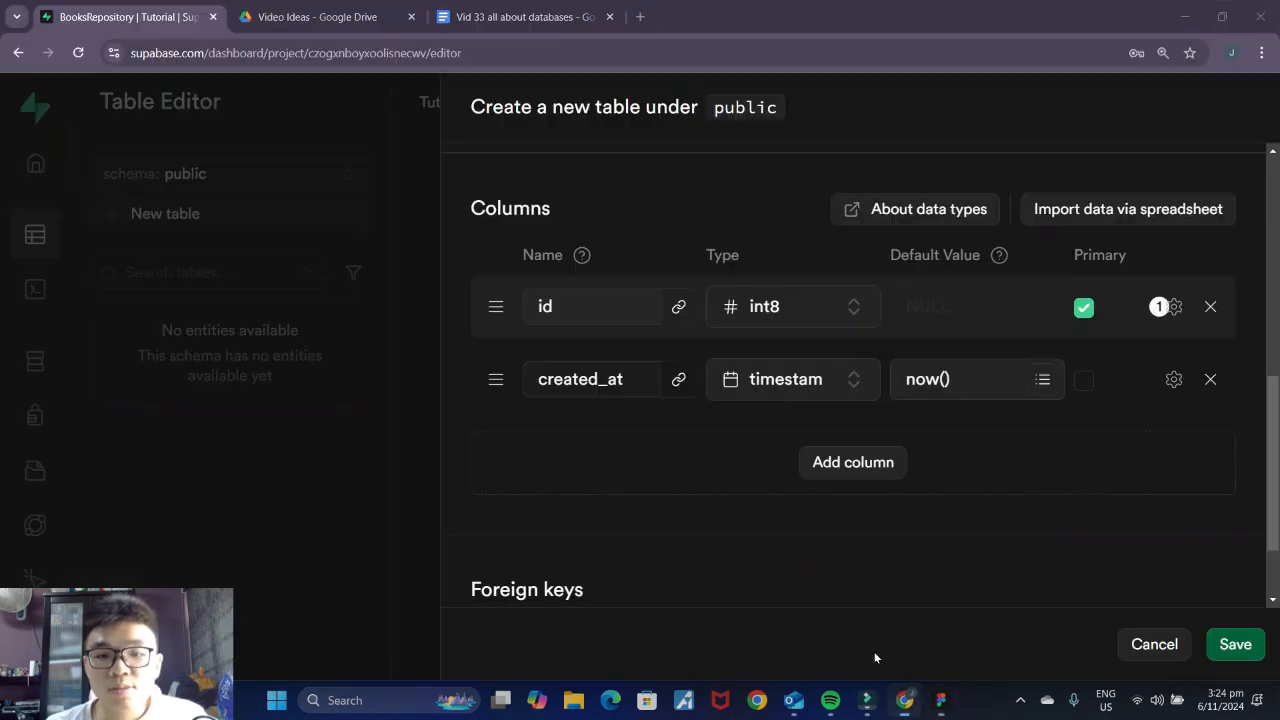
{"action": "double_click", "coordinate": [646, 380]}
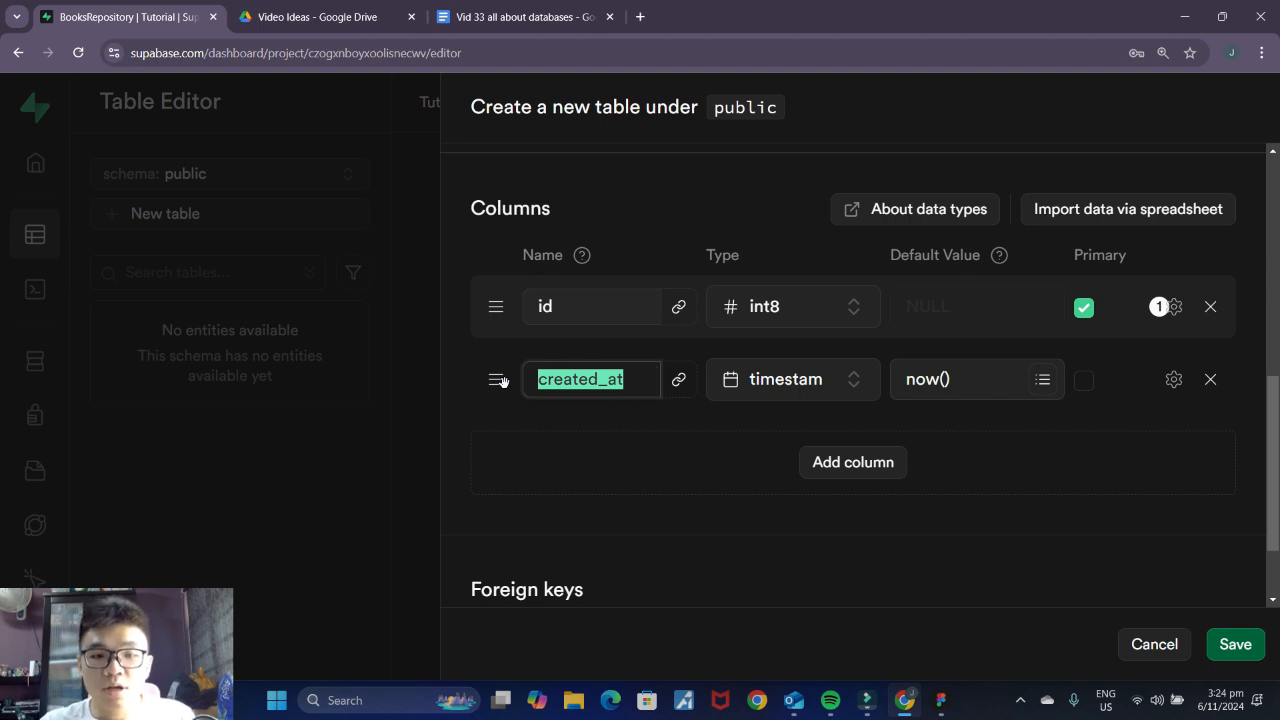
{"action": "type", "text": "Tit"}
{"action": "key", "text": "BackSpace"}
{"action": "key", "text": "BackSpace"}
{"action": "key", "text": "BackSpace"}
{"action": "type", "text": "title"}
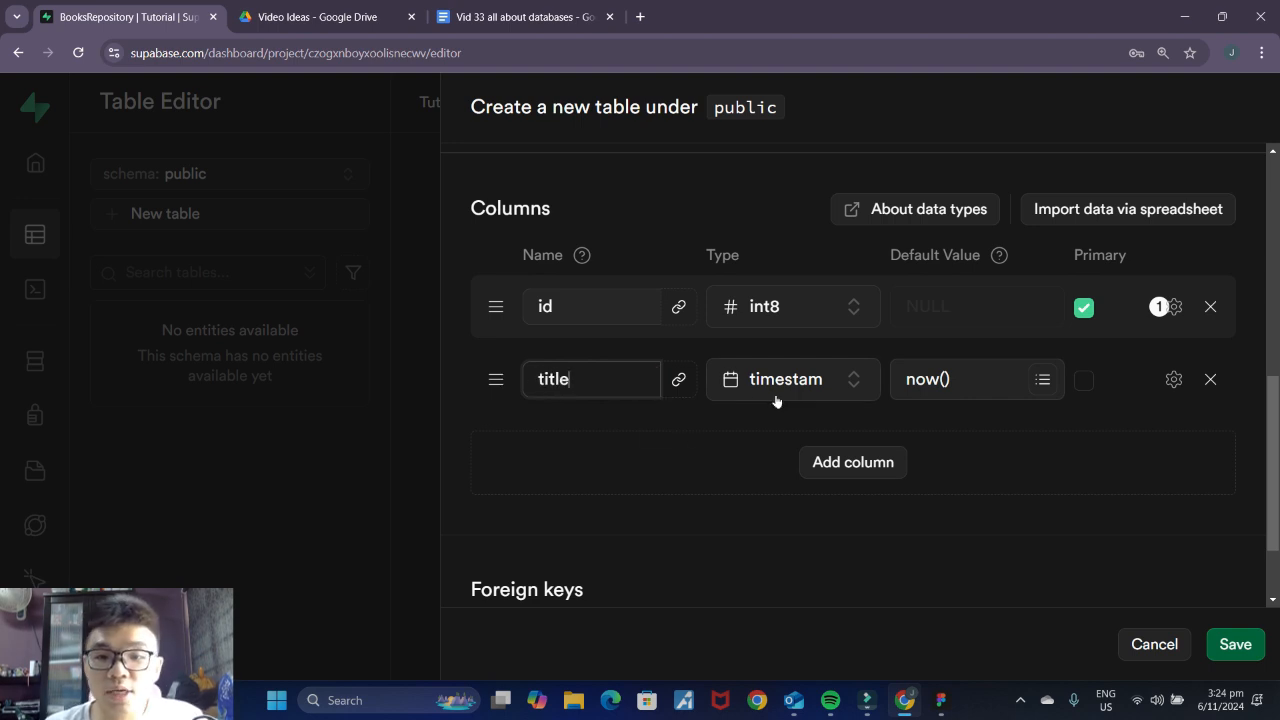
Step: Set the title column's data type to text
{"action": "left_click", "coordinate": [776, 400]}
{"action": "scroll", "coordinate": [1034, 446], "scroll_direction": "up", "scroll_amount": 2}
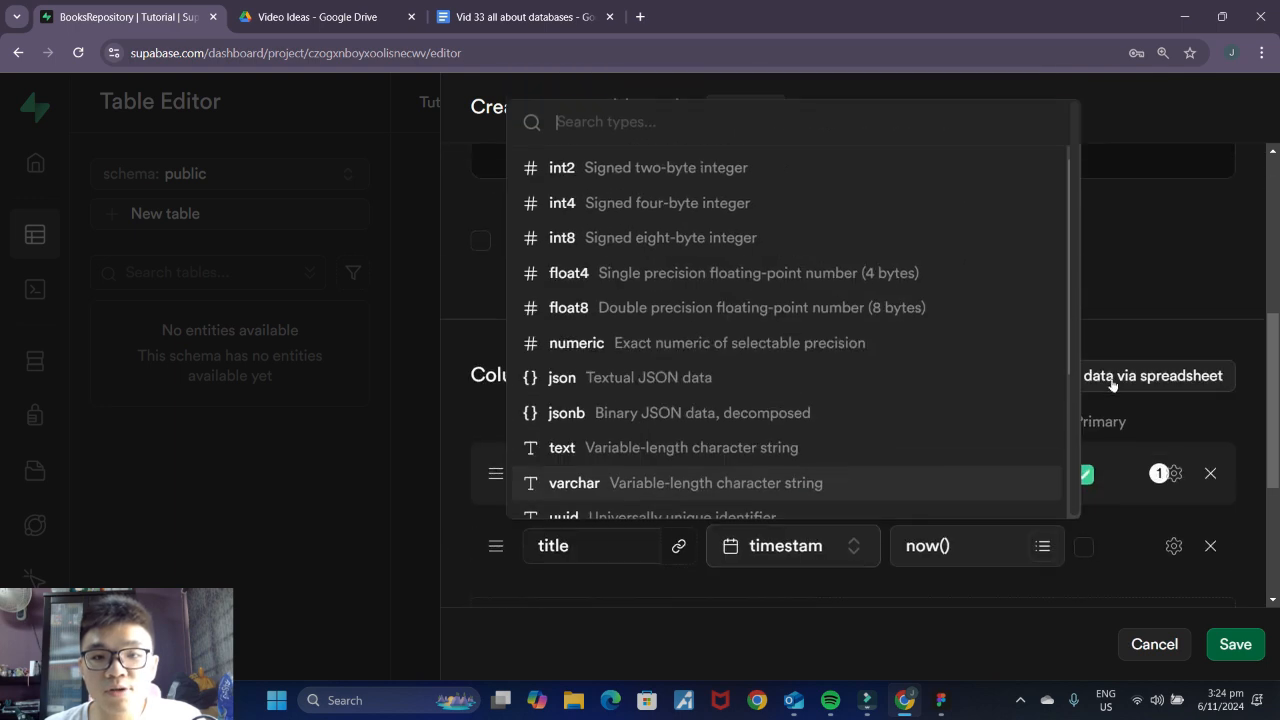
{"action": "left_click", "coordinate": [572, 454]}
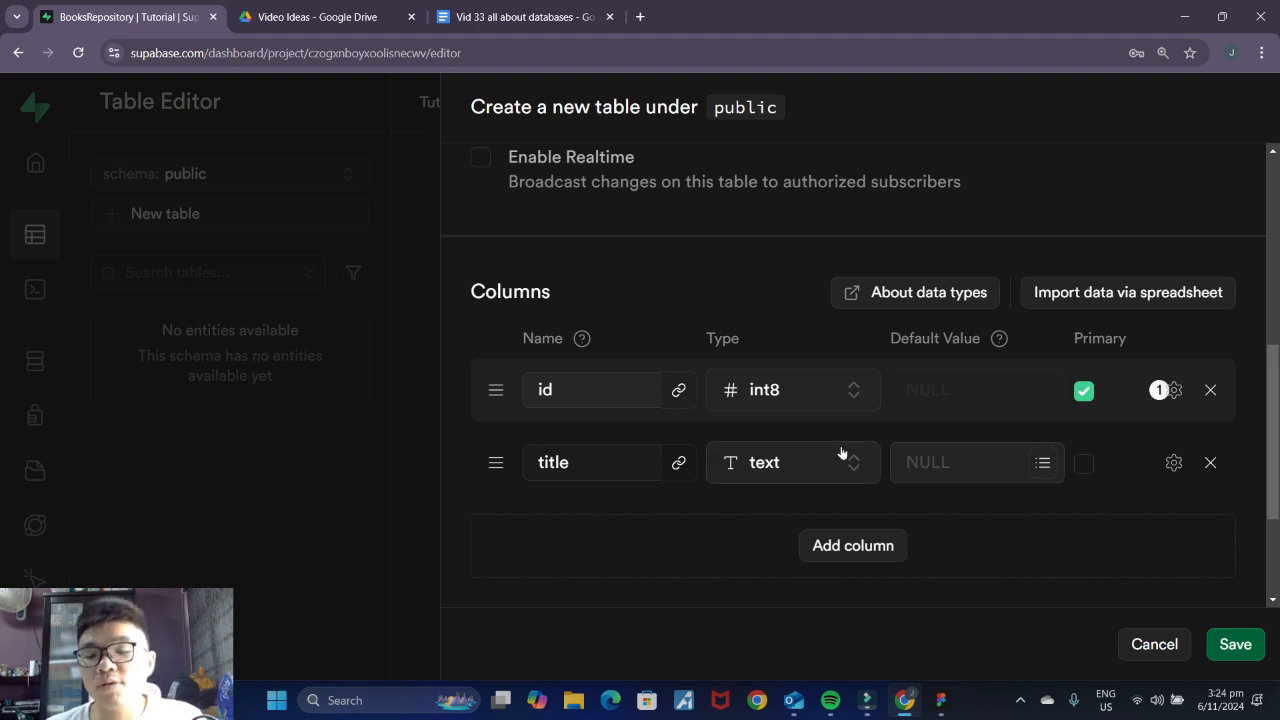
Step: Add a column named ISBN_number with data type int8 to the books table
{"action": "scroll", "coordinate": [917, 471], "scroll_direction": "down", "scroll_amount": 1}
{"action": "left_click", "coordinate": [606, 502]}
{"action": "left_click", "coordinate": [603, 431]}
{"action": "type", "text": "i"}
{"action": "key", "text": "BackSpace"}
{"action": "type", "text": "ISBN_number"}
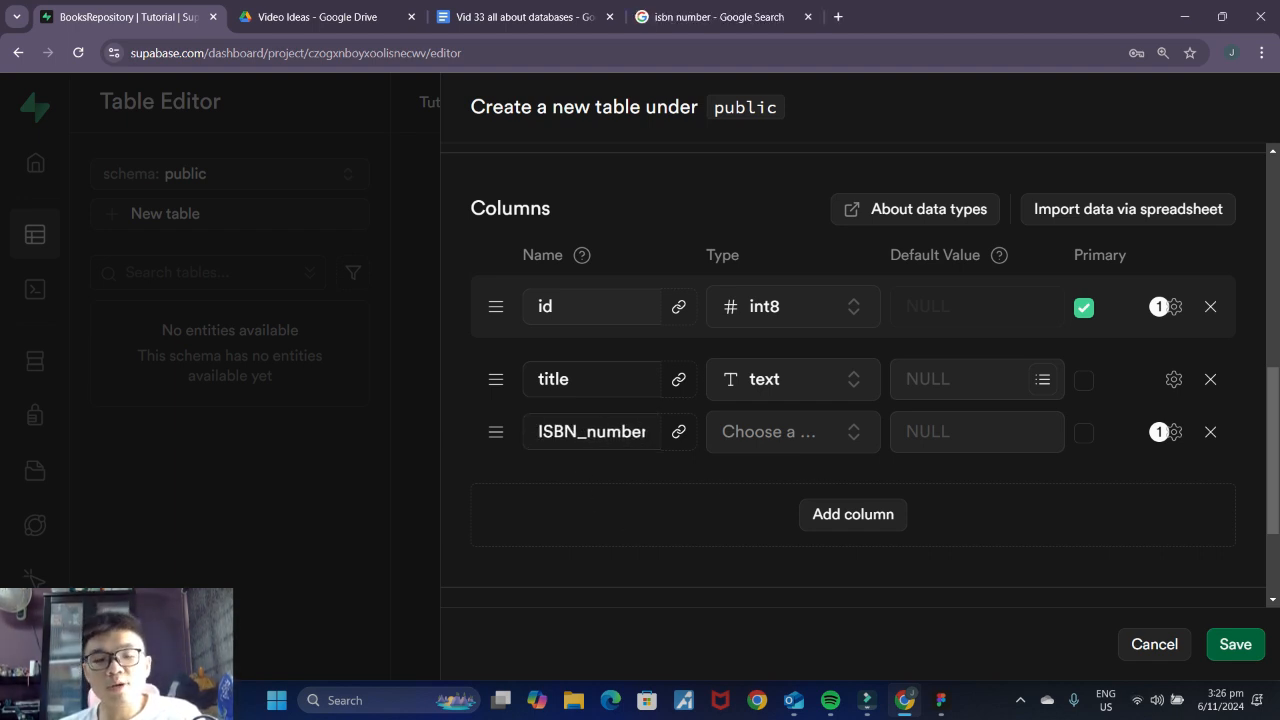
{"action": "left_click", "coordinate": [763, 440]}
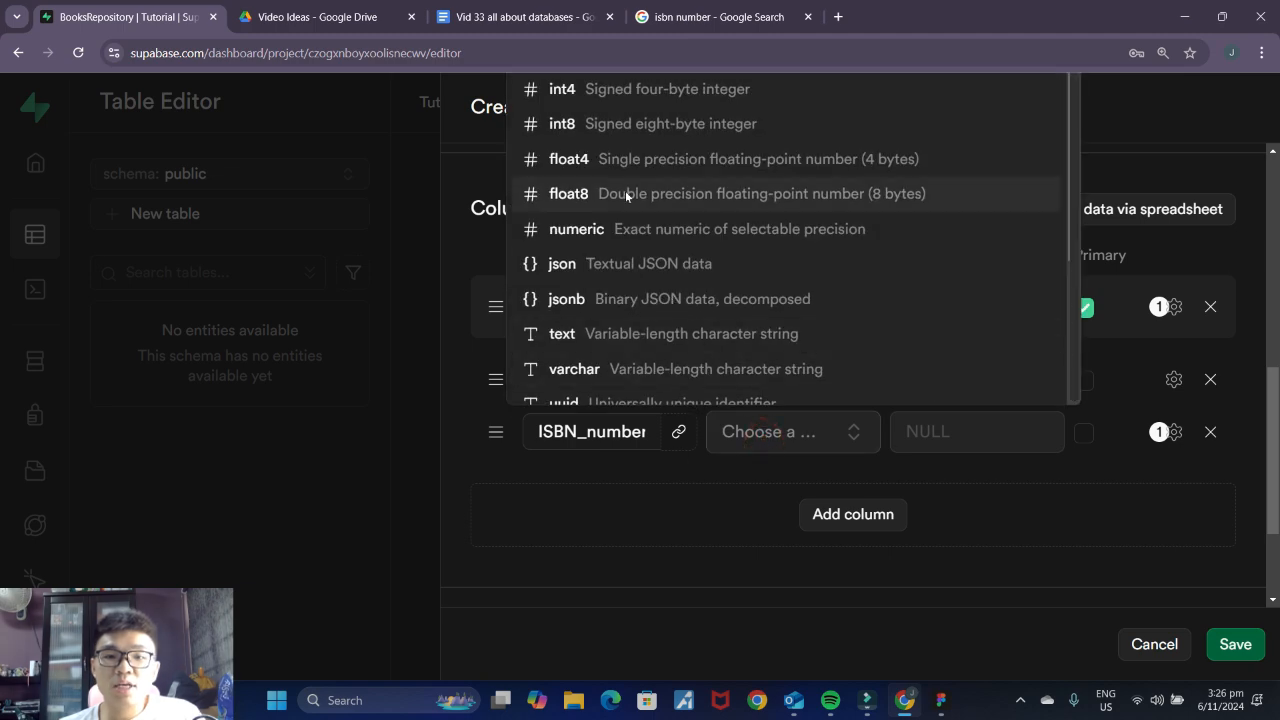
{"action": "left_click", "coordinate": [633, 128]}
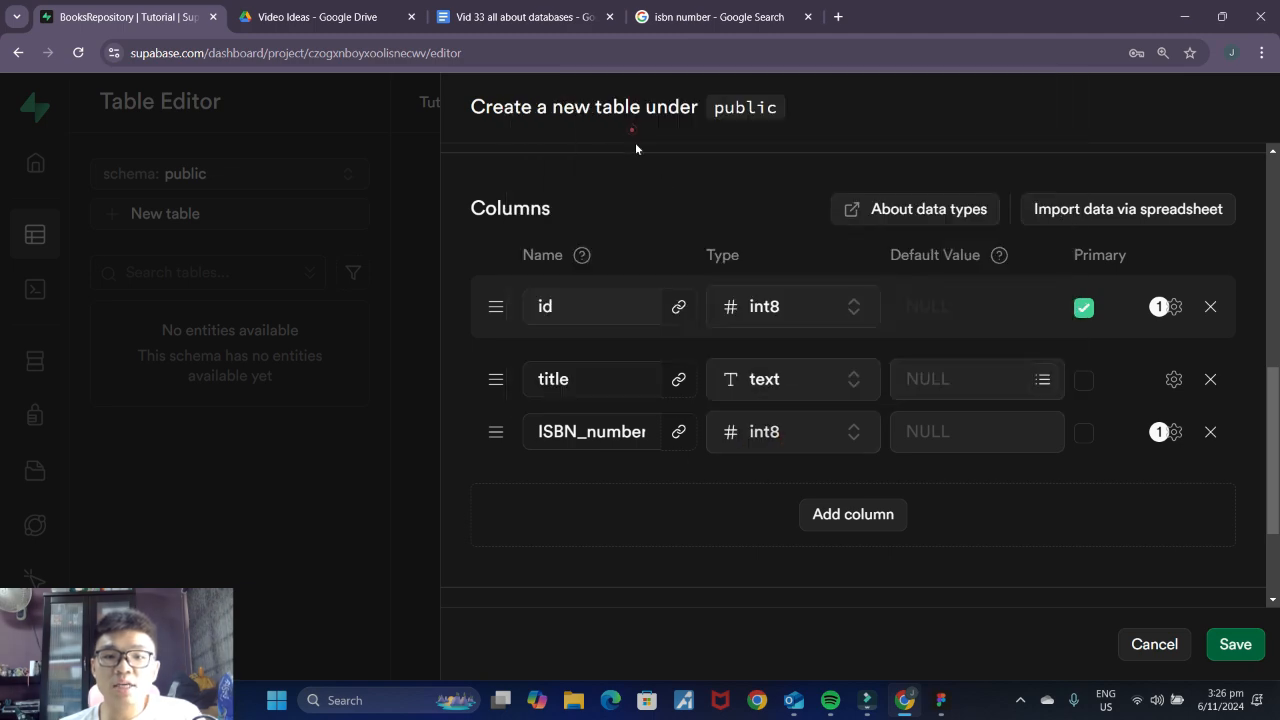
Step: Consult the ISBN number search page in the browser and change the ISBN_number column's data type to text
{"action": "left_click", "coordinate": [720, 17]}
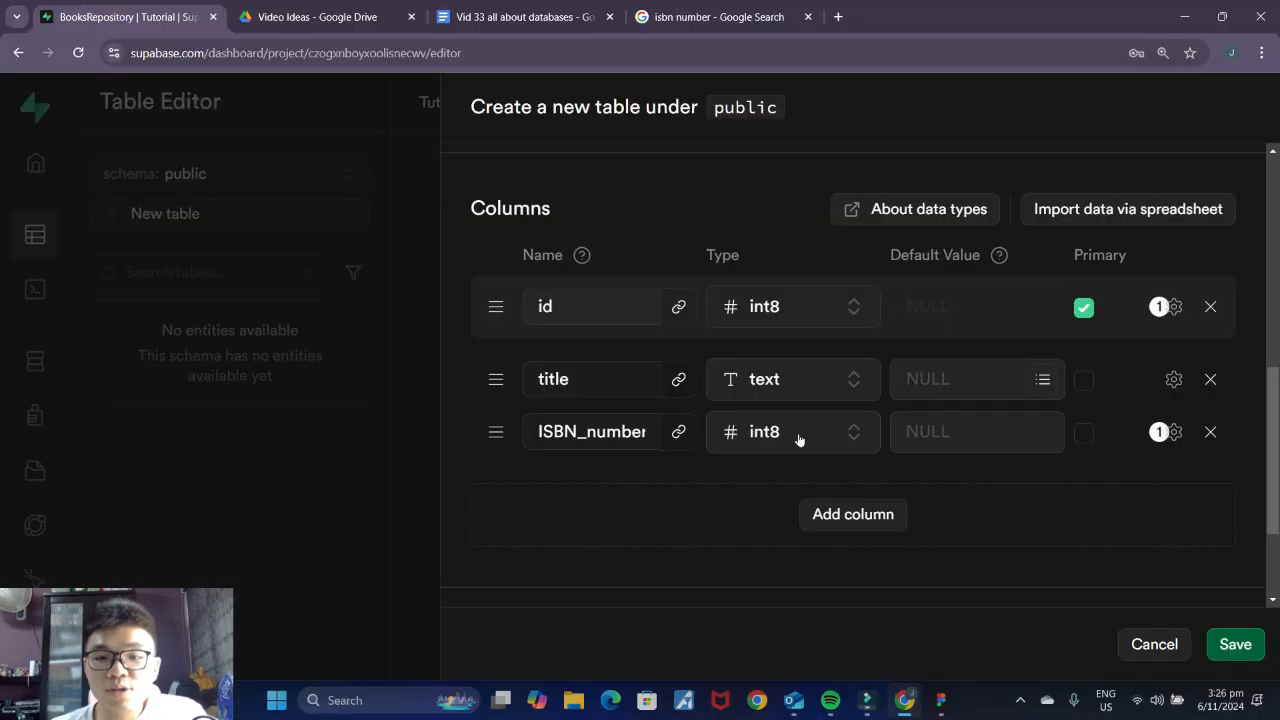
{"action": "left_click", "coordinate": [799, 432]}
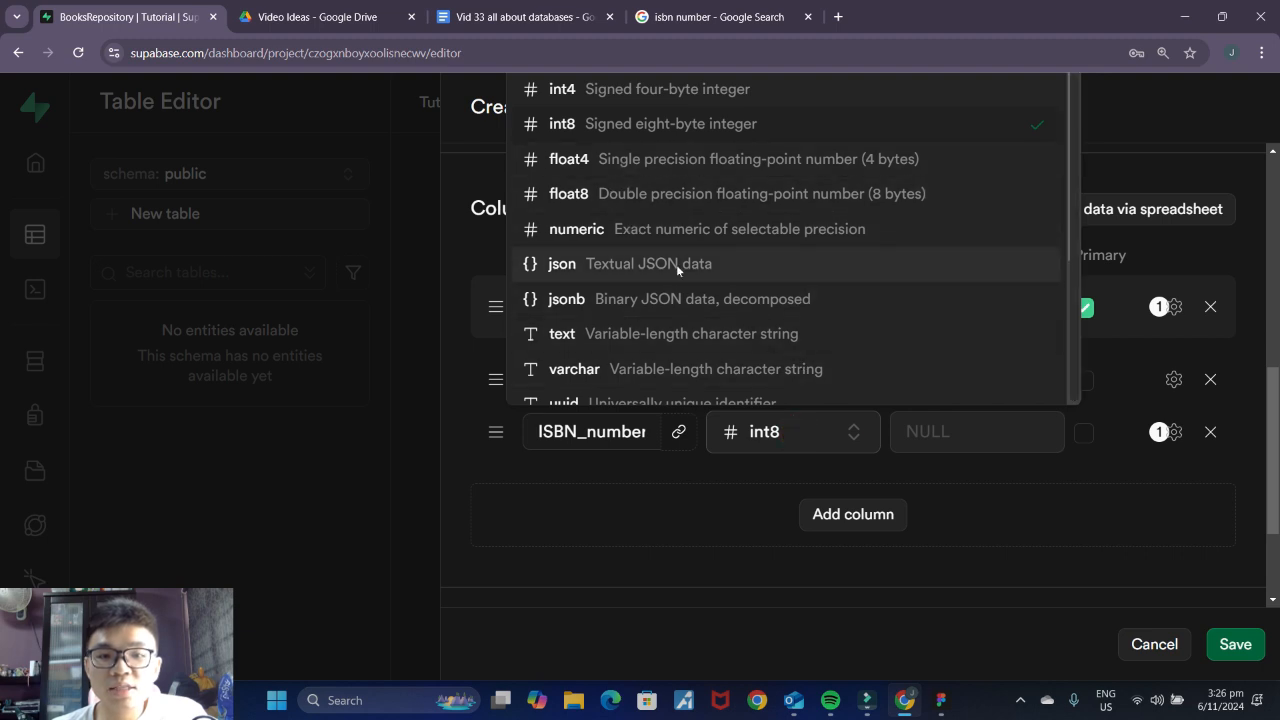
{"action": "left_click", "coordinate": [677, 334]}
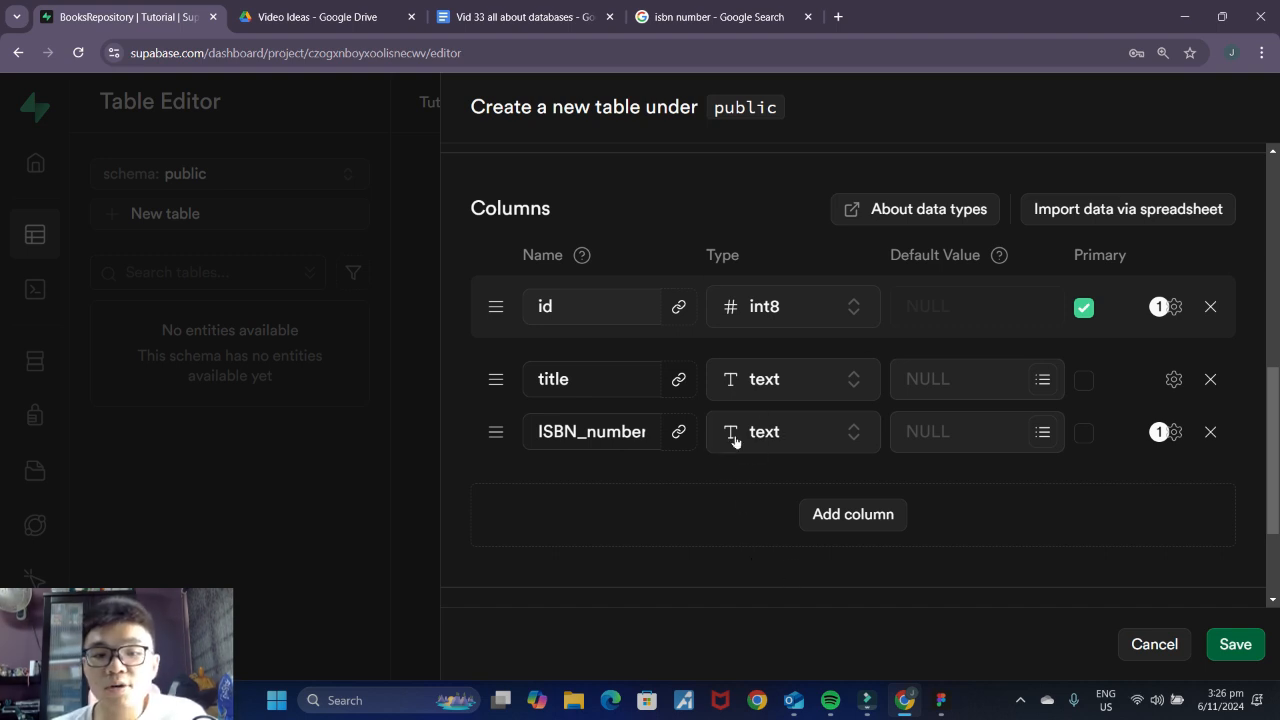
Step: Check the Books fields in the Figma schema diagram and add a language column of type text to the books table in Supabase
{"action": "left_click", "coordinate": [950, 704]}
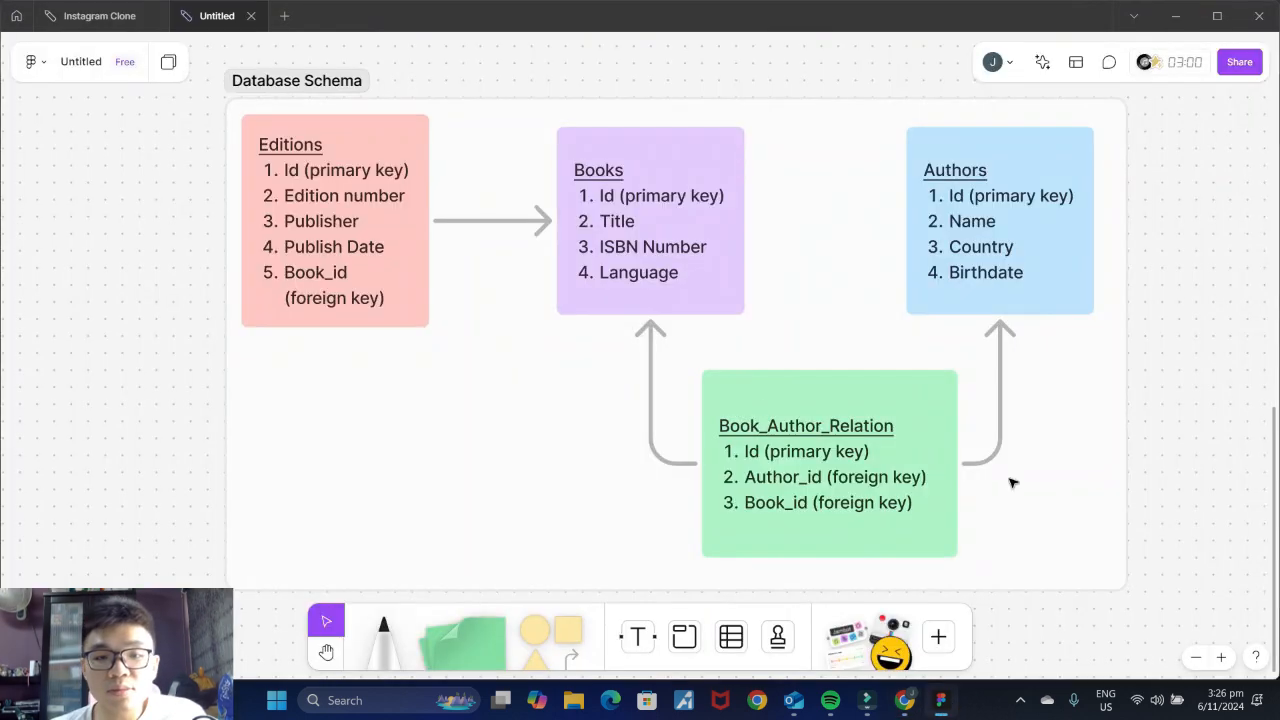
{"action": "left_click", "coordinate": [904, 700]}
{"action": "left_click", "coordinate": [846, 520]}
{"action": "left_click", "coordinate": [588, 485]}
{"action": "type", "text": "language"}
{"action": "left_click", "coordinate": [787, 490]}
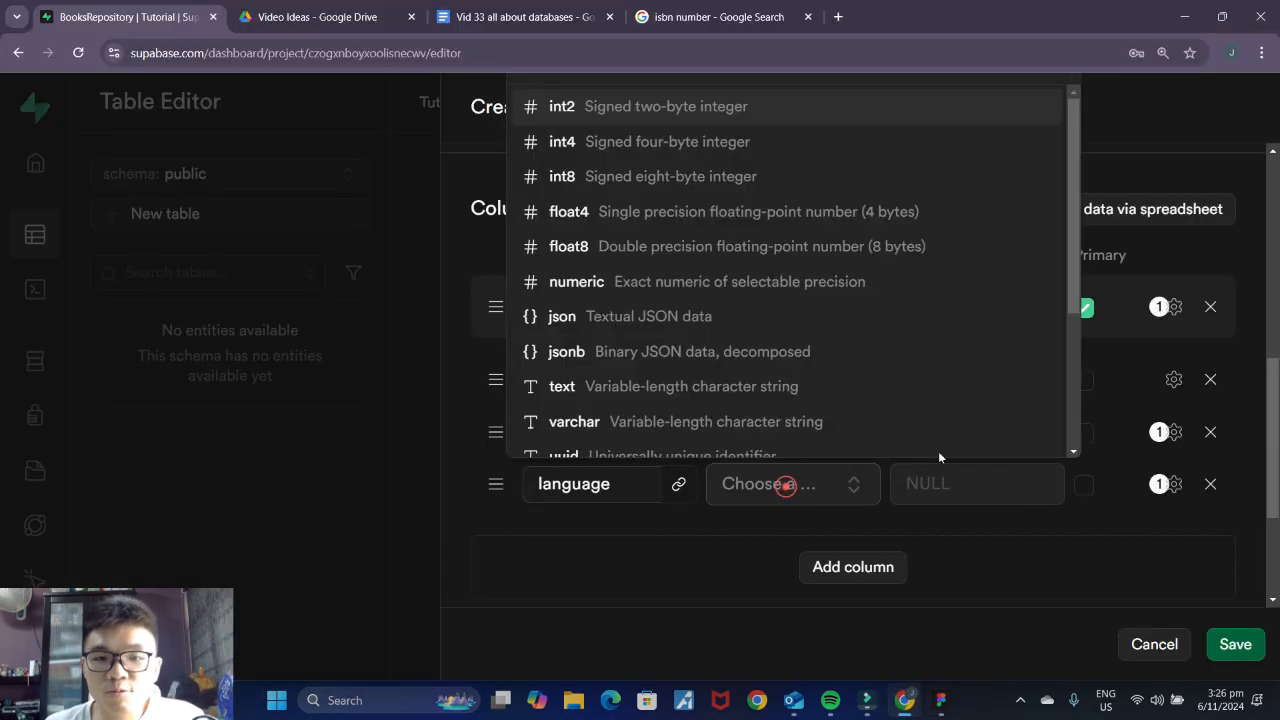
{"action": "left_click", "coordinate": [649, 377]}
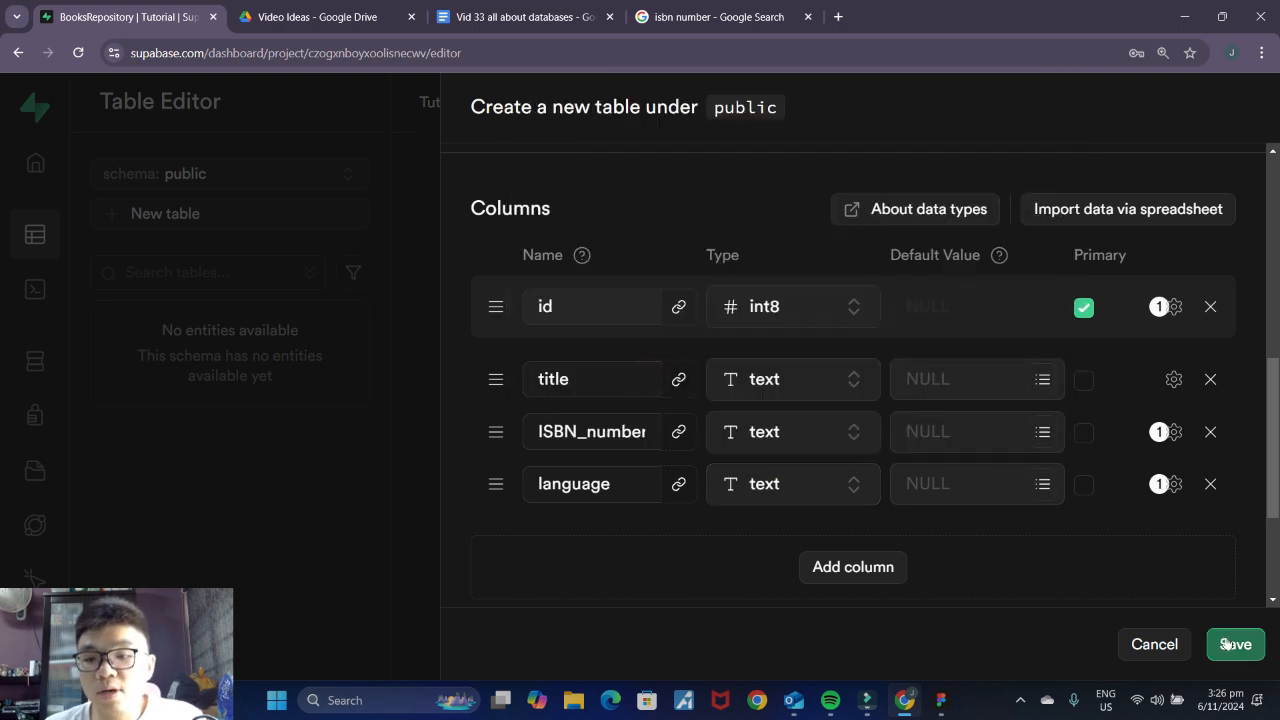
Step: Compare the new table's definition with the Figma schema, save the books table in Supabase, and view its columns through to language
{"action": "scroll", "coordinate": [918, 420], "scroll_direction": "down", "scroll_amount": 3}
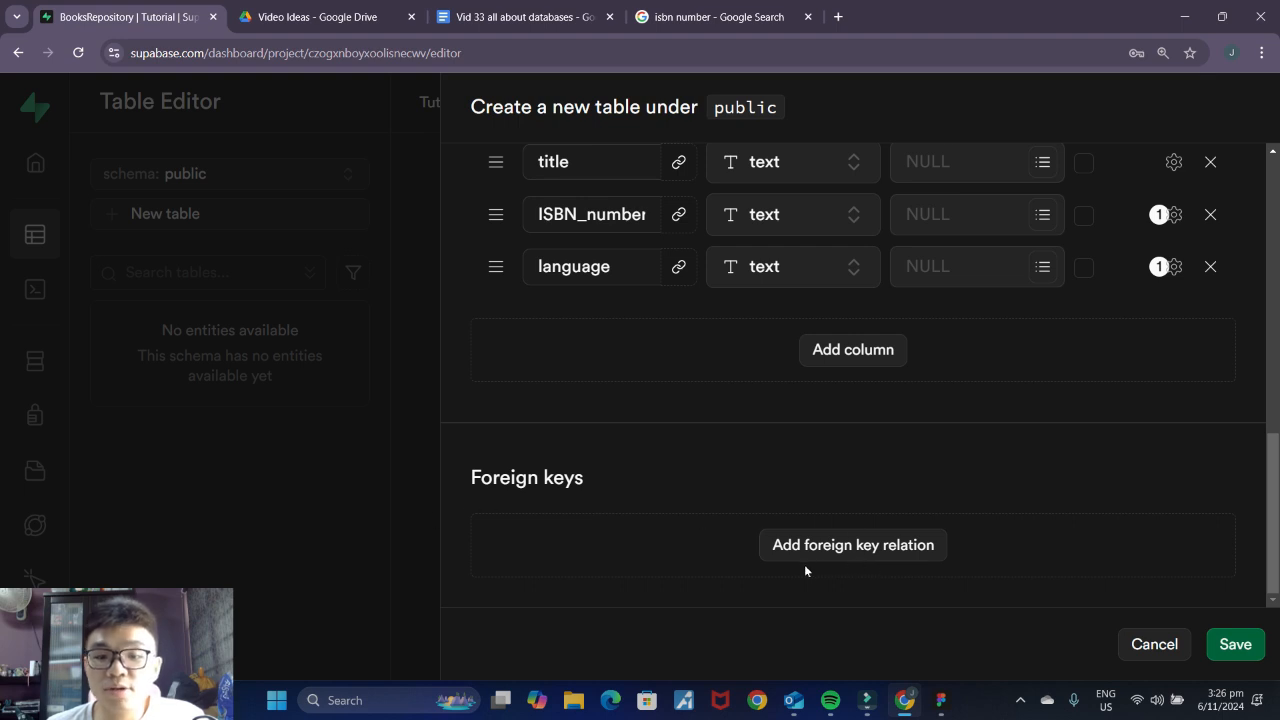
{"action": "left_click", "coordinate": [940, 700]}
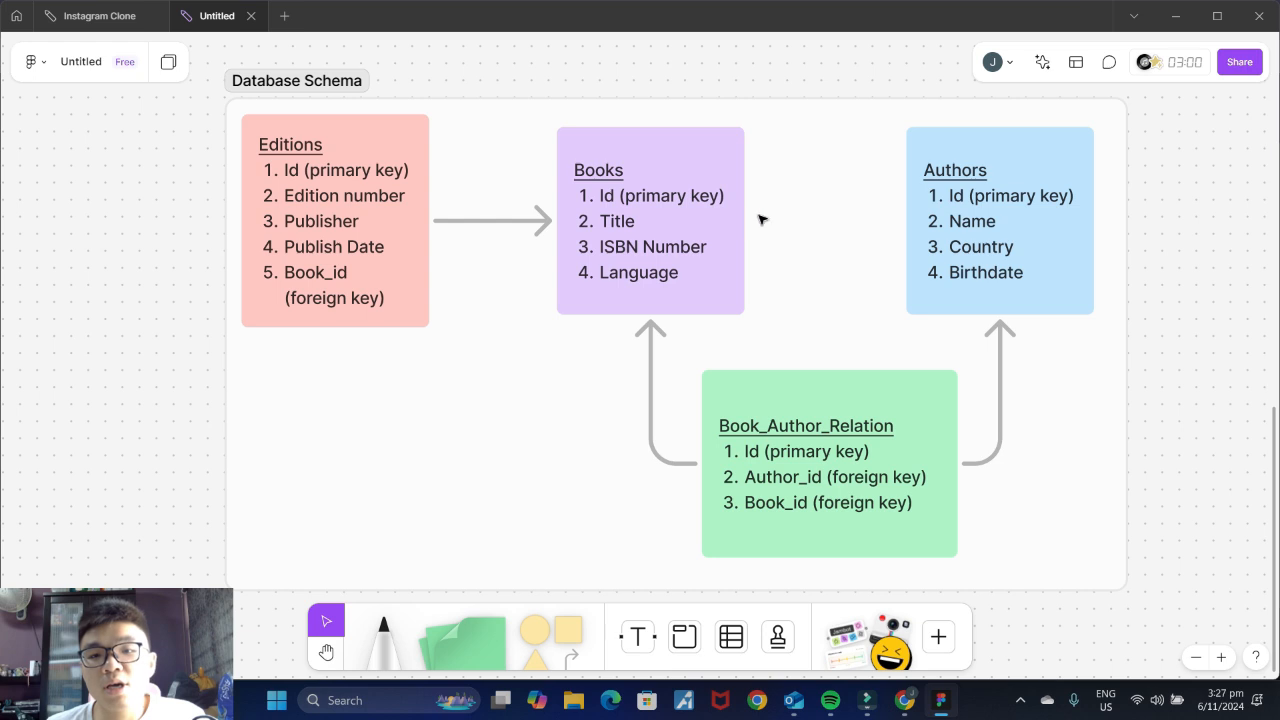
{"action": "left_click", "coordinate": [904, 700]}
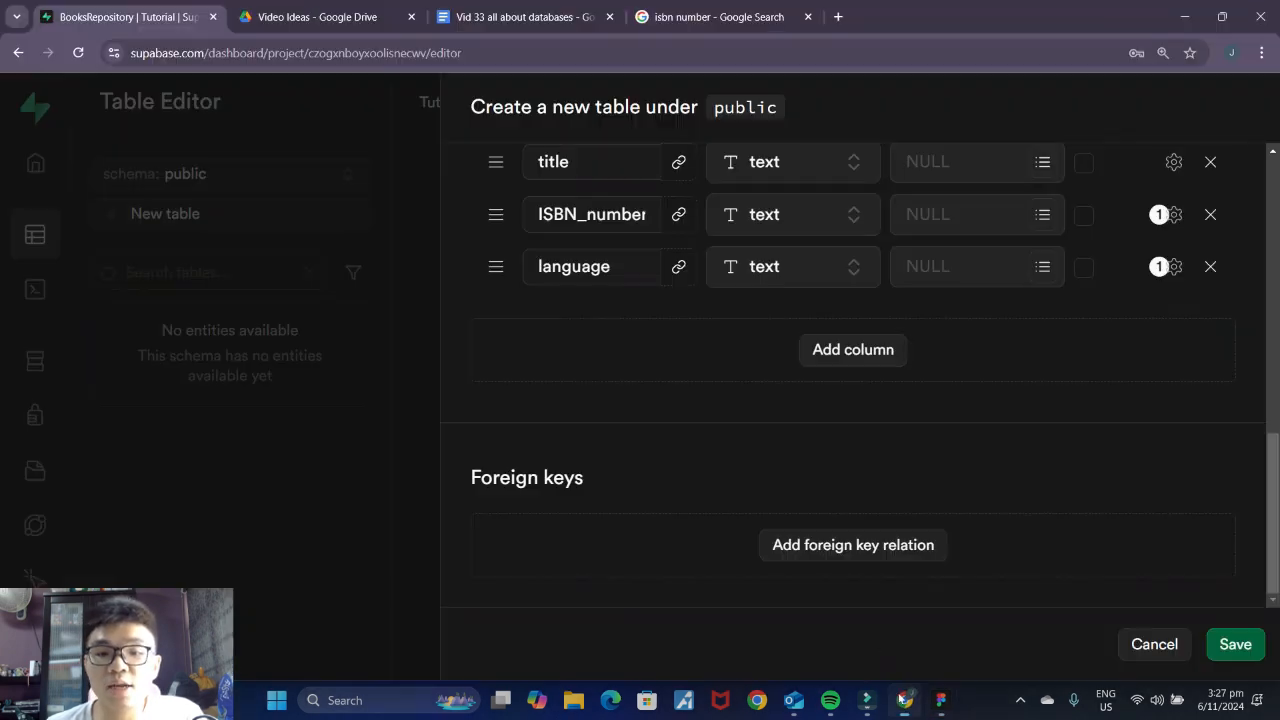
{"action": "left_click", "coordinate": [1240, 652]}
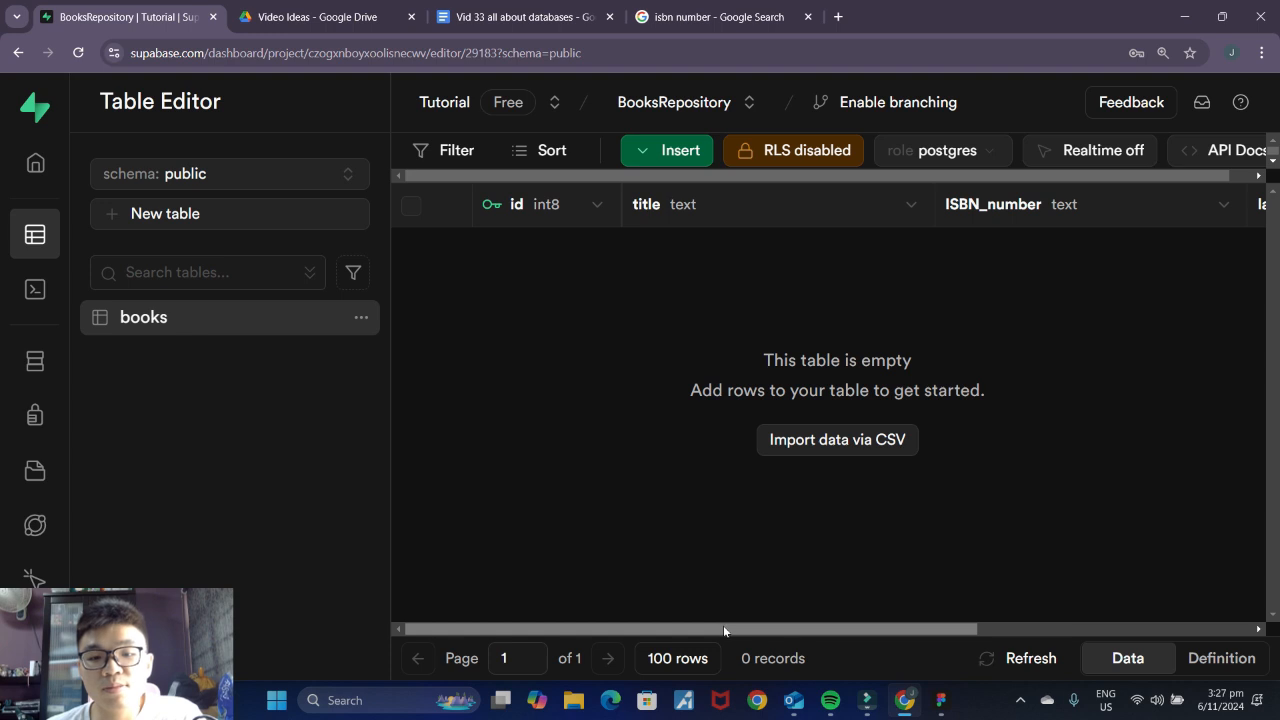
{"action": "left_click_drag", "start_coordinate": [737, 628], "coordinate": [1022, 608]}
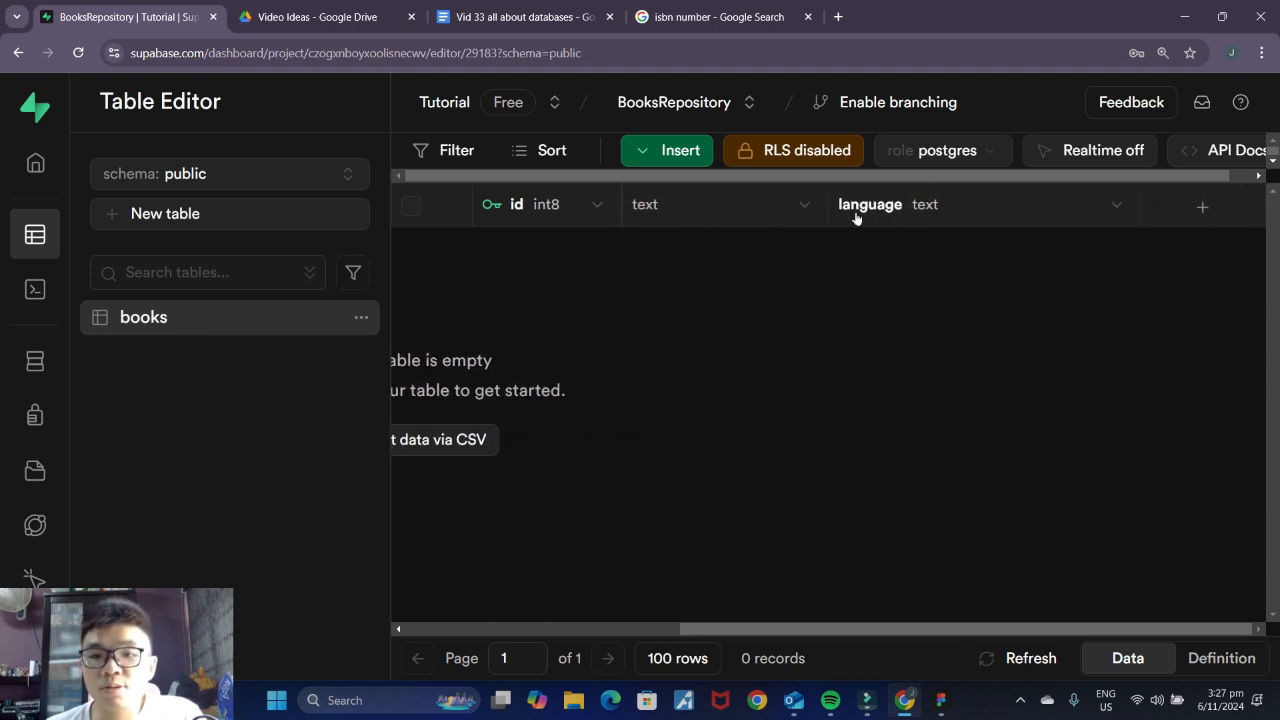
{"action": "left_click_drag", "start_coordinate": [840, 630], "coordinate": [588, 643]}
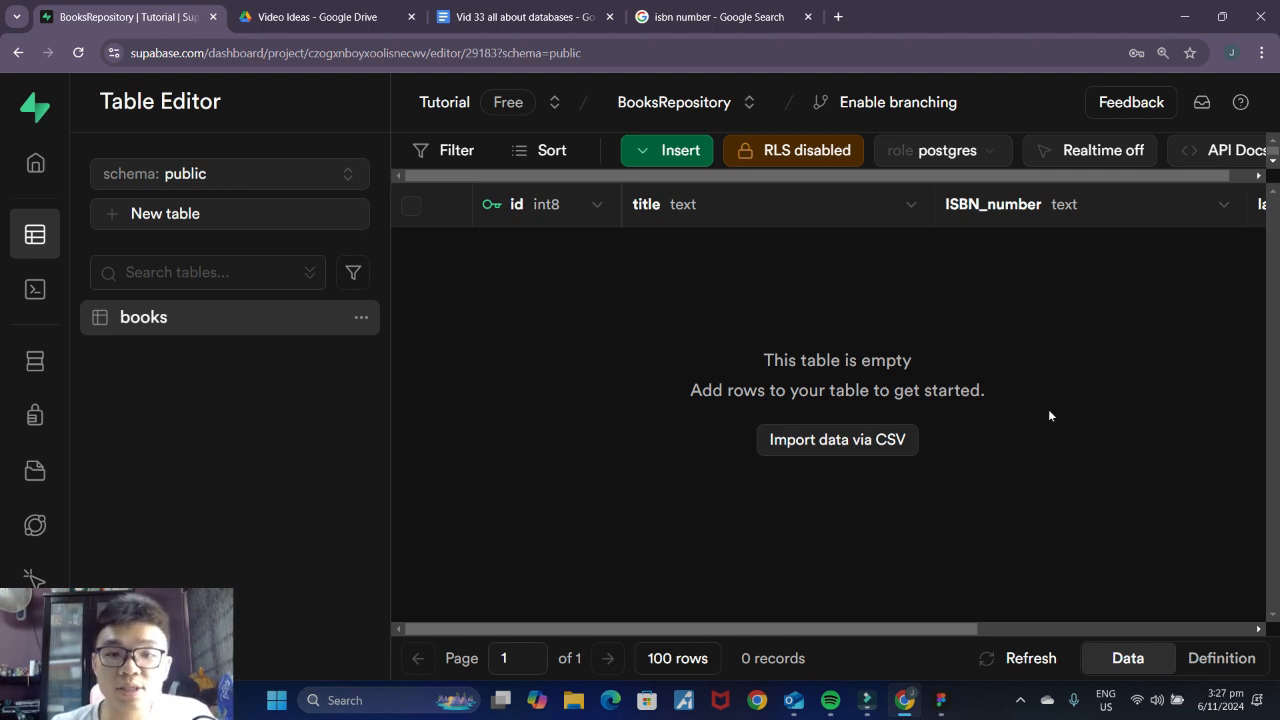
Step: Check the Authors entity in the Figma schema, then start a Supabase table named authors with Row Level Security disabled
{"action": "left_click", "coordinate": [940, 700]}
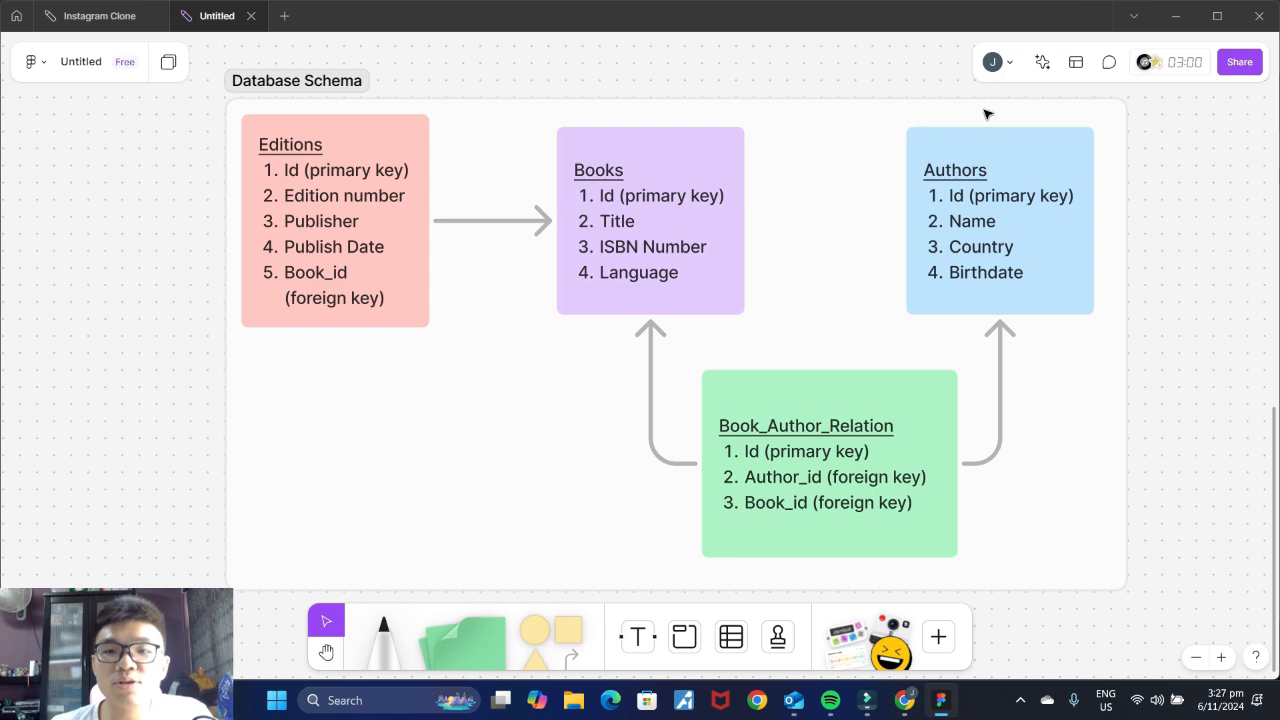
{"action": "left_click", "coordinate": [904, 700]}
{"action": "left_click", "coordinate": [230, 216]}
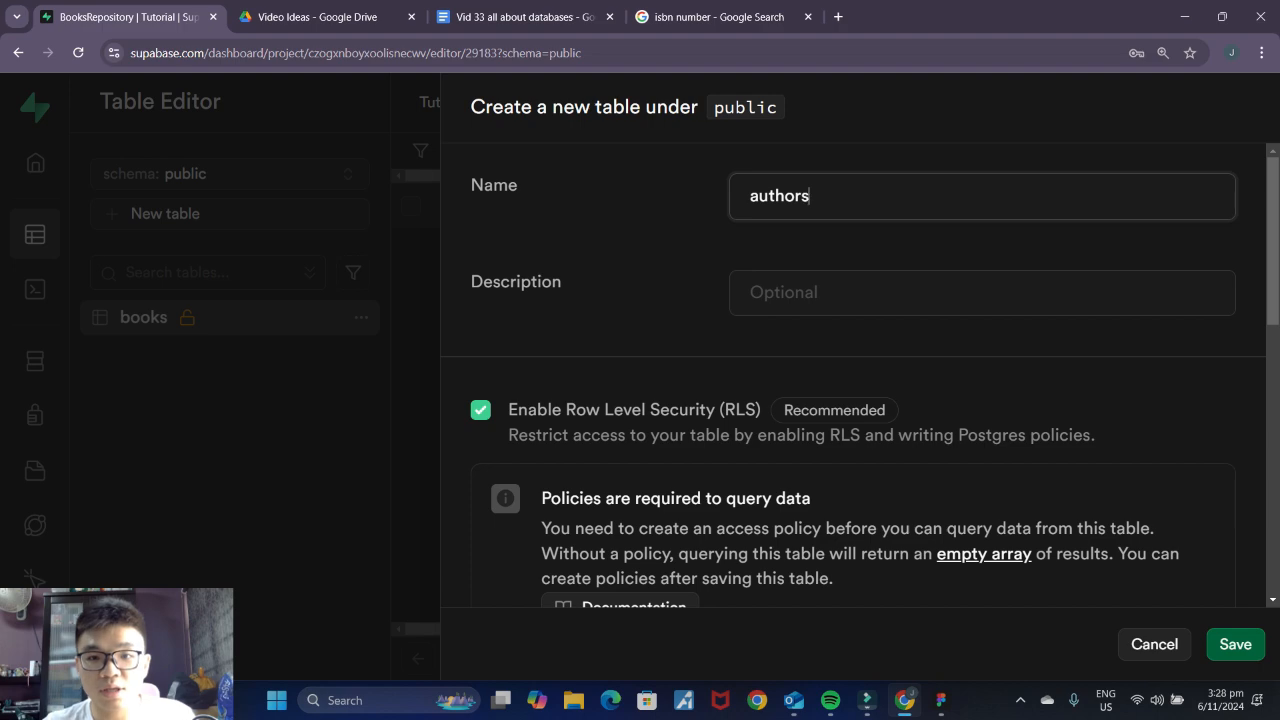
{"action": "type", "text": "authors"}
{"action": "scroll", "coordinate": [560, 474], "scroll_direction": "down", "scroll_amount": 3}
{"action": "scroll", "coordinate": [560, 474], "scroll_direction": "up", "scroll_amount": 1}
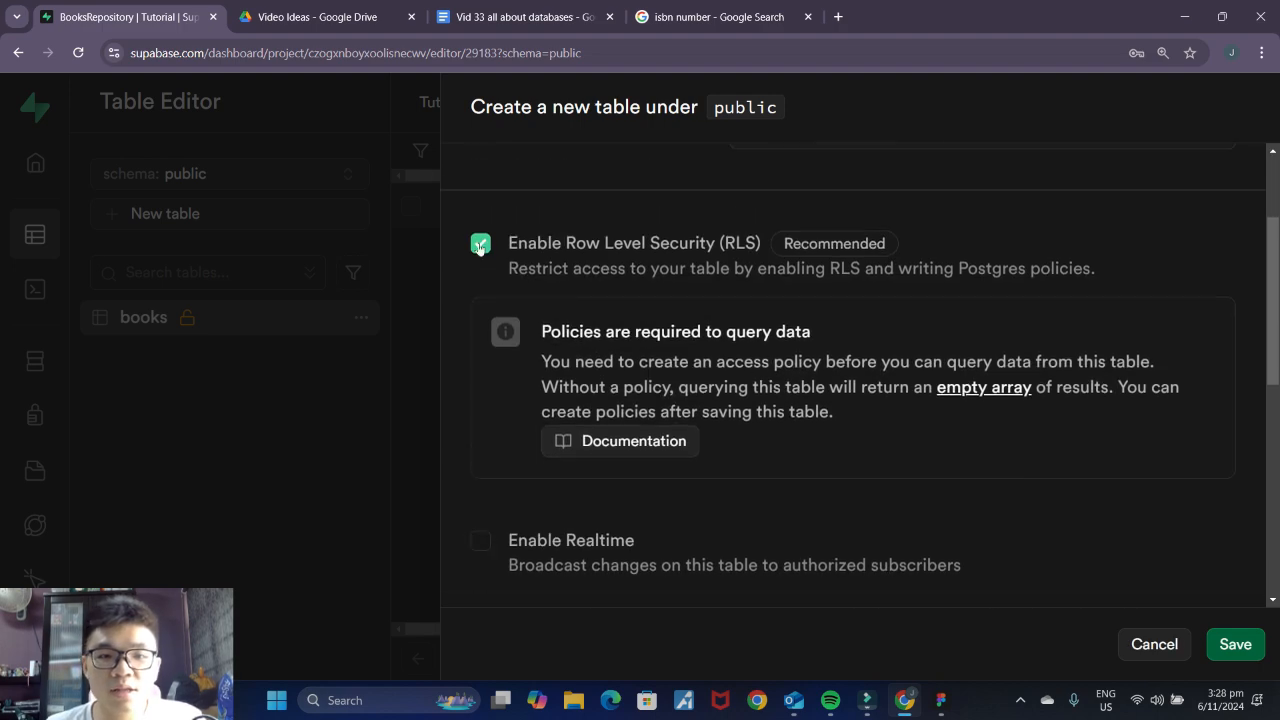
{"action": "left_click", "coordinate": [478, 243]}
{"action": "left_click", "coordinate": [763, 630]}
Step: Rename the authors table's created_at column as name, following the Figma schema, and set its data type to text
{"action": "scroll", "coordinate": [716, 342], "scroll_direction": "down", "scroll_amount": 5}
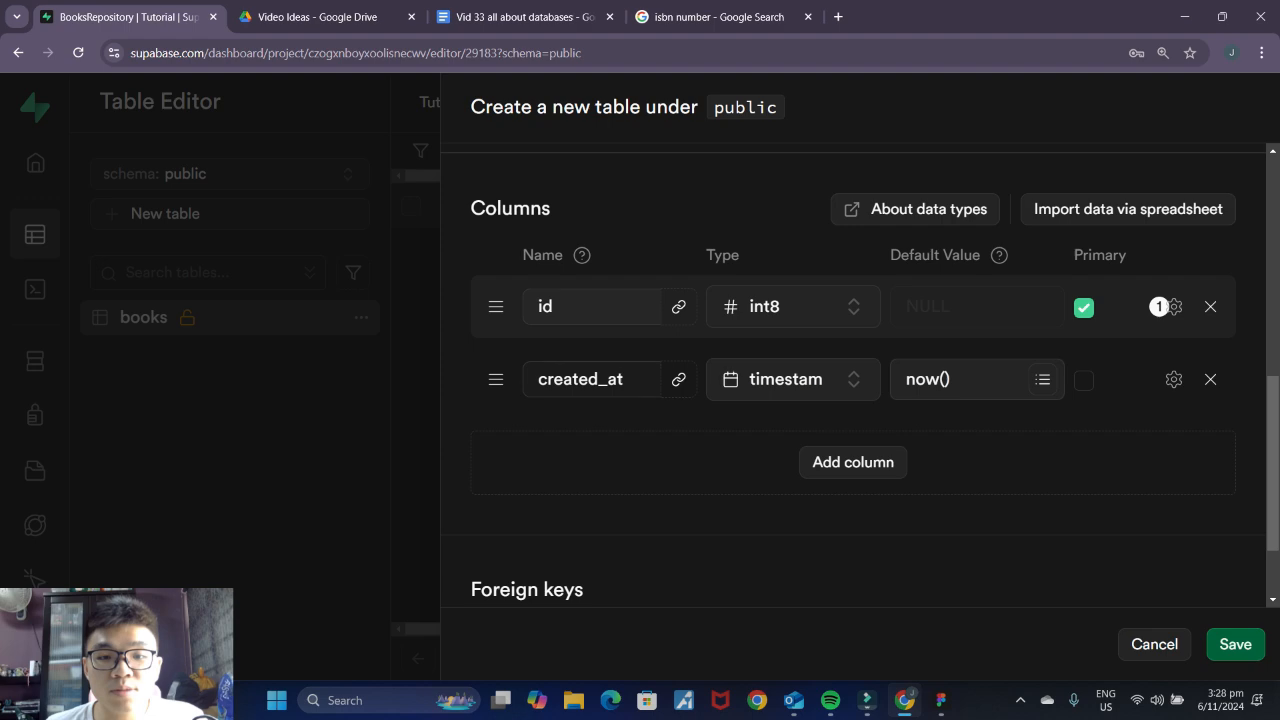
{"action": "left_click_drag", "start_coordinate": [635, 381], "coordinate": [506, 381]}
{"action": "left_click", "coordinate": [941, 702]}
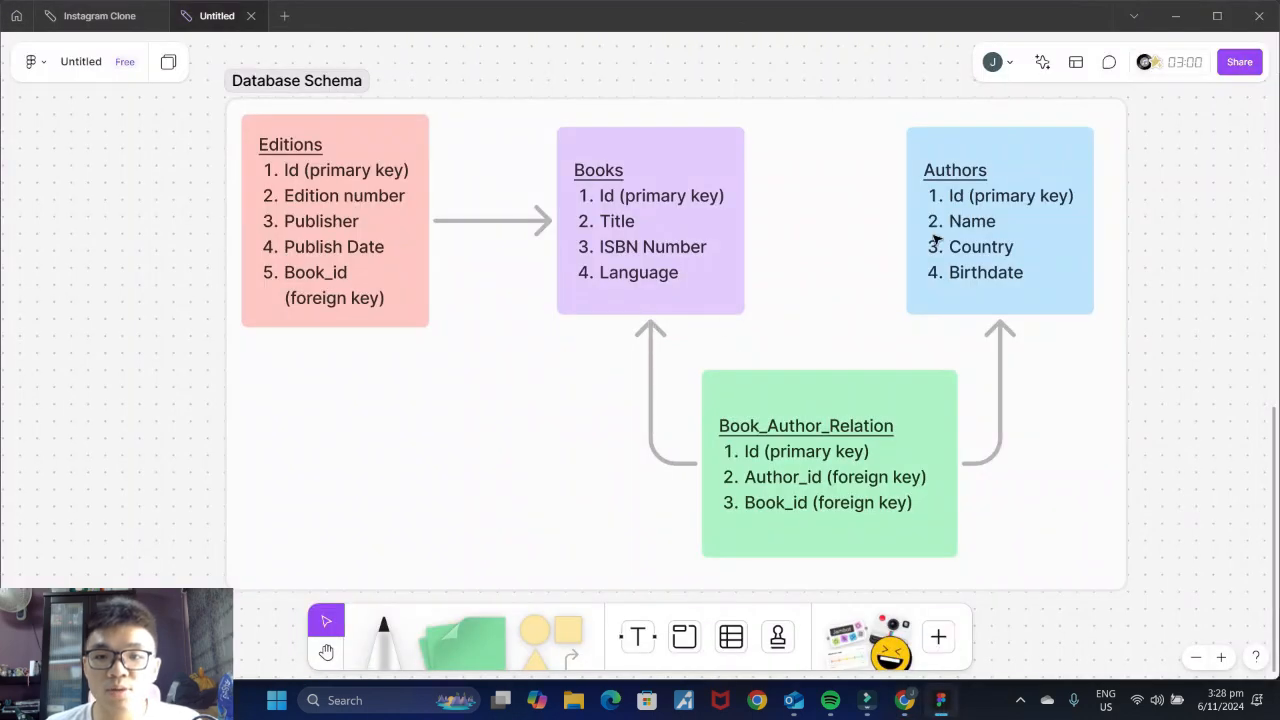
{"action": "left_click", "coordinate": [904, 700]}
{"action": "type", "text": "name"}
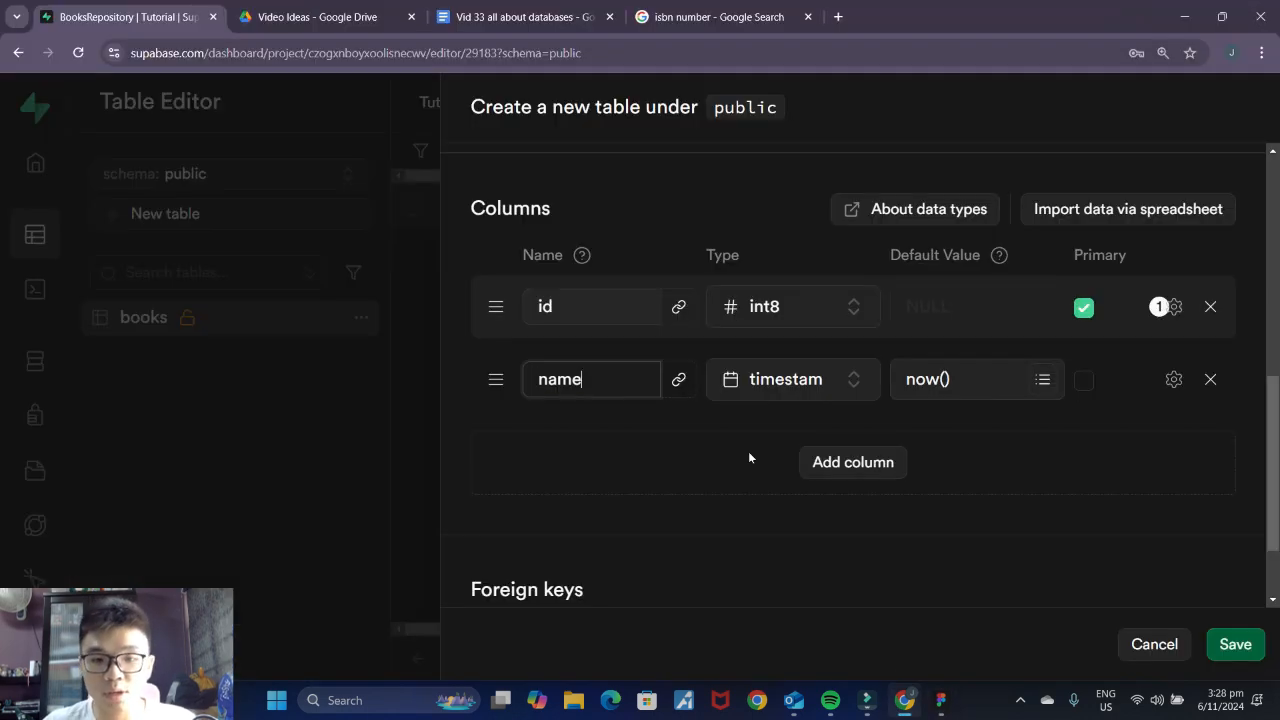
{"action": "left_click", "coordinate": [810, 380]}
{"action": "left_click", "coordinate": [672, 281]}
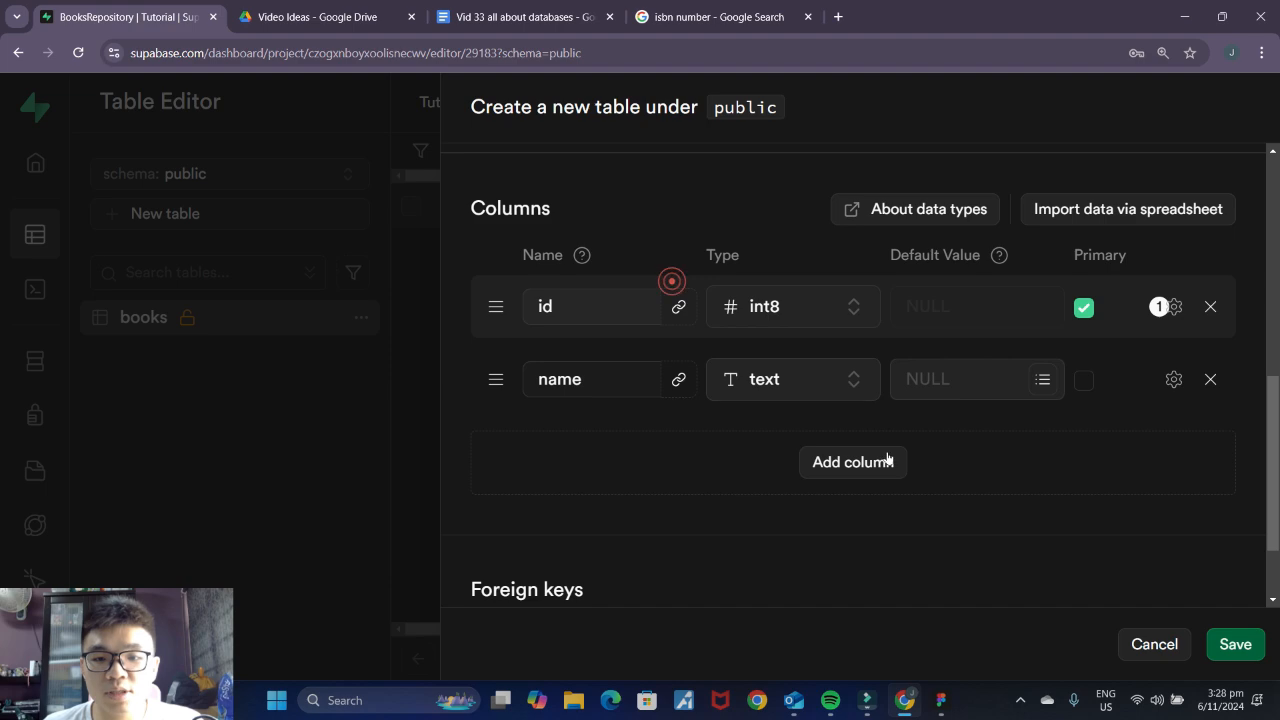
Step: Add a country column of type text to the authors table, consulting the Authors fields in the Figma schema
{"action": "left_click", "coordinate": [869, 461]}
{"action": "left_click", "coordinate": [941, 702]}
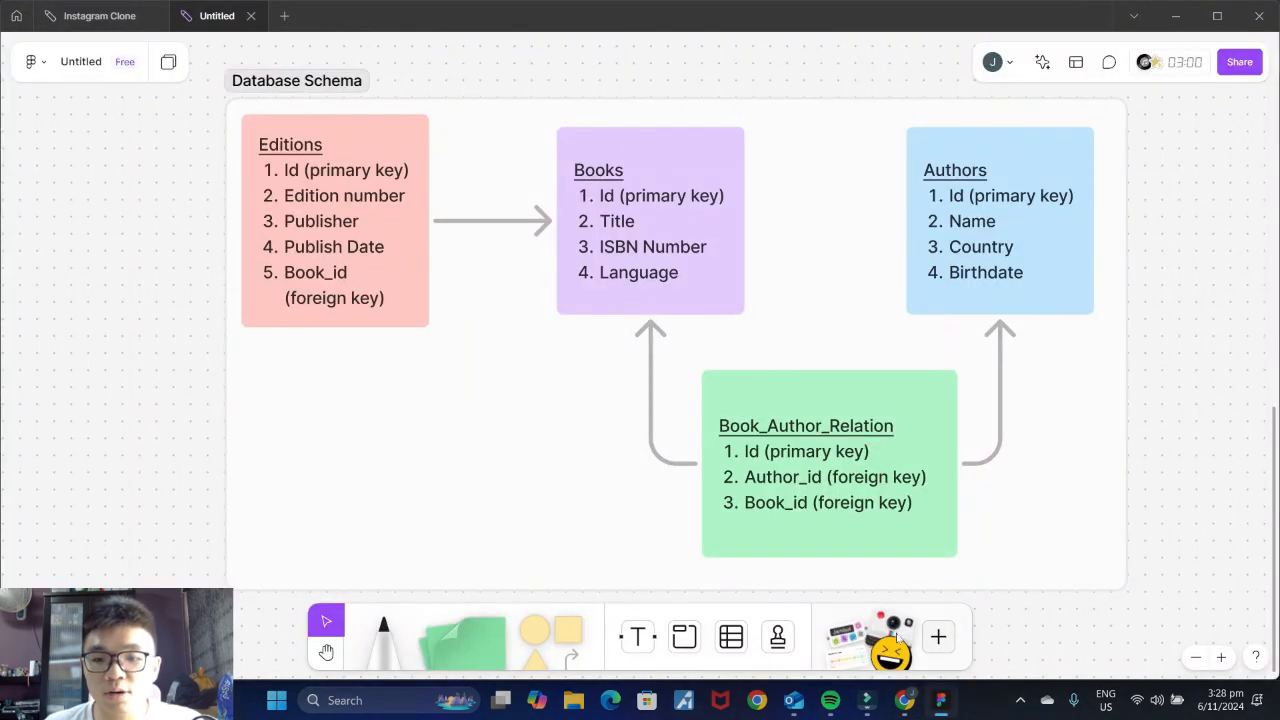
{"action": "left_click", "coordinate": [904, 700]}
{"action": "left_click", "coordinate": [591, 431]}
{"action": "type", "text": "country"}
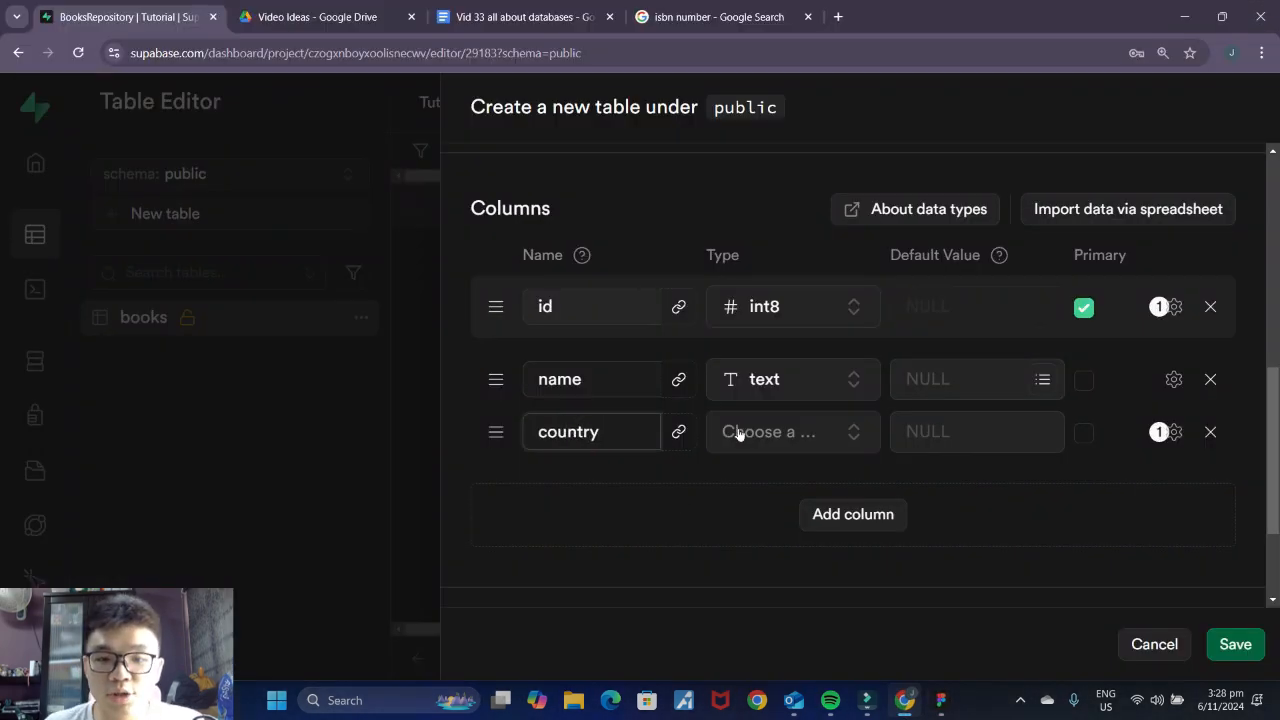
{"action": "left_click", "coordinate": [738, 432]}
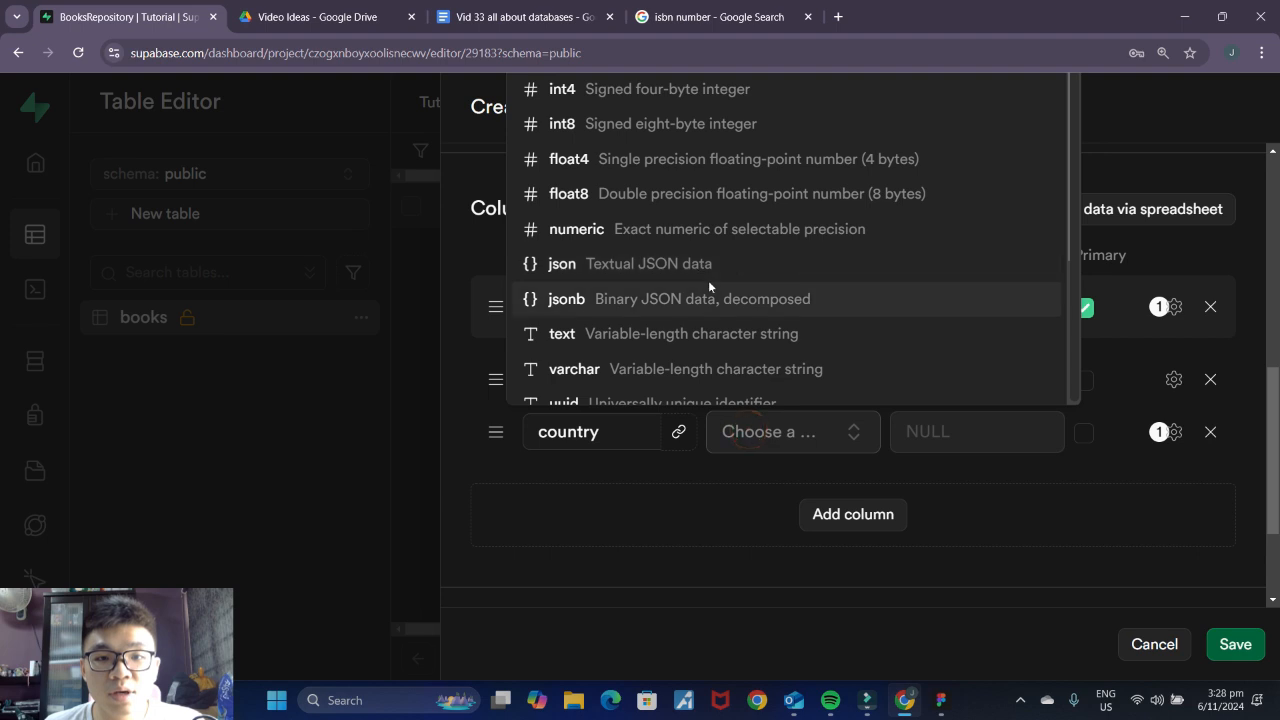
{"action": "left_click", "coordinate": [669, 338]}
Step: Add a birthdate column with data type date to the authors table
{"action": "left_click", "coordinate": [830, 516]}
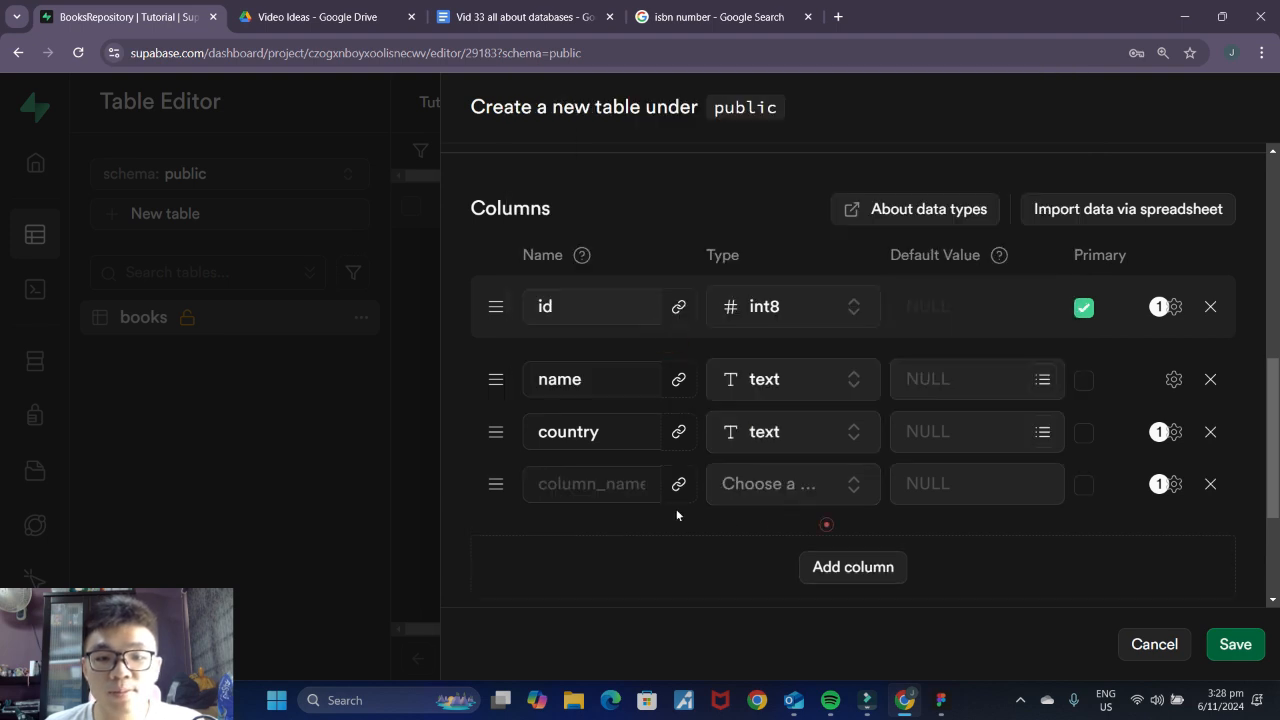
{"action": "left_click", "coordinate": [608, 485]}
{"action": "type", "text": "birthdate"}
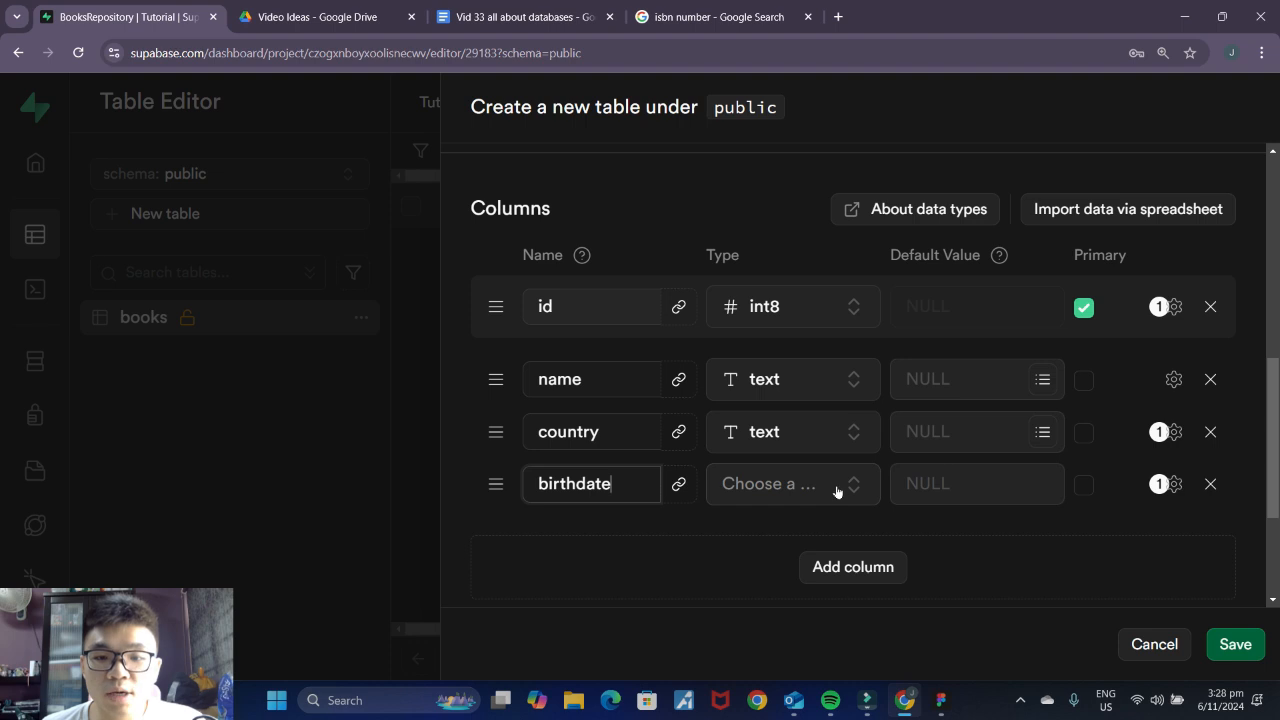
{"action": "left_click", "coordinate": [837, 487]}
{"action": "scroll", "coordinate": [781, 290], "scroll_direction": "down", "scroll_amount": 3}
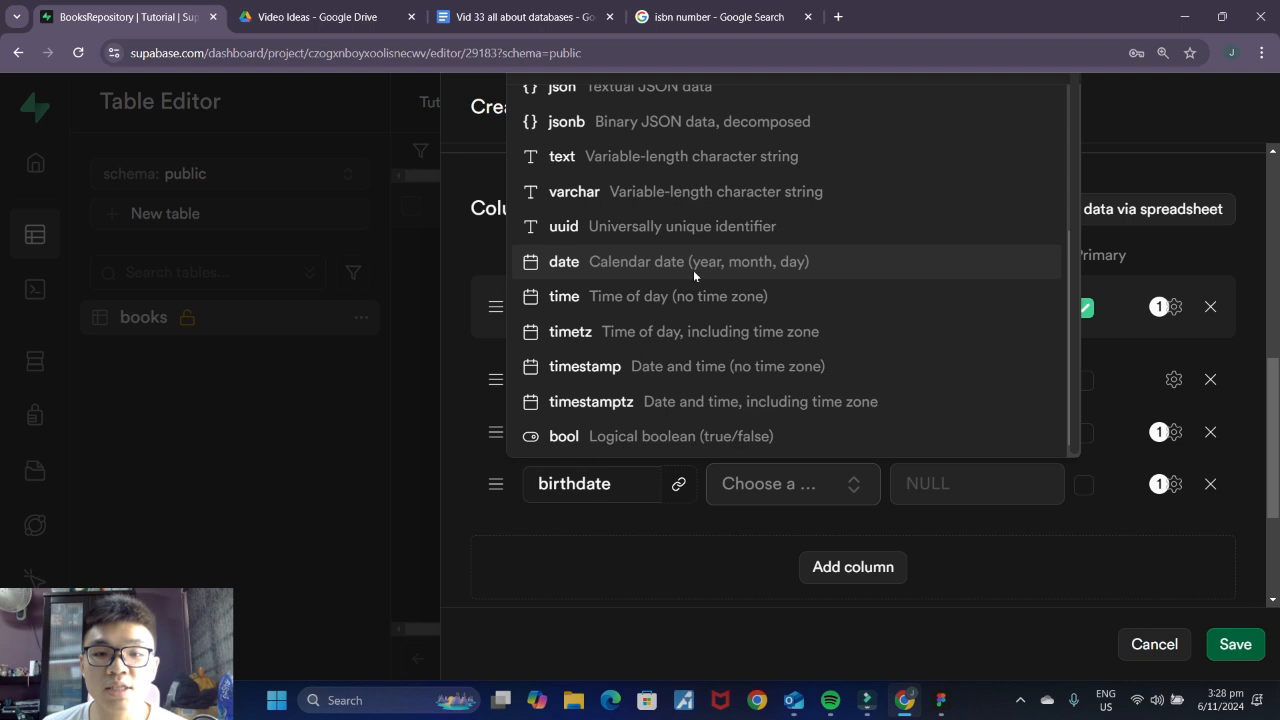
{"action": "left_click", "coordinate": [785, 263]}
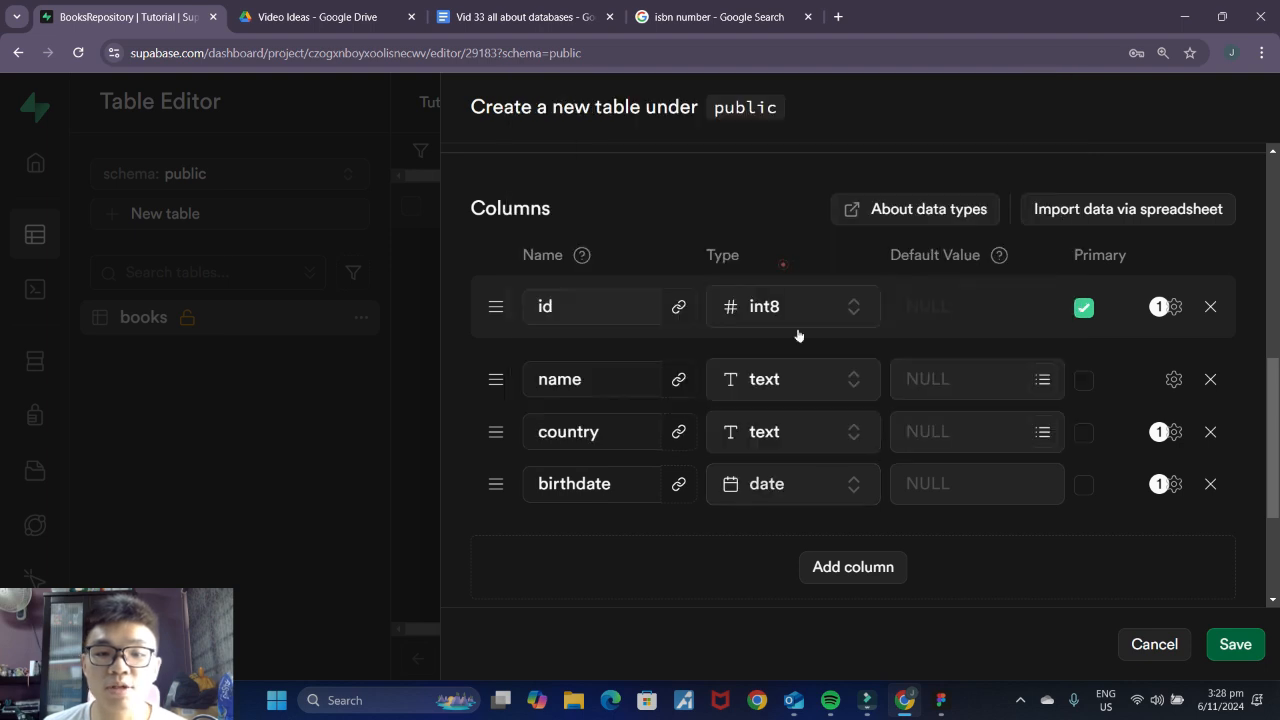
Step: Review the authors table's columns against the Figma schema and save the table in Supabase
{"action": "scroll", "coordinate": [983, 420], "scroll_direction": "down", "scroll_amount": 1}
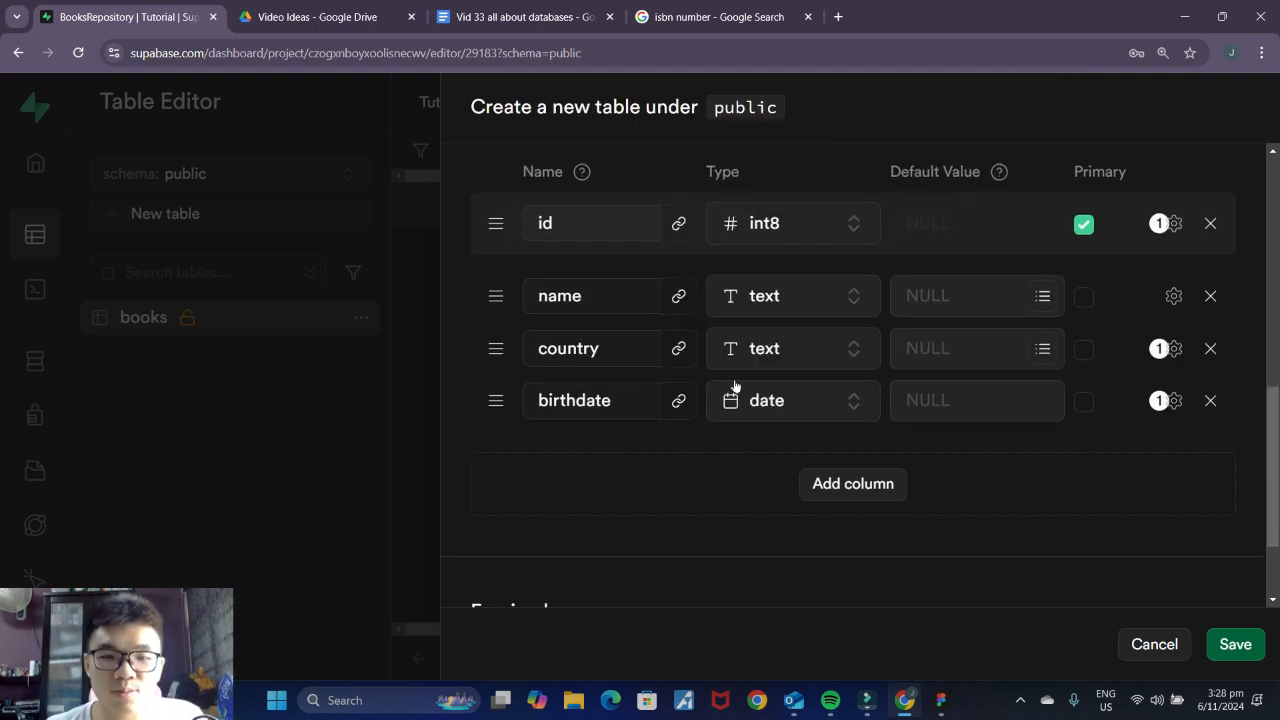
{"action": "scroll", "coordinate": [983, 420], "scroll_direction": "up", "scroll_amount": 1}
{"action": "scroll", "coordinate": [1052, 473], "scroll_direction": "down", "scroll_amount": 2}
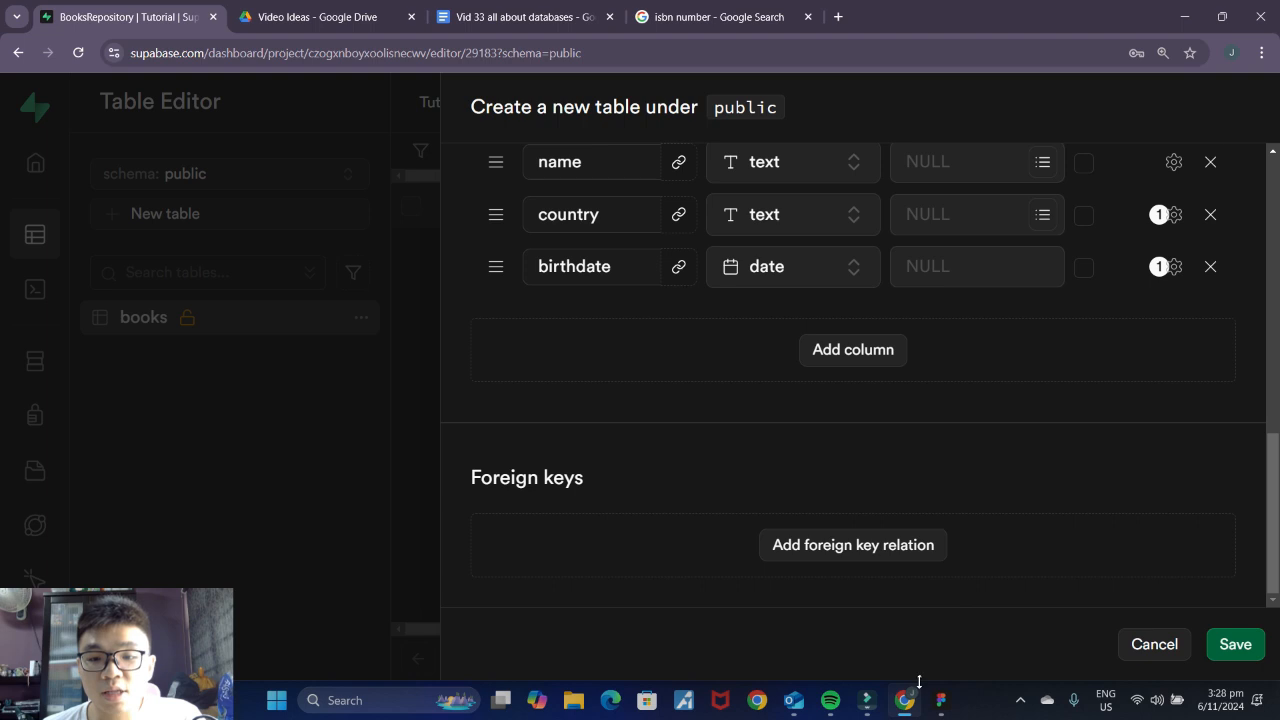
{"action": "left_click", "coordinate": [946, 704]}
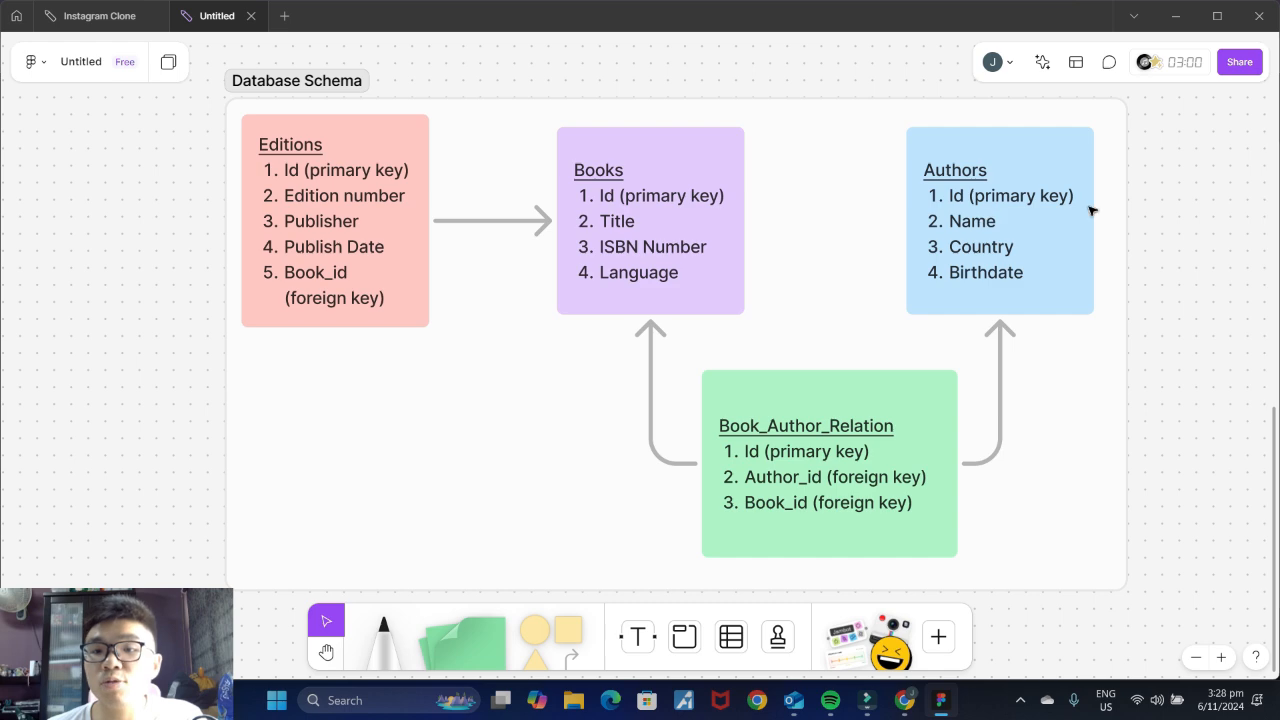
{"action": "left_click", "coordinate": [904, 702]}
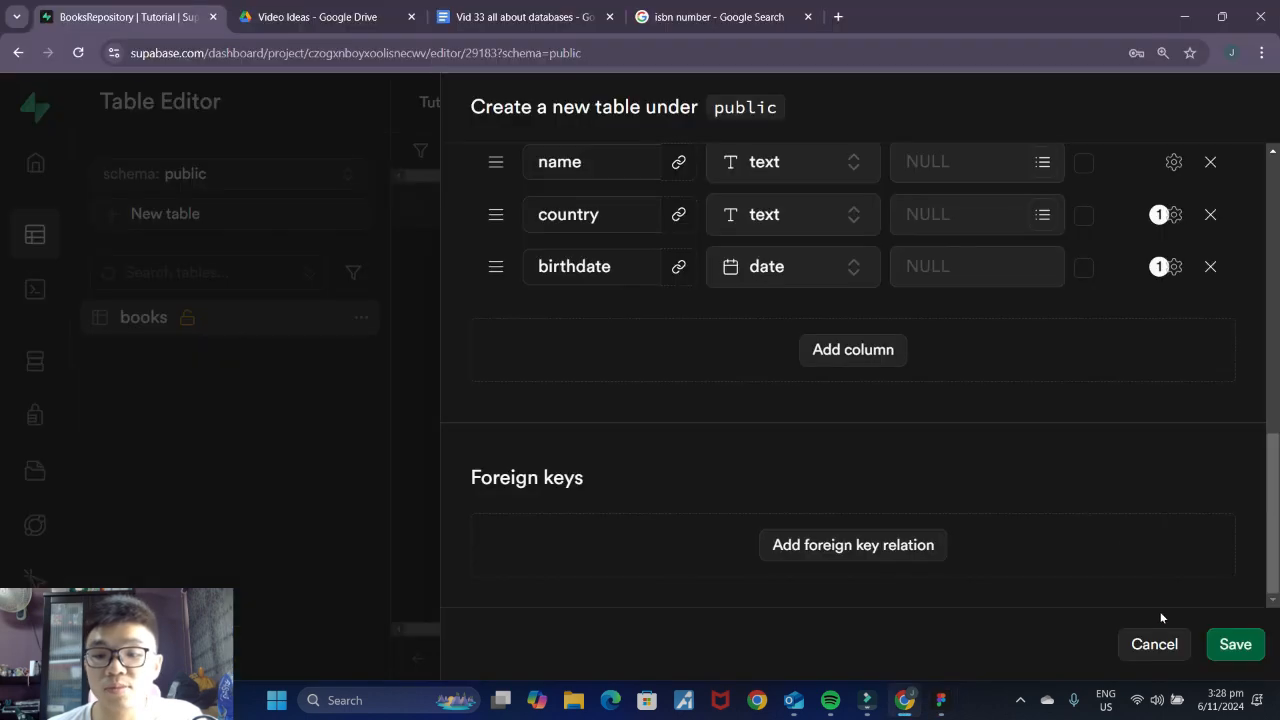
{"action": "left_click", "coordinate": [1221, 643]}
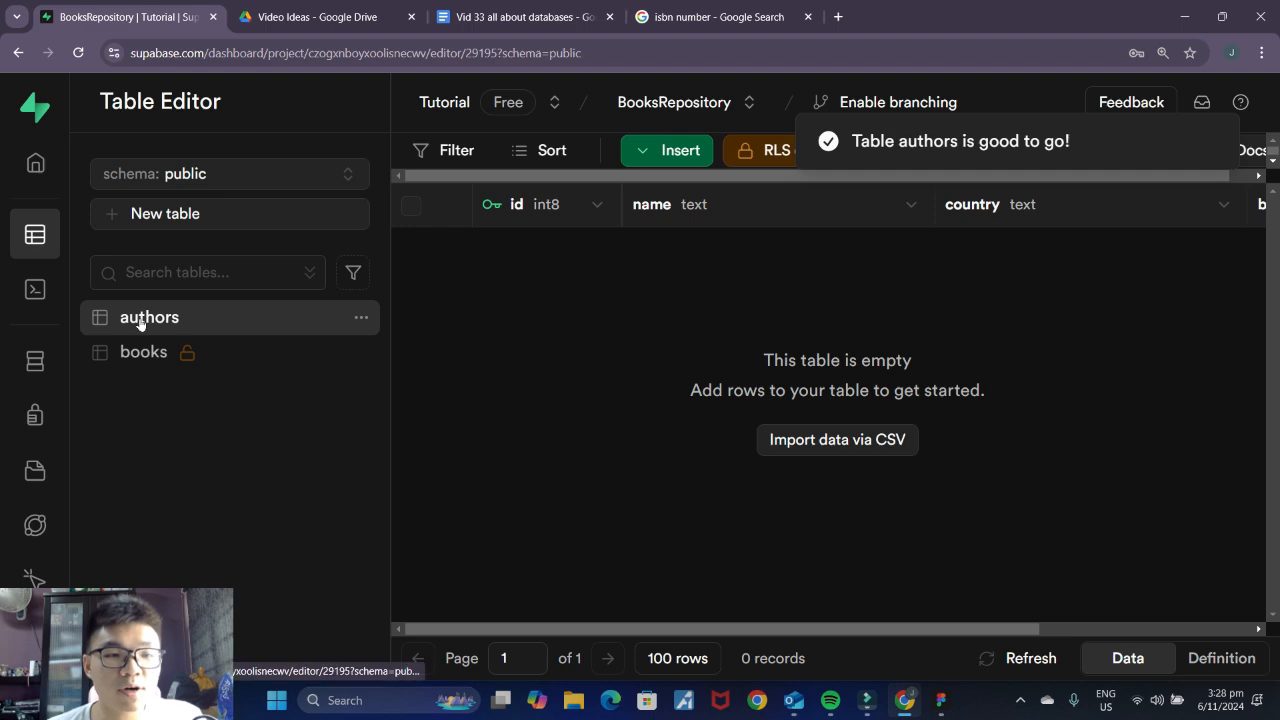
Step: Start another new table, check the Editions entity in Figma, name the table editions in Supabase, and disable its Row Level Security
{"action": "left_click", "coordinate": [213, 212]}
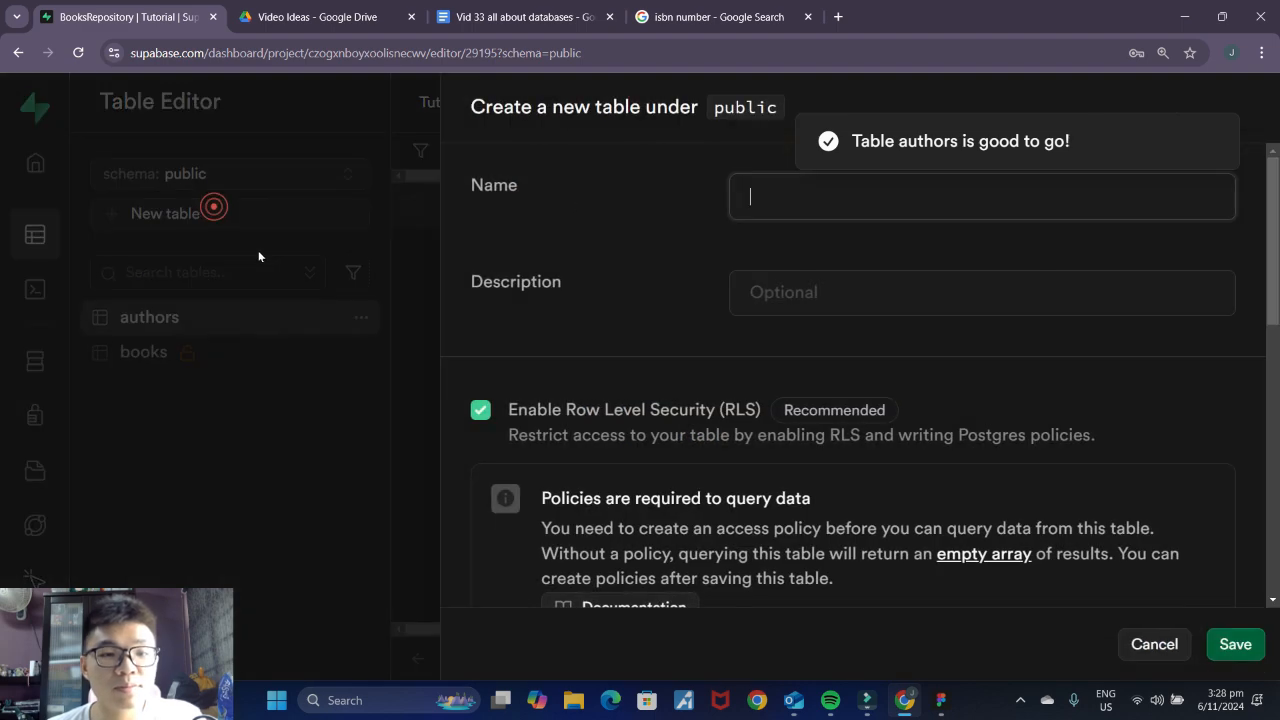
{"action": "left_click", "coordinate": [942, 700]}
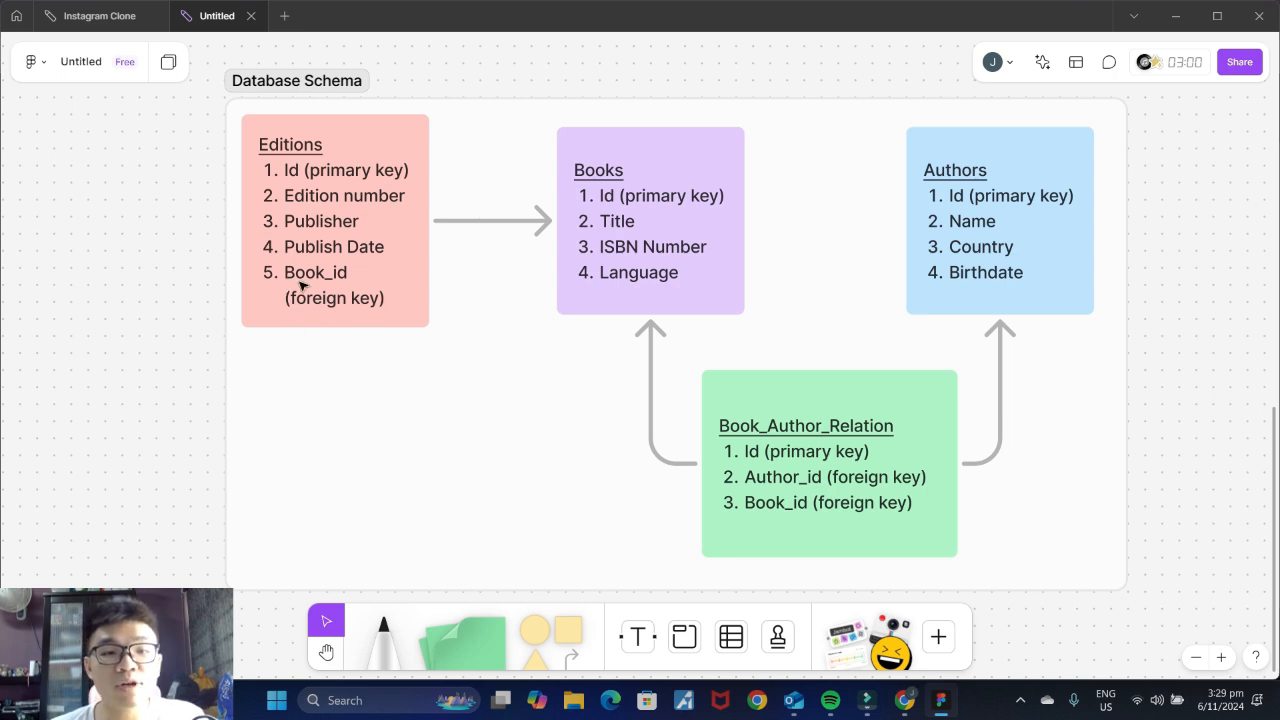
{"action": "left_click", "coordinate": [904, 700]}
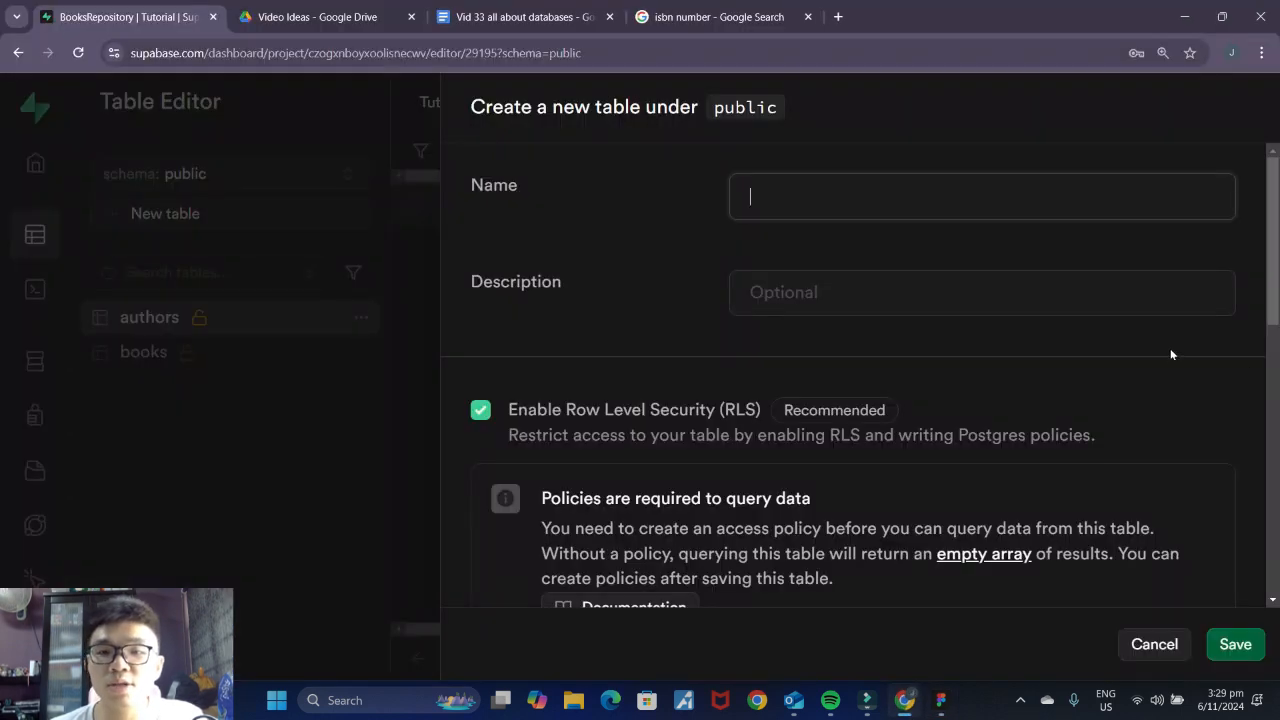
{"action": "left_click", "coordinate": [1081, 217]}
{"action": "type", "text": "editions"}
{"action": "scroll", "coordinate": [1081, 217], "scroll_direction": "down", "scroll_amount": 3}
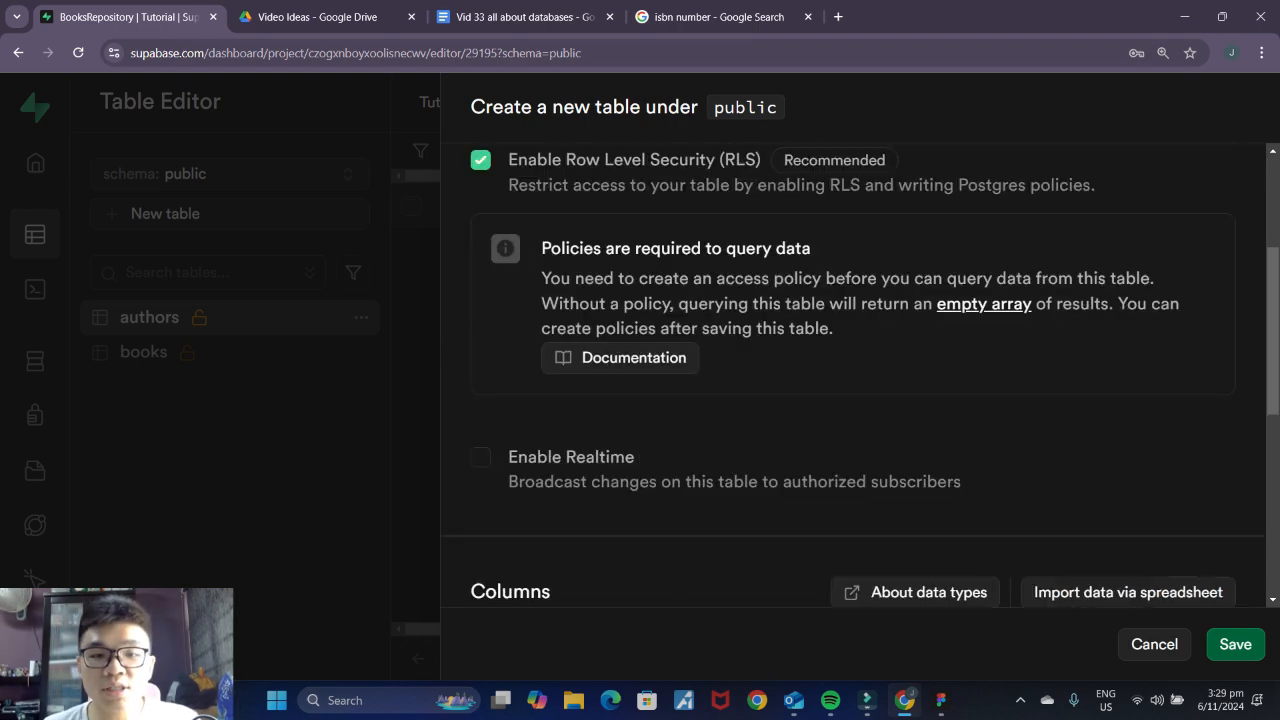
{"action": "left_click", "coordinate": [480, 168]}
{"action": "left_click", "coordinate": [860, 640]}
Step: Check the Editions fields in the Figma schema and rename the editions table's created_at column as edition_number in Supabase
{"action": "scroll", "coordinate": [830, 307], "scroll_direction": "down", "scroll_amount": 3}
{"action": "scroll", "coordinate": [832, 309], "scroll_direction": "down", "scroll_amount": 1}
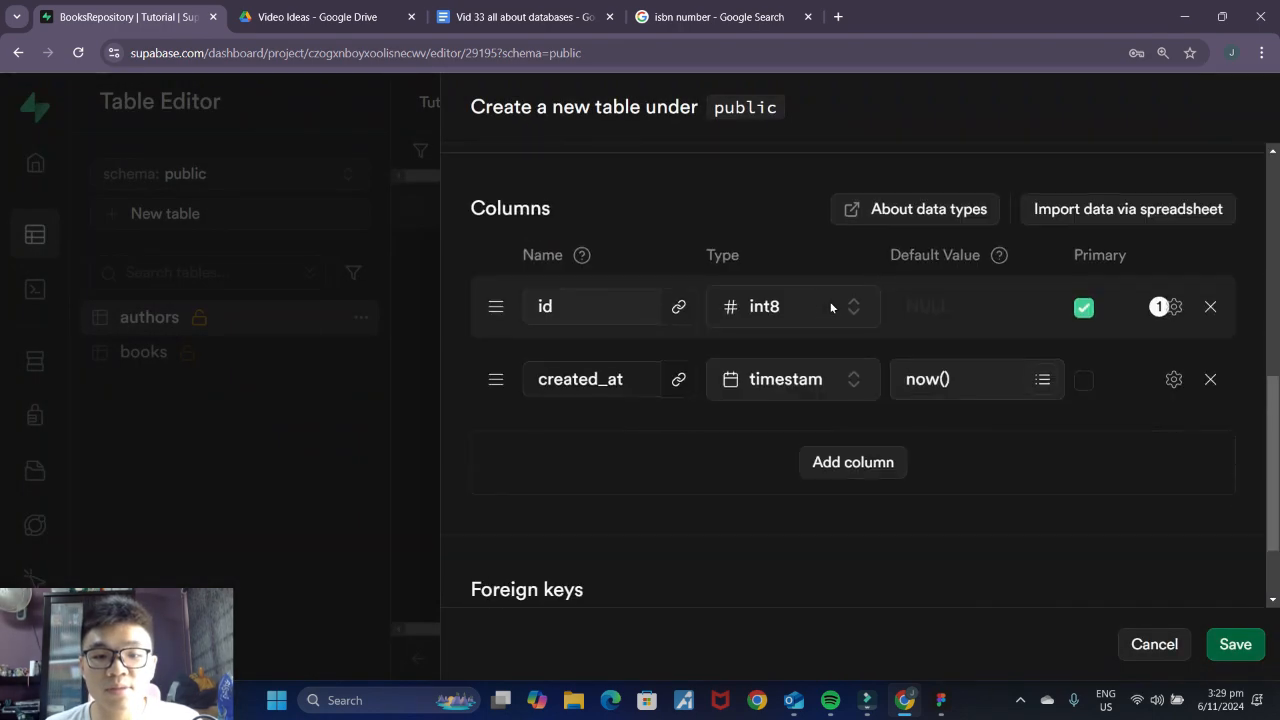
{"action": "left_click", "coordinate": [937, 700]}
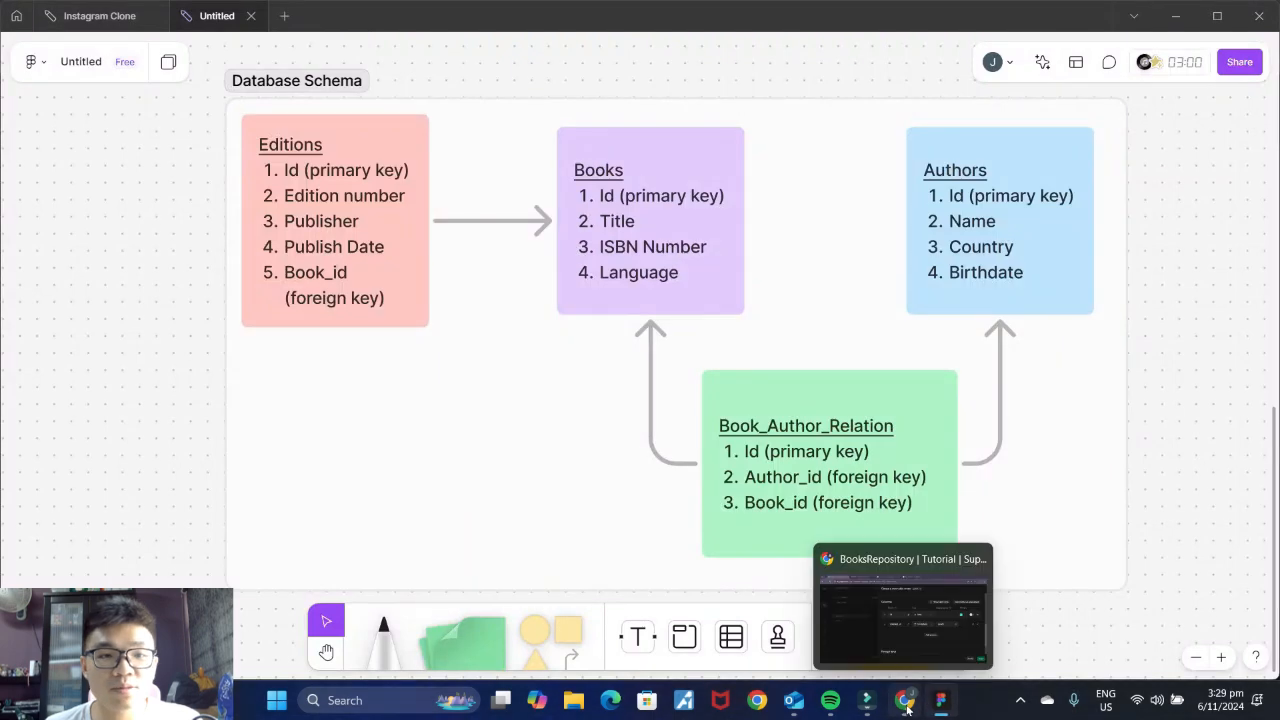
{"action": "left_click", "coordinate": [904, 700]}
{"action": "left_click_drag", "start_coordinate": [628, 380], "coordinate": [499, 401]}
{"action": "type", "text": "eid"}
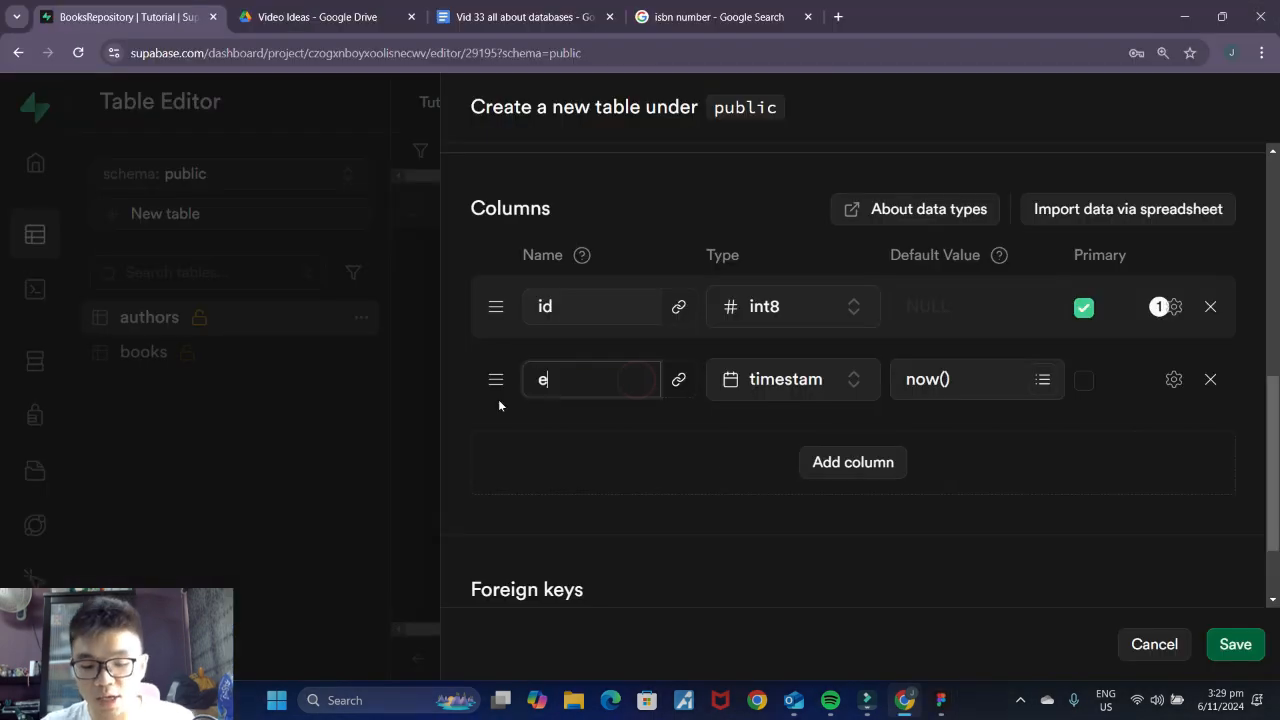
{"action": "key", "text": "BackSpace"}
{"action": "key", "text": "BackSpace"}
{"action": "type", "text": "dition_number"}
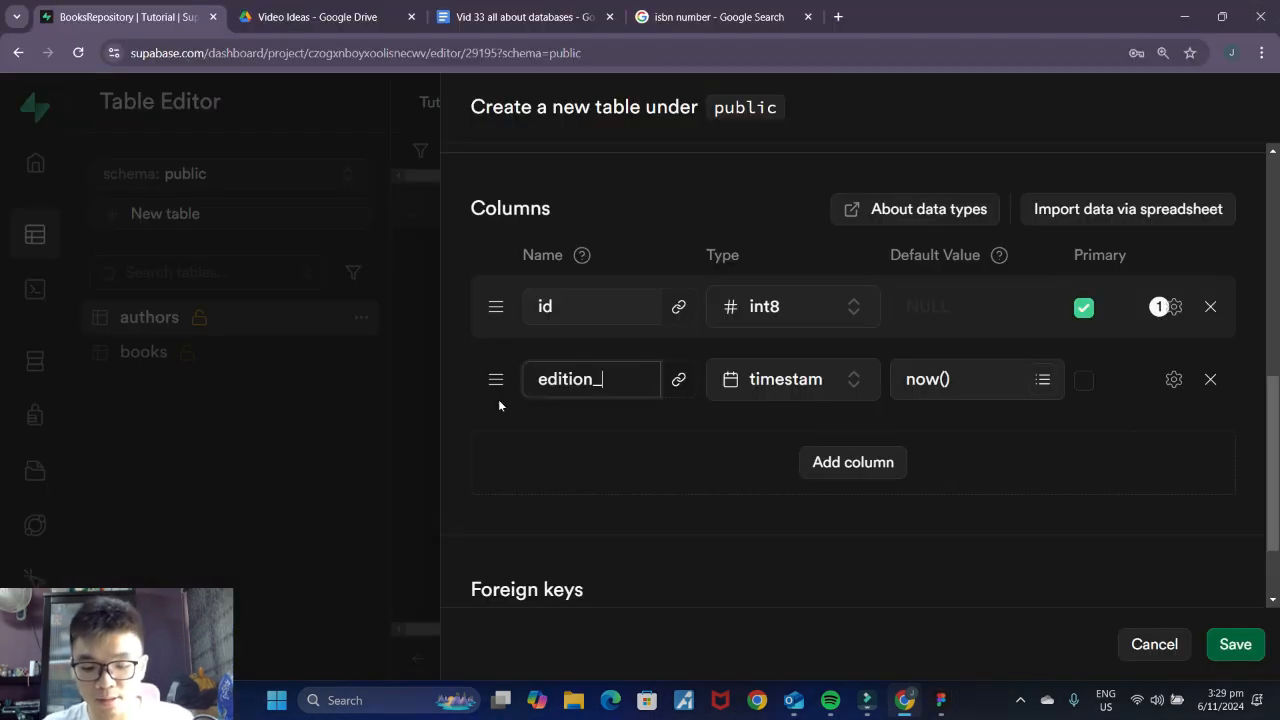
Step: Set the edition_number column's data type to int8
{"action": "left_click", "coordinate": [778, 383]}
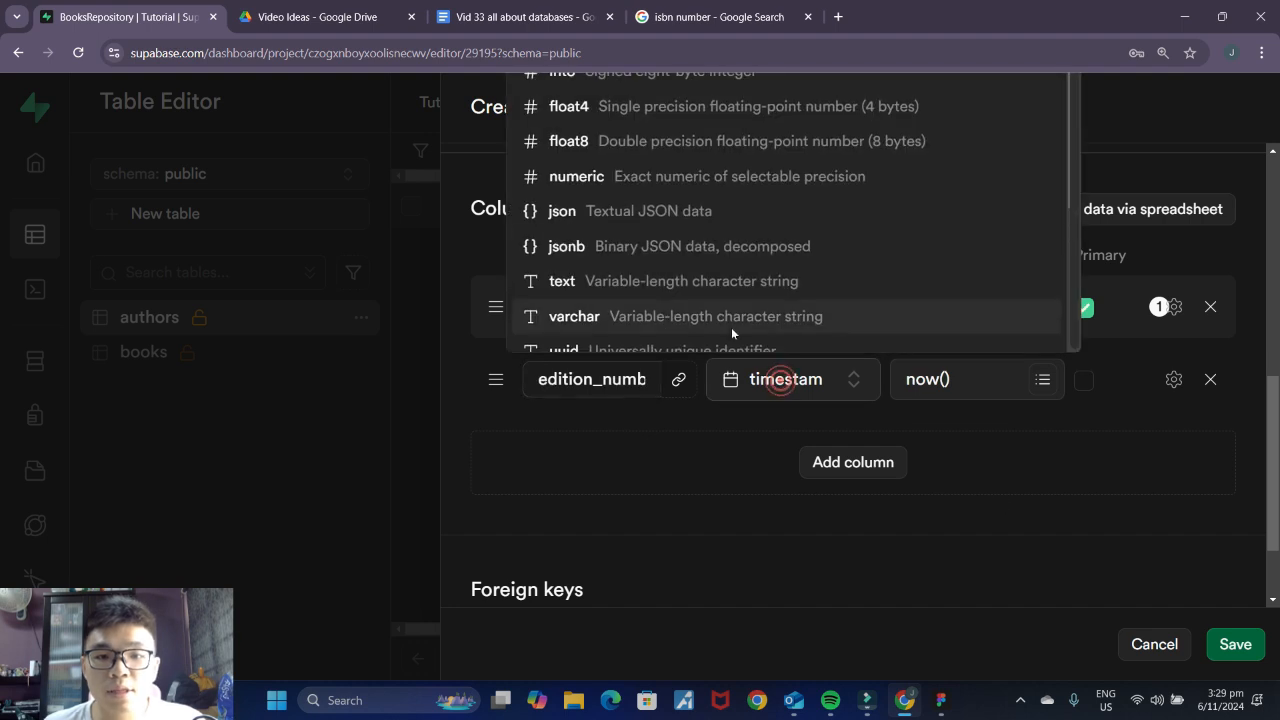
{"action": "scroll", "coordinate": [920, 389], "scroll_direction": "up", "scroll_amount": 1}
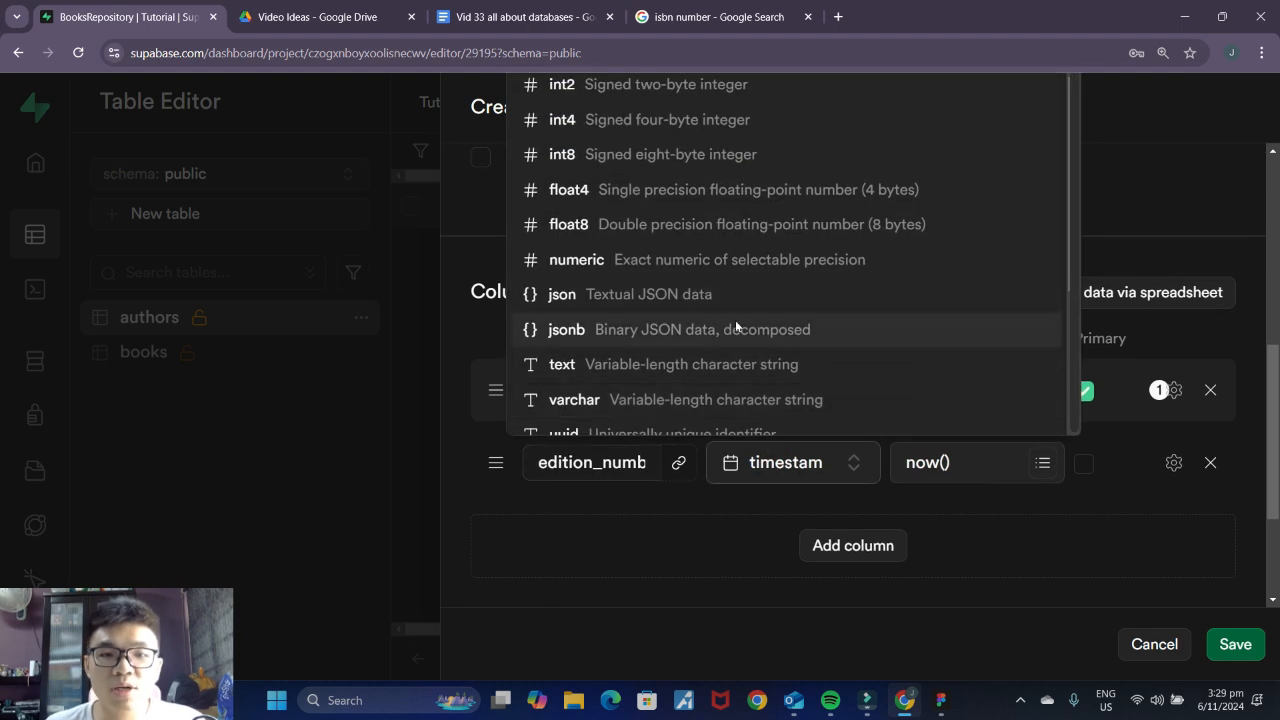
{"action": "left_click", "coordinate": [644, 156]}
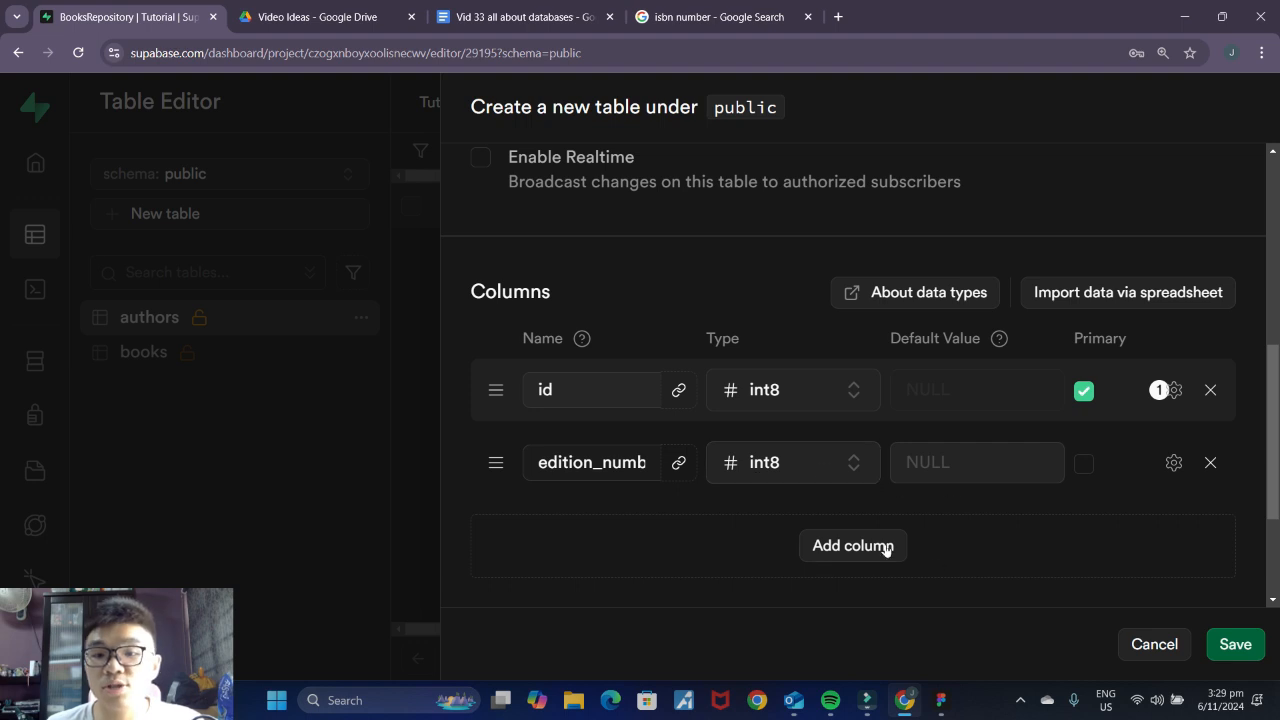
Step: Add a publisher column of type text to the editions table
{"action": "scroll", "coordinate": [920, 555], "scroll_direction": "down", "scroll_amount": 2}
{"action": "left_click", "coordinate": [857, 463]}
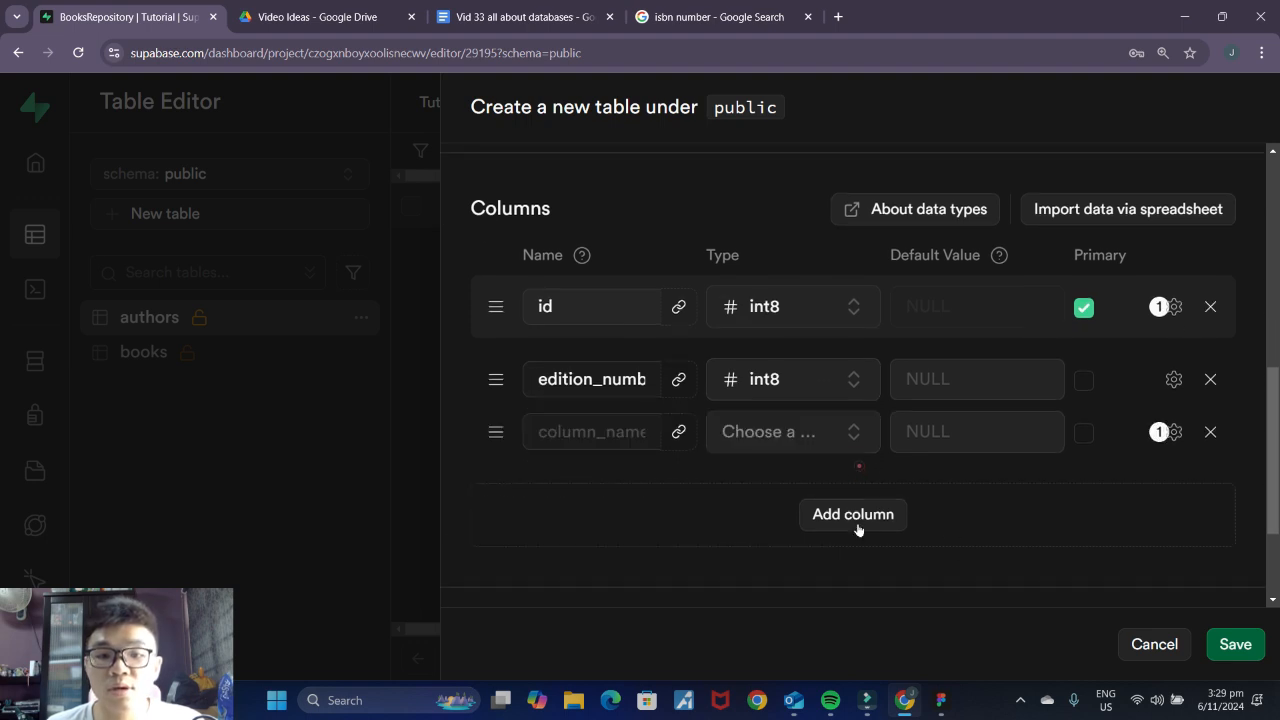
{"action": "left_click", "coordinate": [906, 701]}
{"action": "left_click", "coordinate": [906, 701]}
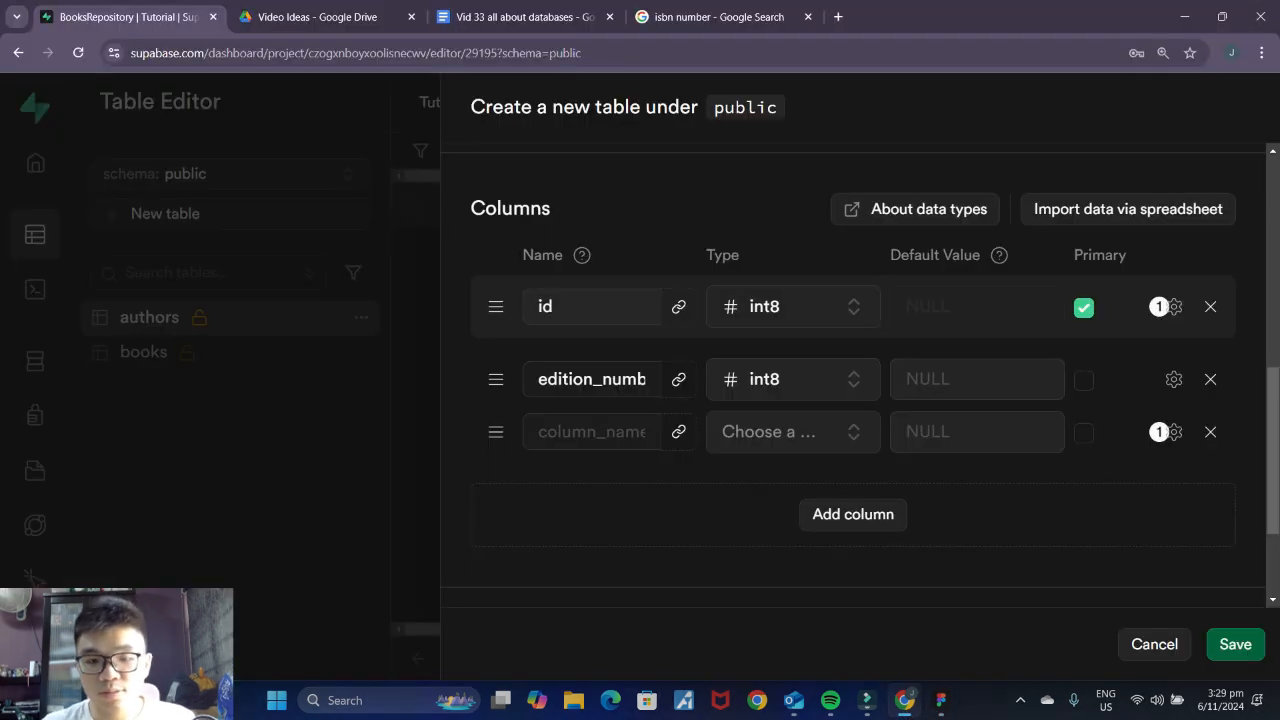
{"action": "left_click", "coordinate": [640, 431]}
{"action": "type", "text": "publisher"}
{"action": "left_click", "coordinate": [805, 430]}
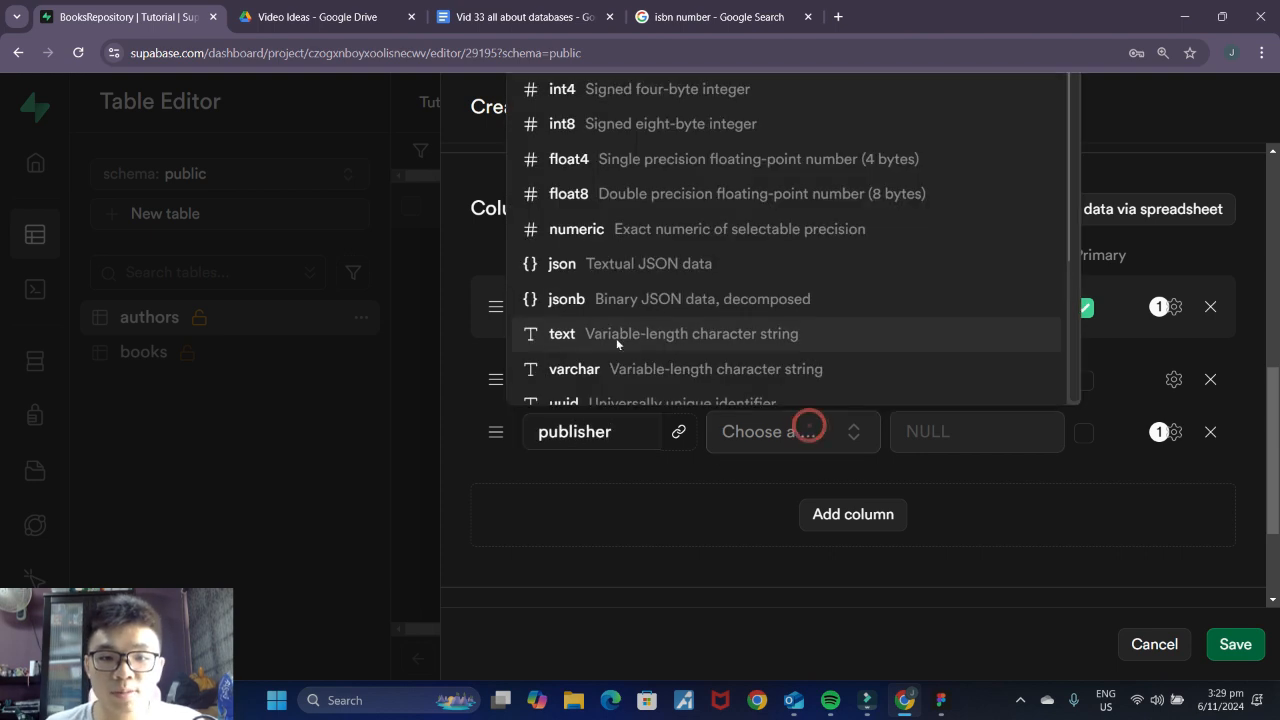
{"action": "left_click", "coordinate": [616, 338]}
Step: Add a publish_date column with data type date to the editions table
{"action": "left_click", "coordinate": [876, 516]}
{"action": "left_click", "coordinate": [608, 486]}
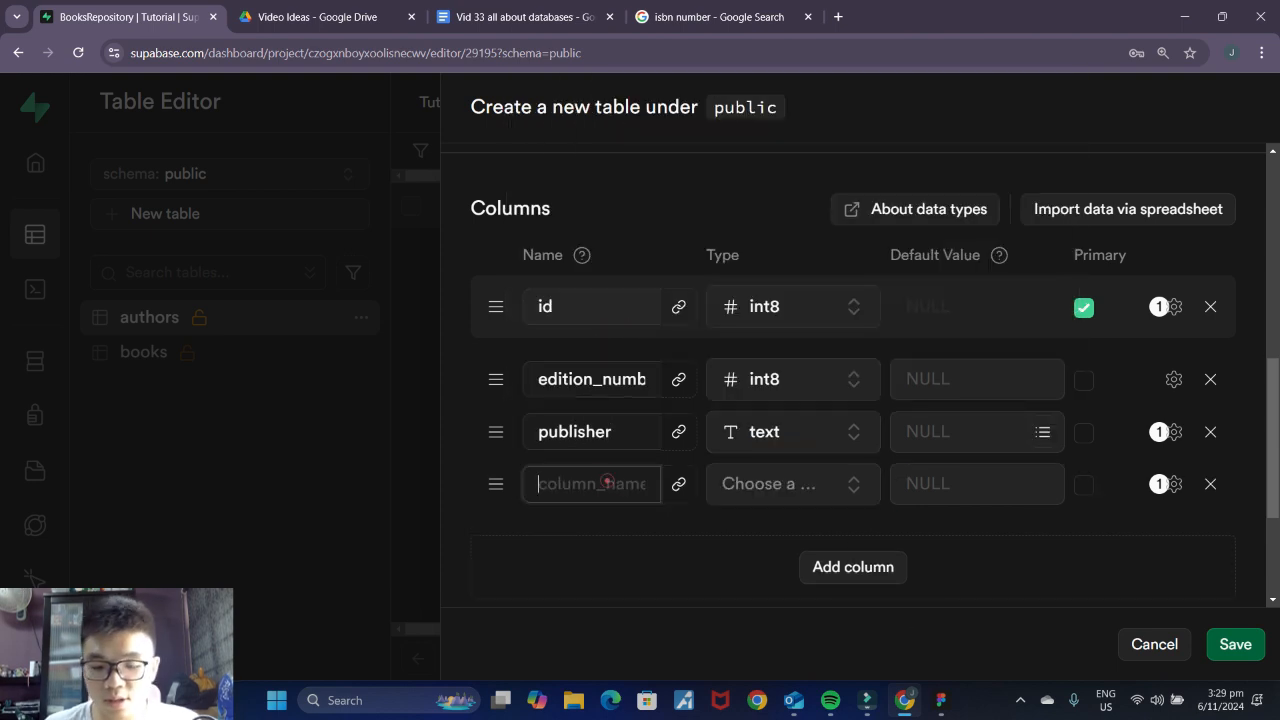
{"action": "type", "text": "publish_dat"}
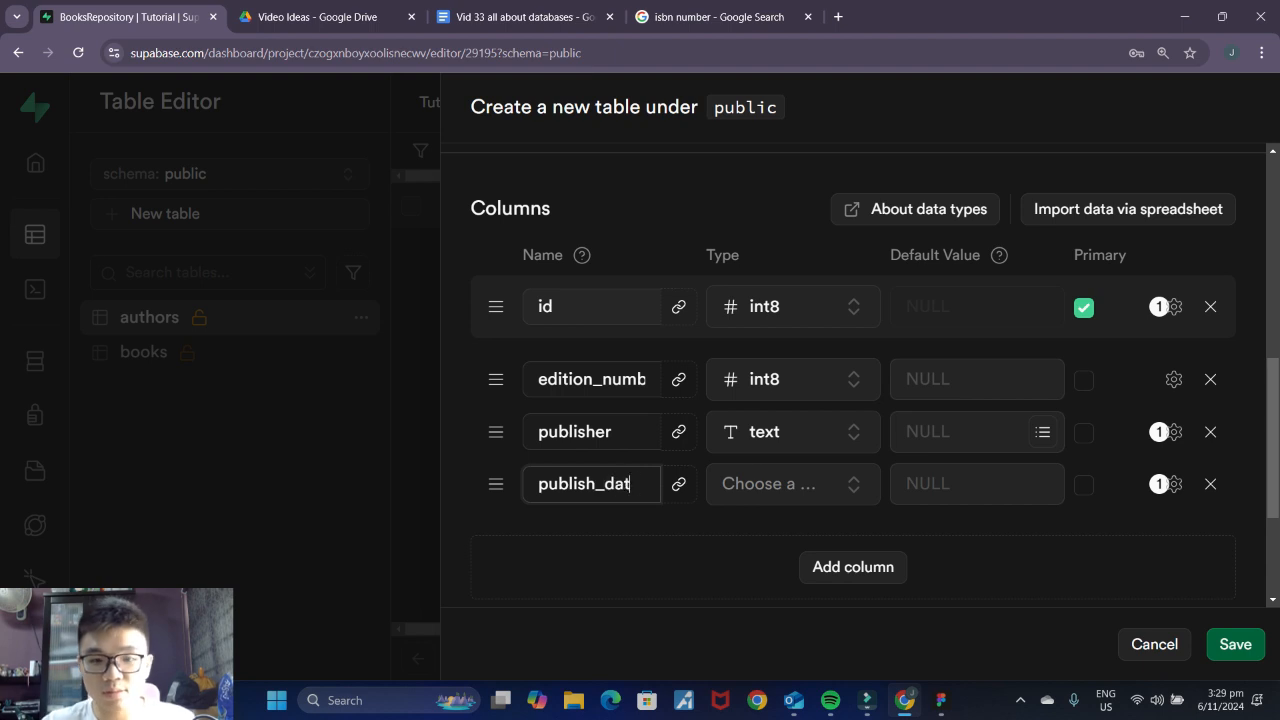
{"action": "left_click", "coordinate": [797, 486]}
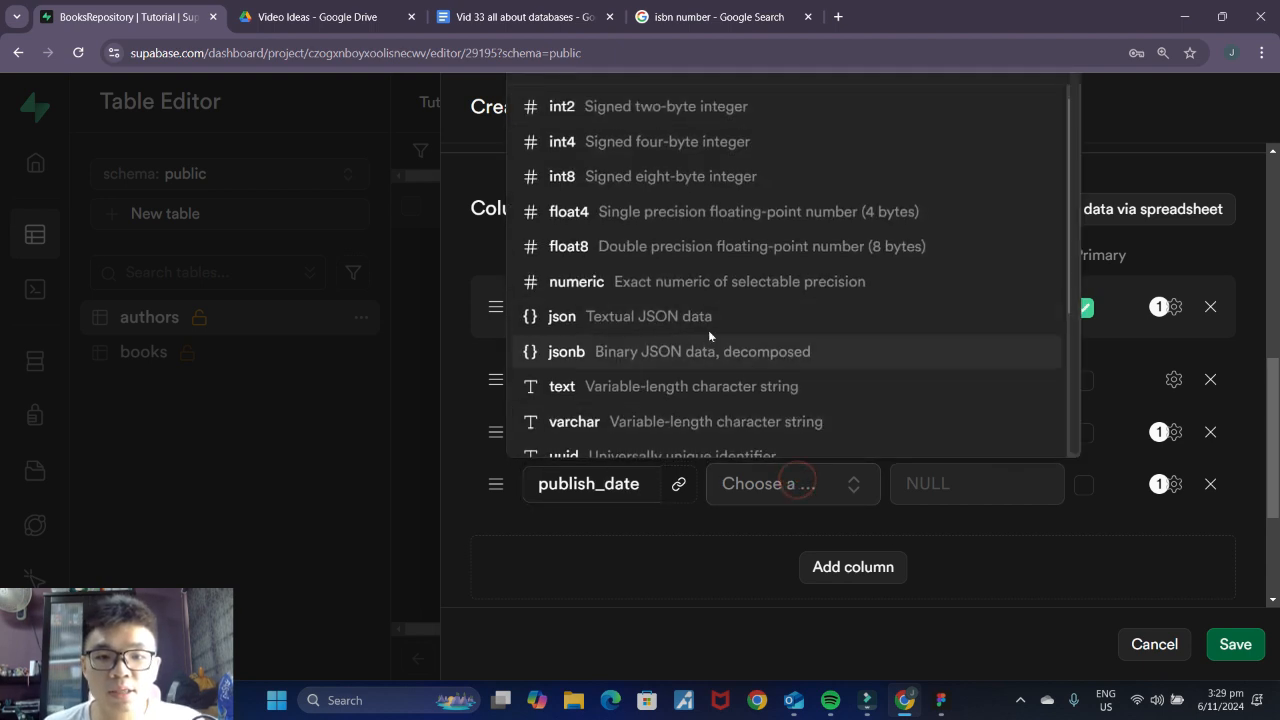
{"action": "scroll", "coordinate": [722, 261], "scroll_direction": "down", "scroll_amount": 3}
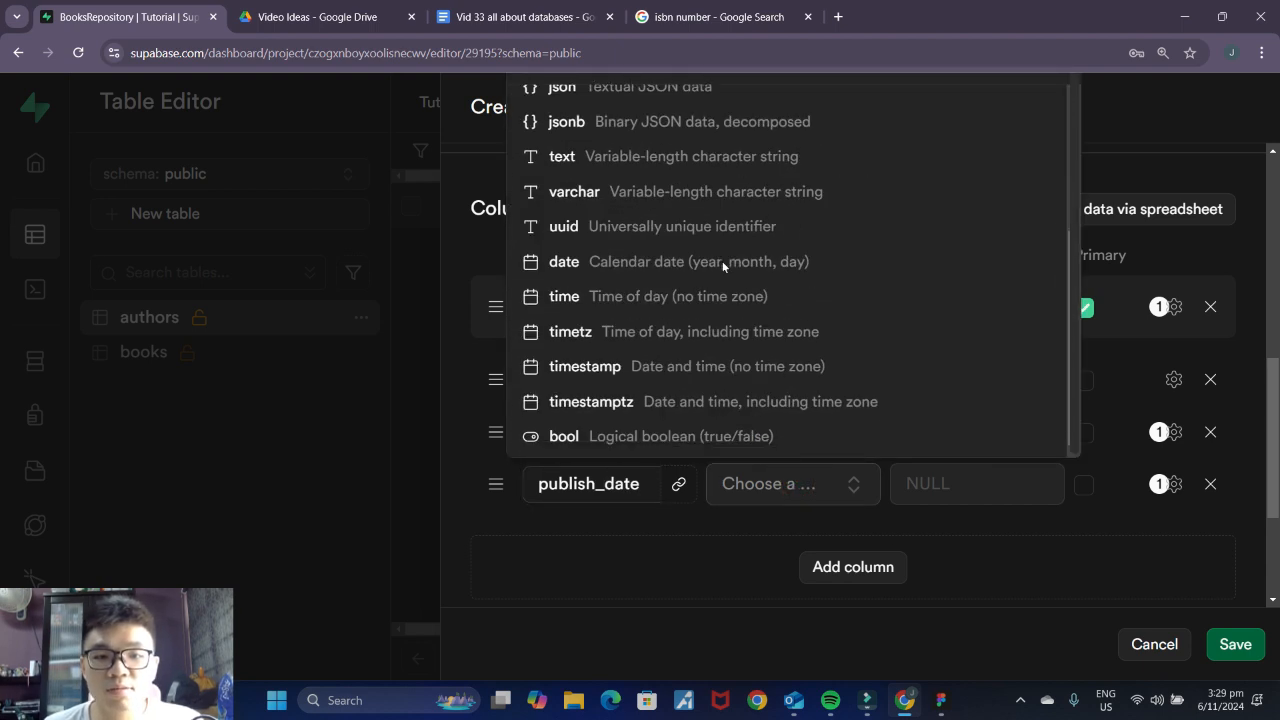
{"action": "left_click", "coordinate": [591, 264]}
Step: Check the remaining Editions field in the Figma schema and add a column named book_id to the editions table
{"action": "scroll", "coordinate": [883, 540], "scroll_direction": "down", "scroll_amount": 3}
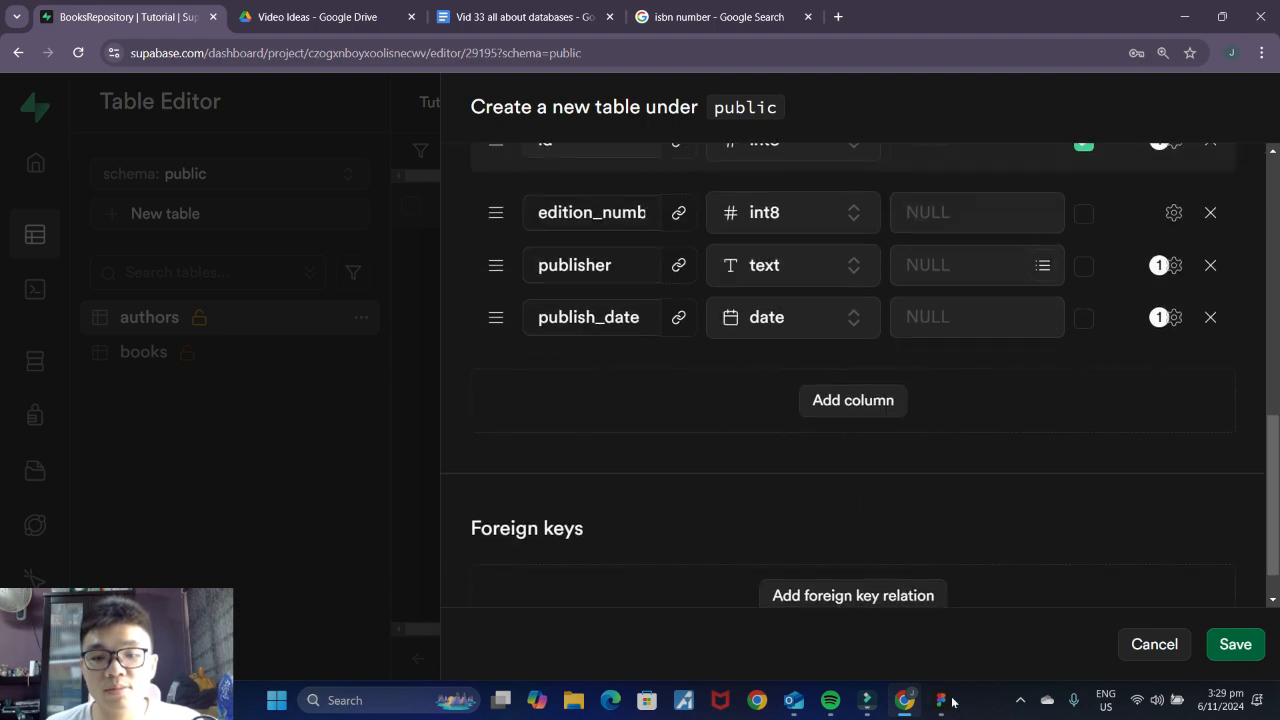
{"action": "left_click", "coordinate": [940, 700]}
{"action": "mouse_move", "coordinate": [905, 712]}
{"action": "left_click", "coordinate": [838, 593]}
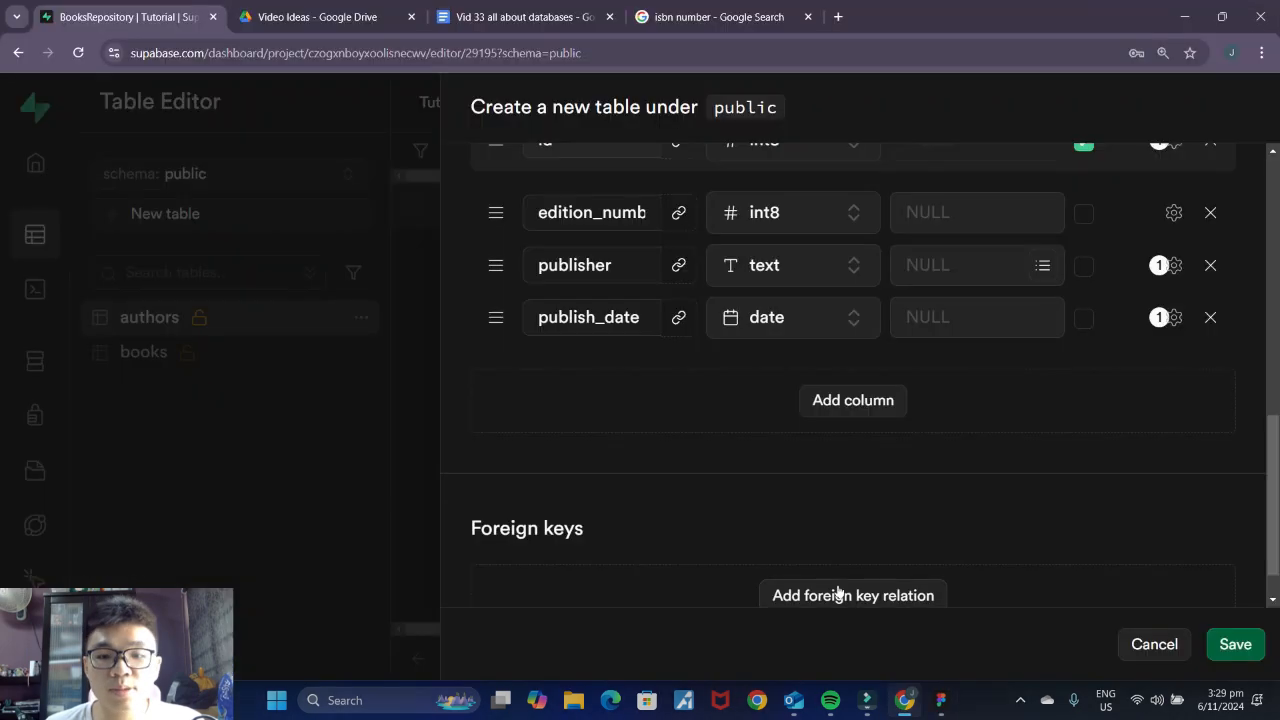
{"action": "left_click", "coordinate": [857, 405]}
{"action": "left_click", "coordinate": [608, 369]}
{"action": "type", "text": "book_id"}
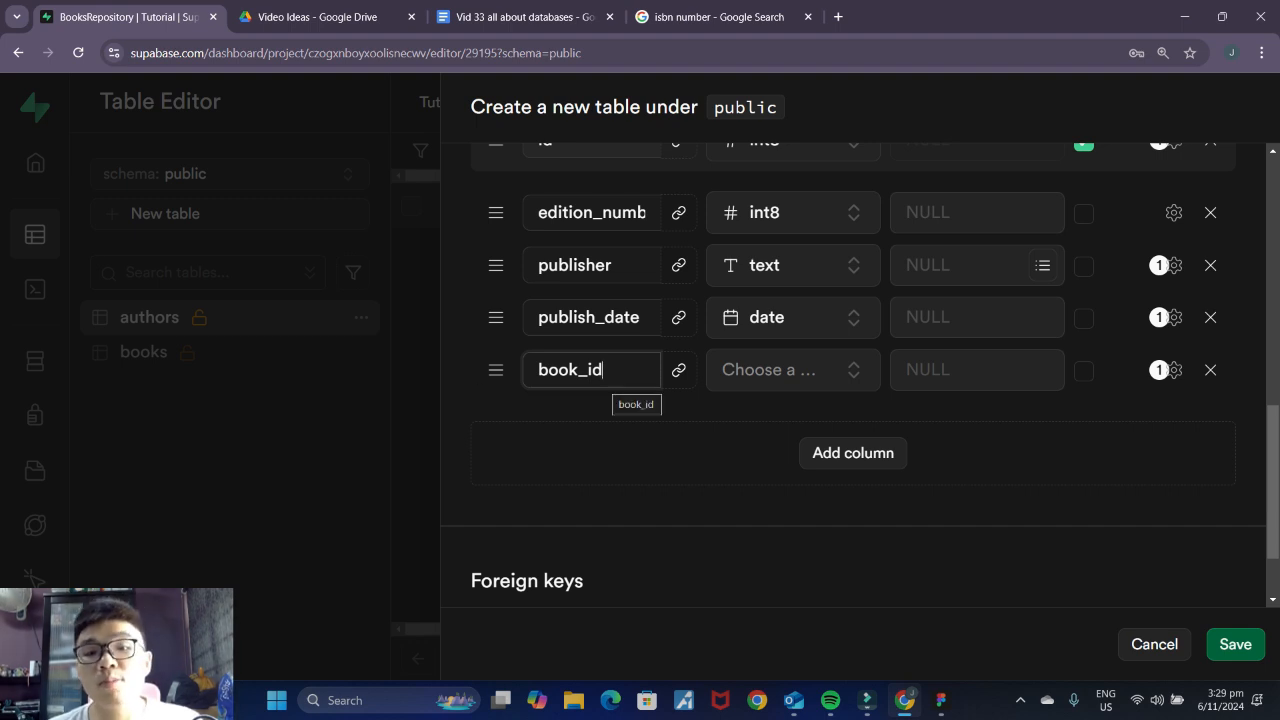
Step: Check the Books primary key in the Figma schema and set the book_id column's data type to int8 in Supabase
{"action": "left_click", "coordinate": [939, 706]}
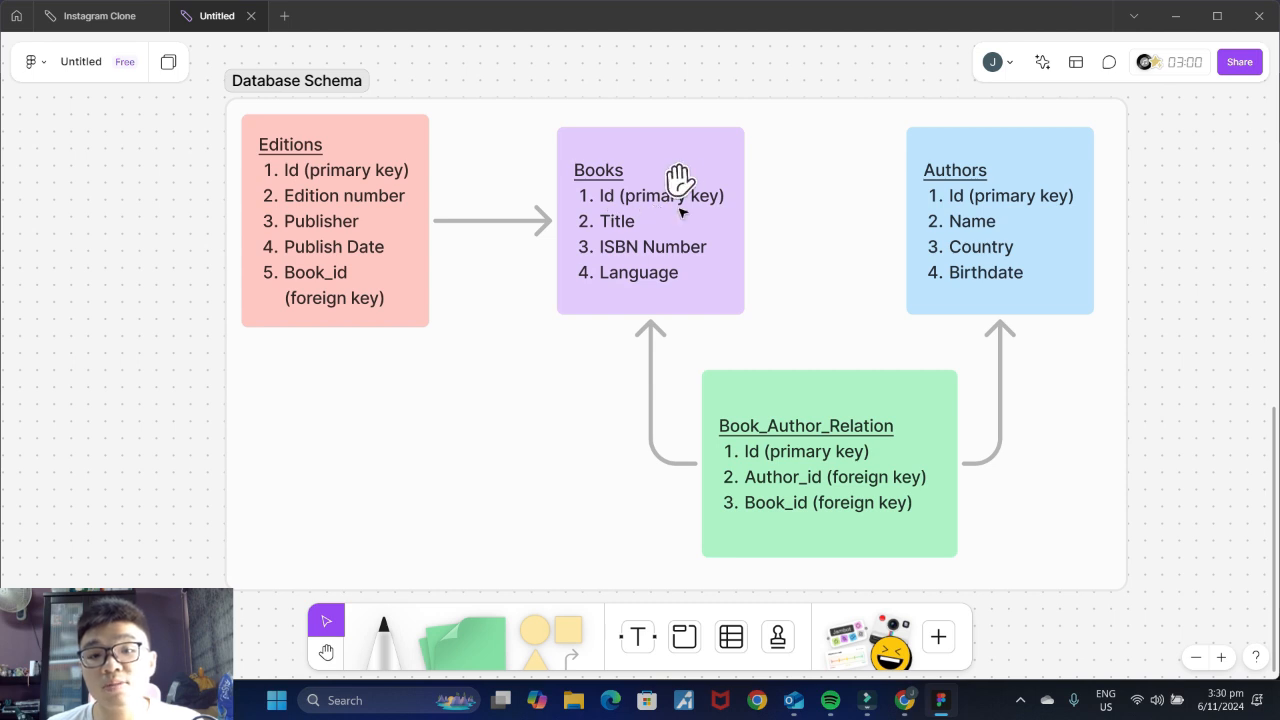
{"action": "left_click", "coordinate": [909, 708]}
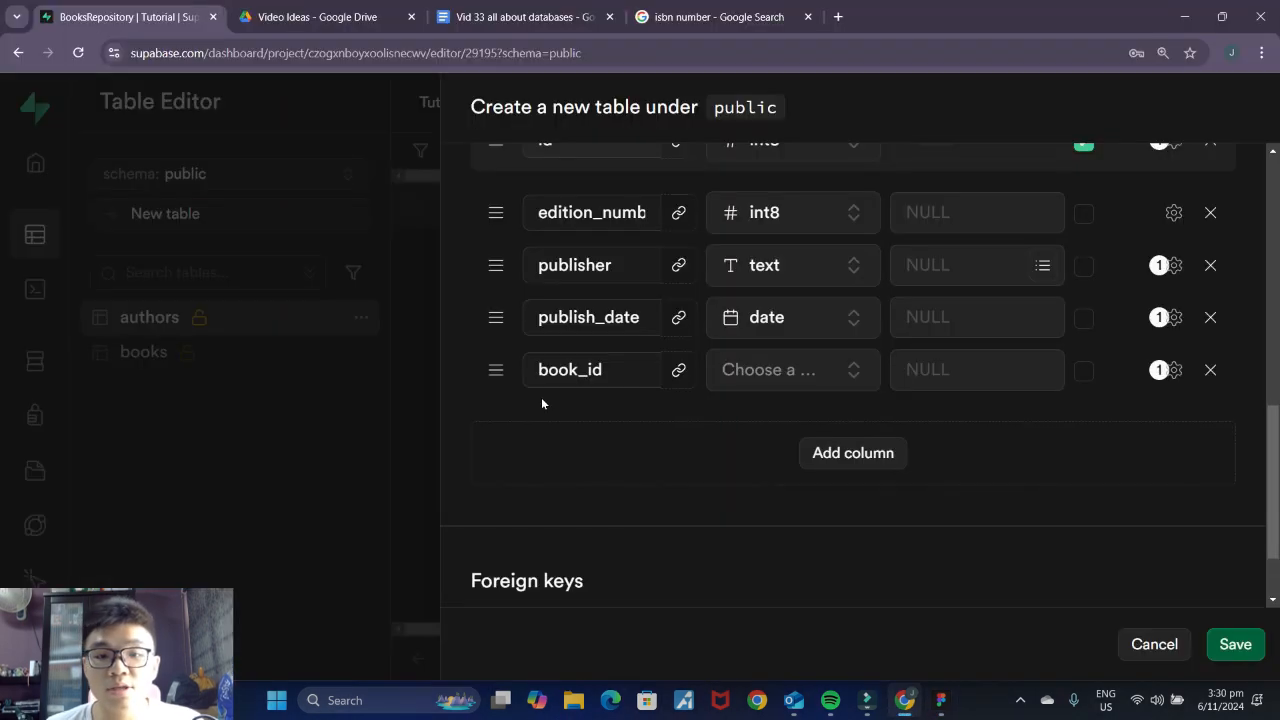
{"action": "left_click", "coordinate": [782, 380]}
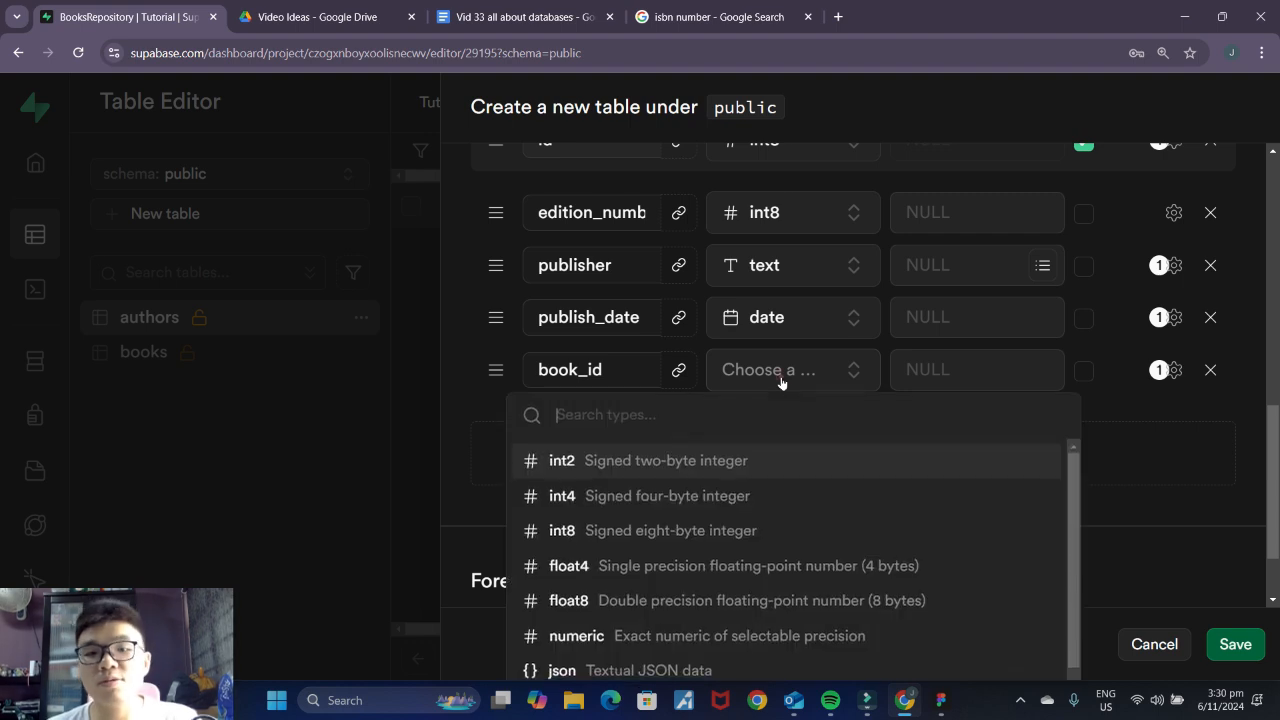
{"action": "left_click", "coordinate": [633, 540]}
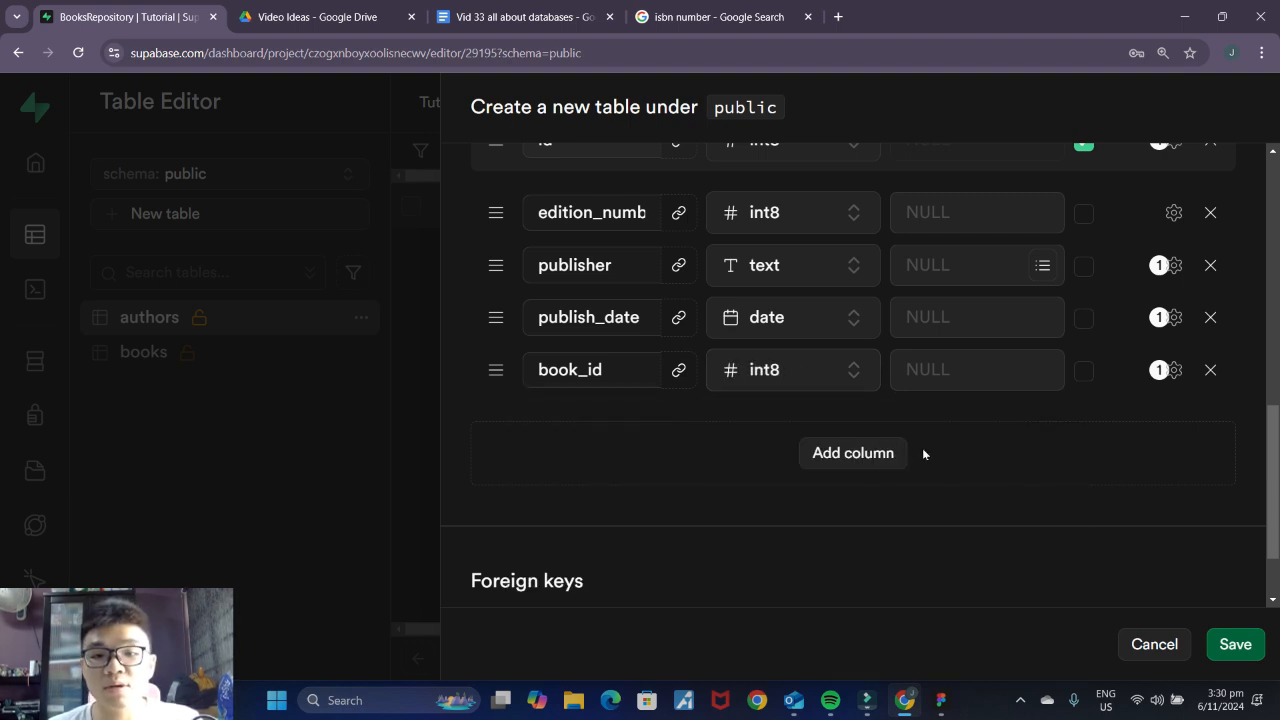
Step: Start a foreign key relation for the editions table that references the books table in the public schema
{"action": "scroll", "coordinate": [962, 415], "scroll_direction": "down", "scroll_amount": 2}
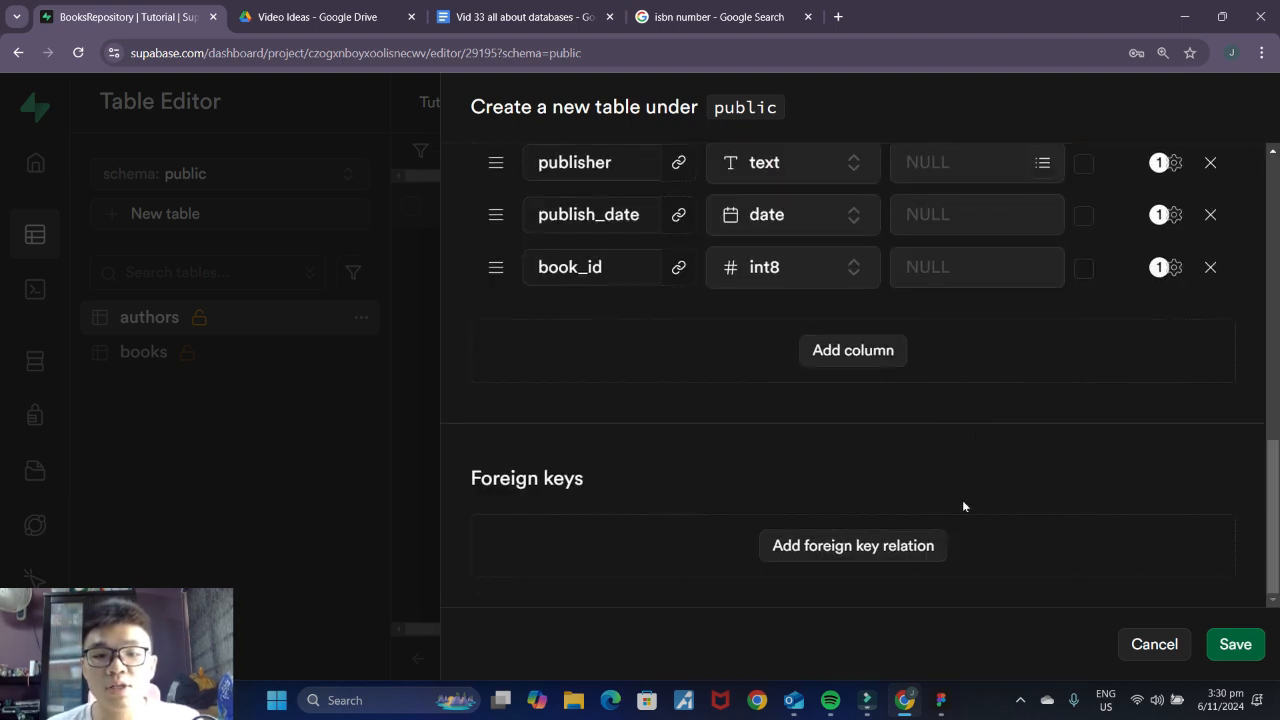
{"action": "left_click", "coordinate": [840, 548]}
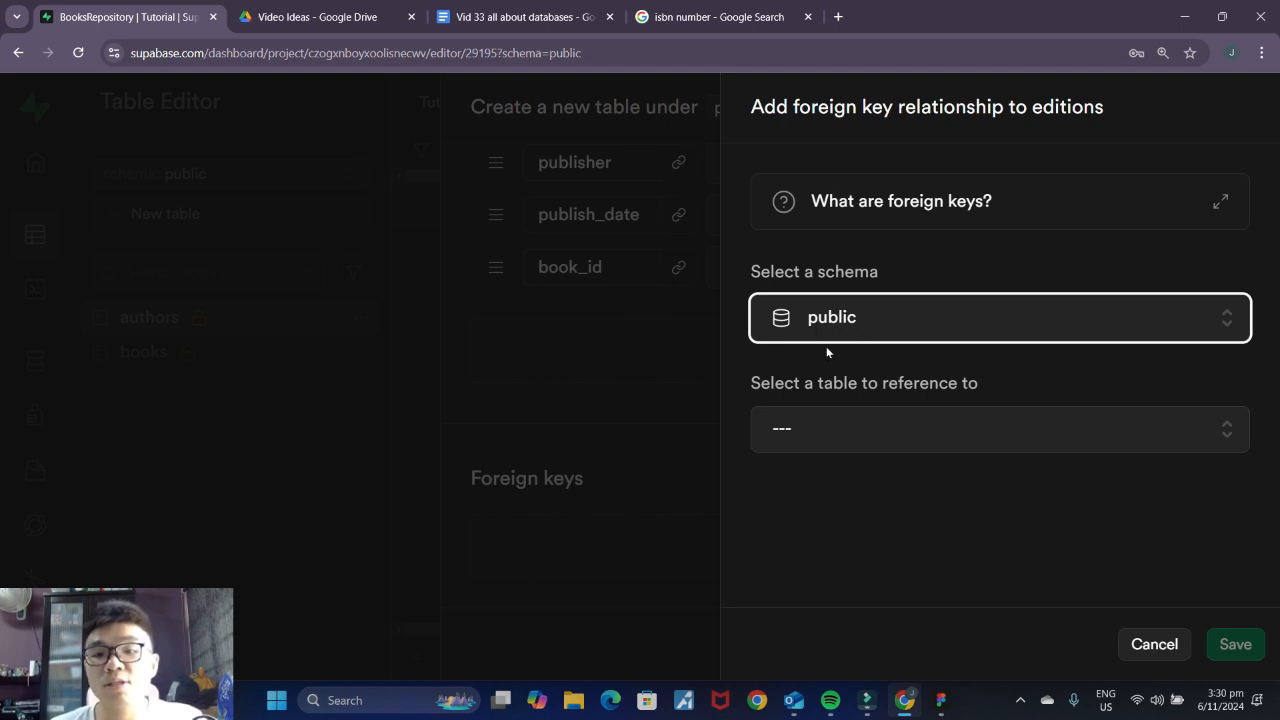
{"action": "left_click", "coordinate": [1152, 428]}
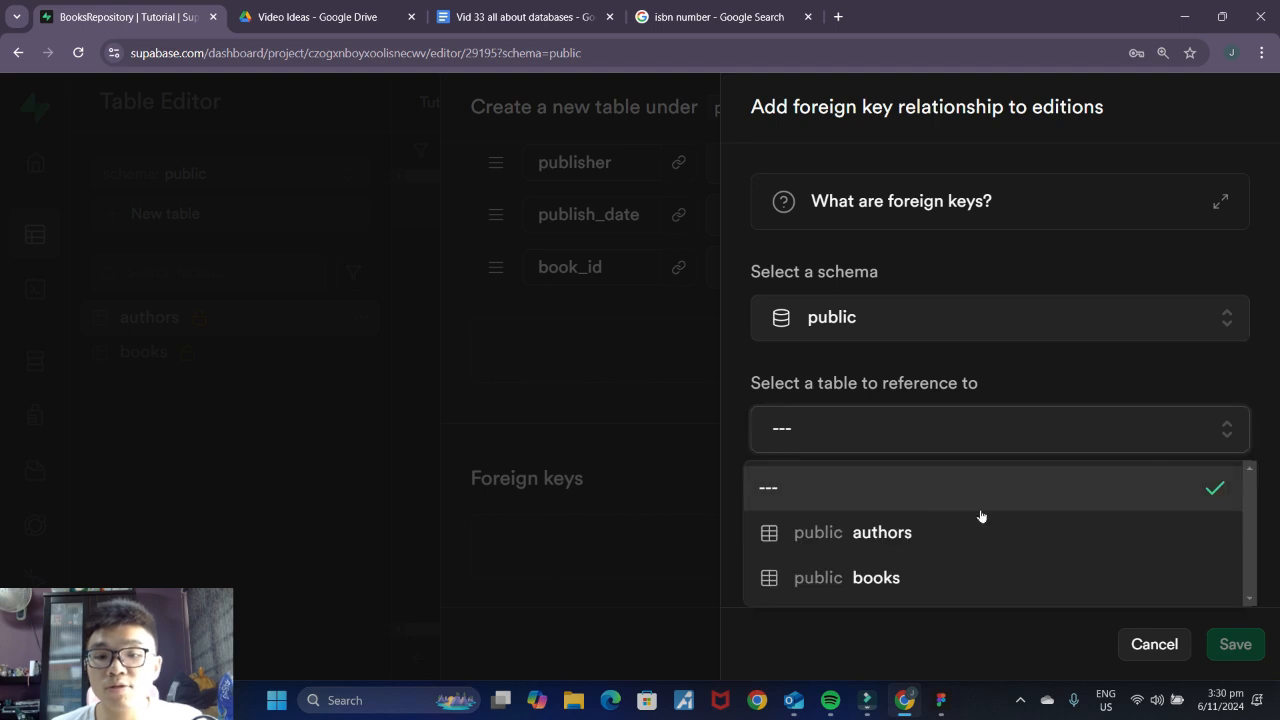
{"action": "left_click", "coordinate": [951, 592]}
Step: Map the editions table's book_id column to the books table's id column in the foreign key relation
{"action": "scroll", "coordinate": [910, 455], "scroll_direction": "down", "scroll_amount": 3}
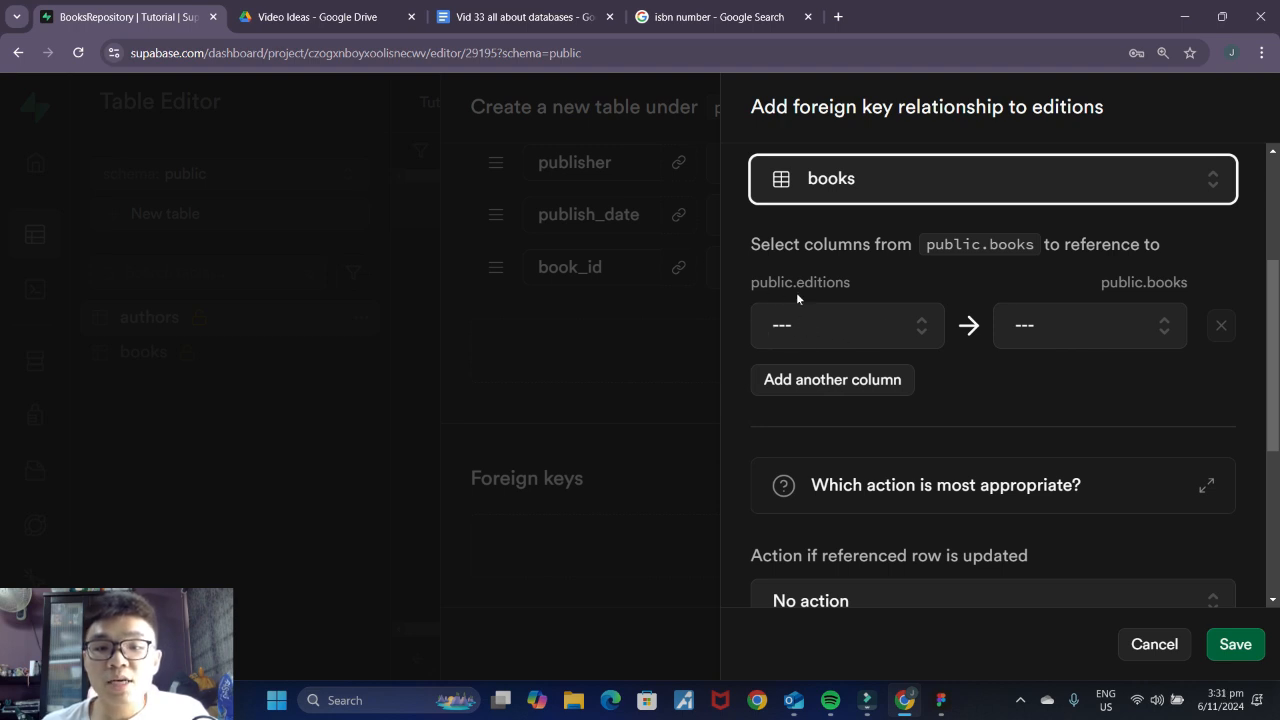
{"action": "left_click_drag", "start_coordinate": [742, 286], "coordinate": [873, 286]}
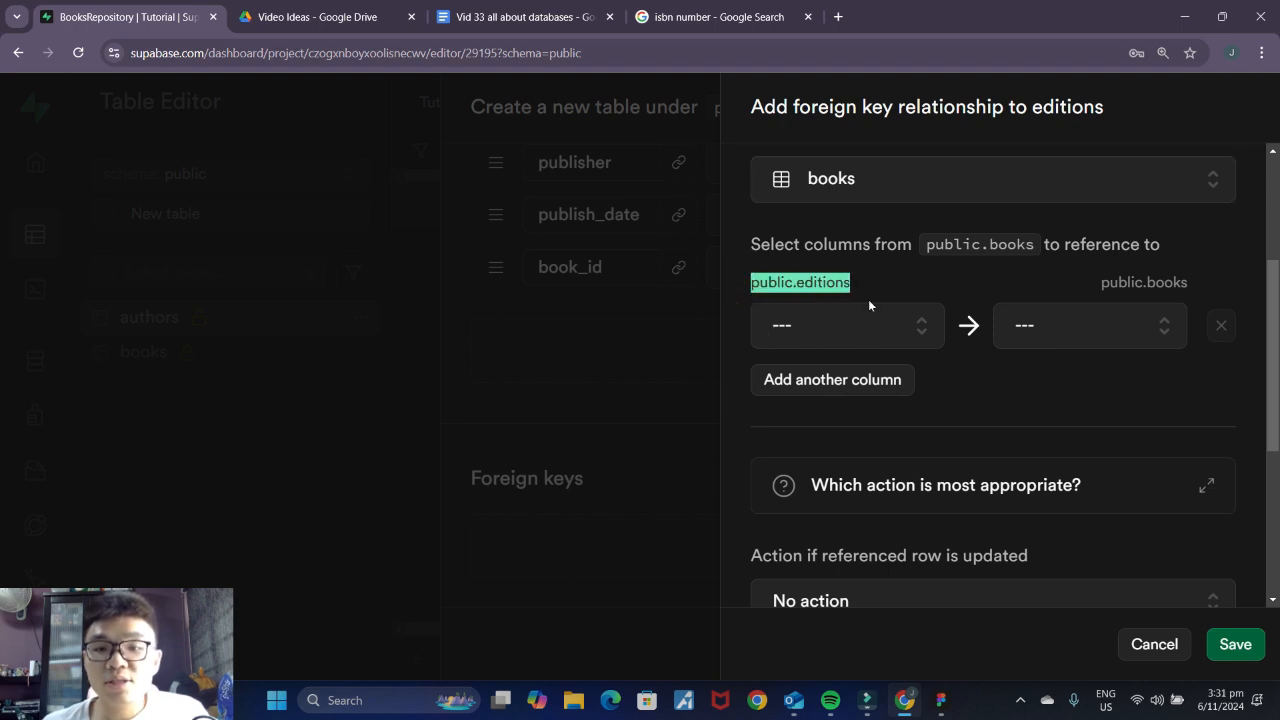
{"action": "left_click", "coordinate": [852, 318]}
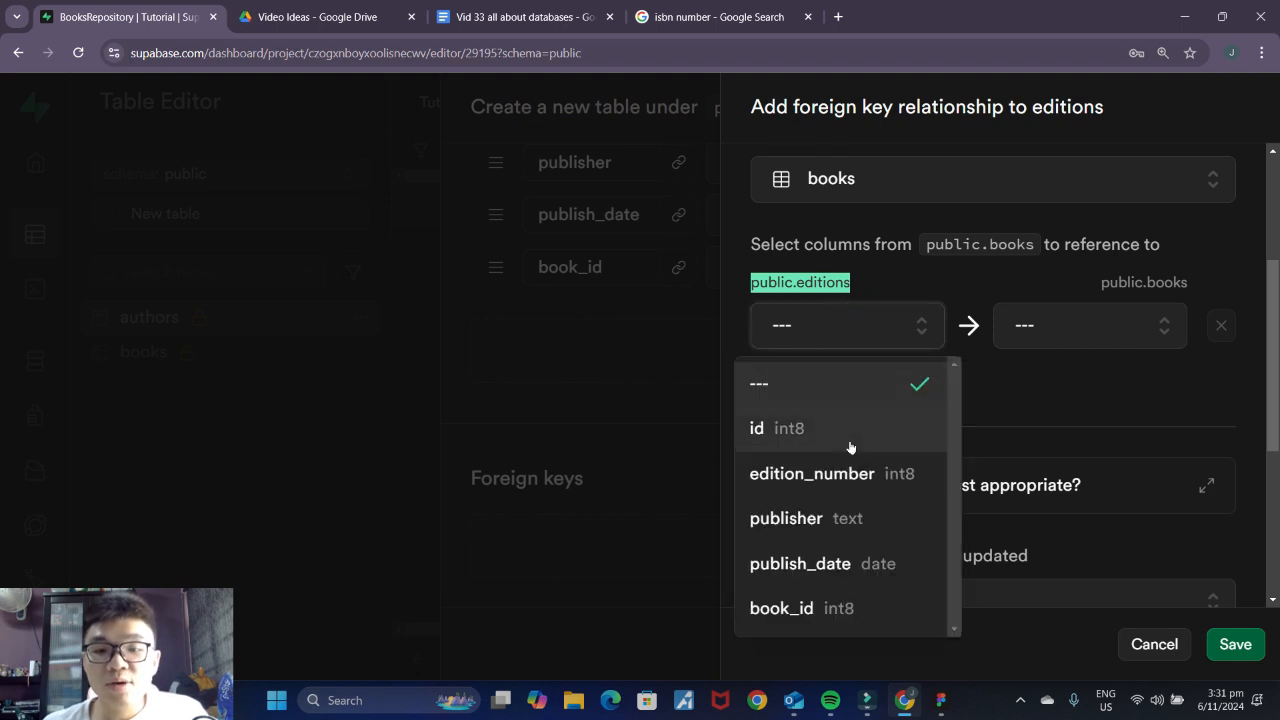
{"action": "left_click", "coordinate": [832, 608]}
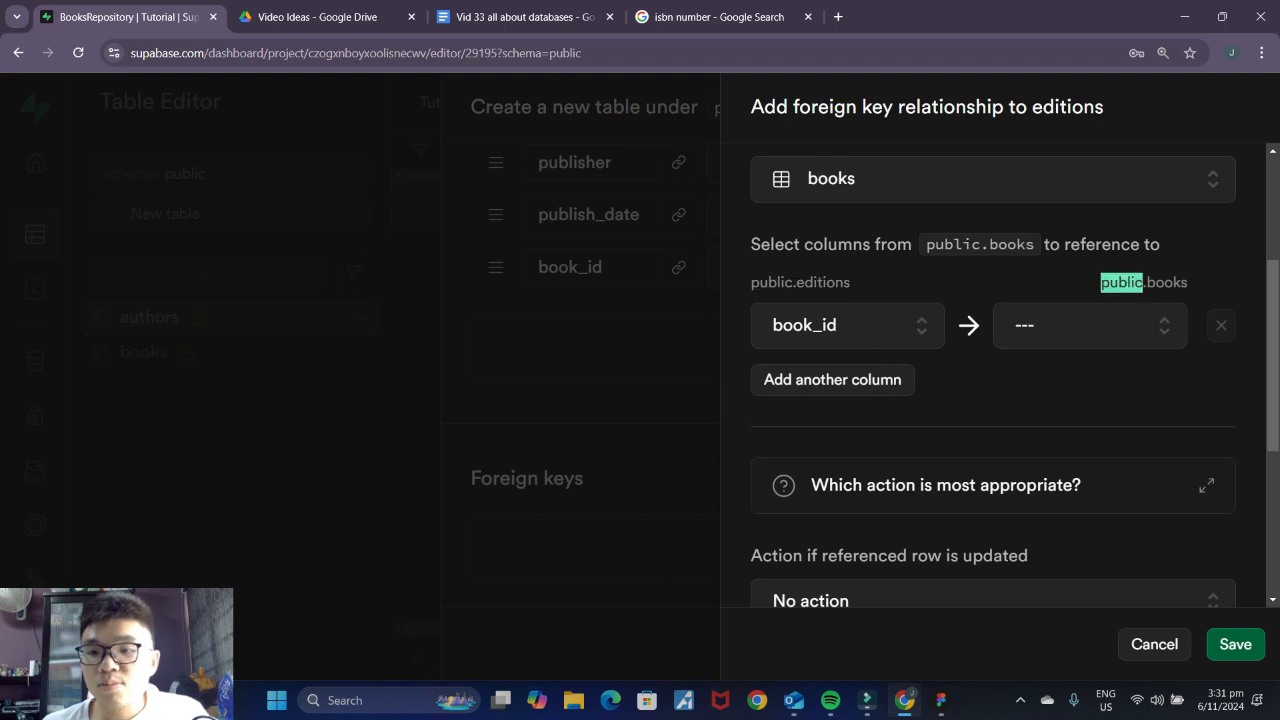
{"action": "left_click", "coordinate": [1158, 330]}
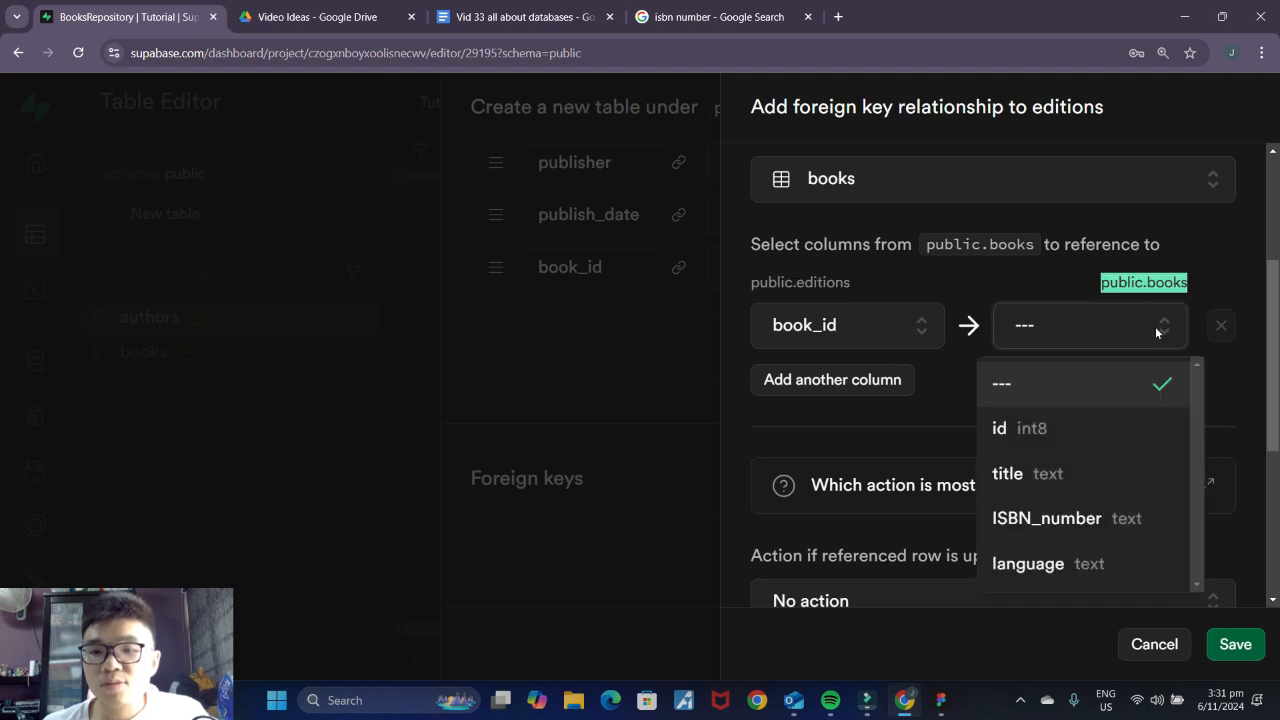
{"action": "left_click", "coordinate": [1069, 444]}
Step: Review the column mapping and the actions for updated and removed referenced rows in the editions foreign key relation
{"action": "scroll", "coordinate": [1058, 406], "scroll_direction": "down", "scroll_amount": 2}
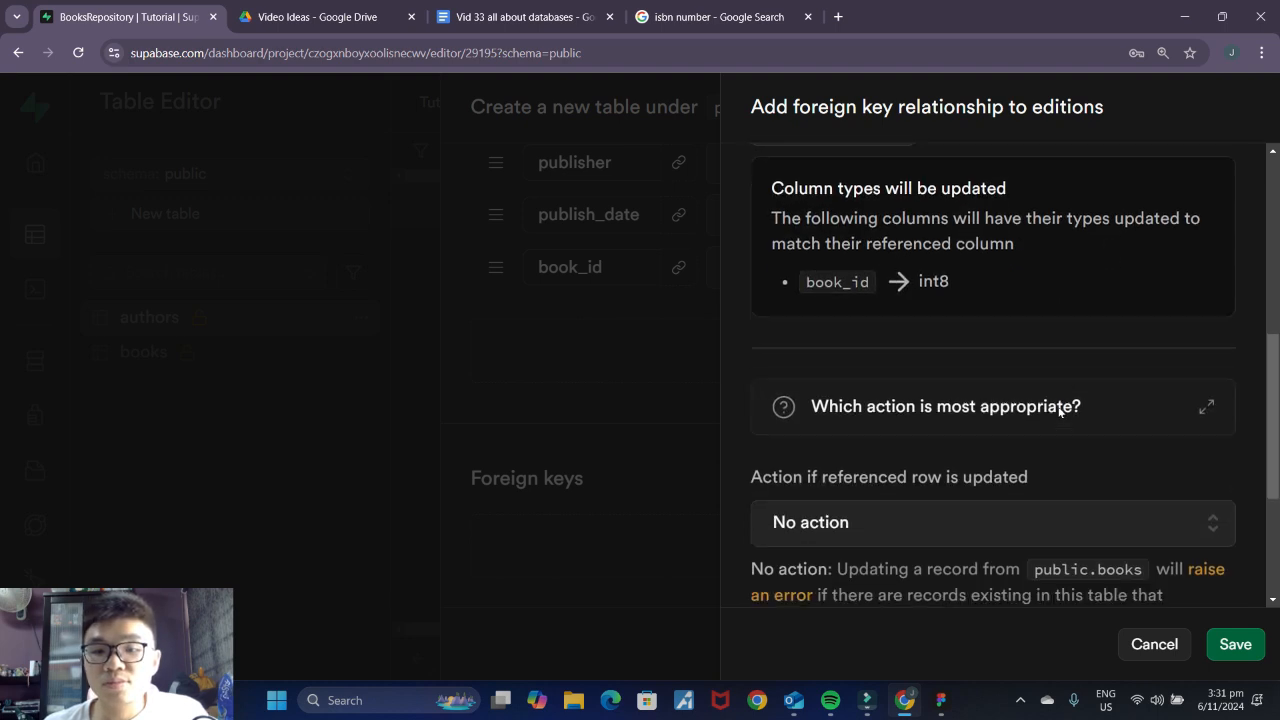
{"action": "scroll", "coordinate": [1058, 406], "scroll_direction": "down", "scroll_amount": 3}
{"action": "scroll", "coordinate": [1058, 406], "scroll_direction": "down", "scroll_amount": 1}
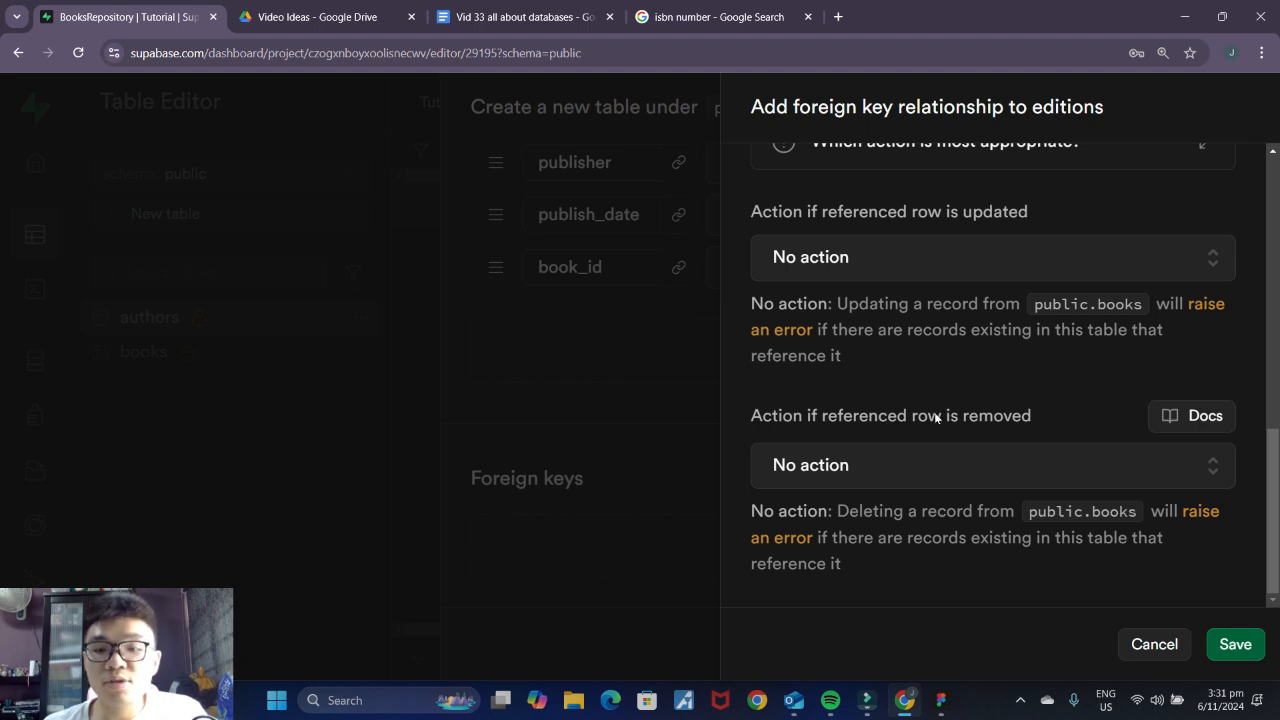
{"action": "scroll", "coordinate": [1030, 410], "scroll_direction": "up", "scroll_amount": 2}
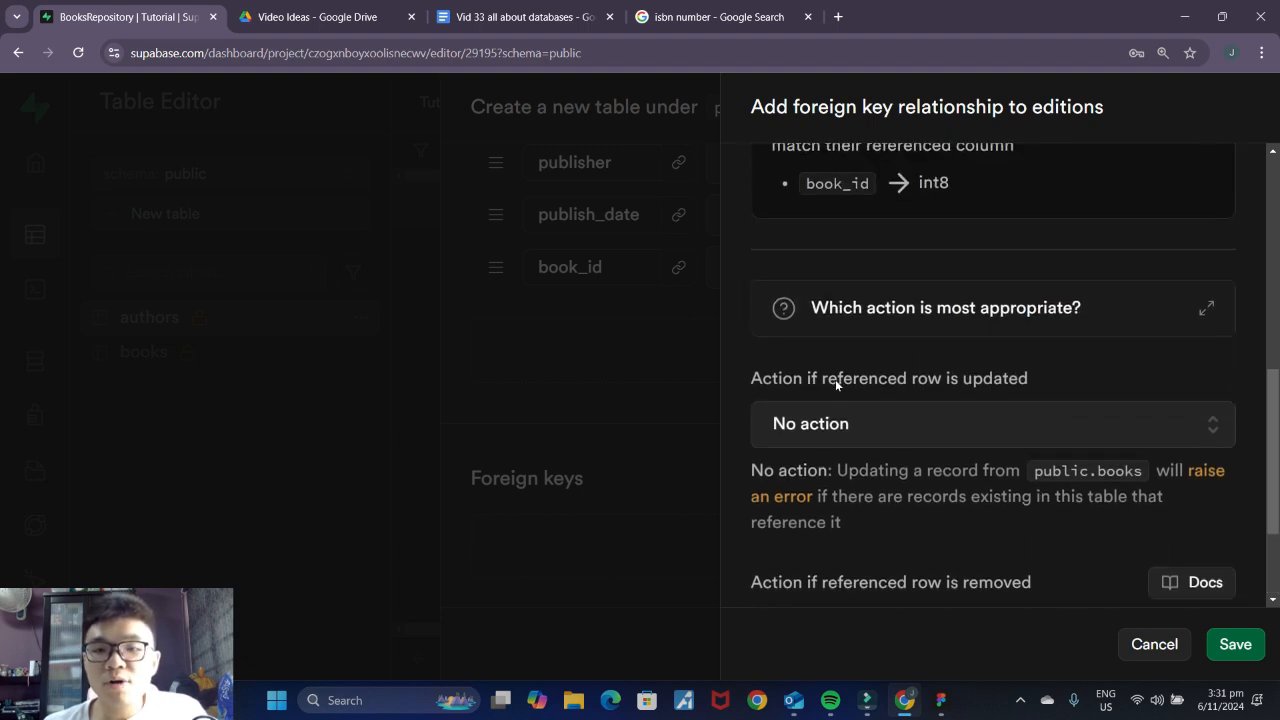
{"action": "scroll", "coordinate": [937, 378], "scroll_direction": "up", "scroll_amount": 5}
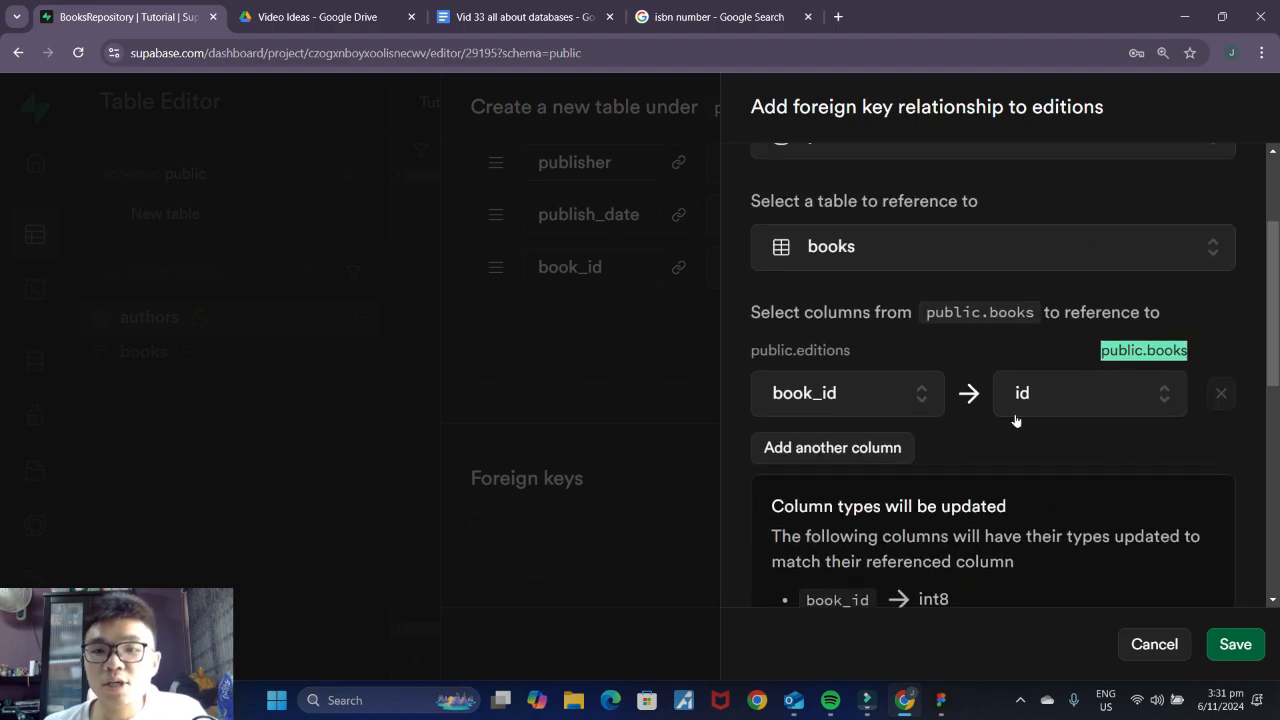
{"action": "scroll", "coordinate": [1061, 401], "scroll_direction": "down", "scroll_amount": 5}
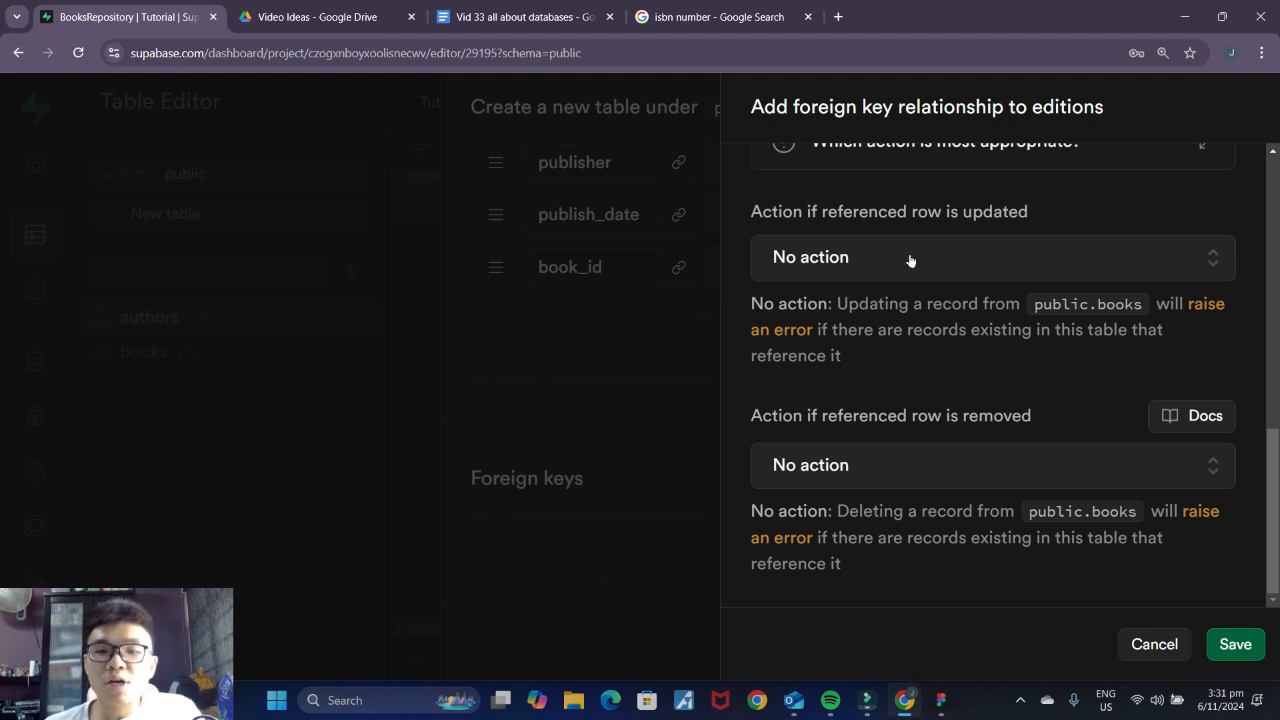
{"action": "double_click", "coordinate": [968, 212]}
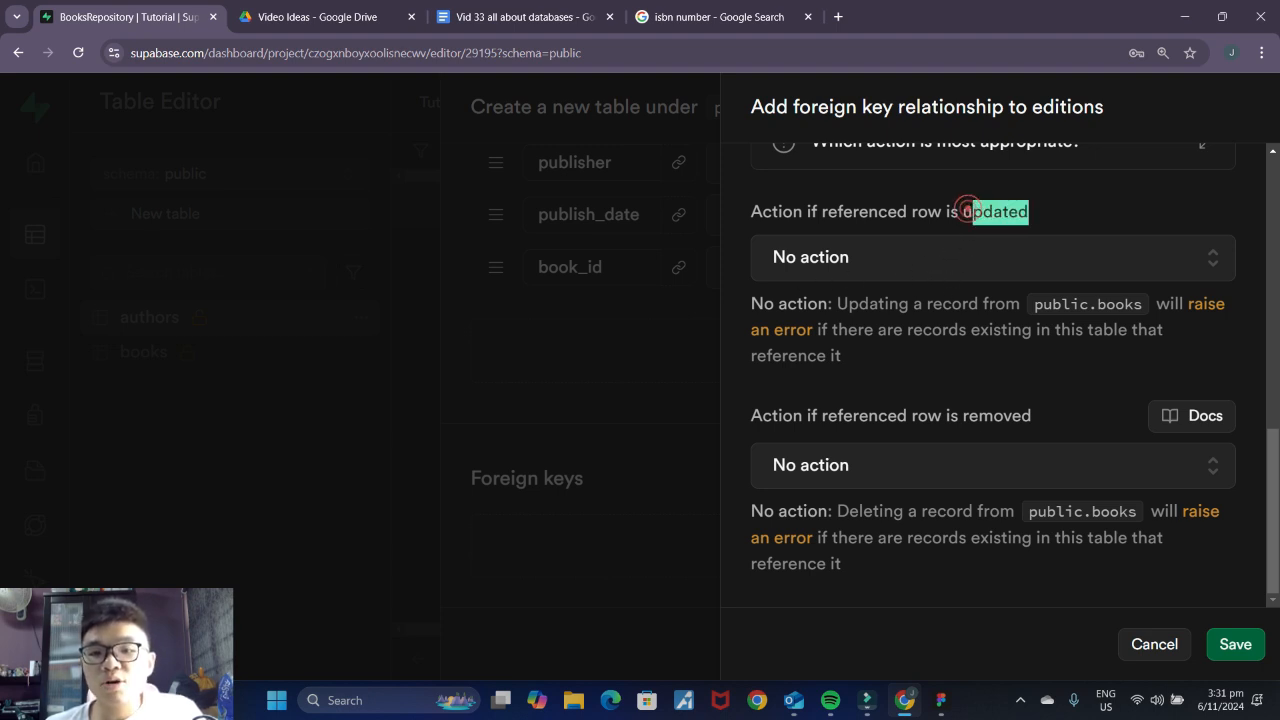
{"action": "double_click", "coordinate": [985, 415]}
Step: Set both the update and removal actions of the editions foreign key to Cascade and save the relation and the table
{"action": "left_click", "coordinate": [1088, 296]}
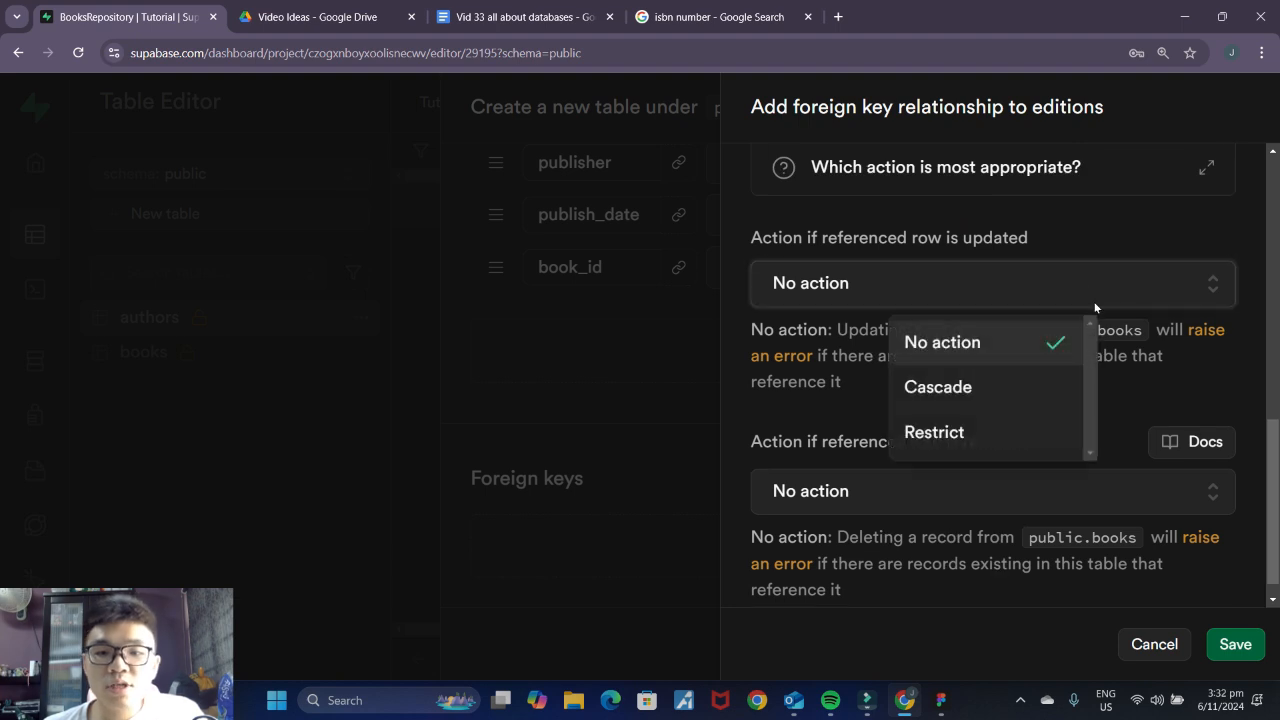
{"action": "left_click", "coordinate": [1006, 391]}
{"action": "left_click", "coordinate": [1026, 464]}
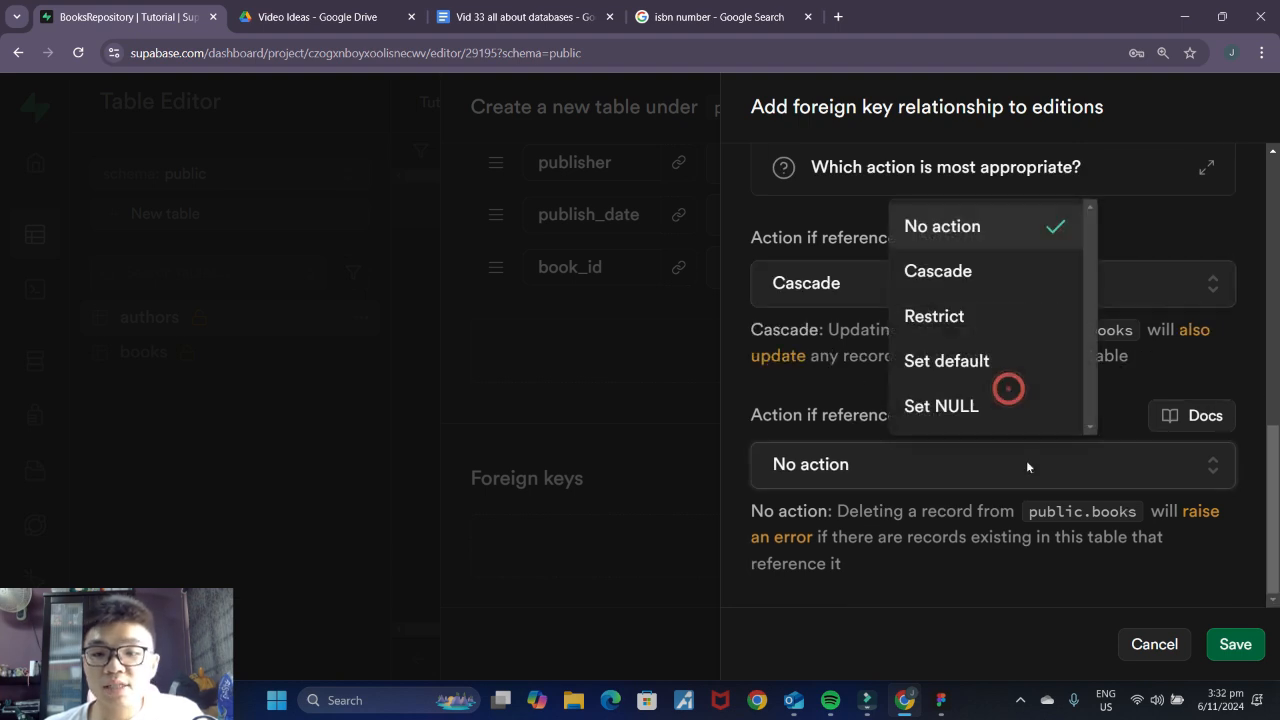
{"action": "left_click", "coordinate": [965, 271]}
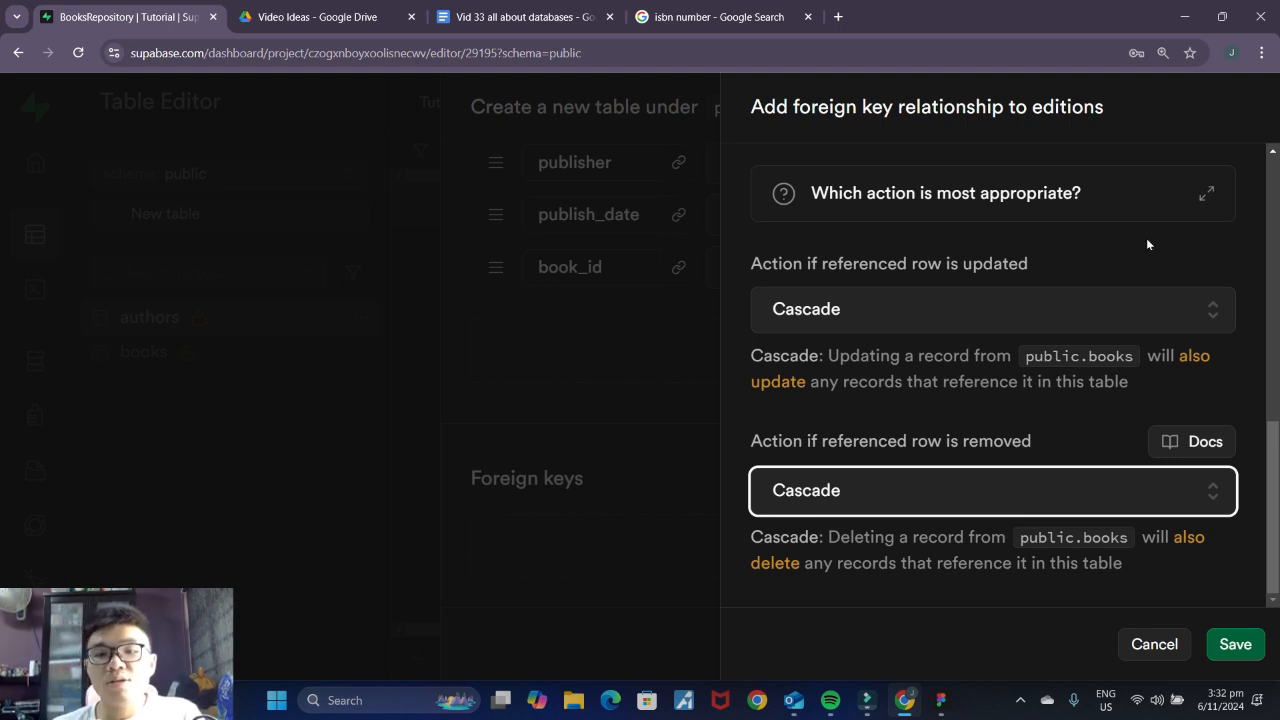
{"action": "left_click", "coordinate": [1242, 648]}
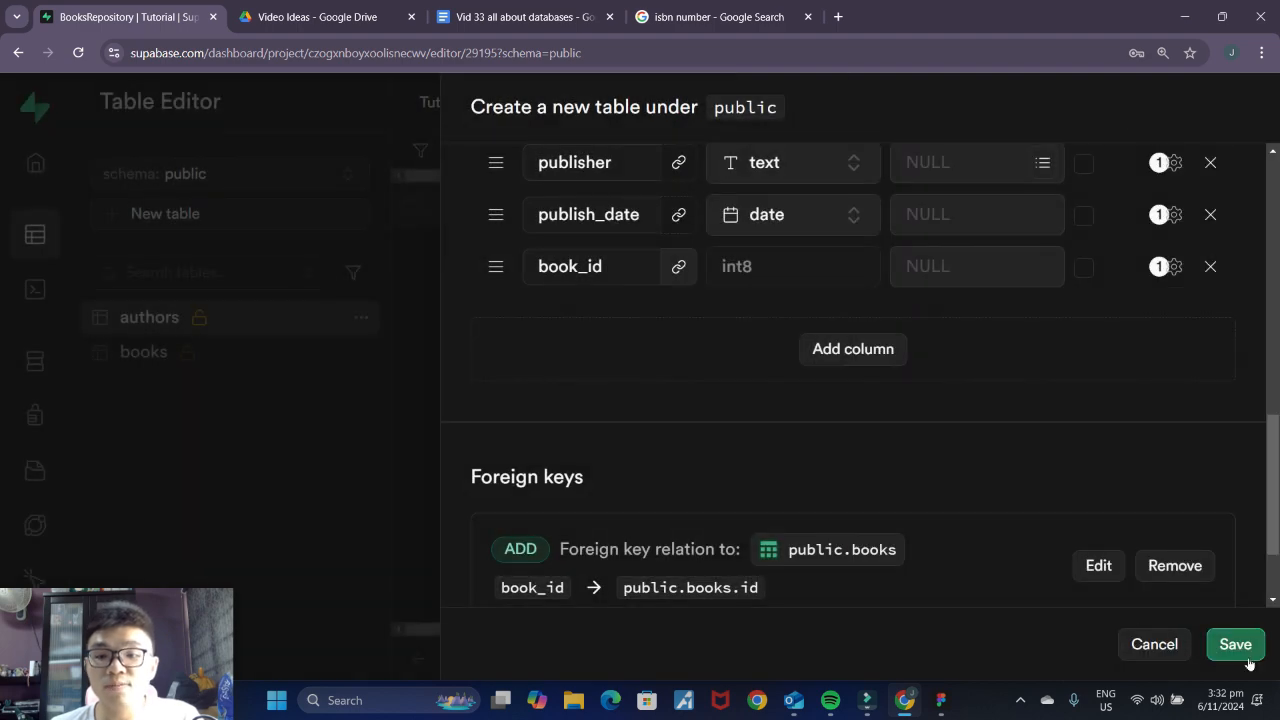
{"action": "left_click", "coordinate": [1245, 648]}
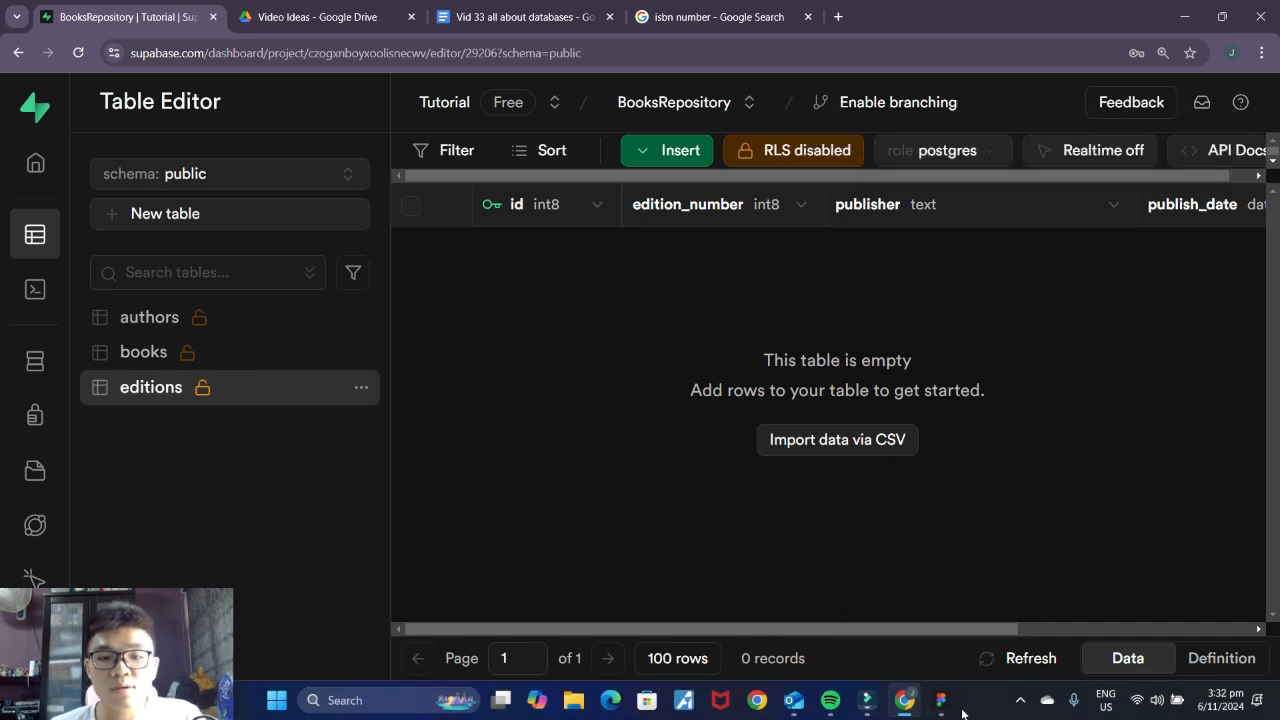
Step: Check the remaining table in the Figma schema and start a new Supabase table named book_author_relation
{"action": "left_click", "coordinate": [941, 701]}
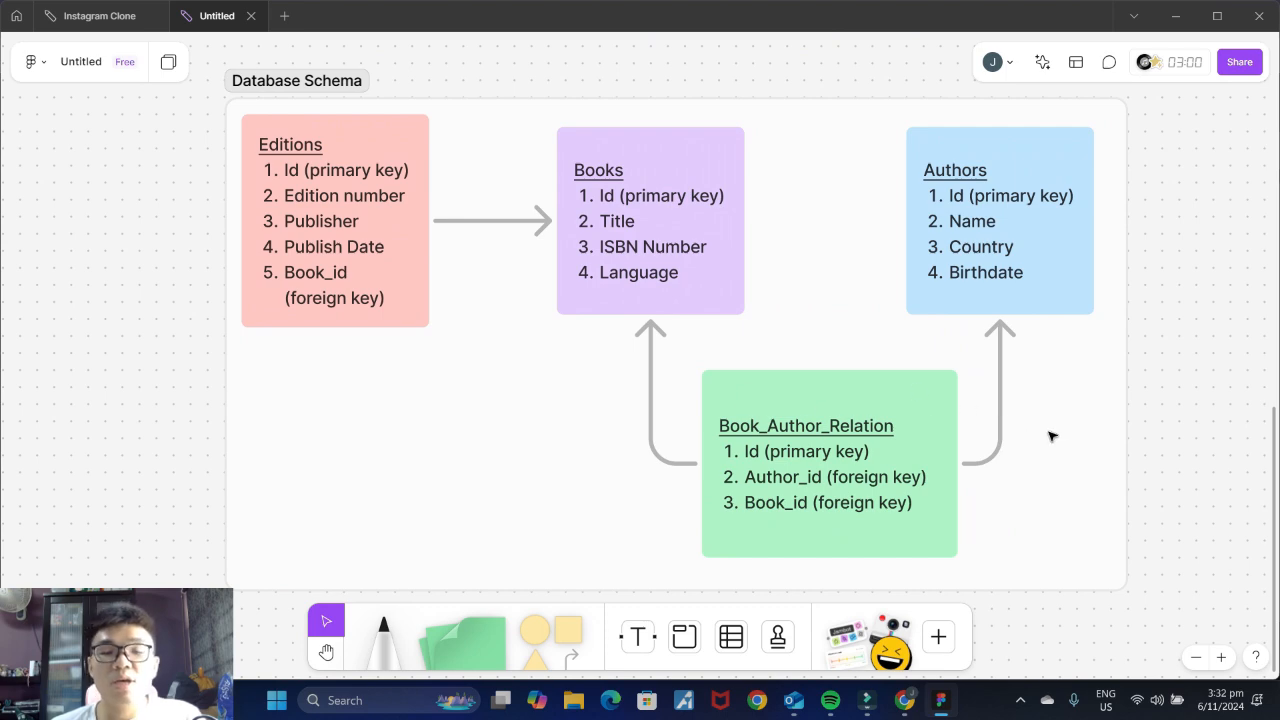
{"action": "left_click", "coordinate": [905, 701]}
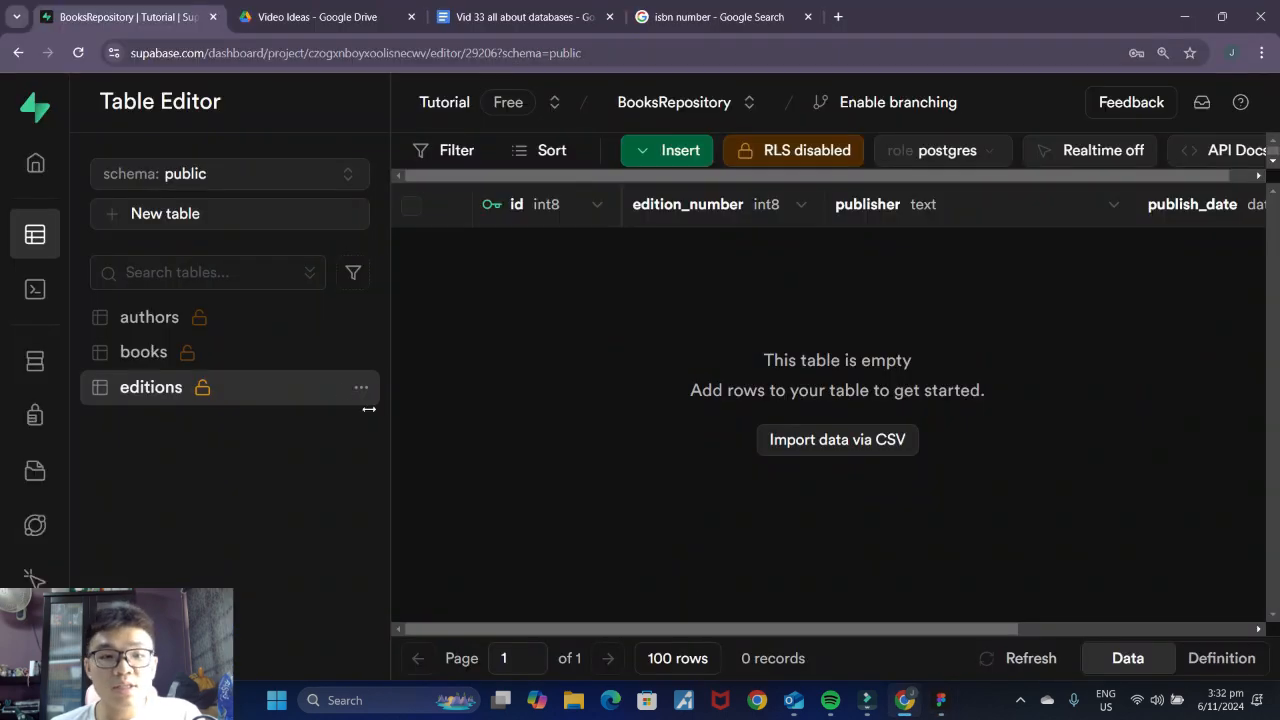
{"action": "left_click", "coordinate": [268, 218]}
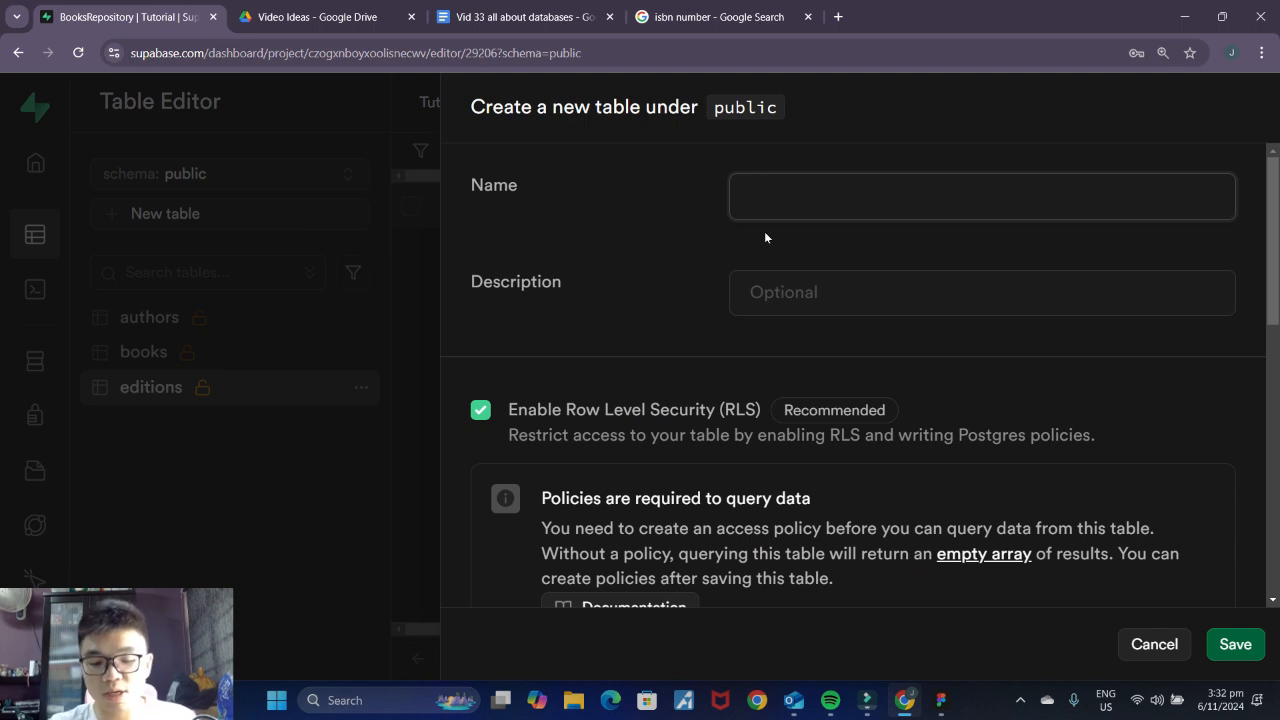
{"action": "type", "text": "book_auth"}
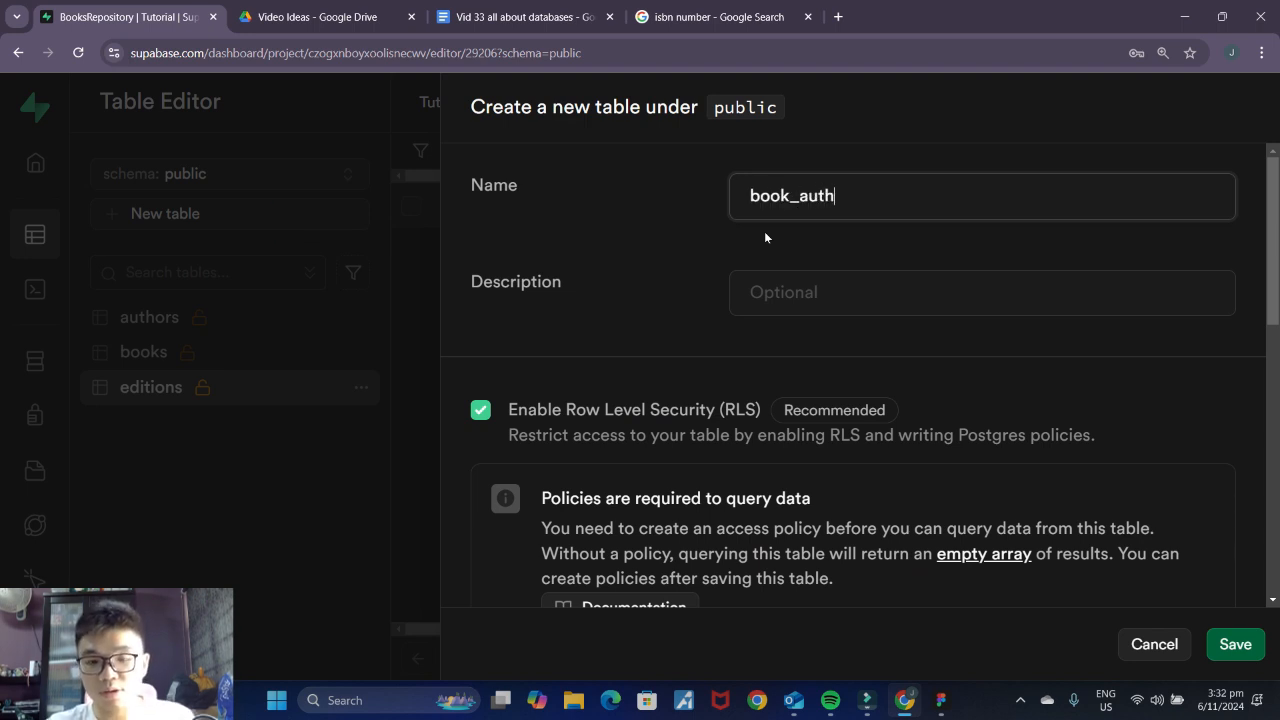
{"action": "type", "text": "or_relation"}
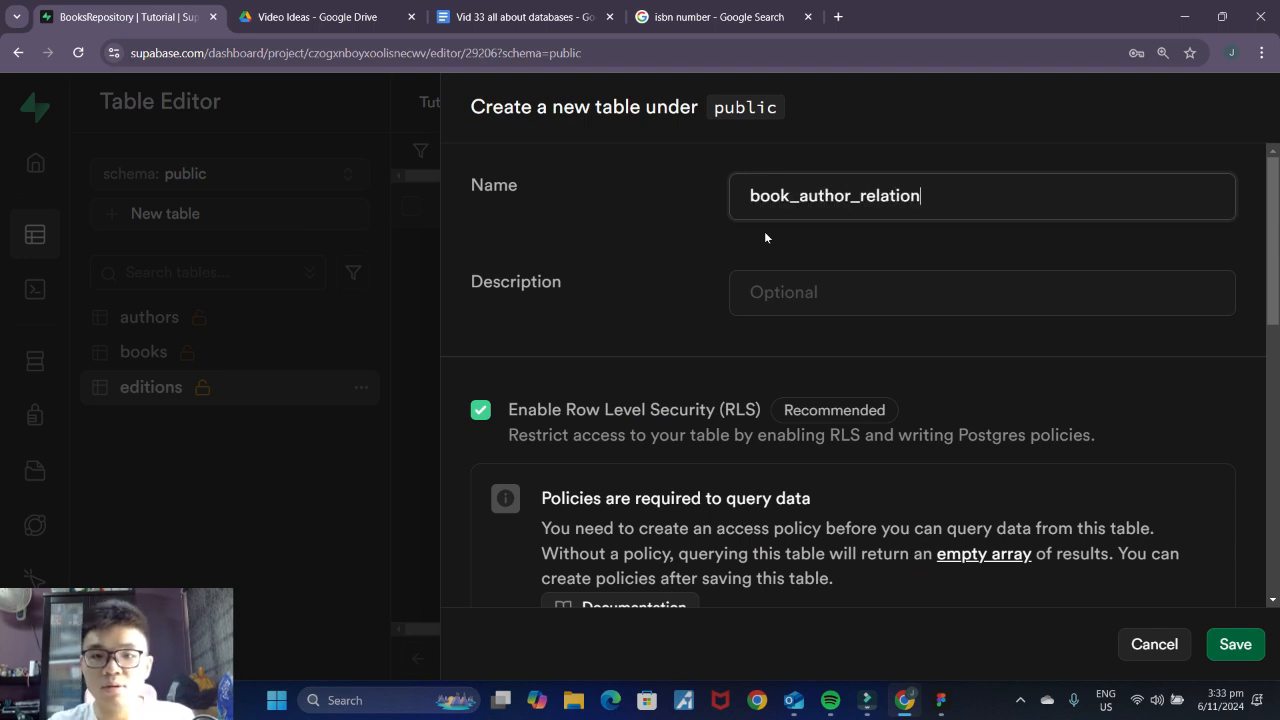
Step: Disable Row Level Security for the book_author_relation table
{"action": "scroll", "coordinate": [514, 350], "scroll_direction": "down", "scroll_amount": 2}
{"action": "left_click", "coordinate": [480, 244]}
{"action": "left_click", "coordinate": [785, 640]}
{"action": "scroll", "coordinate": [812, 478], "scroll_direction": "down", "scroll_amount": 4}
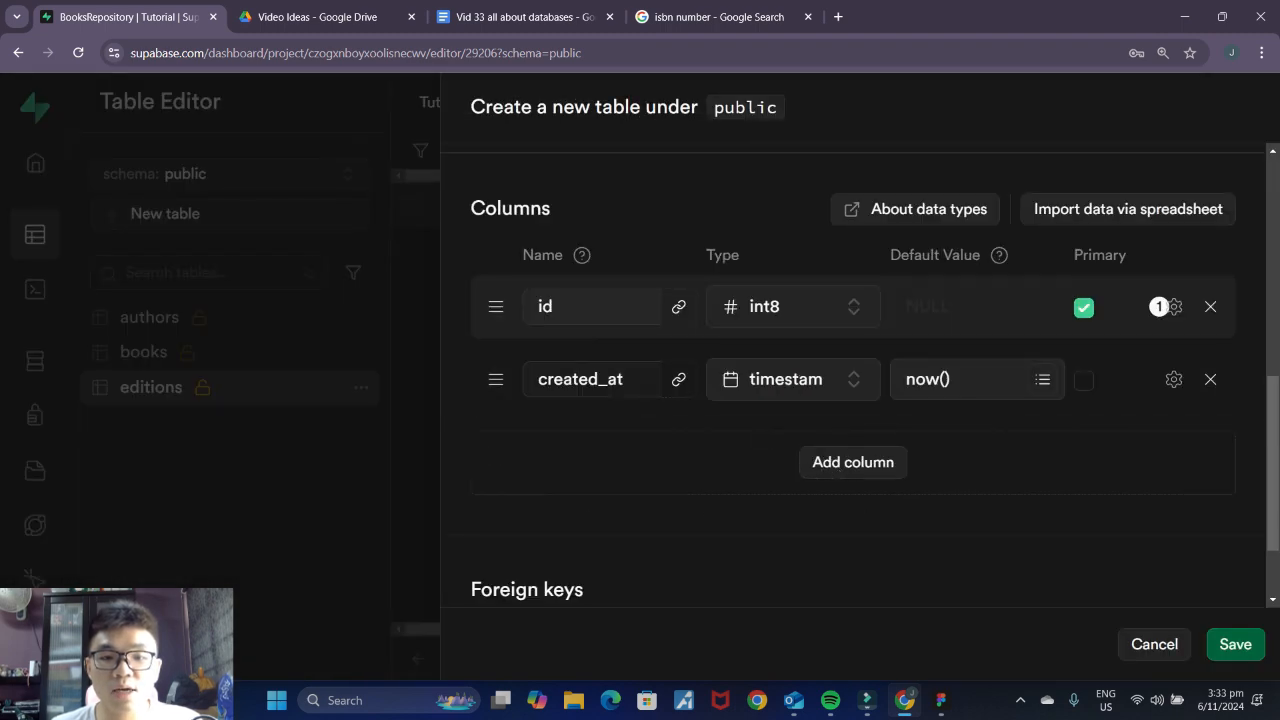
Step: Check the Book_Author_Relation fields in the Figma schema and rename the created_at column to author_id in Supabase
{"action": "left_click", "coordinate": [940, 700]}
{"action": "left_click", "coordinate": [905, 700]}
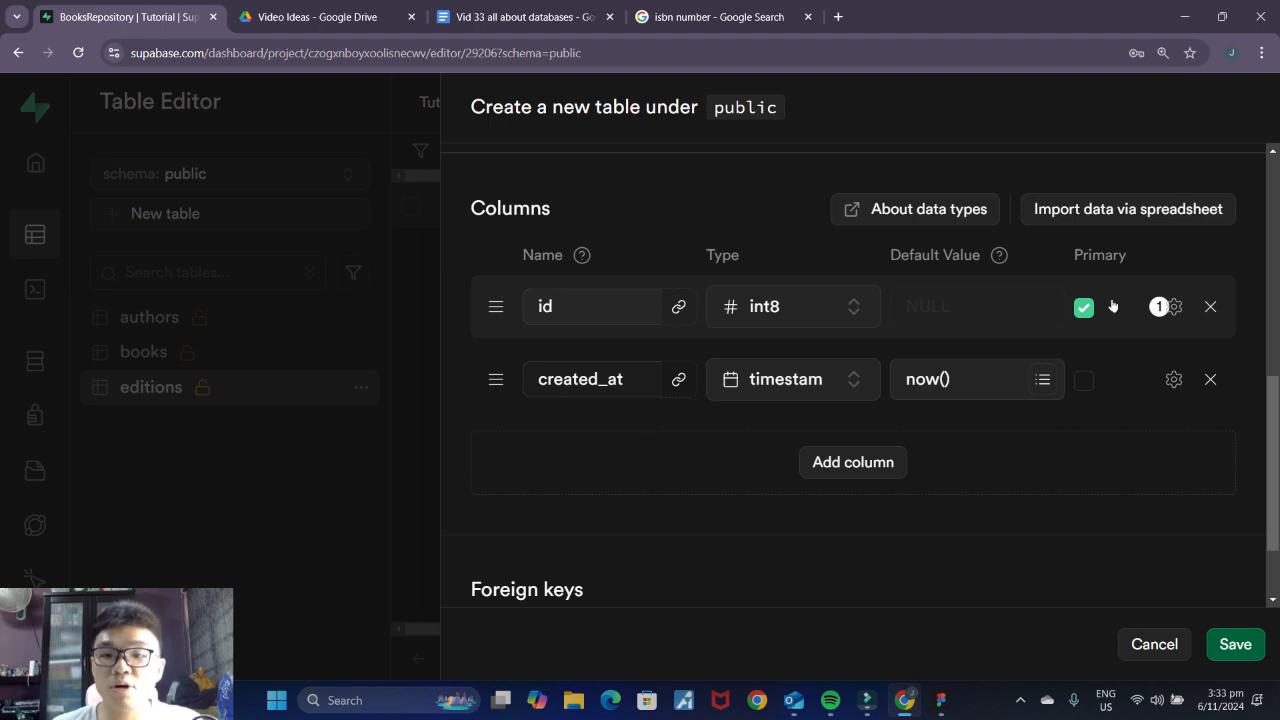
{"action": "left_click", "coordinate": [940, 700]}
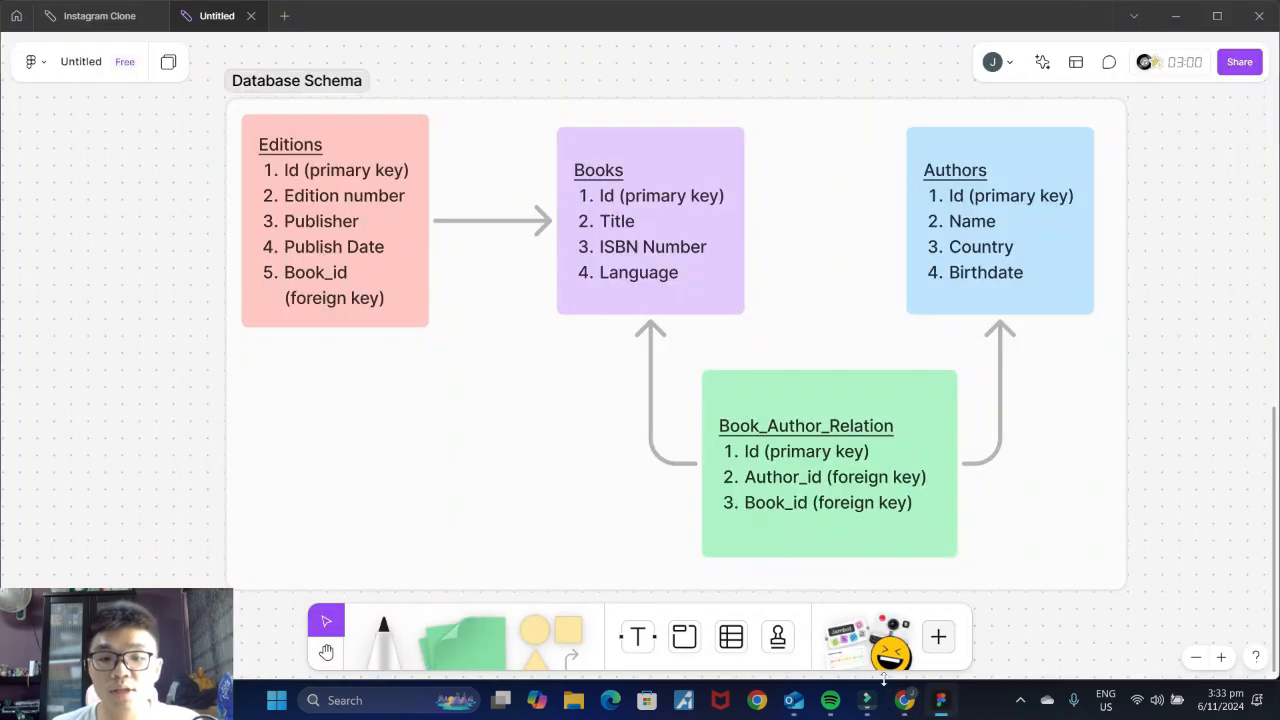
{"action": "left_click", "coordinate": [904, 704]}
{"action": "double_click", "coordinate": [580, 379]}
{"action": "type", "text": "auhotrr"}
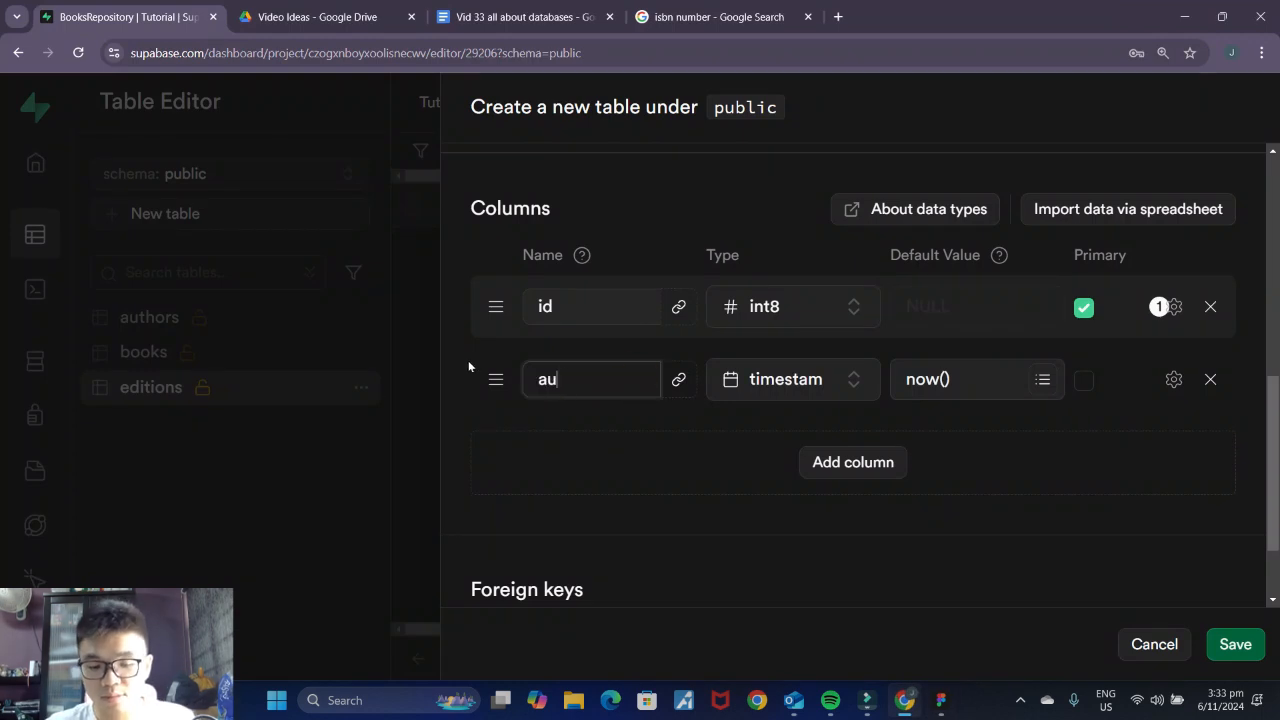
{"action": "key", "text": "BackSpace"}
{"action": "key", "text": "BackSpace"}
{"action": "key", "text": "BackSpace"}
{"action": "key", "text": "BackSpace"}
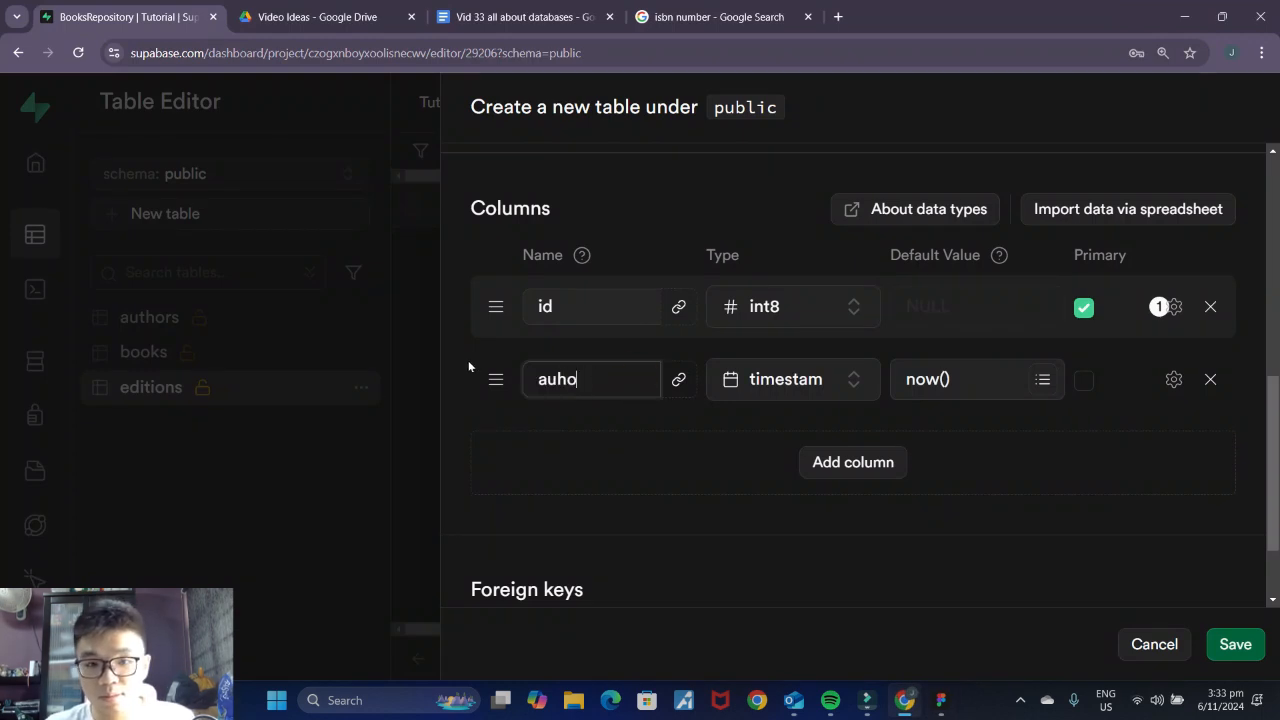
{"action": "key", "text": "BackSpace"}
{"action": "type", "text": "thor_id"}
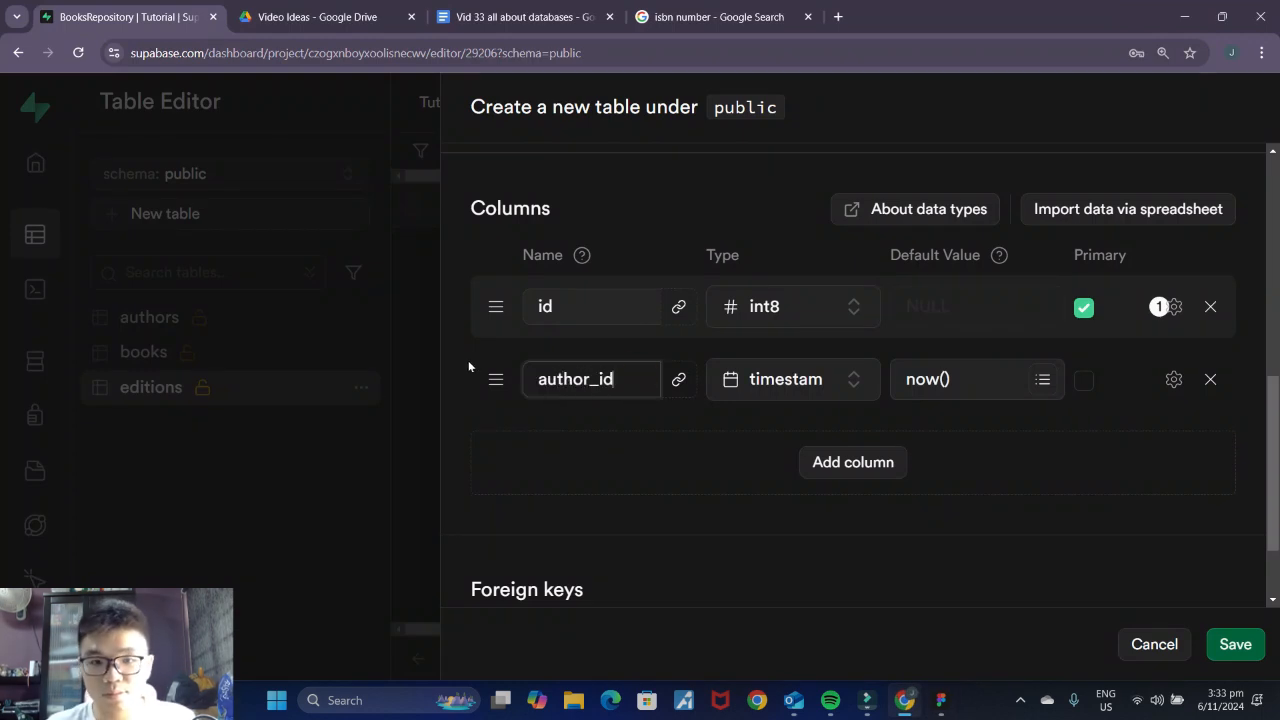
Step: Set the author_id column's data type to int8
{"action": "left_click", "coordinate": [795, 379]}
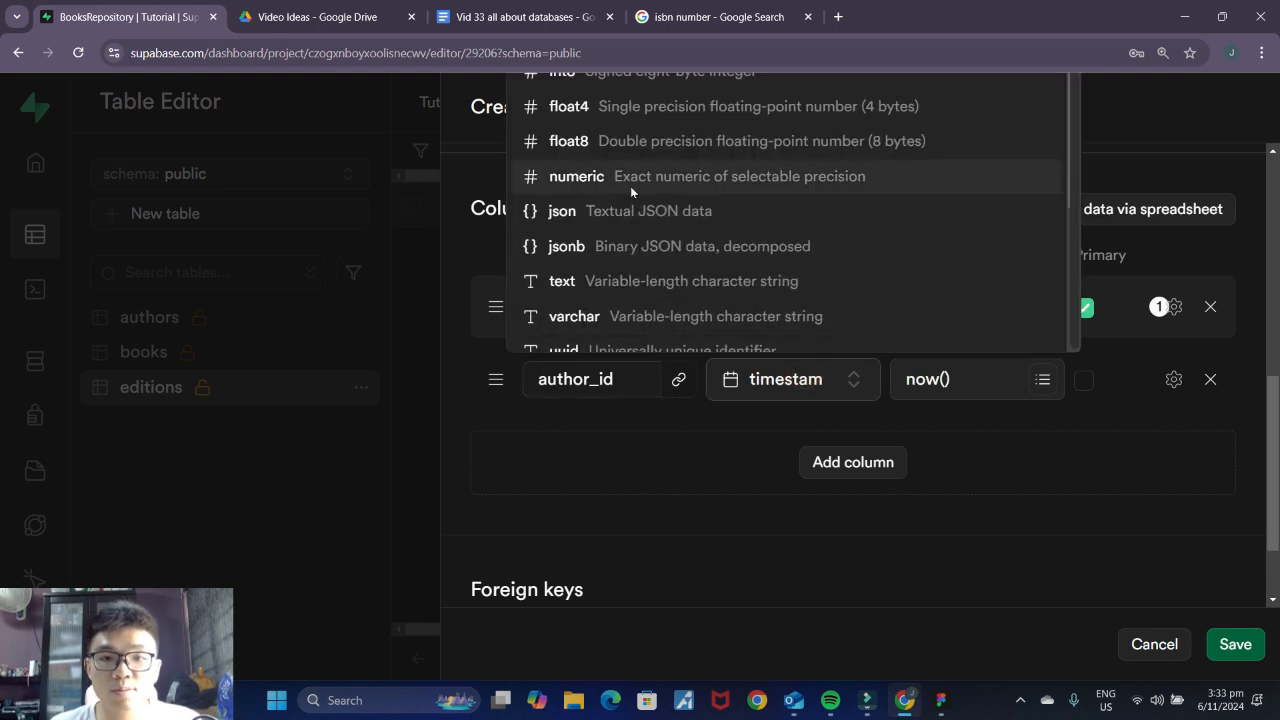
{"action": "scroll", "coordinate": [994, 346], "scroll_direction": "up", "scroll_amount": 3}
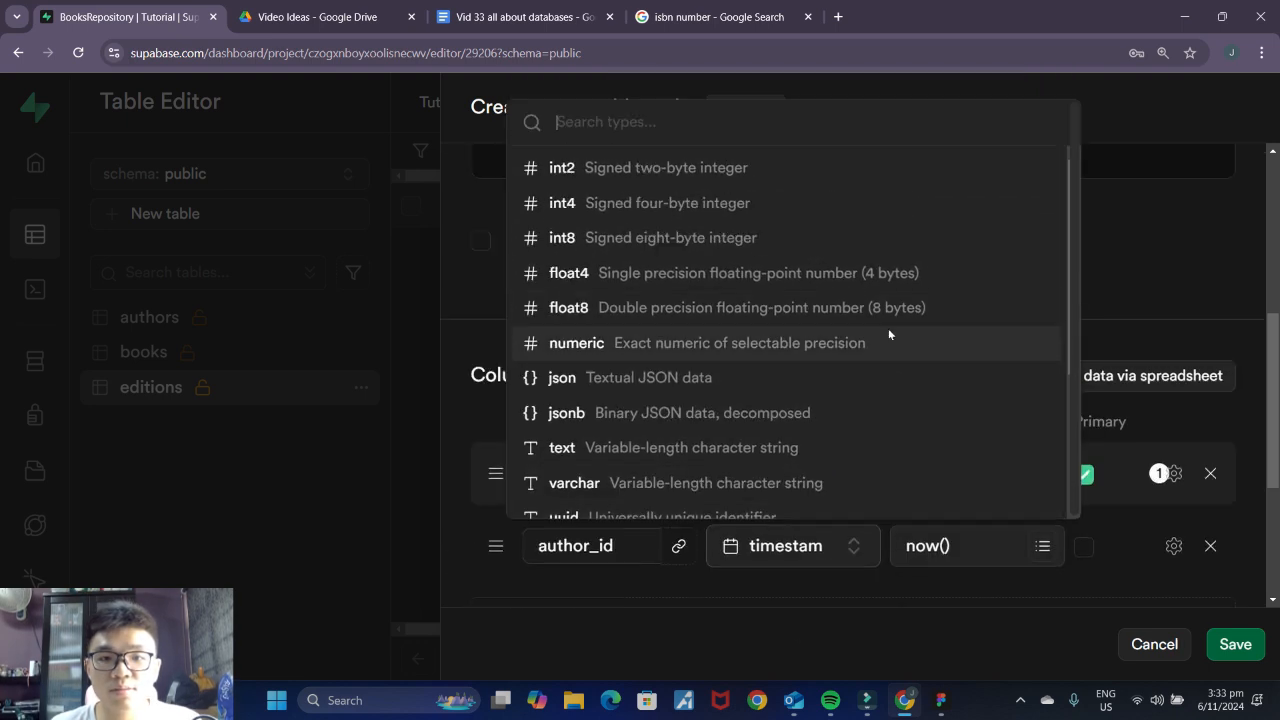
{"action": "left_click", "coordinate": [651, 240]}
Step: Add a column named book_id with data type int8 to the book_author_relation table
{"action": "scroll", "coordinate": [956, 510], "scroll_direction": "down", "scroll_amount": 1}
{"action": "left_click", "coordinate": [817, 549]}
{"action": "left_click", "coordinate": [586, 517]}
{"action": "type", "text": "book_id"}
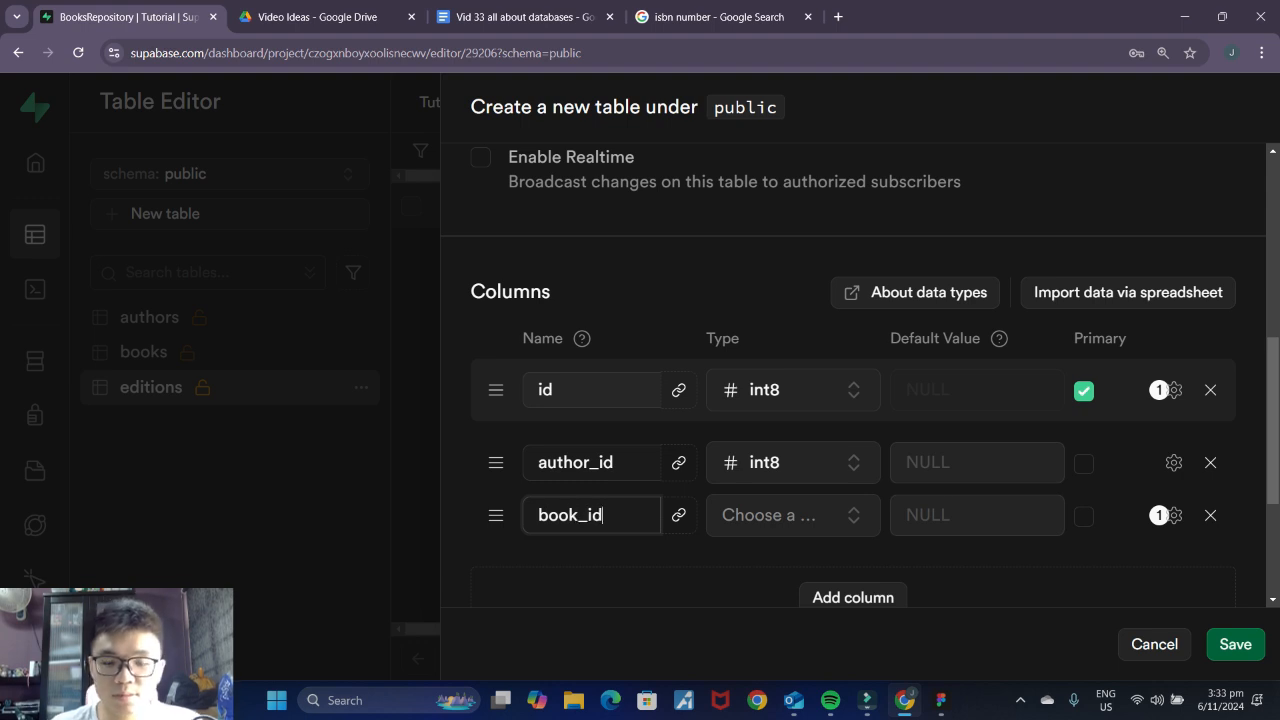
{"action": "left_click", "coordinate": [790, 516]}
{"action": "left_click", "coordinate": [571, 206]}
Step: Start a foreign key relation for book_author_relation that references the authors table in the public schema
{"action": "scroll", "coordinate": [880, 430], "scroll_direction": "down", "scroll_amount": 3}
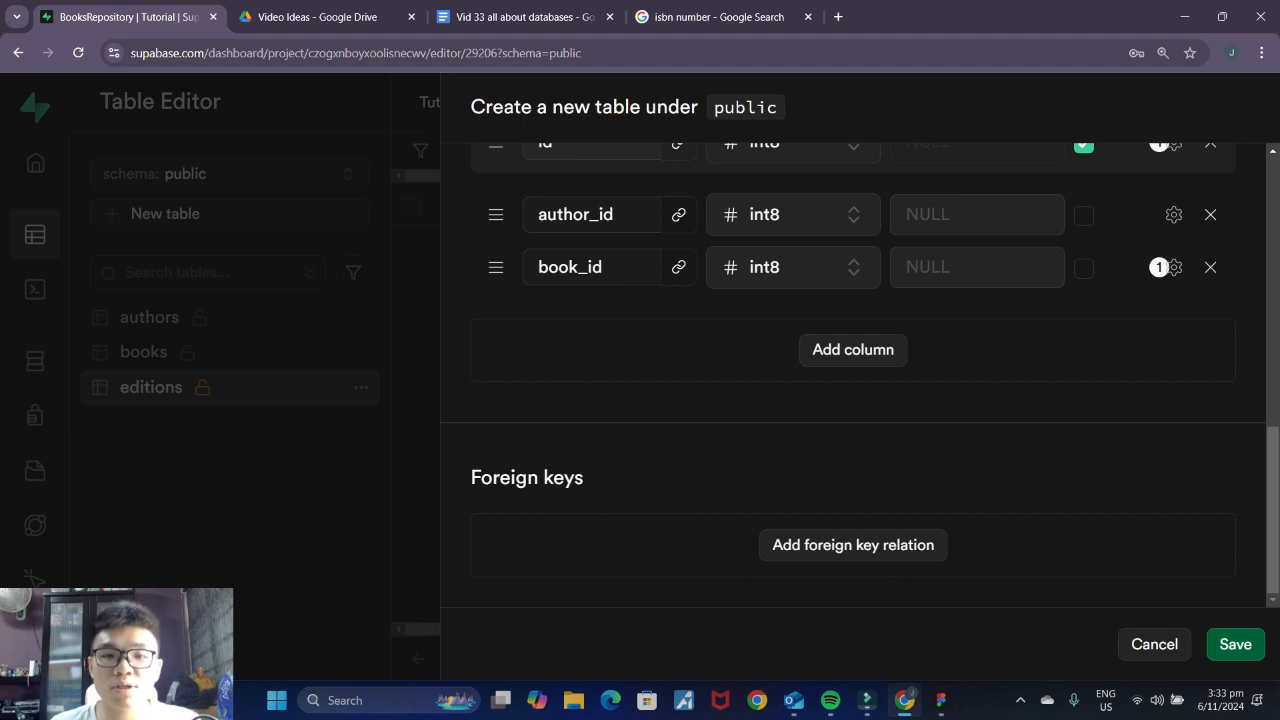
{"action": "left_click", "coordinate": [864, 548]}
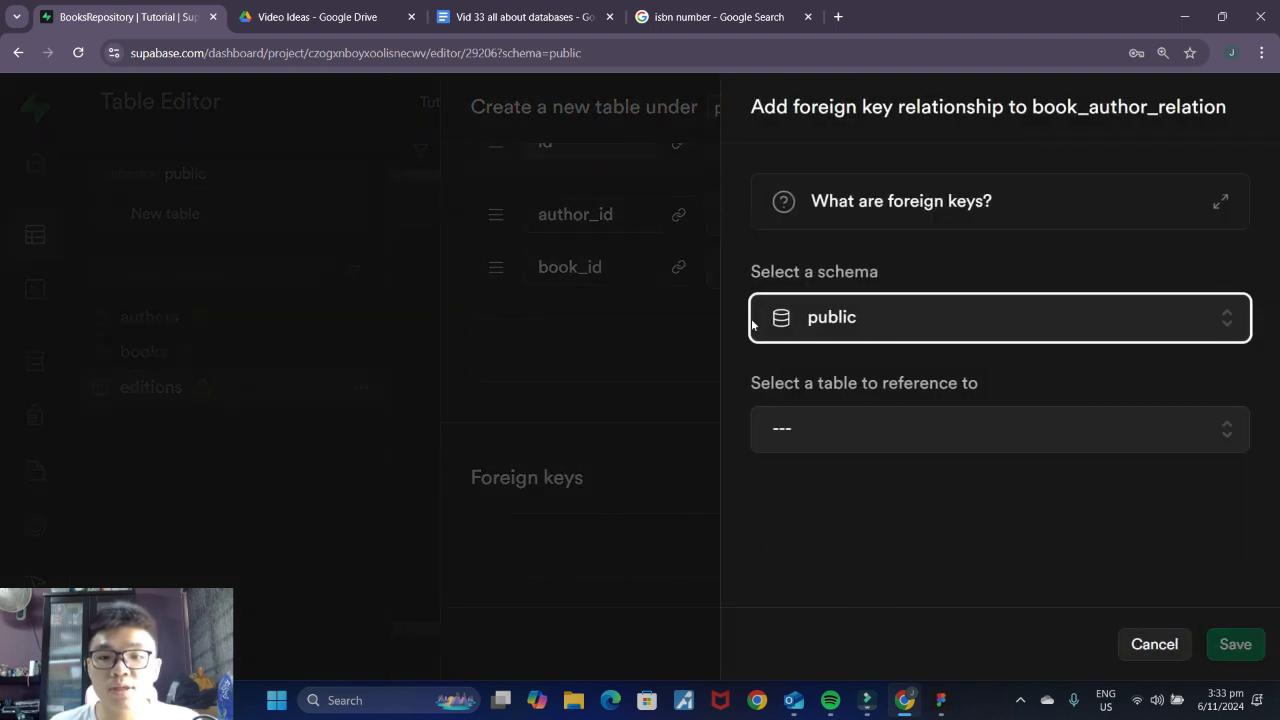
{"action": "left_click", "coordinate": [887, 423]}
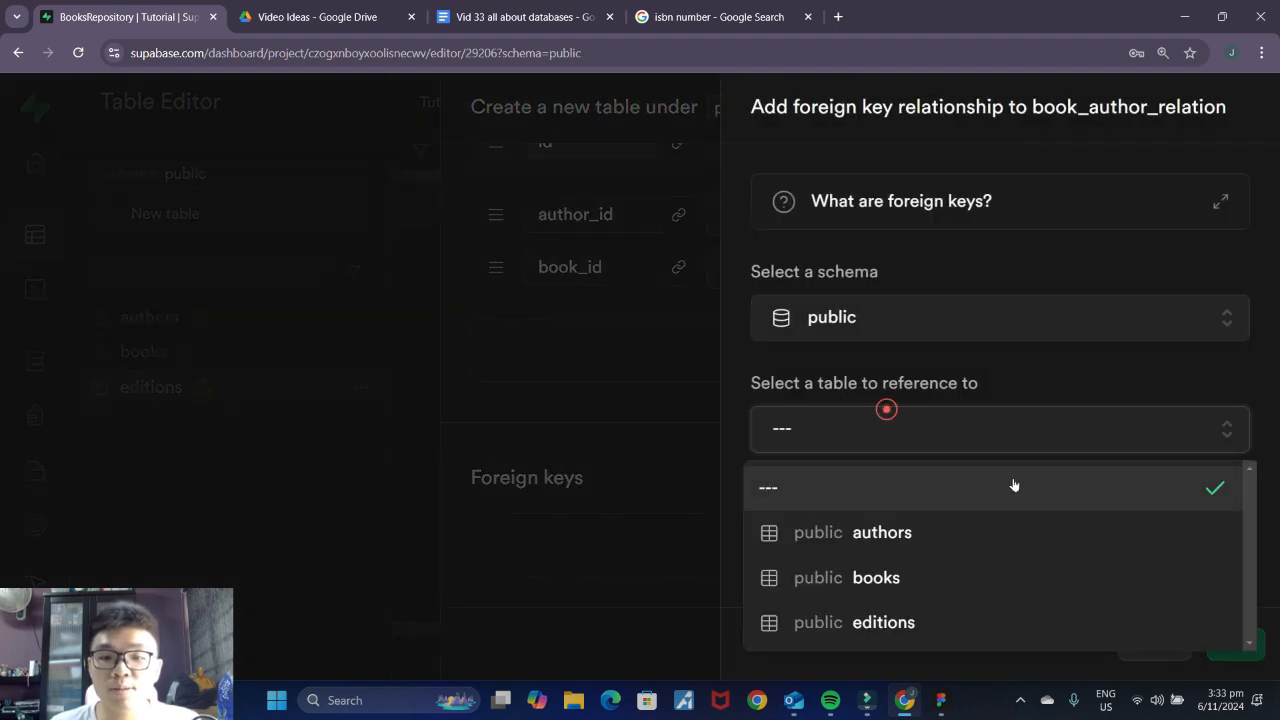
{"action": "left_click", "coordinate": [928, 538]}
Step: Map the book_author_relation table's author_id column to the authors table's id column in the foreign key relation
{"action": "scroll", "coordinate": [1028, 467], "scroll_direction": "down", "scroll_amount": 2}
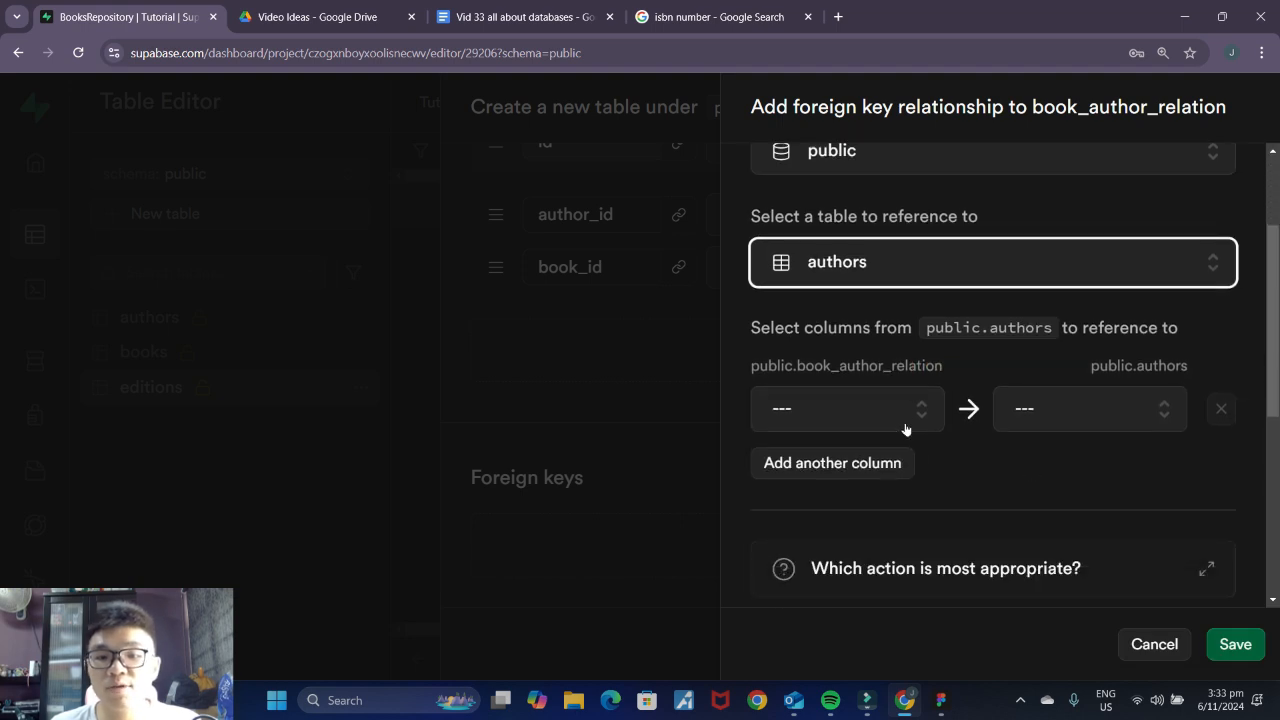
{"action": "left_click", "coordinate": [905, 406]}
{"action": "left_click", "coordinate": [846, 557]}
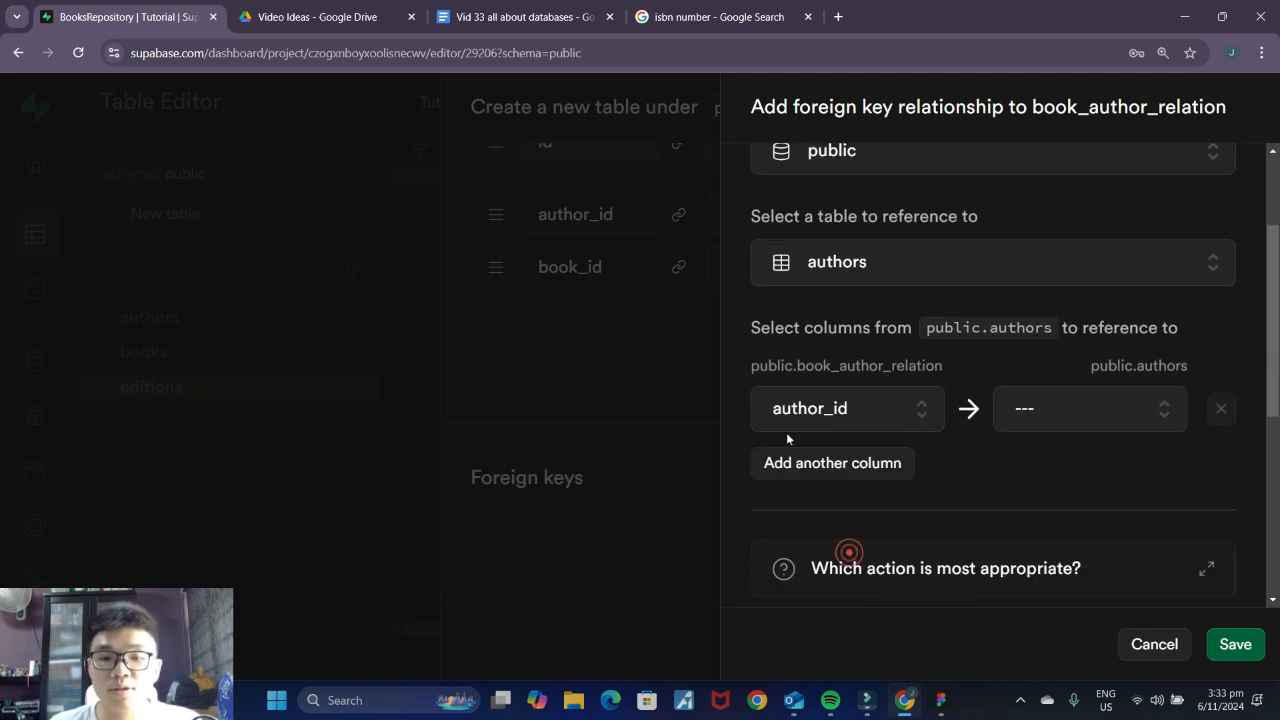
{"action": "left_click", "coordinate": [1037, 420]}
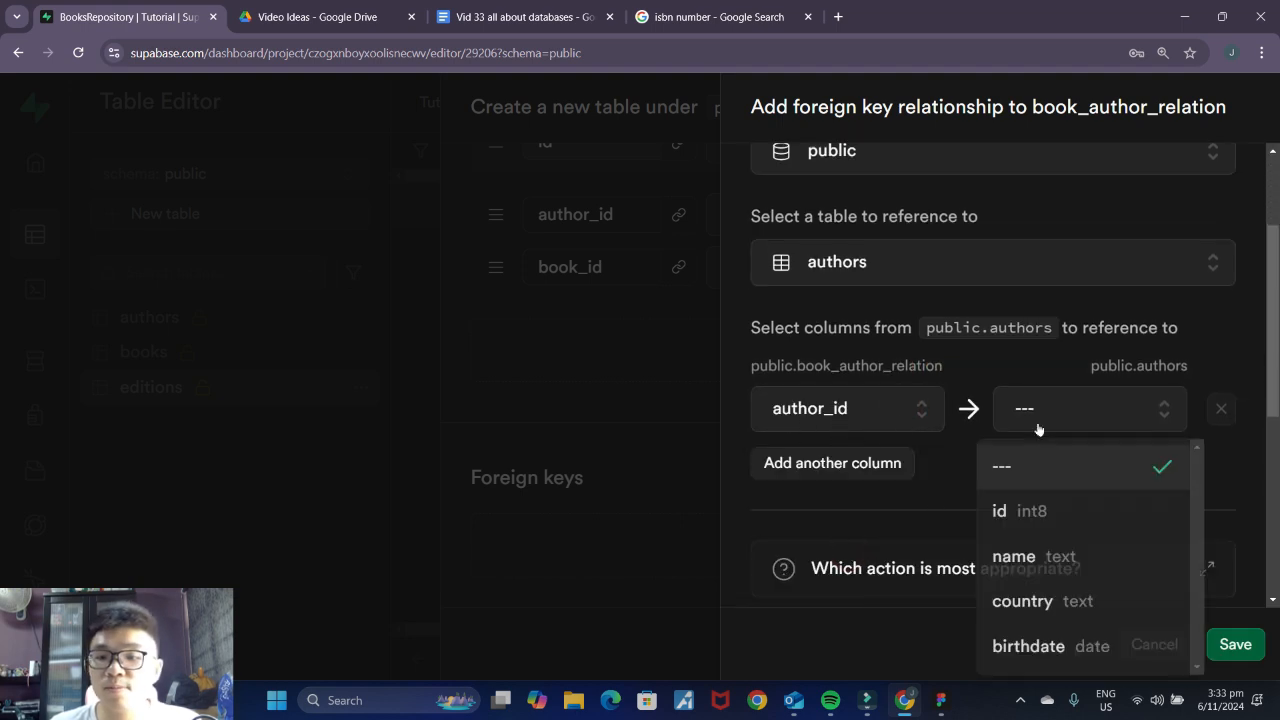
{"action": "left_click", "coordinate": [1085, 513]}
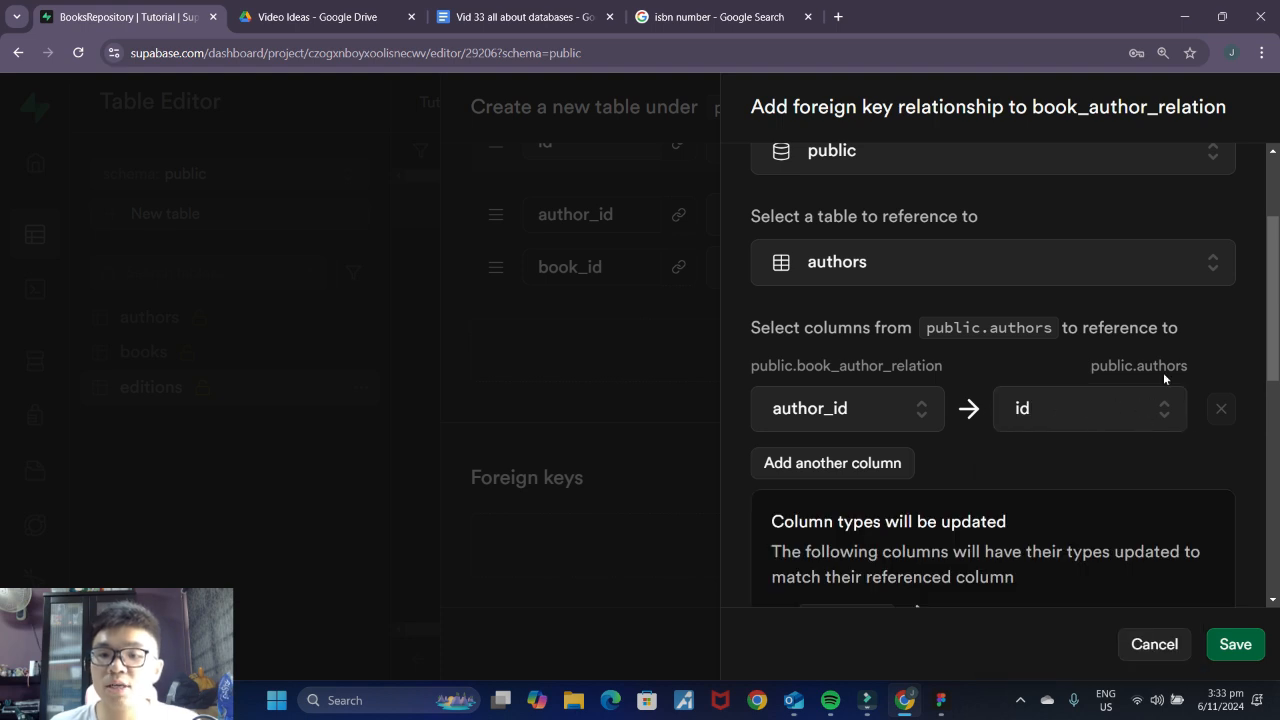
Step: Set the authors foreign key's update and removal actions to Cascade and save the relation
{"action": "scroll", "coordinate": [1058, 452], "scroll_direction": "down", "scroll_amount": 5}
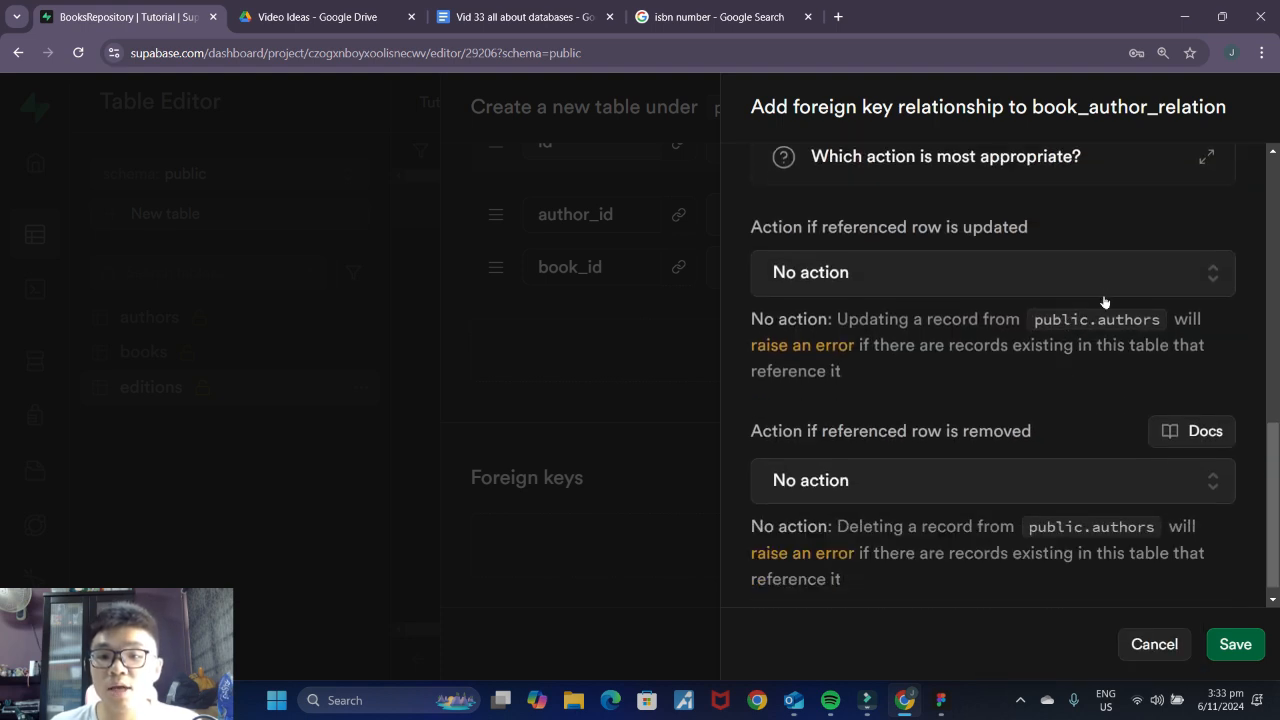
{"action": "left_click", "coordinate": [1101, 276]}
{"action": "left_click", "coordinate": [992, 378]}
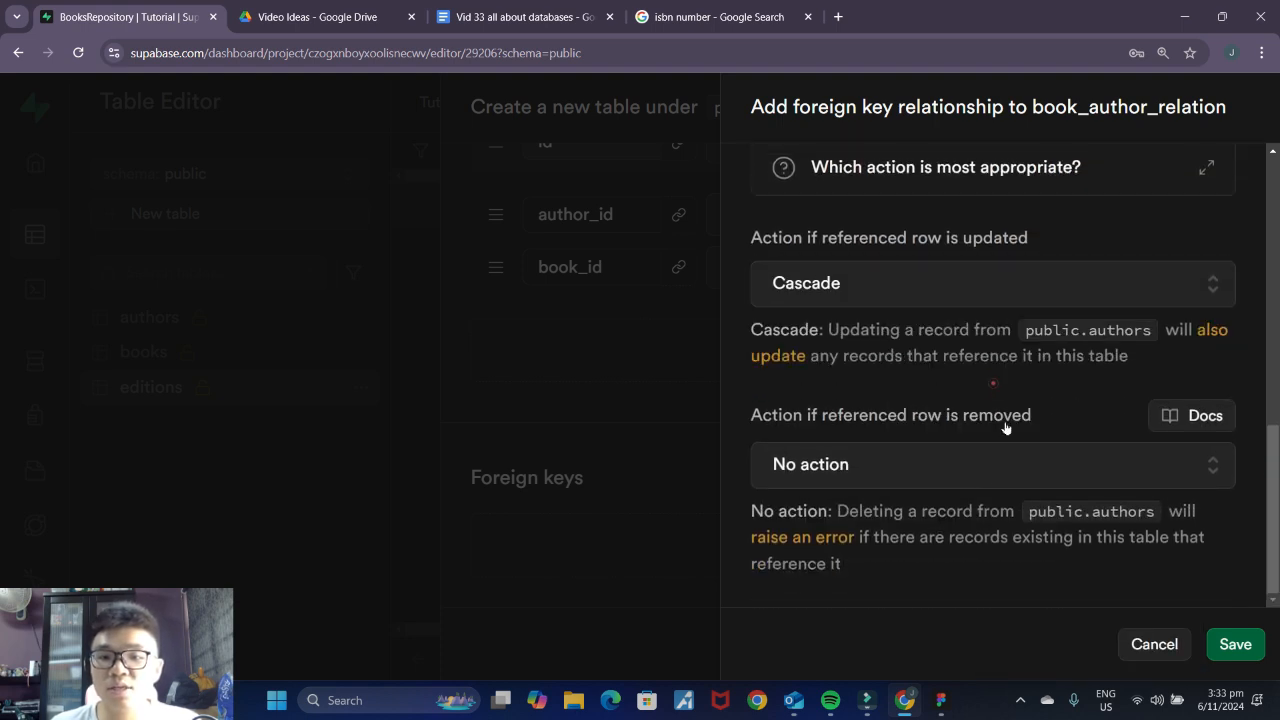
{"action": "left_click", "coordinate": [990, 467]}
{"action": "left_click", "coordinate": [978, 313]}
{"action": "left_click", "coordinate": [935, 490]}
{"action": "left_click", "coordinate": [942, 285]}
{"action": "left_click", "coordinate": [1233, 644]}
{"action": "scroll", "coordinate": [756, 472], "scroll_direction": "down", "scroll_amount": 3}
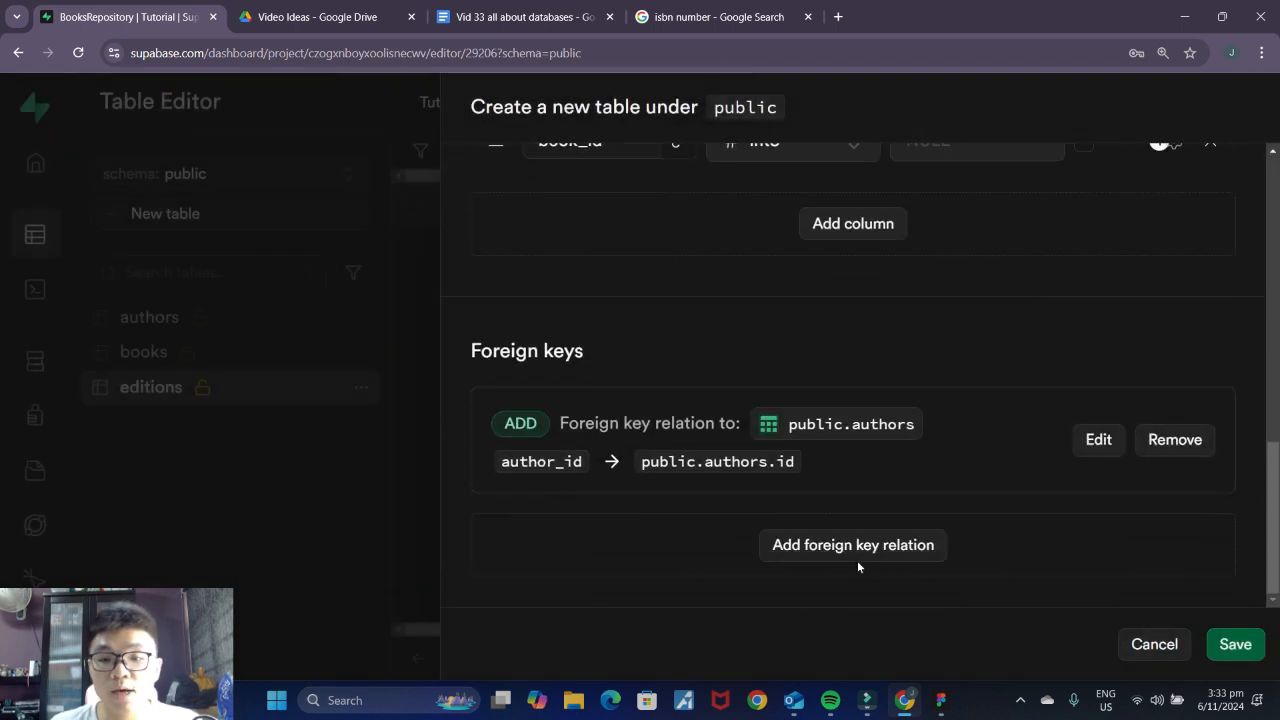
Step: Start a second foreign key relation mapping book_author_relation's book_id column to the id column of the public books table
{"action": "left_click", "coordinate": [855, 545]}
{"action": "left_click", "coordinate": [858, 430]}
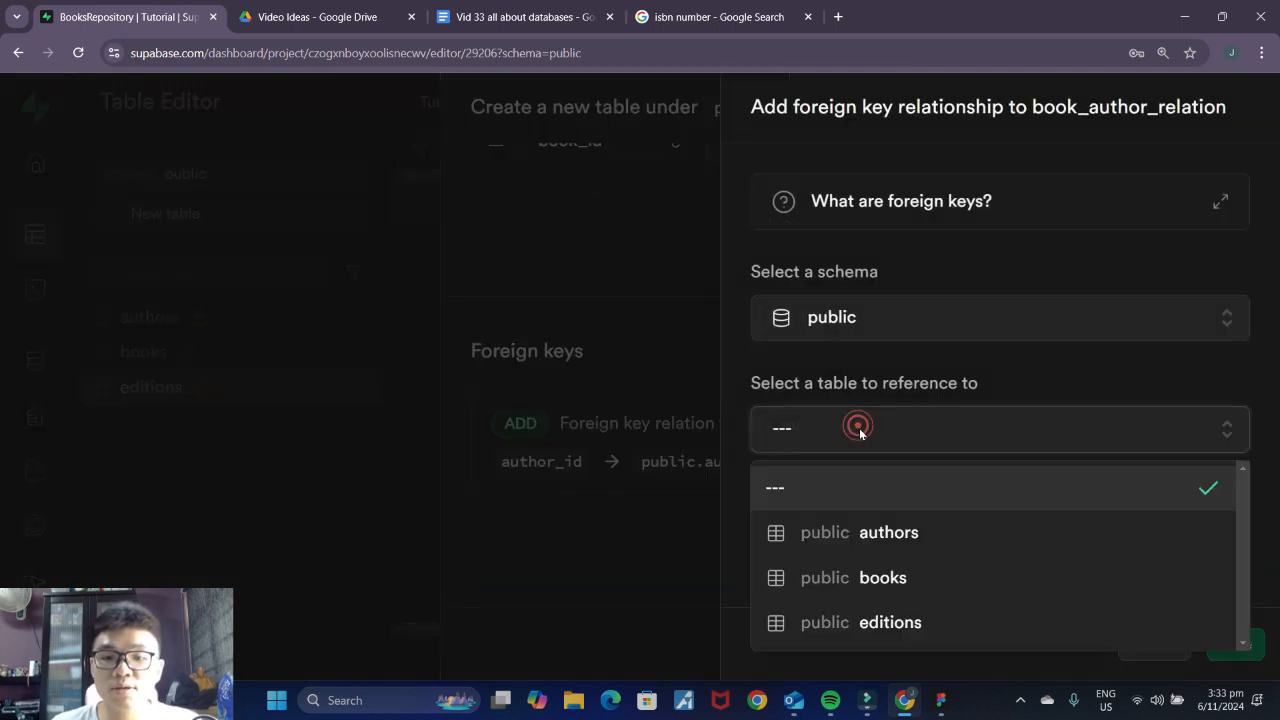
{"action": "left_click", "coordinate": [905, 578]}
{"action": "scroll", "coordinate": [889, 449], "scroll_direction": "down", "scroll_amount": 3}
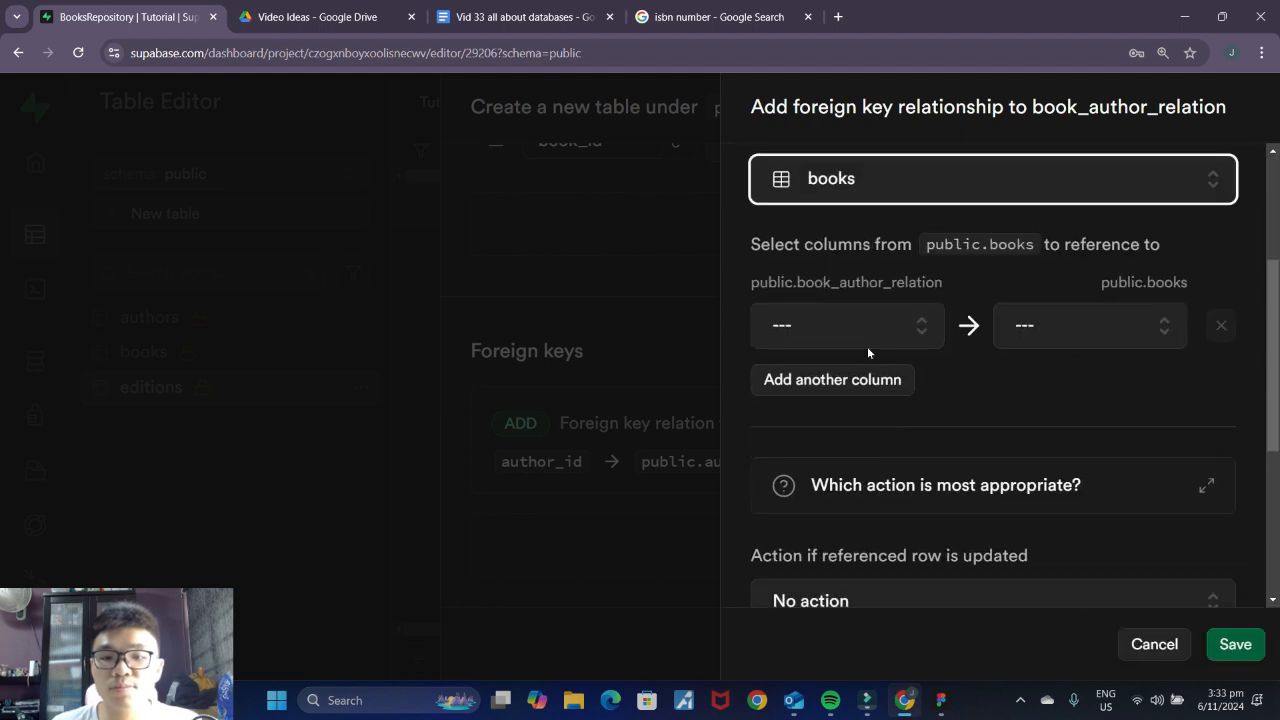
{"action": "left_click", "coordinate": [875, 328]}
{"action": "left_click", "coordinate": [842, 512]}
{"action": "left_click", "coordinate": [1083, 330]}
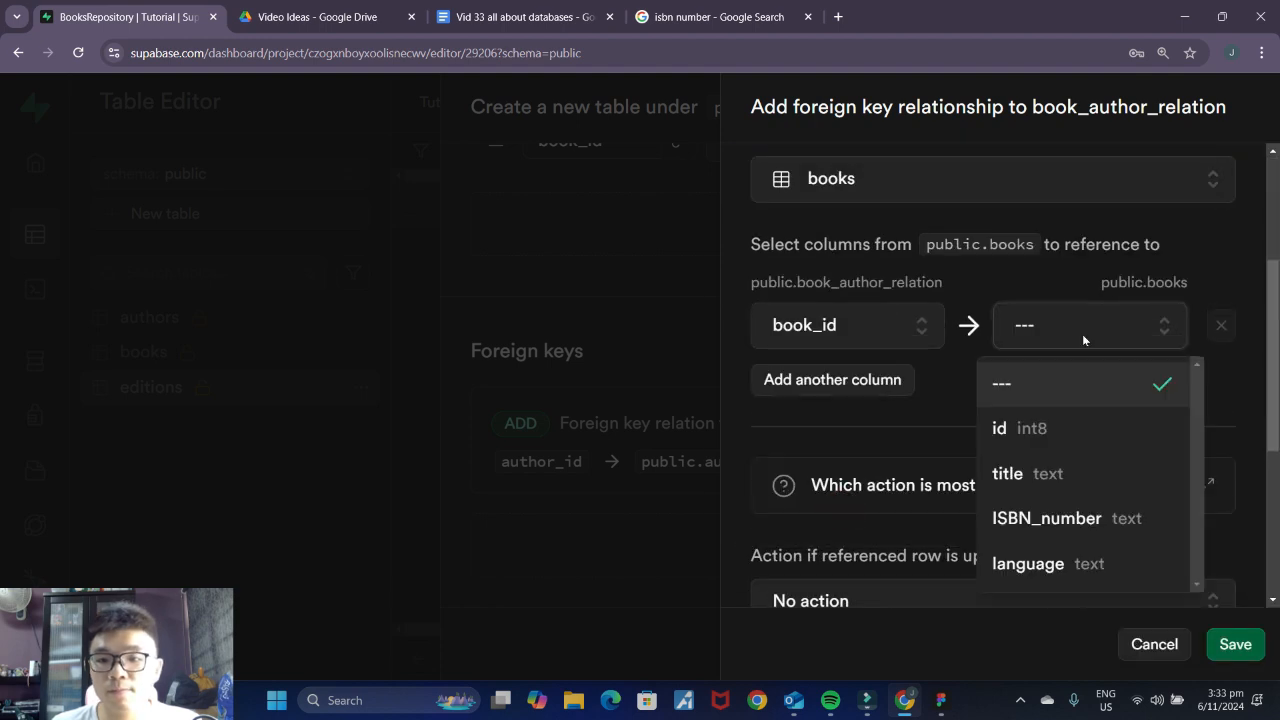
{"action": "left_click", "coordinate": [1064, 430]}
Step: Set the books foreign key's update and removal actions to Cascade, then save the relation and the book_author_relation table
{"action": "scroll", "coordinate": [1105, 470], "scroll_direction": "down", "scroll_amount": 5}
{"action": "left_click", "coordinate": [1119, 275]}
{"action": "left_click", "coordinate": [1000, 375]}
{"action": "left_click", "coordinate": [1026, 465]}
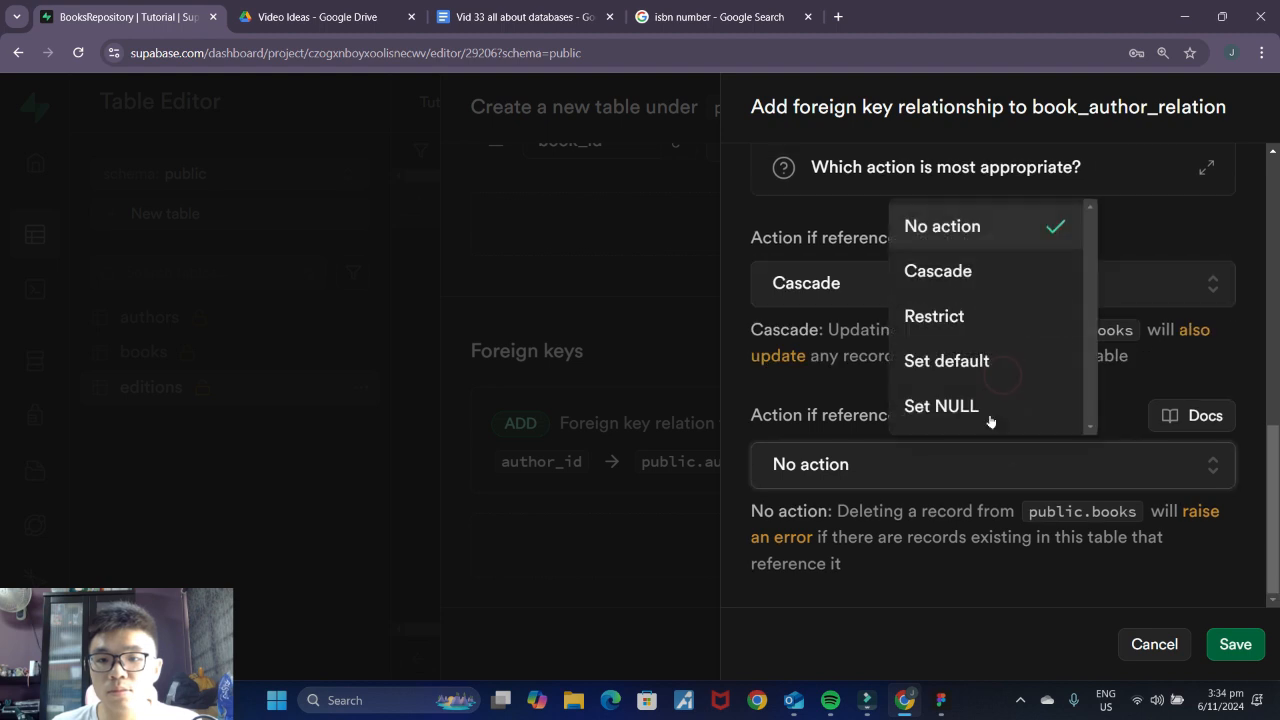
{"action": "left_click", "coordinate": [967, 284]}
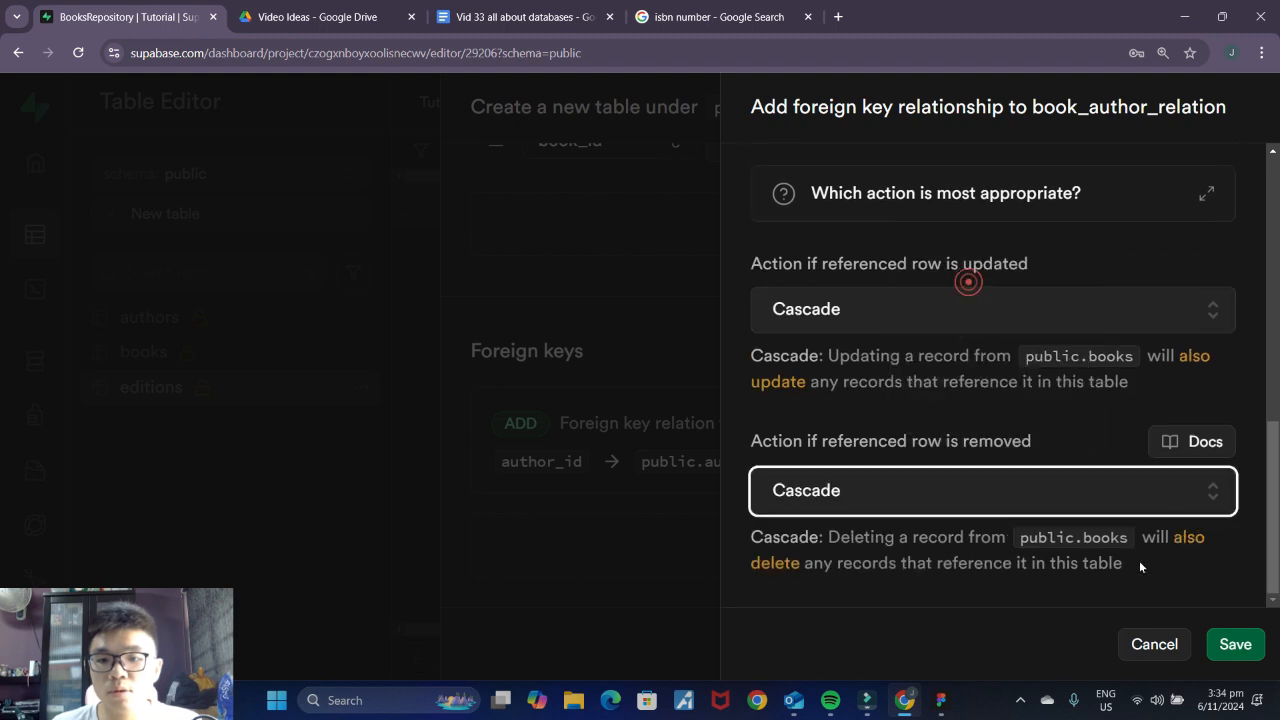
{"action": "left_click", "coordinate": [1236, 645]}
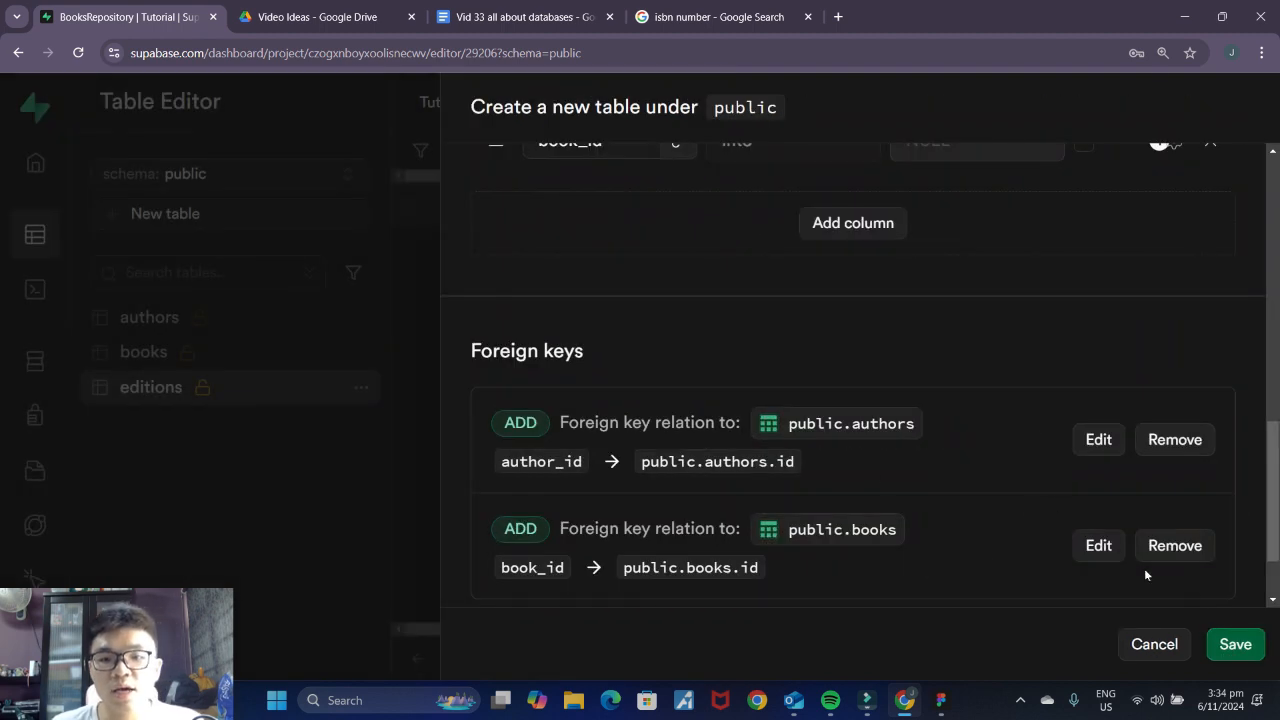
{"action": "left_click", "coordinate": [1236, 645]}
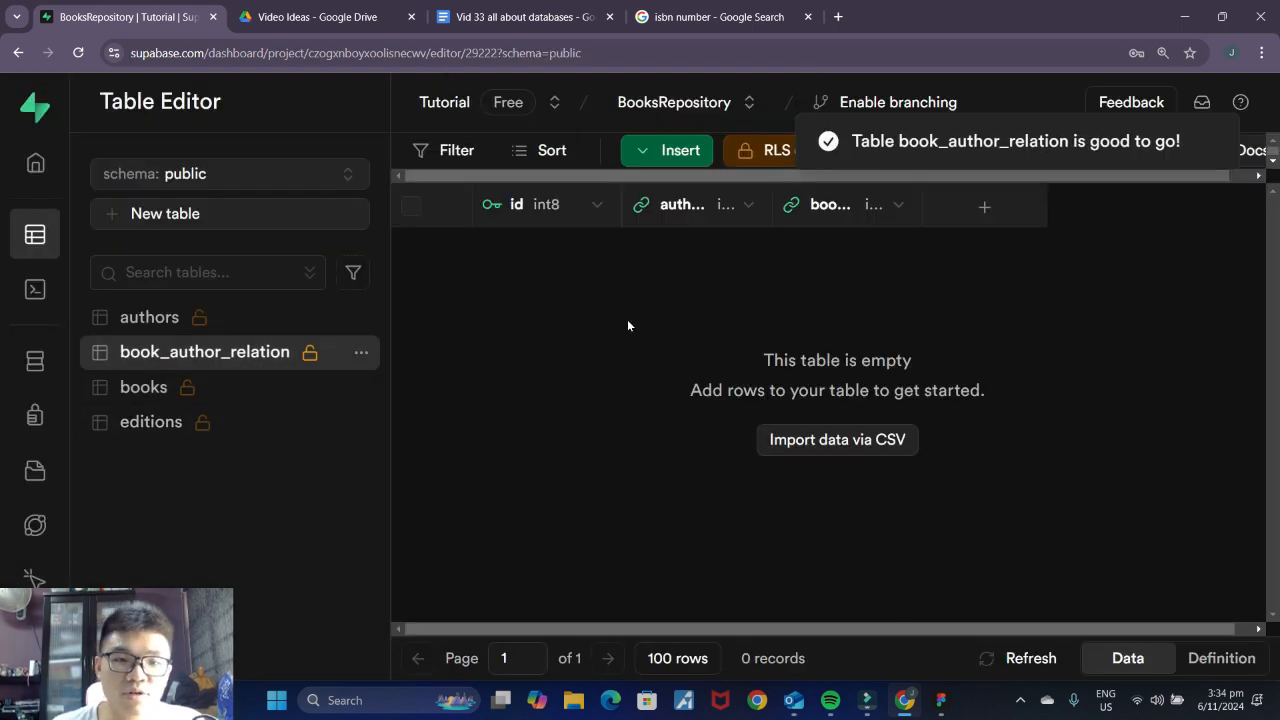
Step: Review the books, editions, book_author_relation and authors tables one after another
{"action": "left_click", "coordinate": [135, 392]}
{"action": "left_click", "coordinate": [148, 421]}
{"action": "left_click", "coordinate": [138, 388]}
{"action": "left_click", "coordinate": [150, 352]}
{"action": "left_click", "coordinate": [141, 312]}
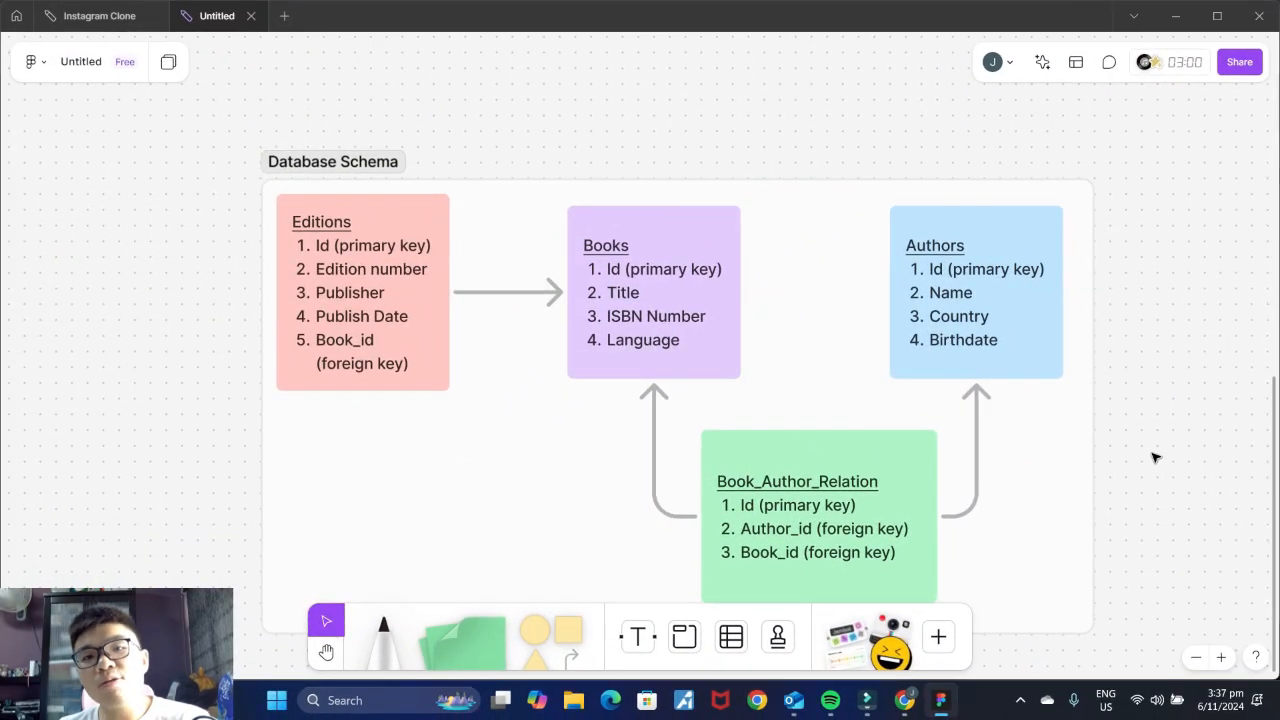
Step: Switch from Figma back to Supabase and open the SQL Editor for the BooksRepository project
{"action": "left_click", "coordinate": [904, 700]}
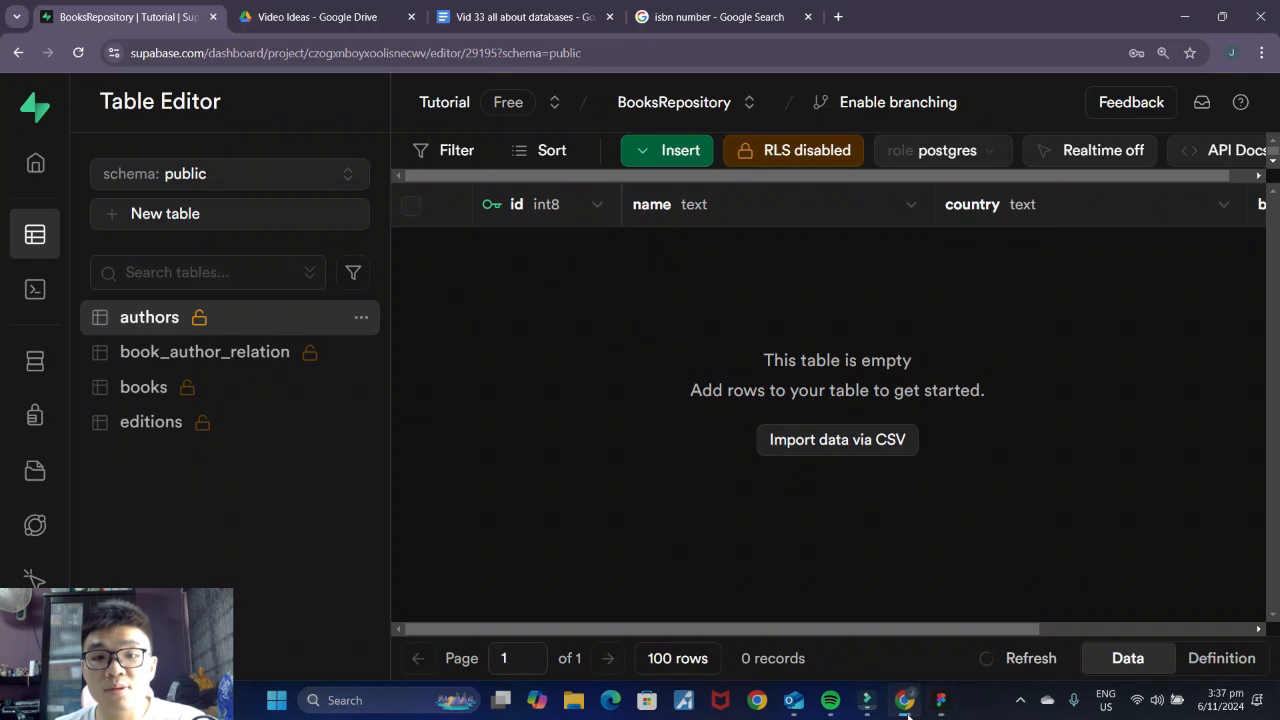
{"action": "mouse_move", "coordinate": [53, 306]}
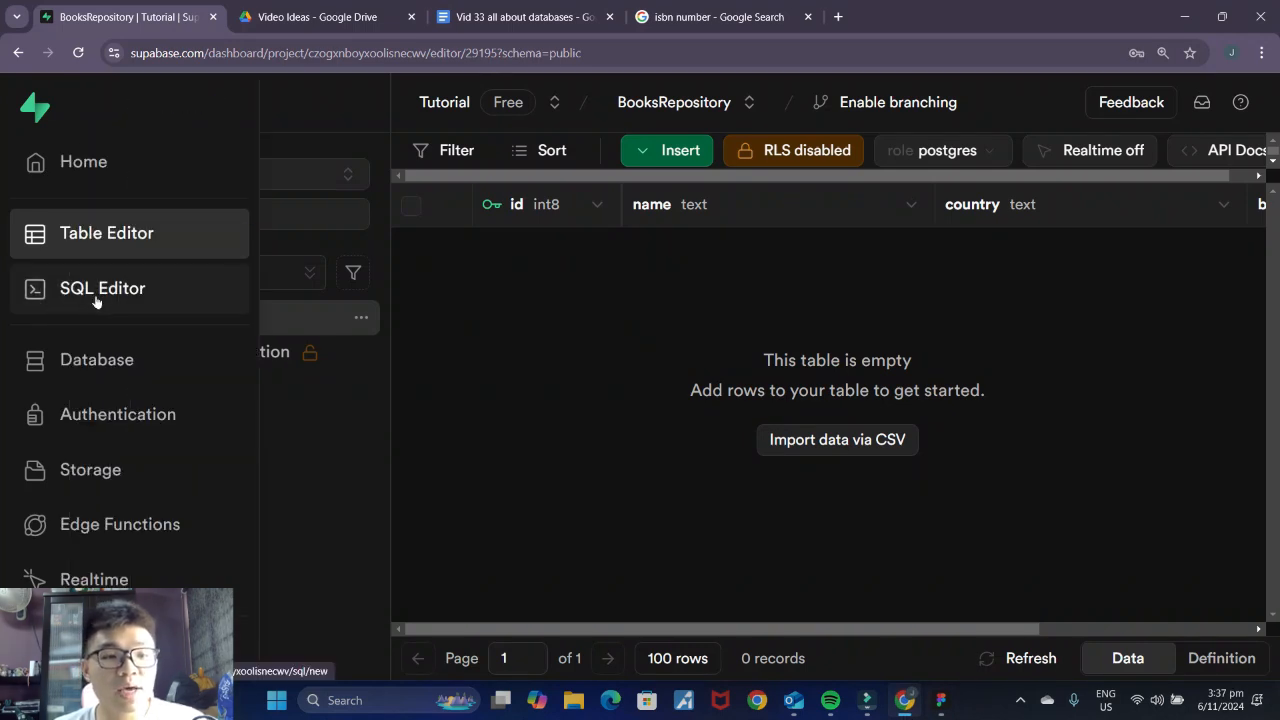
{"action": "left_click", "coordinate": [96, 289]}
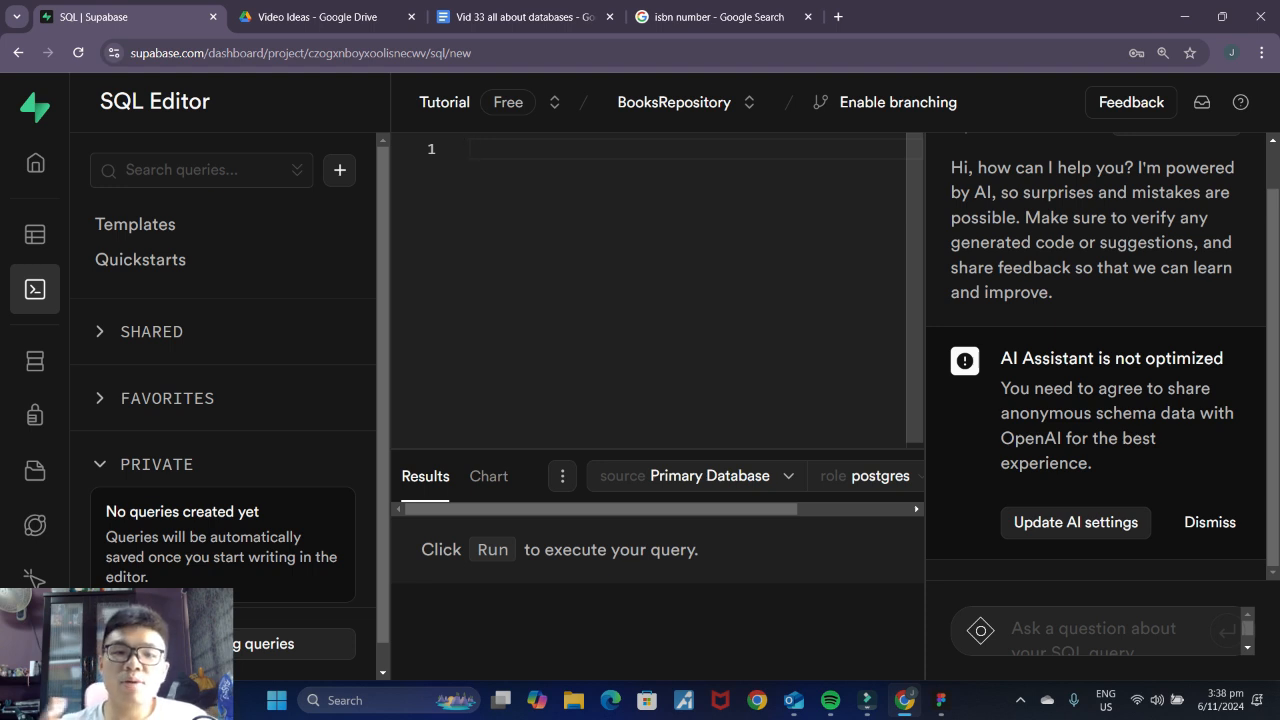
Step: Switch to the Figma schema and examine how the Editions and Books tables relate
{"action": "key", "text": "alt+Tab"}
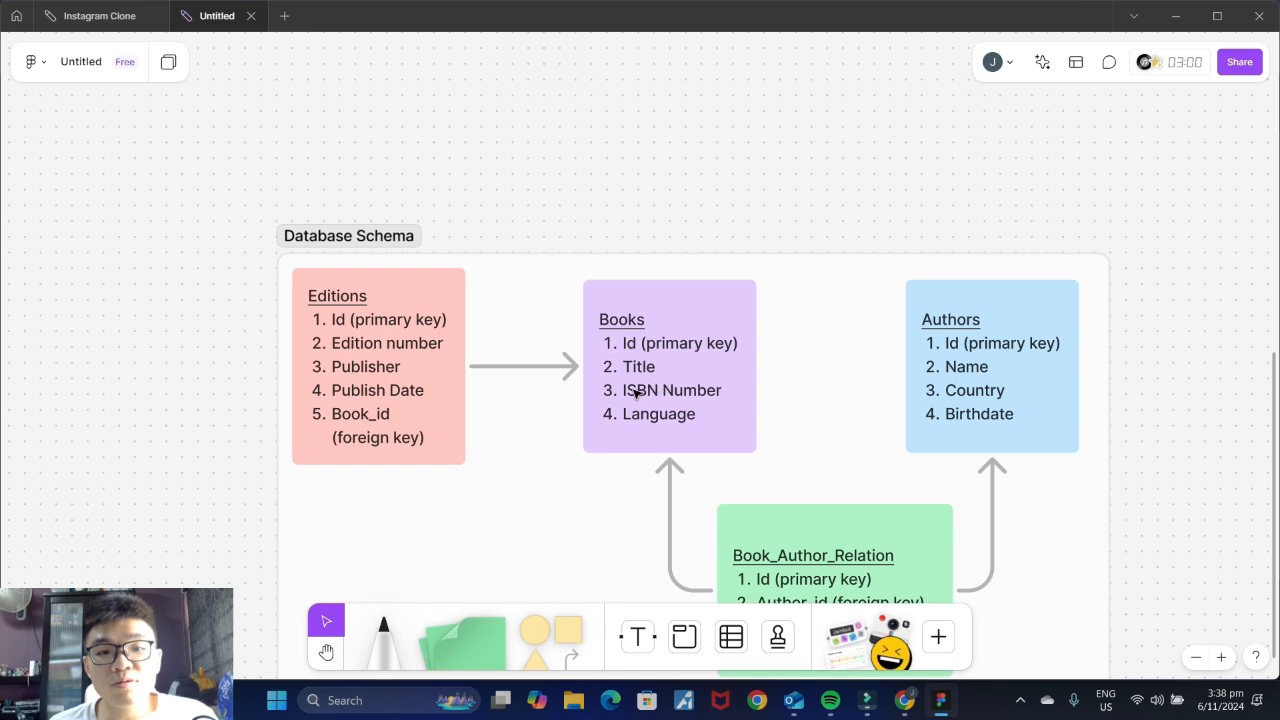
{"action": "left_click", "coordinate": [650, 363]}
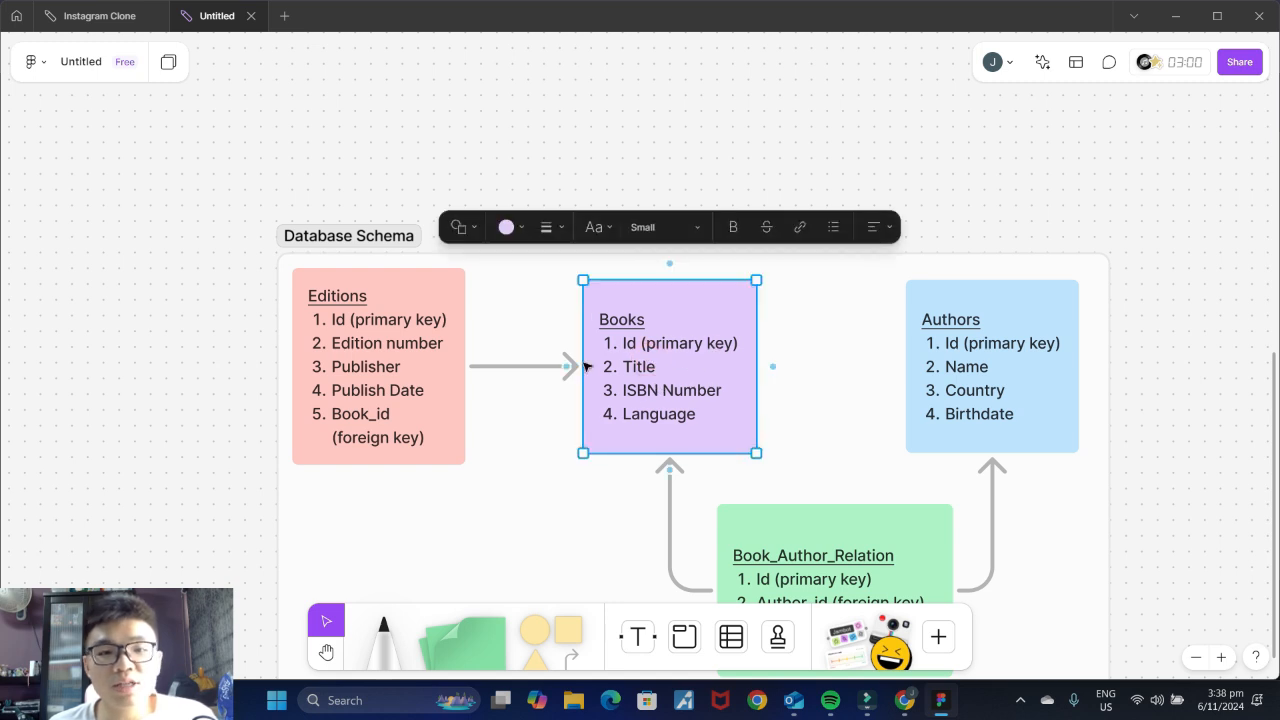
{"action": "left_click", "coordinate": [376, 375]}
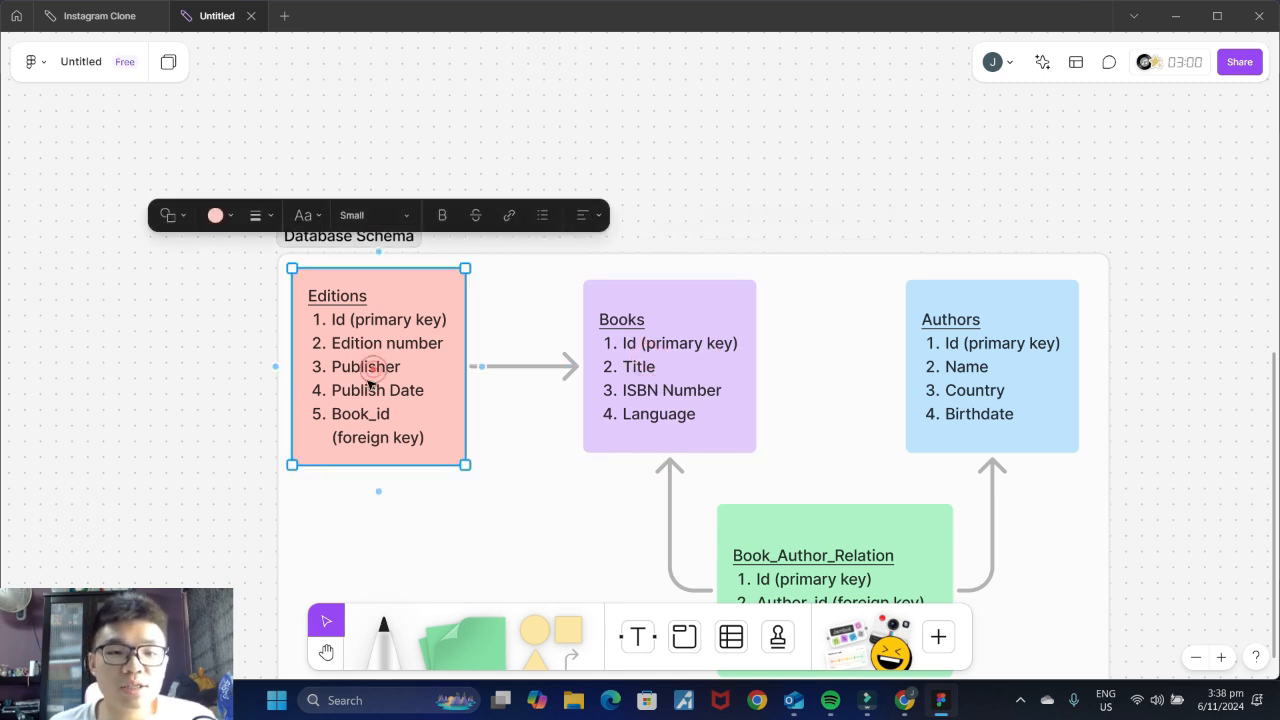
{"action": "left_click", "coordinate": [646, 377]}
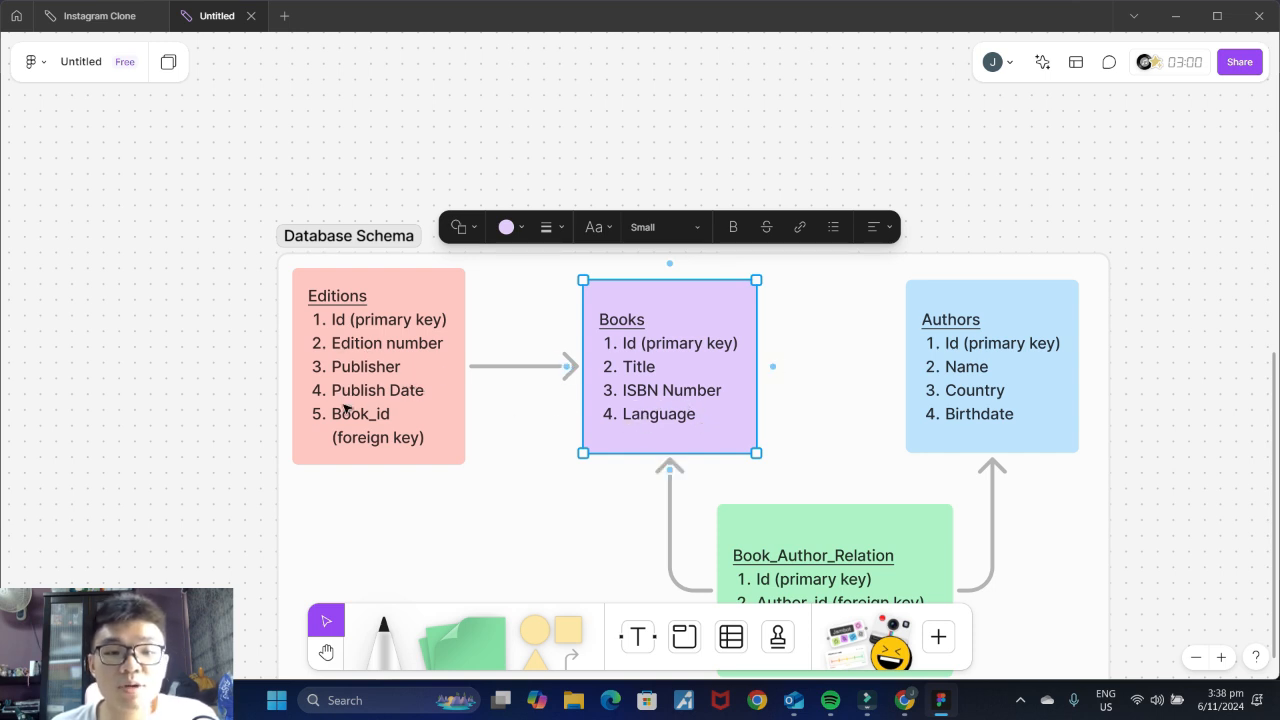
{"action": "left_click", "coordinate": [932, 190]}
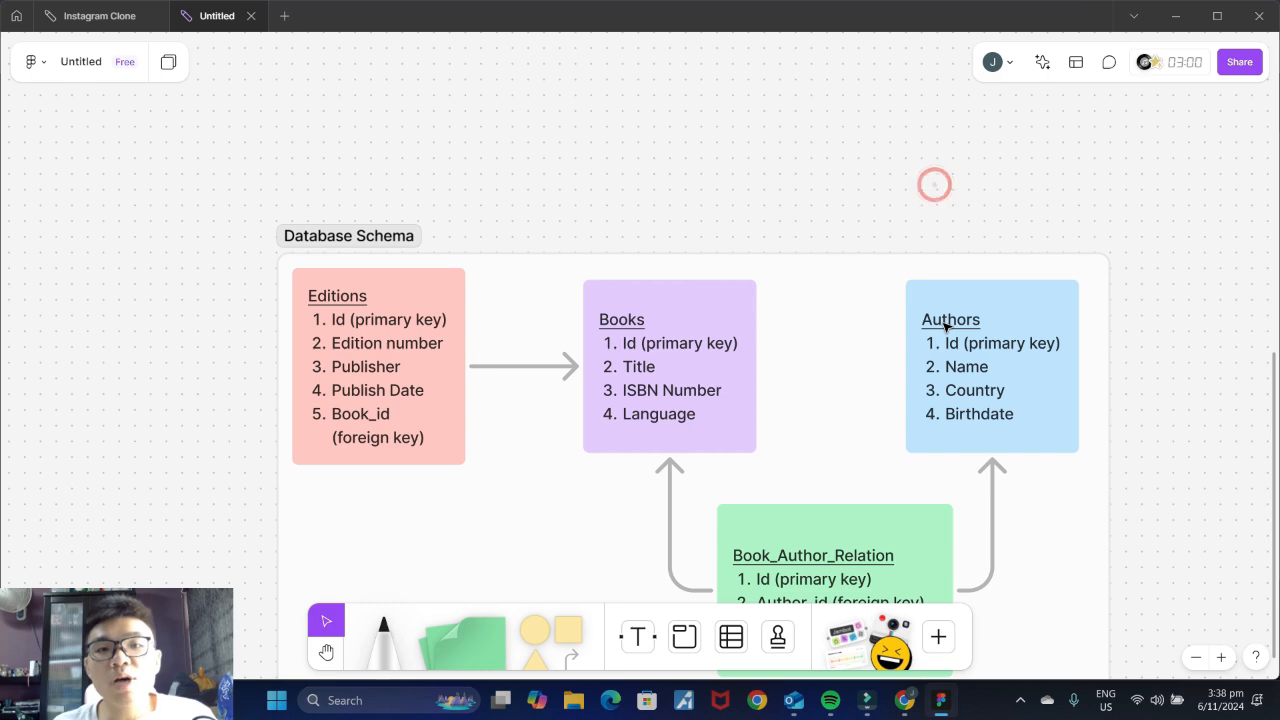
Step: Switch back to the Supabase SQL Editor and begin a CREATE VIEW statement for a view named books_edition_view
{"action": "left_click", "coordinate": [904, 700]}
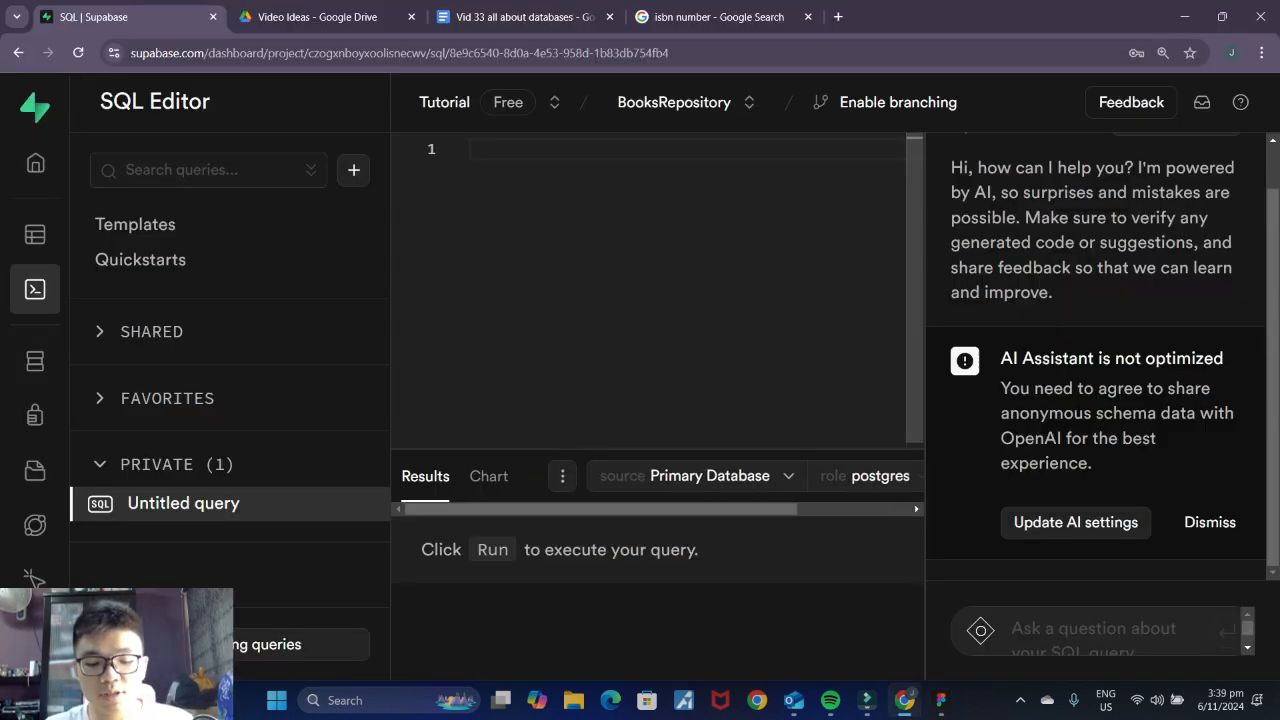
{"action": "type", "text": "CREATE"}
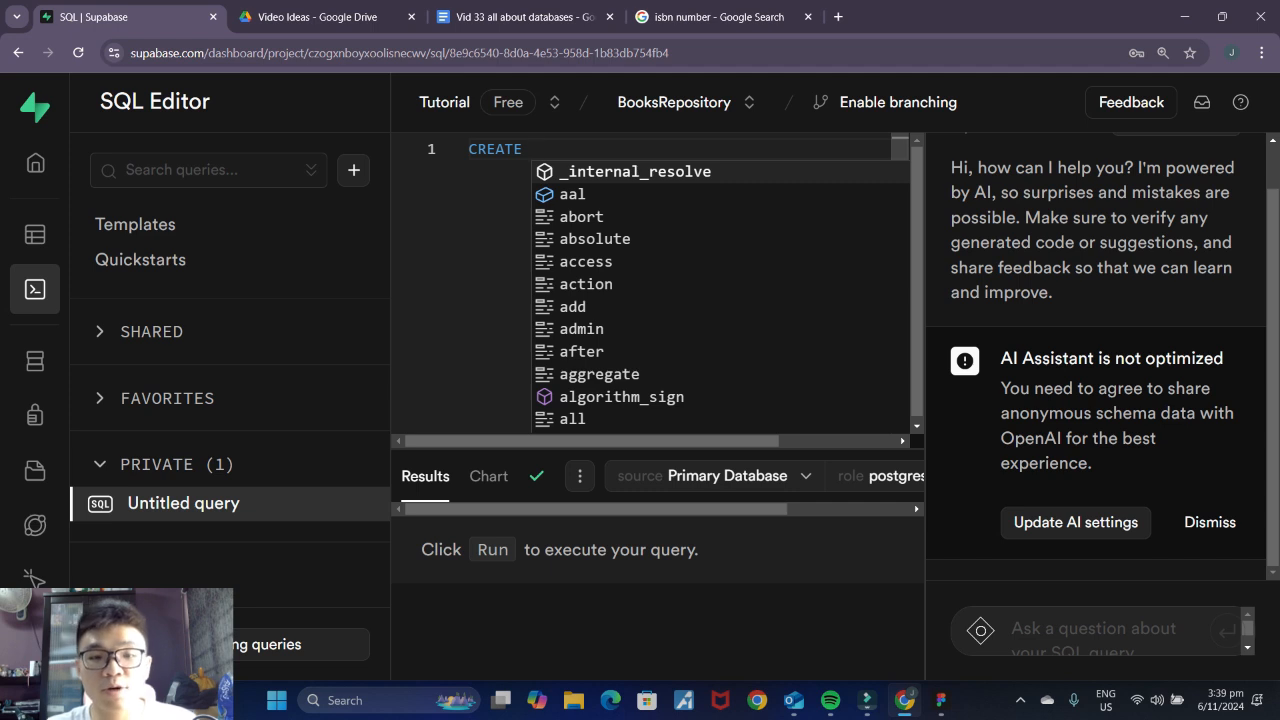
{"action": "type", "text": "VIEW "}
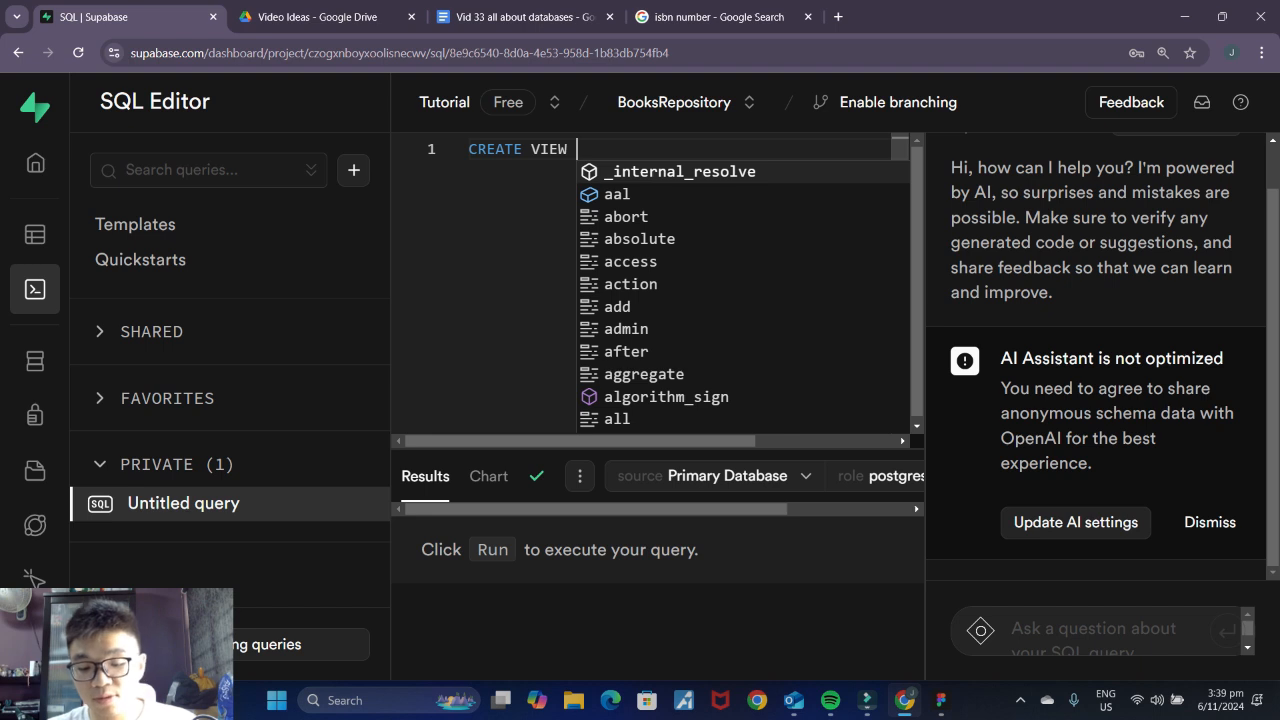
{"action": "type", "text": "Boo"}
{"action": "key", "text": "BackSpace"}
{"action": "key", "text": "BackSpace"}
{"action": "key", "text": "BackSpace"}
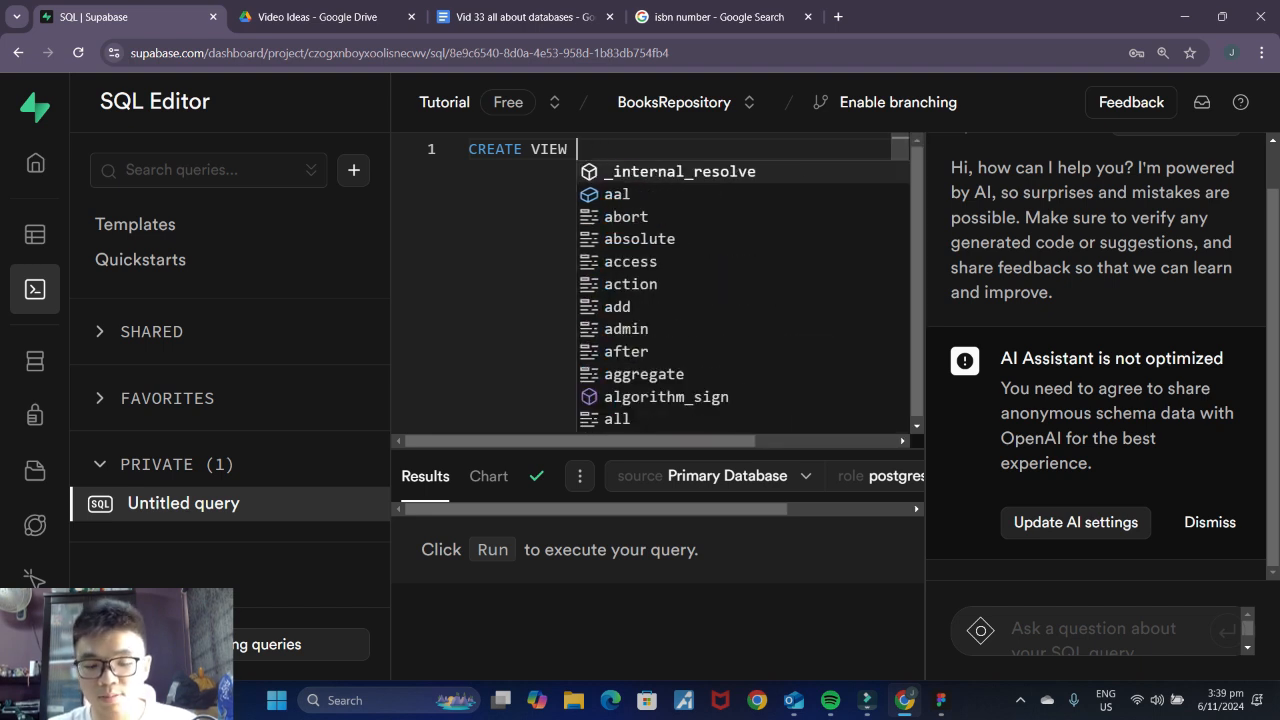
{"action": "type", "text": "books_ei"}
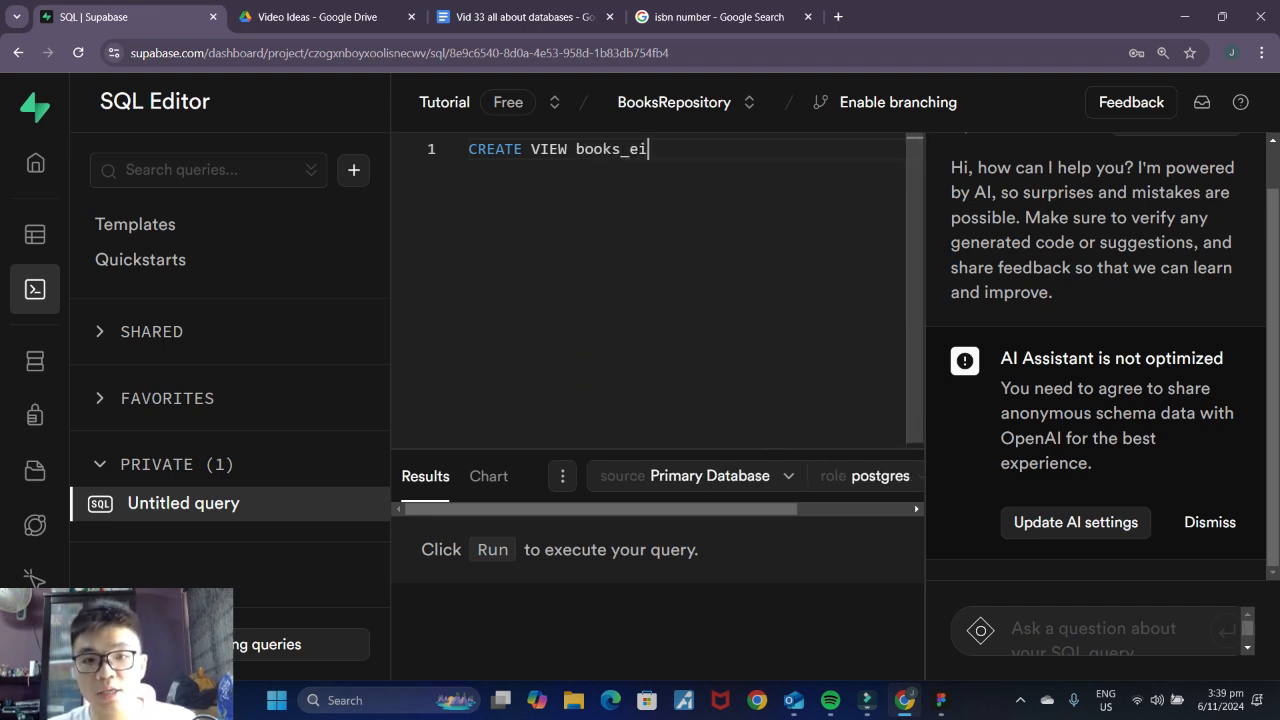
{"action": "key", "text": "BackSpace"}
{"action": "type", "text": "dition_view"}
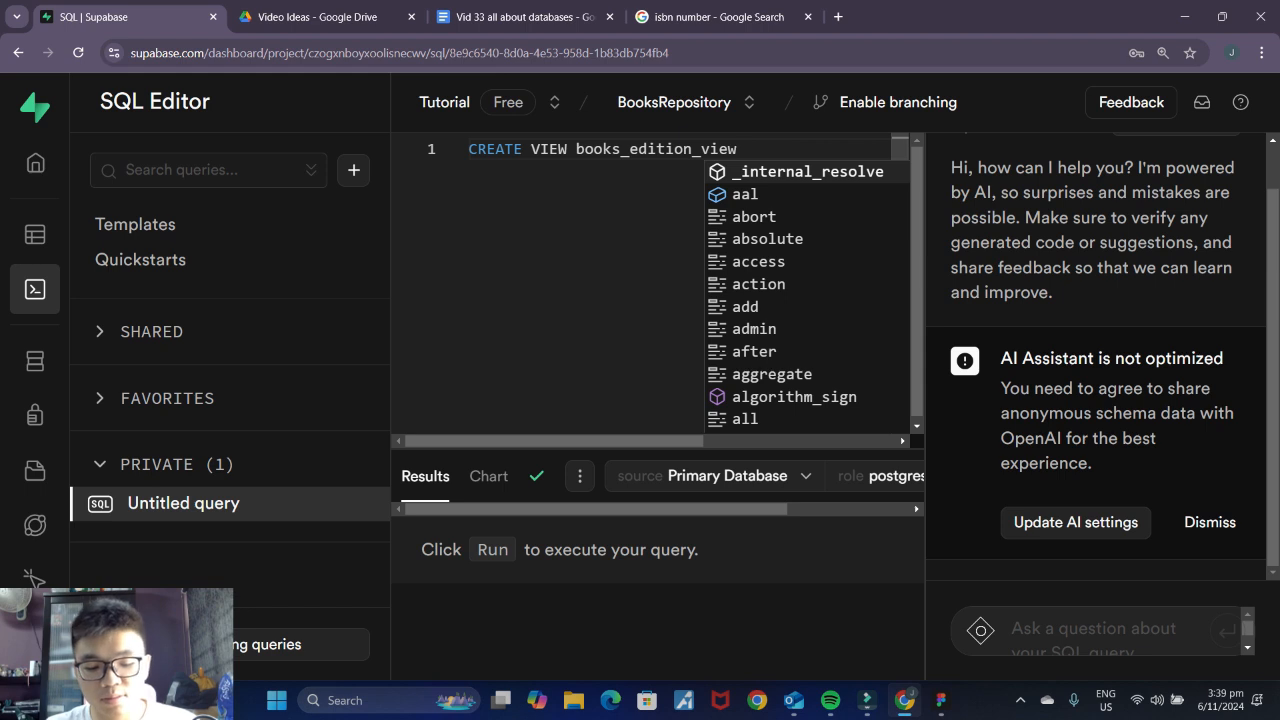
{"action": "key", "text": "Escape"}
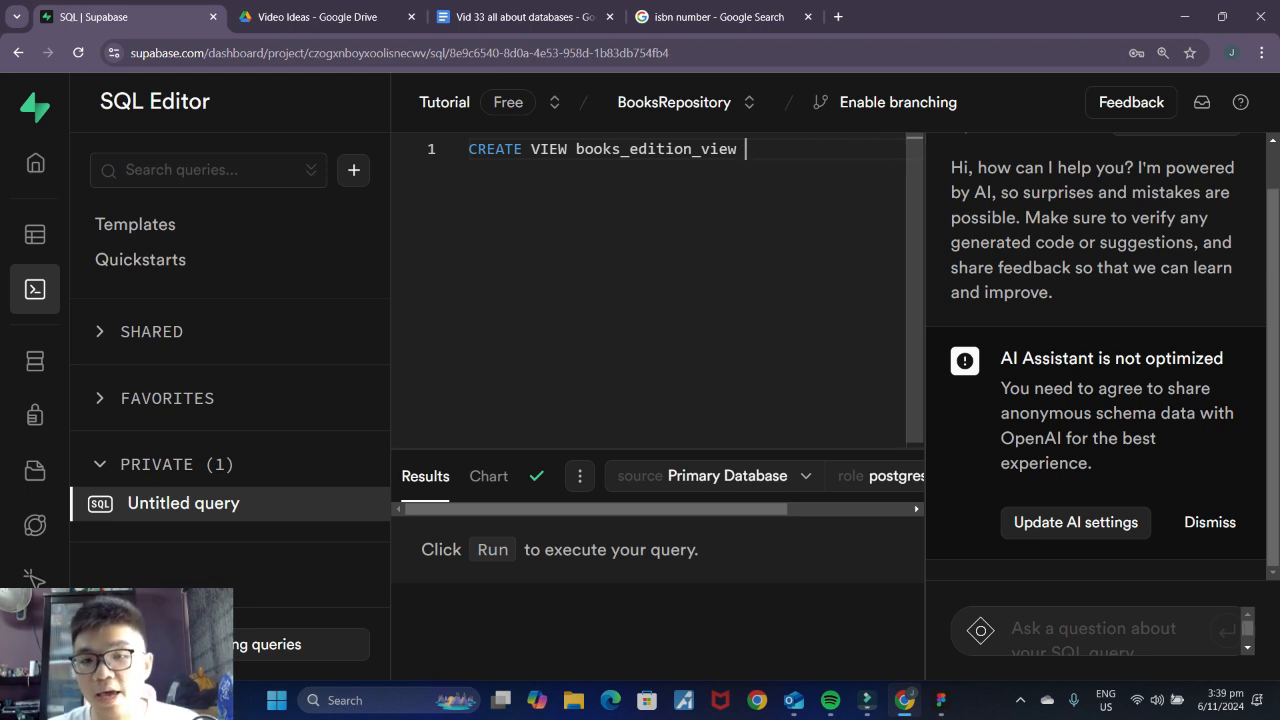
Step: Append the AS keyword to the view statement and start an indented line below it
{"action": "type", "text": "As"}
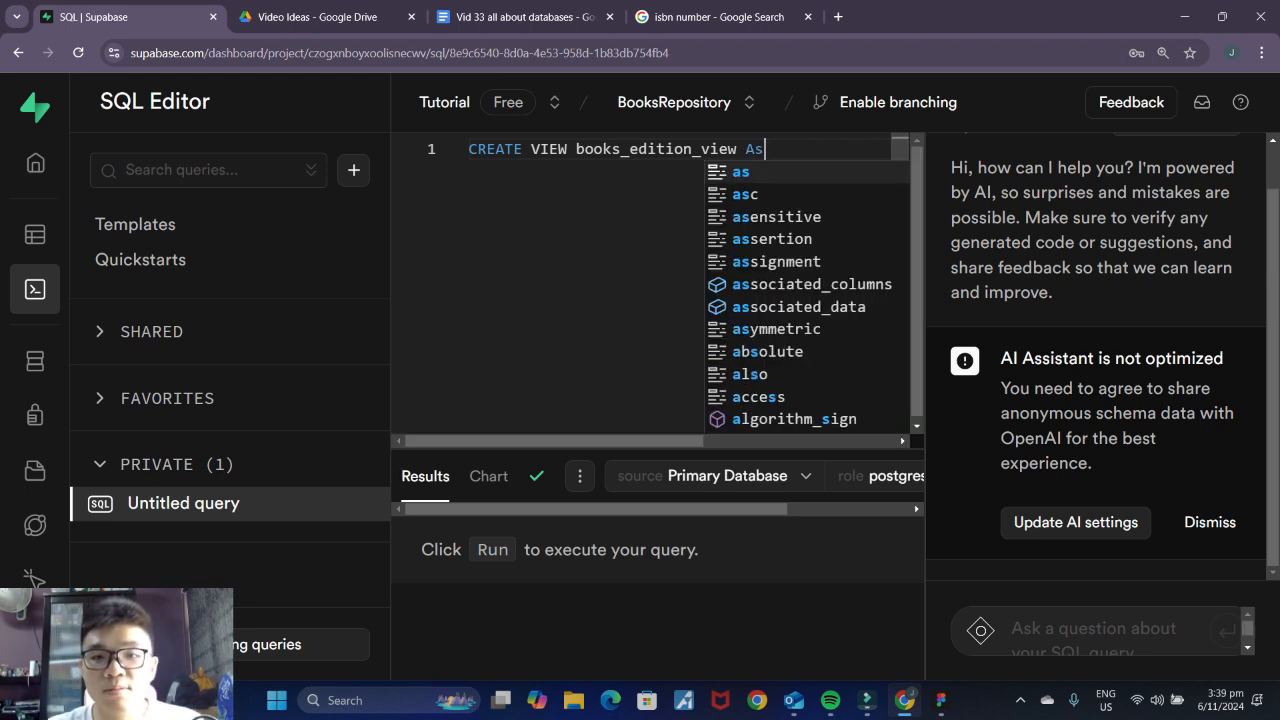
{"action": "key", "text": "BackSpace"}
{"action": "type", "text": "S"}
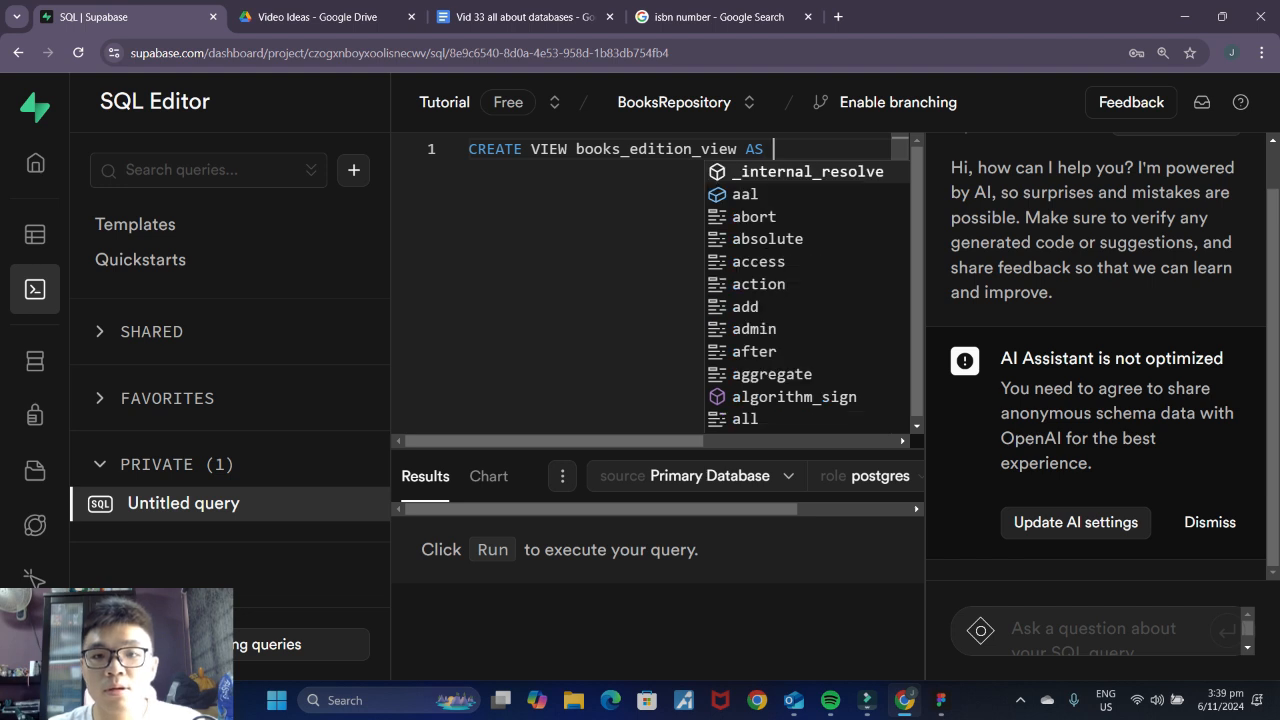
{"action": "key", "text": "Escape"}
{"action": "key", "text": "Return"}
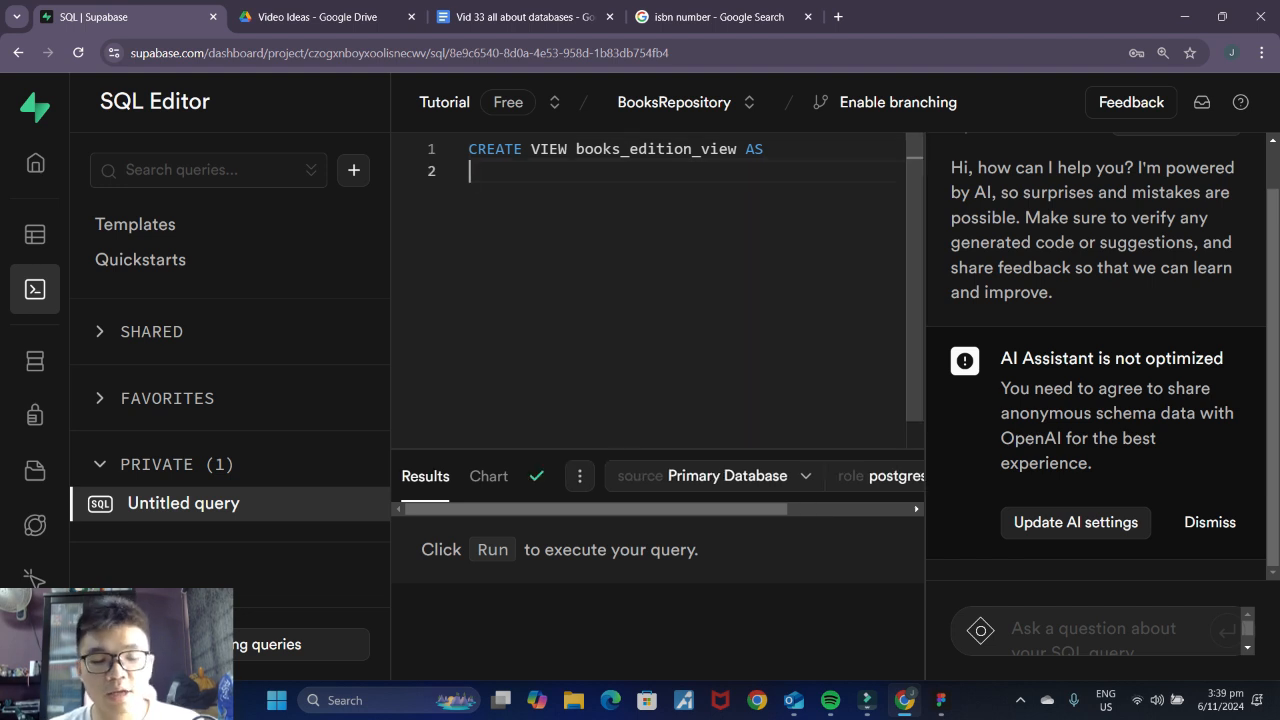
{"action": "key", "text": "Tab"}
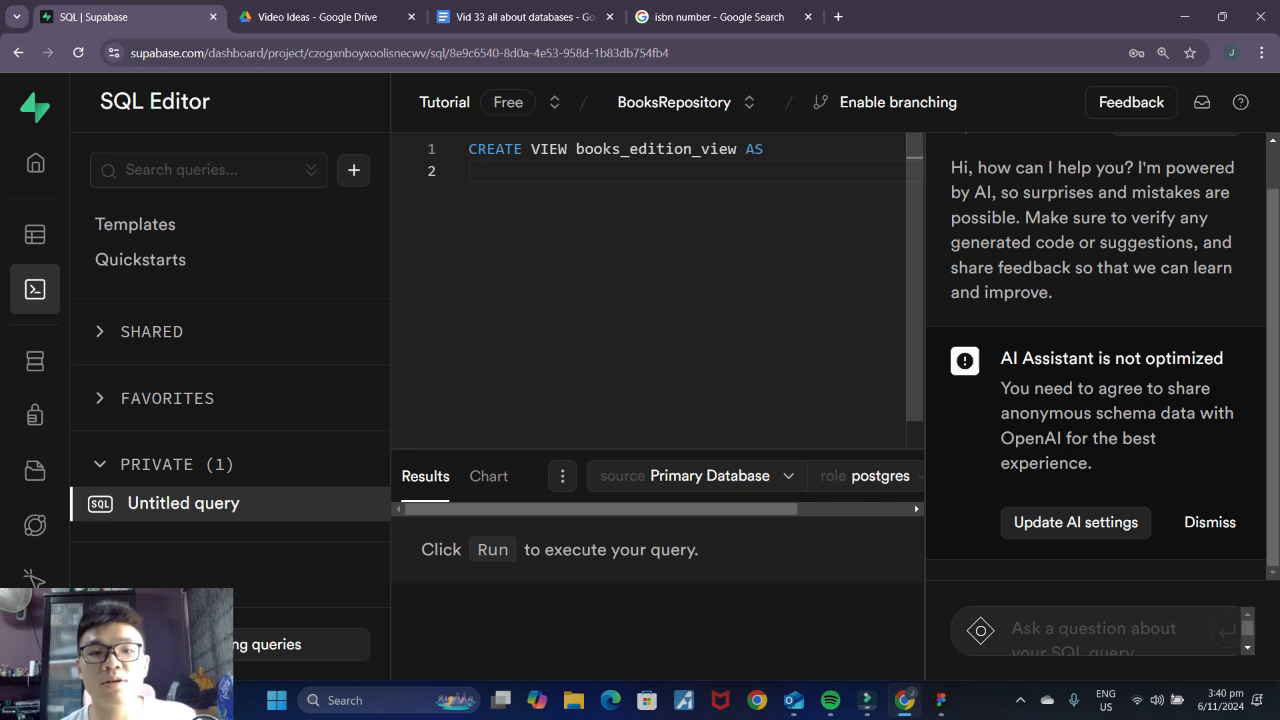
Step: Consult the Figma schema and finish the view's column list with editions.publish_date
{"action": "left_click", "coordinate": [941, 701]}
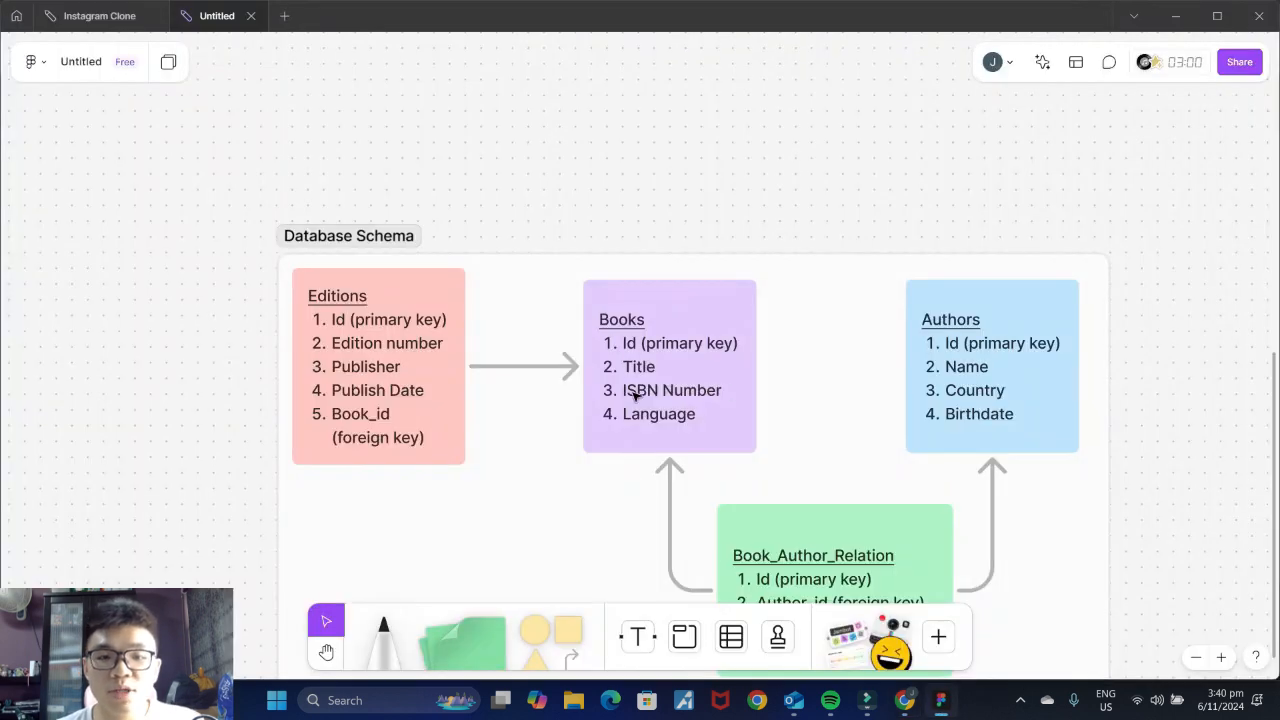
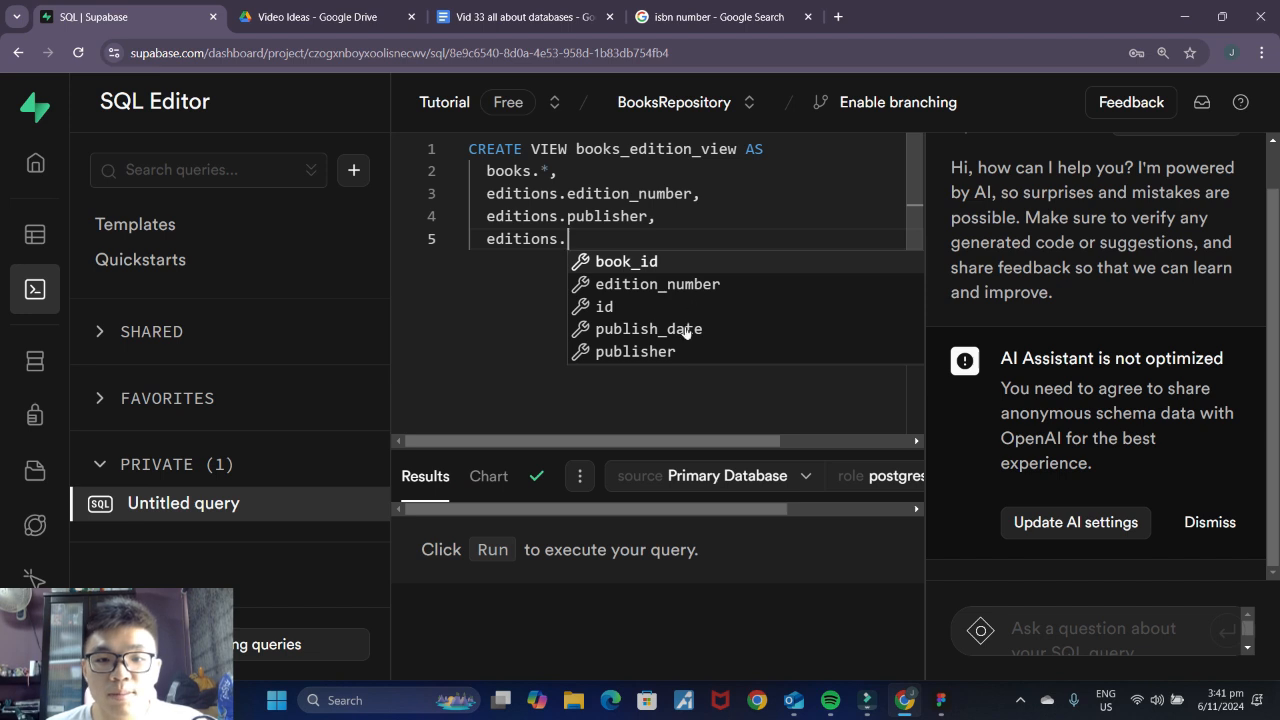
{"action": "left_click", "coordinate": [686, 328]}
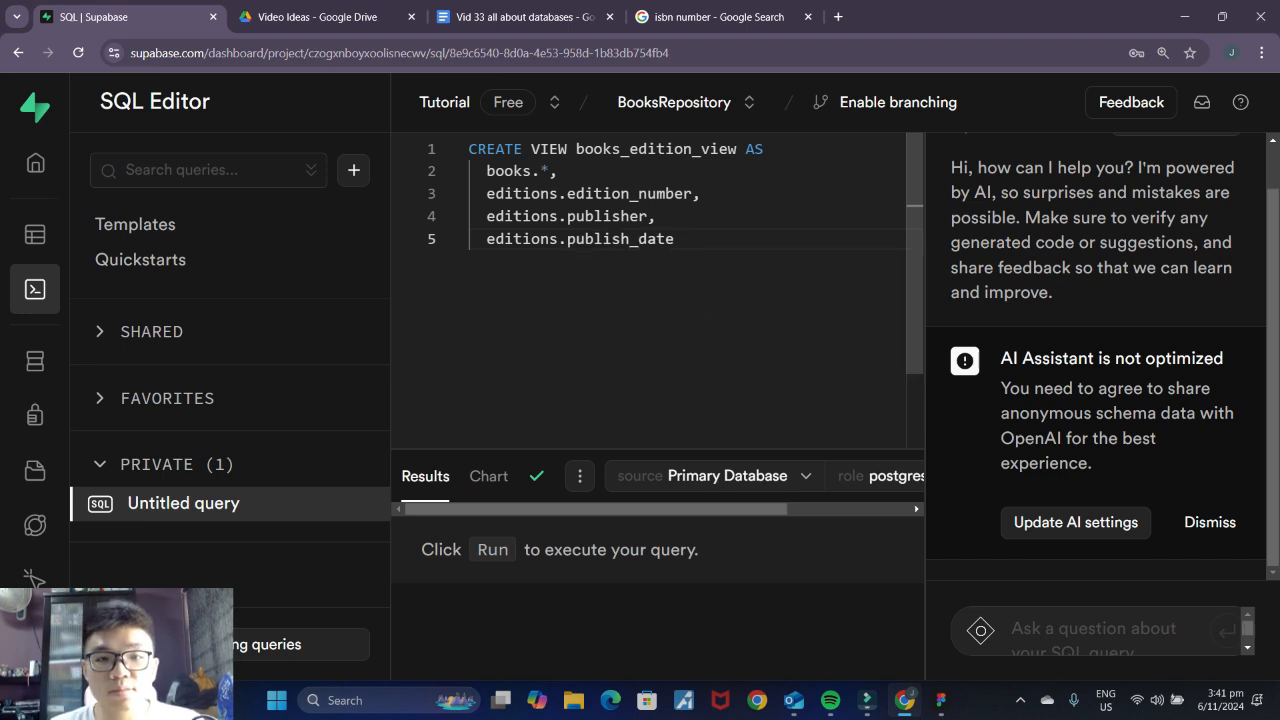
{"action": "key", "text": "Return"}
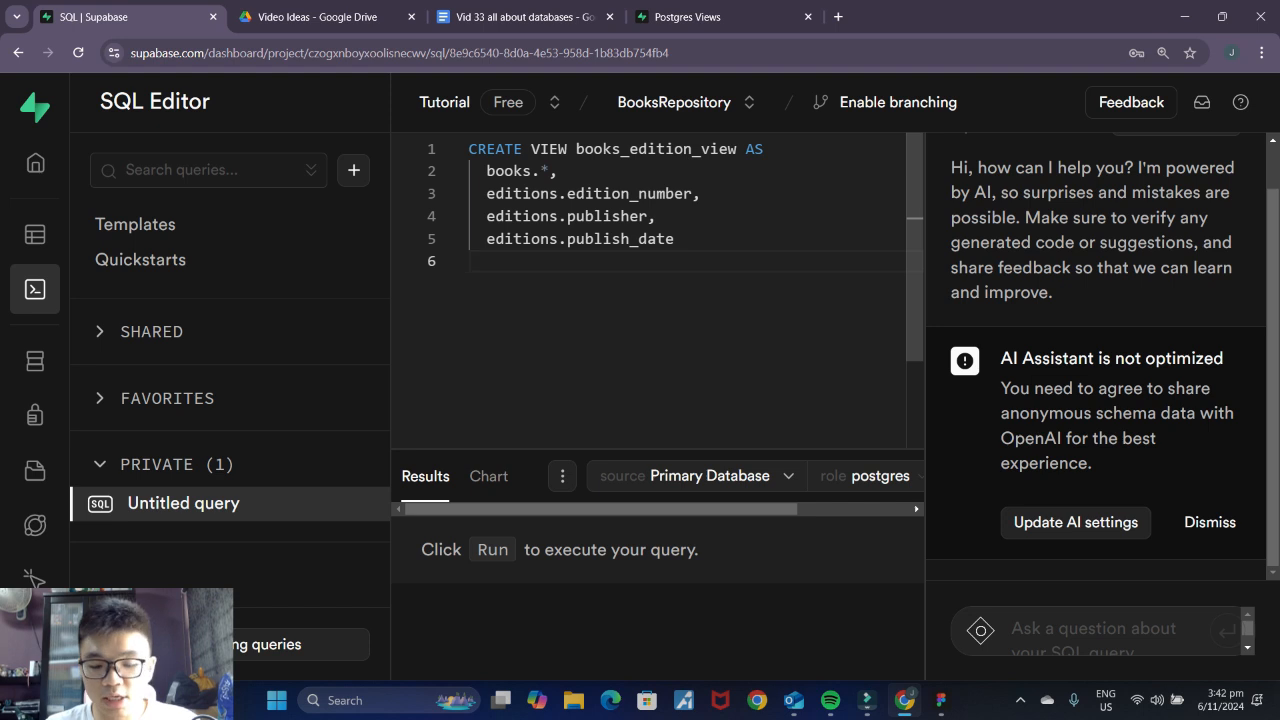
Step: Add a FROM books clause below the view's column list and begin a JOIN editions line under it
{"action": "type", "text": "FROM"}
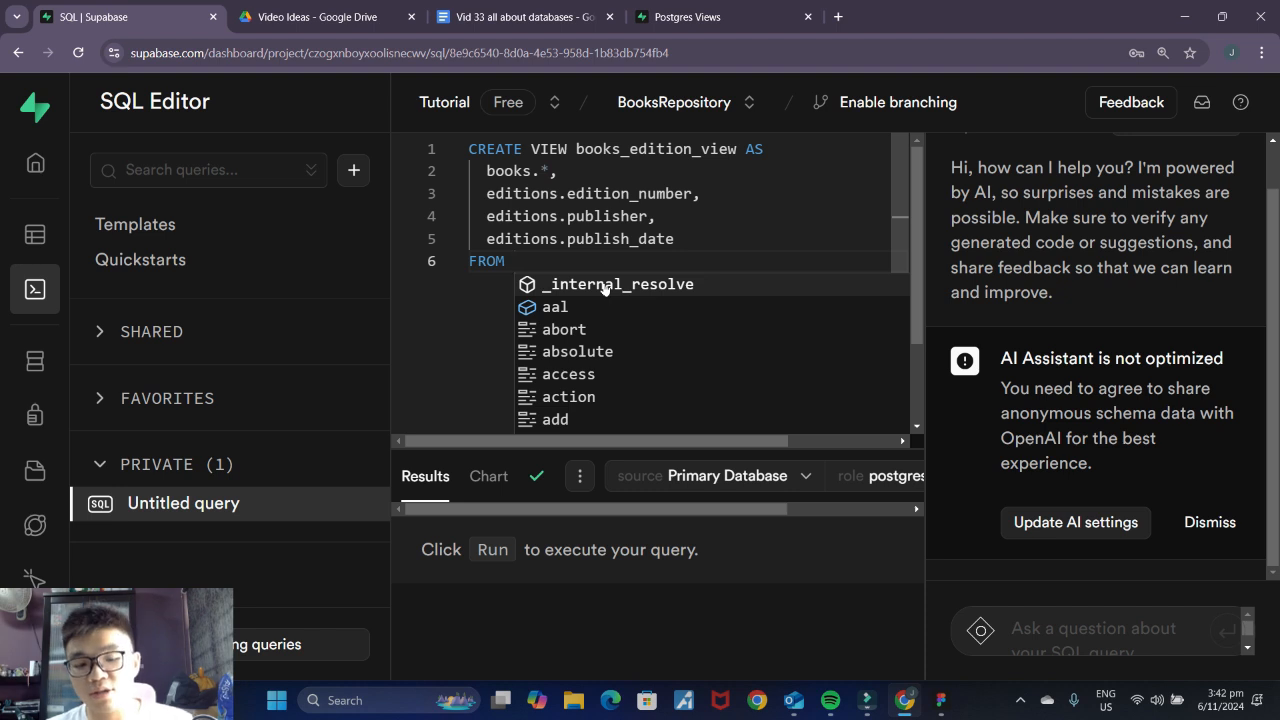
{"action": "type", "text": "books"}
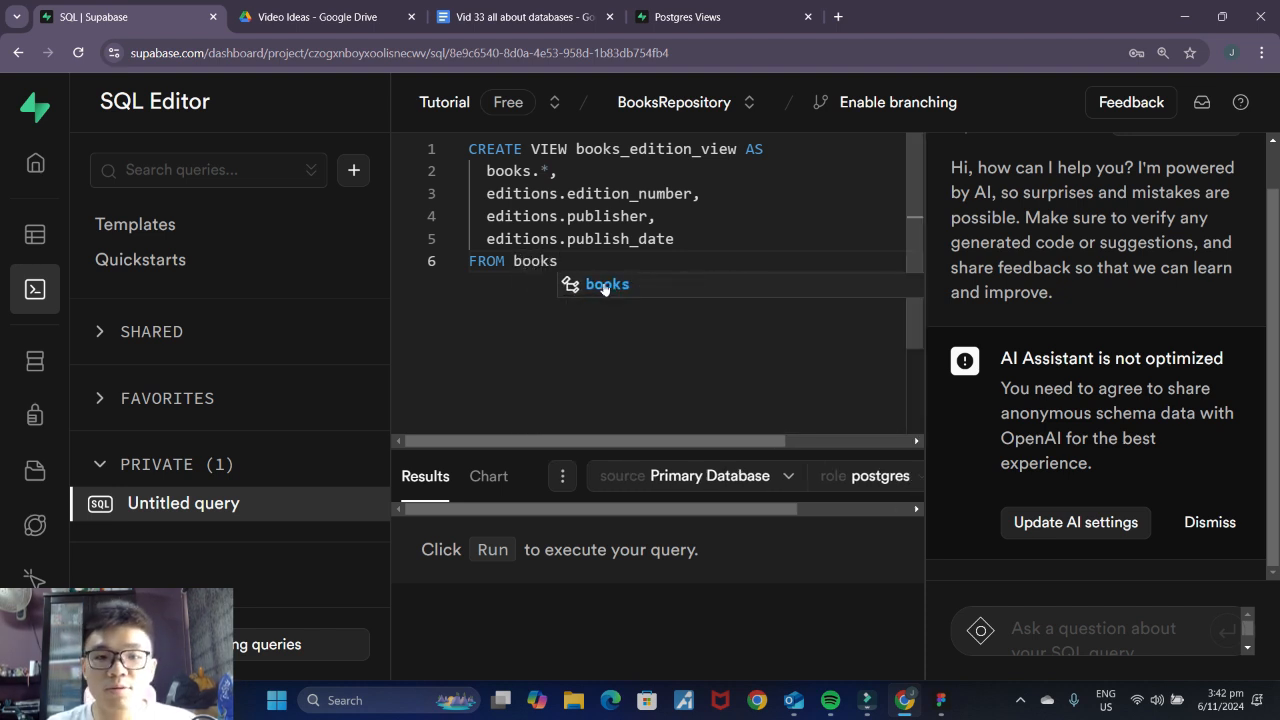
{"action": "key", "text": "Return"}
{"action": "key", "text": "Return"}
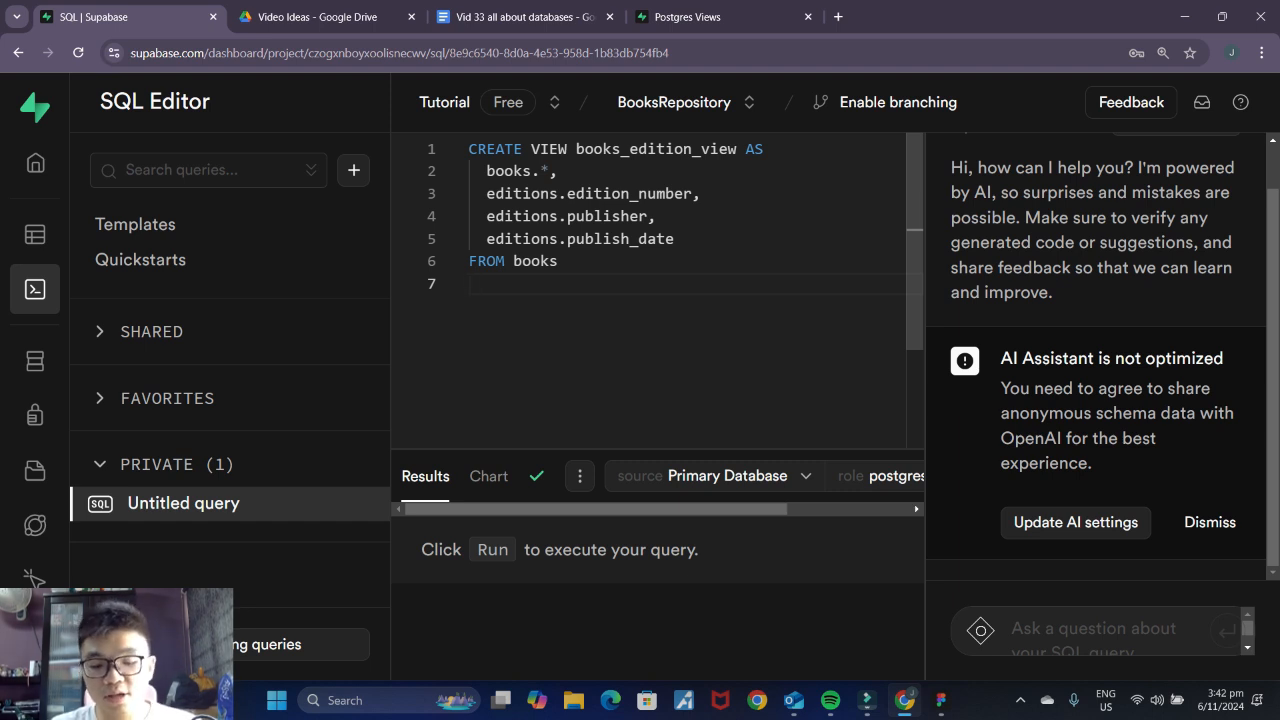
{"action": "type", "text": "JOIN "}
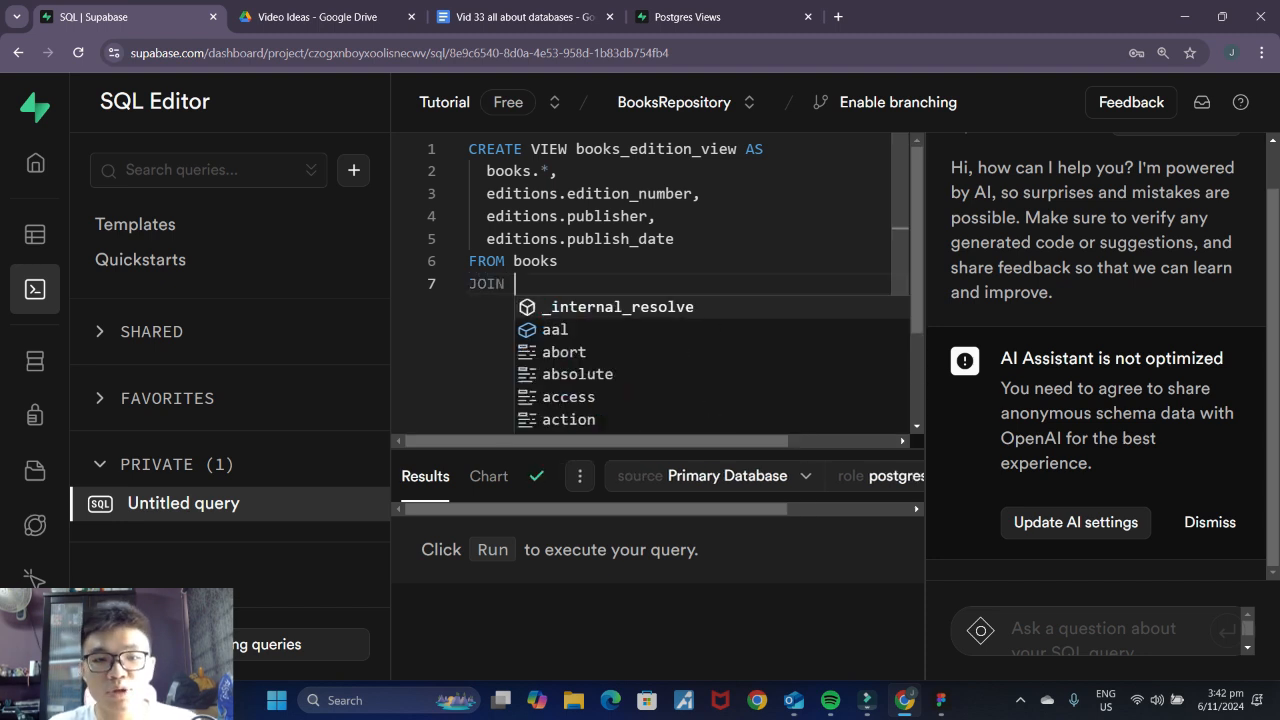
{"action": "type", "text": "edi"}
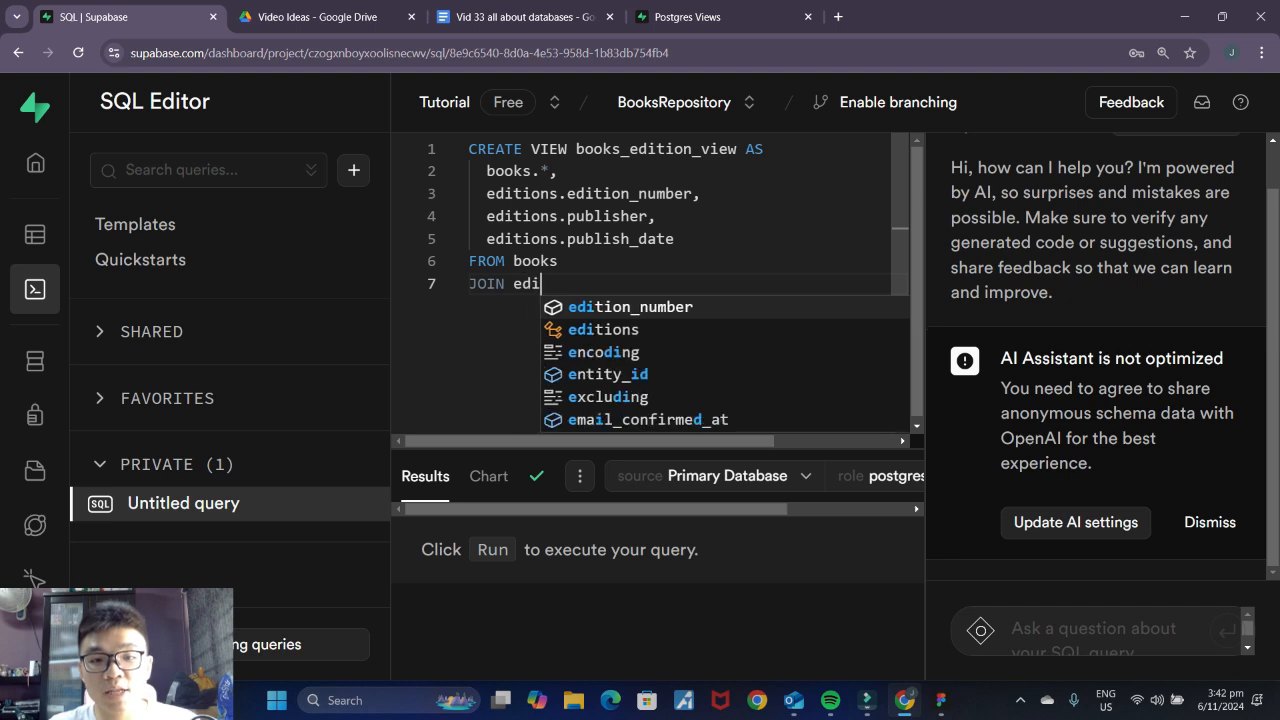
{"action": "type", "text": "tions"}
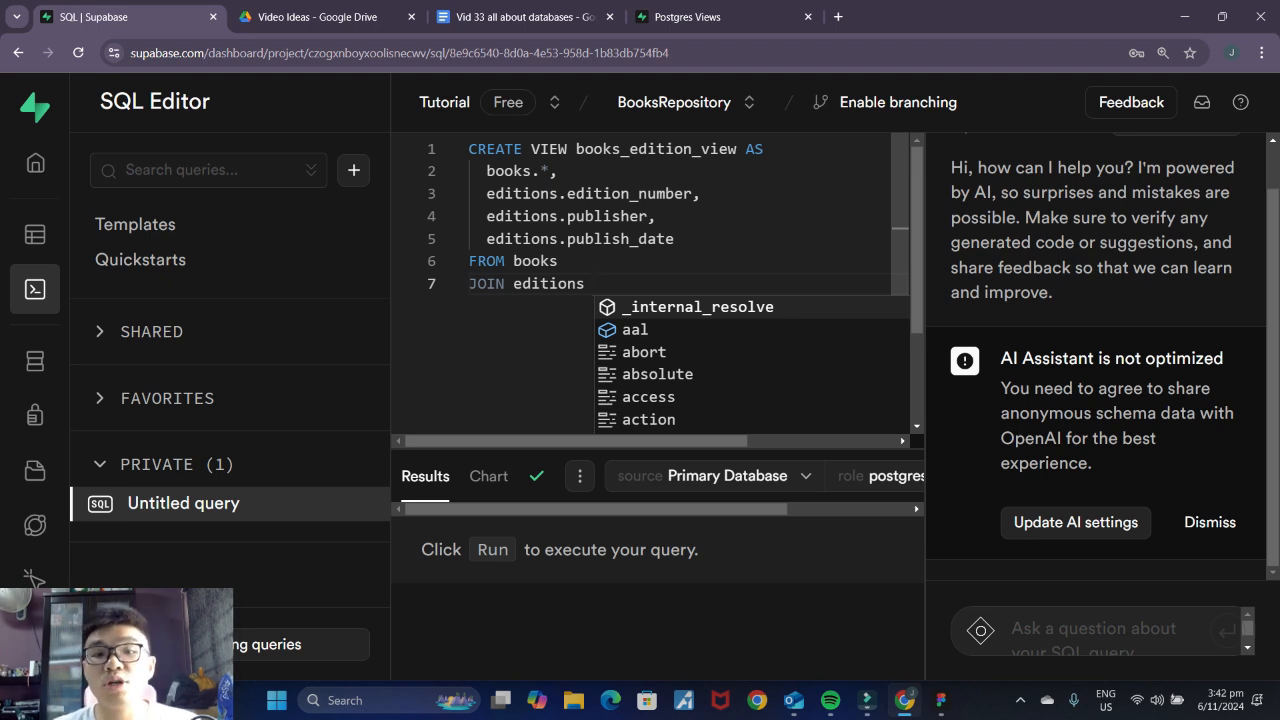
Step: Consult the Figma schema for the Editions Book_id foreign key and the Books Id primary key, and return to the Supabase query
{"action": "left_click", "coordinate": [940, 699]}
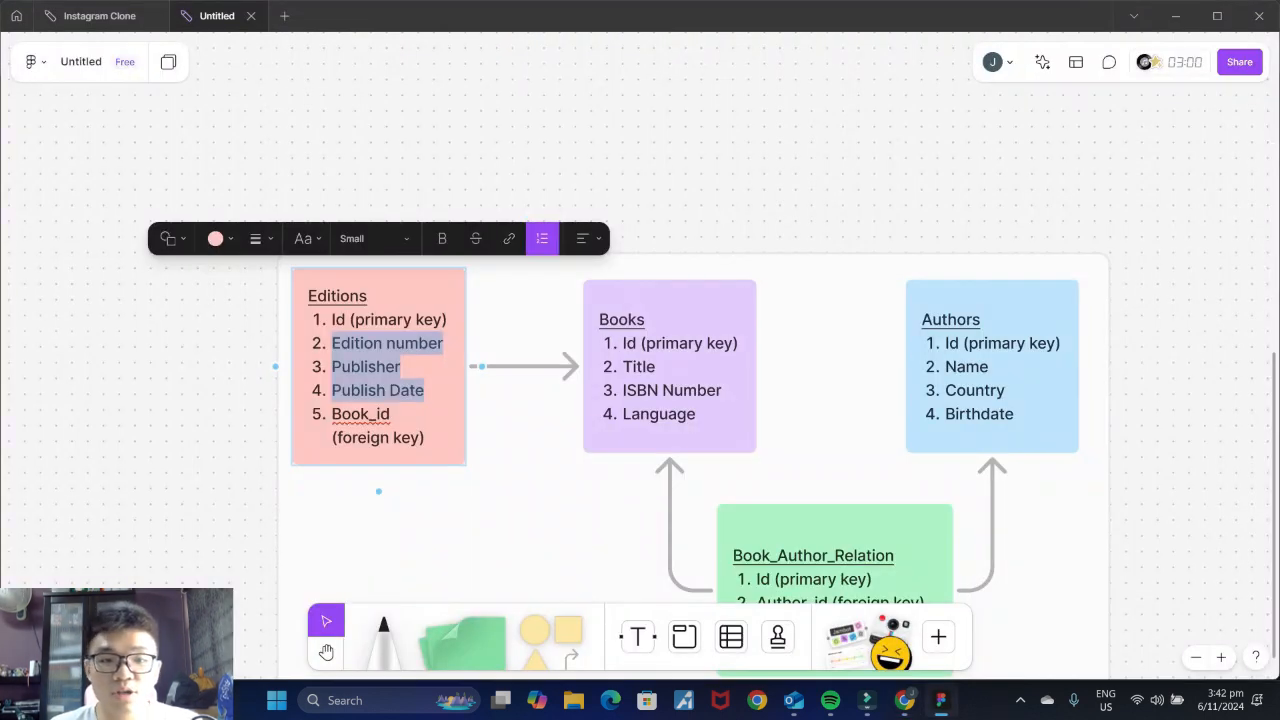
{"action": "left_click", "coordinate": [390, 414]}
{"action": "left_click_drag", "start_coordinate": [390, 414], "coordinate": [334, 414]}
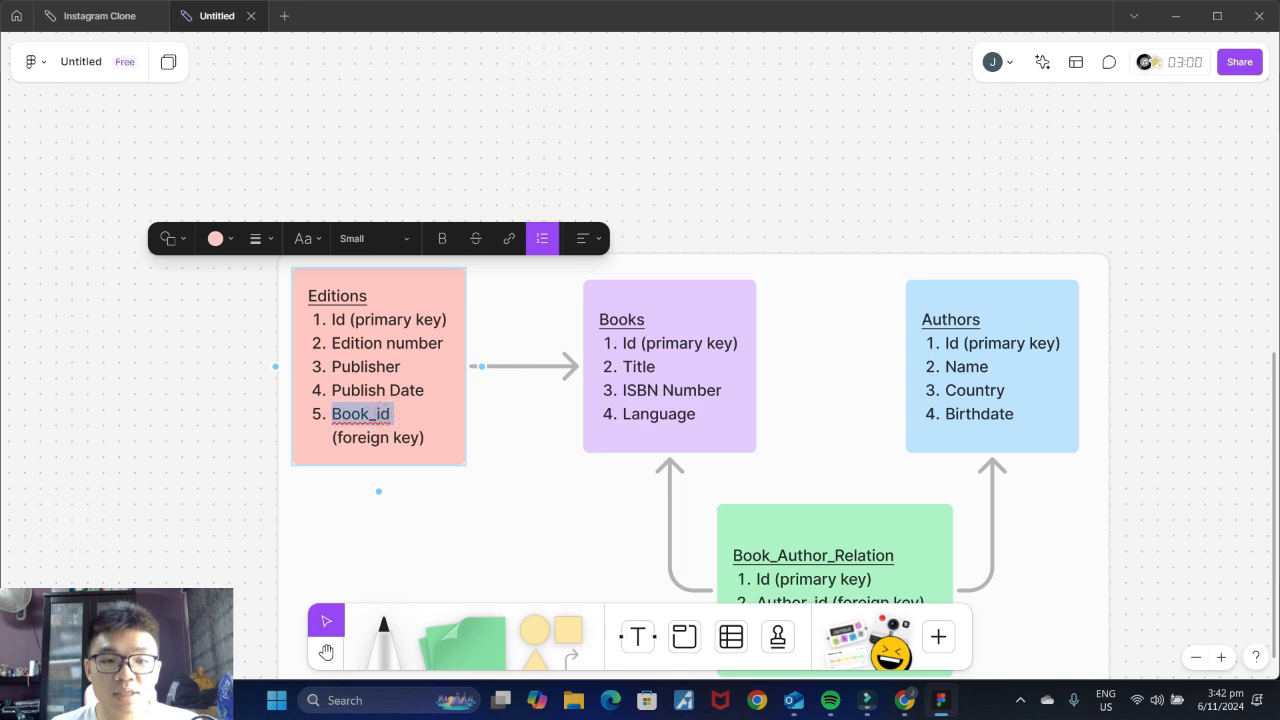
{"action": "left_click", "coordinate": [623, 343]}
{"action": "left_click_drag", "start_coordinate": [623, 343], "coordinate": [738, 343]}
{"action": "left_click", "coordinate": [909, 695]}
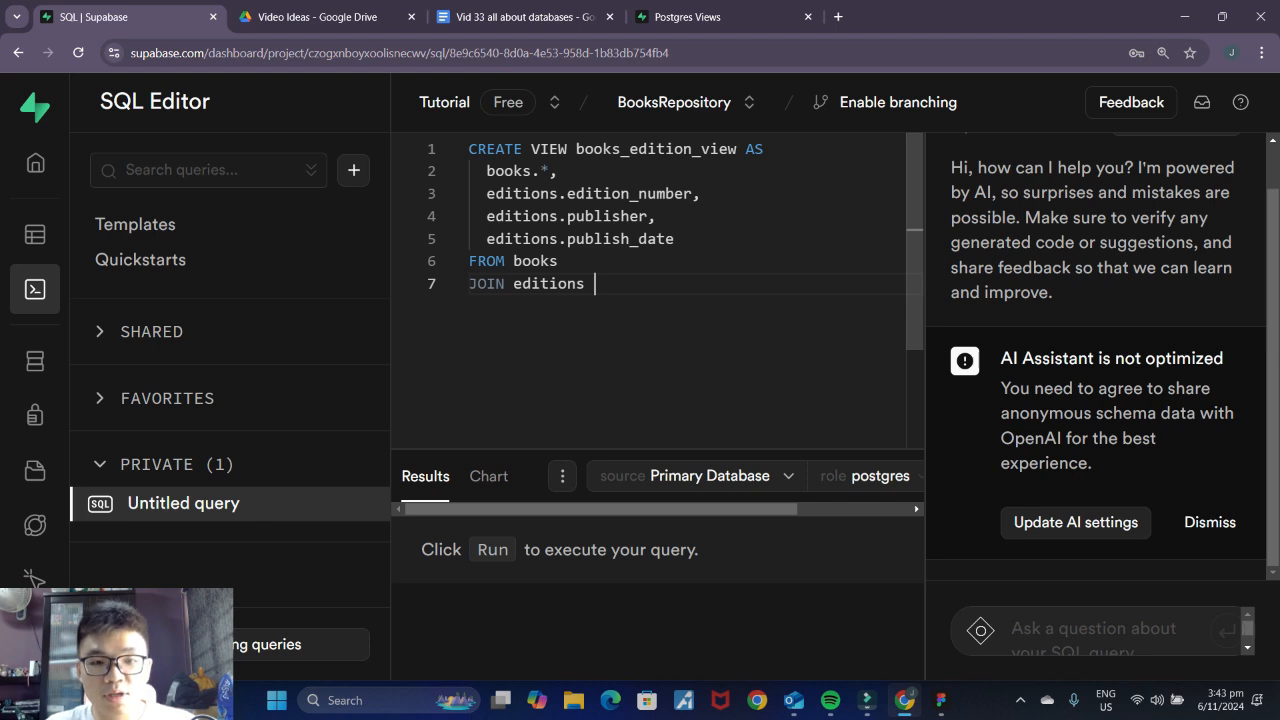
Step: Complete the join with the condition ON editions.book_id = books.id and end the statement with a semicolon
{"action": "type", "text": "ON "}
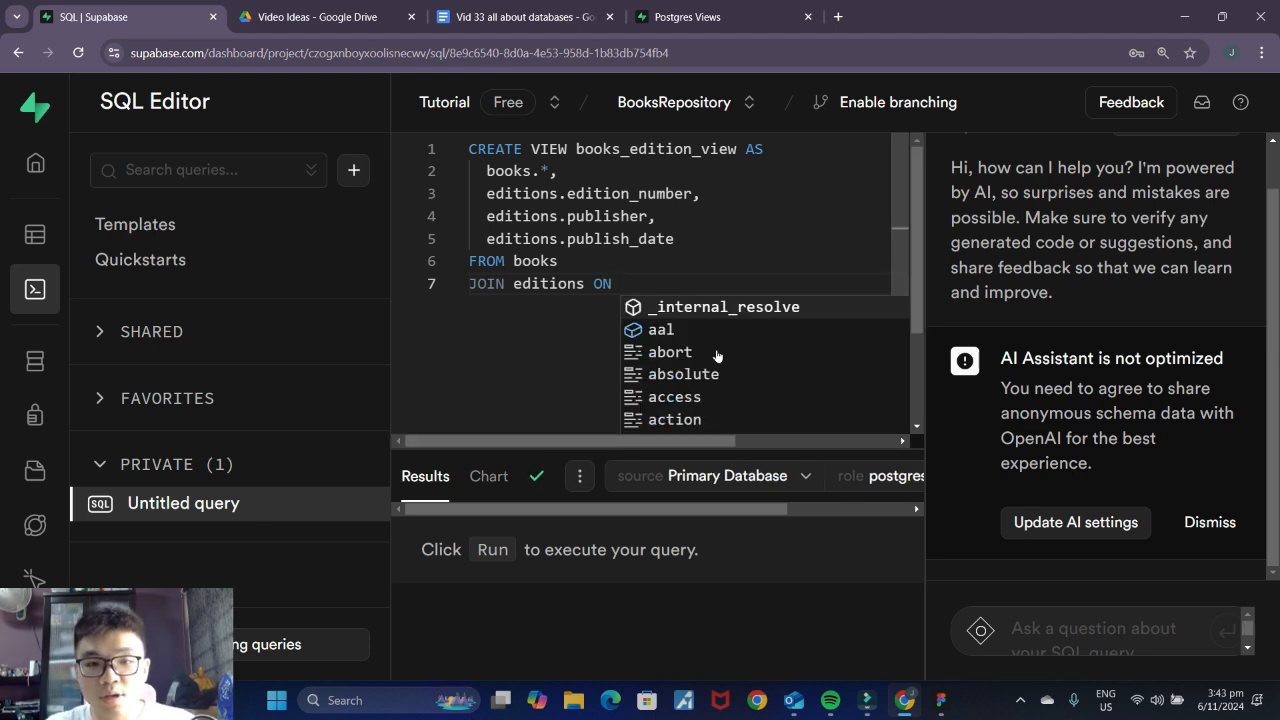
{"action": "type", "text": "editions"}
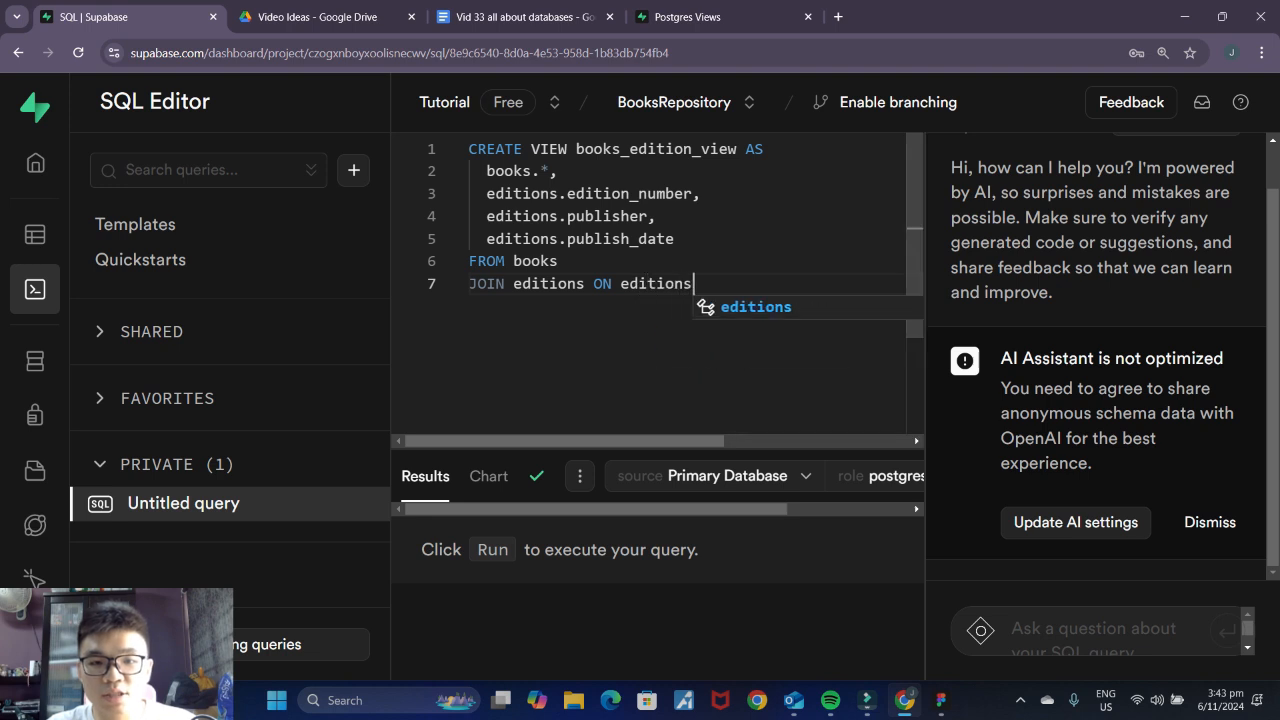
{"action": "type", "text": ".book"}
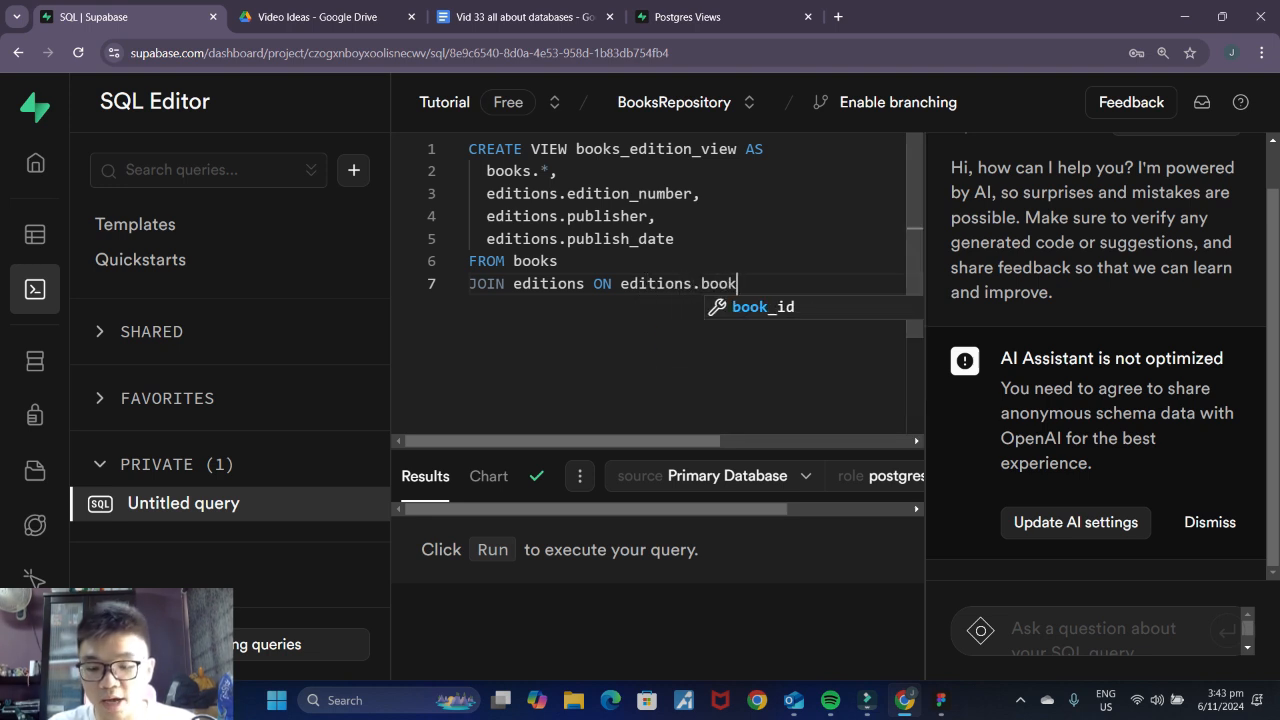
{"action": "type", "text": "_id = "}
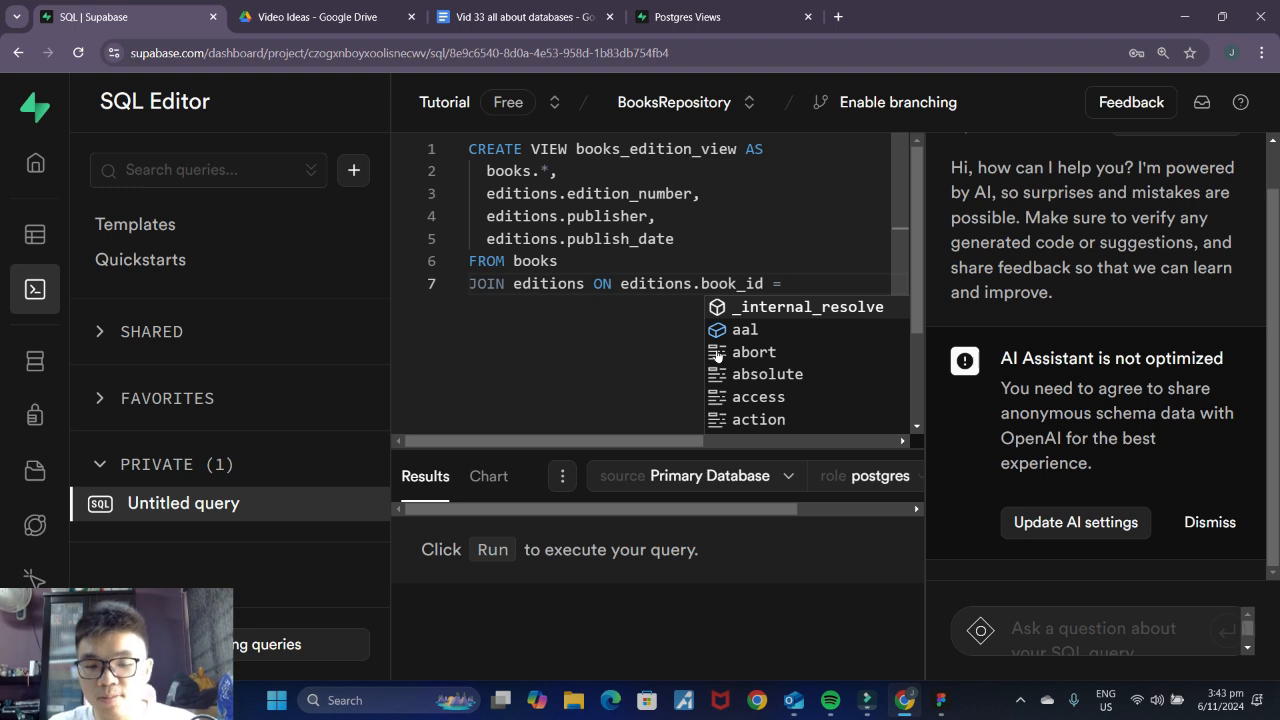
{"action": "type", "text": "books."}
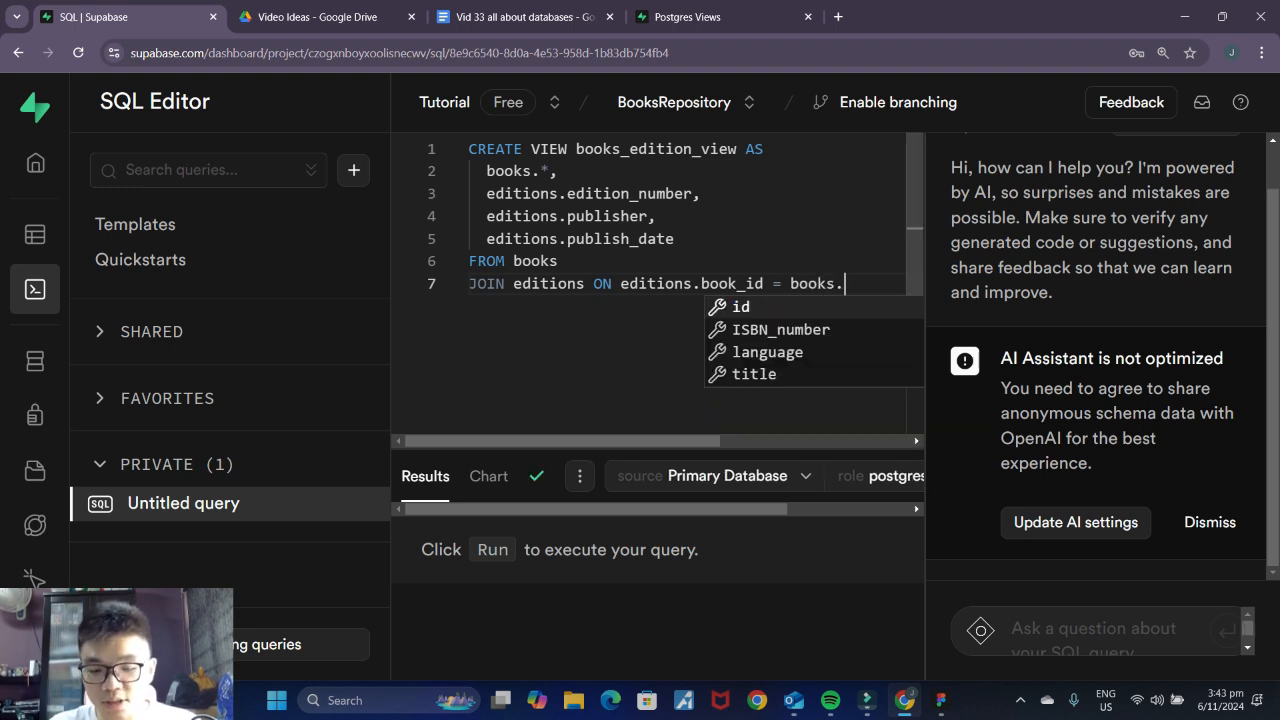
{"action": "type", "text": "id"}
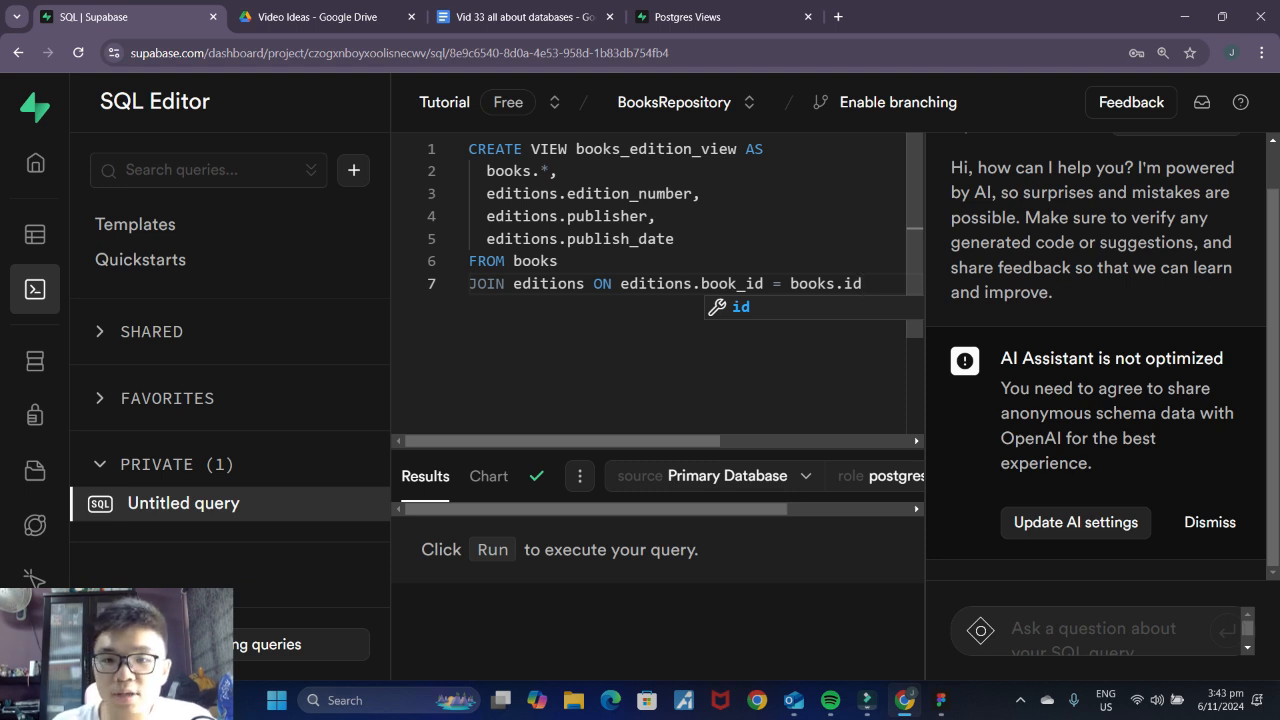
{"action": "type", "text": ";"}
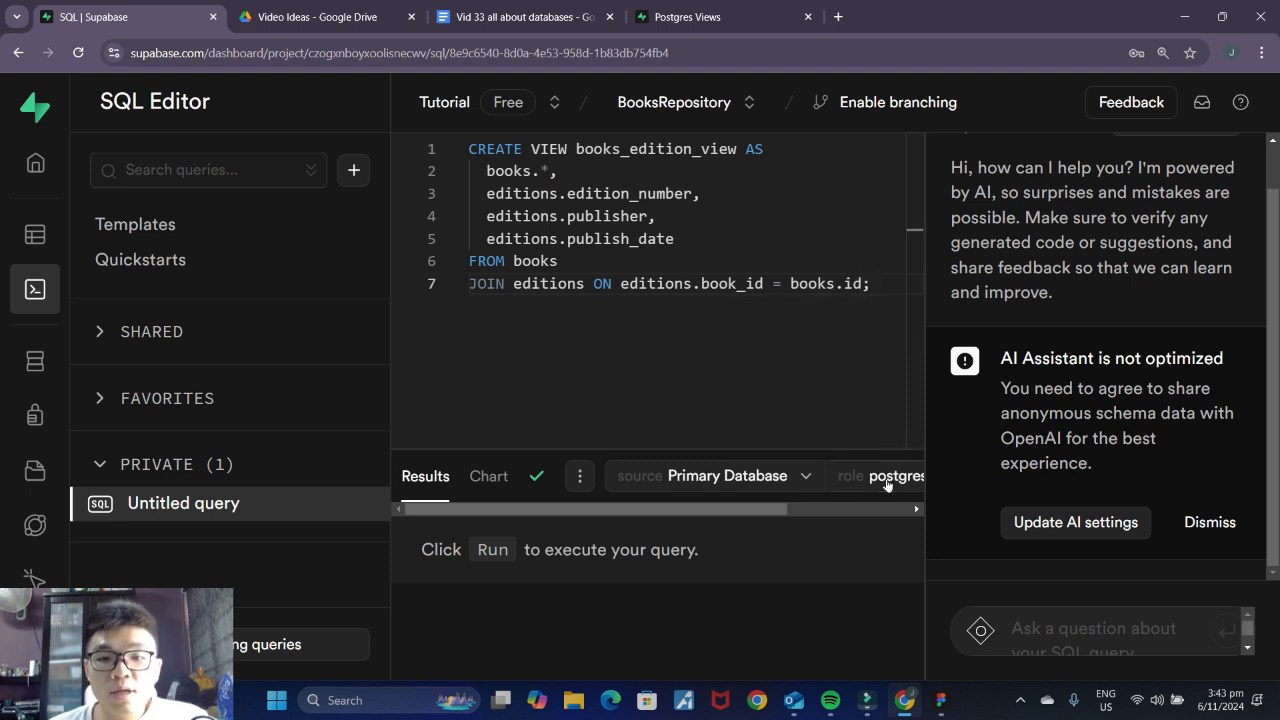
Step: Run the books_edition_view statement and examine the output against the books.* line
{"action": "left_click_drag", "start_coordinate": [741, 513], "coordinate": [851, 491]}
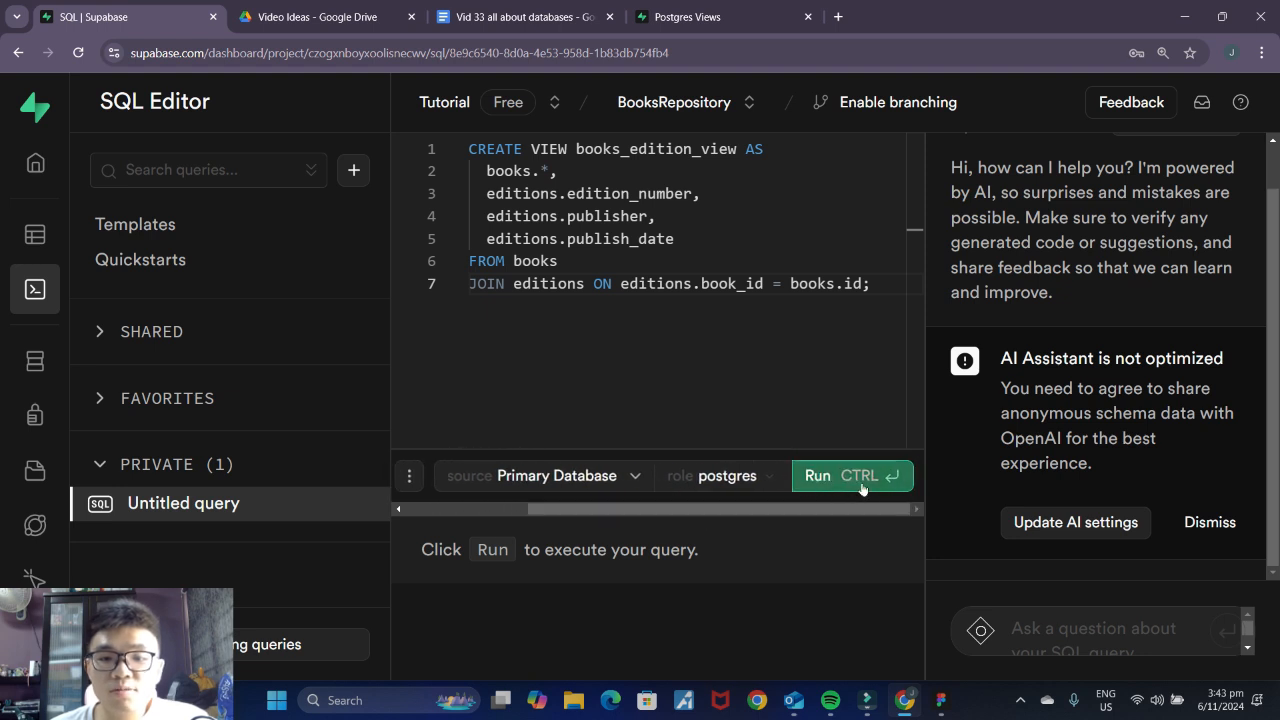
{"action": "left_click", "coordinate": [861, 487]}
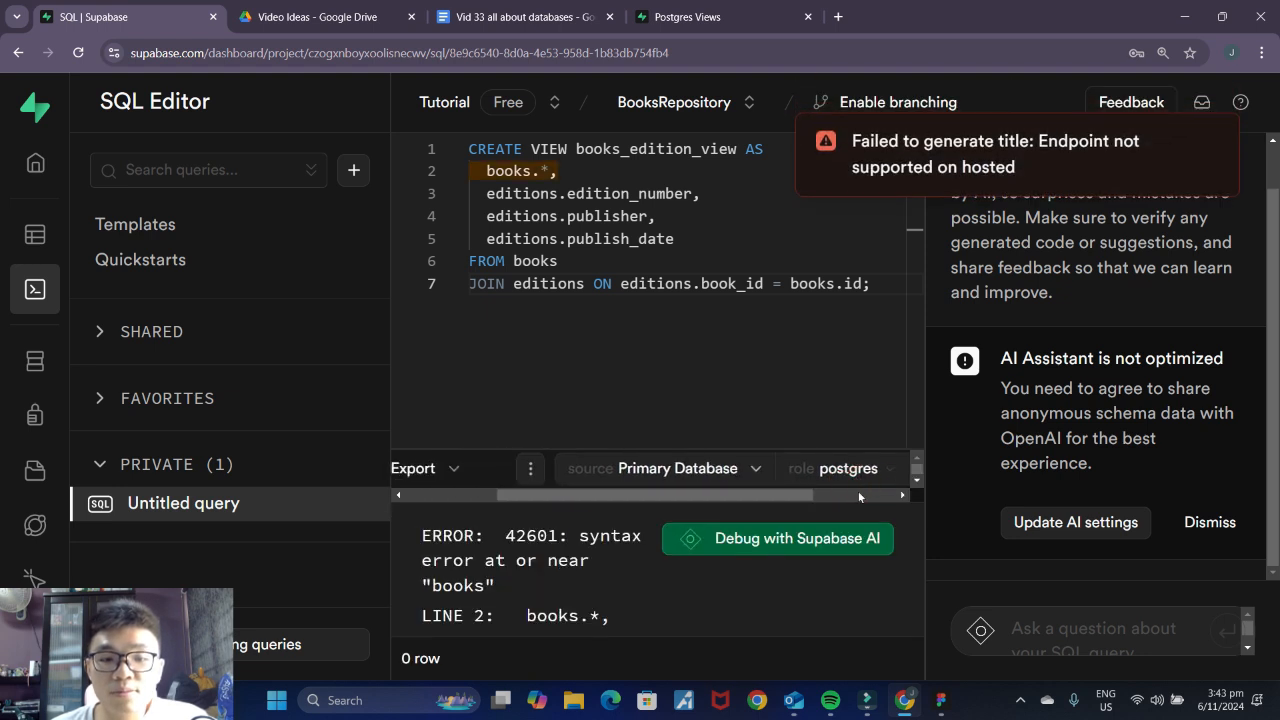
{"action": "left_click_drag", "start_coordinate": [778, 496], "coordinate": [941, 579]}
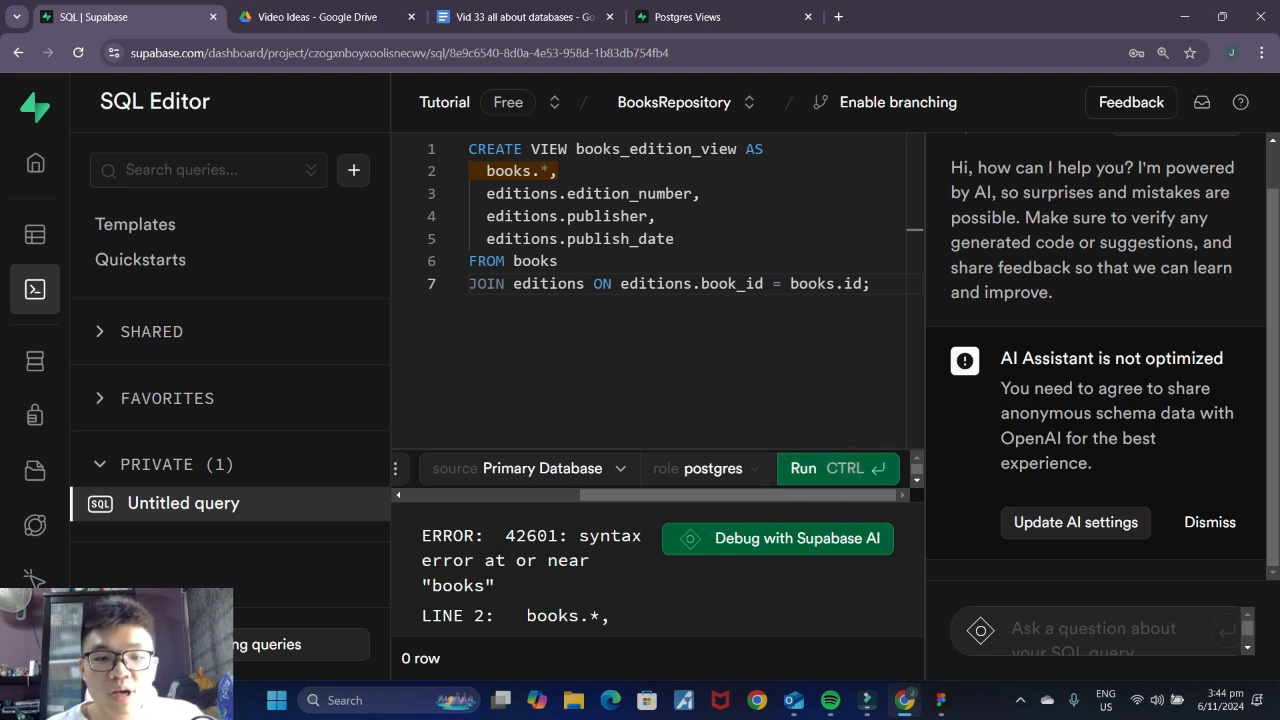
{"action": "left_click_drag", "start_coordinate": [422, 535], "coordinate": [612, 606]}
{"action": "left_click", "coordinate": [627, 603]}
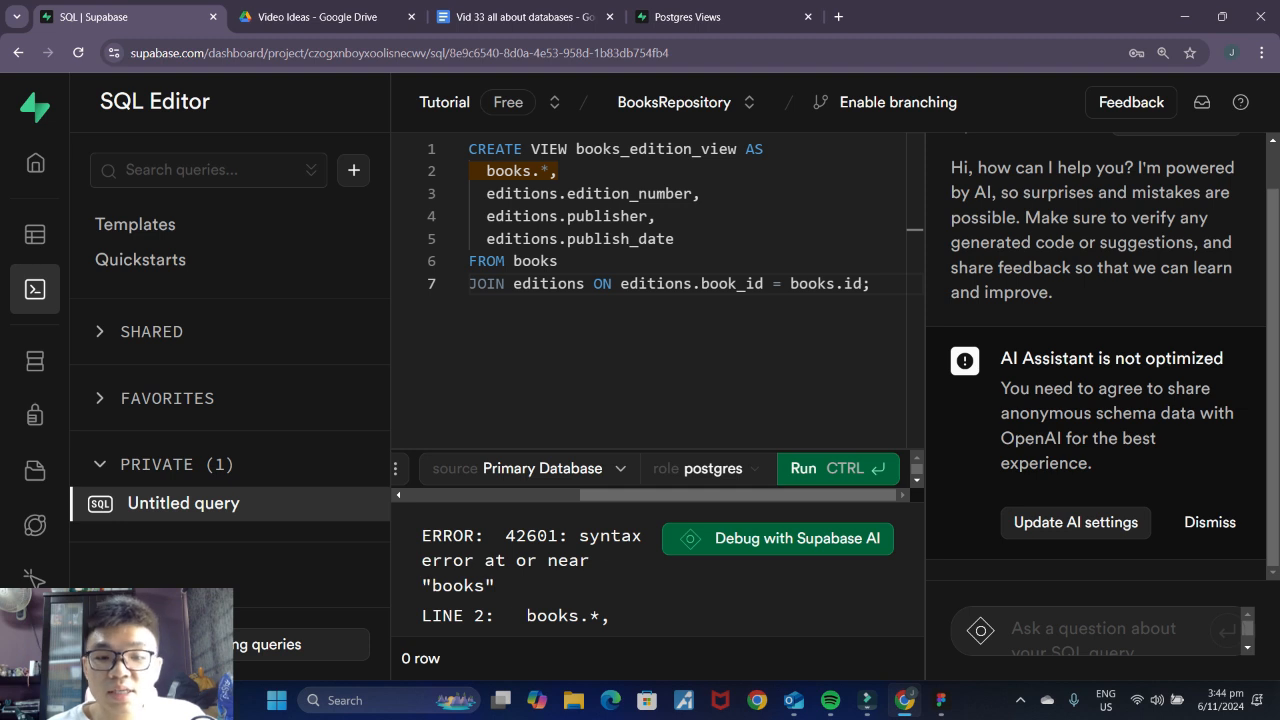
{"action": "left_click", "coordinate": [495, 171]}
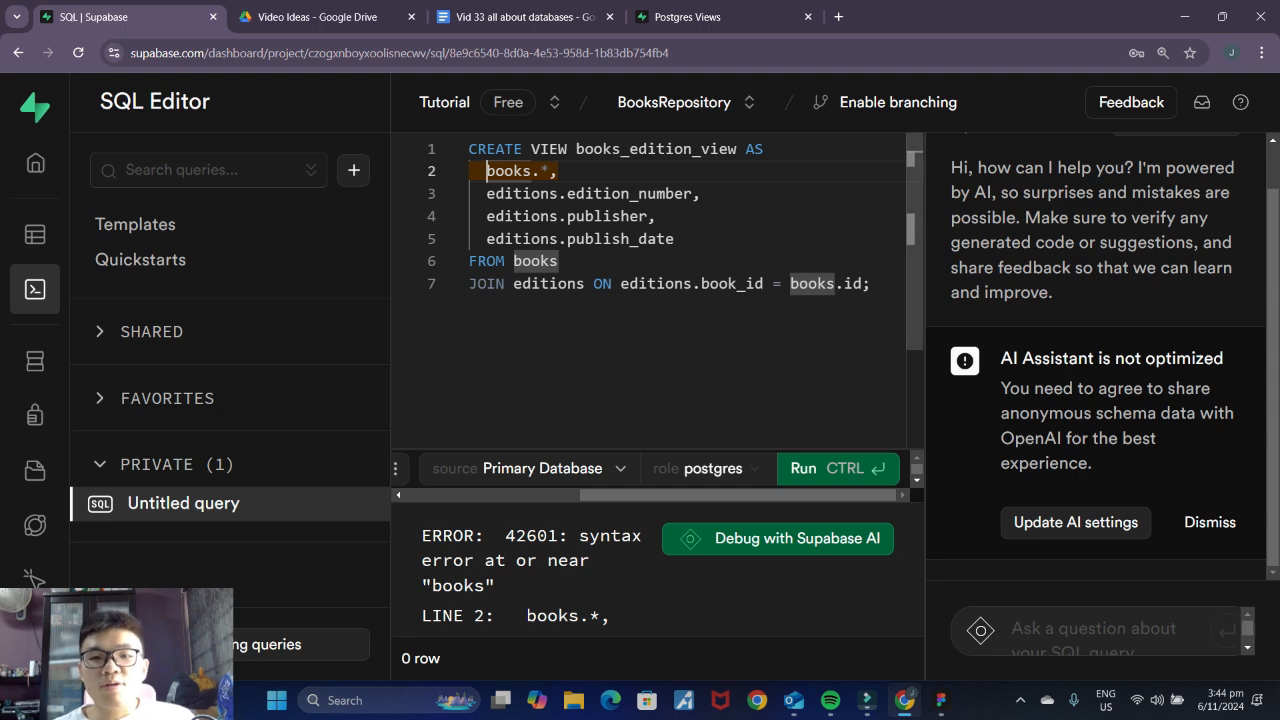
Step: Copy the entire CREATE VIEW statement and open ChatGPT in a new browser tab
{"action": "left_click_drag", "start_coordinate": [874, 286], "coordinate": [451, 150]}
{"action": "key", "text": "ctrl+c"}
{"action": "left_click", "coordinate": [838, 17]}
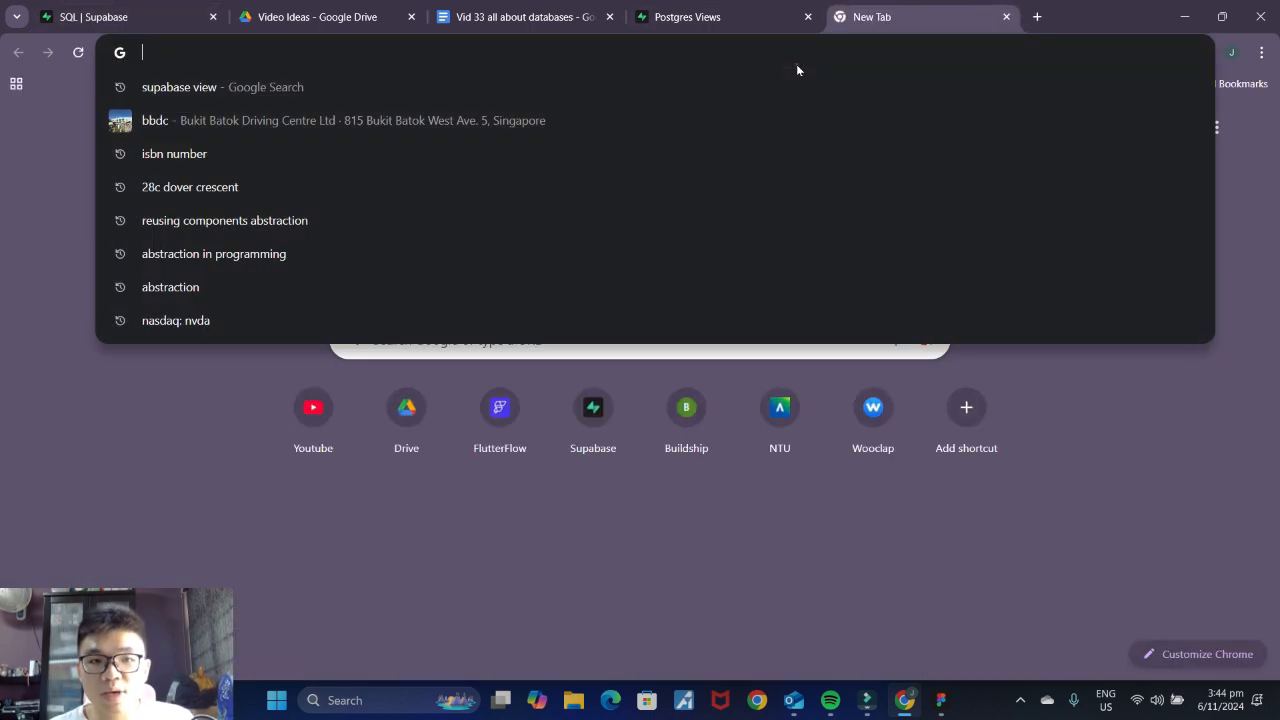
{"action": "type", "text": "chatgpt"}
{"action": "key", "text": "Return"}
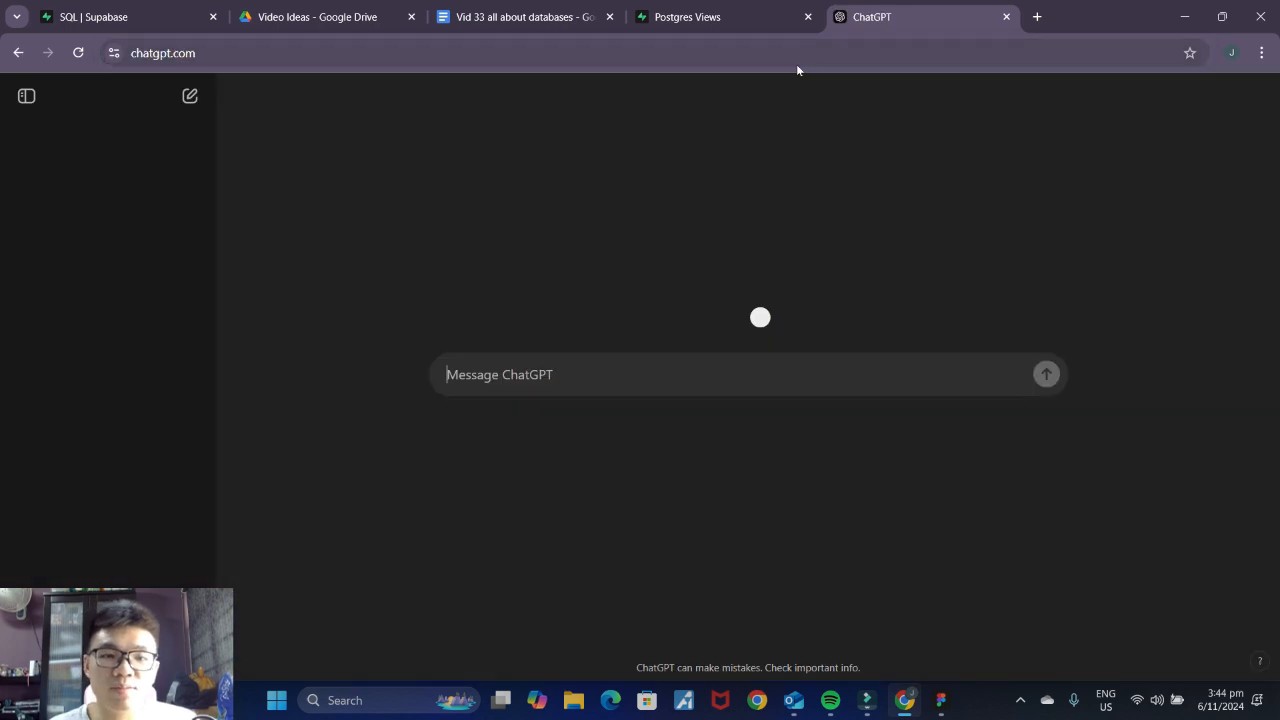
Step: Paste the copied CREATE VIEW statement into a new ChatGPT message and send it
{"action": "right_click", "coordinate": [650, 383]}
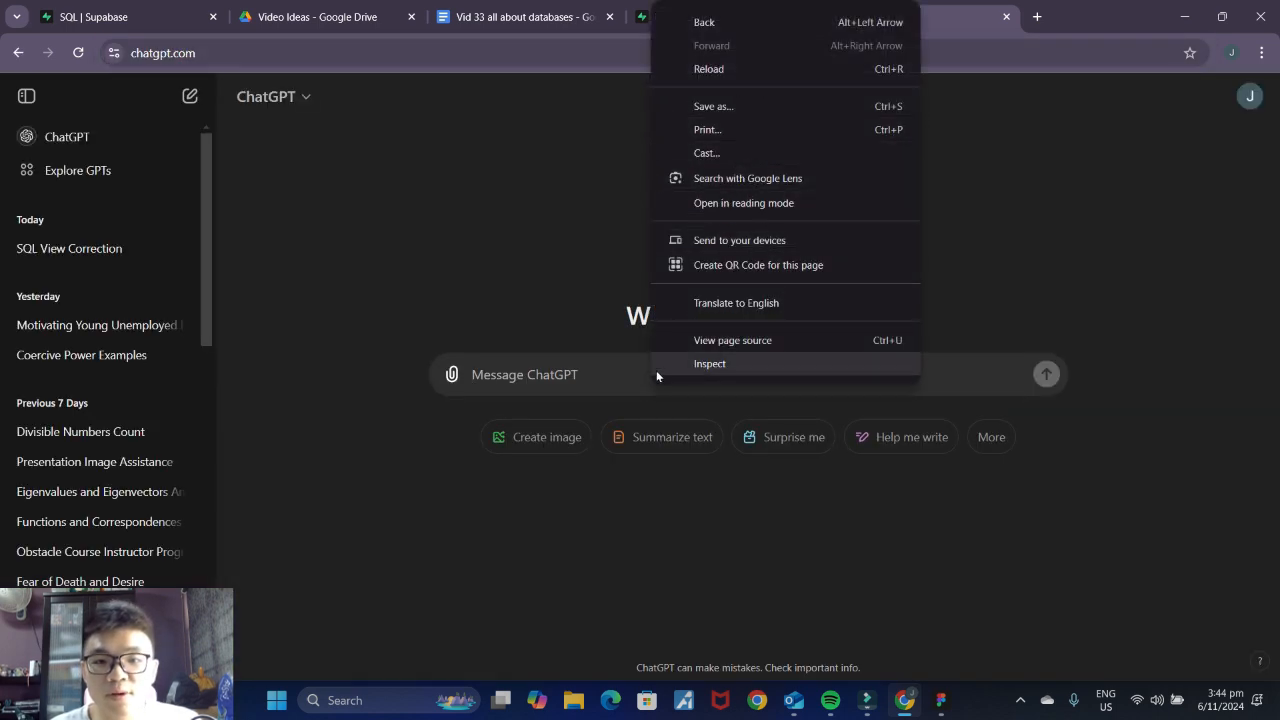
{"action": "left_click", "coordinate": [597, 381]}
{"action": "key", "text": "ctrl+v"}
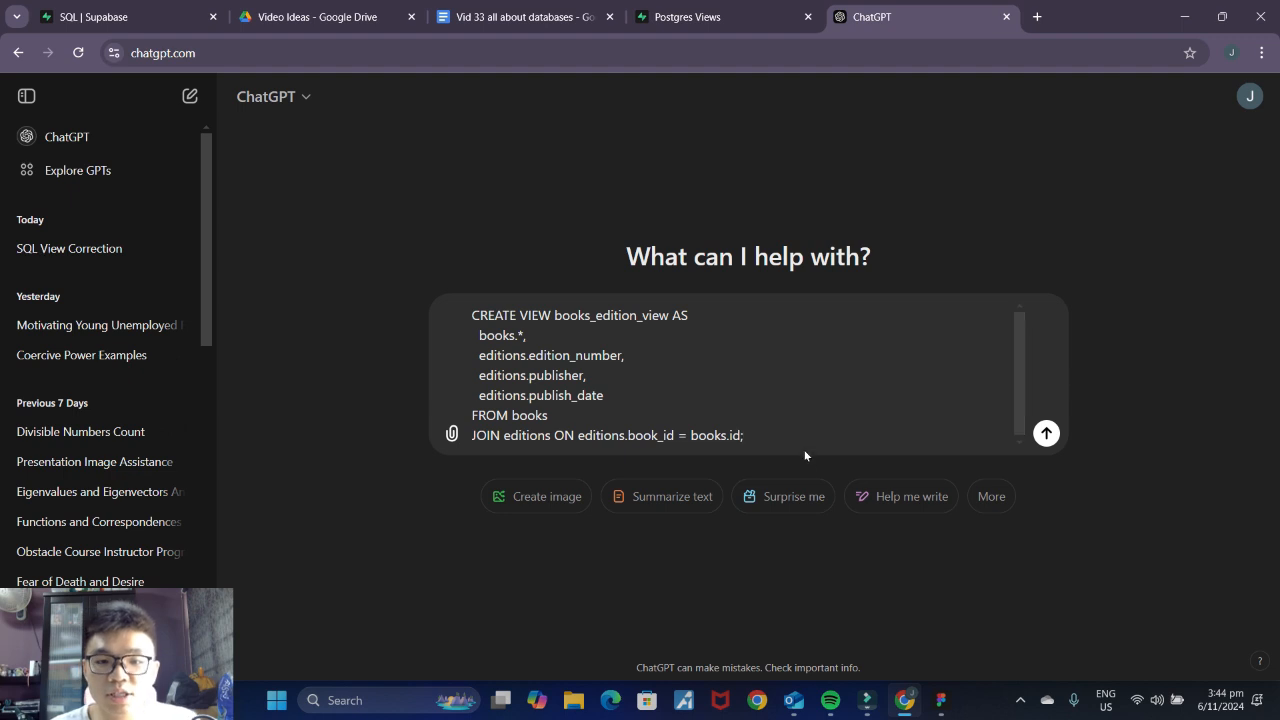
{"action": "key", "text": "shift+Return"}
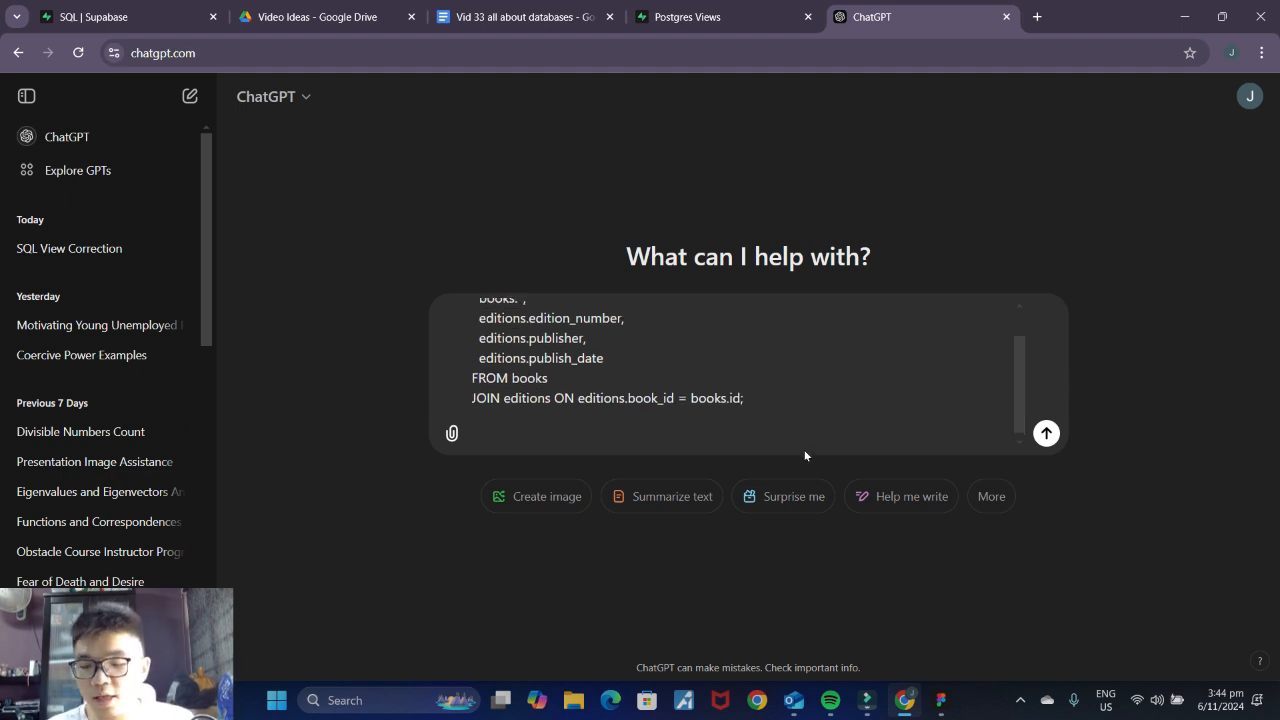
{"action": "key", "text": "BackSpace"}
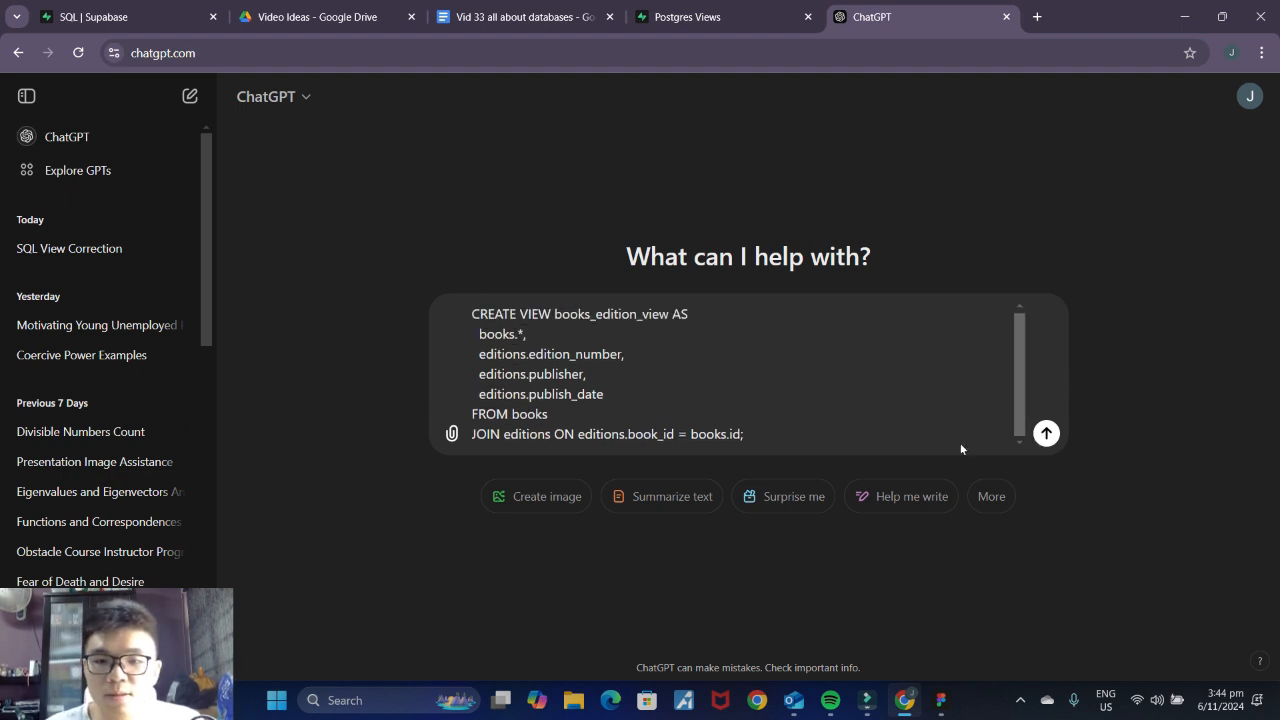
{"action": "left_click", "coordinate": [1045, 440]}
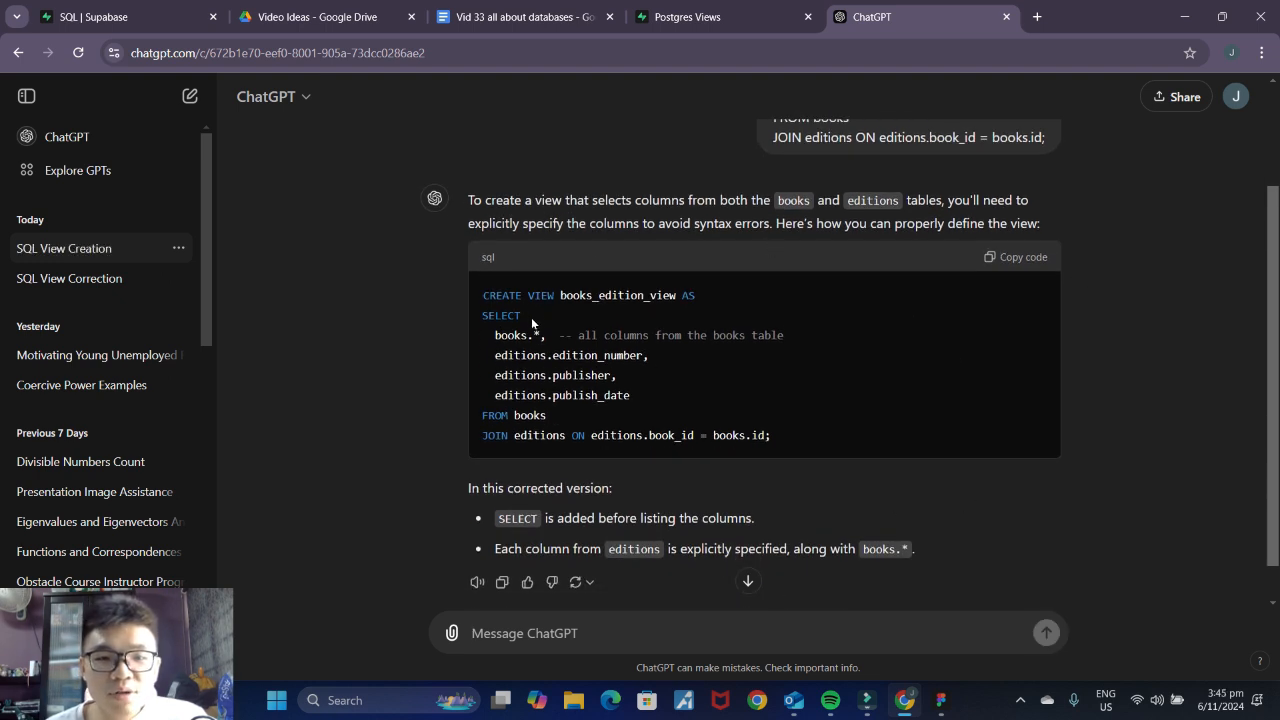
Step: Check ChatGPT's corrected SQL, return to the Supabase query and insert a SELECT line between the AS line and books.*
{"action": "left_click_drag", "start_coordinate": [538, 315], "coordinate": [477, 318]}
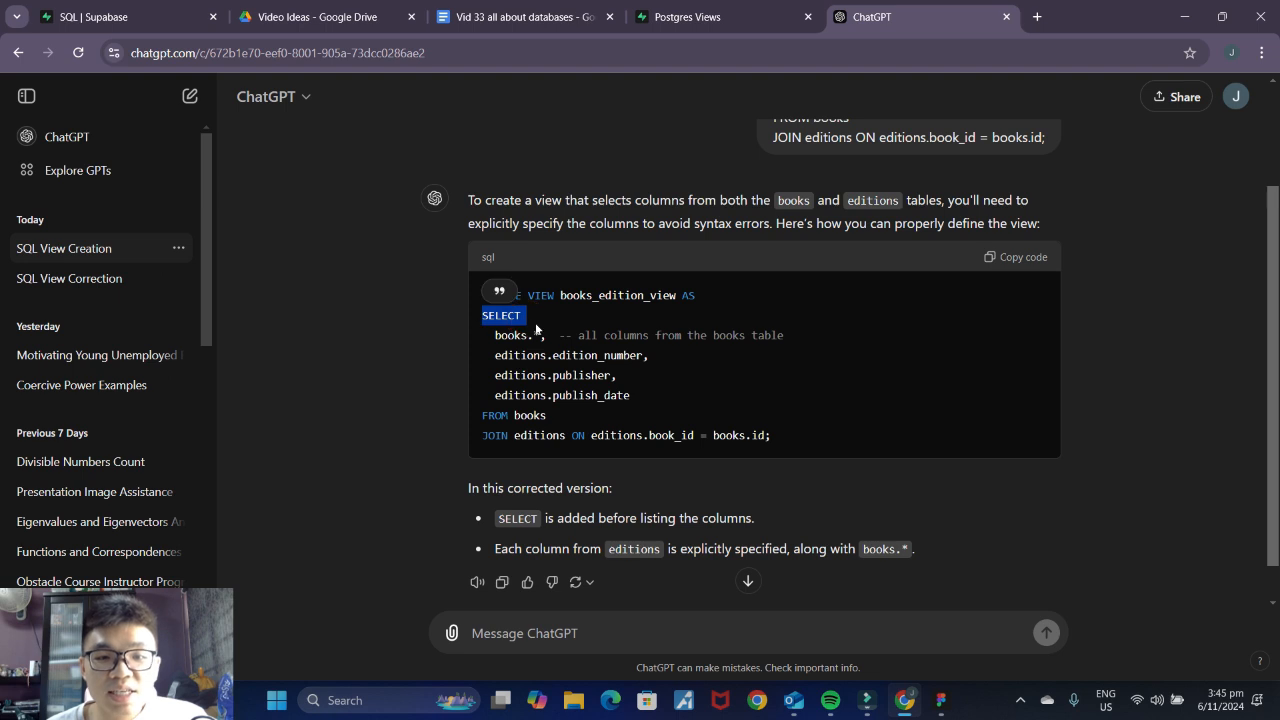
{"action": "left_click", "coordinate": [137, 14]}
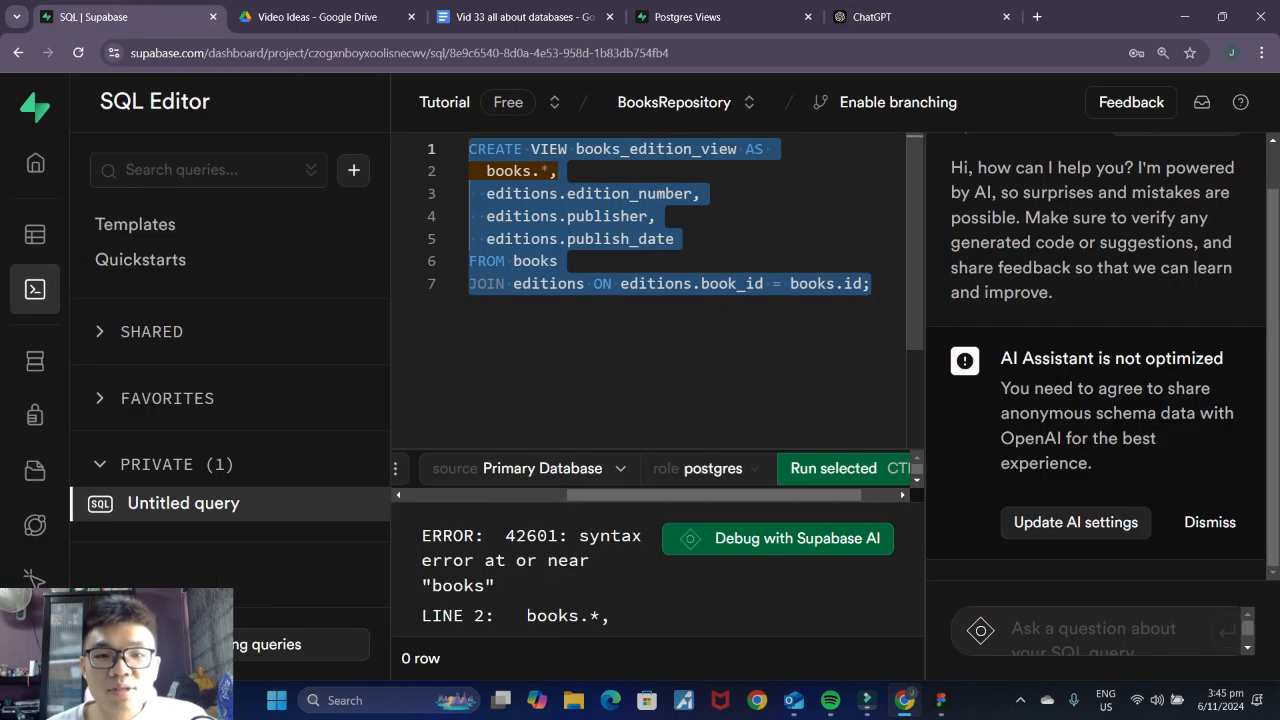
{"action": "left_click", "coordinate": [763, 148]}
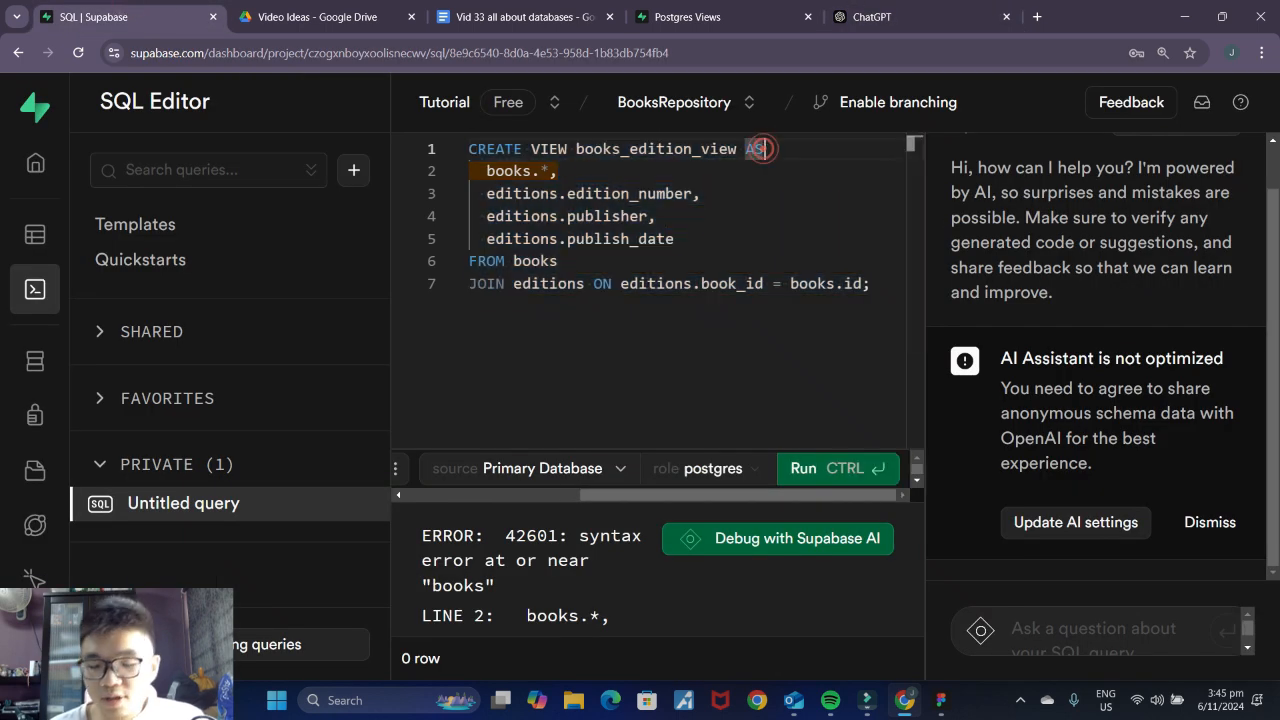
{"action": "key", "text": "Return"}
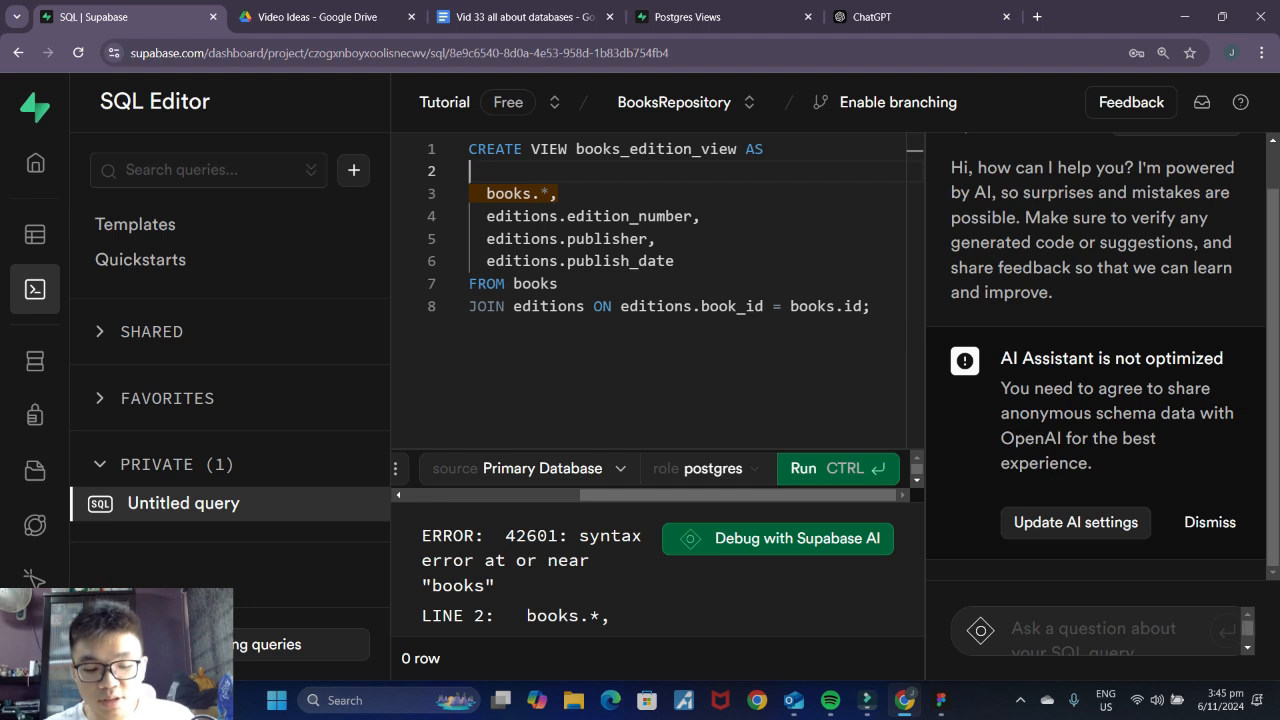
{"action": "type", "text": "SELECT"}
Step: Run the corrected books_edition_view statement and dismiss the notification
{"action": "left_click", "coordinate": [874, 308]}
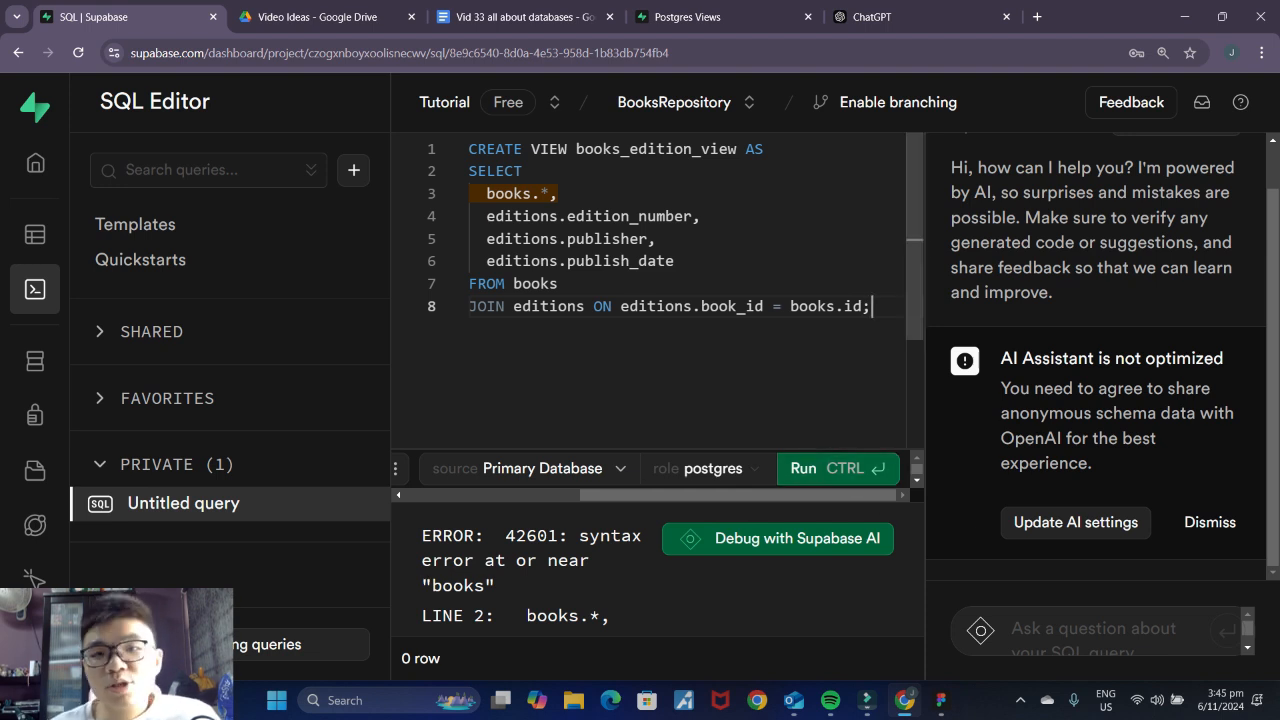
{"action": "left_click", "coordinate": [857, 474]}
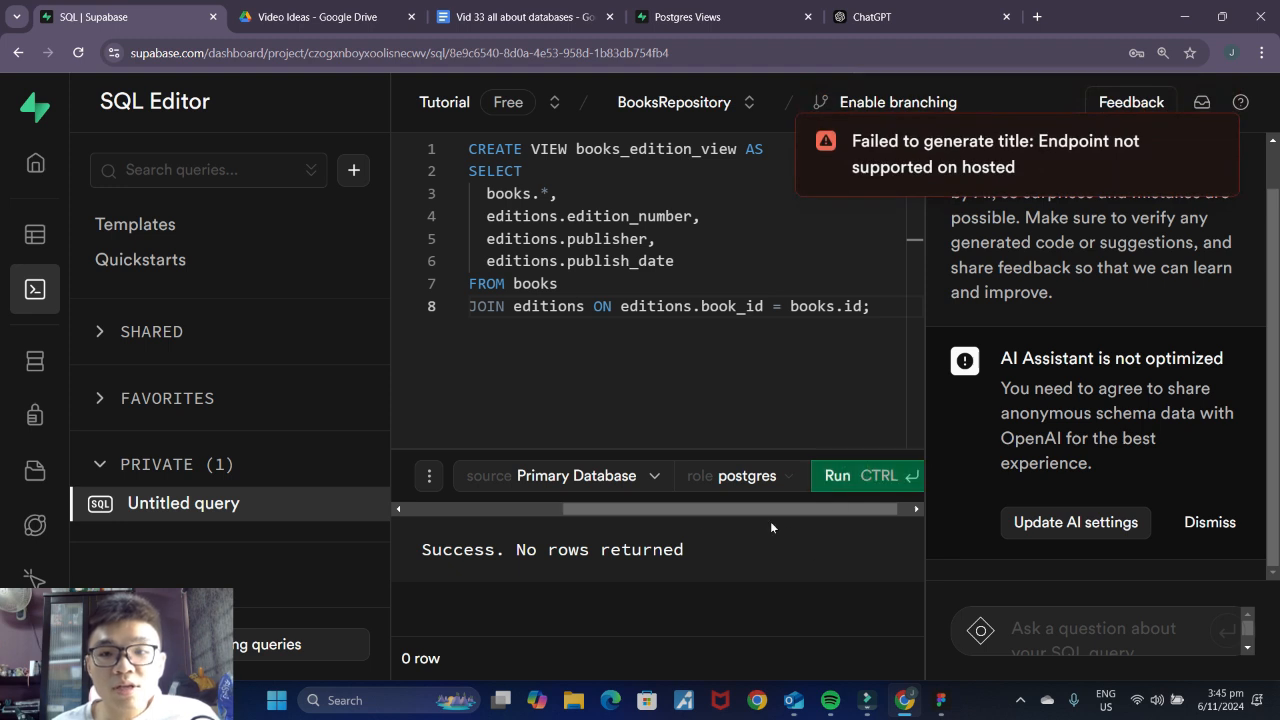
{"action": "left_click", "coordinate": [1216, 136]}
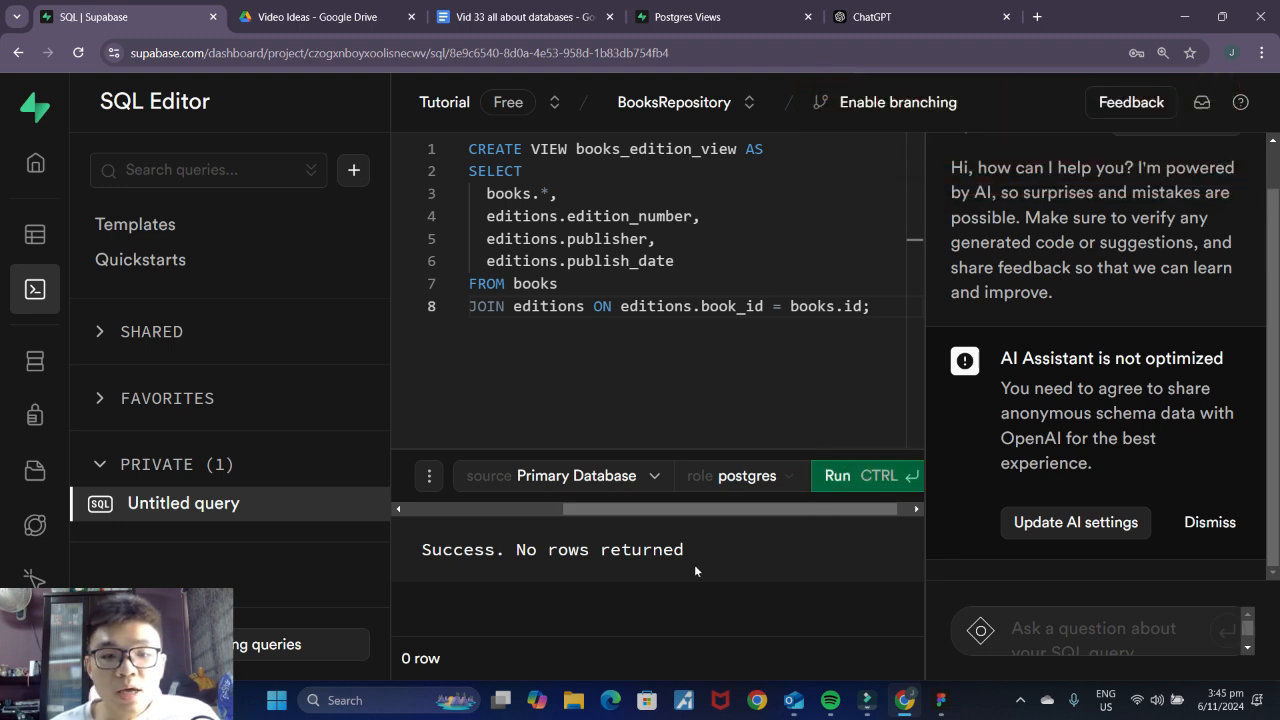
Step: Open books_edition_view in the Table Editor and examine its columns from id through publish_date
{"action": "left_click_drag", "start_coordinate": [688, 549], "coordinate": [421, 551]}
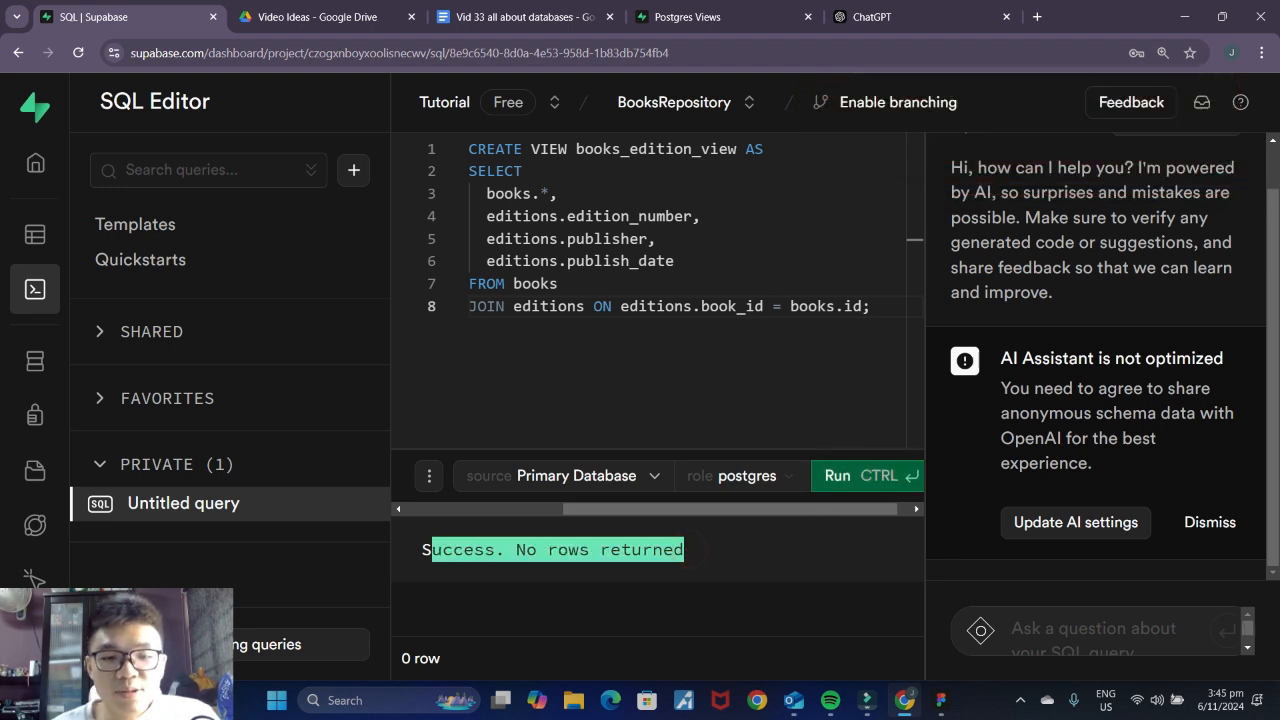
{"action": "left_click", "coordinate": [436, 570]}
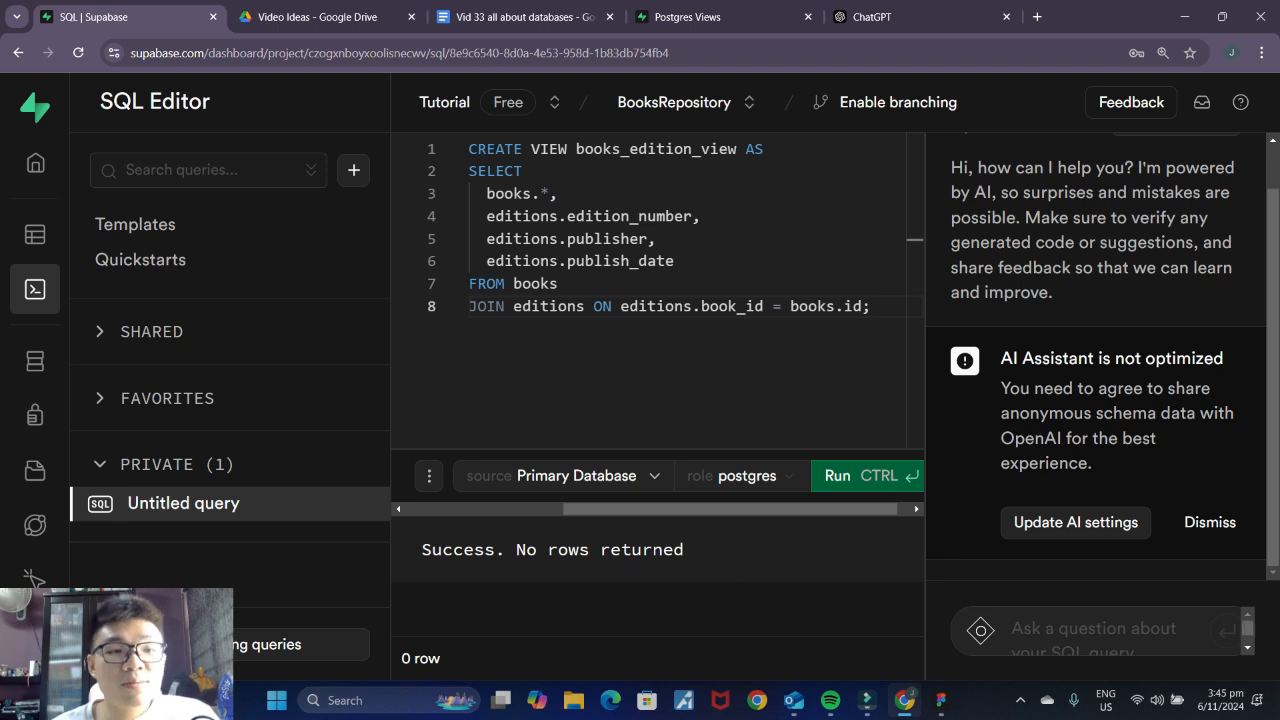
{"action": "left_click", "coordinate": [58, 236]}
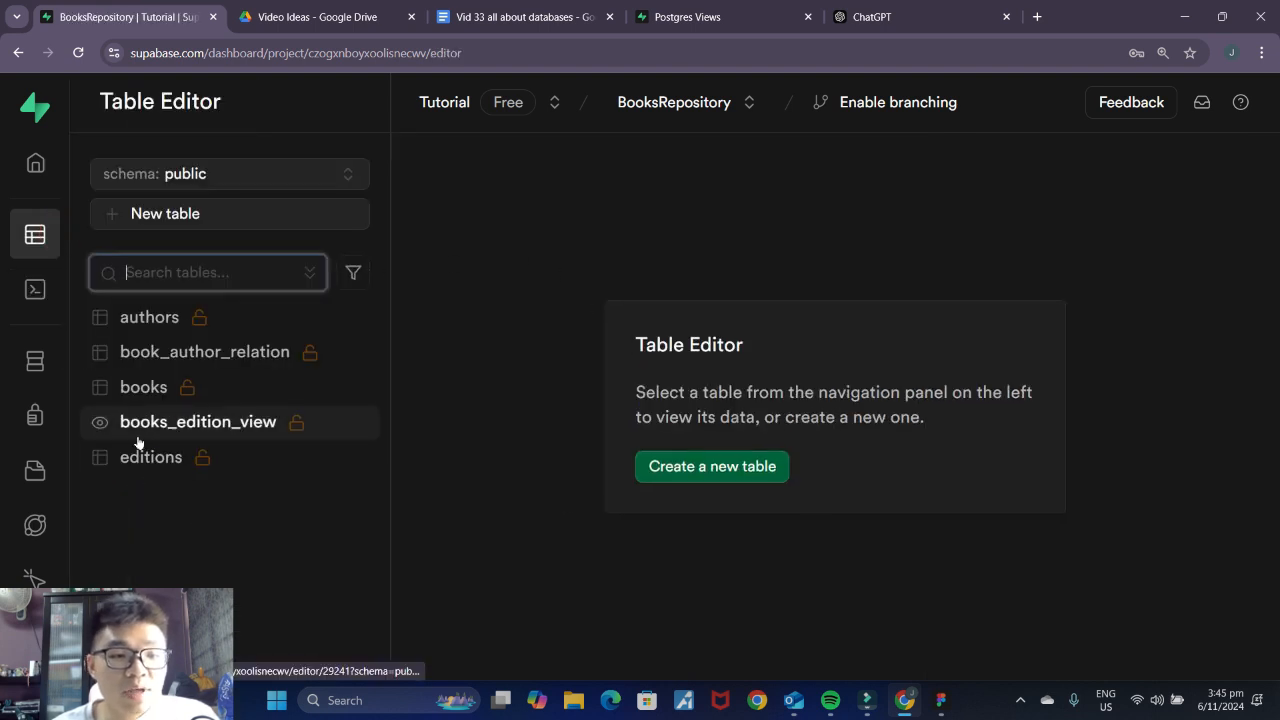
{"action": "left_click", "coordinate": [213, 432]}
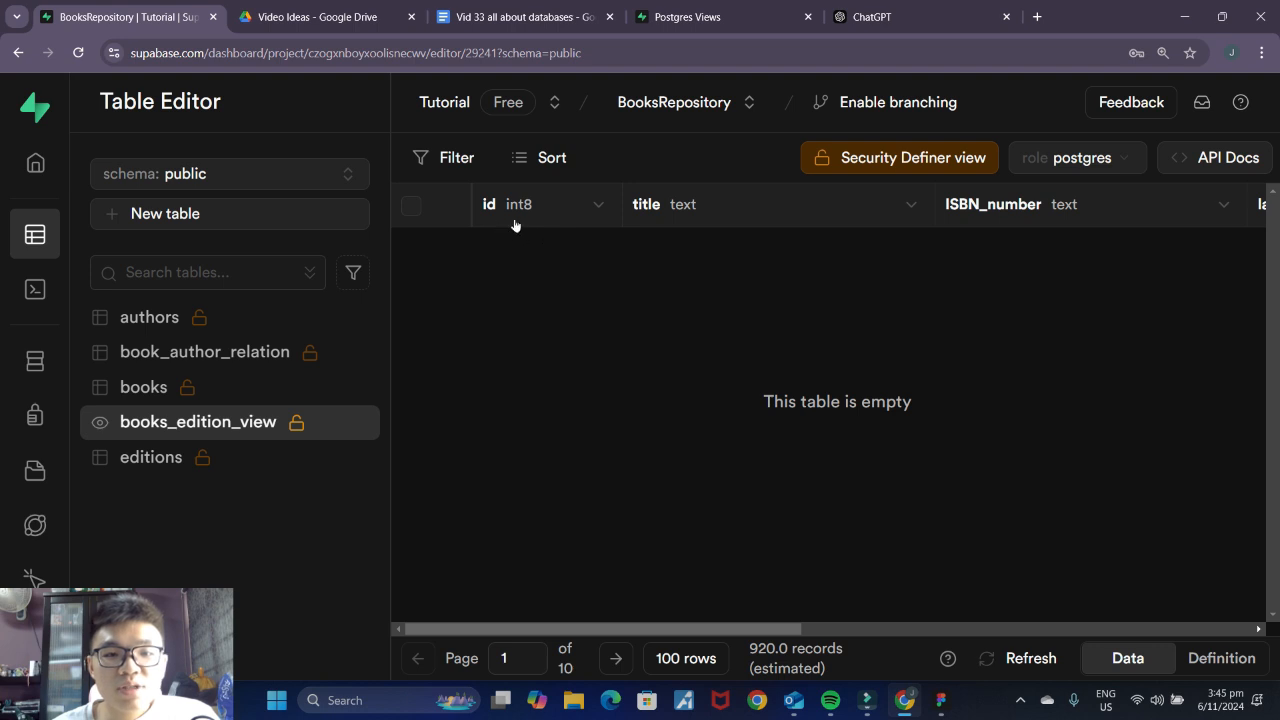
{"action": "left_click_drag", "start_coordinate": [633, 622], "coordinate": [1036, 462]}
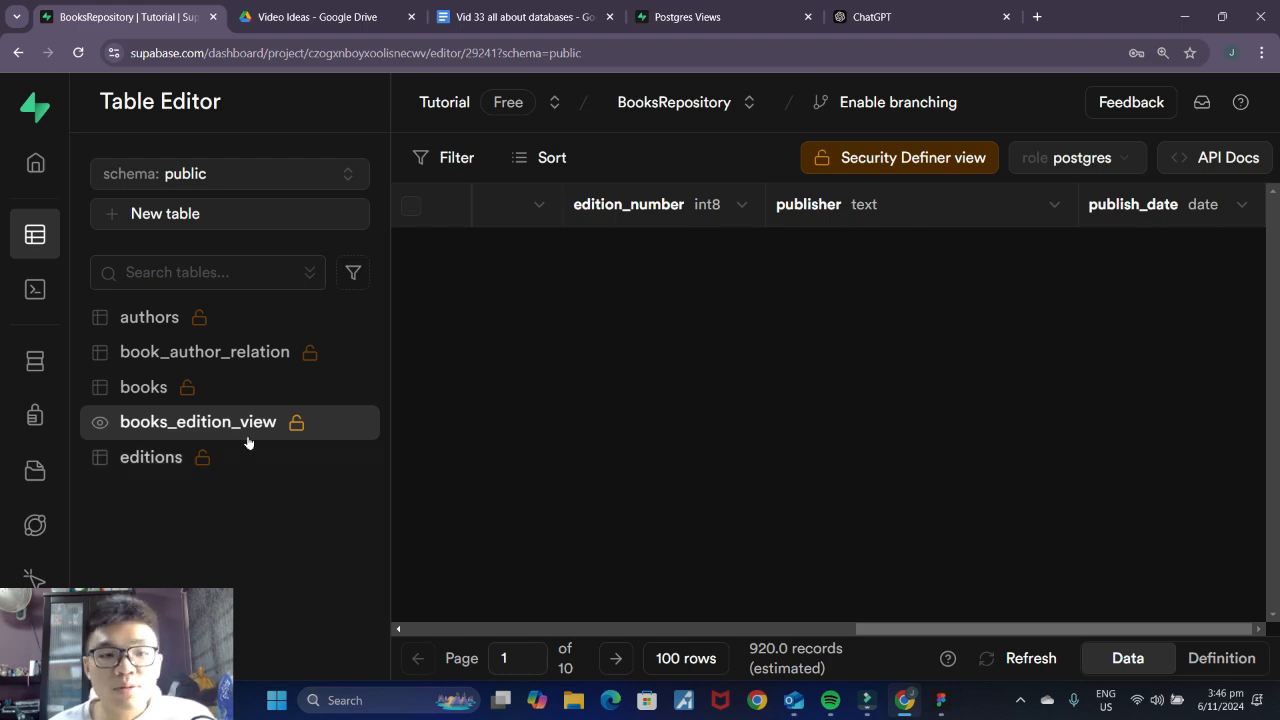
Step: Start a new row in the books table and set its title to BOOK 1
{"action": "left_click", "coordinate": [160, 390]}
{"action": "left_click", "coordinate": [668, 152]}
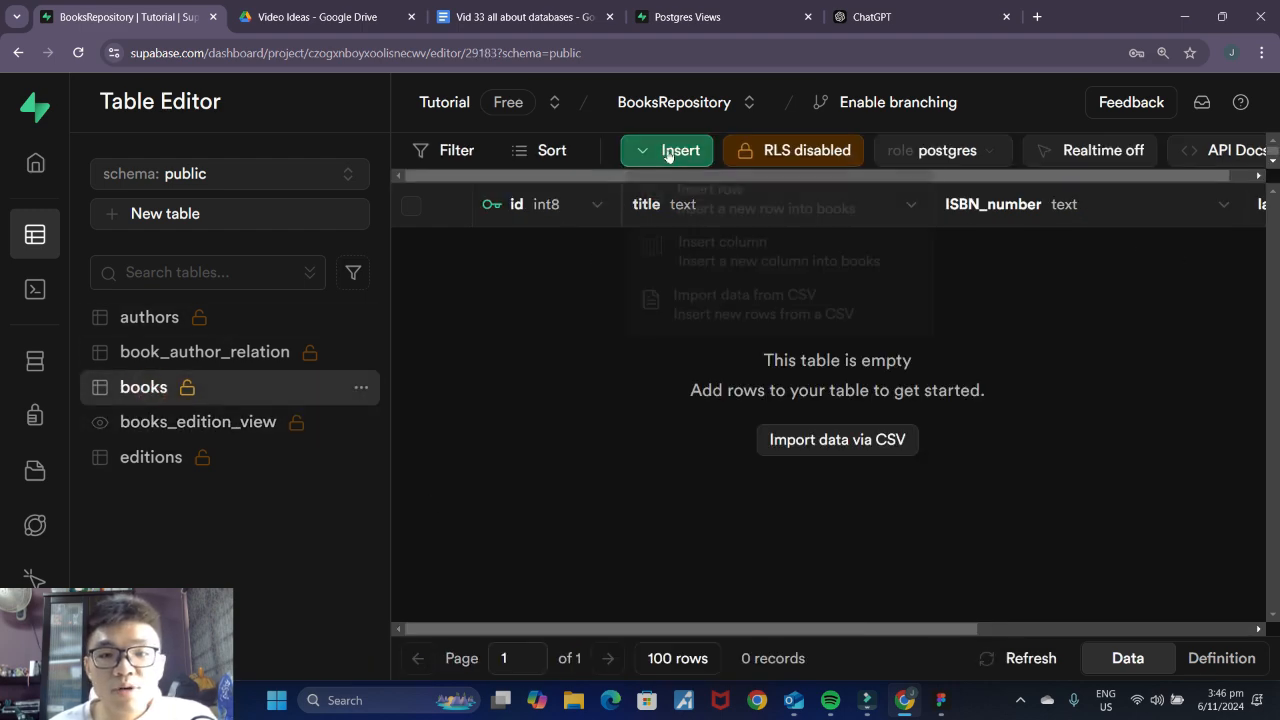
{"action": "left_click", "coordinate": [719, 203]}
{"action": "left_click", "coordinate": [833, 196]}
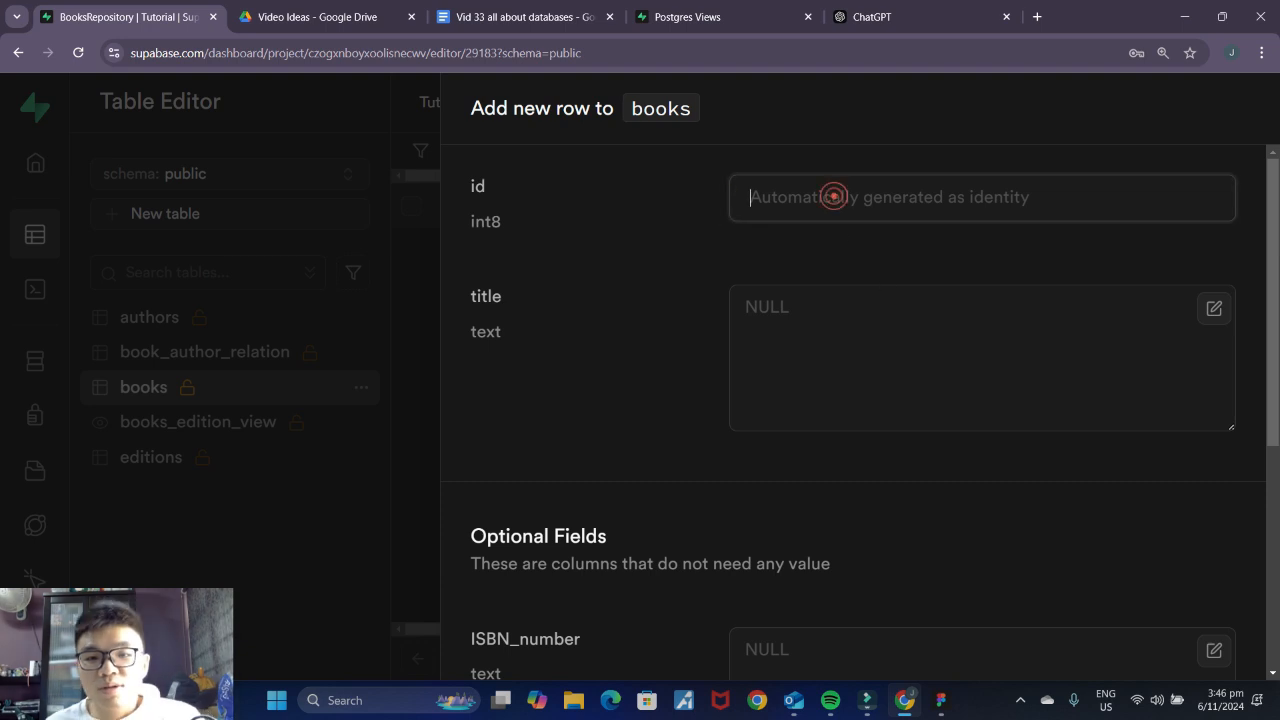
{"action": "left_click", "coordinate": [849, 323]}
{"action": "scroll", "coordinate": [870, 350], "scroll_direction": "down", "scroll_amount": 1}
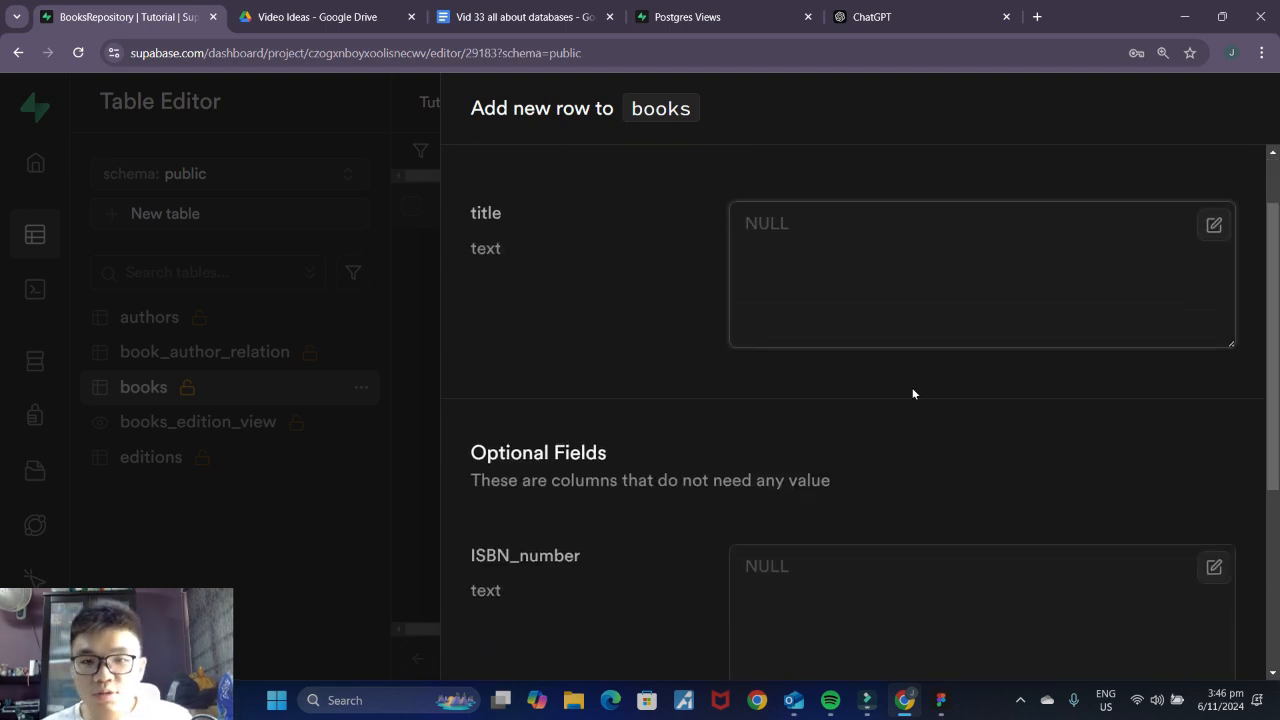
{"action": "scroll", "coordinate": [912, 393], "scroll_direction": "up", "scroll_amount": 1}
{"action": "type", "text": "BOOK1"}
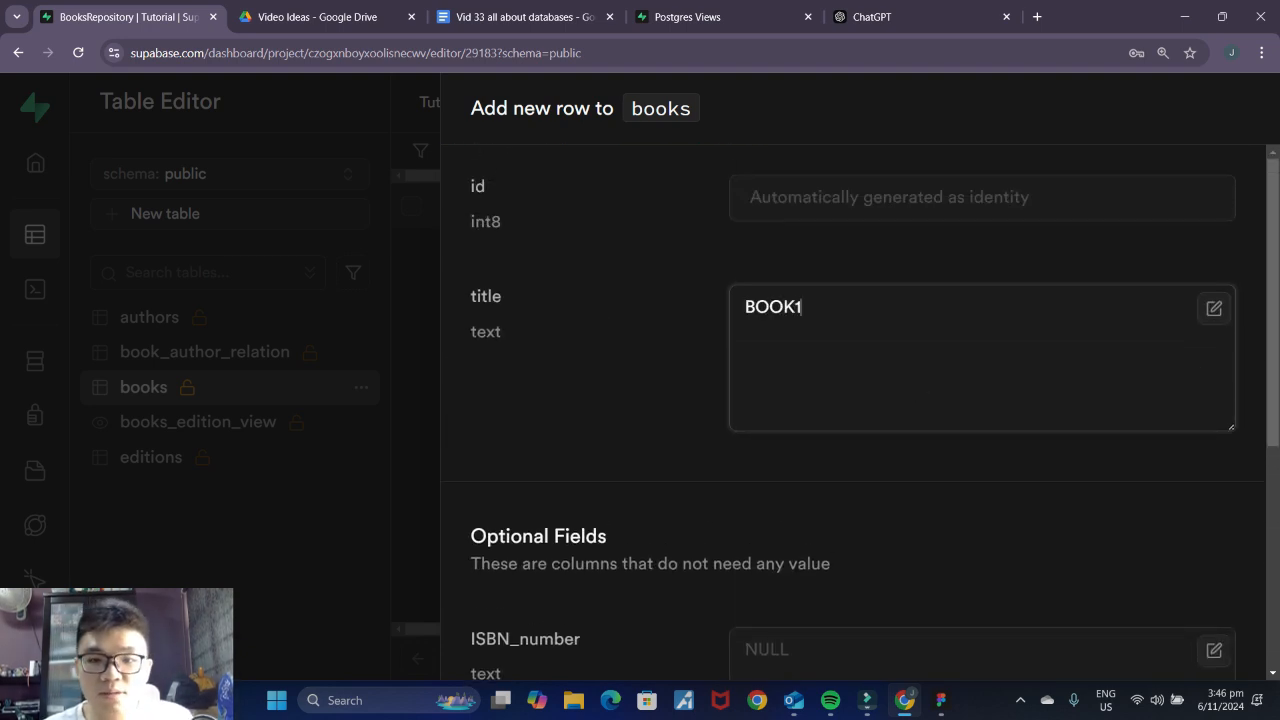
{"action": "key", "text": "BackSpace"}
{"action": "type", "text": " 1"}
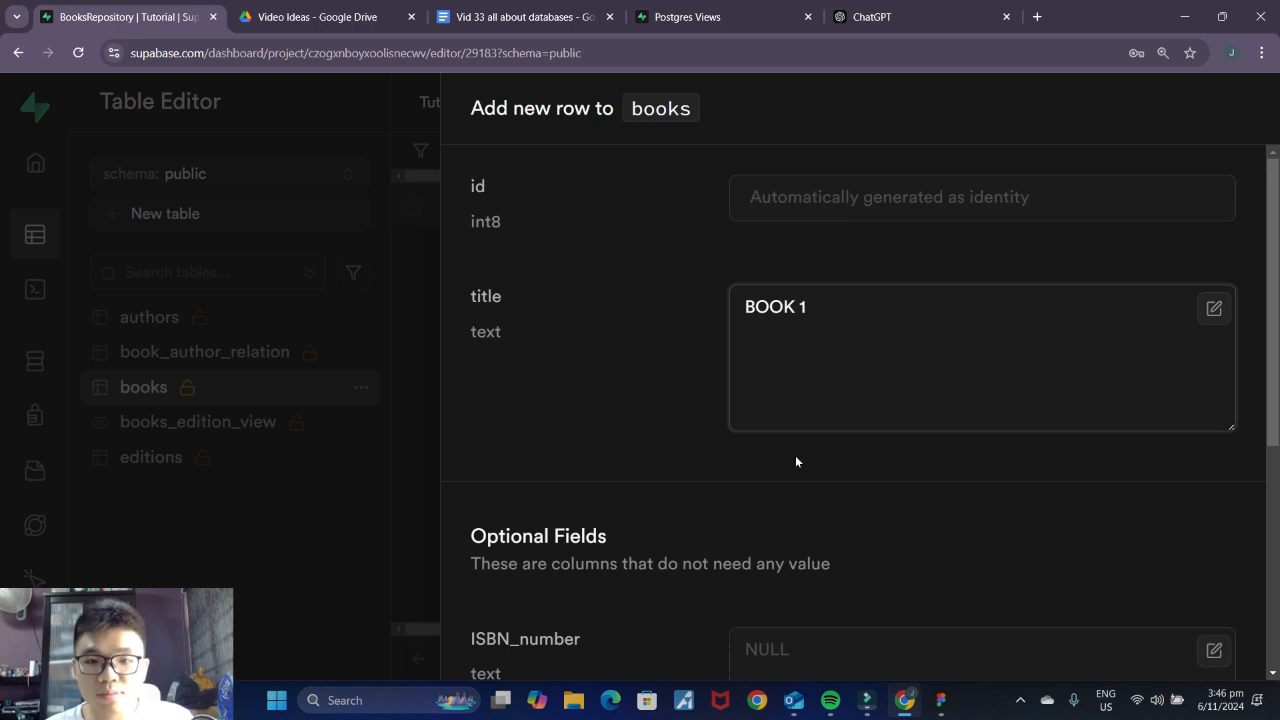
{"action": "scroll", "coordinate": [797, 461], "scroll_direction": "down", "scroll_amount": 4}
{"action": "left_click", "coordinate": [823, 306]}
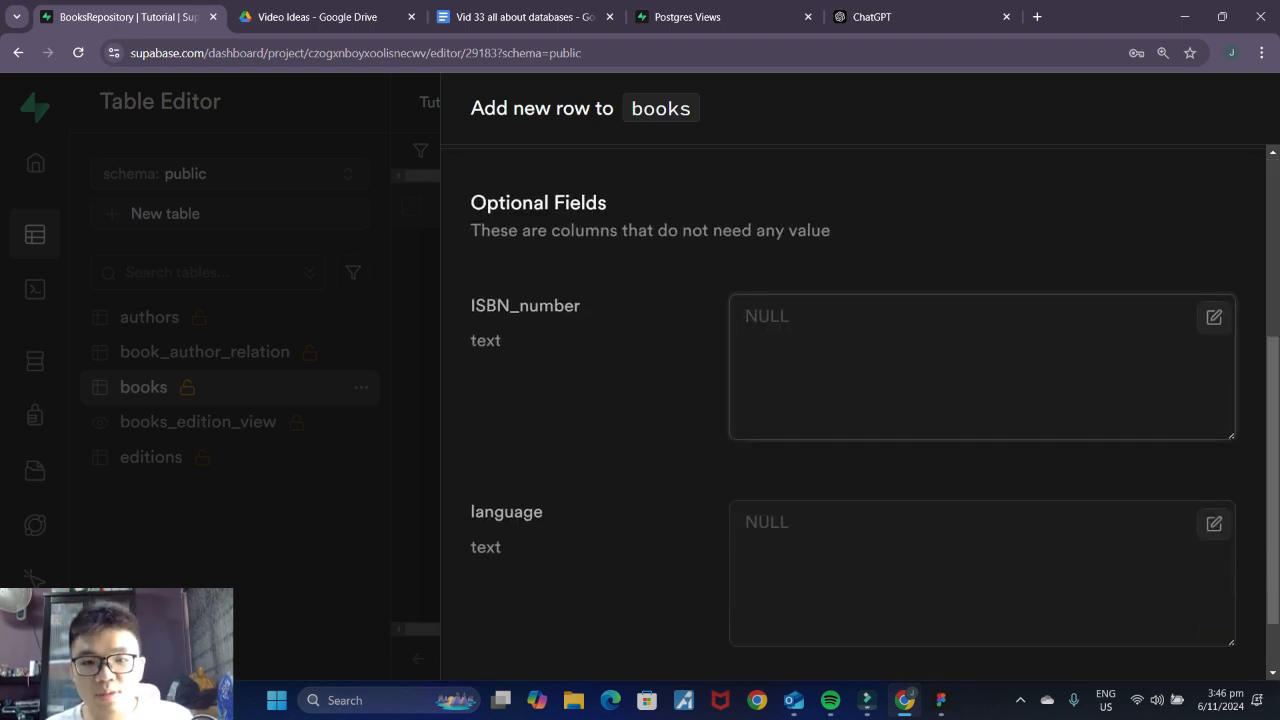
{"action": "type", "text": "1231234124124"}
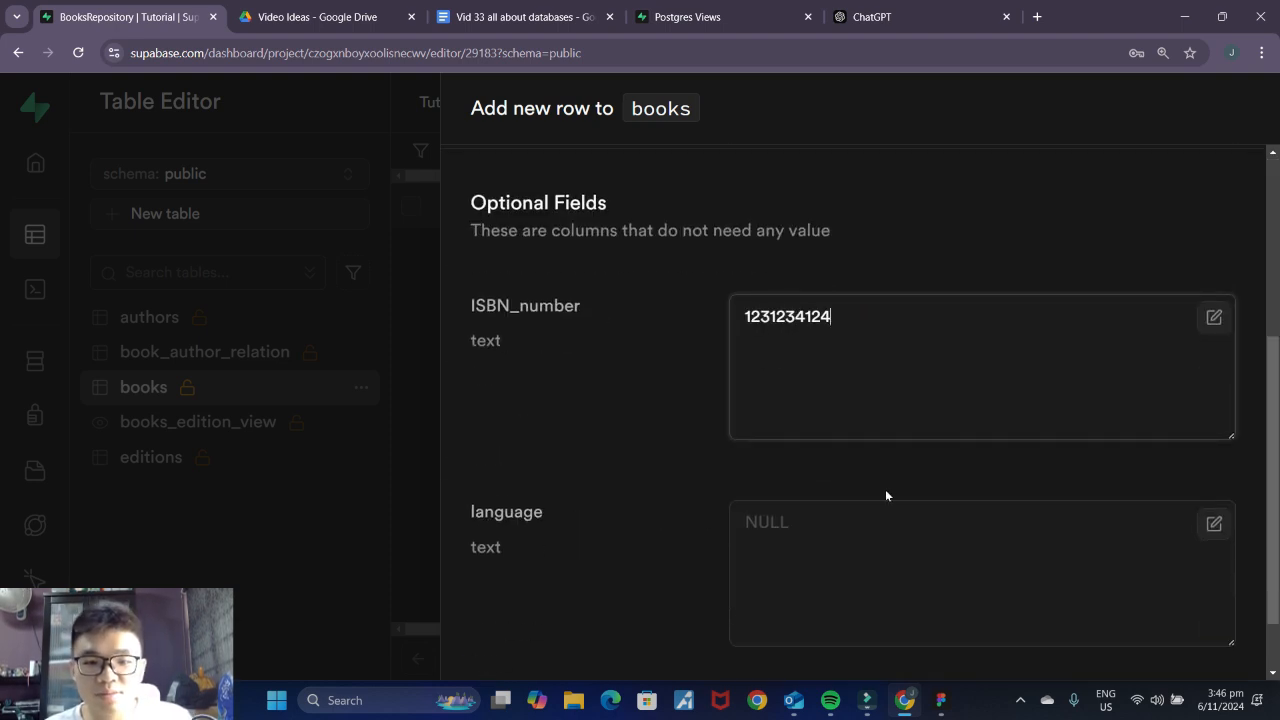
{"action": "left_click", "coordinate": [829, 508]}
{"action": "type", "text": "English"}
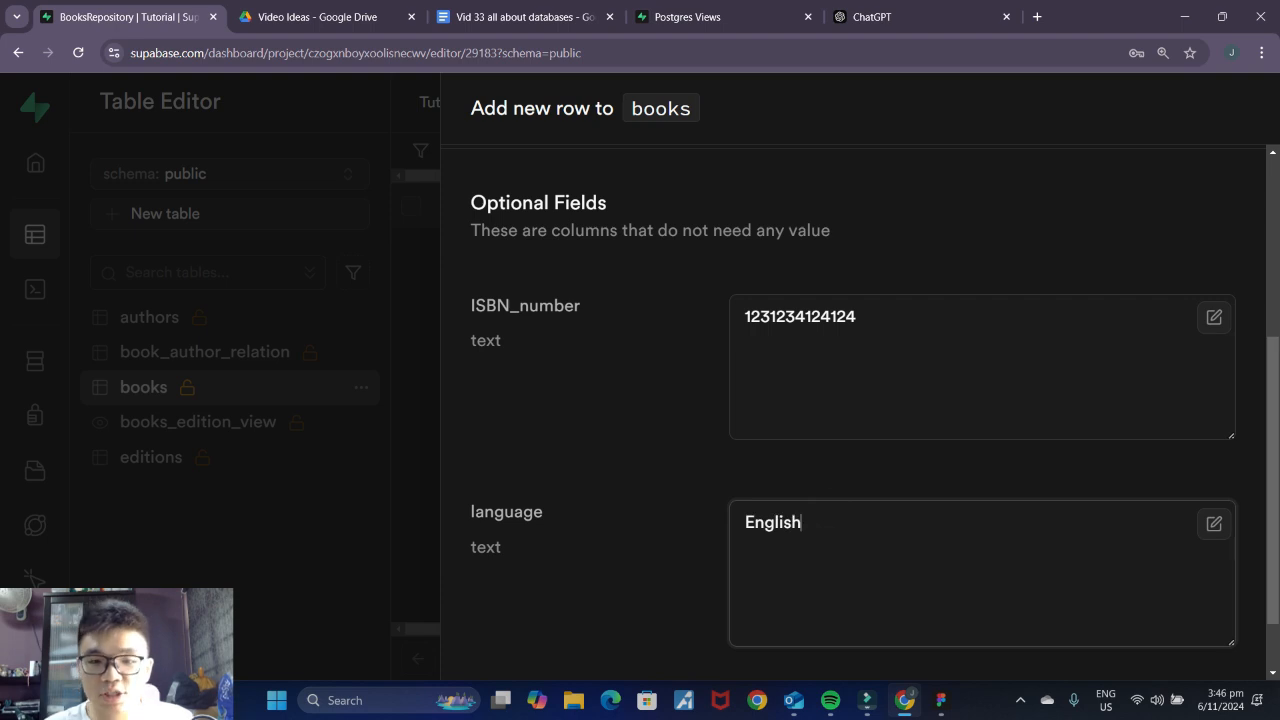
{"action": "scroll", "coordinate": [810, 482], "scroll_direction": "down", "scroll_amount": 1}
{"action": "left_click", "coordinate": [1229, 644]}
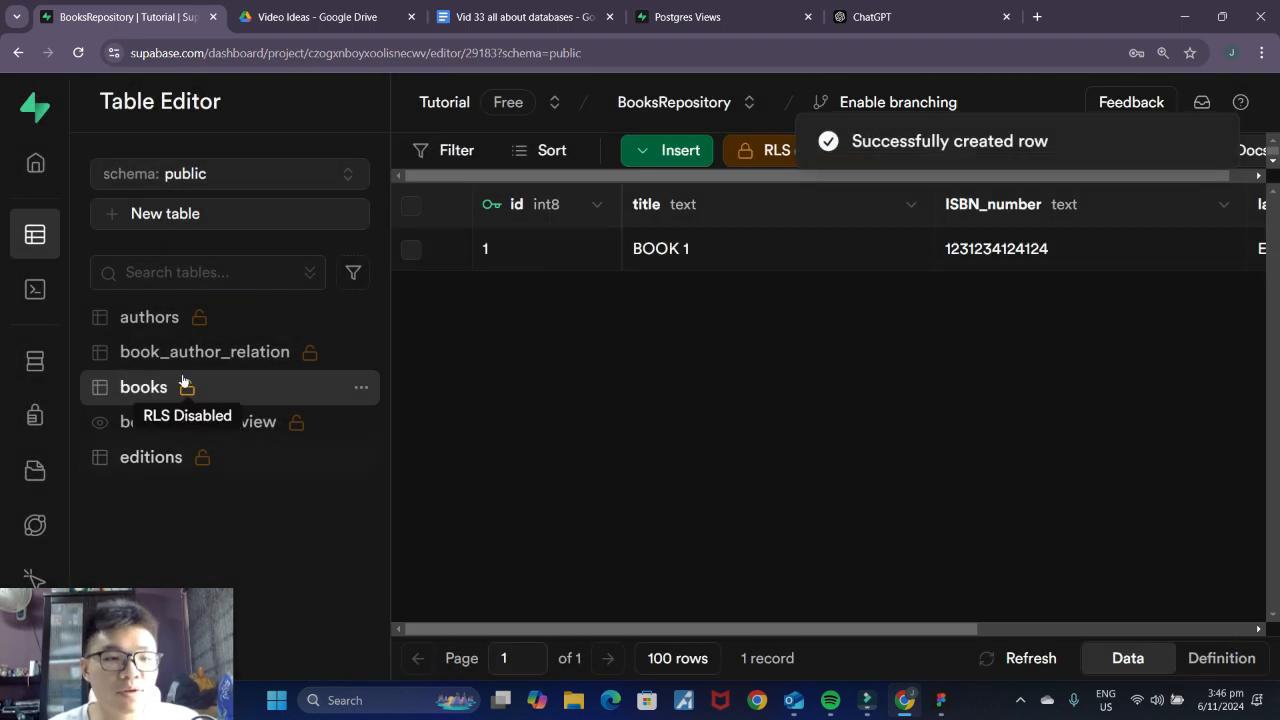
Step: Start a new row in the editions table with edition_number 1 and publisher "just xolotl"
{"action": "left_click", "coordinate": [150, 463]}
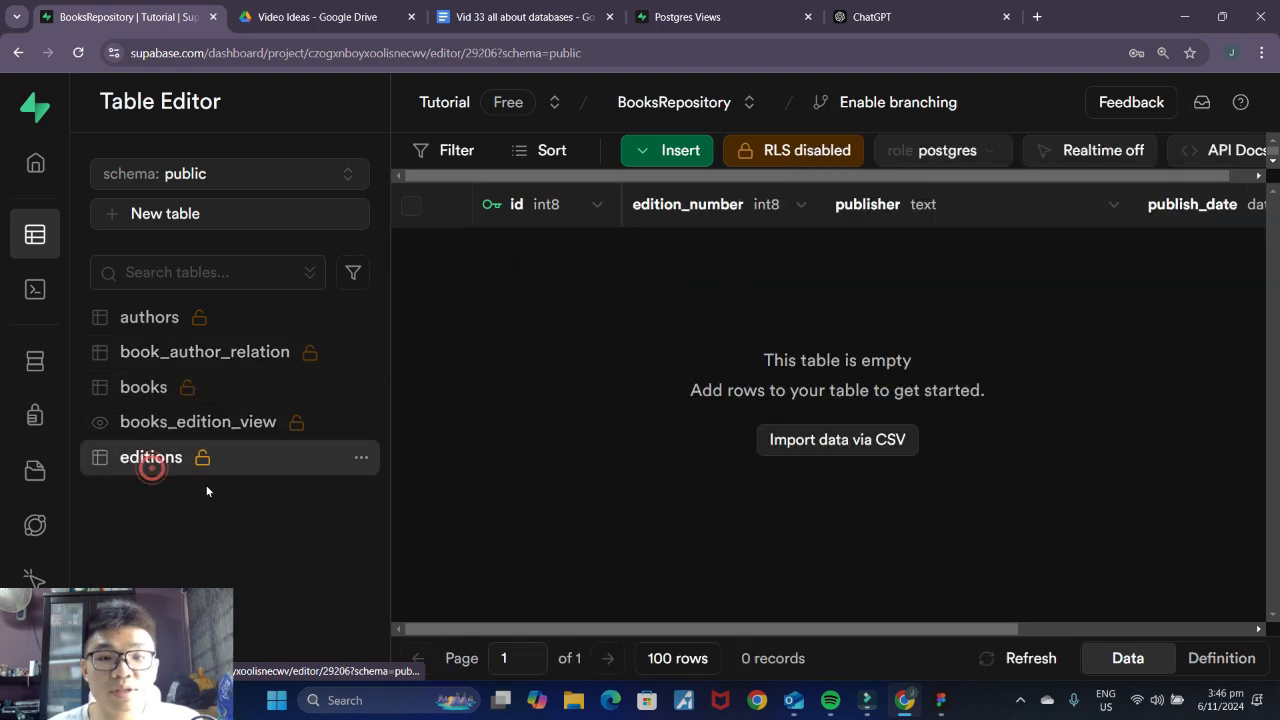
{"action": "left_click", "coordinate": [674, 150]}
{"action": "left_click", "coordinate": [721, 207]}
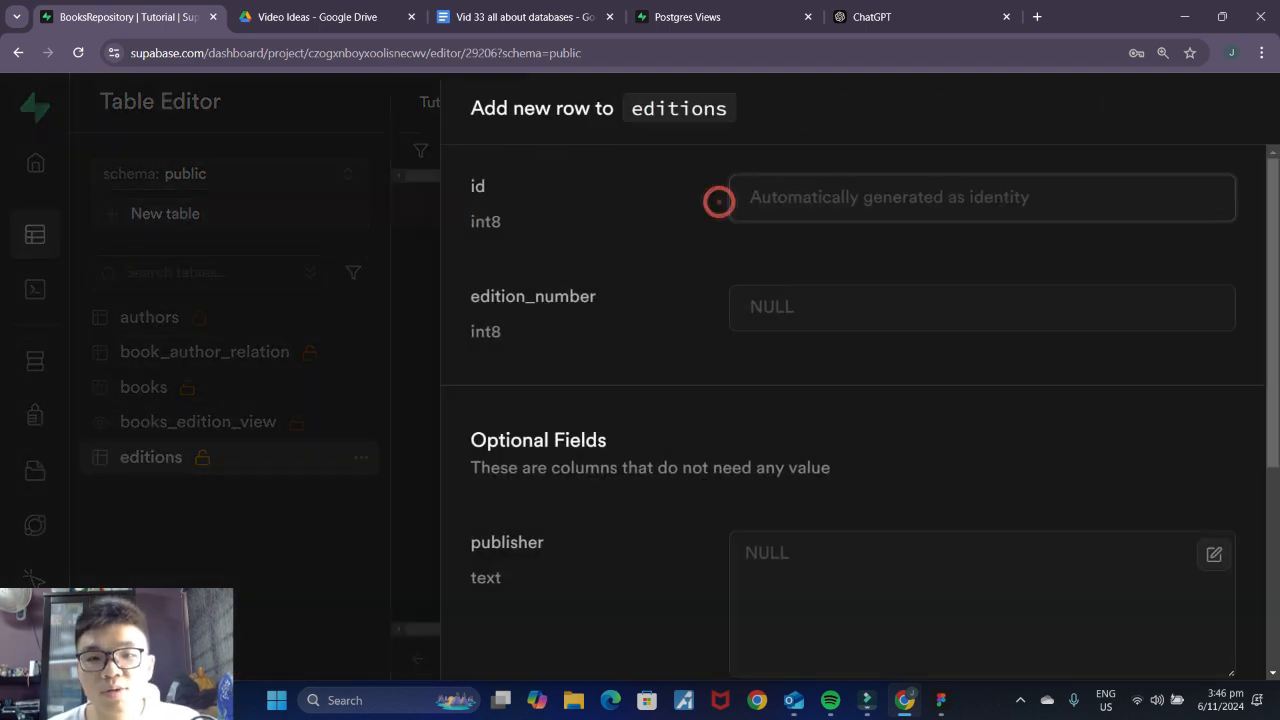
{"action": "left_click", "coordinate": [822, 308]}
{"action": "type", "text": "1"}
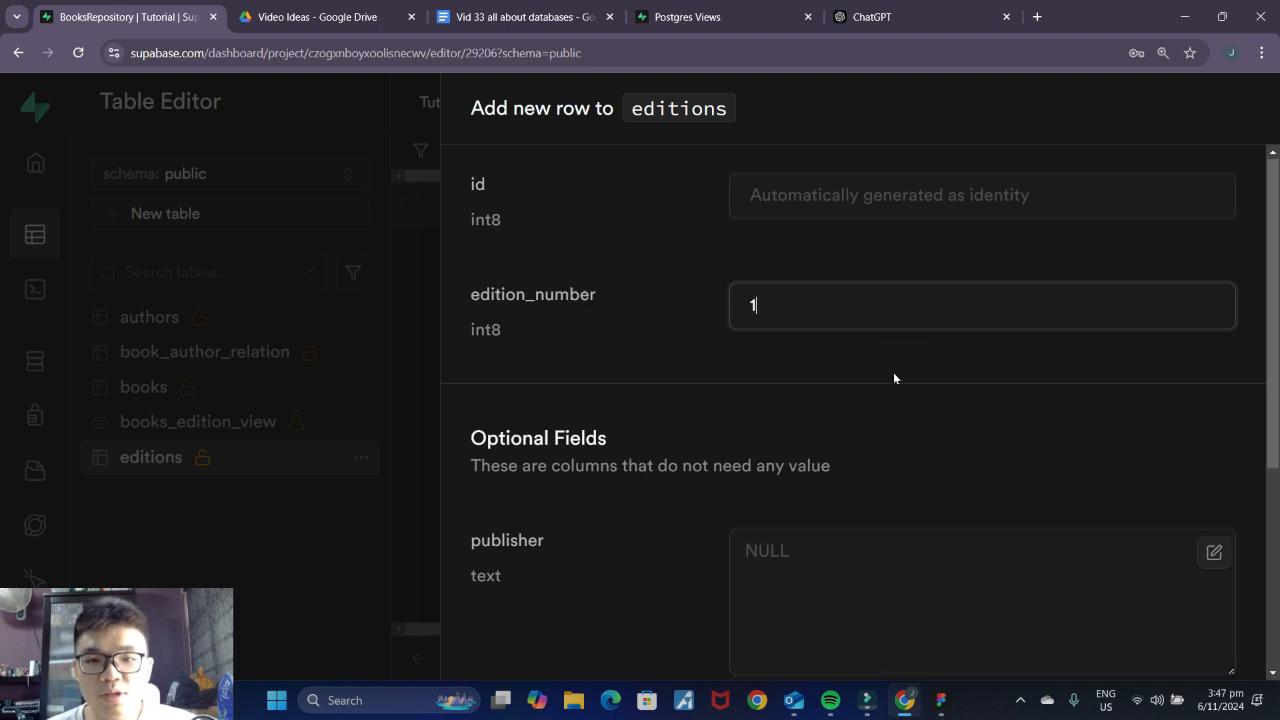
{"action": "scroll", "coordinate": [891, 374], "scroll_direction": "down", "scroll_amount": 1}
{"action": "left_click", "coordinate": [839, 455]}
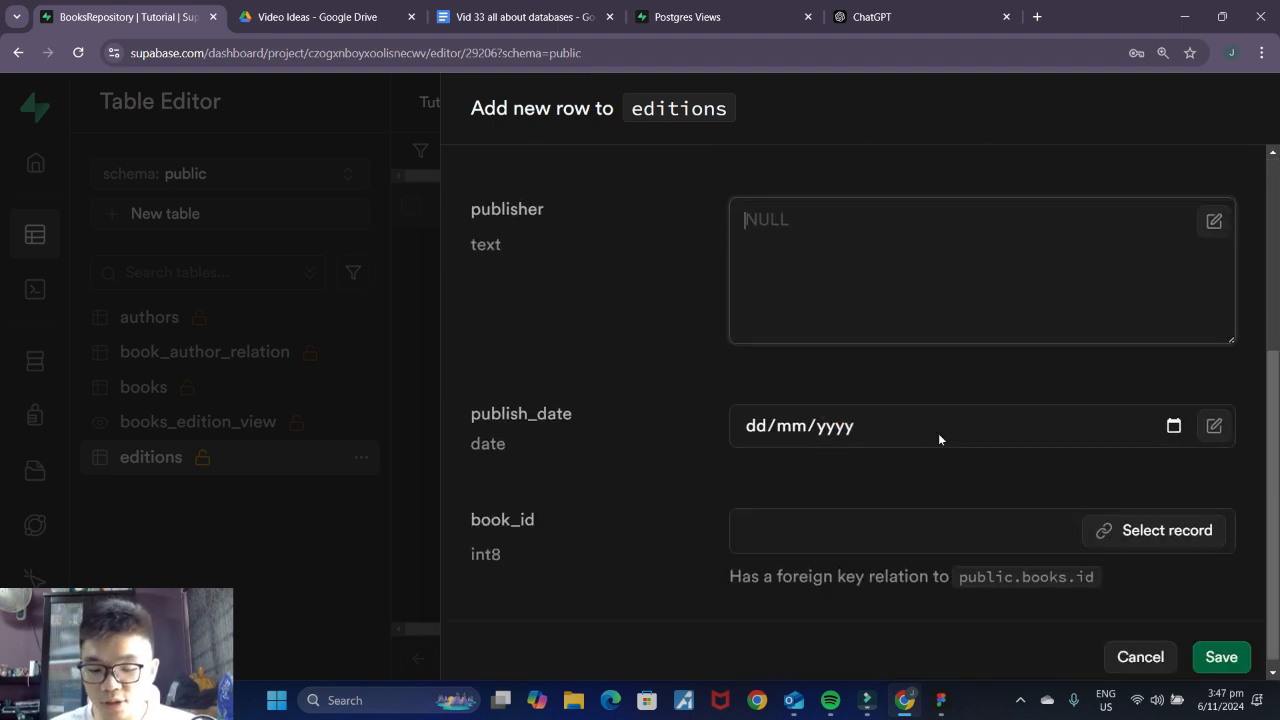
{"action": "type", "text": "just x"}
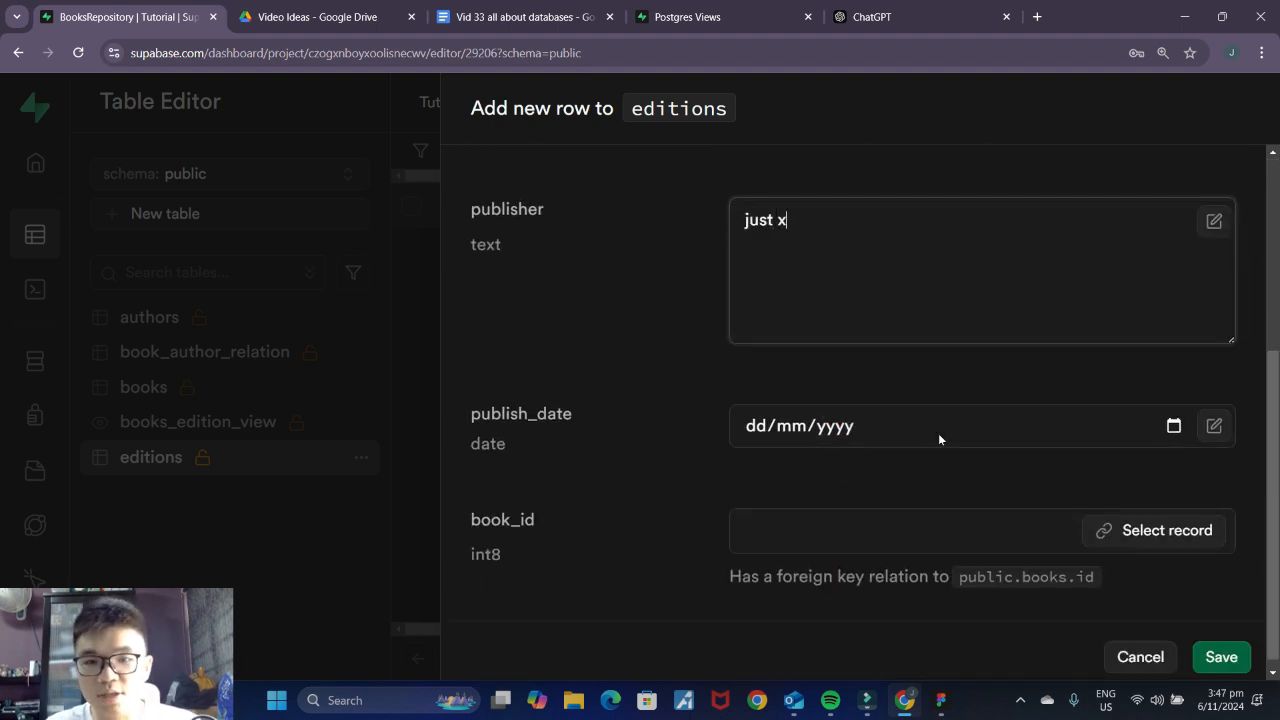
{"action": "type", "text": "olotl"}
Step: Set the edition's publish_date to today, 06/11/2024, reference the BOOK 1 record as book_id, and save the row
{"action": "scroll", "coordinate": [1162, 481], "scroll_direction": "up", "scroll_amount": 1}
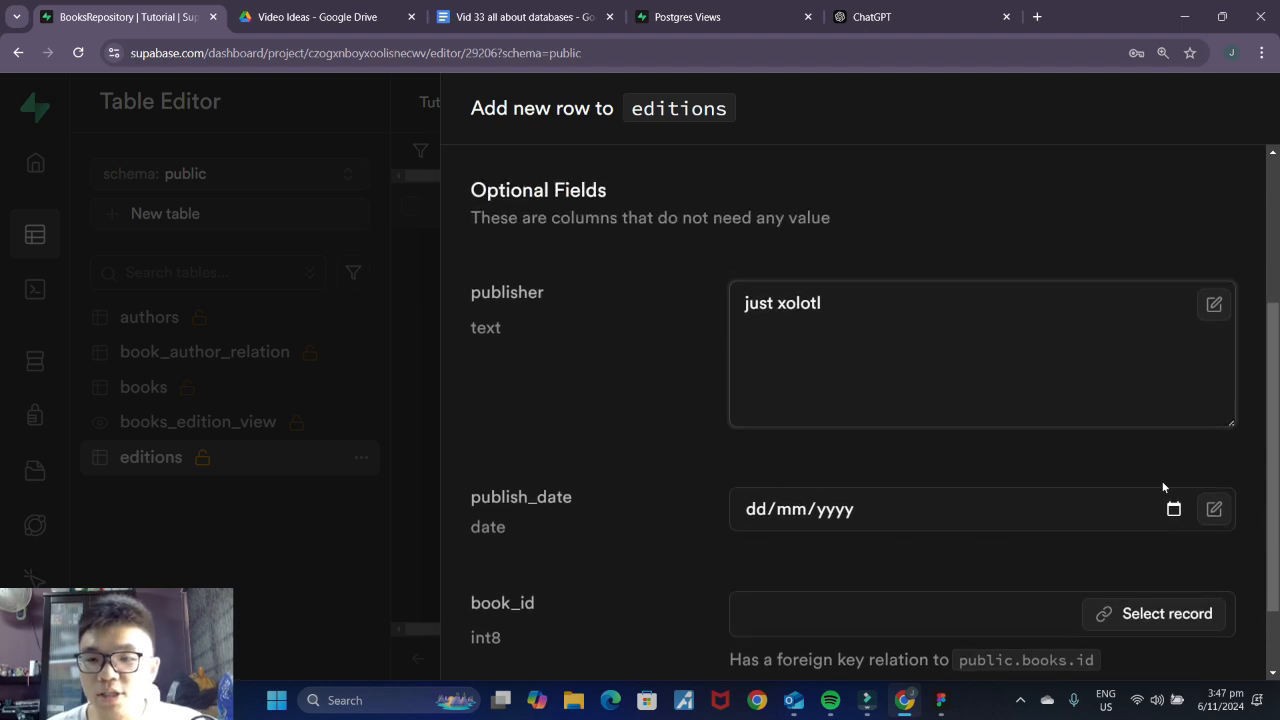
{"action": "left_click", "coordinate": [1173, 512]}
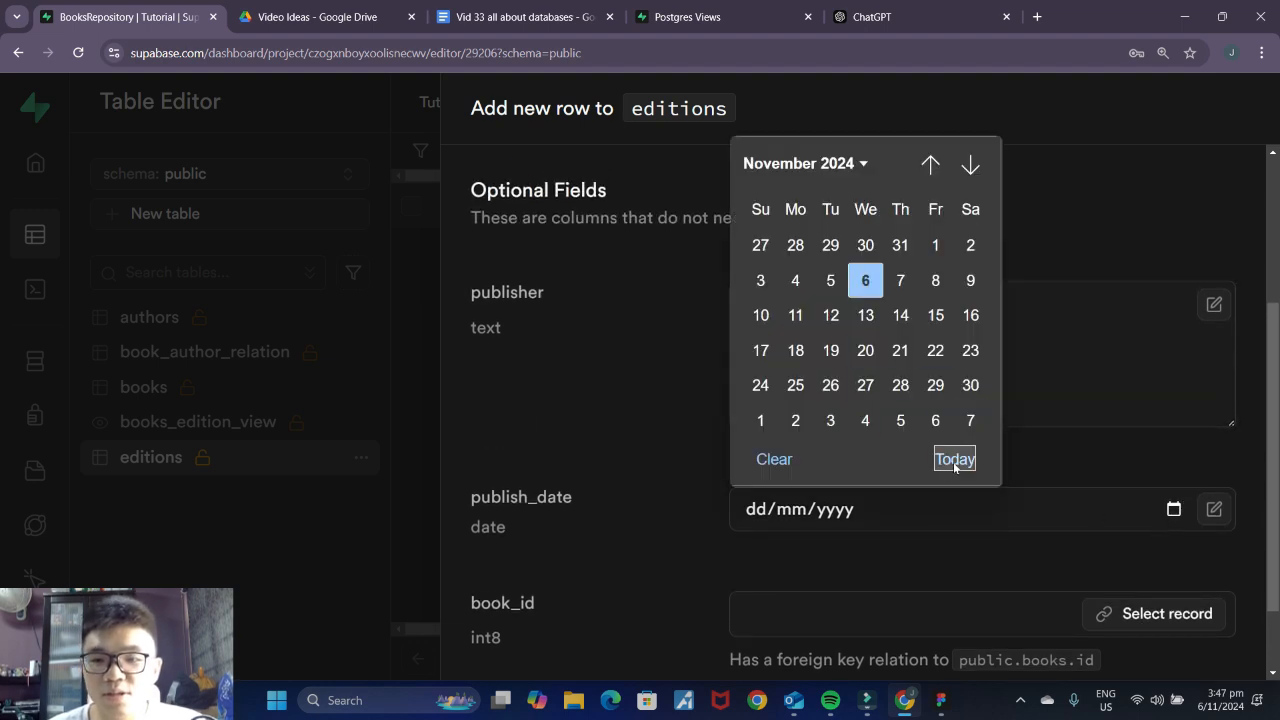
{"action": "left_click", "coordinate": [952, 460]}
{"action": "scroll", "coordinate": [978, 557], "scroll_direction": "down", "scroll_amount": 1}
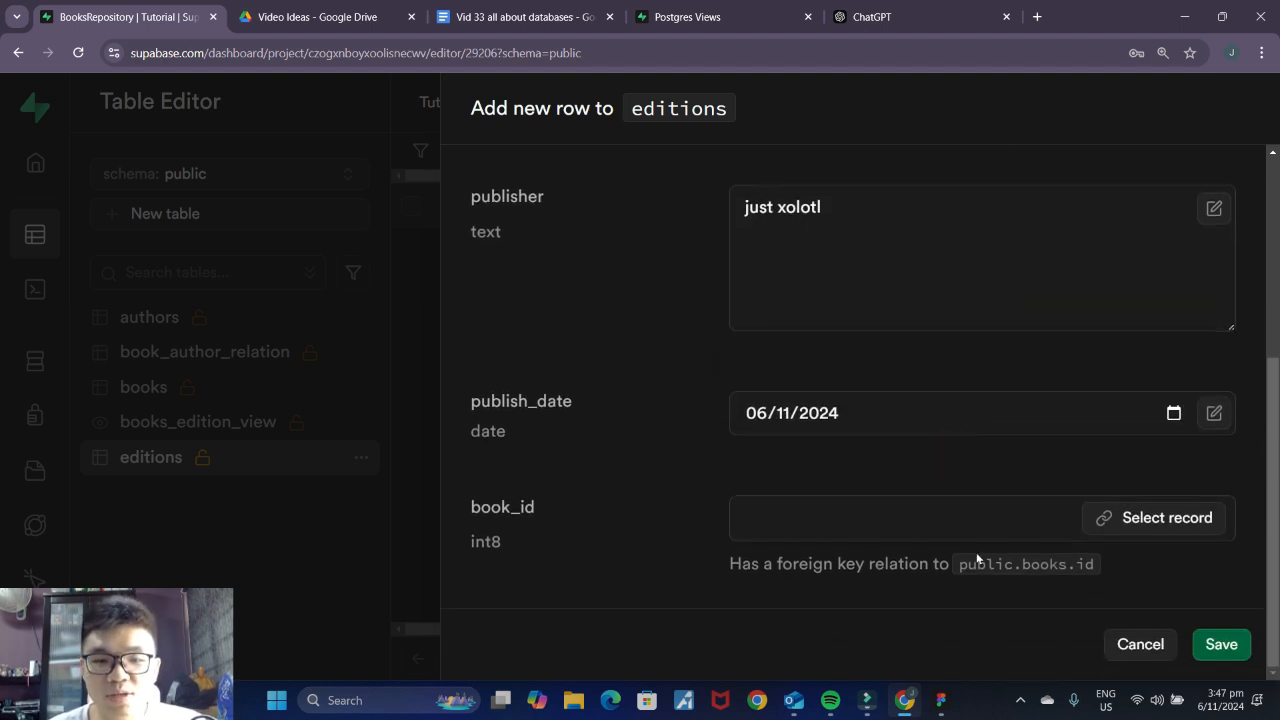
{"action": "left_click", "coordinate": [1120, 530]}
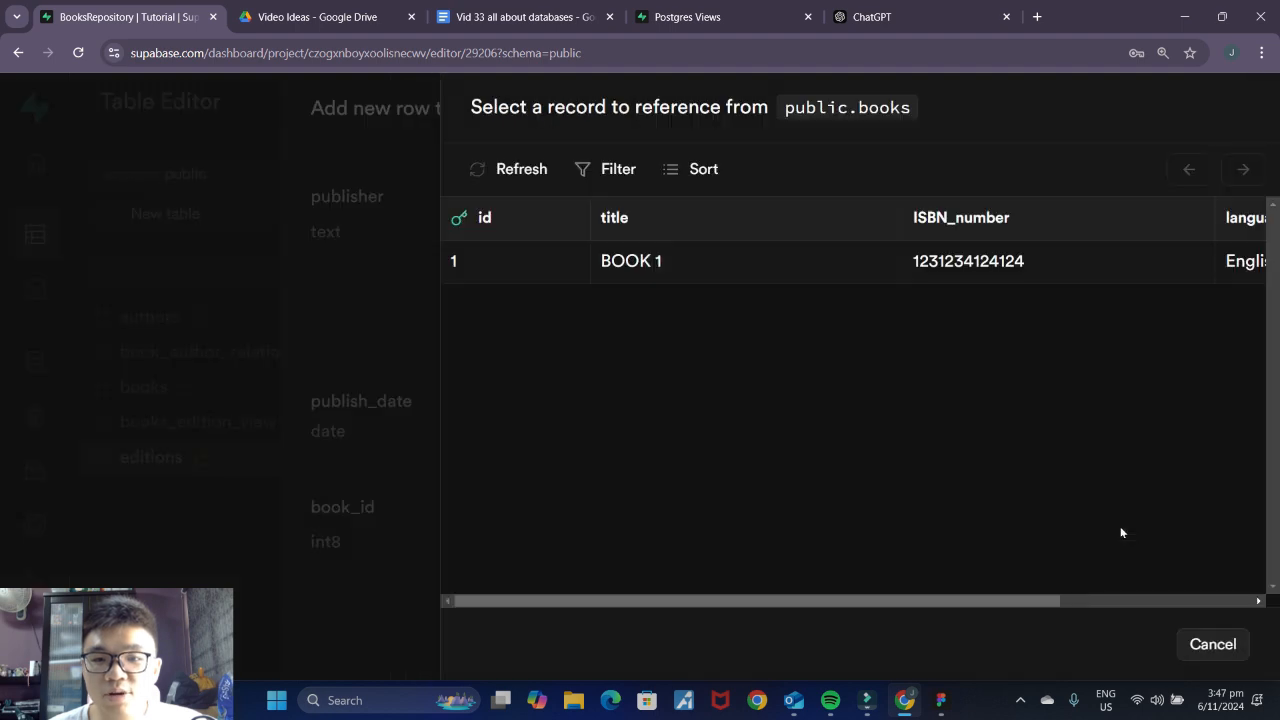
{"action": "left_click", "coordinate": [521, 269]}
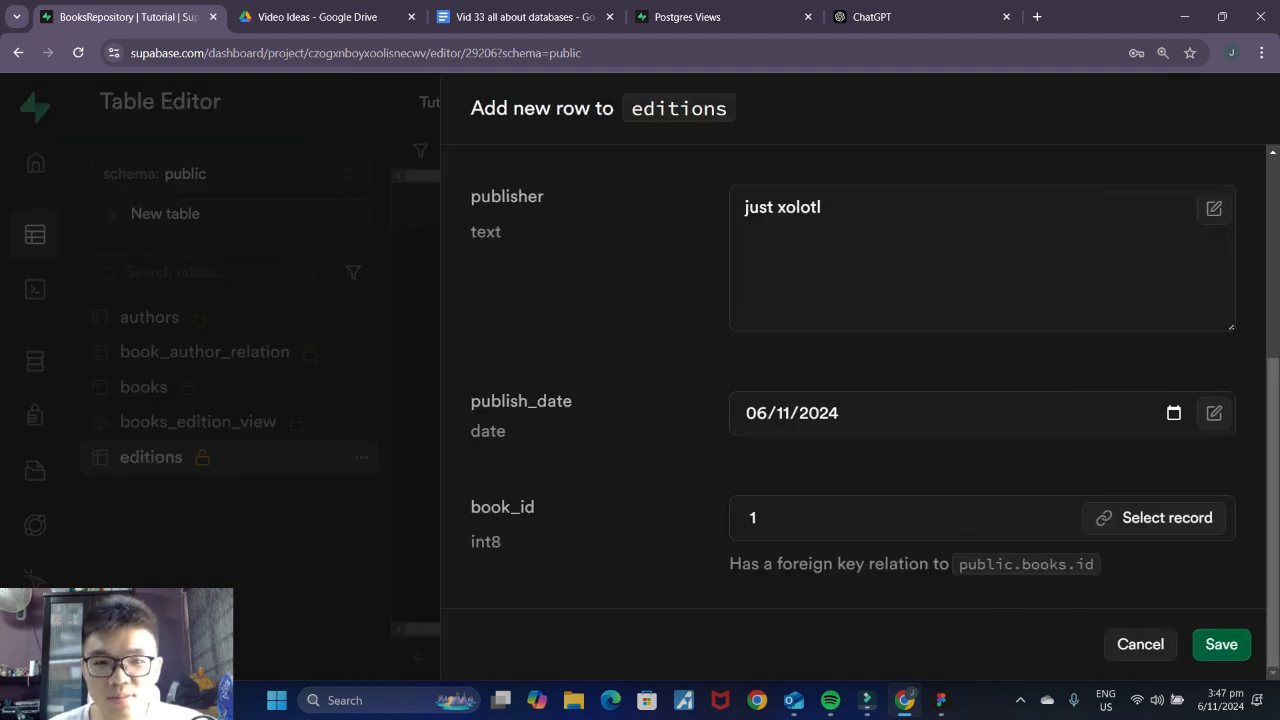
{"action": "left_click", "coordinate": [1215, 644]}
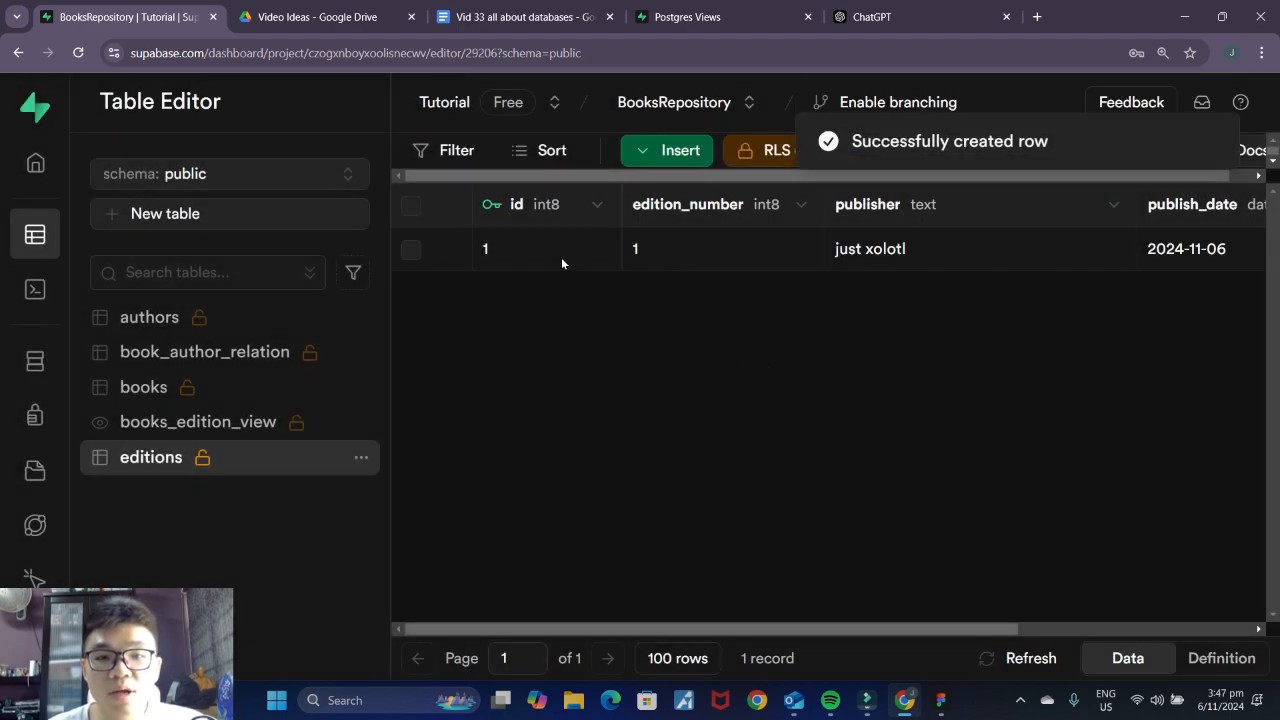
Step: Start another editions row with edition_number 2 and publisher "other publisher"
{"action": "left_click", "coordinate": [667, 150]}
{"action": "left_click", "coordinate": [689, 200]}
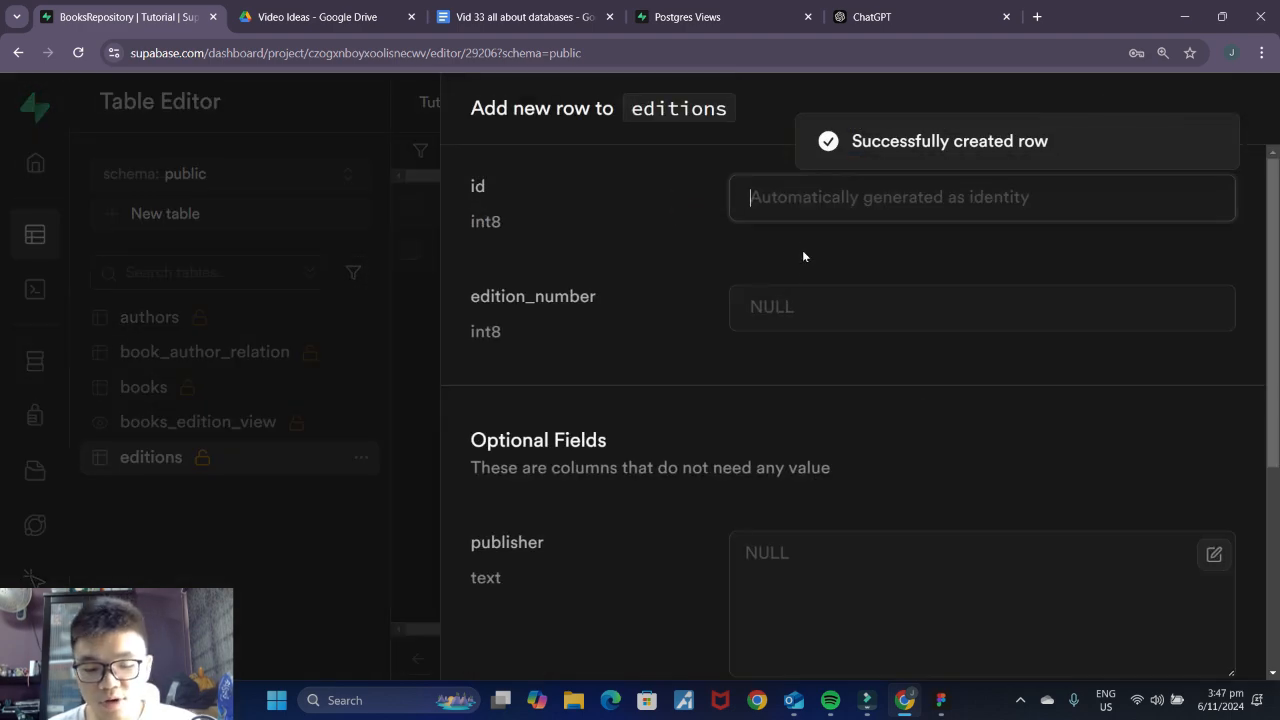
{"action": "left_click", "coordinate": [801, 303]}
{"action": "type", "text": "2"}
{"action": "scroll", "coordinate": [898, 360], "scroll_direction": "down", "scroll_amount": 3}
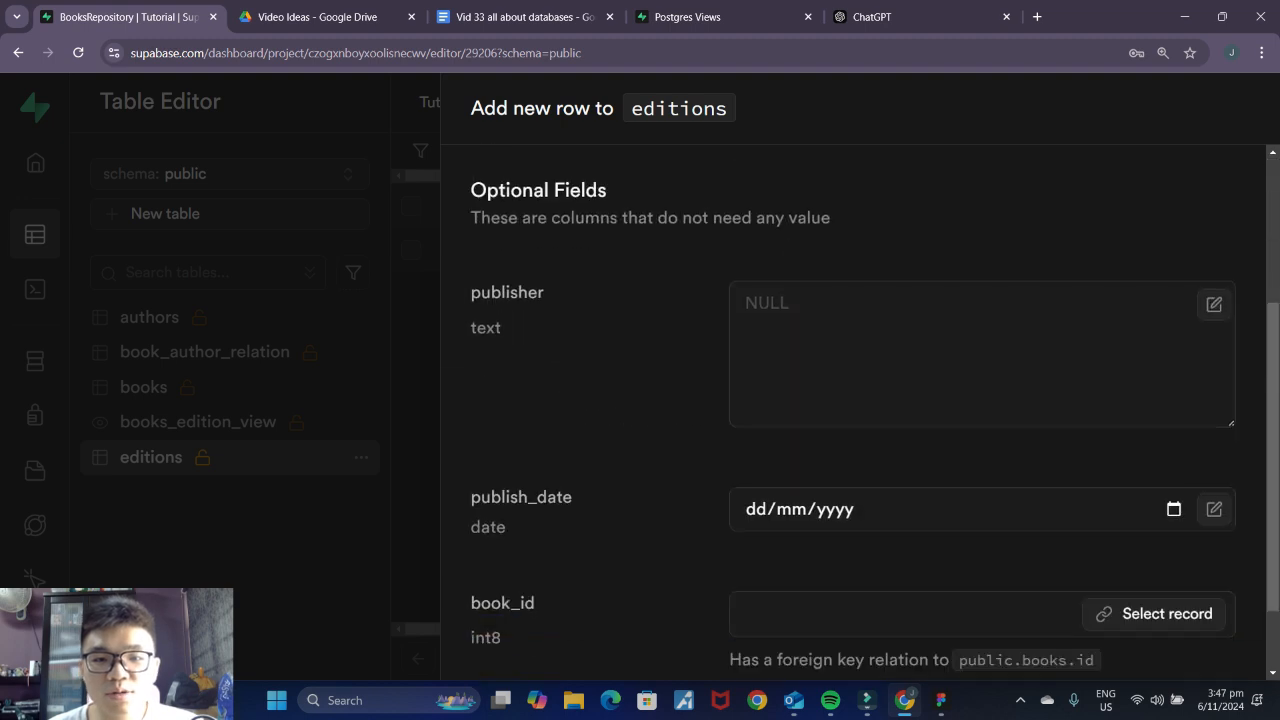
{"action": "left_click", "coordinate": [810, 316]}
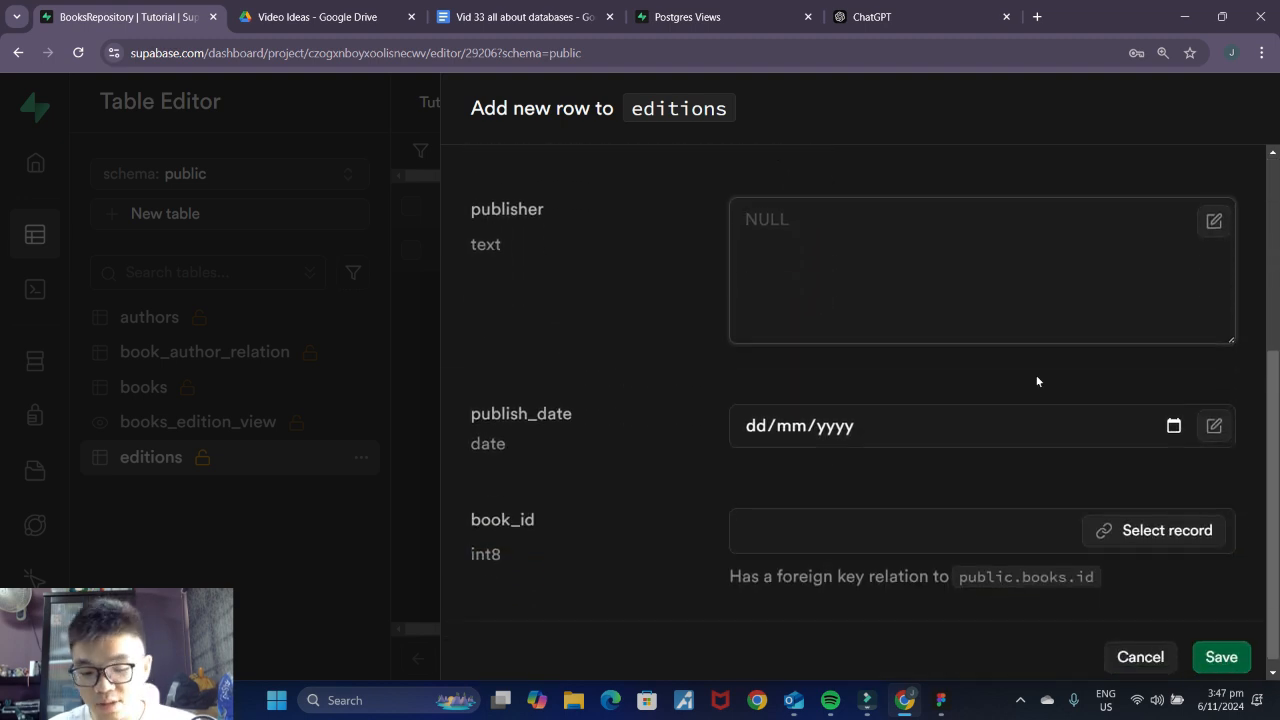
{"action": "type", "text": "just xolot"}
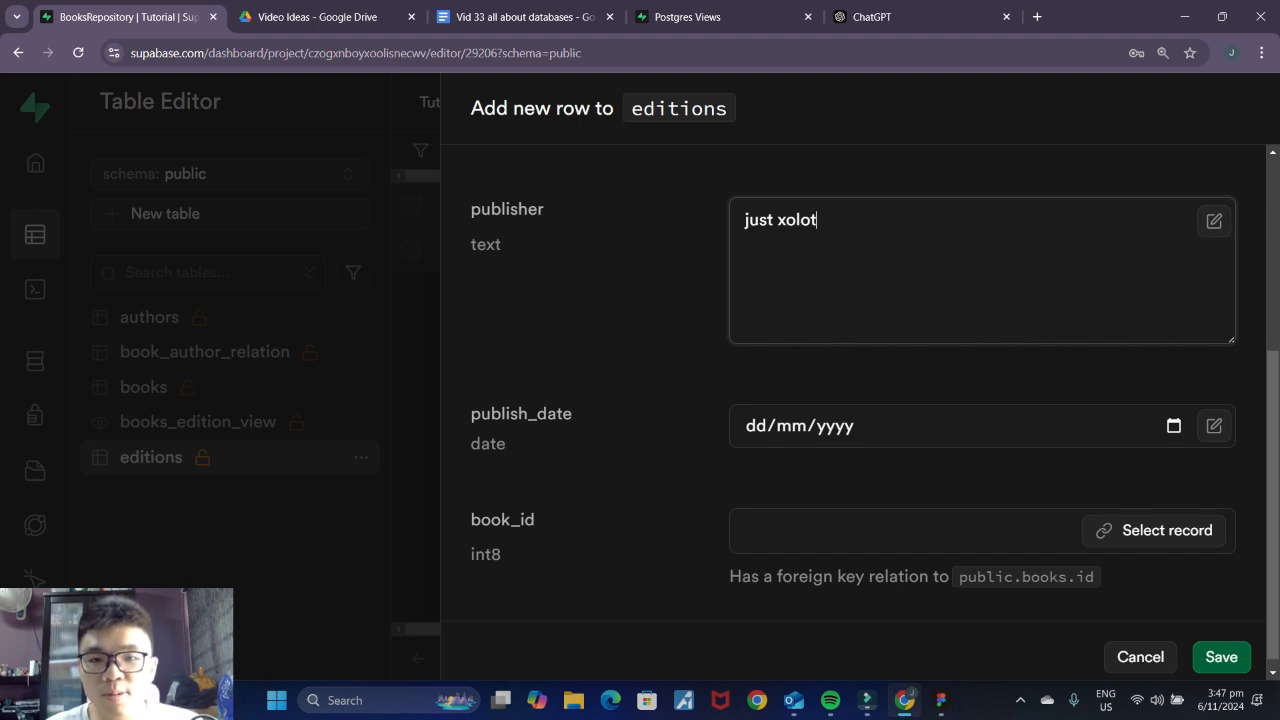
{"action": "triple_click", "coordinate": [840, 220]}
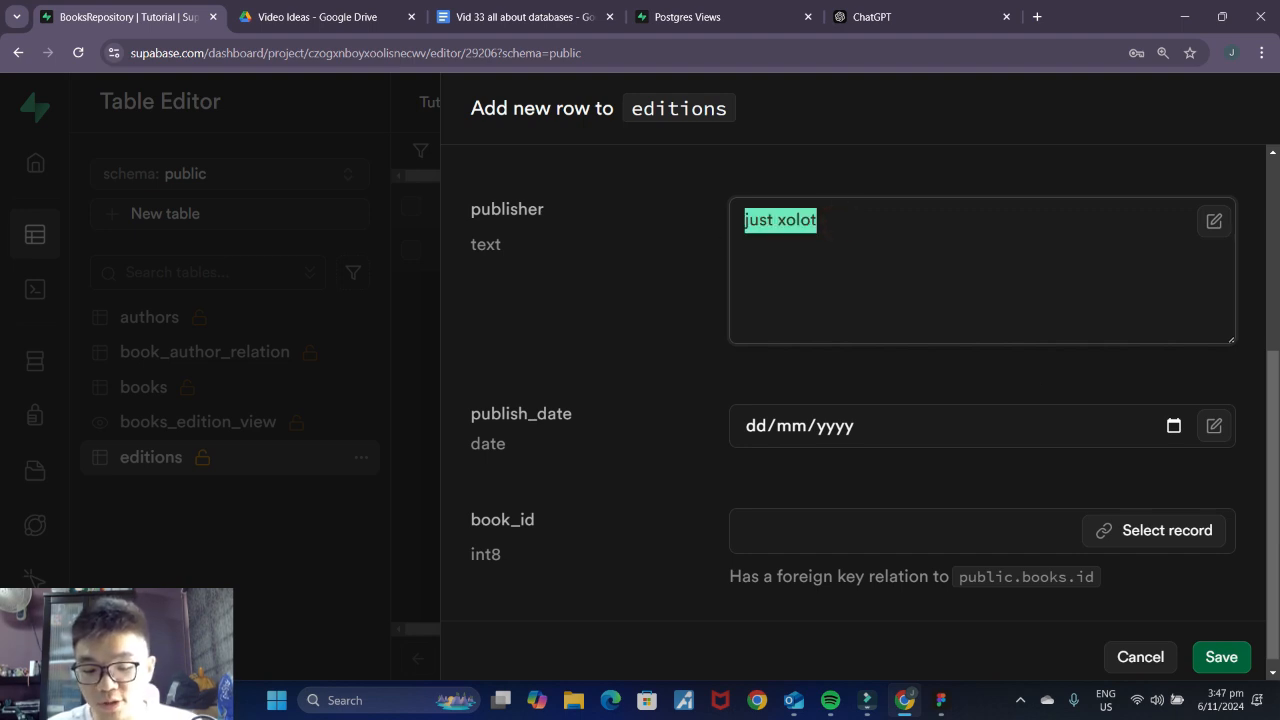
{"action": "type", "text": "other "}
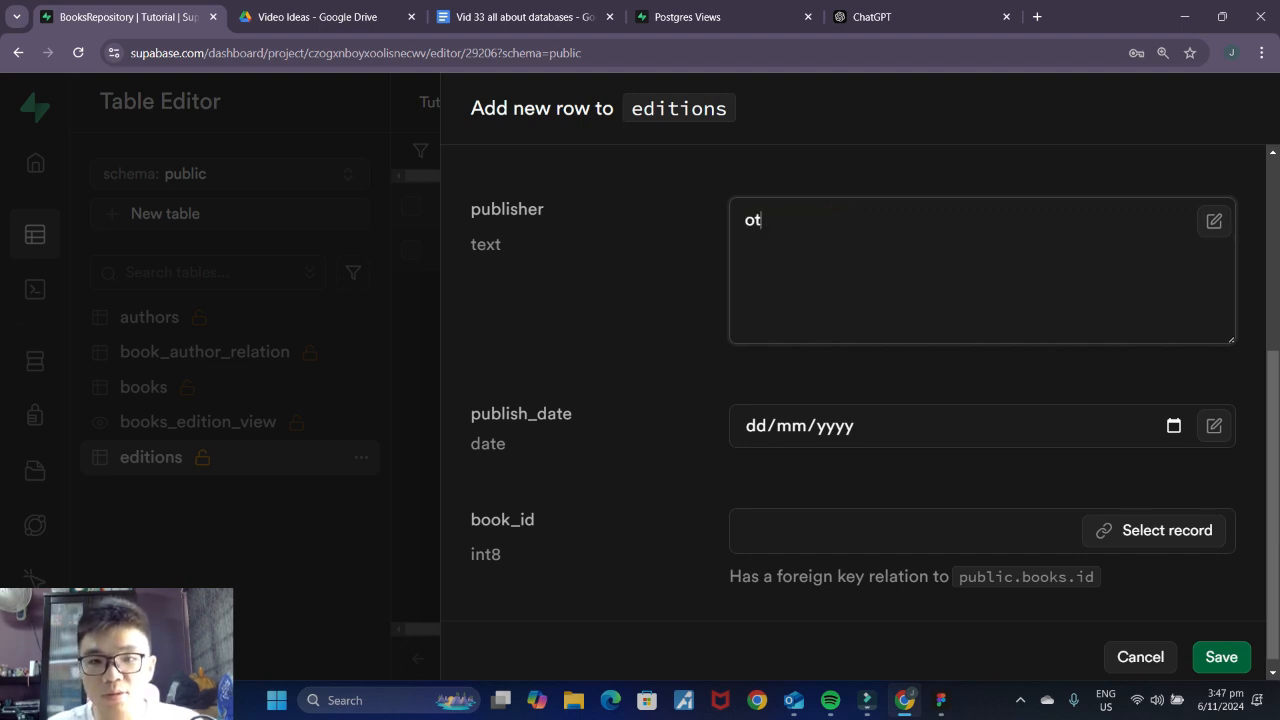
{"action": "type", "text": "publisher"}
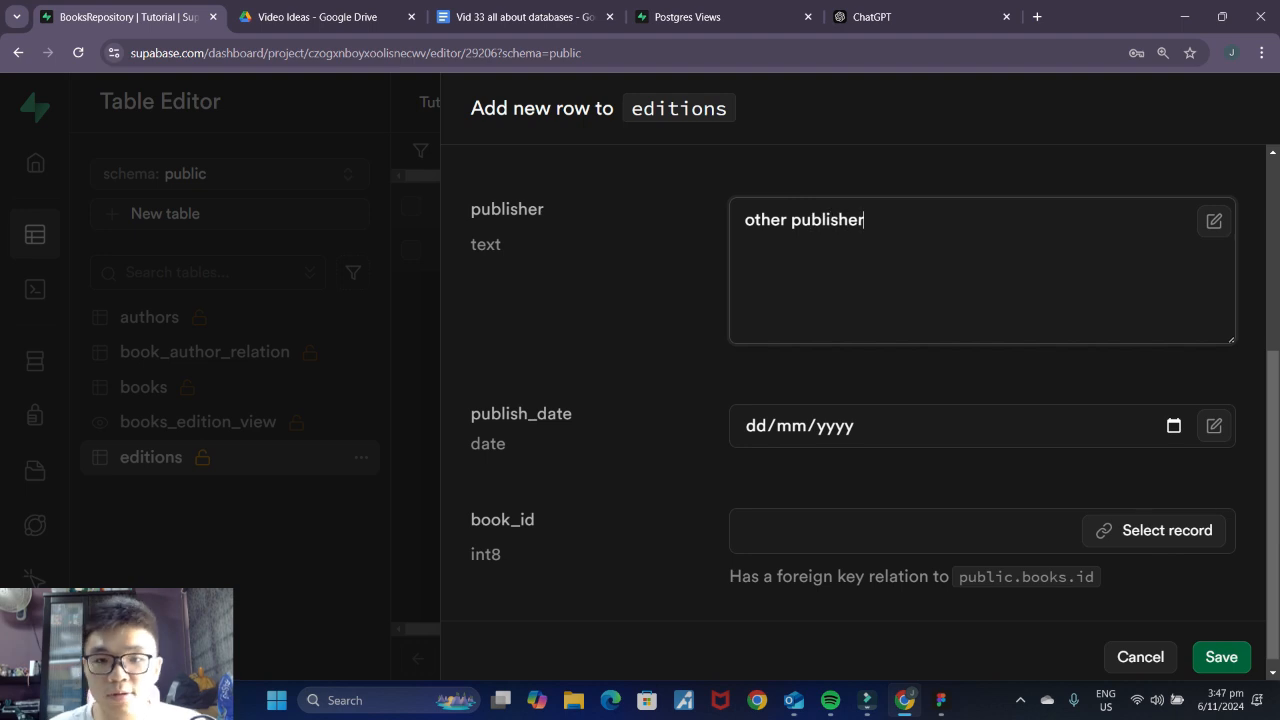
Step: Set the second edition's publish_date to 19/11/2024, reference the BOOK 1 record as book_id, and save the row
{"action": "scroll", "coordinate": [1171, 420], "scroll_direction": "down", "scroll_amount": 1}
{"action": "left_click", "coordinate": [1173, 415]}
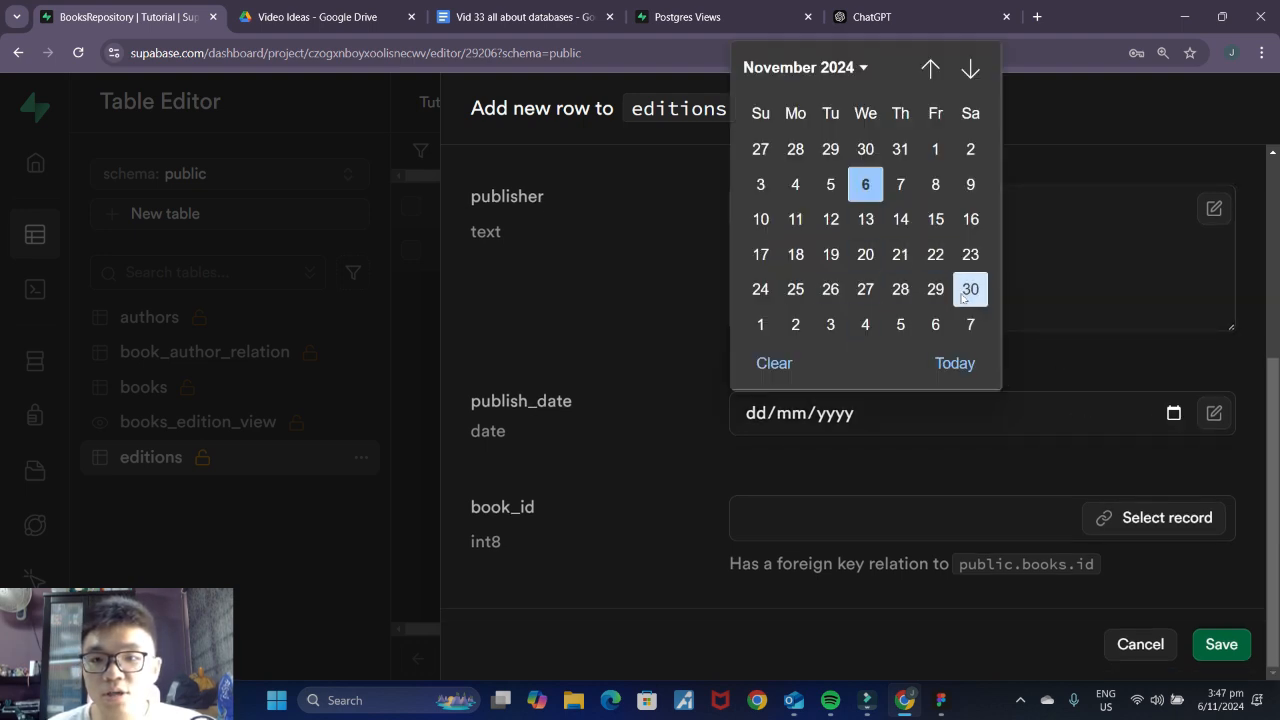
{"action": "left_click", "coordinate": [830, 254]}
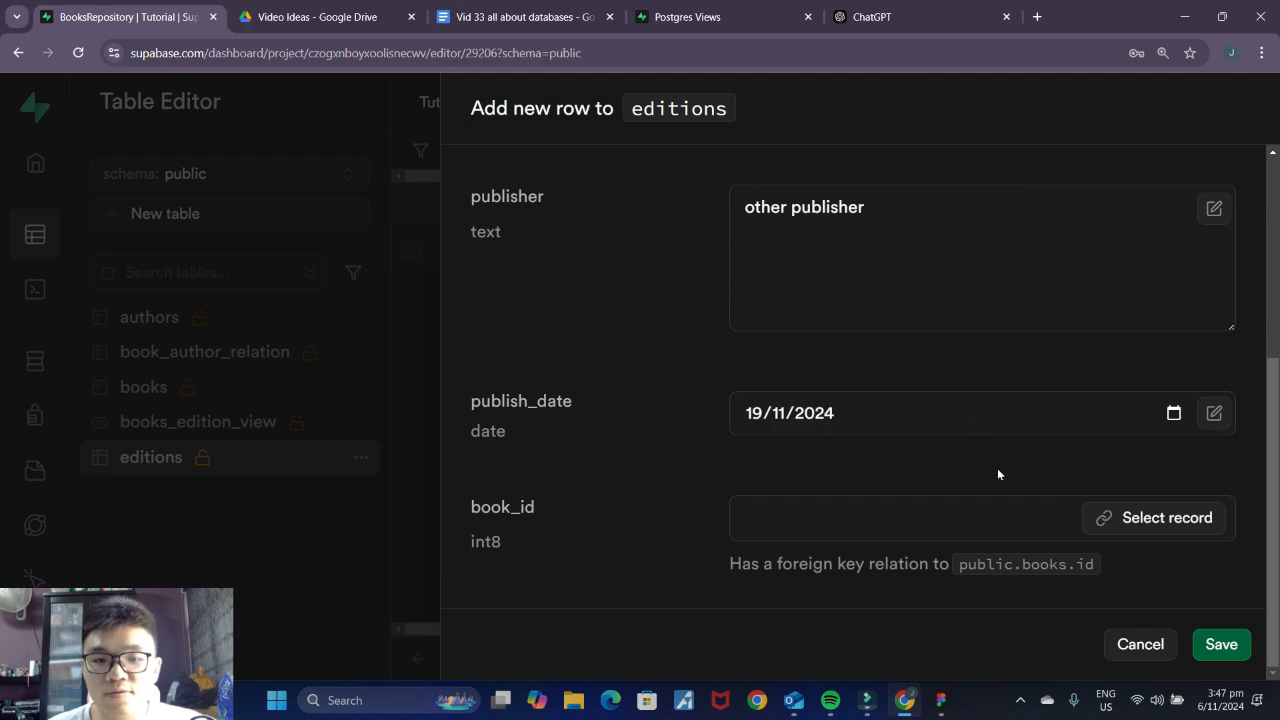
{"action": "left_click", "coordinate": [1124, 520]}
{"action": "left_click", "coordinate": [740, 260]}
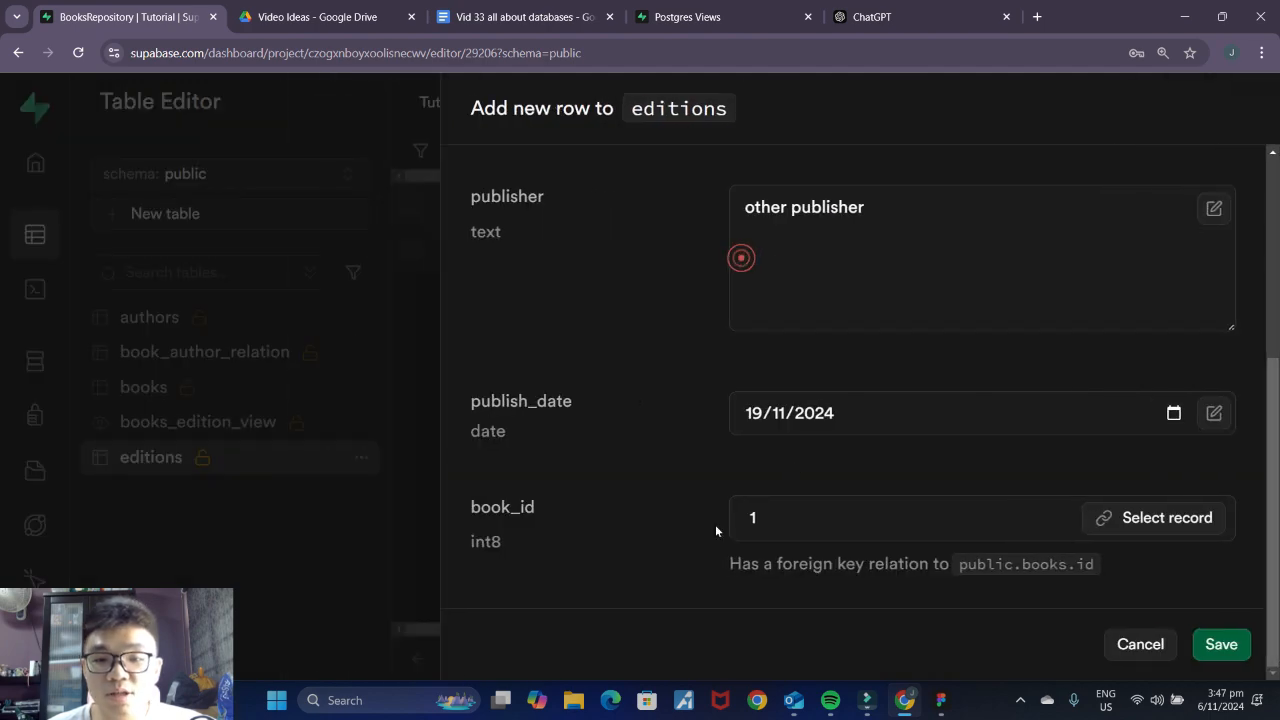
{"action": "left_click", "coordinate": [1200, 644]}
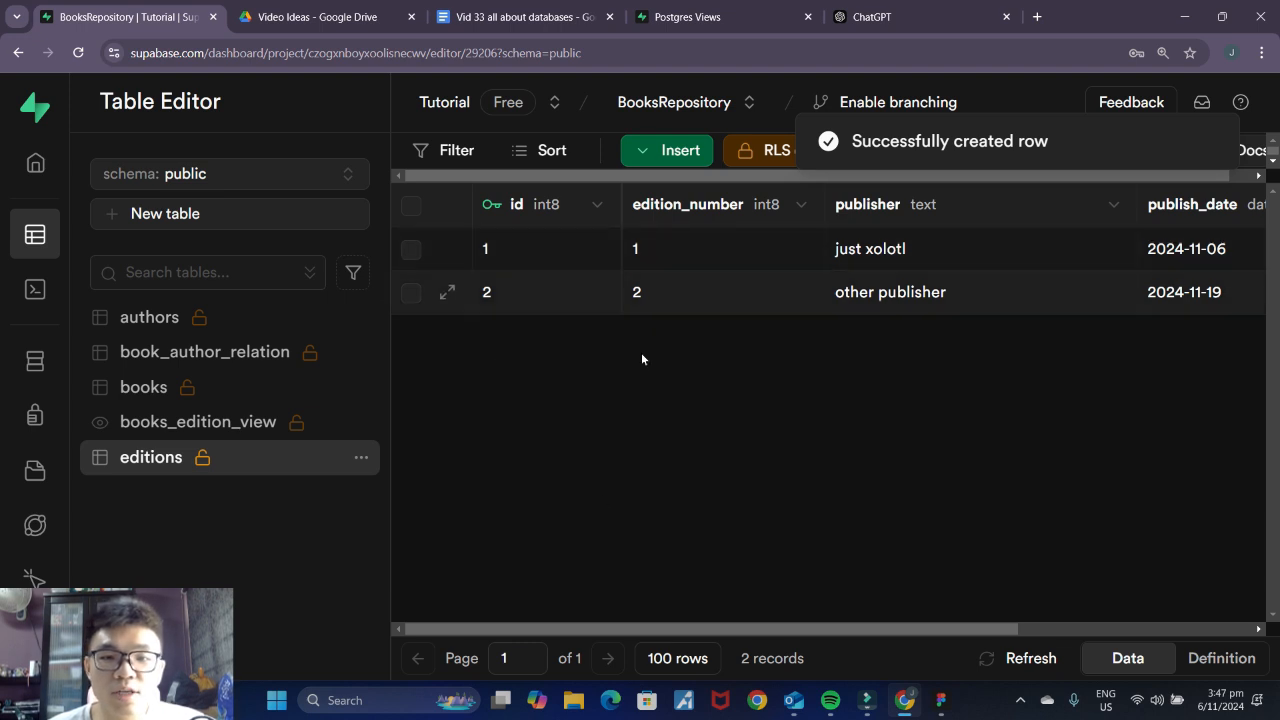
Step: Examine all columns of books_edition_view and compare its rows with those in the editions table
{"action": "left_click_drag", "start_coordinate": [651, 628], "coordinate": [511, 608]}
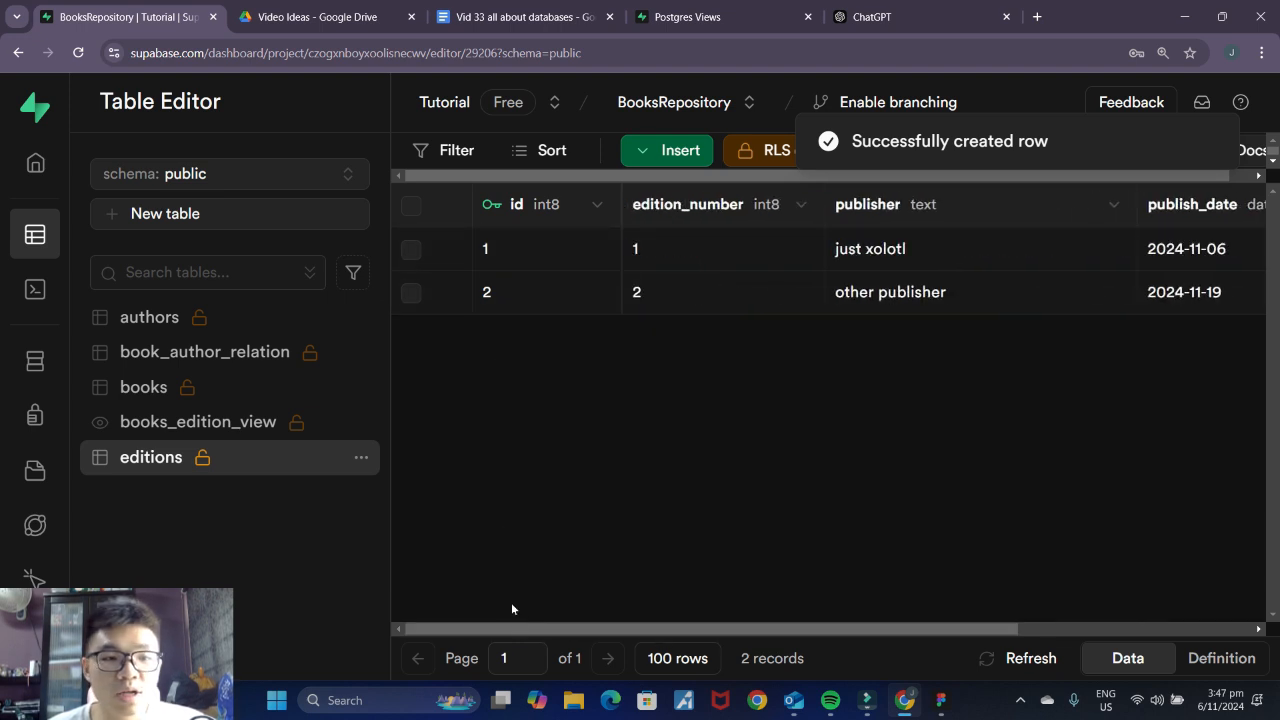
{"action": "left_click", "coordinate": [211, 422]}
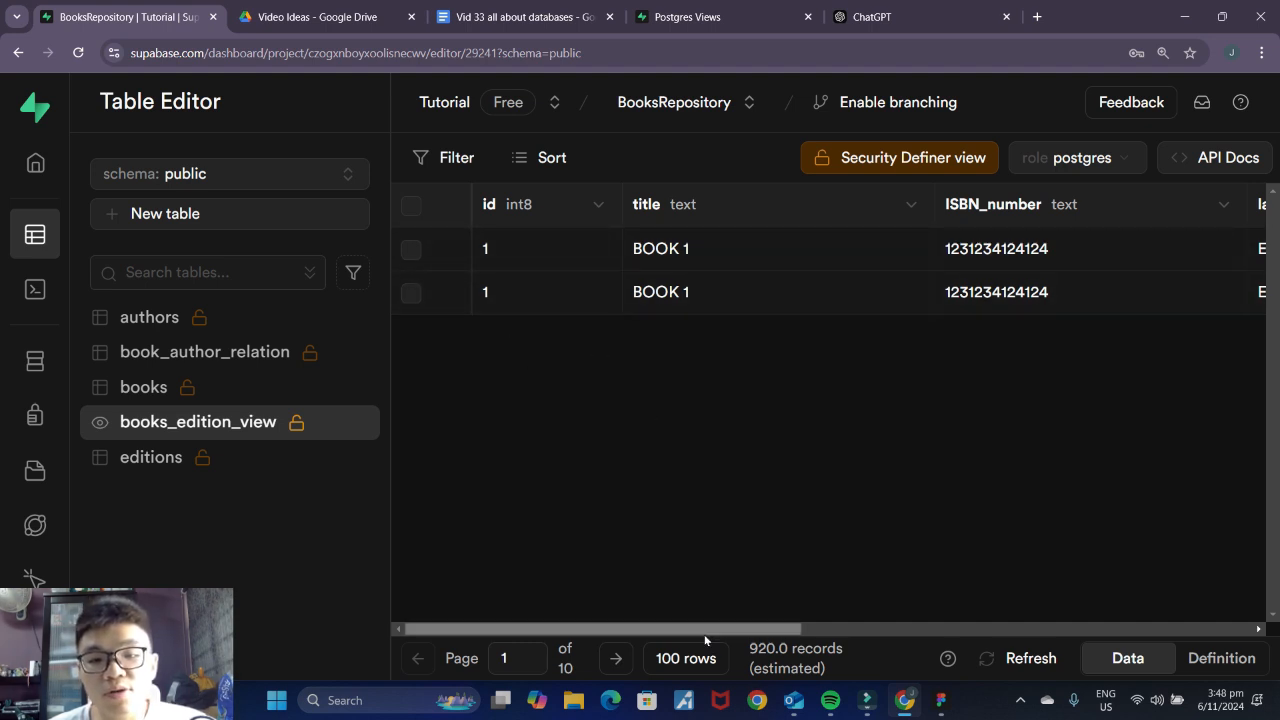
{"action": "left_click_drag", "start_coordinate": [704, 632], "coordinate": [1196, 563]}
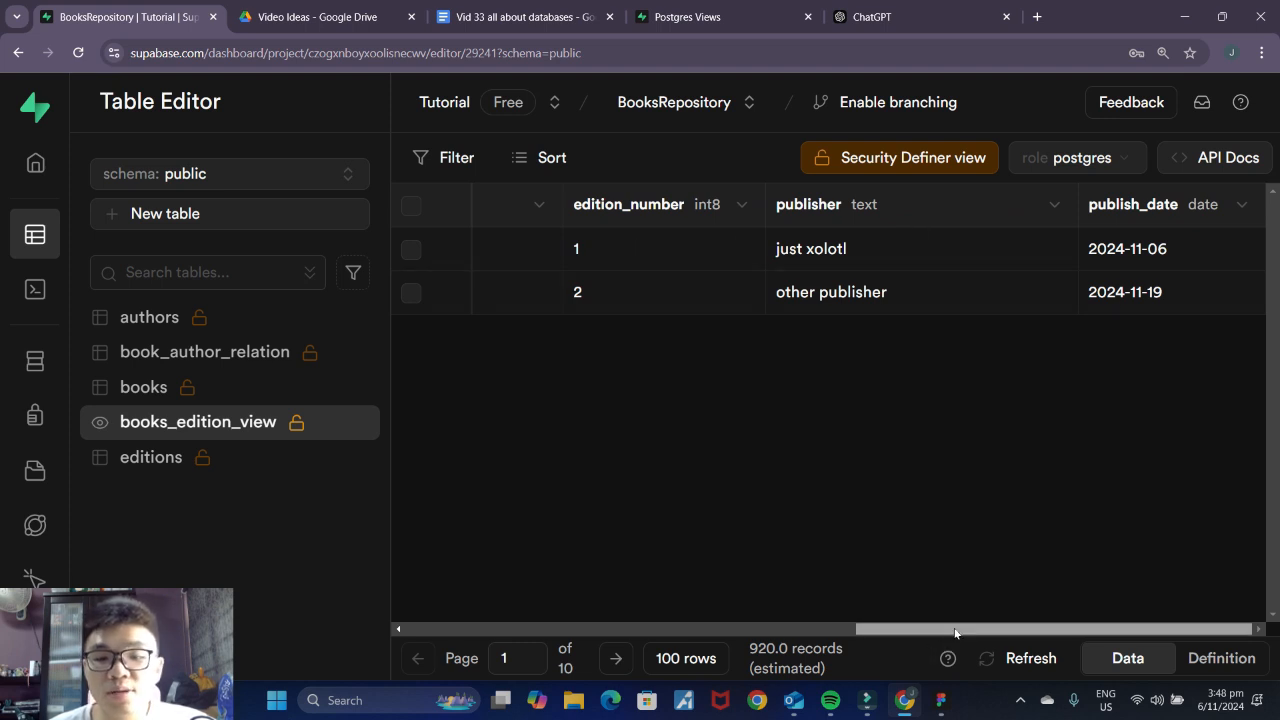
{"action": "left_click_drag", "start_coordinate": [953, 632], "coordinate": [501, 632]}
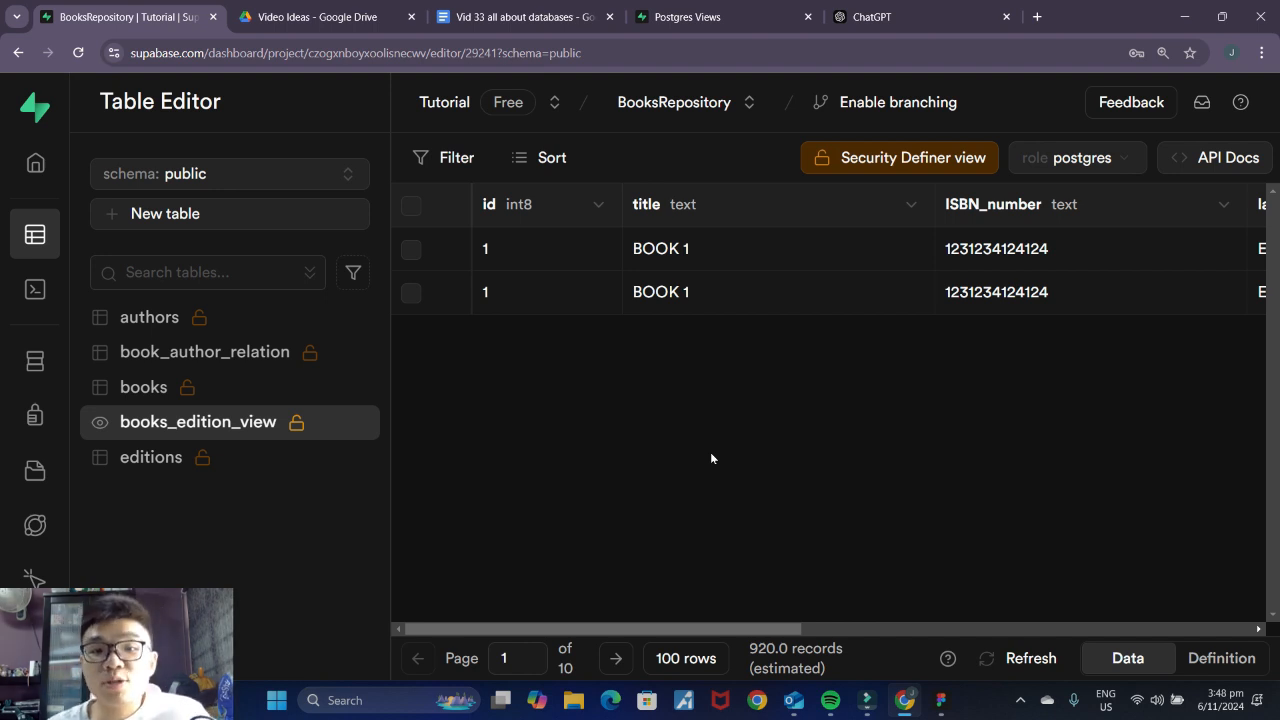
{"action": "left_click", "coordinate": [150, 463]}
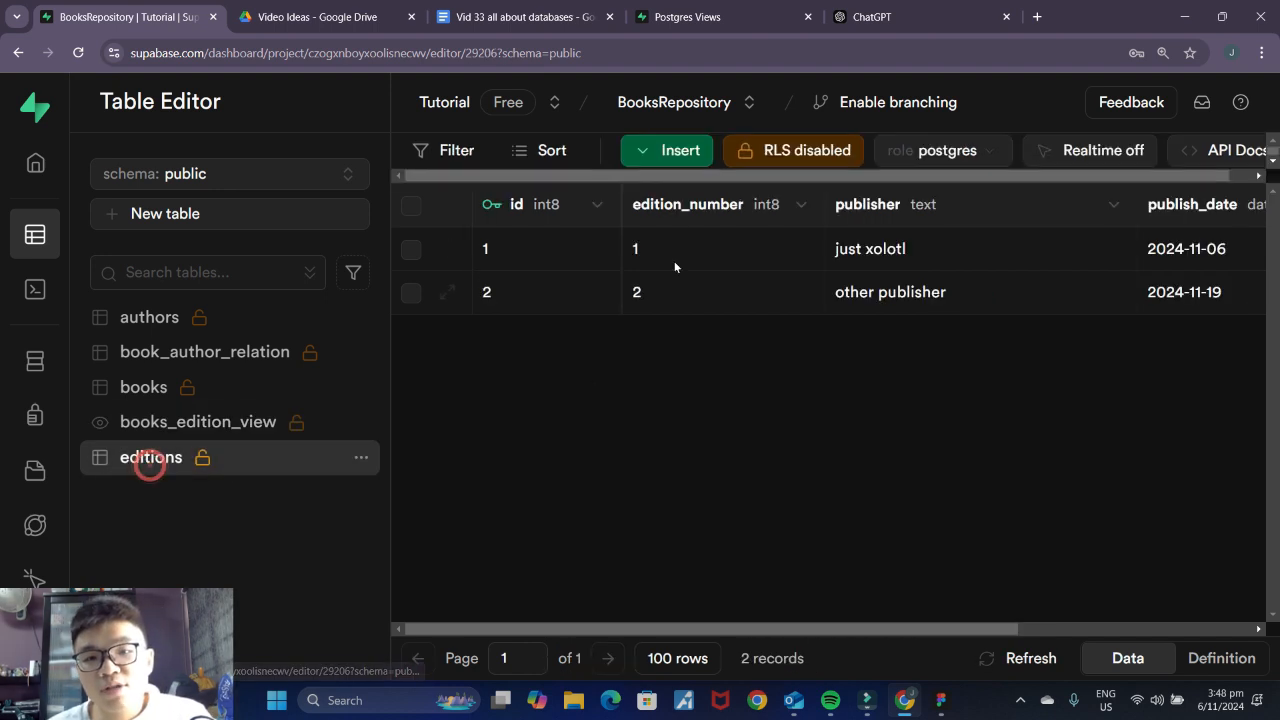
{"action": "left_click", "coordinate": [200, 428]}
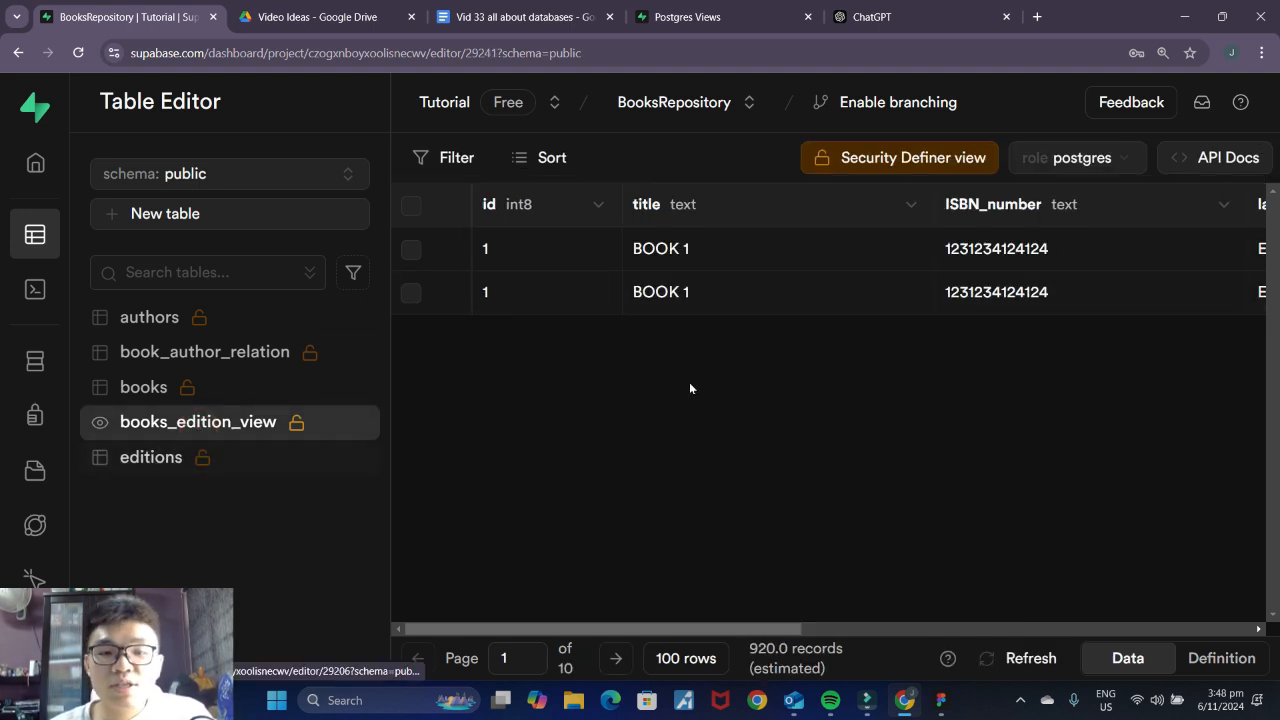
{"action": "left_click_drag", "start_coordinate": [730, 628], "coordinate": [1193, 595]}
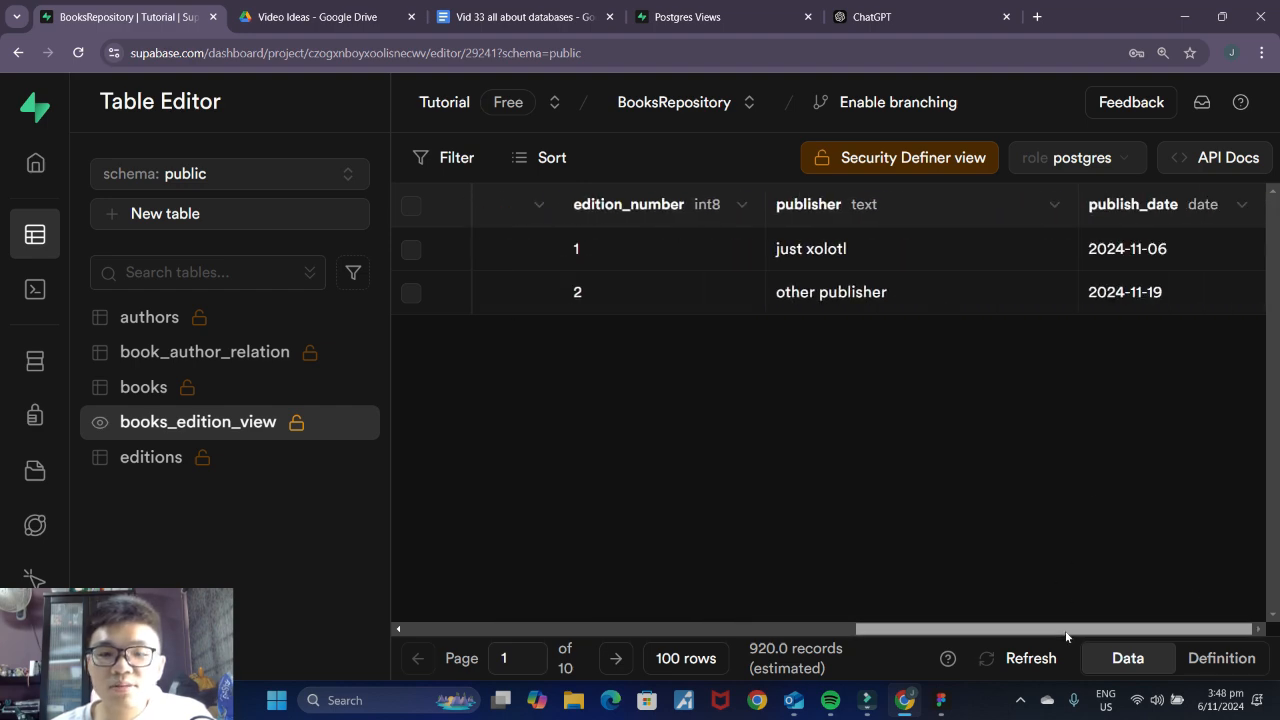
{"action": "left_click_drag", "start_coordinate": [1067, 627], "coordinate": [686, 443]}
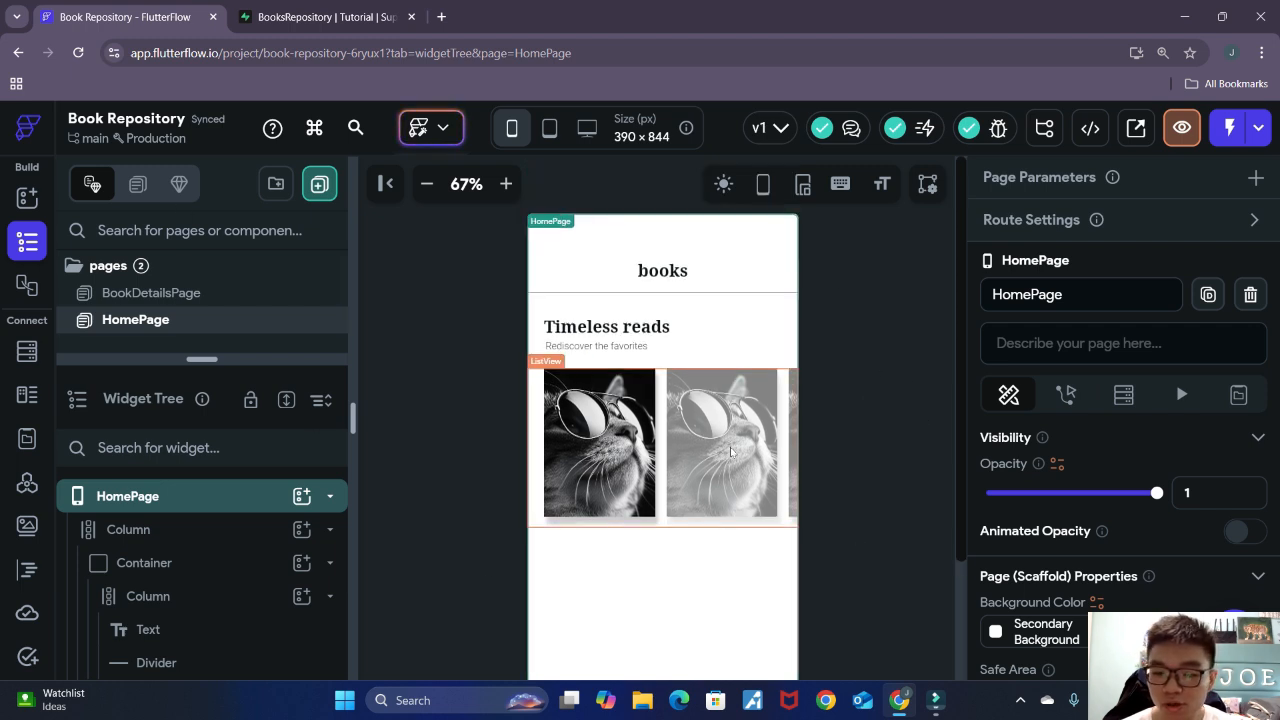
Step: In the FlutterFlow Book Repository project, examine the BookDetailsPage layout, including its cover image, title, author and edition fields
{"action": "left_click", "coordinate": [222, 295]}
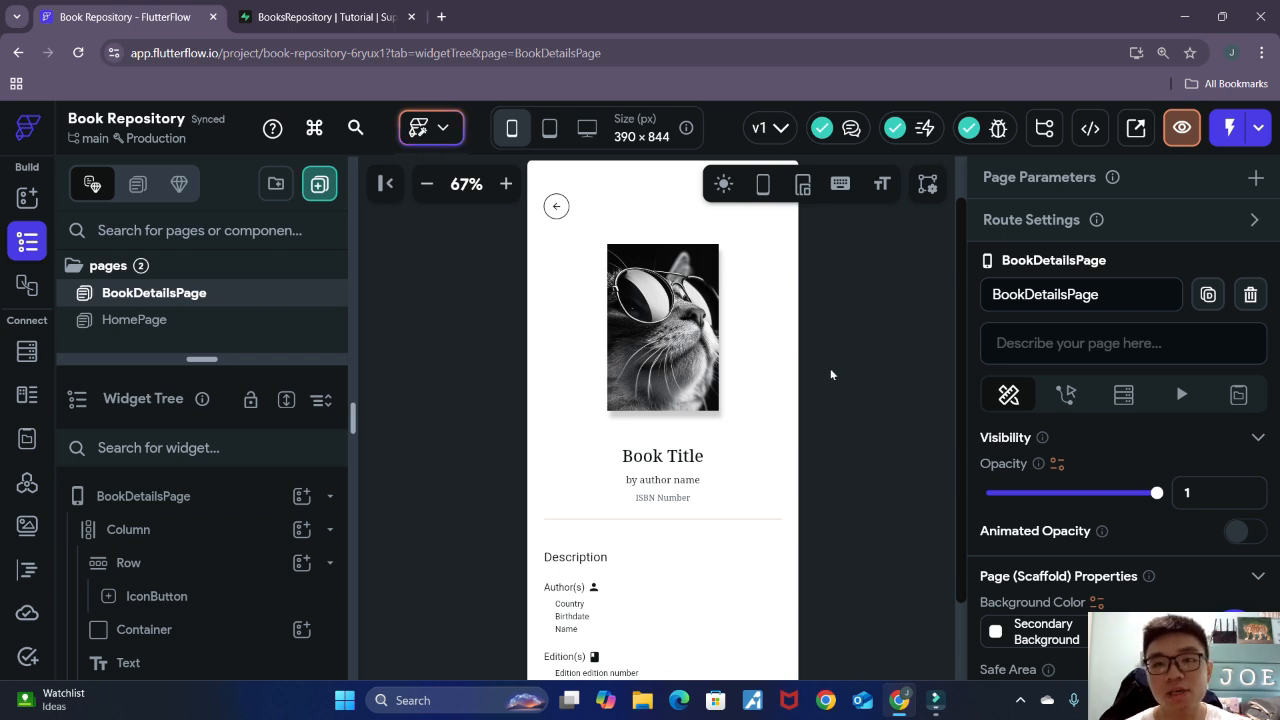
{"action": "scroll", "coordinate": [828, 360], "scroll_direction": "down", "scroll_amount": 1}
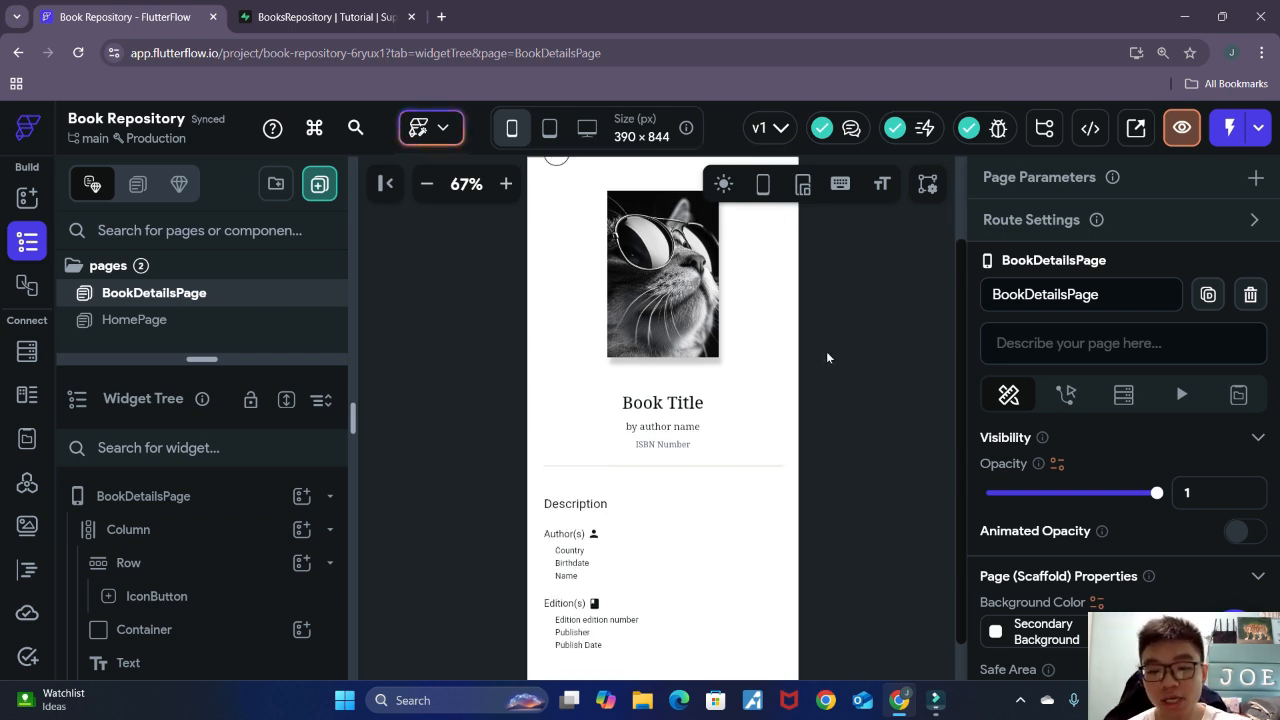
{"action": "left_click", "coordinate": [682, 316]}
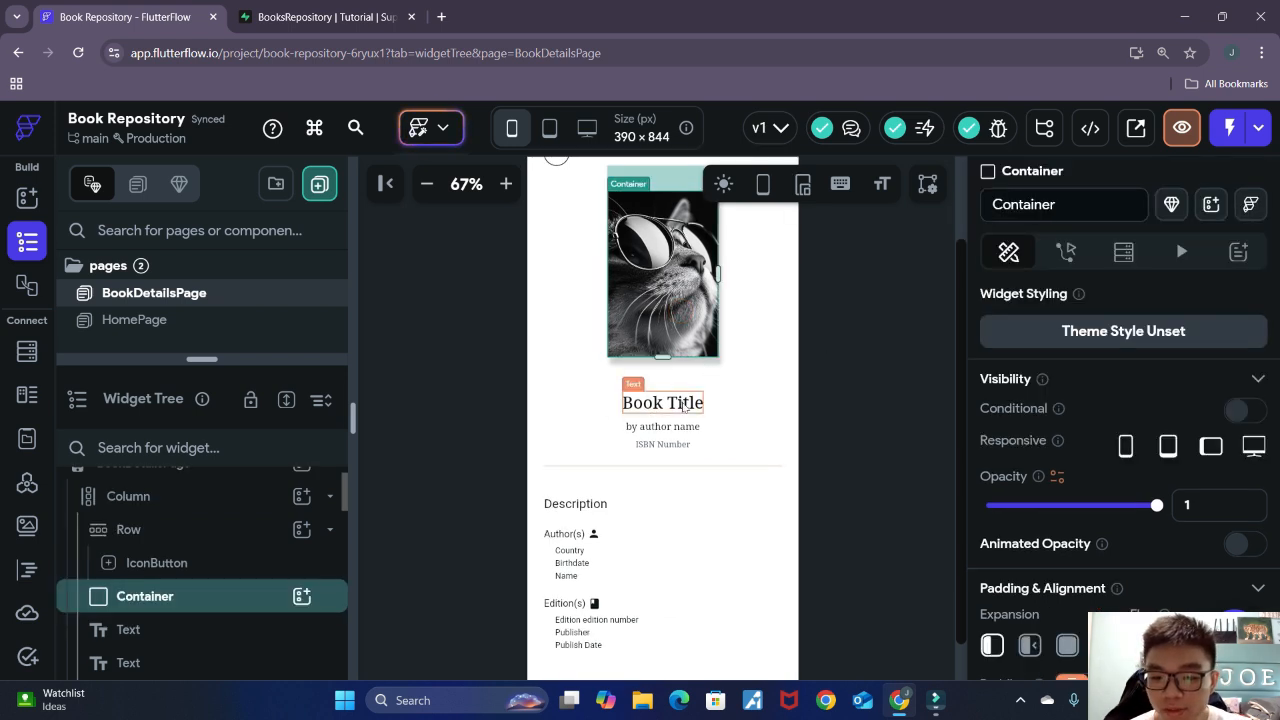
{"action": "left_click", "coordinate": [685, 402]}
{"action": "scroll", "coordinate": [848, 457], "scroll_direction": "down", "scroll_amount": 1}
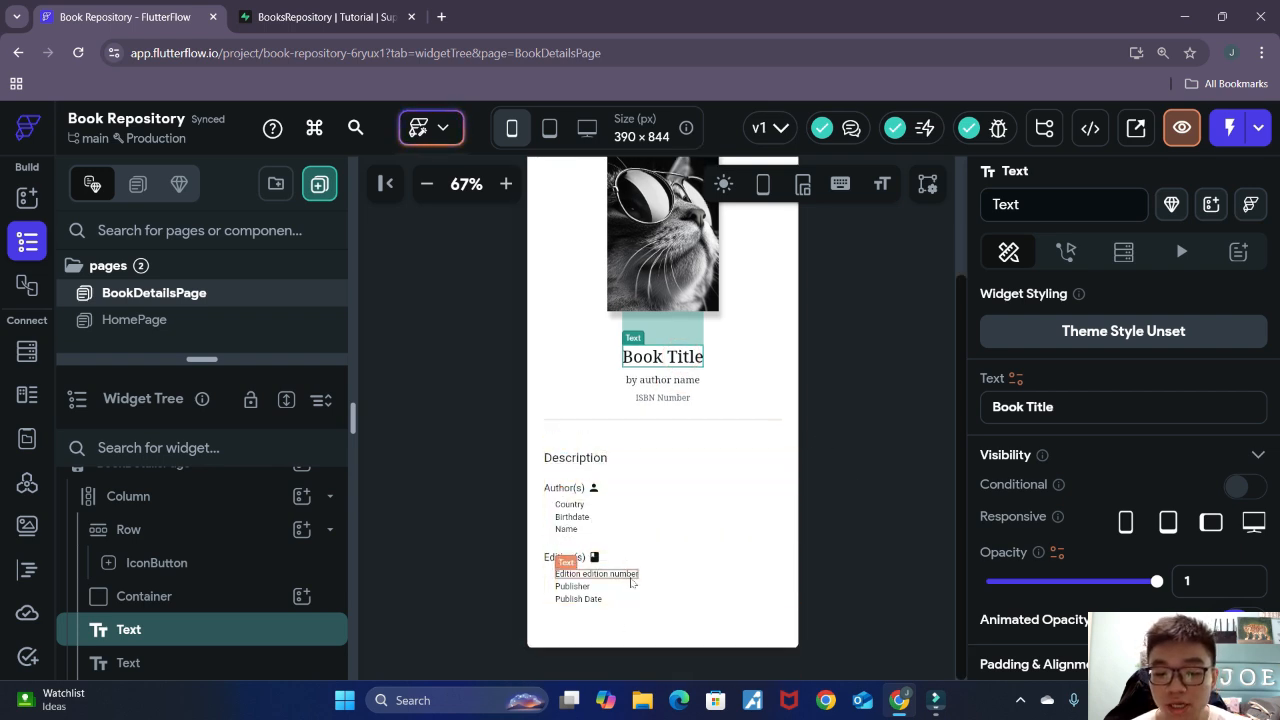
{"action": "scroll", "coordinate": [855, 477], "scroll_direction": "up", "scroll_amount": 2}
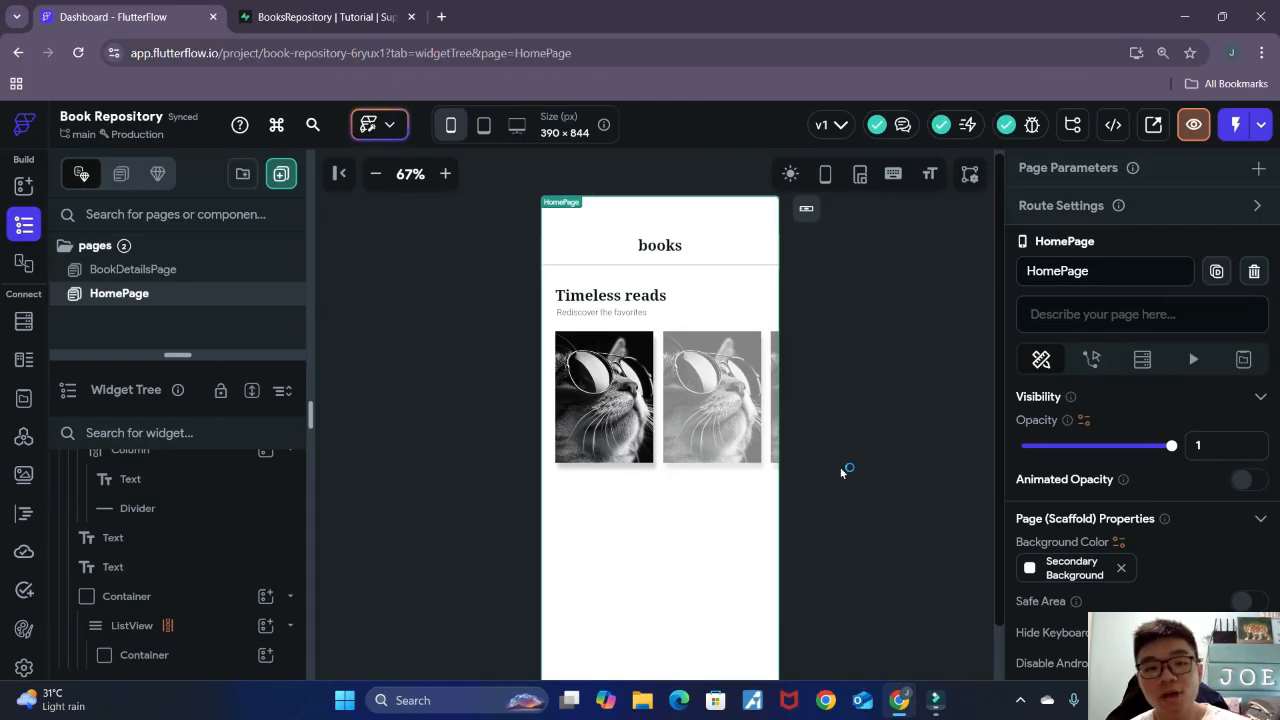
Step: Enable the Supabase integration in the Book Repository project's app settings
{"action": "scroll", "coordinate": [23, 586], "scroll_direction": "down", "scroll_amount": 1}
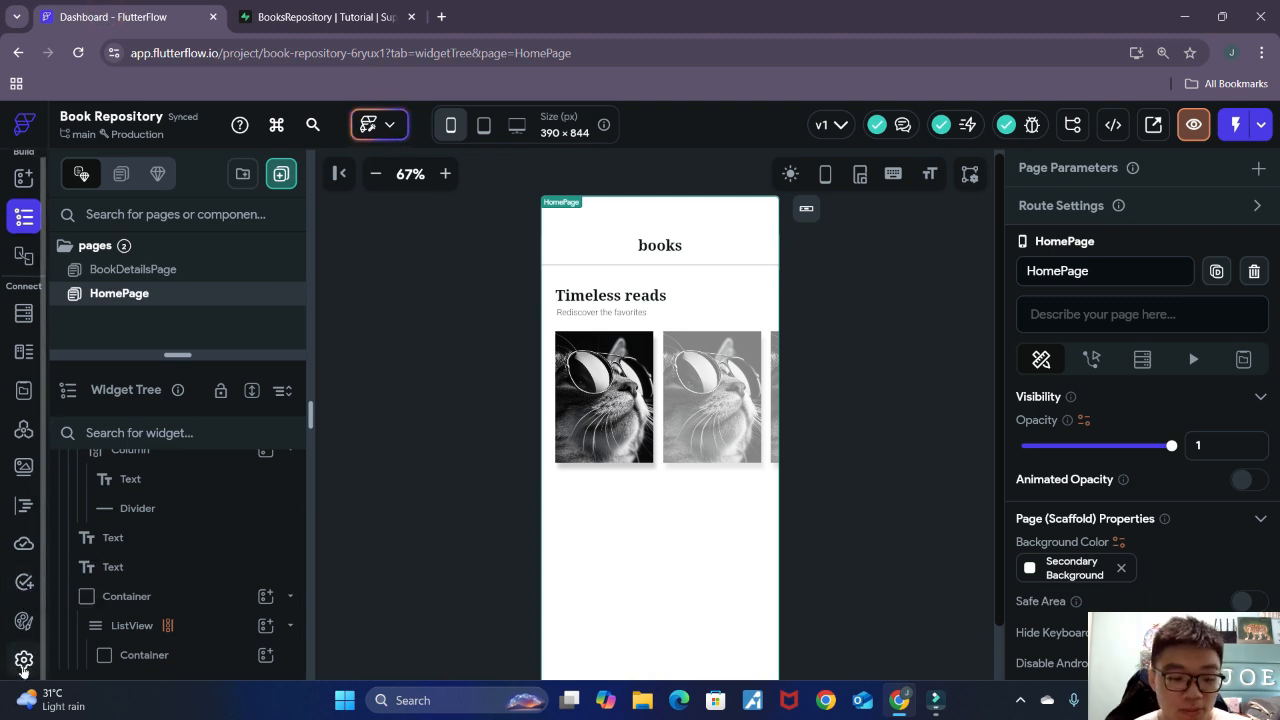
{"action": "left_click", "coordinate": [23, 662]}
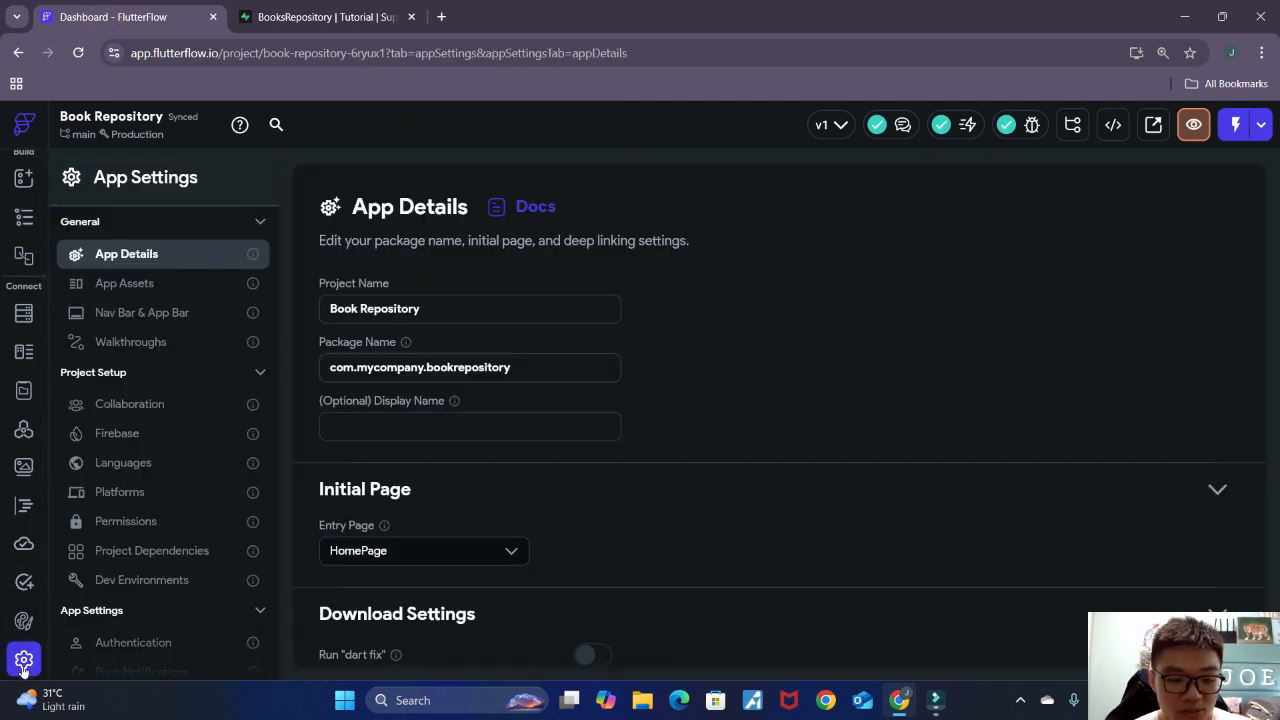
{"action": "scroll", "coordinate": [171, 391], "scroll_direction": "down", "scroll_amount": 4}
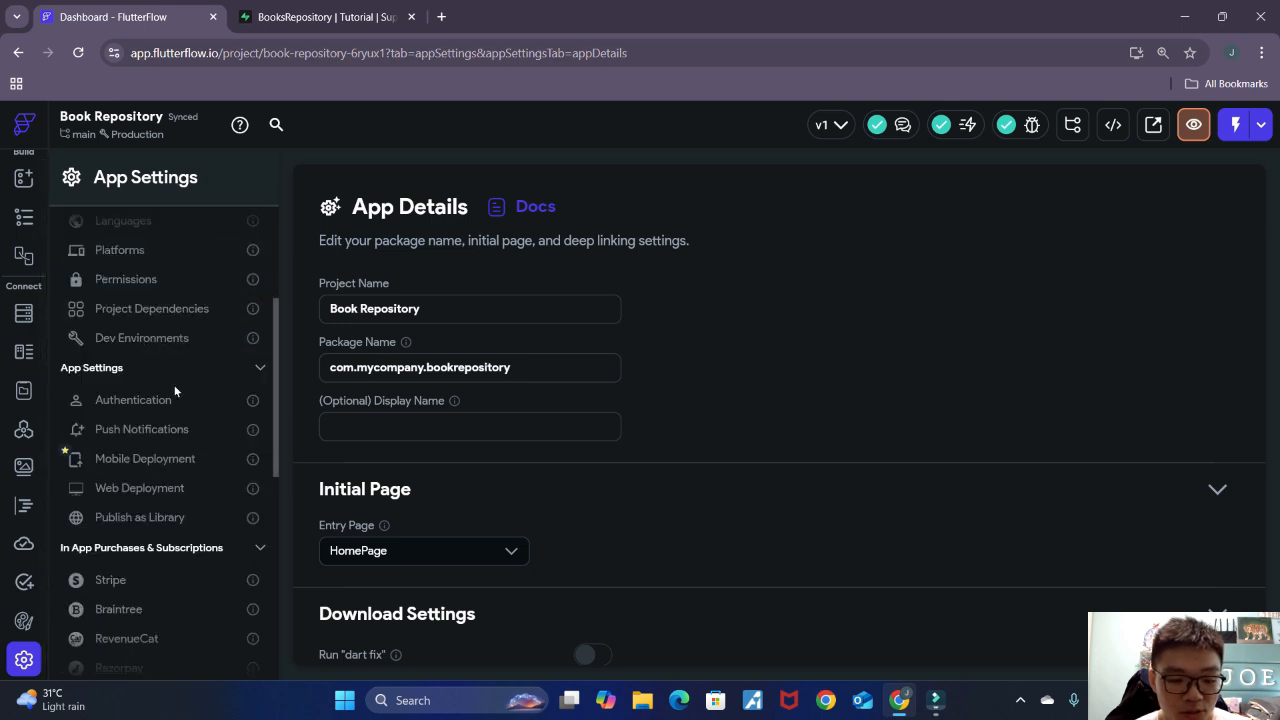
{"action": "scroll", "coordinate": [173, 391], "scroll_direction": "down", "scroll_amount": 3}
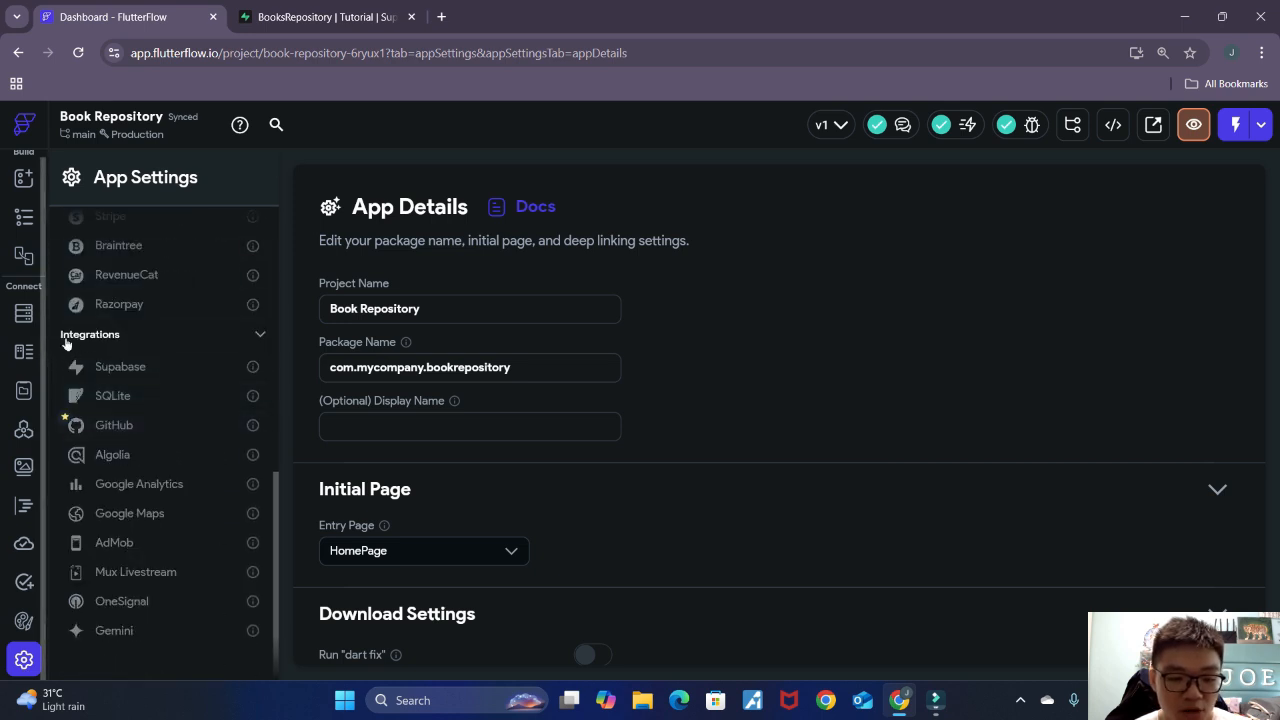
{"action": "left_click", "coordinate": [117, 368]}
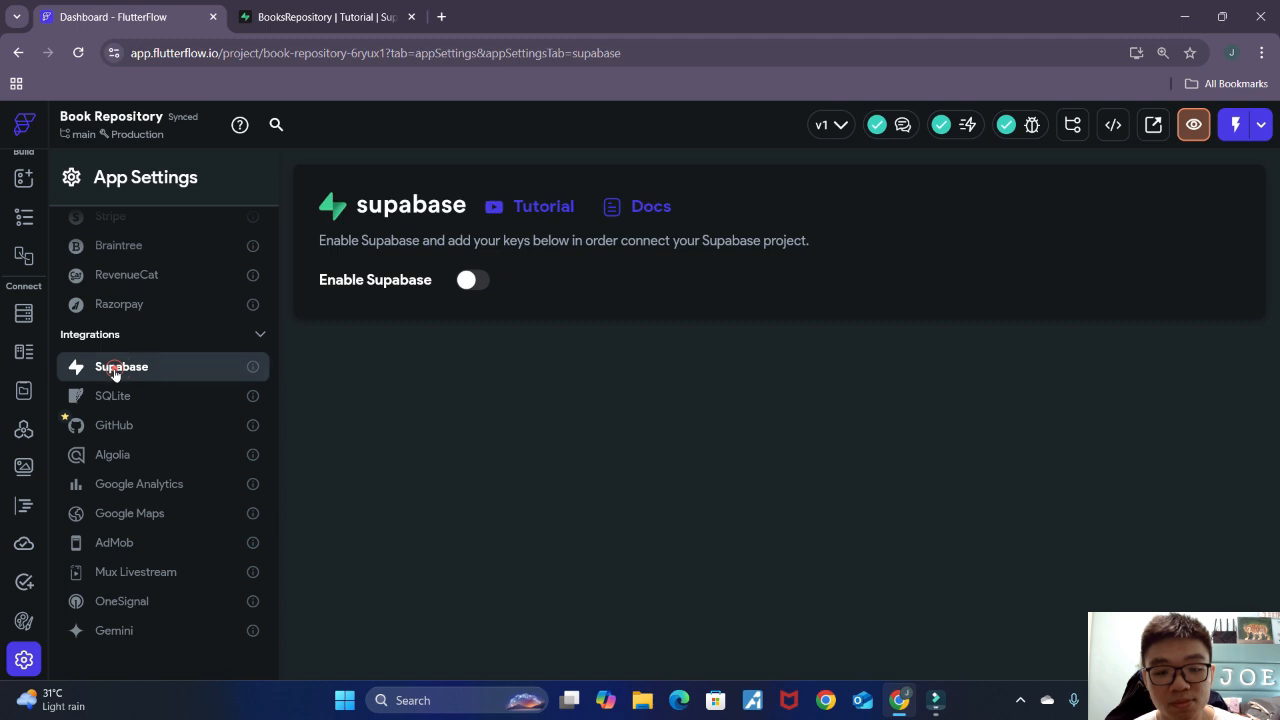
{"action": "left_click", "coordinate": [467, 281]}
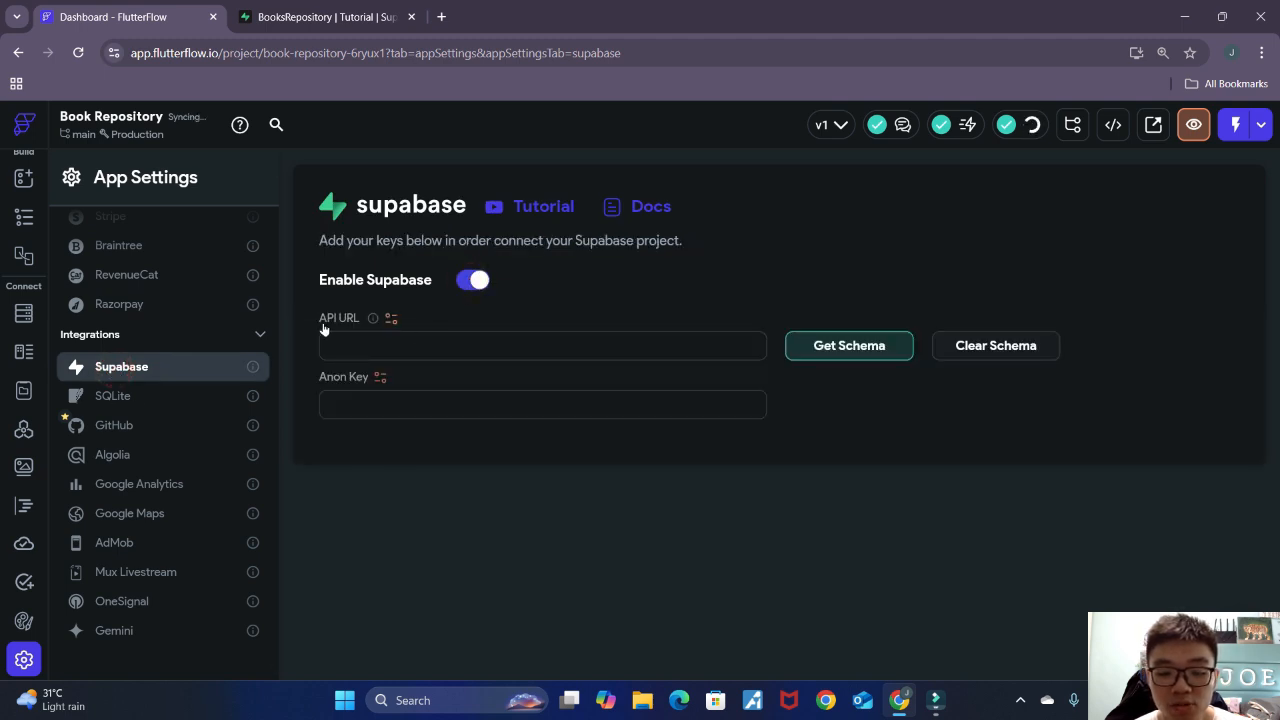
{"action": "left_click_drag", "start_coordinate": [317, 314], "coordinate": [360, 316]}
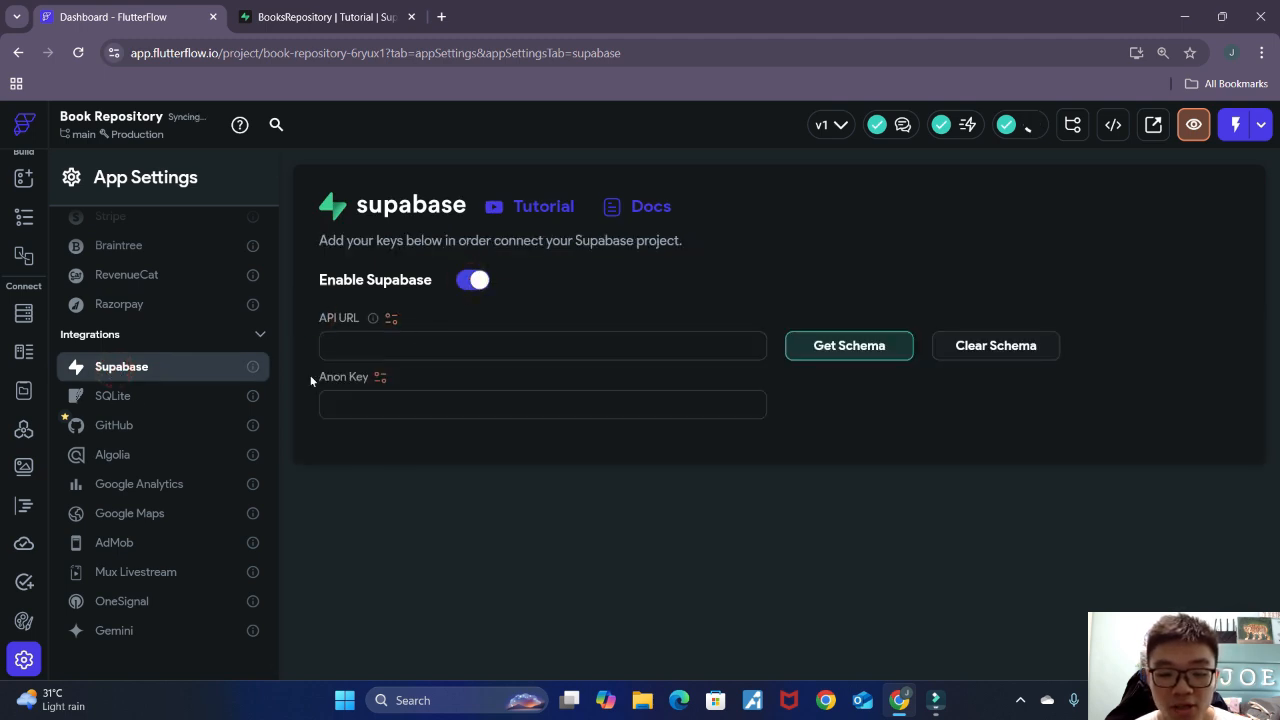
Step: Switch to Supabase and open the API configuration in the BooksRepository project settings
{"action": "left_click", "coordinate": [328, 14]}
{"action": "mouse_move", "coordinate": [62, 515]}
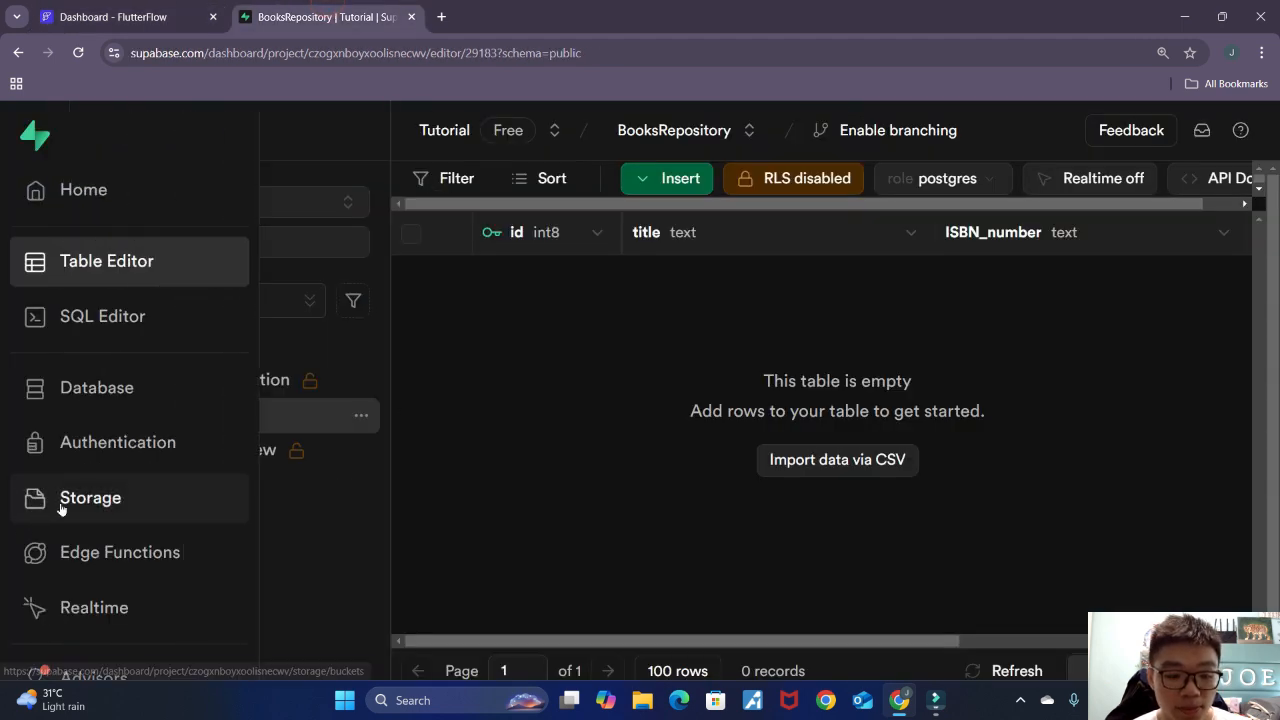
{"action": "scroll", "coordinate": [65, 512], "scroll_direction": "down", "scroll_amount": 5}
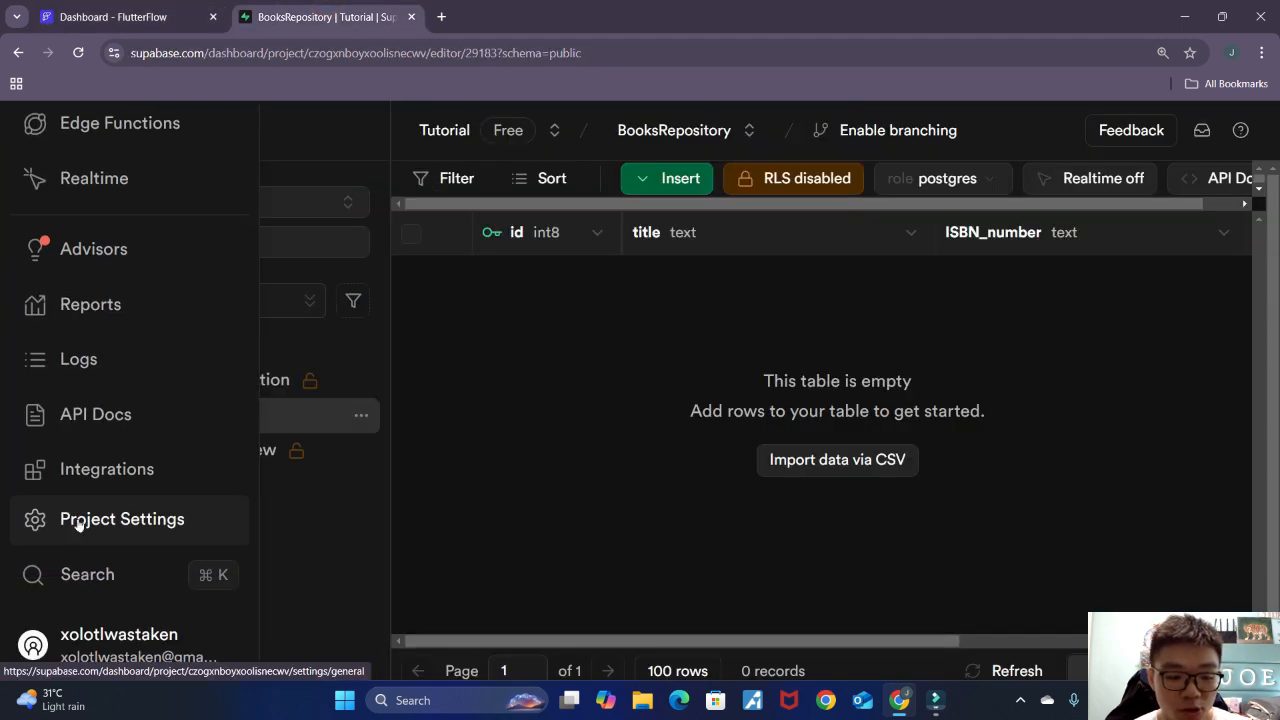
{"action": "left_click", "coordinate": [79, 522]}
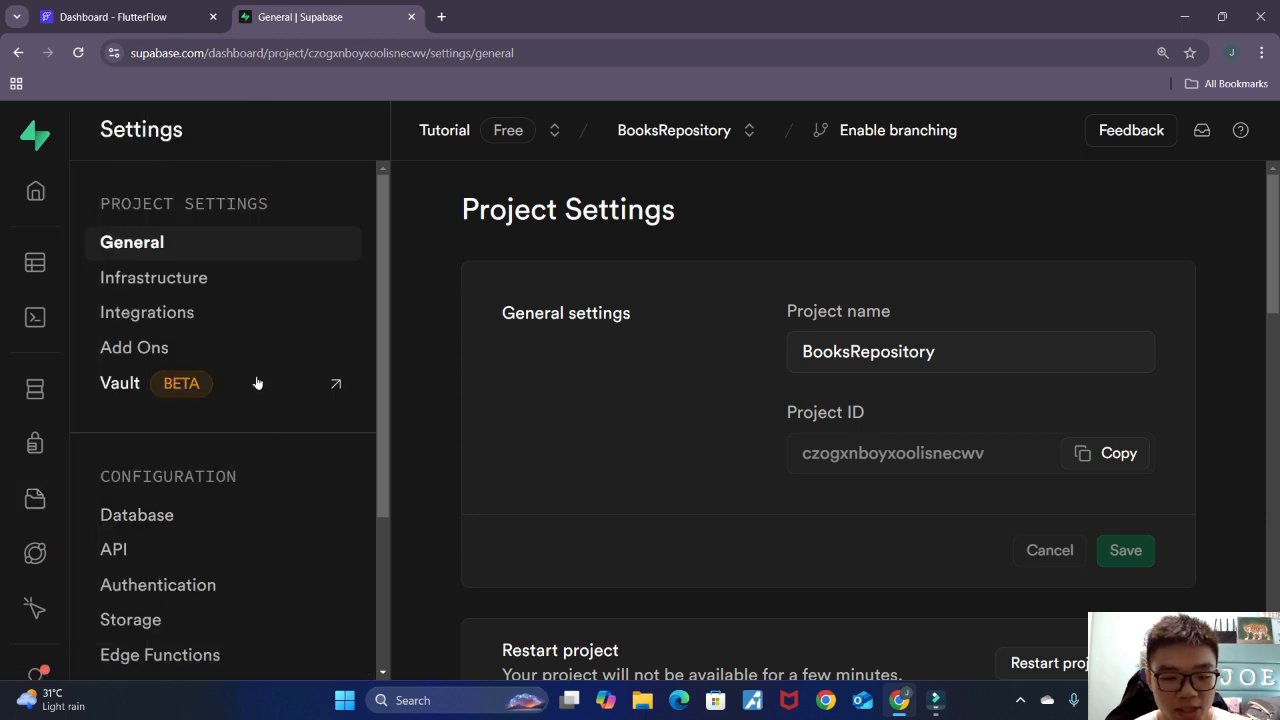
{"action": "scroll", "coordinate": [257, 383], "scroll_direction": "down", "scroll_amount": 2}
{"action": "left_click_drag", "start_coordinate": [228, 310], "coordinate": [95, 315]}
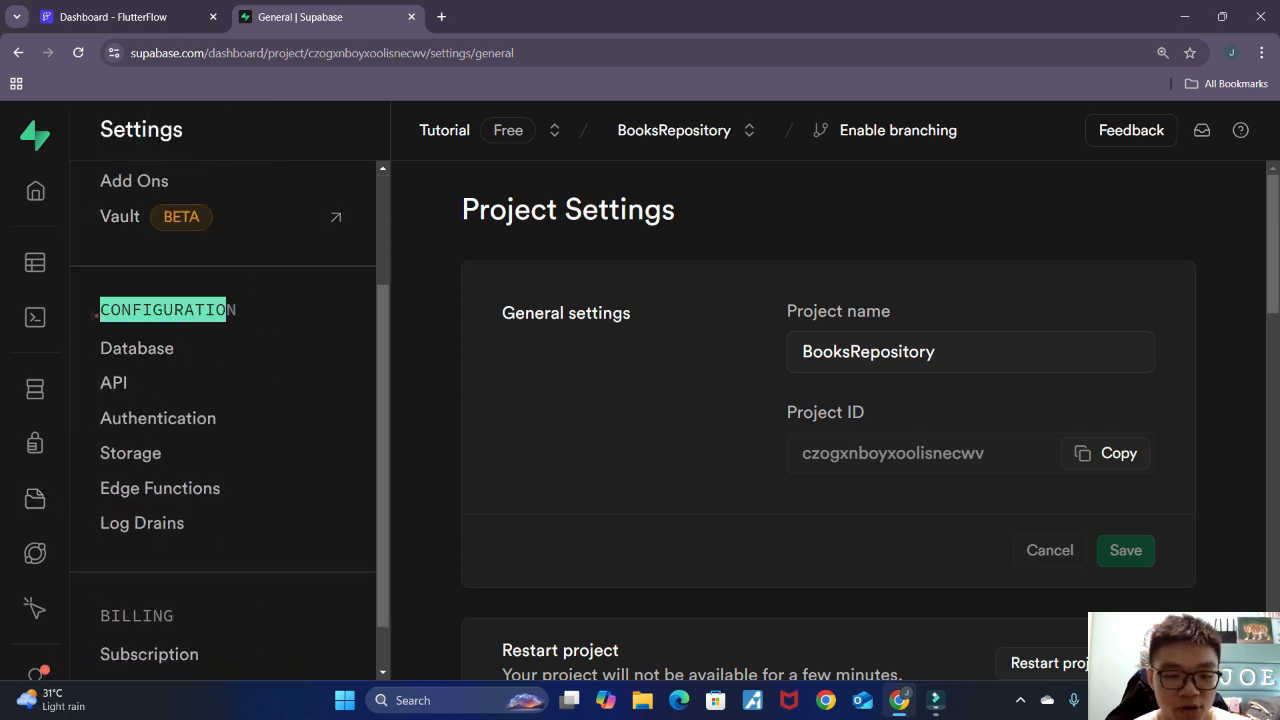
{"action": "double_click", "coordinate": [93, 316]}
{"action": "left_click", "coordinate": [114, 384]}
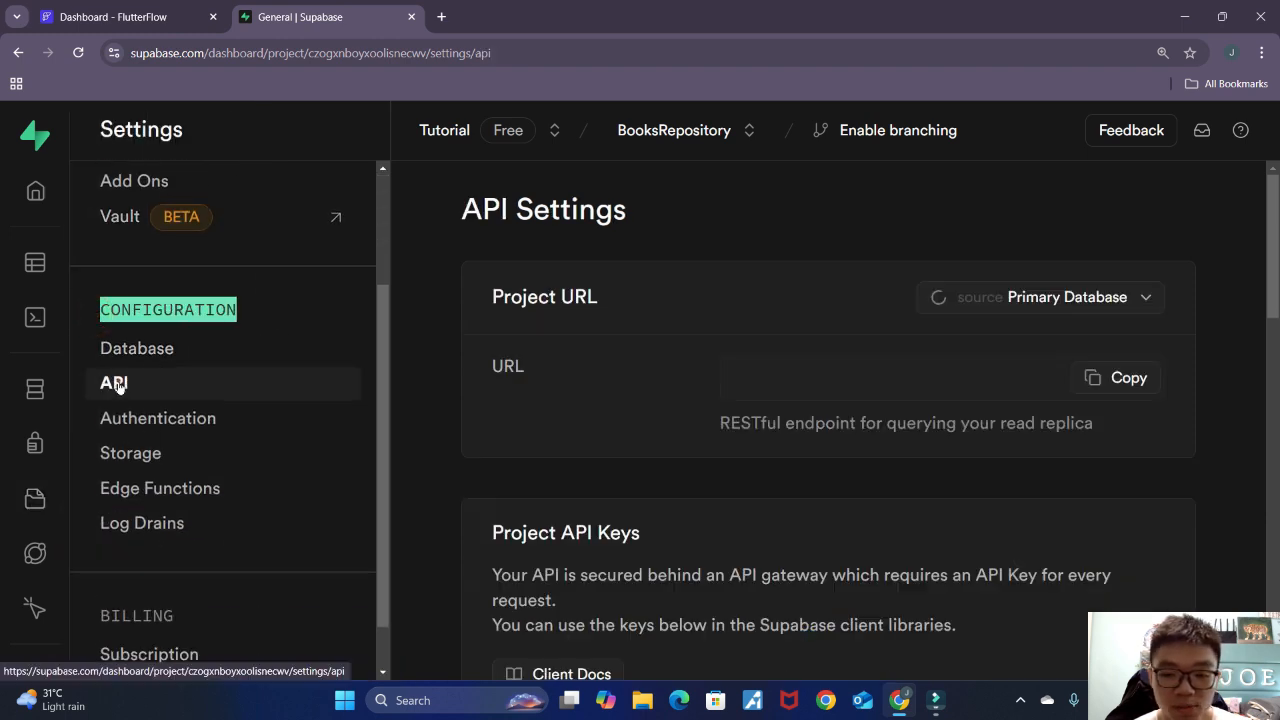
Step: Copy the Supabase project URL and paste it as the API URL in FlutterFlow's Supabase integration
{"action": "scroll", "coordinate": [560, 380], "scroll_direction": "down", "scroll_amount": 1}
{"action": "left_click", "coordinate": [600, 267]}
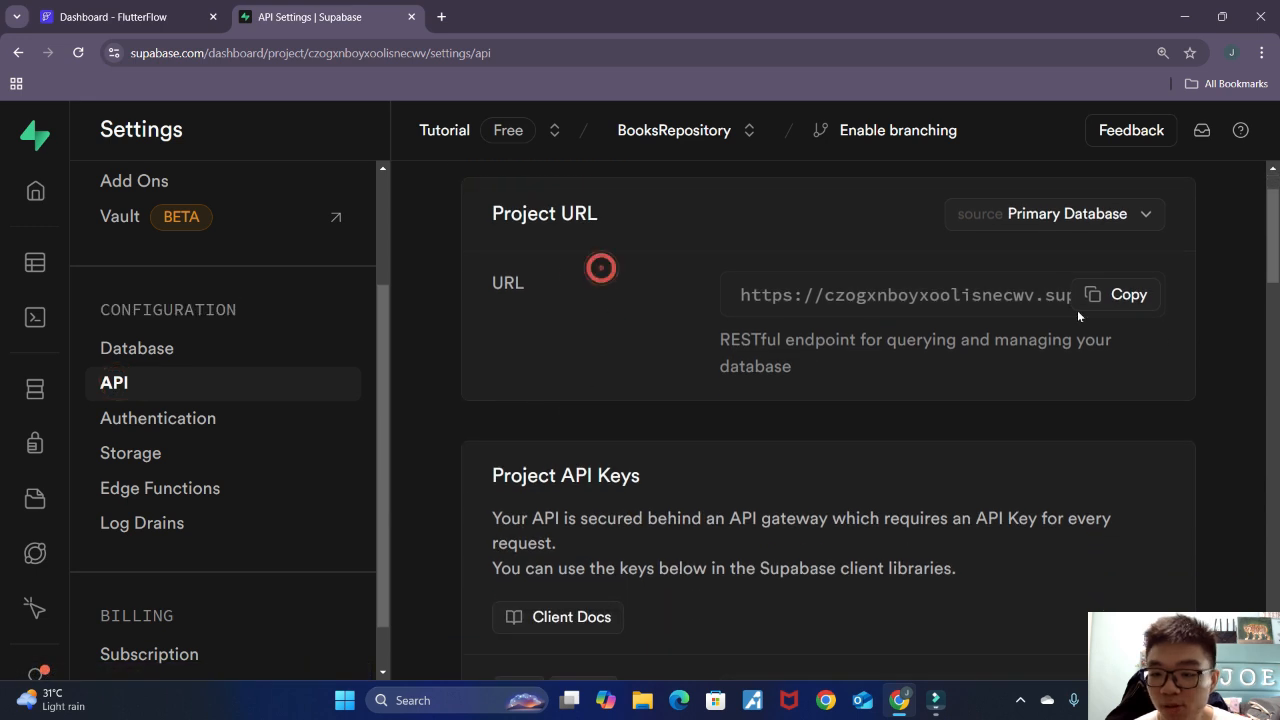
{"action": "left_click", "coordinate": [1105, 298]}
{"action": "left_click", "coordinate": [113, 17]}
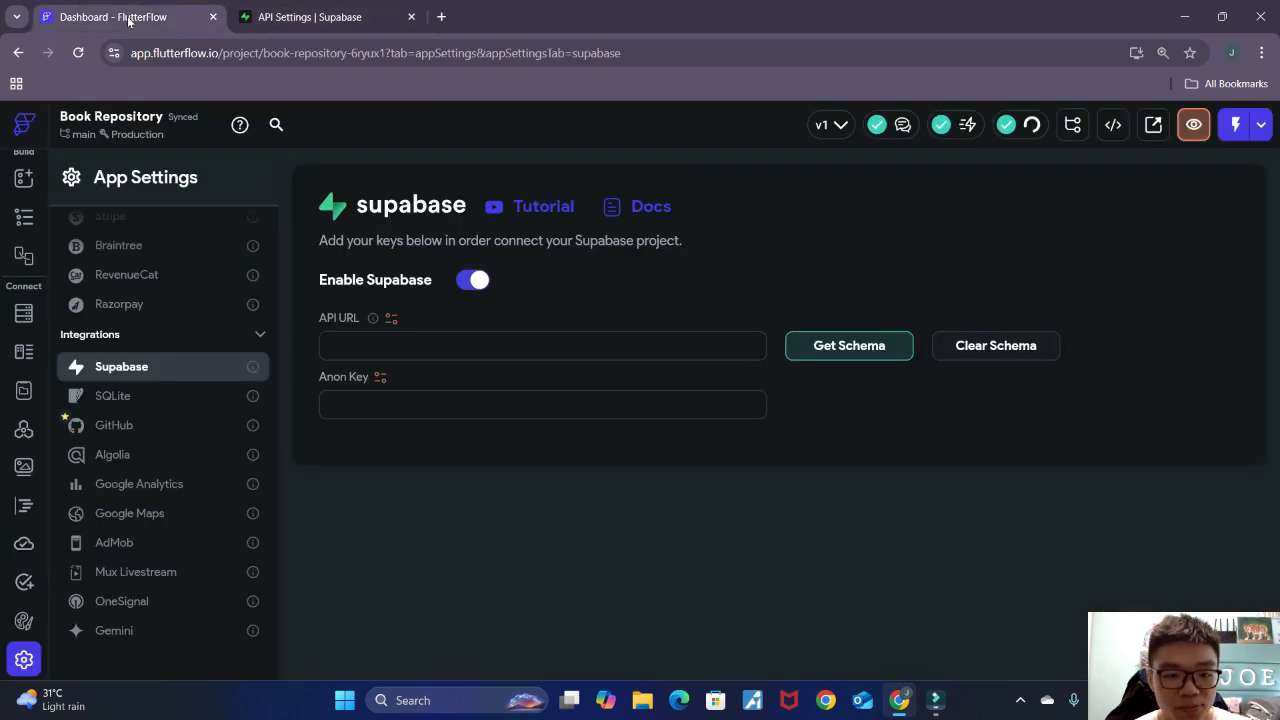
{"action": "left_click", "coordinate": [429, 338]}
{"action": "key", "text": "ctrl+v"}
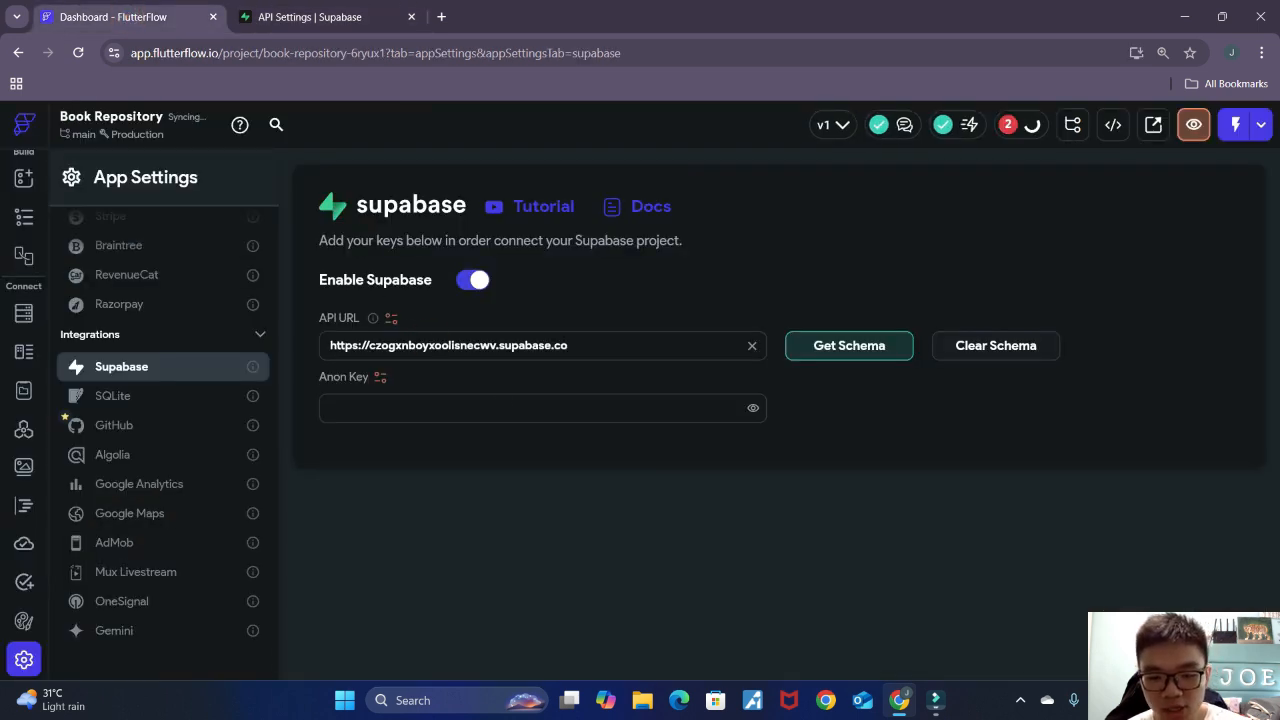
Step: Copy the anon public key from Supabase's project API keys and paste it as the Anon Key in FlutterFlow's Supabase integration
{"action": "left_click", "coordinate": [373, 27]}
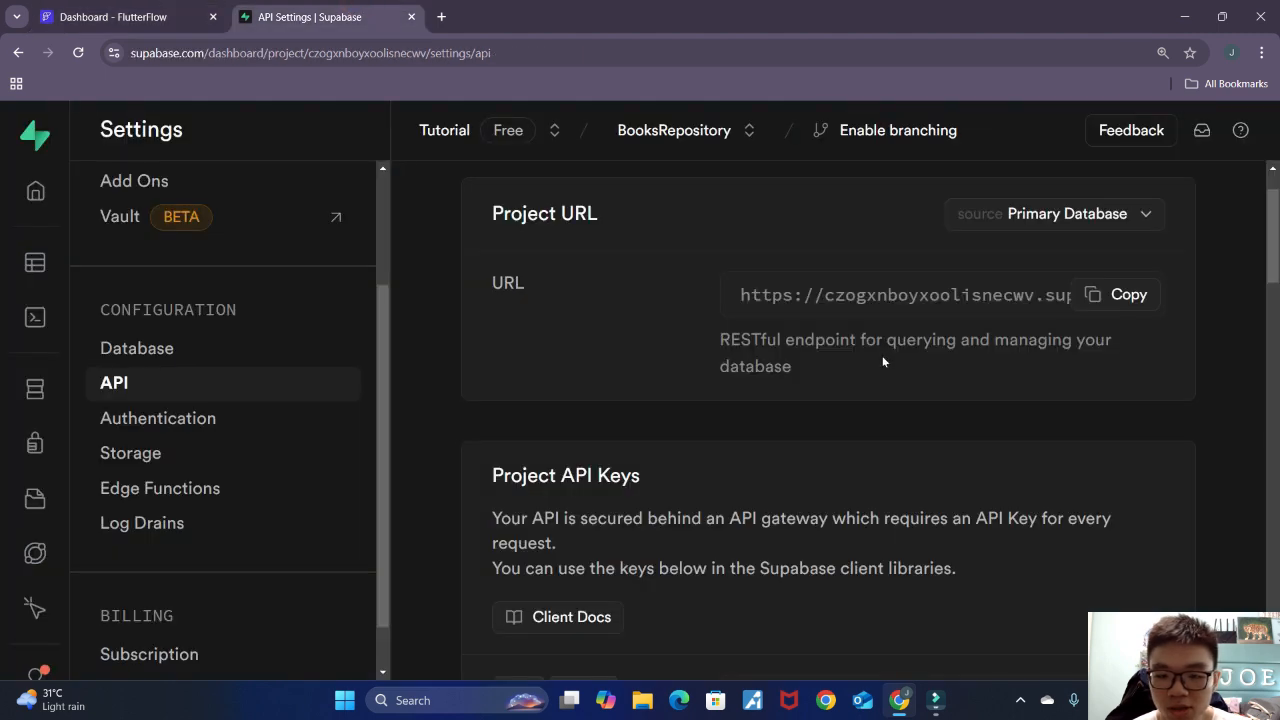
{"action": "scroll", "coordinate": [883, 362], "scroll_direction": "down", "scroll_amount": 3}
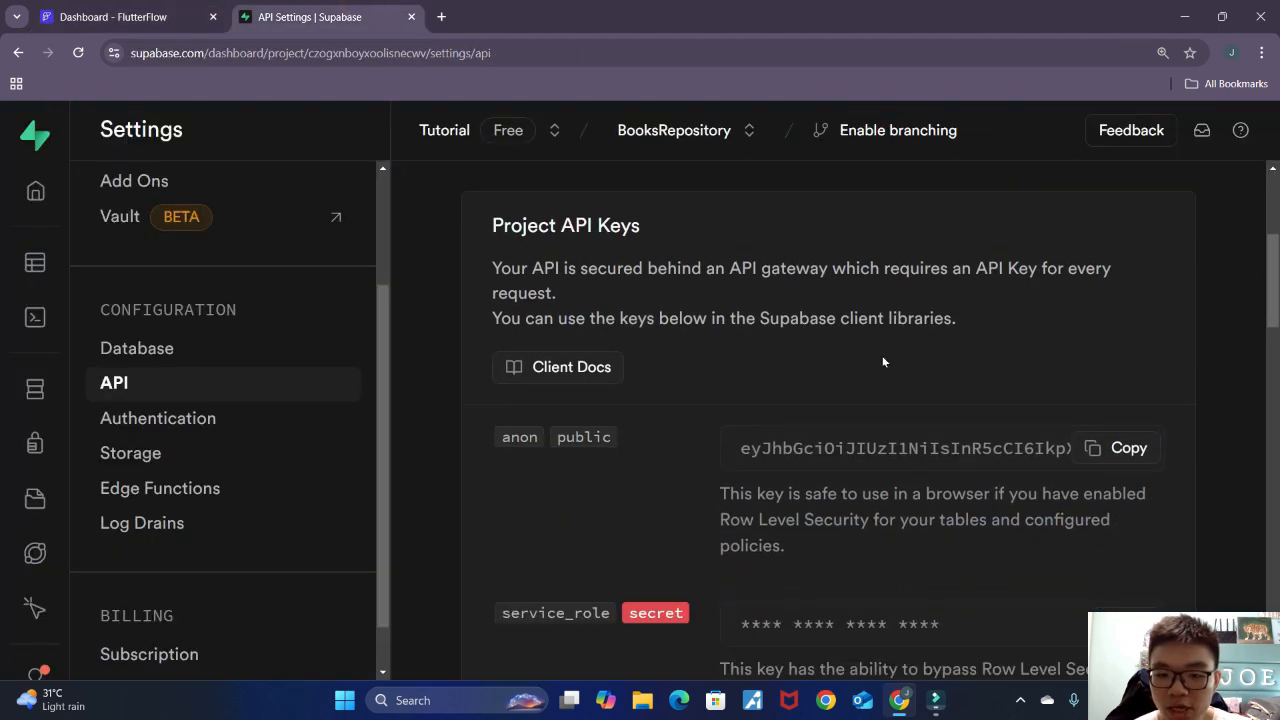
{"action": "scroll", "coordinate": [883, 362], "scroll_direction": "down", "scroll_amount": 1}
{"action": "scroll", "coordinate": [883, 362], "scroll_direction": "up", "scroll_amount": 1}
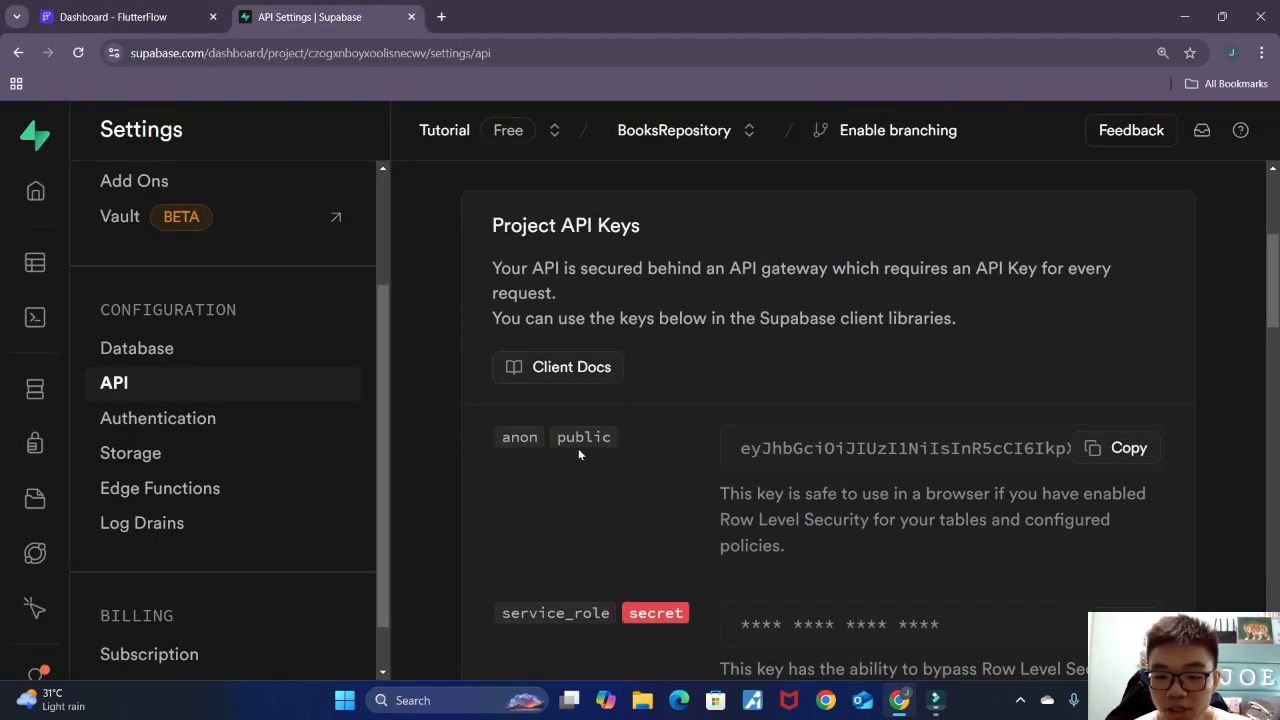
{"action": "left_click_drag", "start_coordinate": [494, 440], "coordinate": [649, 446]}
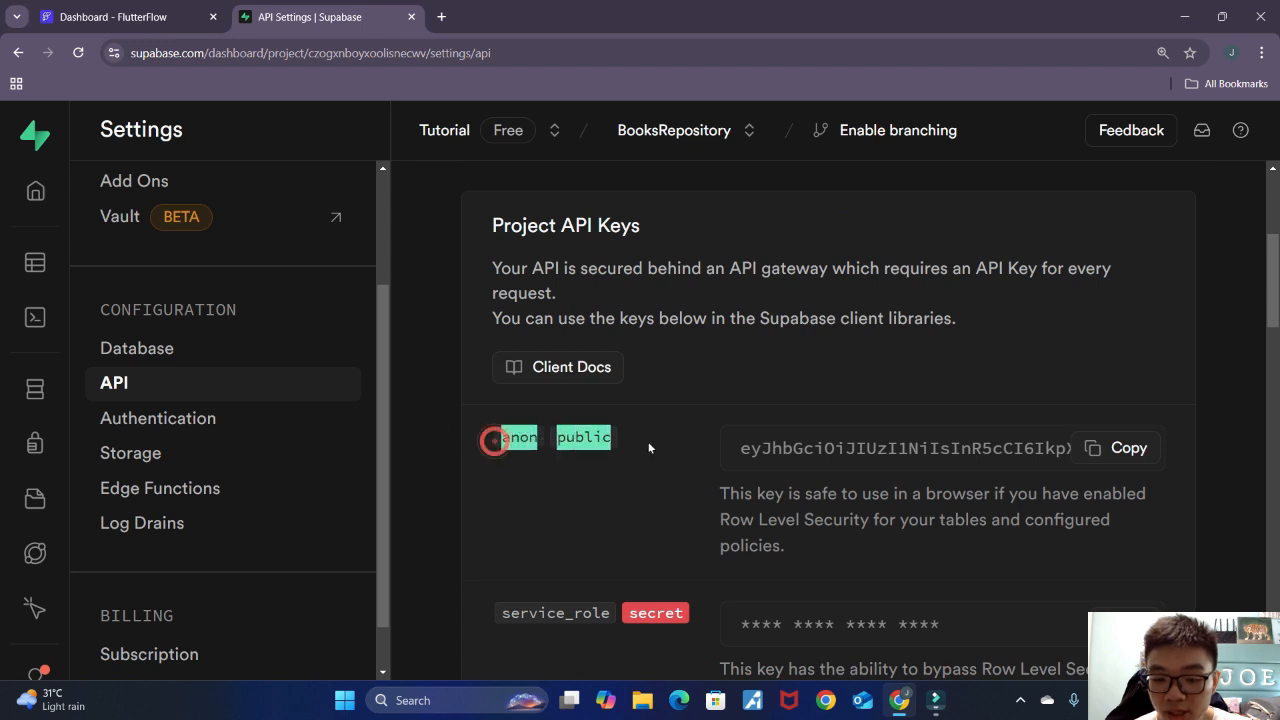
{"action": "left_click", "coordinate": [1115, 447]}
{"action": "left_click", "coordinate": [80, 14]}
{"action": "left_click", "coordinate": [380, 405]}
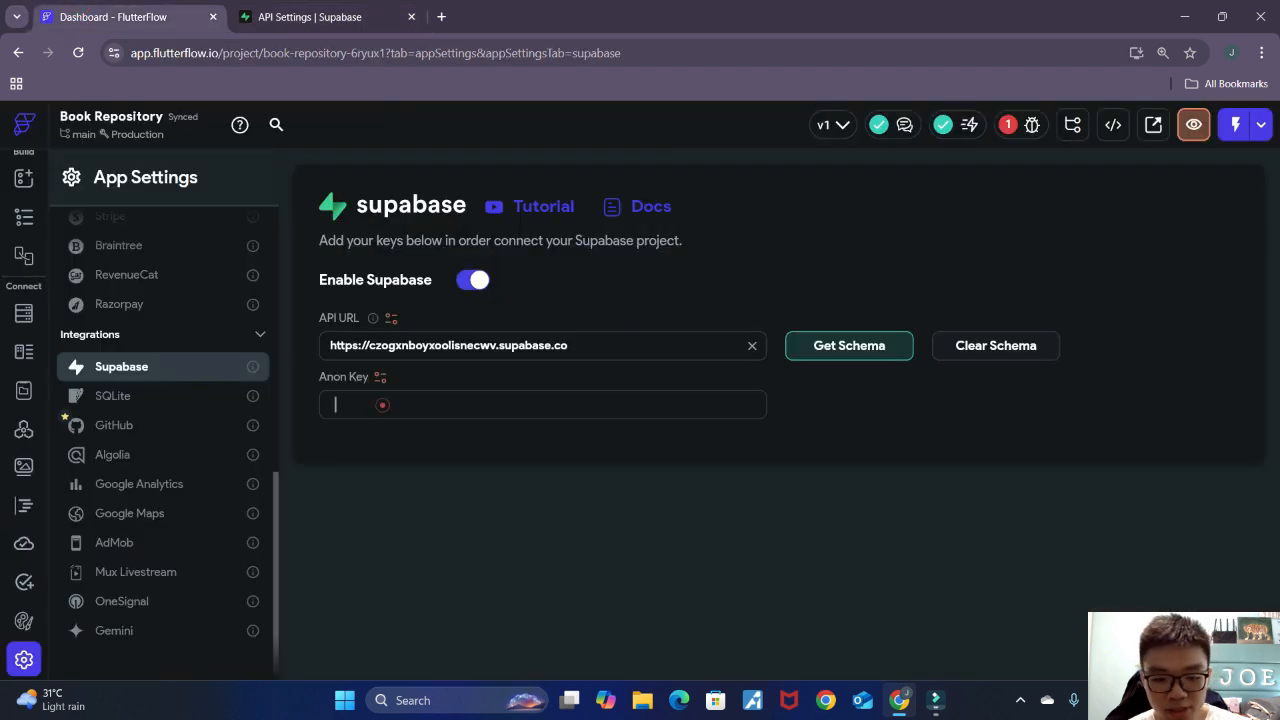
{"action": "key", "text": "ctrl+v"}
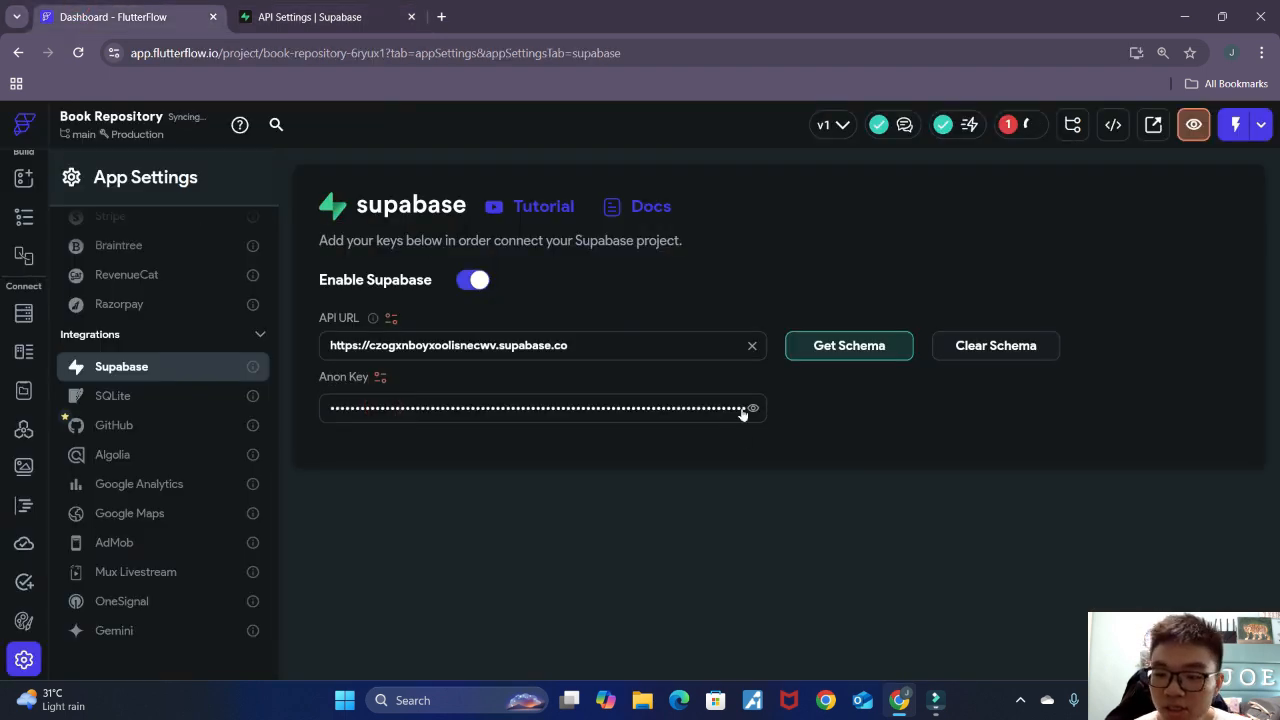
Step: Get the Supabase schema into the Book Repository project and review the imported tables and views
{"action": "left_click", "coordinate": [849, 358]}
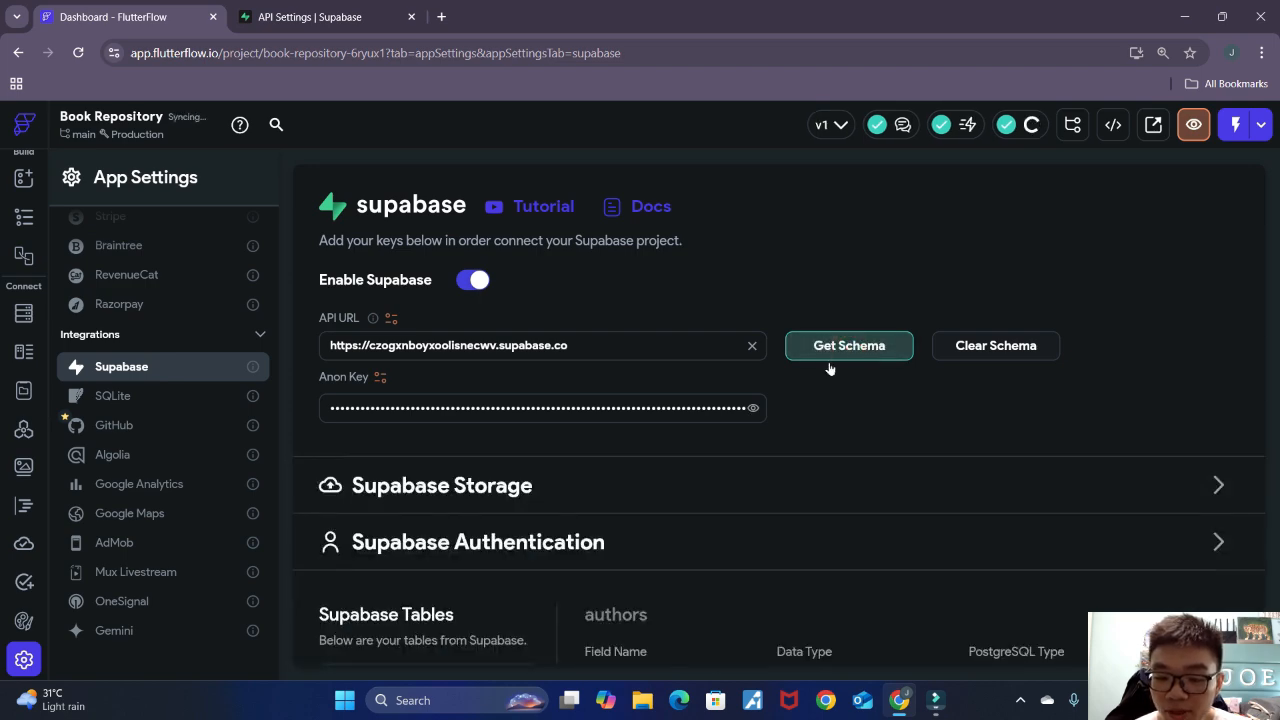
{"action": "scroll", "coordinate": [619, 426], "scroll_direction": "down", "scroll_amount": 3}
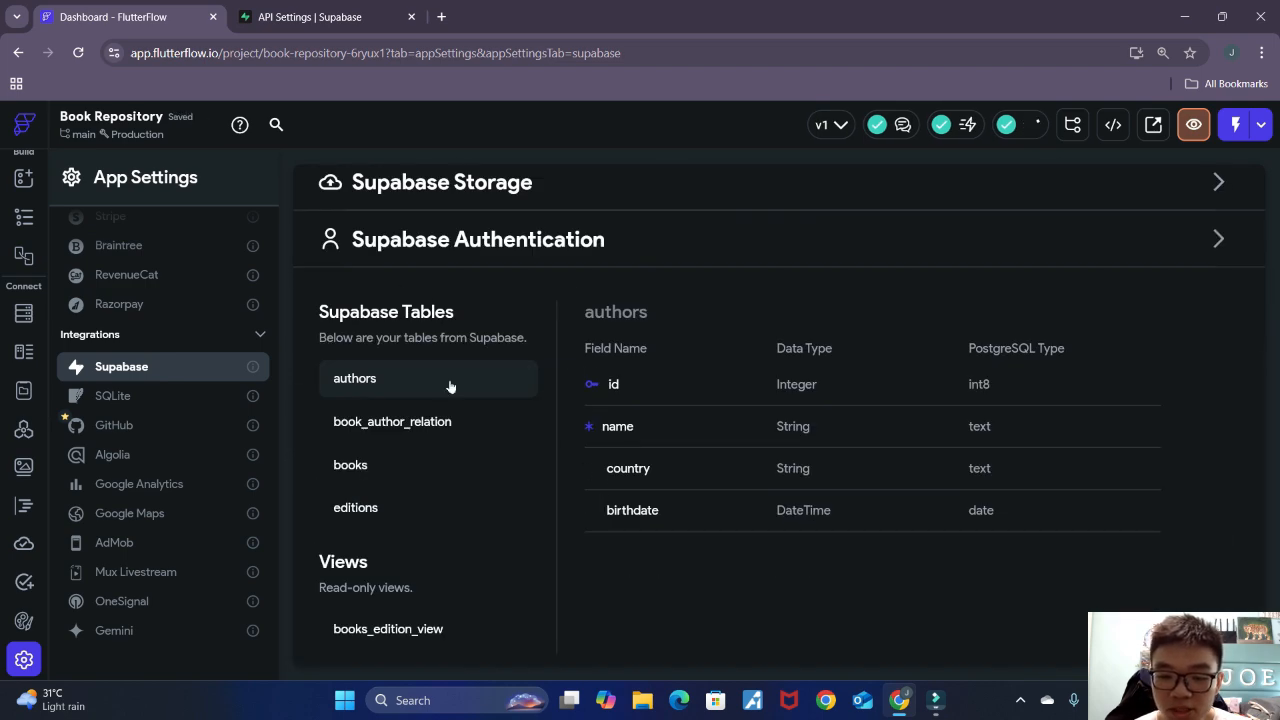
{"action": "scroll", "coordinate": [405, 540], "scroll_direction": "down", "scroll_amount": 1}
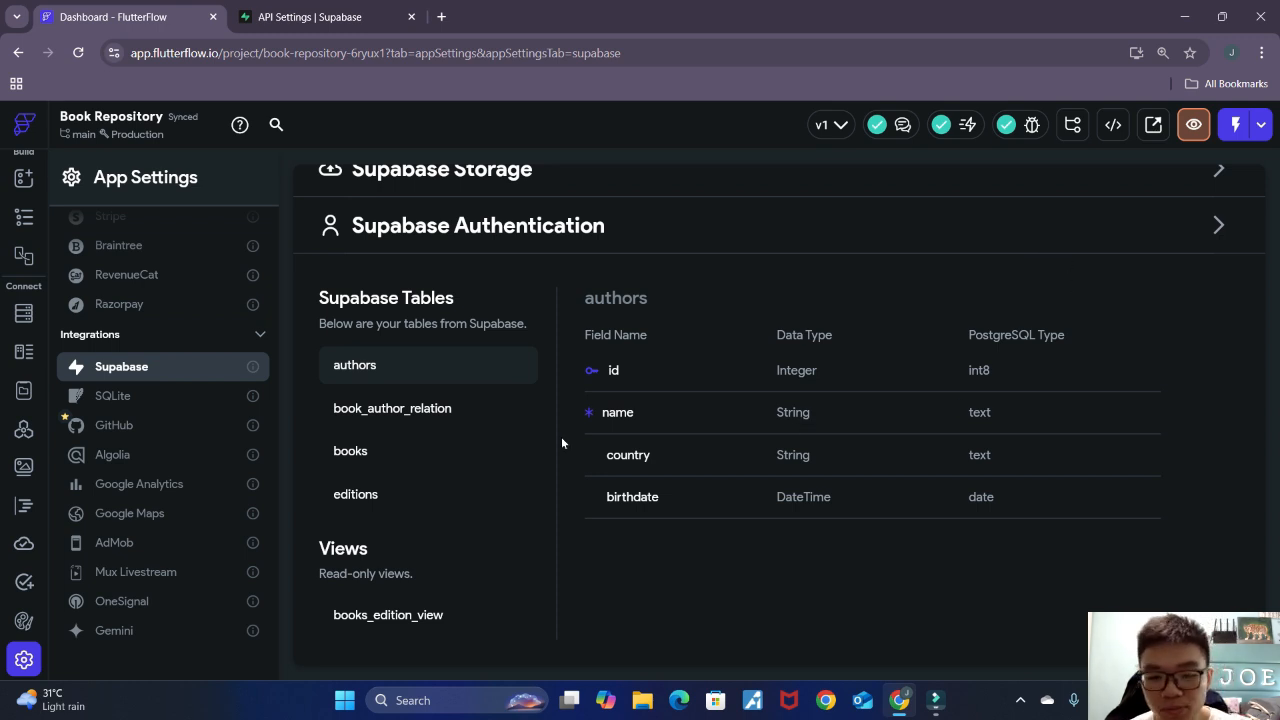
{"action": "scroll", "coordinate": [575, 440], "scroll_direction": "up", "scroll_amount": 3}
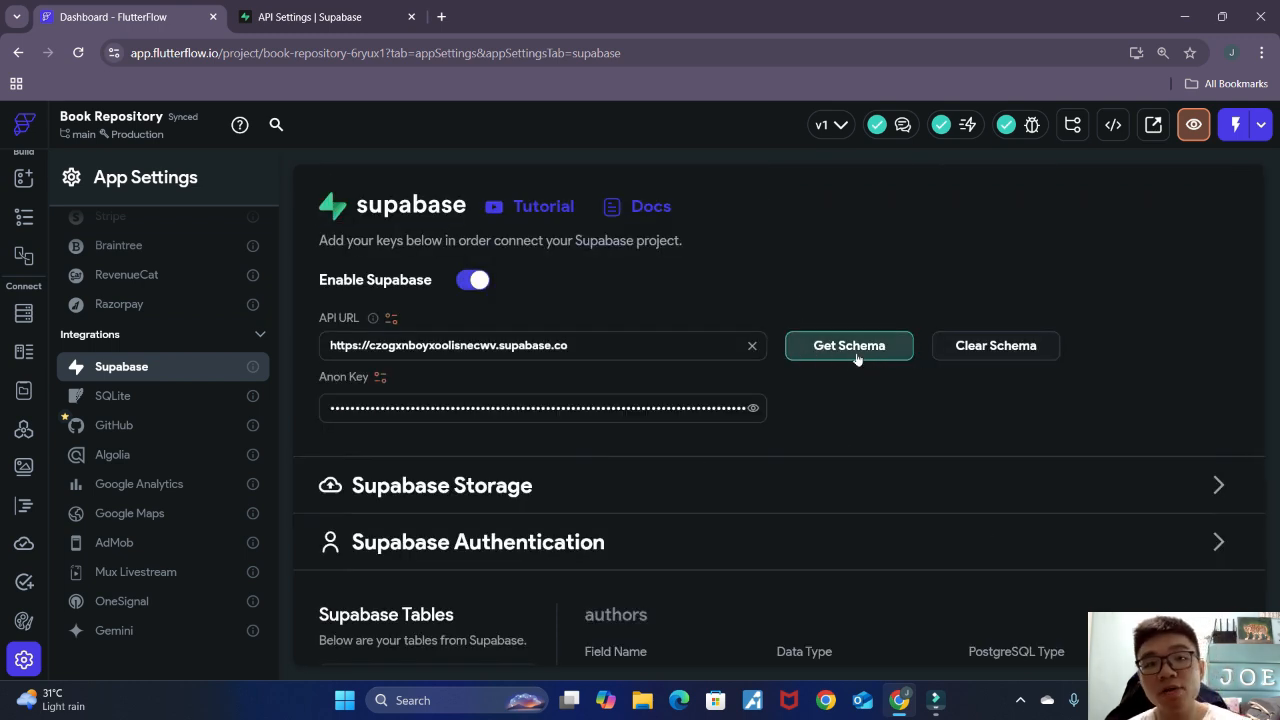
Step: Switch to Supabase and view the authors table of the BooksRepository project in the Table Editor
{"action": "left_click", "coordinate": [350, 17]}
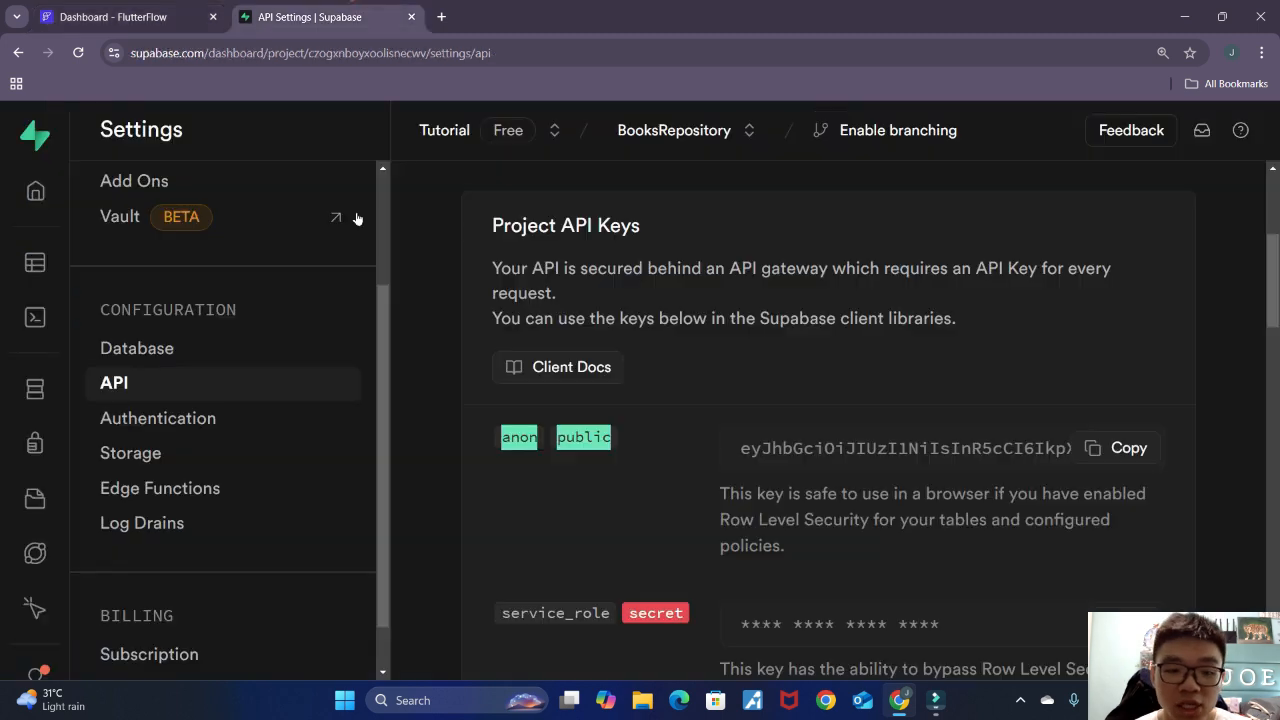
{"action": "left_click", "coordinate": [35, 262]}
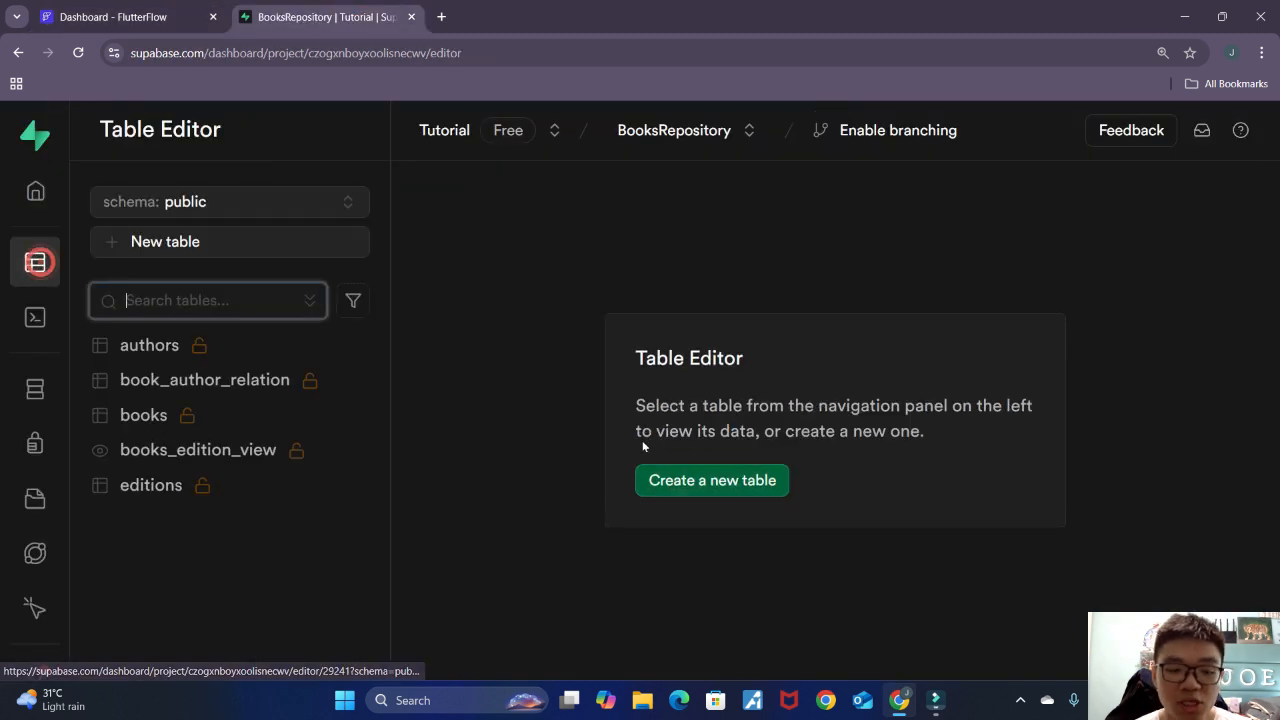
{"action": "left_click", "coordinate": [277, 340]}
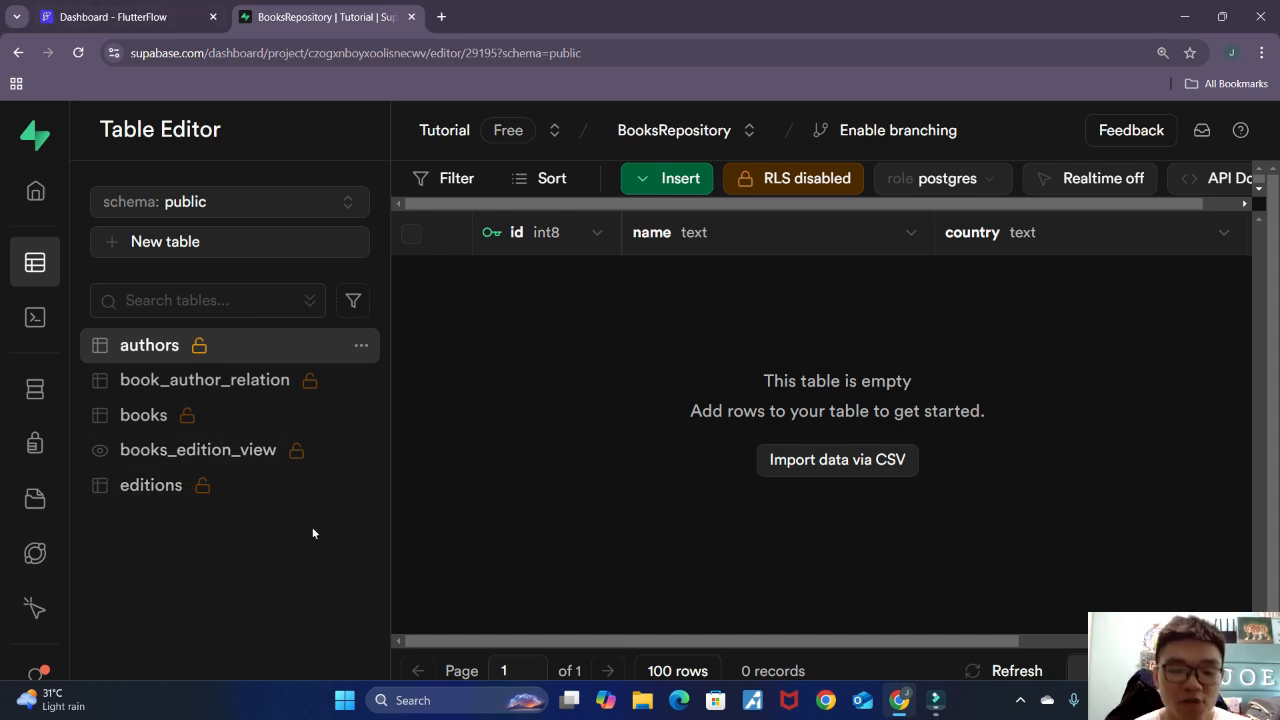
Step: Switch to FlutterFlow and open the backend query settings of the HomePage's ListView
{"action": "left_click", "coordinate": [121, 16]}
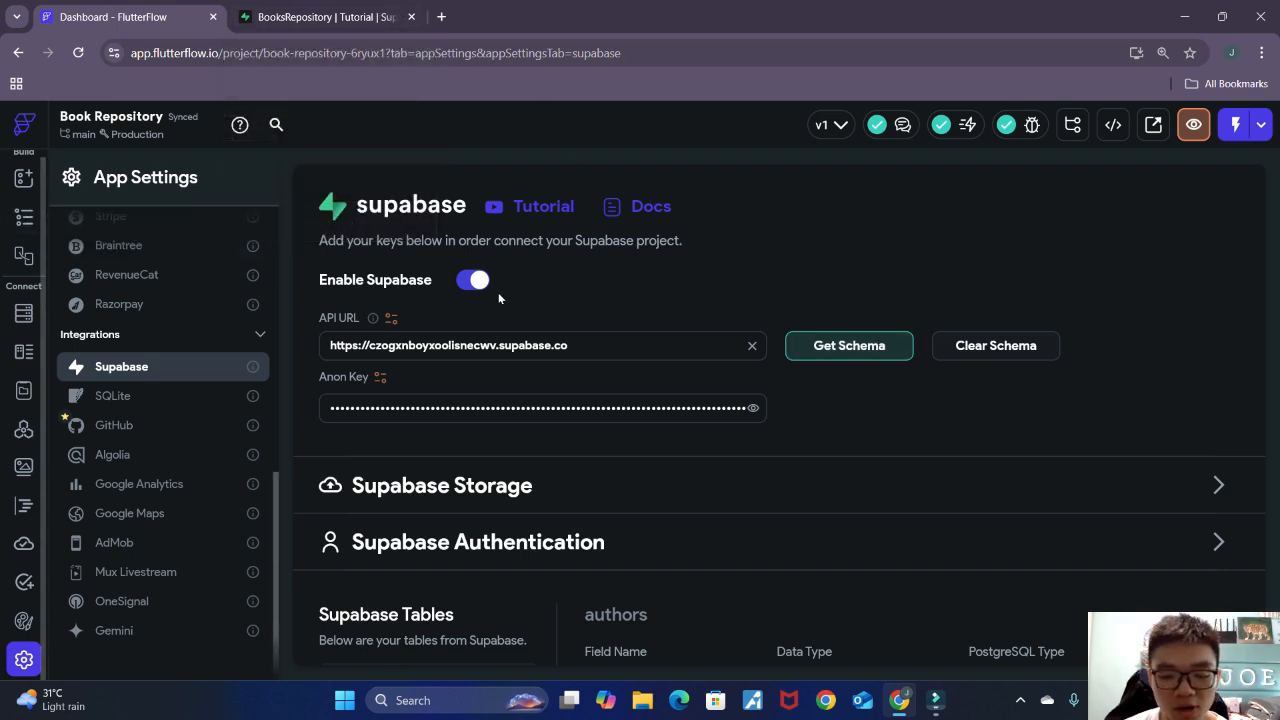
{"action": "left_click", "coordinate": [25, 217]}
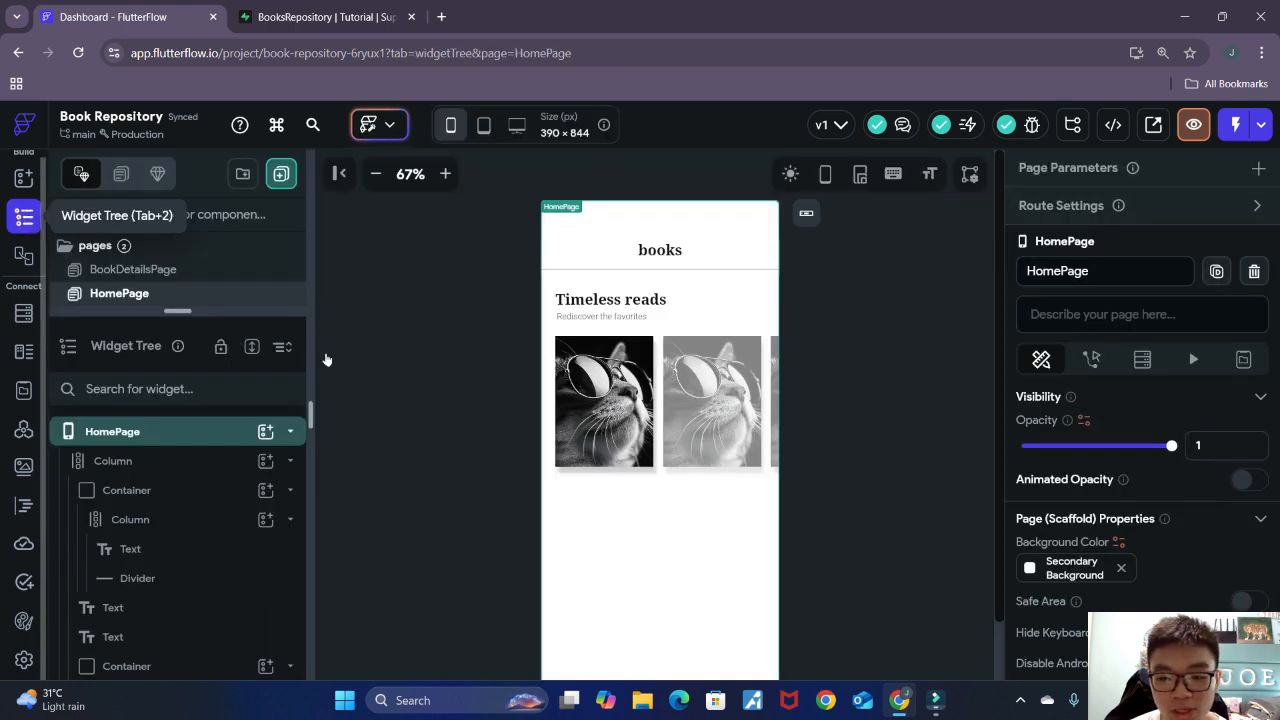
{"action": "left_click", "coordinate": [618, 475]}
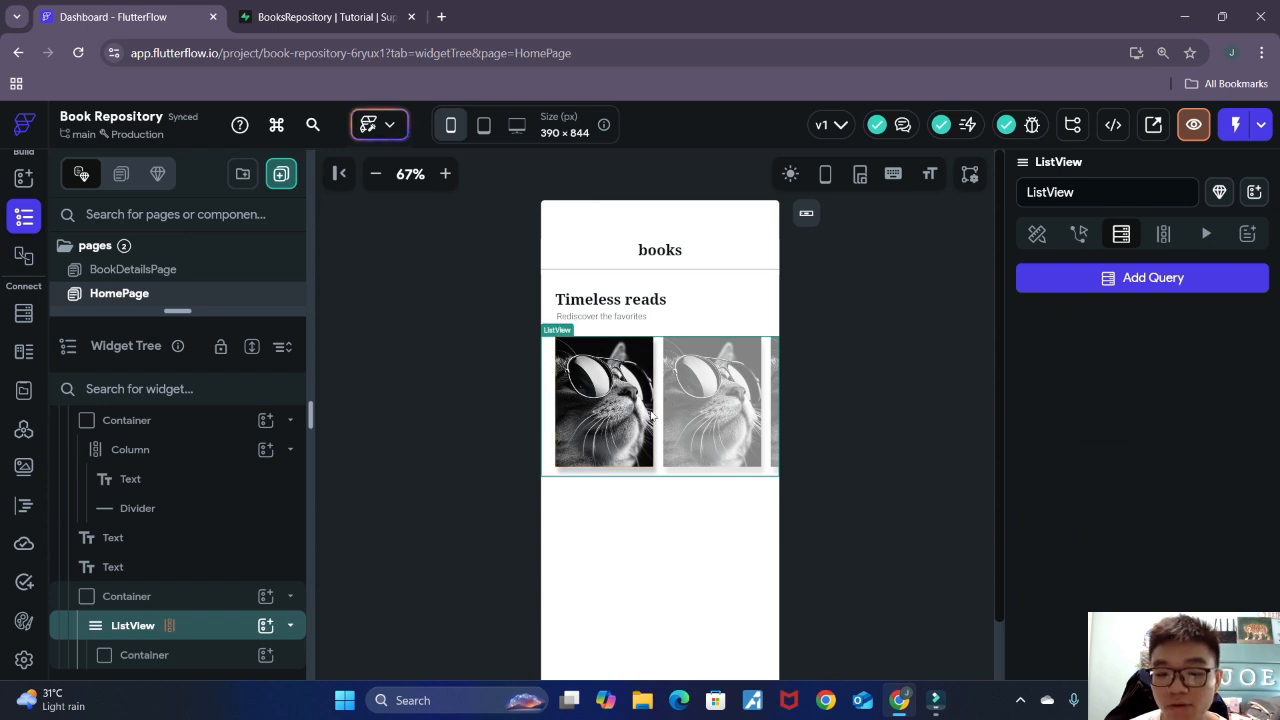
{"action": "left_click", "coordinate": [122, 627]}
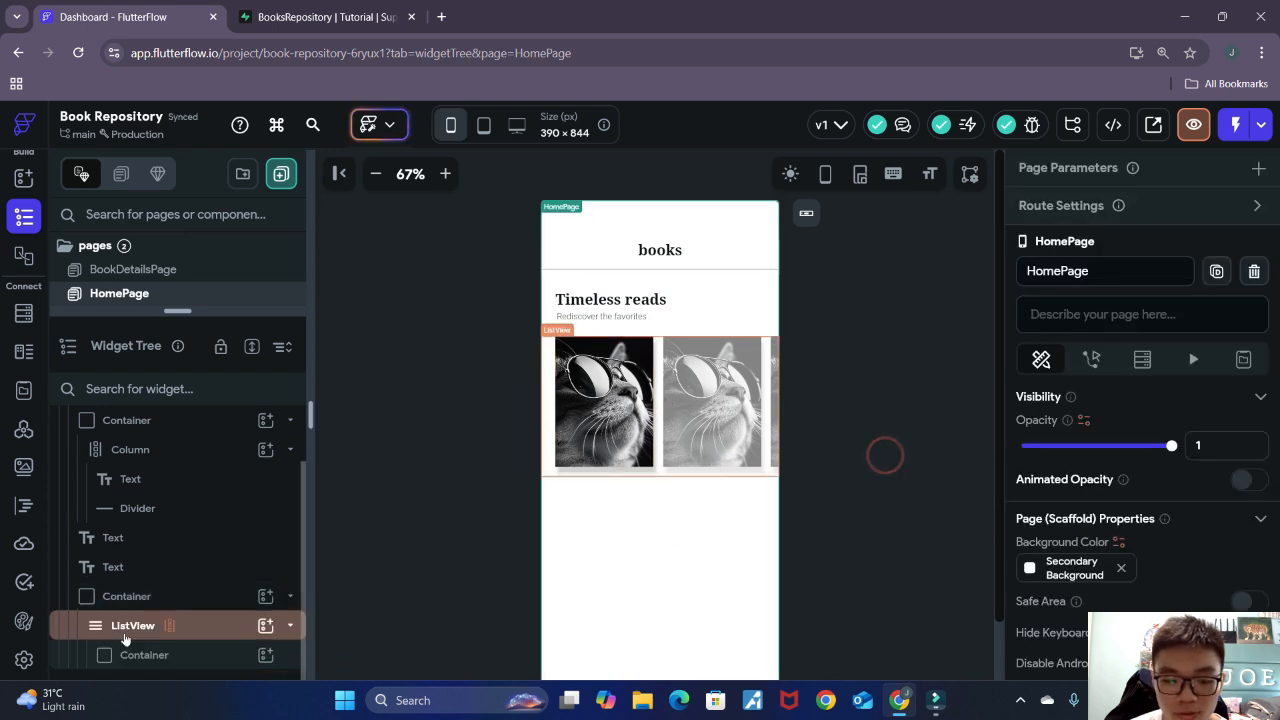
{"action": "left_click", "coordinate": [120, 628]}
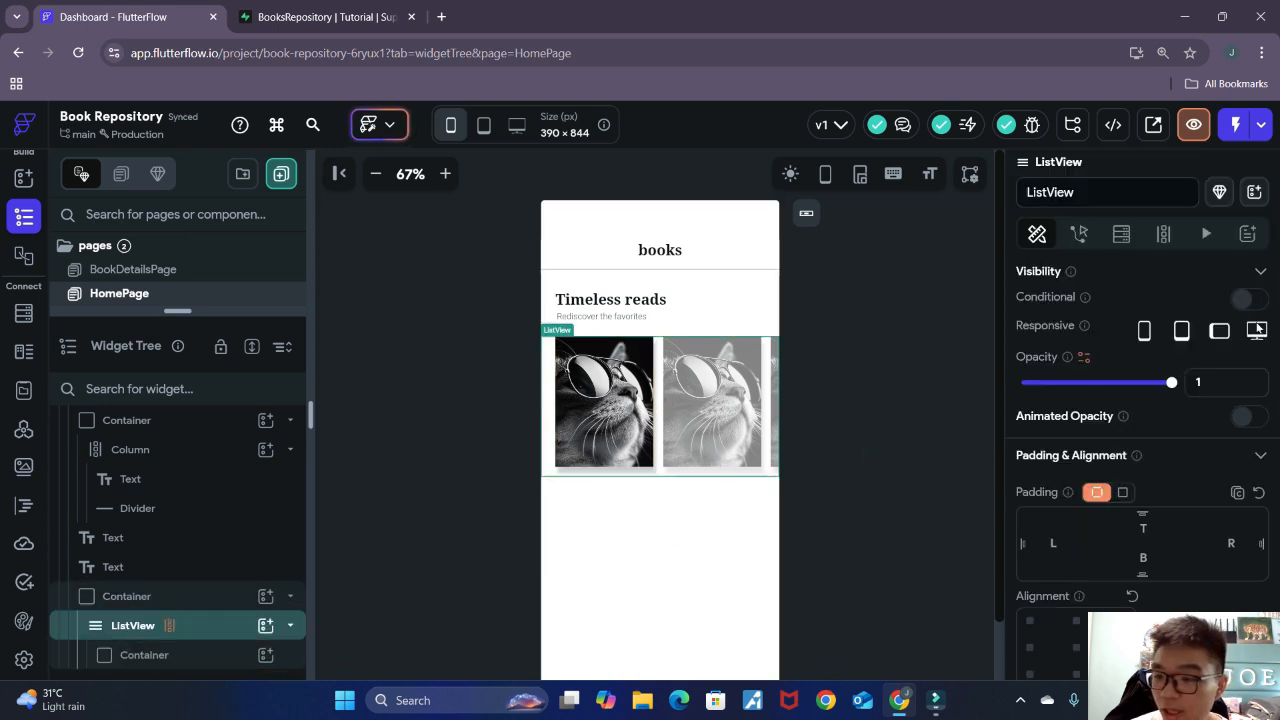
{"action": "left_click", "coordinate": [1121, 236]}
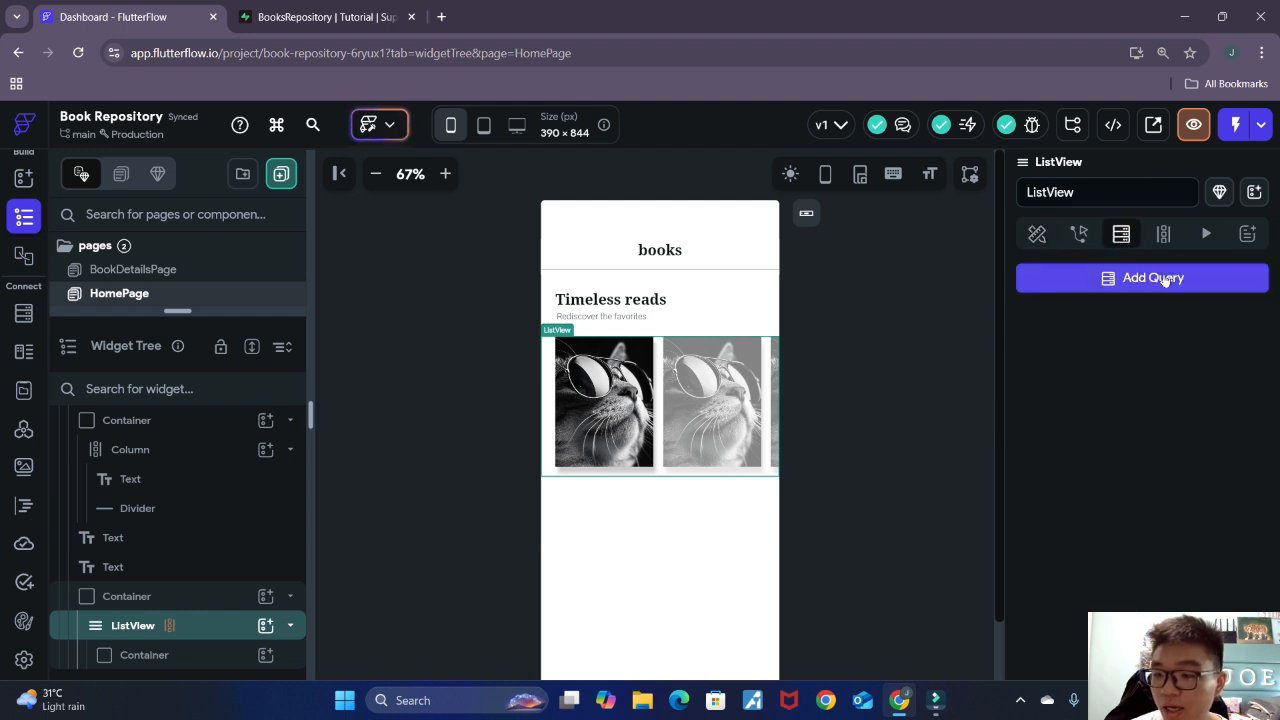
Step: Add a Supabase Query to the ListView that returns a list of rows from the books table, without limit, filters or ordering
{"action": "left_click", "coordinate": [1163, 278]}
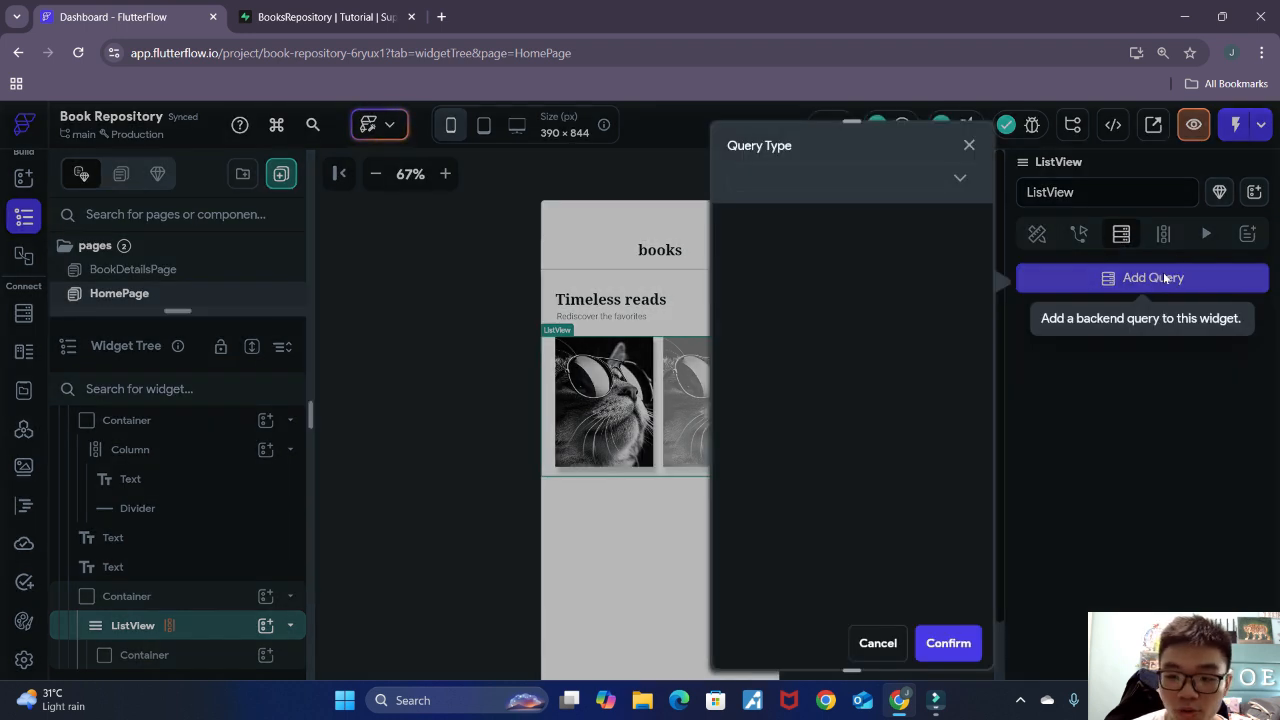
{"action": "left_click", "coordinate": [962, 177]}
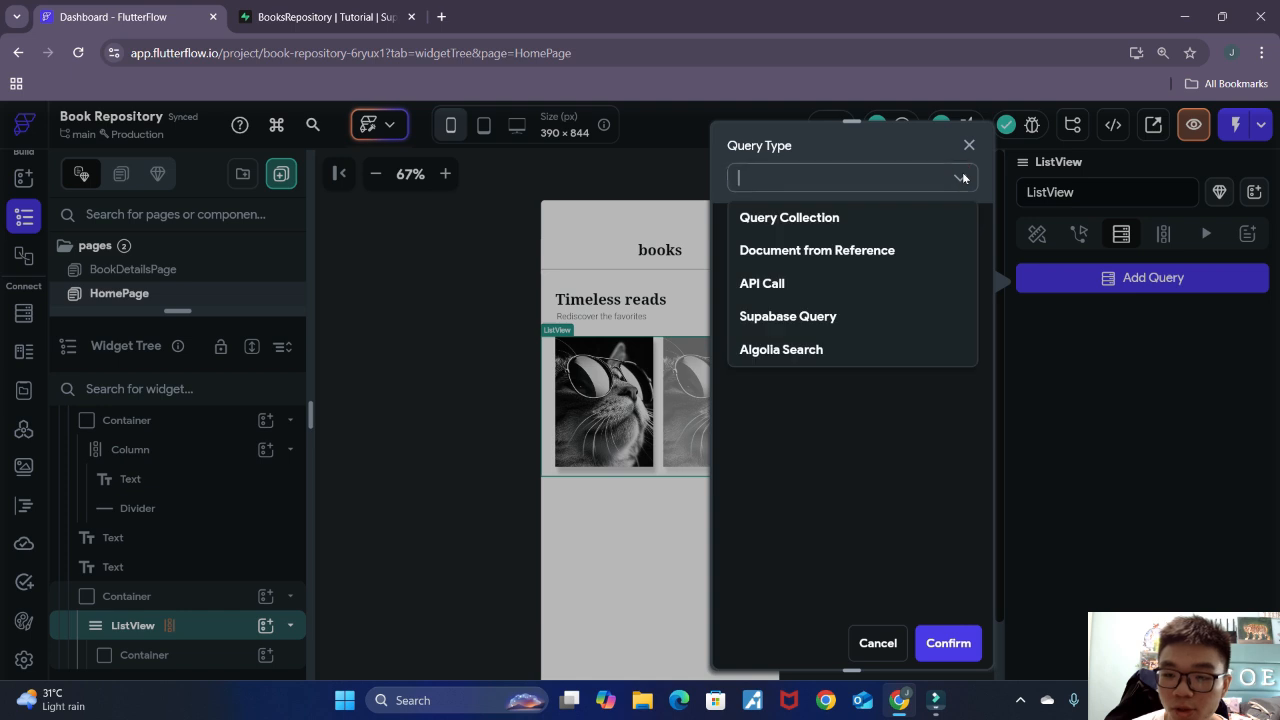
{"action": "left_click", "coordinate": [787, 318]}
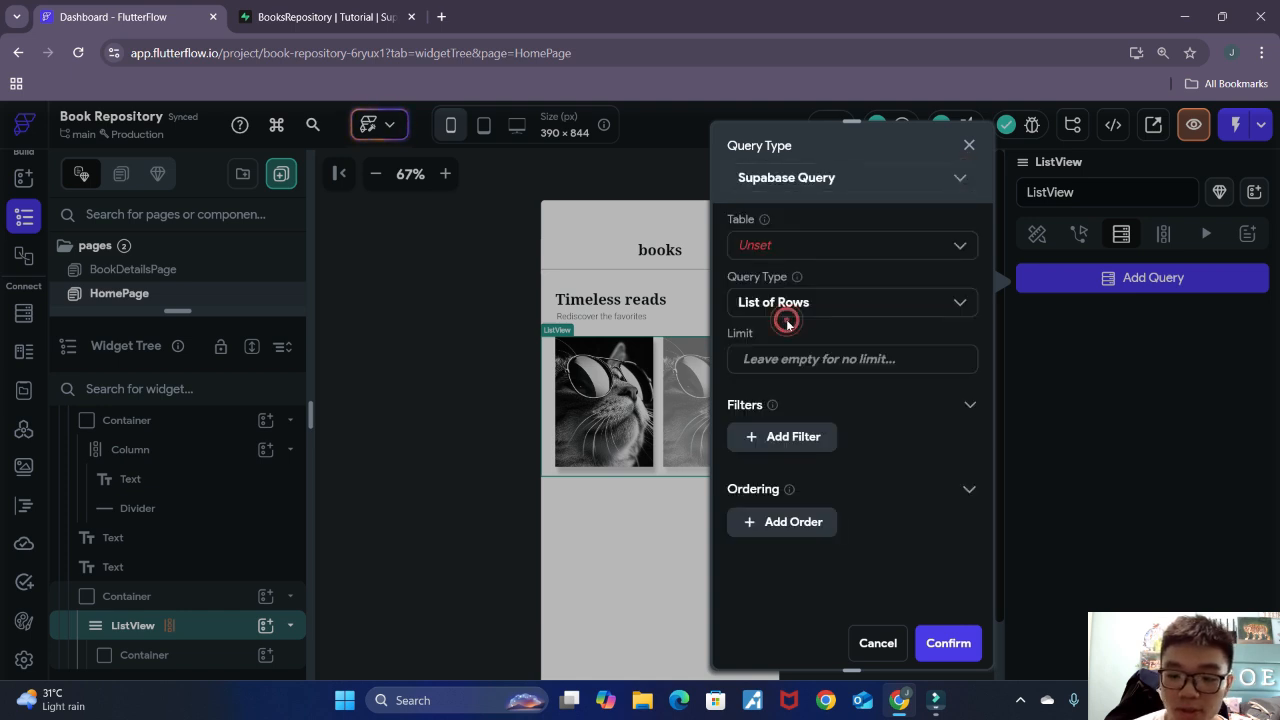
{"action": "left_click", "coordinate": [958, 248]}
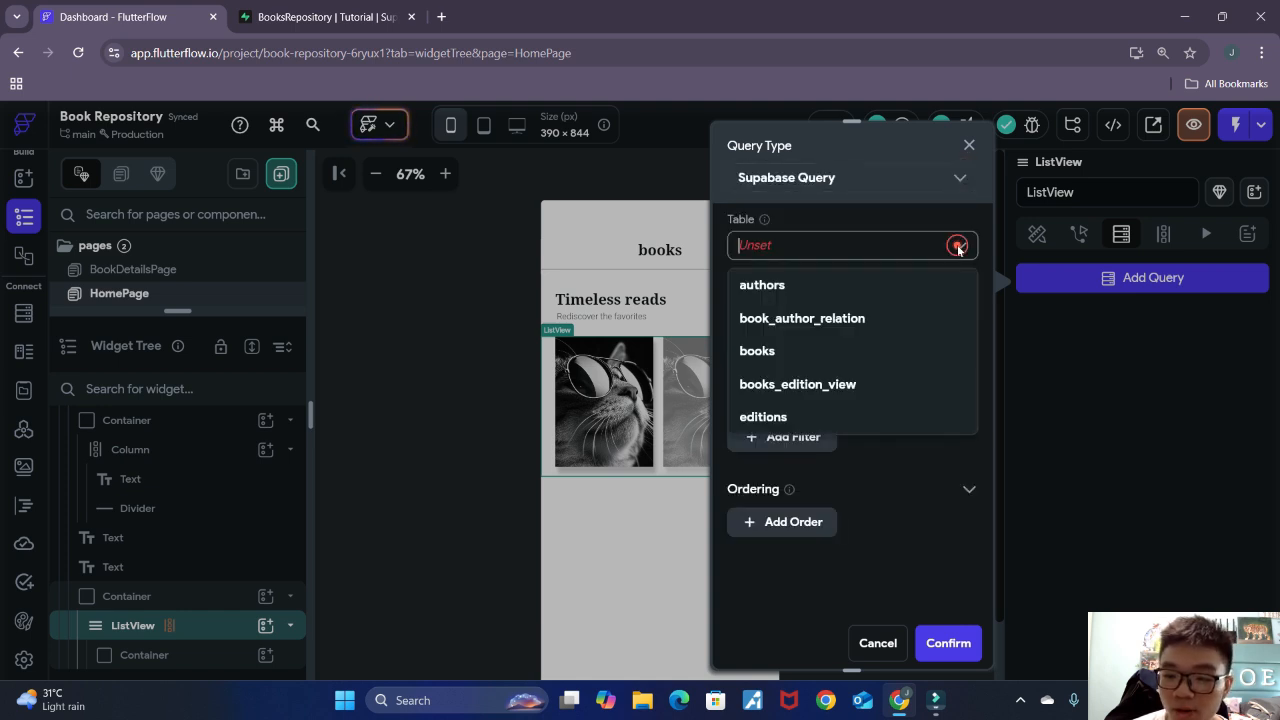
{"action": "left_click", "coordinate": [797, 355]}
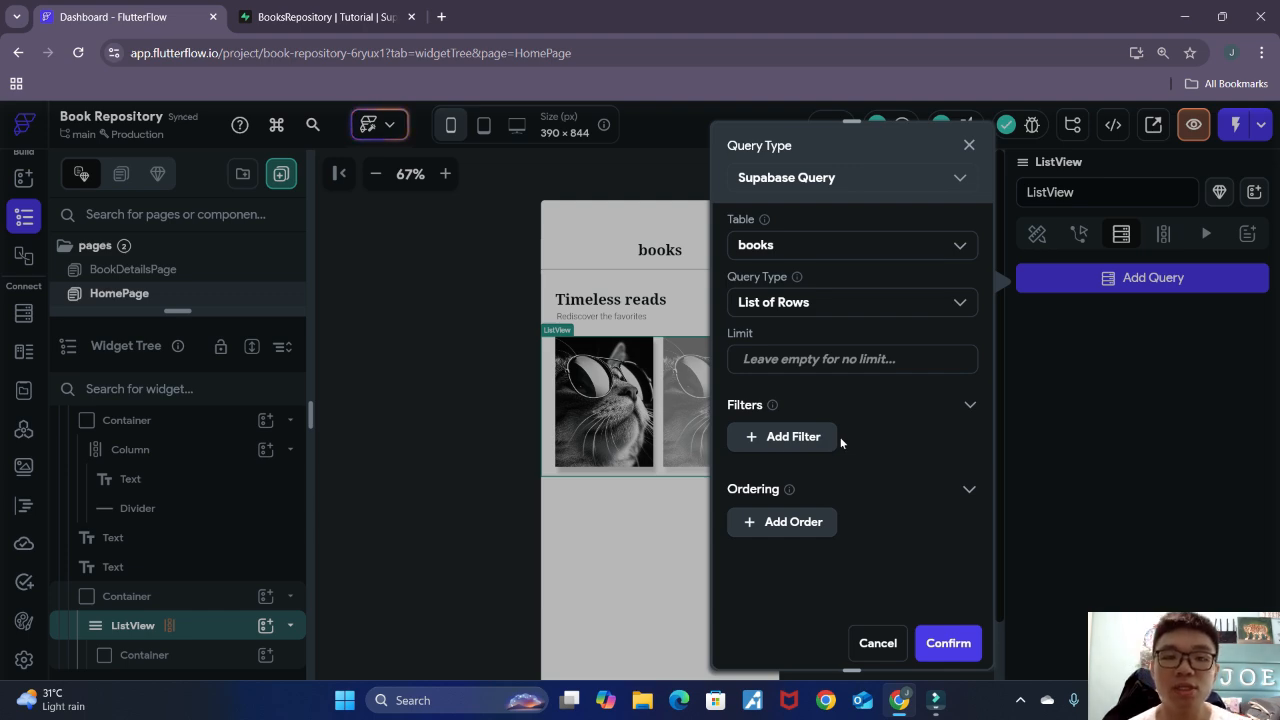
{"action": "left_click", "coordinate": [964, 643]}
{"action": "left_click", "coordinate": [790, 496]}
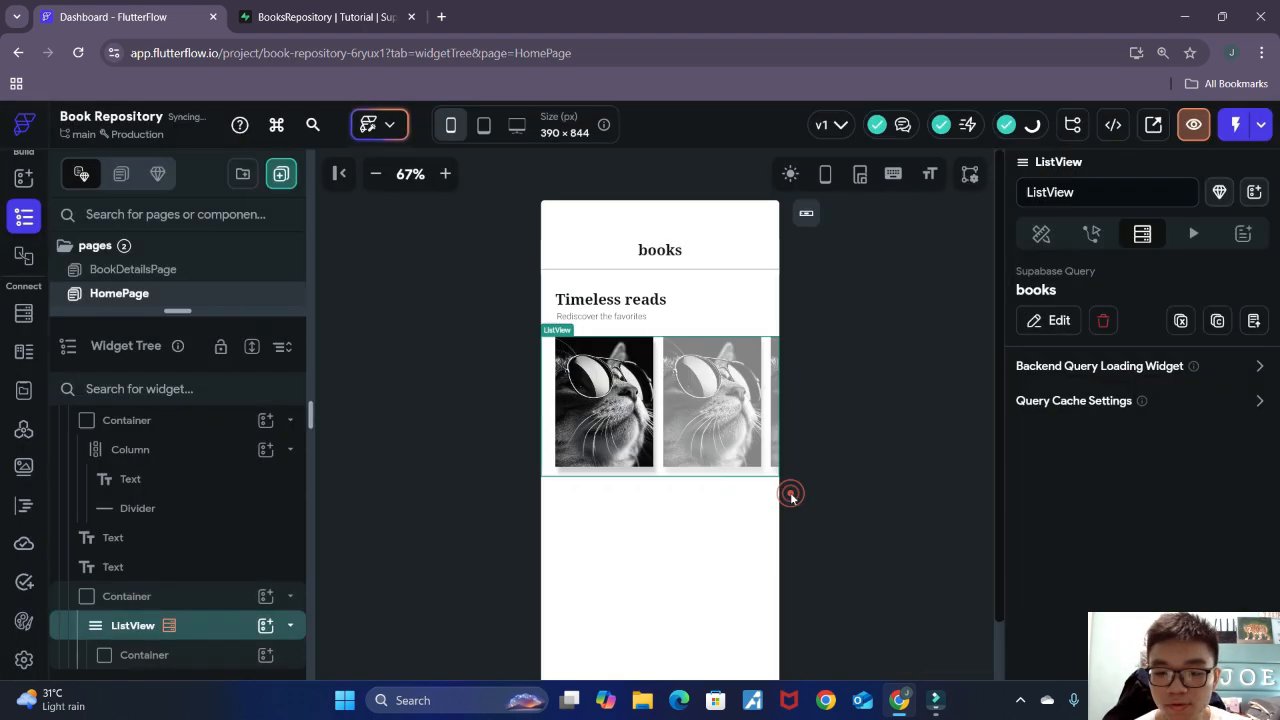
Step: Select the book cover container inside the HomePage's ListView and examine its properties
{"action": "left_click", "coordinate": [573, 533]}
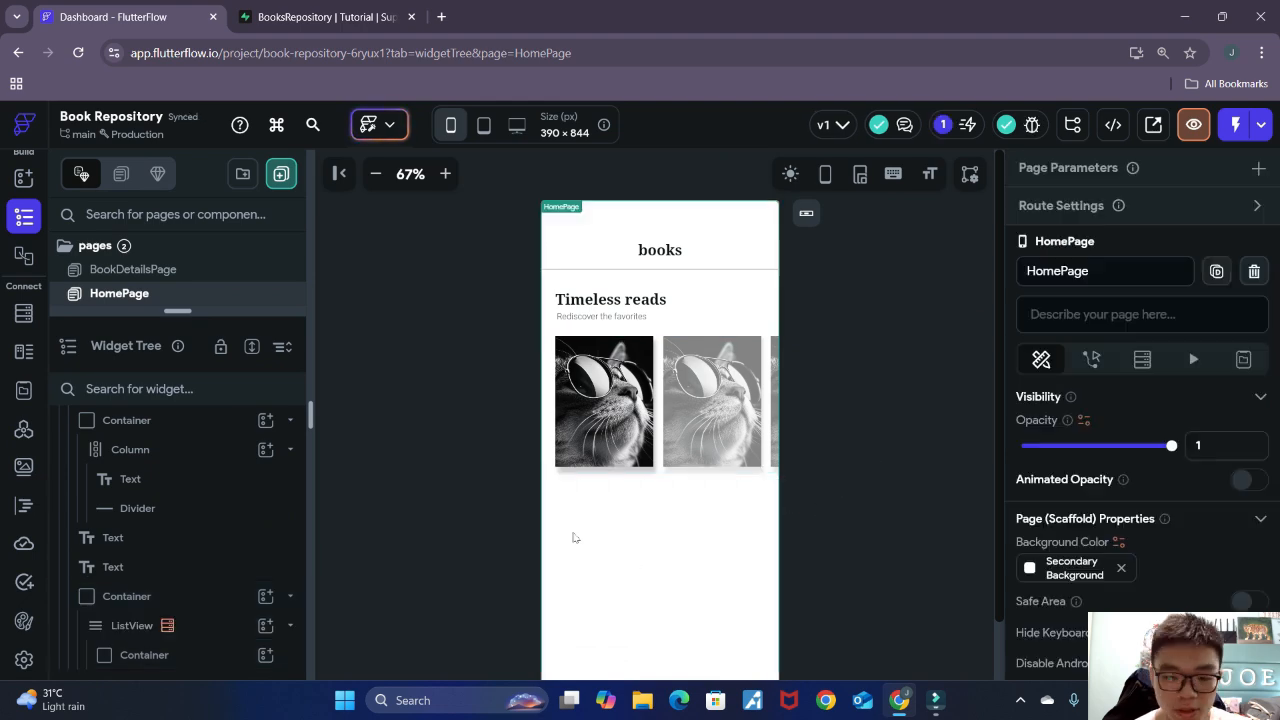
{"action": "left_click", "coordinate": [874, 387]}
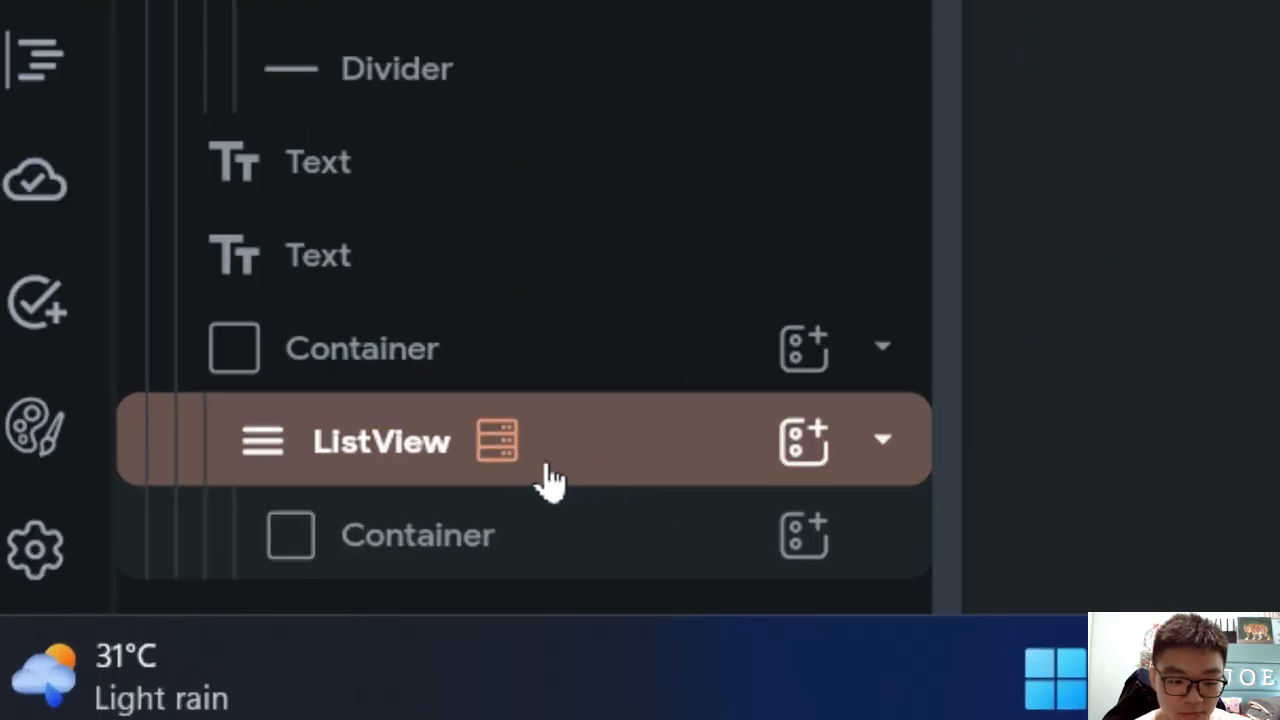
{"action": "mouse_move", "coordinate": [488, 472]}
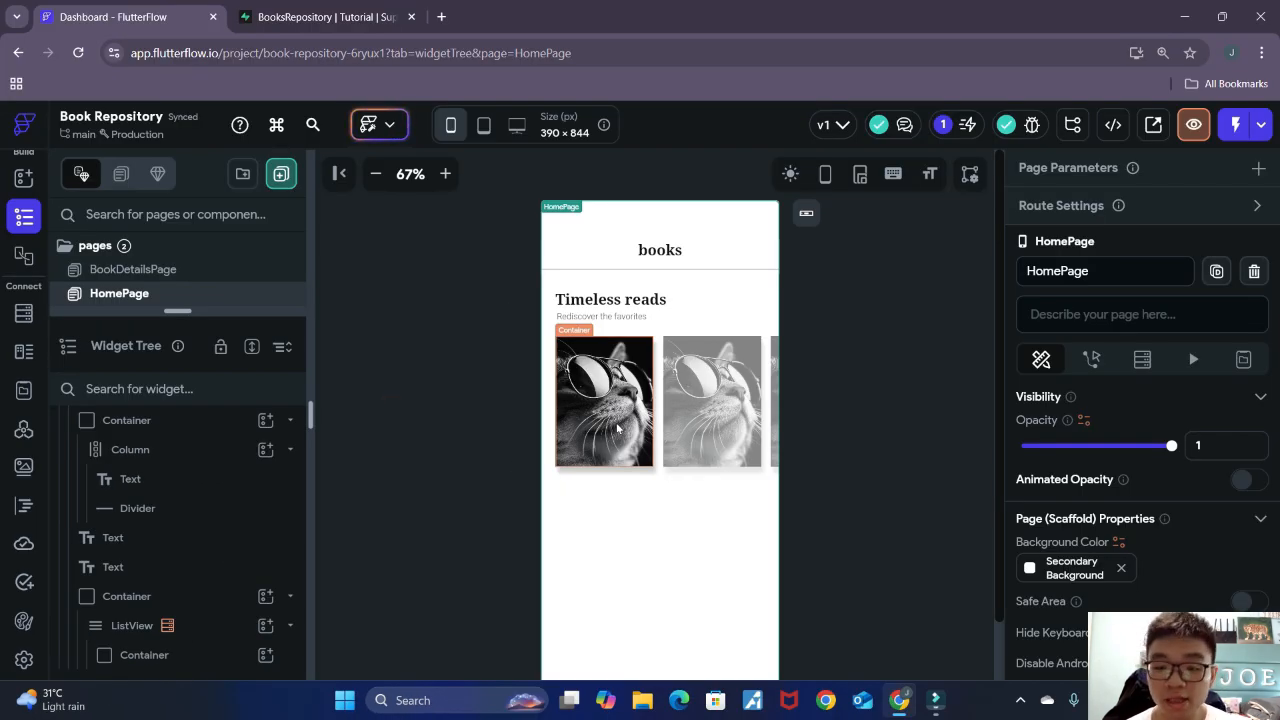
{"action": "left_click", "coordinate": [617, 428]}
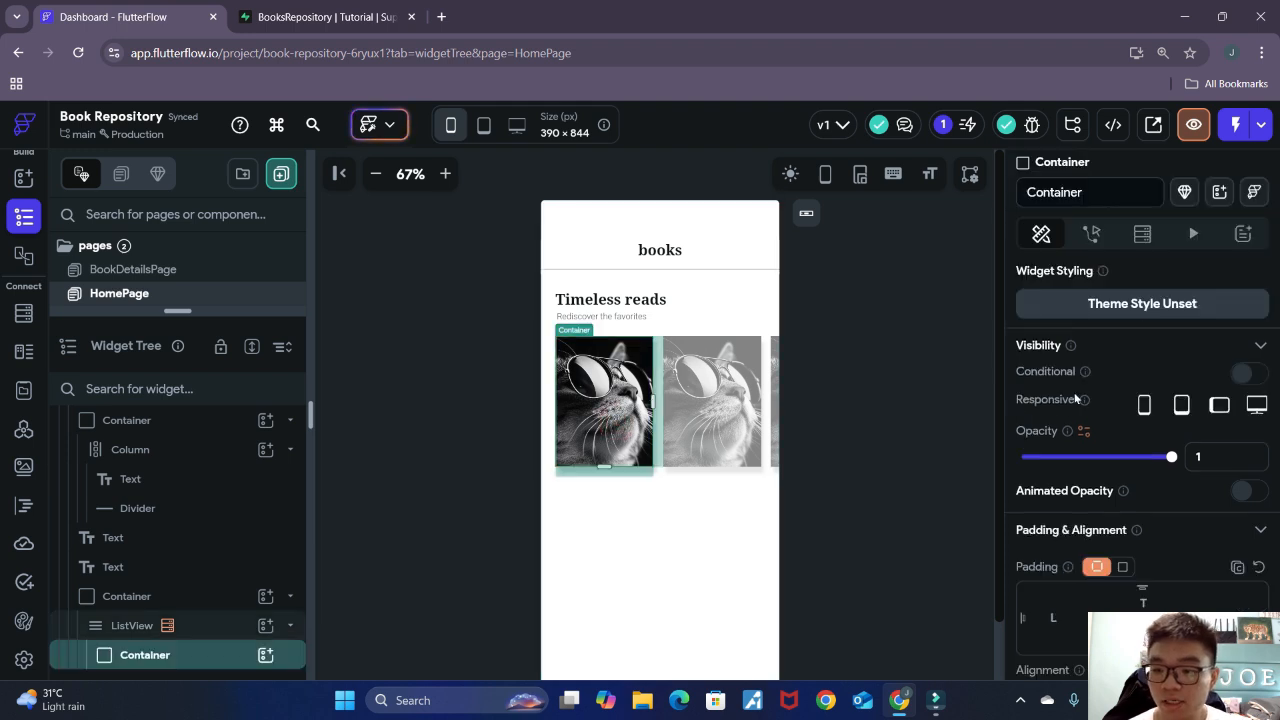
{"action": "scroll", "coordinate": [1110, 458], "scroll_direction": "down", "scroll_amount": 2}
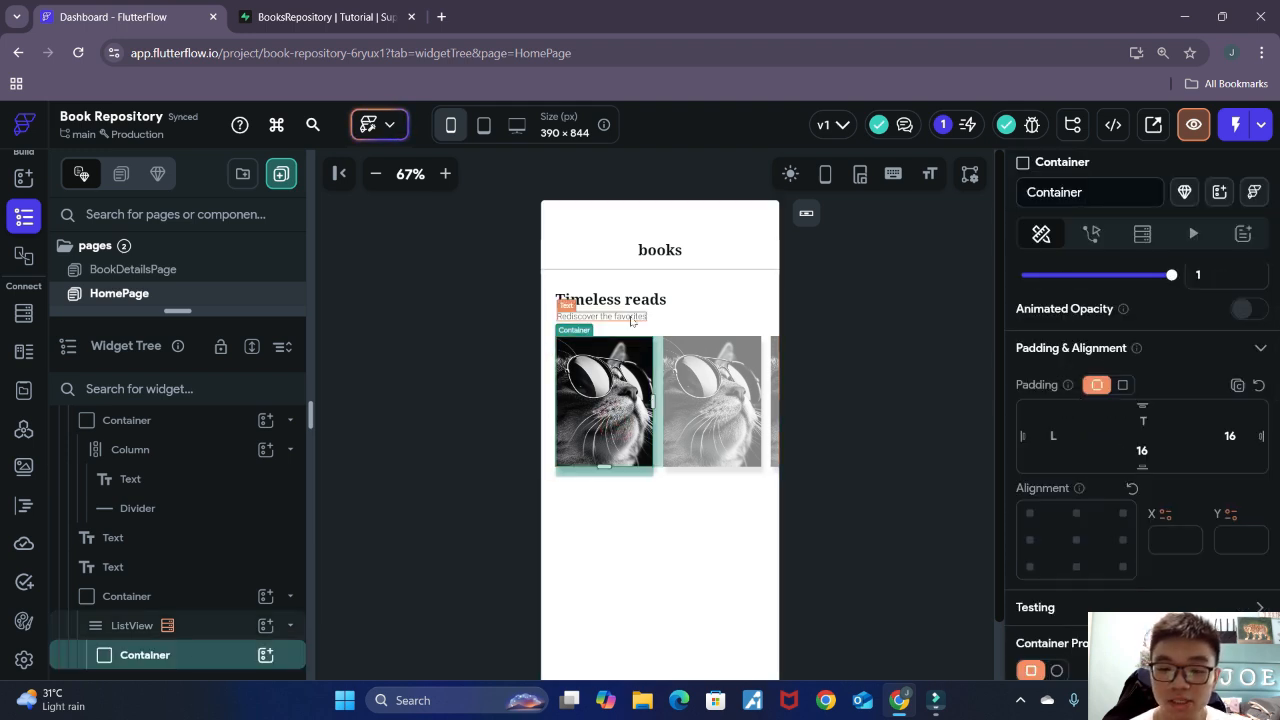
{"action": "scroll", "coordinate": [1186, 464], "scroll_direction": "down", "scroll_amount": 5}
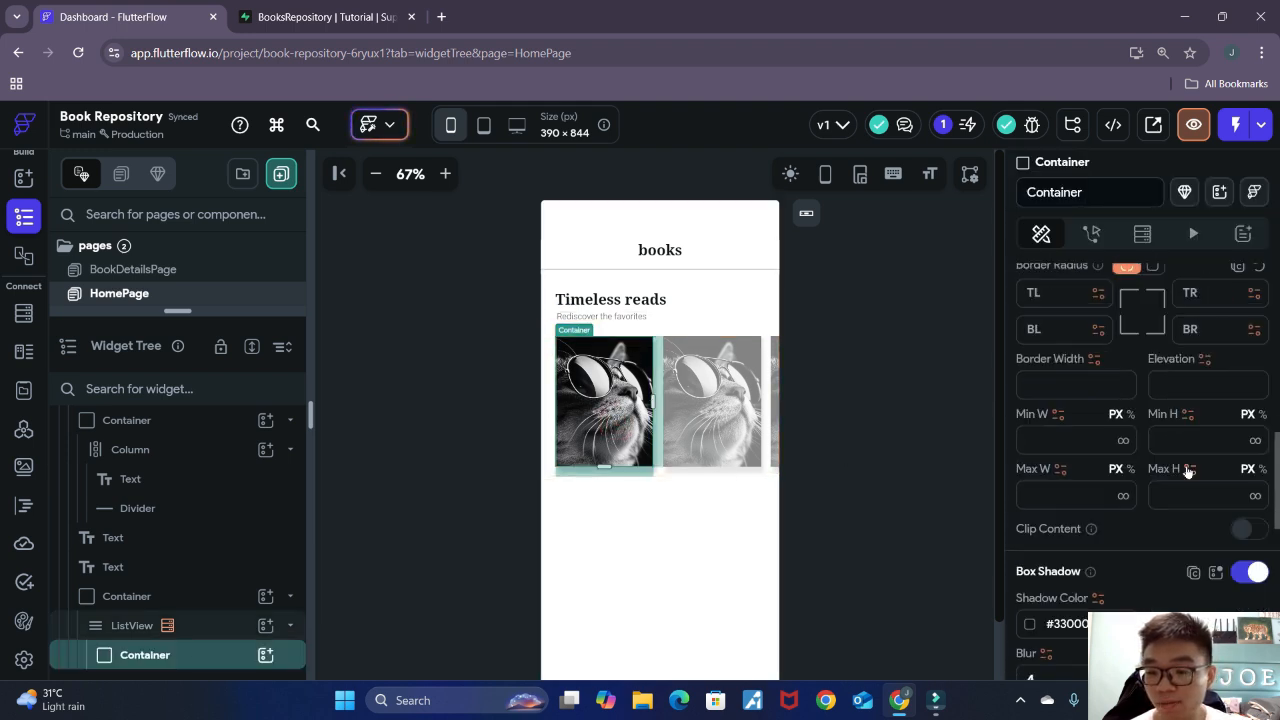
{"action": "scroll", "coordinate": [1188, 472], "scroll_direction": "down", "scroll_amount": 6}
Step: Switch to Supabase and start a new column named cover_image in the books table
{"action": "left_click", "coordinate": [320, 17]}
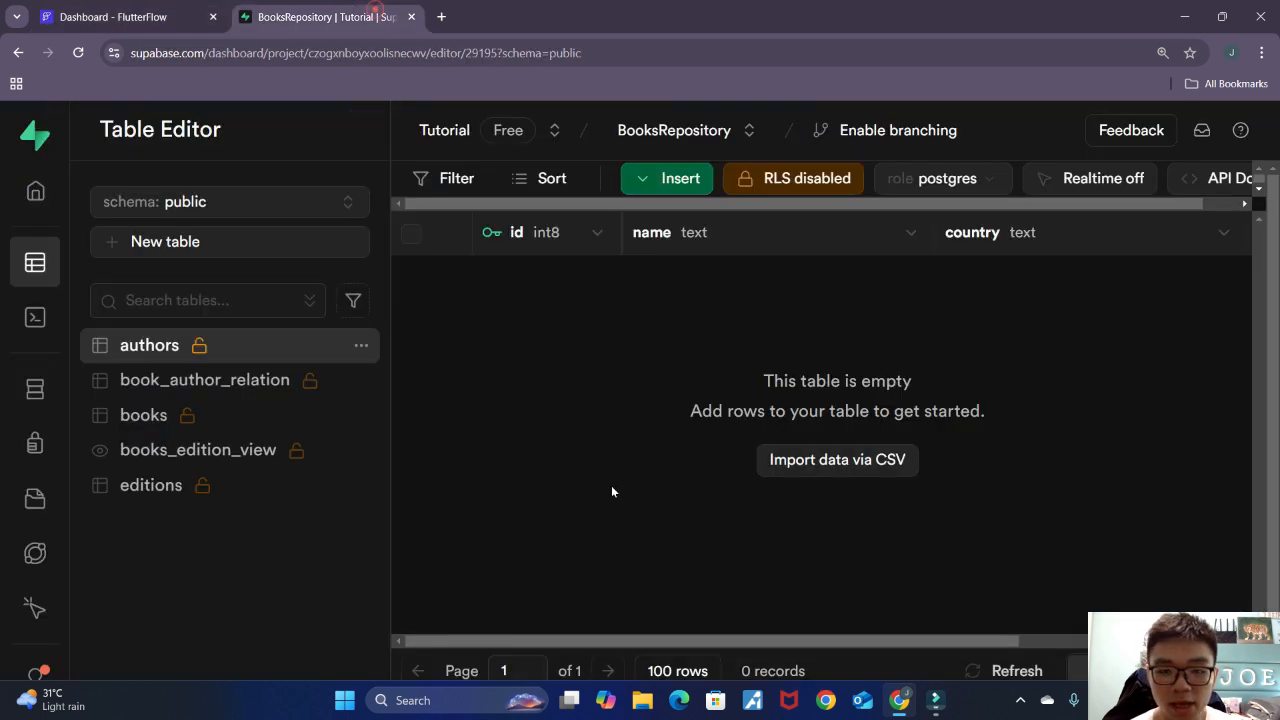
{"action": "left_click", "coordinate": [185, 422]}
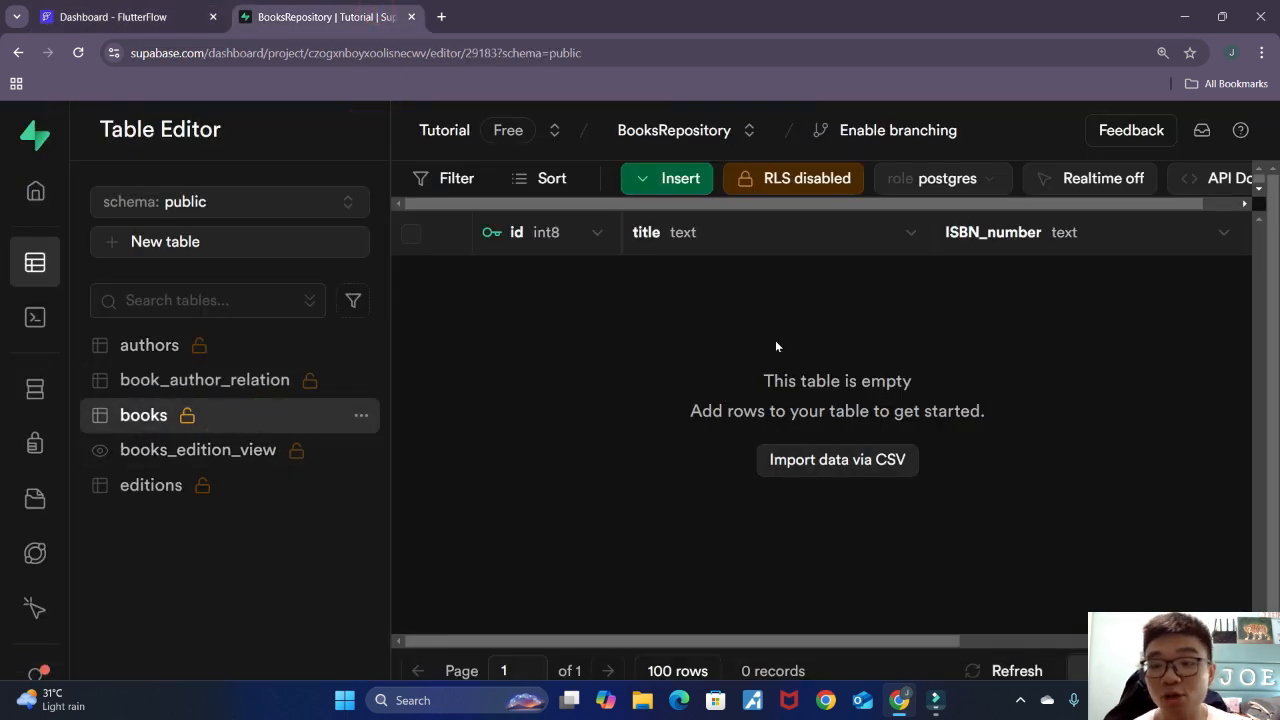
{"action": "left_click_drag", "start_coordinate": [821, 641], "coordinate": [1235, 610]}
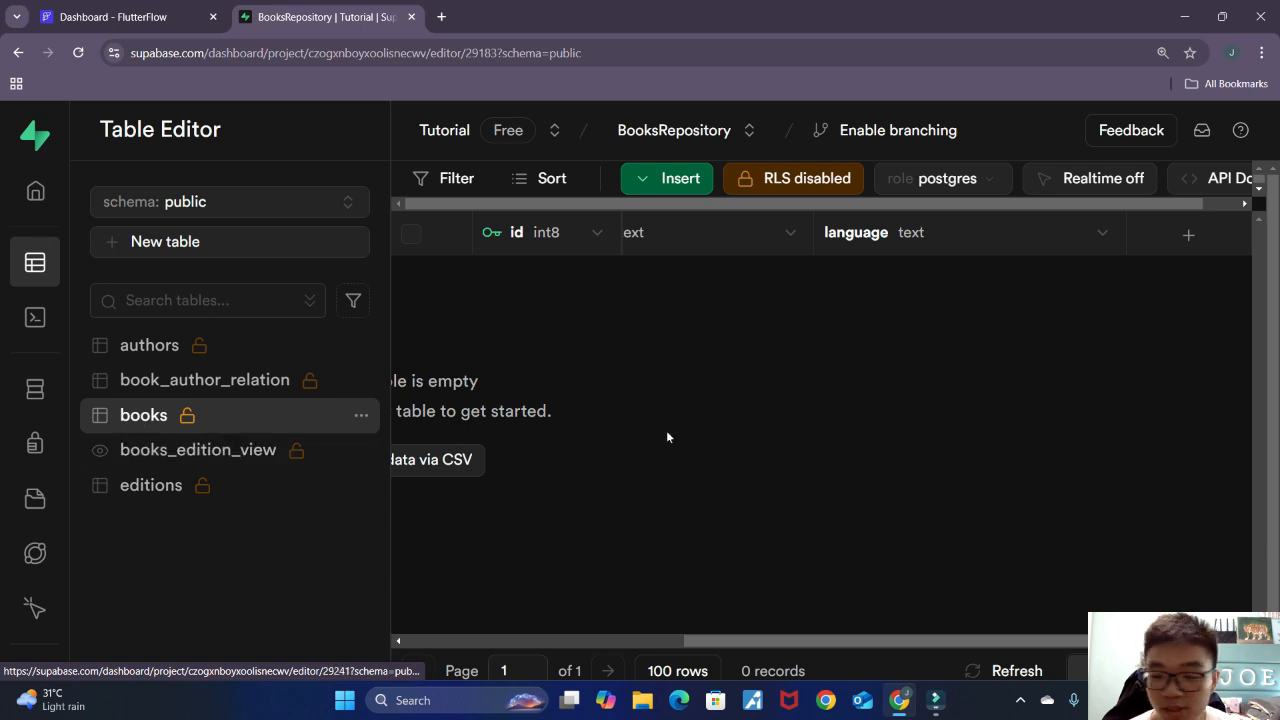
{"action": "left_click", "coordinate": [1198, 242]}
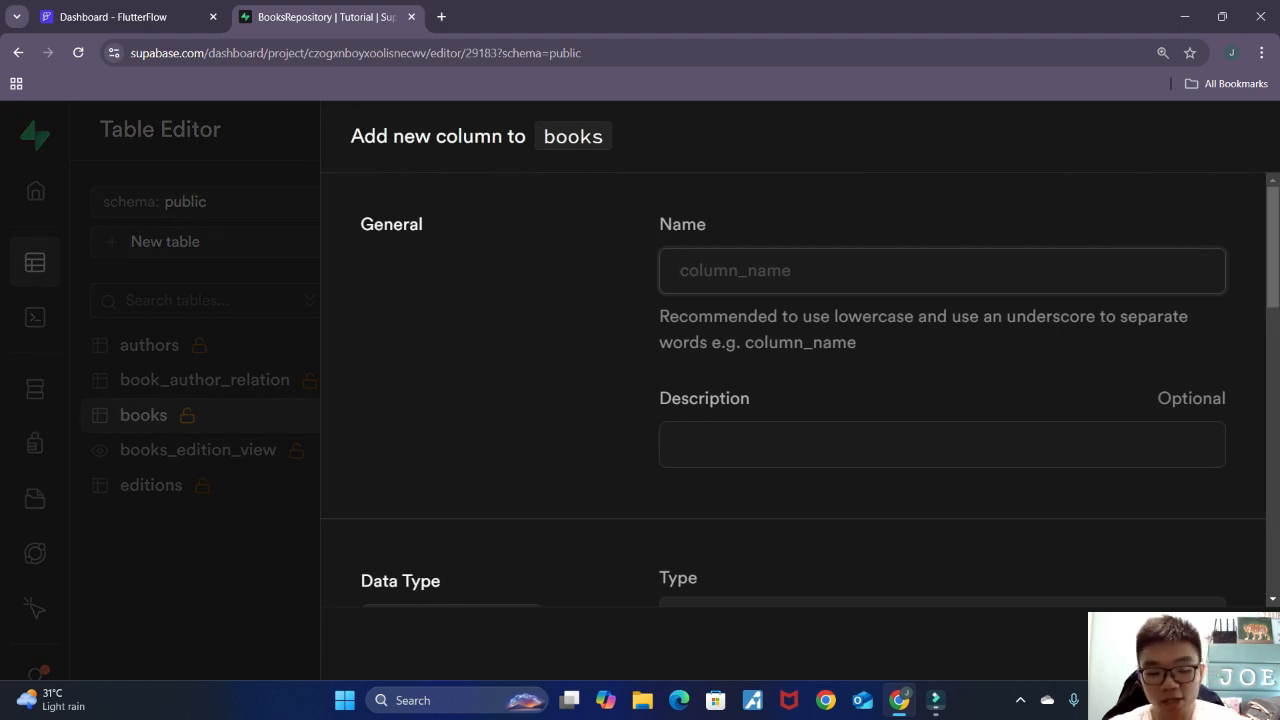
{"action": "type", "text": "cover"}
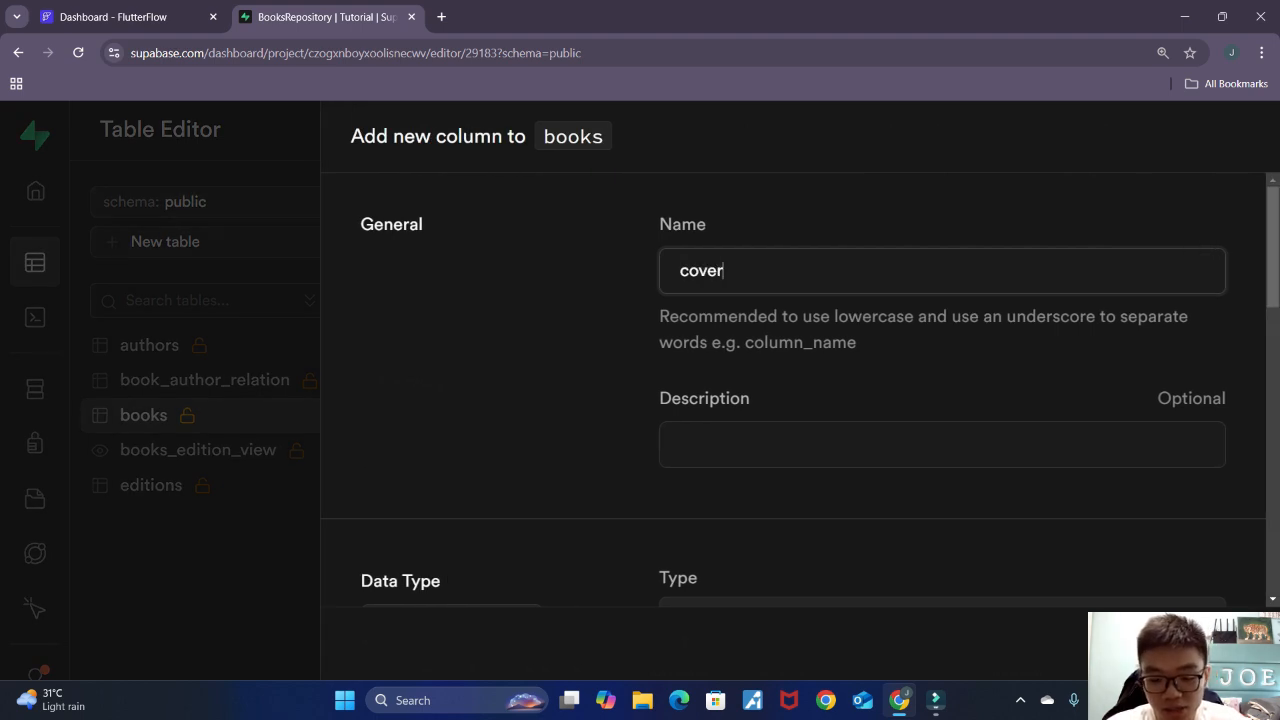
{"action": "type", "text": "_"}
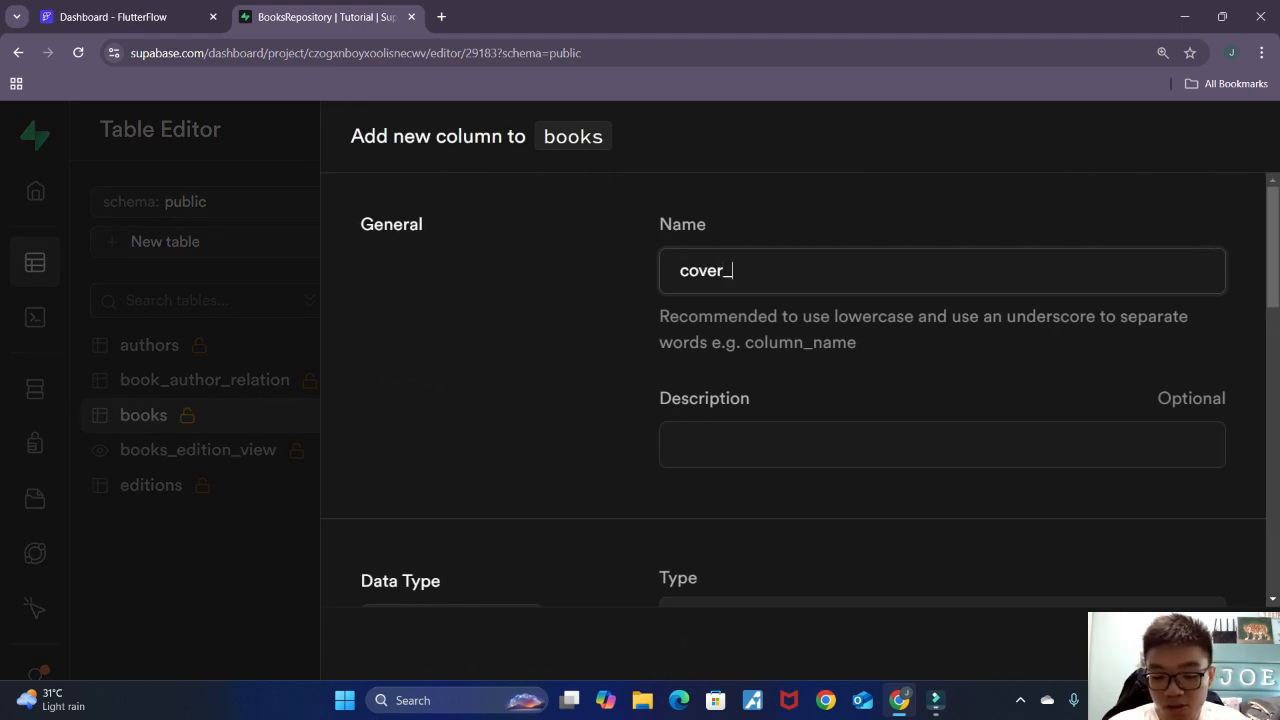
{"action": "type", "text": "image"}
Step: Set the new column's data type to text, keep it nullable, and save it
{"action": "scroll", "coordinate": [883, 412], "scroll_direction": "down", "scroll_amount": 3}
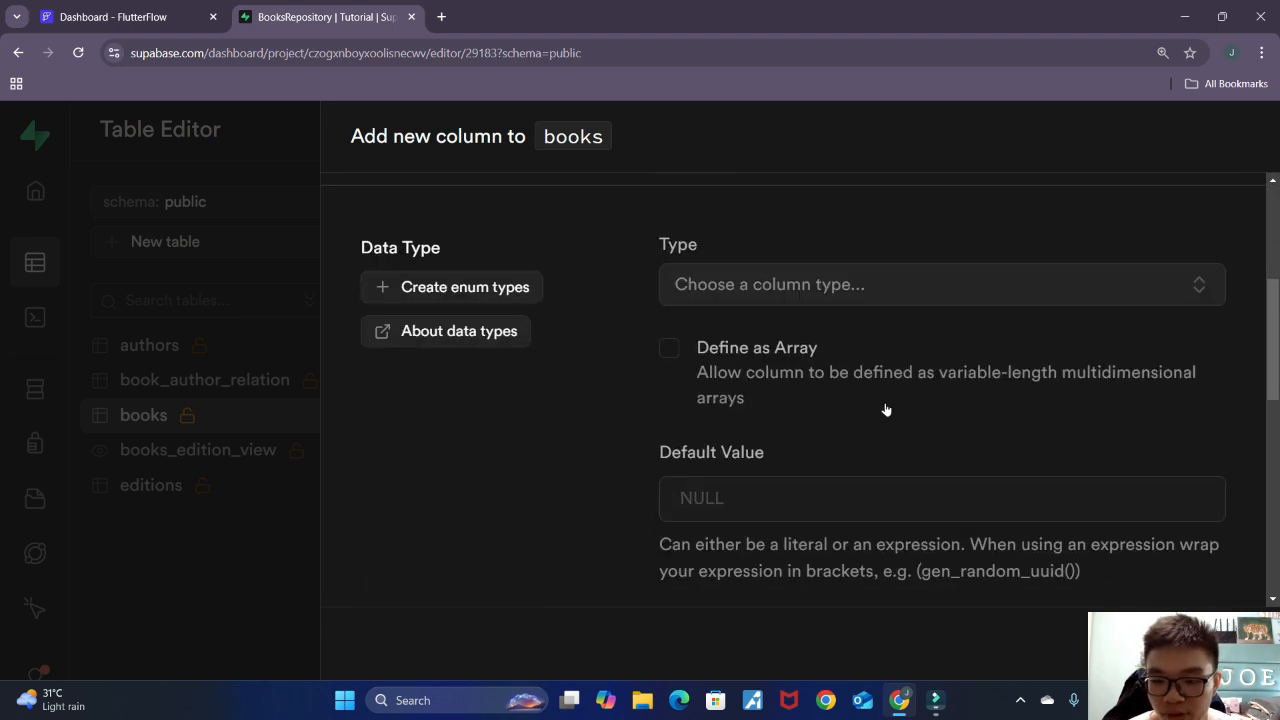
{"action": "left_click", "coordinate": [886, 287]}
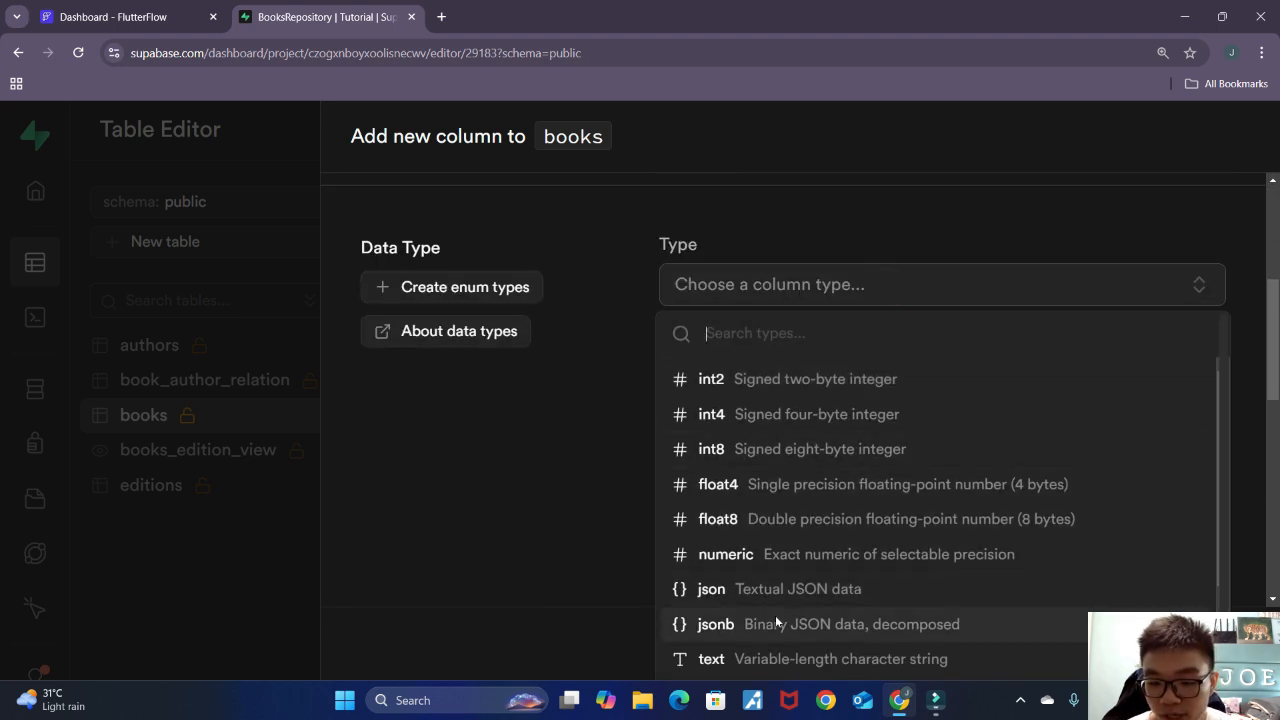
{"action": "left_click", "coordinate": [781, 657]}
{"action": "scroll", "coordinate": [834, 459], "scroll_direction": "down", "scroll_amount": 1}
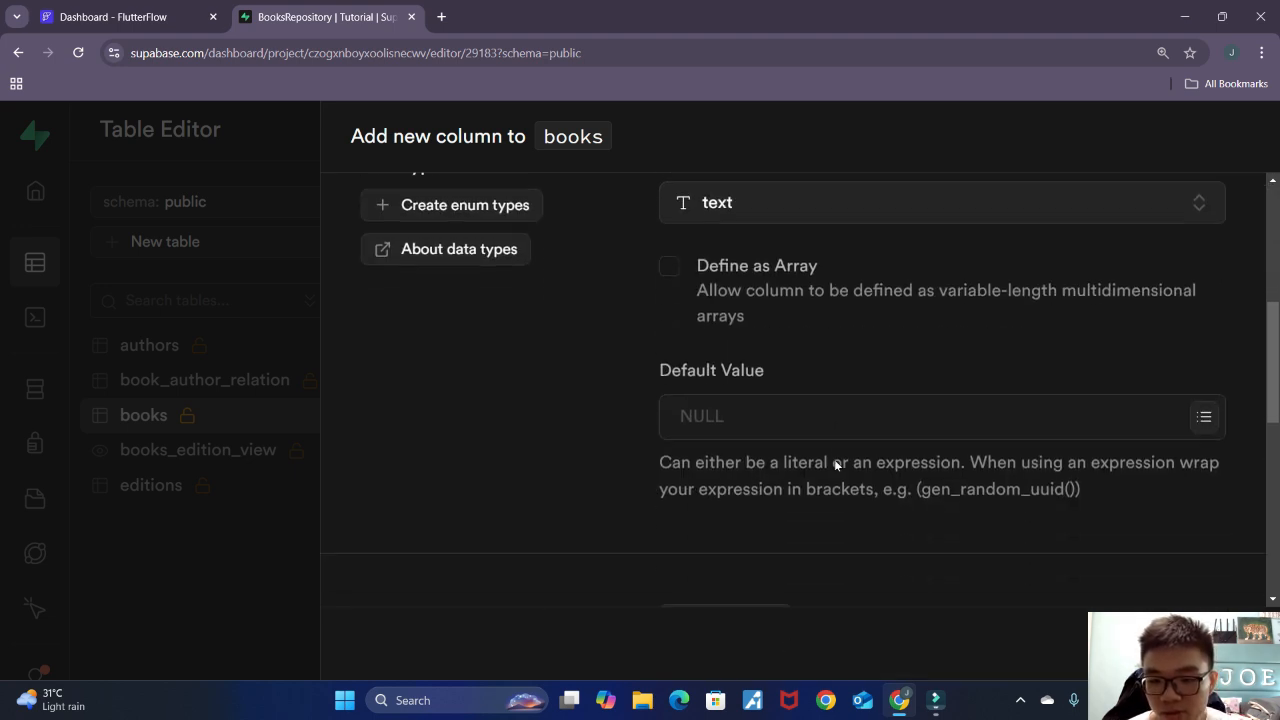
{"action": "scroll", "coordinate": [800, 260], "scroll_direction": "up", "scroll_amount": 1}
{"action": "scroll", "coordinate": [868, 400], "scroll_direction": "down", "scroll_amount": 7}
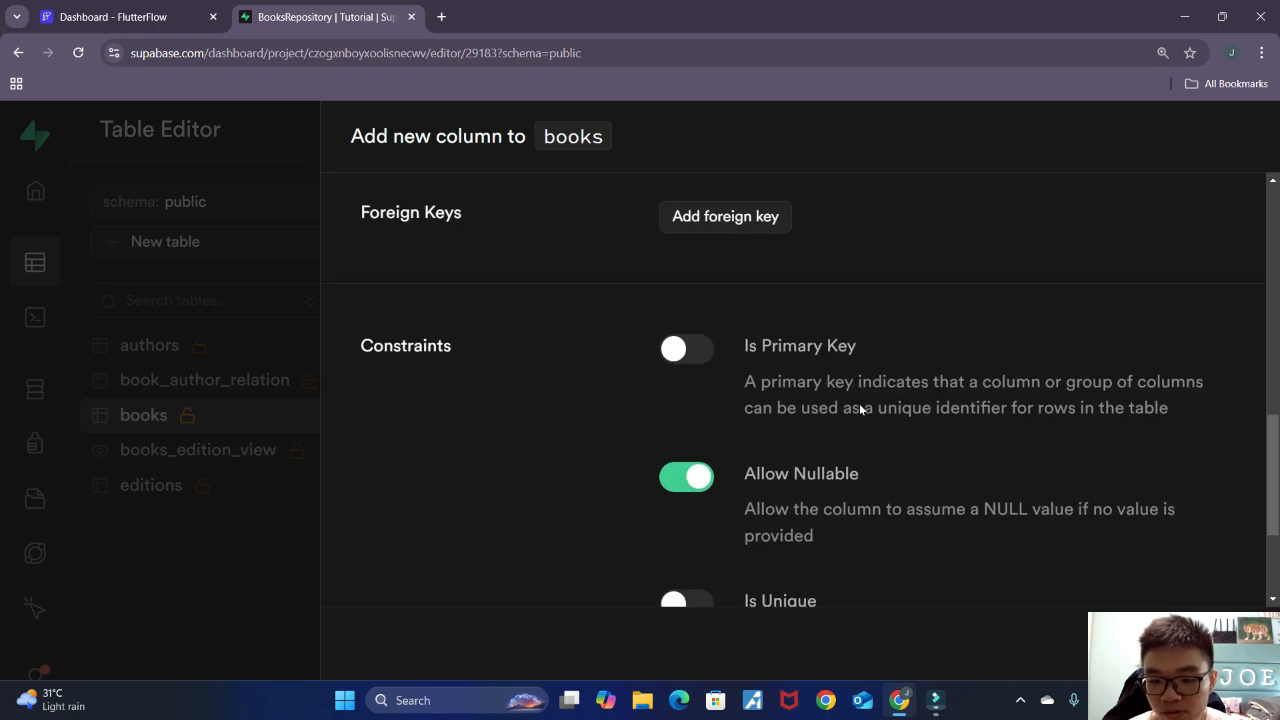
{"action": "left_click", "coordinate": [1218, 643]}
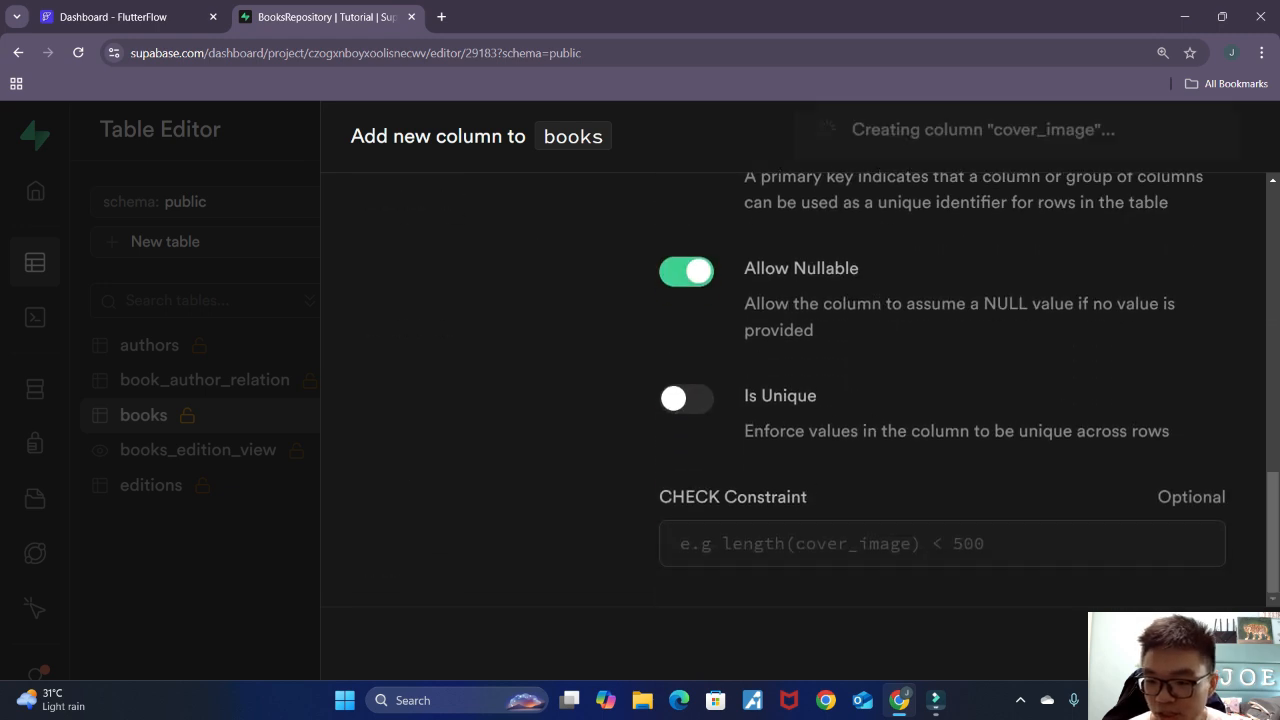
Step: Check the cover_image column in the Supabase books table after briefly revisiting the container's properties in FlutterFlow
{"action": "left_click_drag", "start_coordinate": [952, 642], "coordinate": [718, 640]}
{"action": "left_click", "coordinate": [155, 17]}
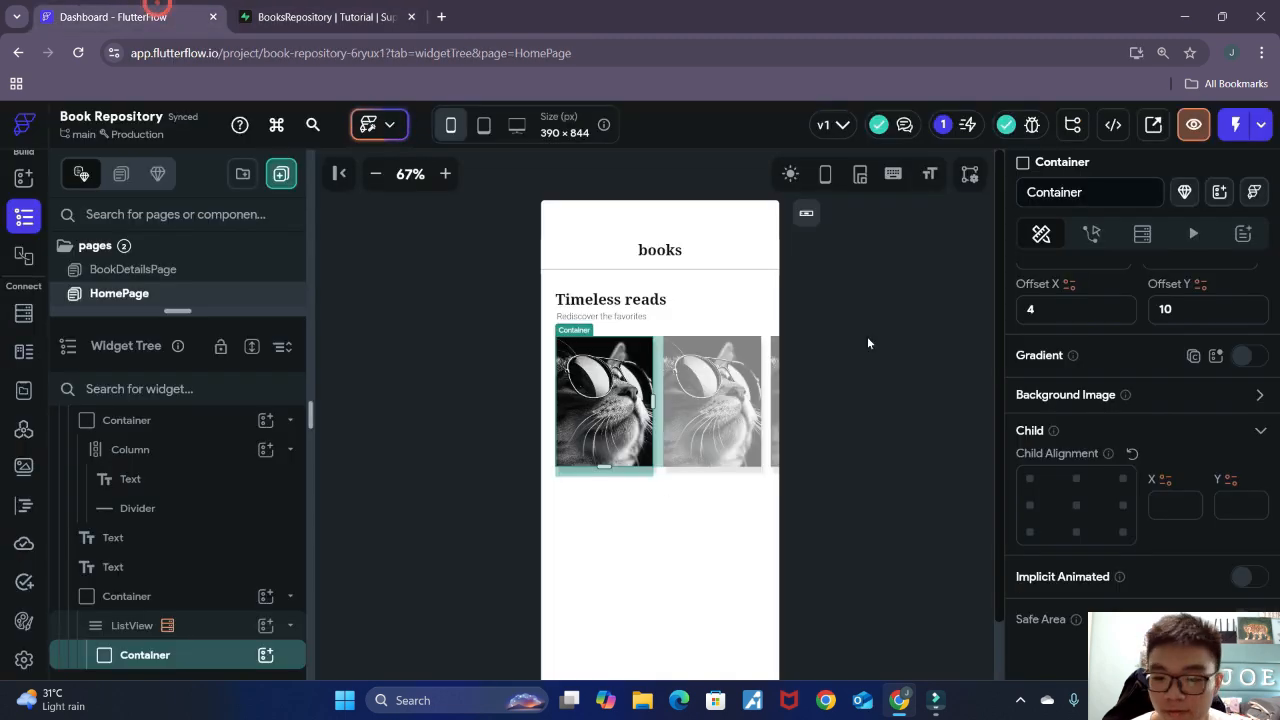
{"action": "scroll", "coordinate": [1141, 429], "scroll_direction": "up", "scroll_amount": 5}
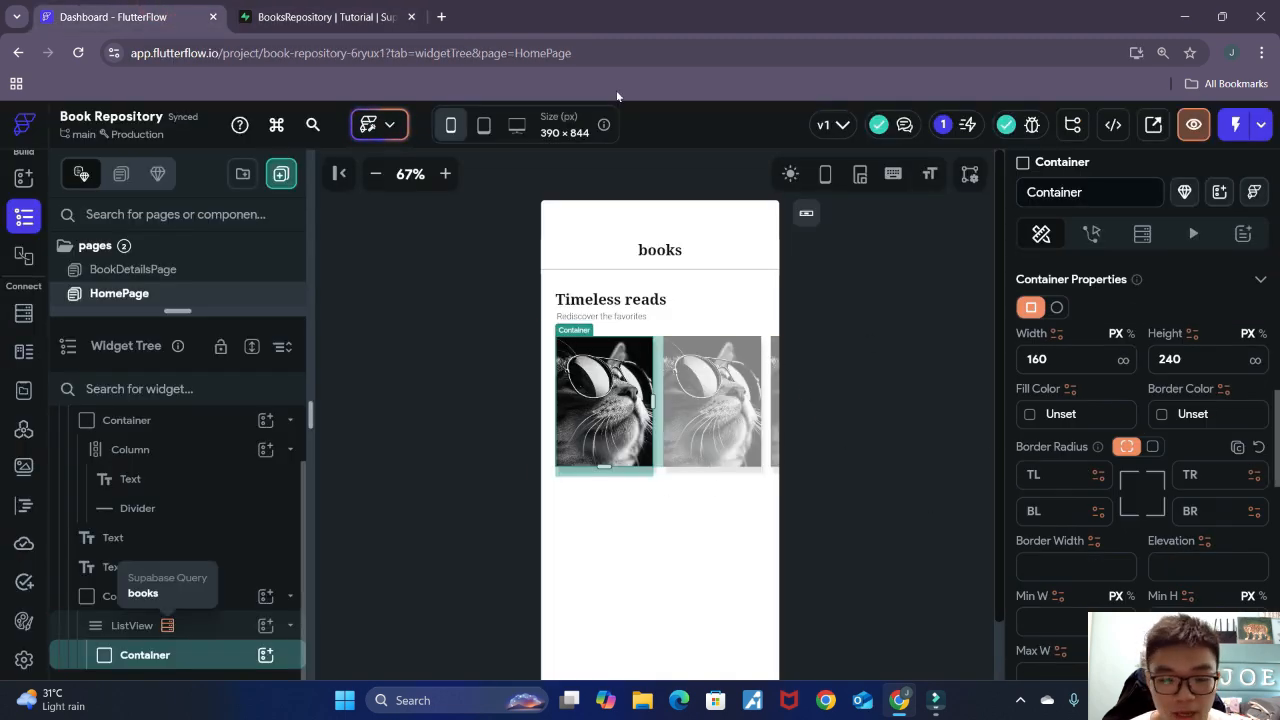
{"action": "left_click", "coordinate": [278, 16]}
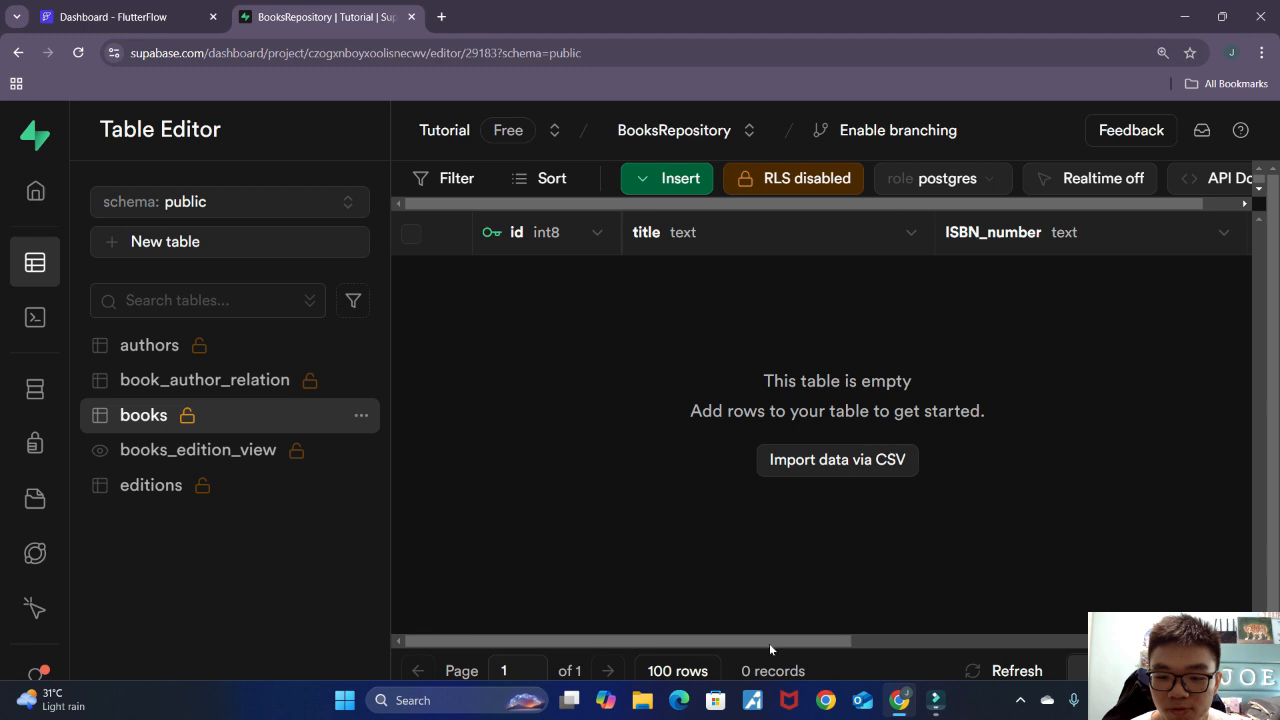
{"action": "left_click_drag", "start_coordinate": [769, 643], "coordinate": [1155, 643]}
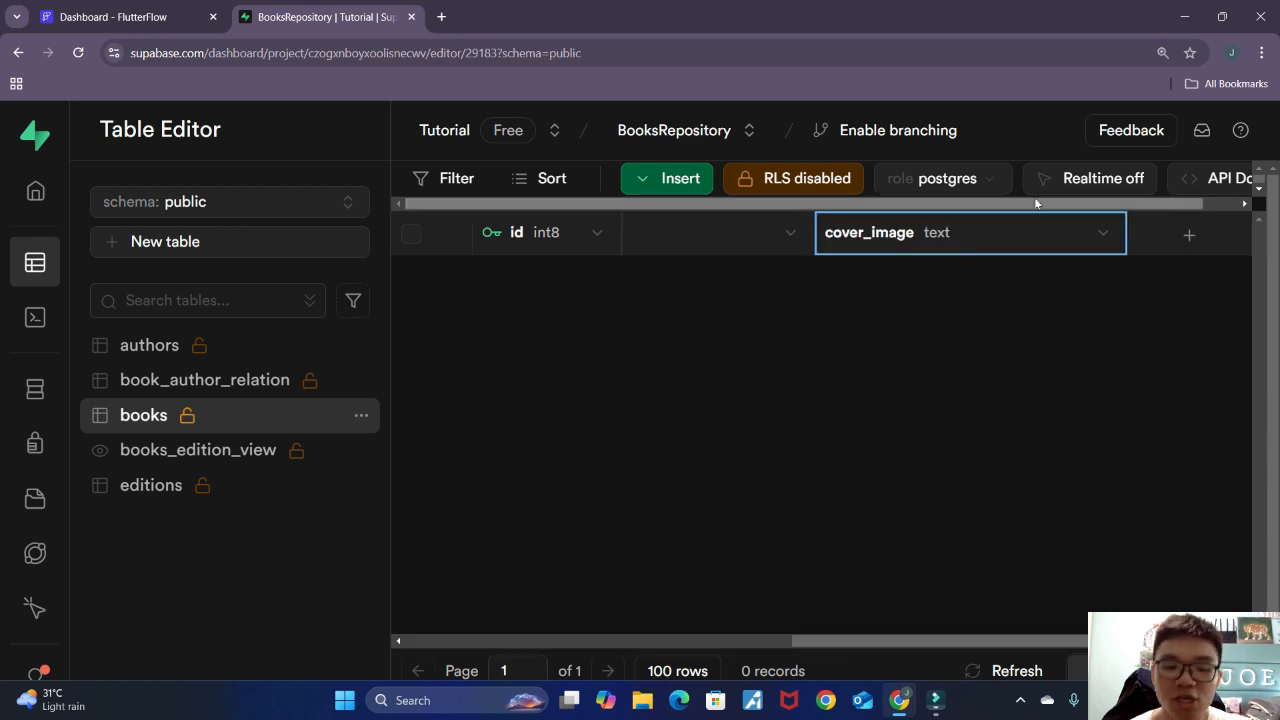
{"action": "scroll", "coordinate": [760, 265], "scroll_direction": "left", "scroll_amount": 2}
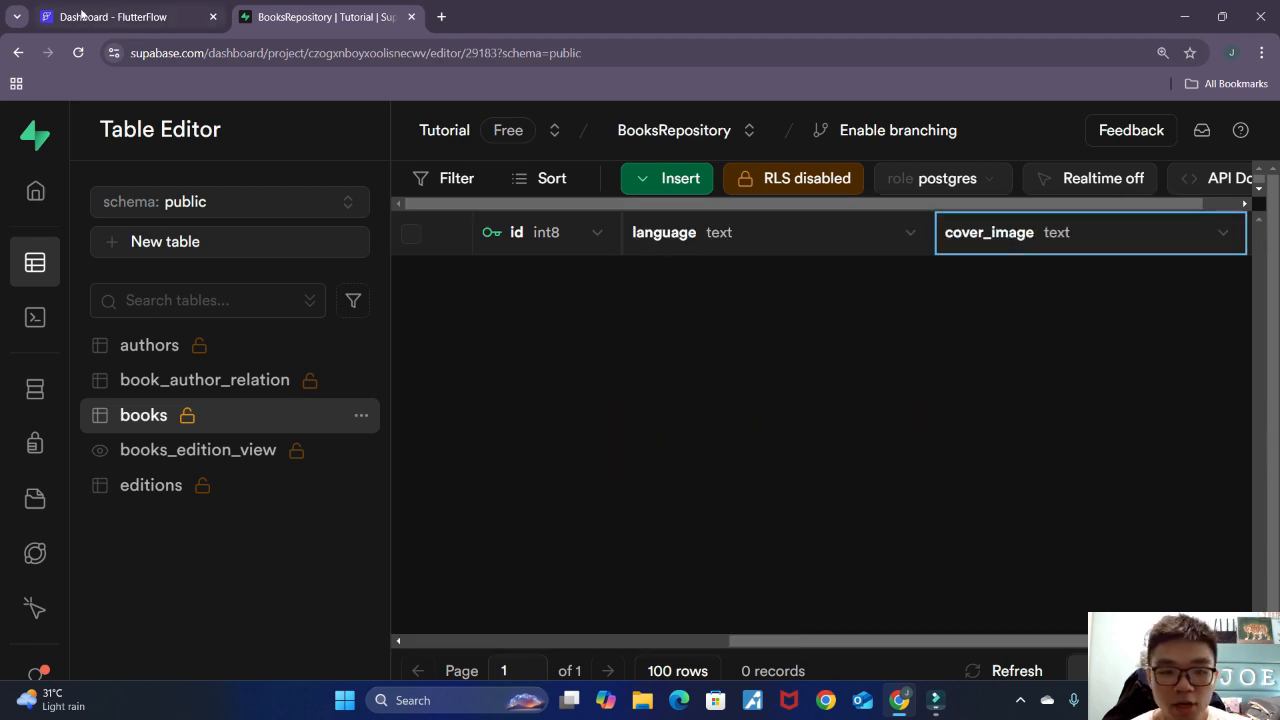
Step: Switch to FlutterFlow and view the books table's fields in the app's Supabase integration settings
{"action": "left_click", "coordinate": [113, 16]}
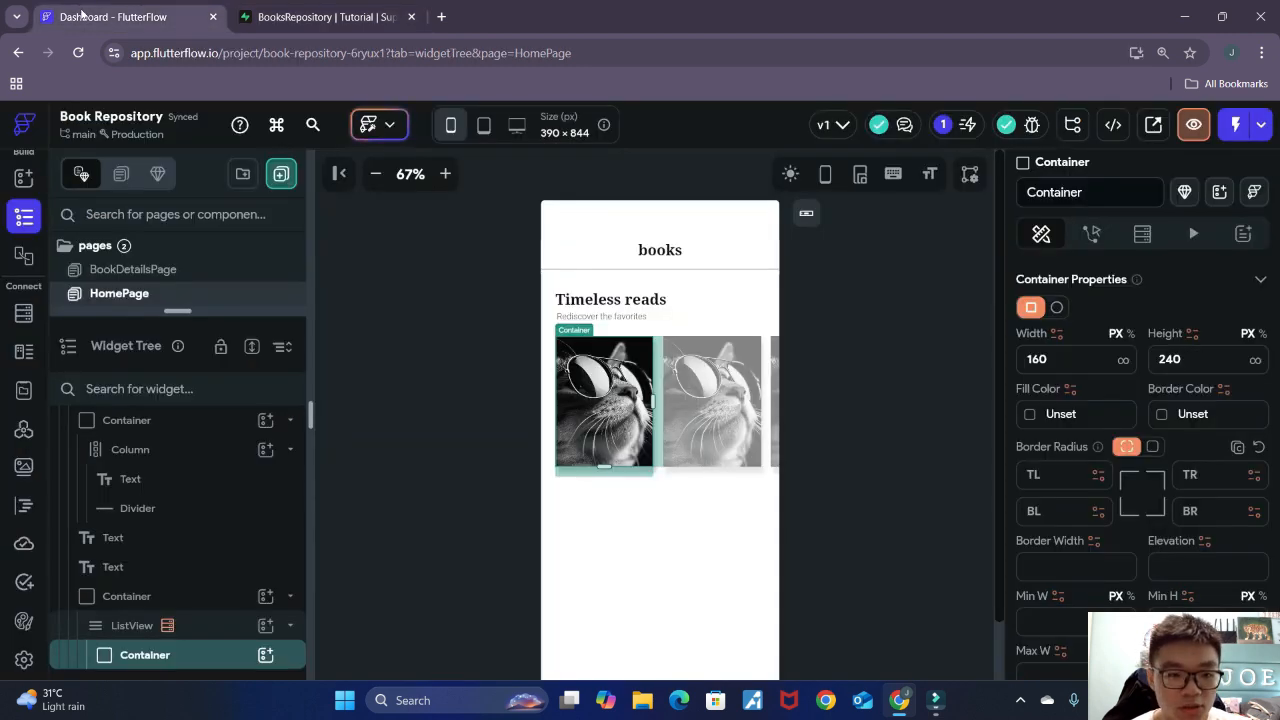
{"action": "left_click", "coordinate": [26, 659]}
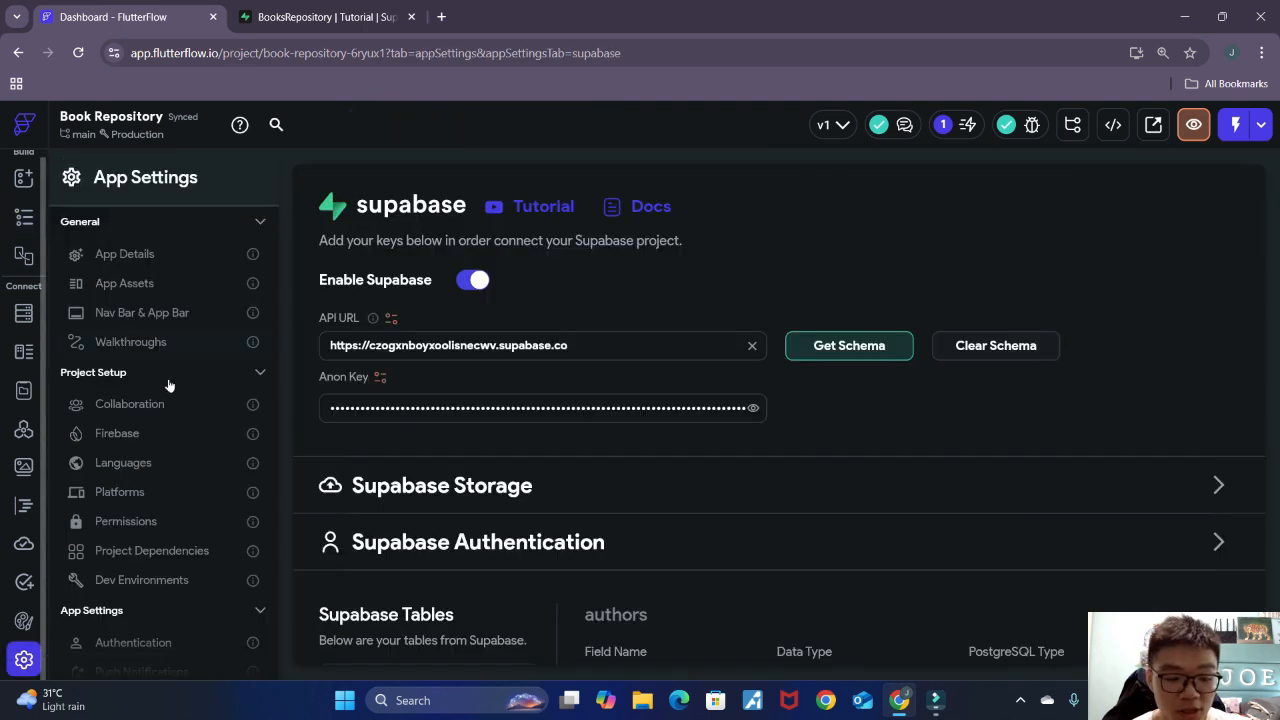
{"action": "scroll", "coordinate": [175, 450], "scroll_direction": "down", "scroll_amount": 5}
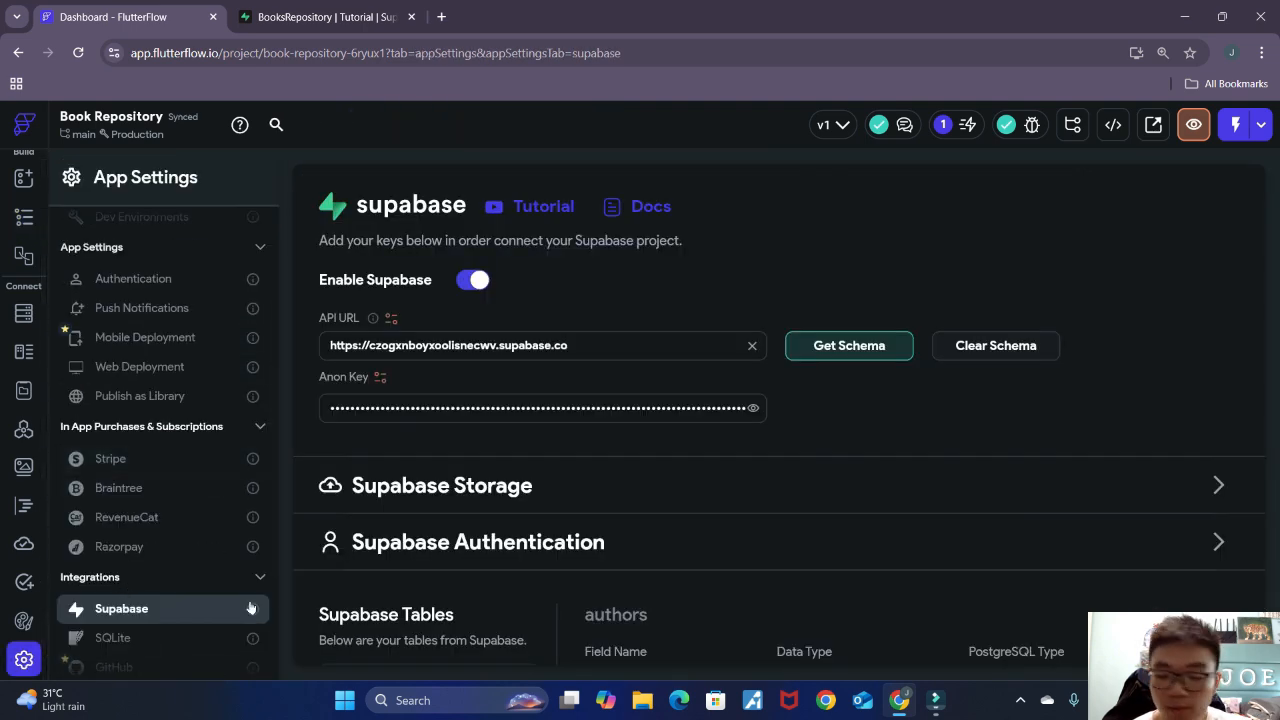
{"action": "scroll", "coordinate": [794, 441], "scroll_direction": "down", "scroll_amount": 1}
{"action": "scroll", "coordinate": [793, 435], "scroll_direction": "down", "scroll_amount": 1}
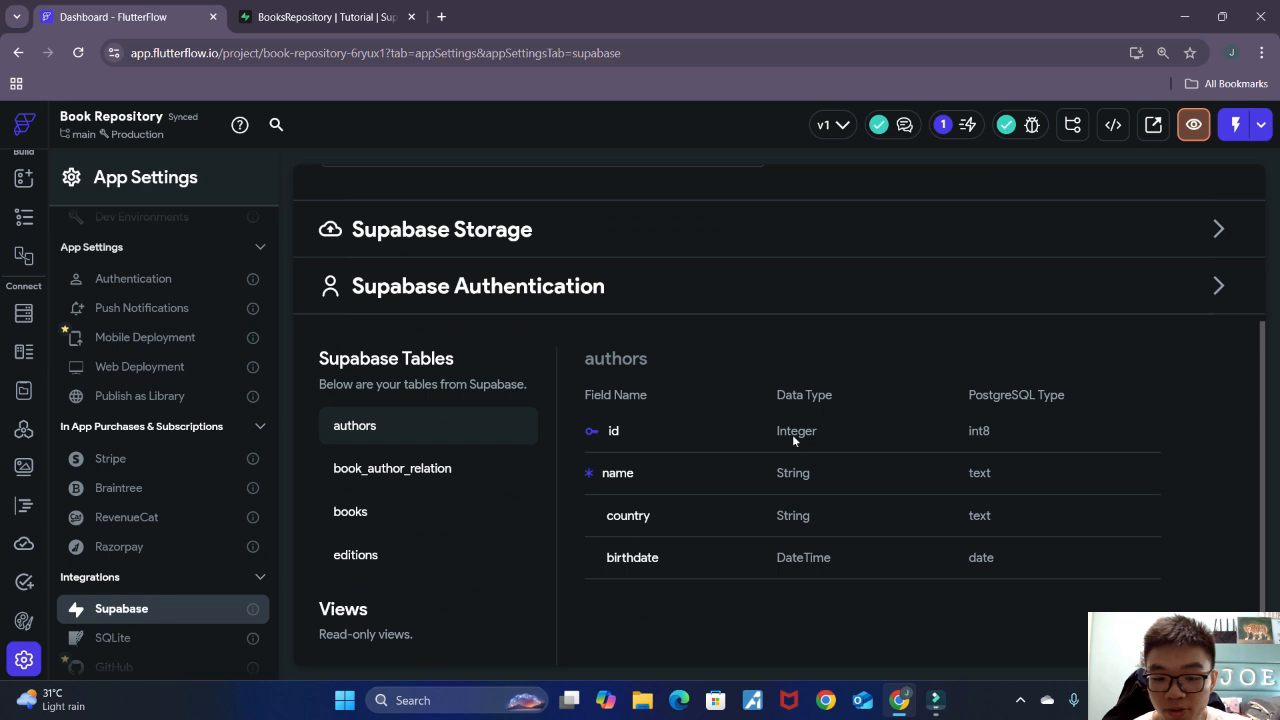
{"action": "left_click", "coordinate": [352, 512]}
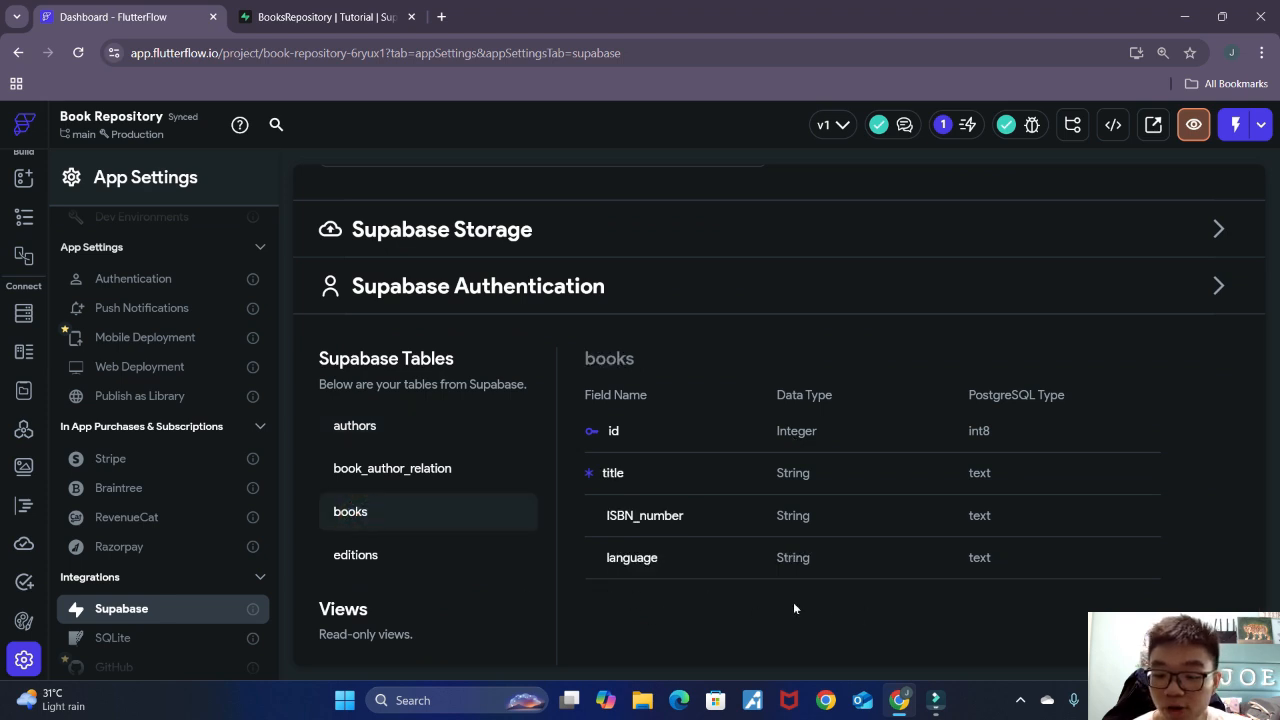
Step: Fetch the Supabase schema again and check the books table for the cover_image field
{"action": "scroll", "coordinate": [928, 500], "scroll_direction": "up", "scroll_amount": 2}
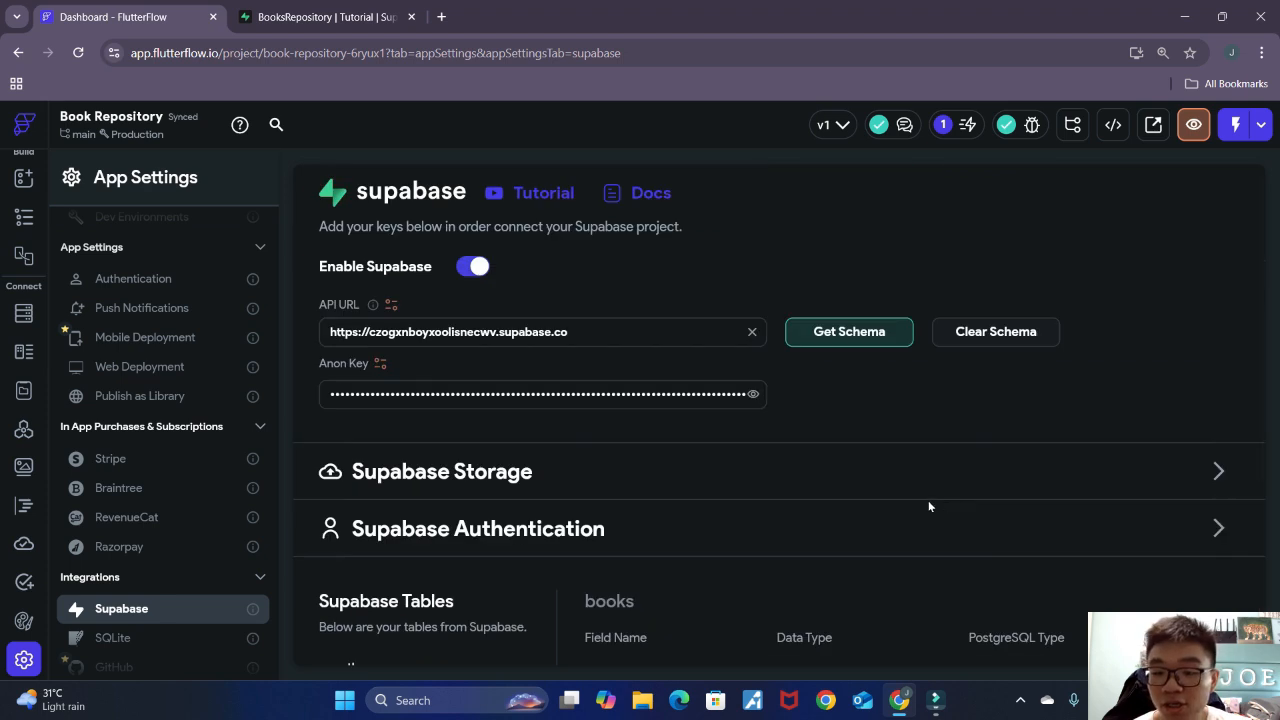
{"action": "left_click", "coordinate": [888, 329]}
{"action": "left_click", "coordinate": [762, 455]}
{"action": "scroll", "coordinate": [760, 460], "scroll_direction": "down", "scroll_amount": 2}
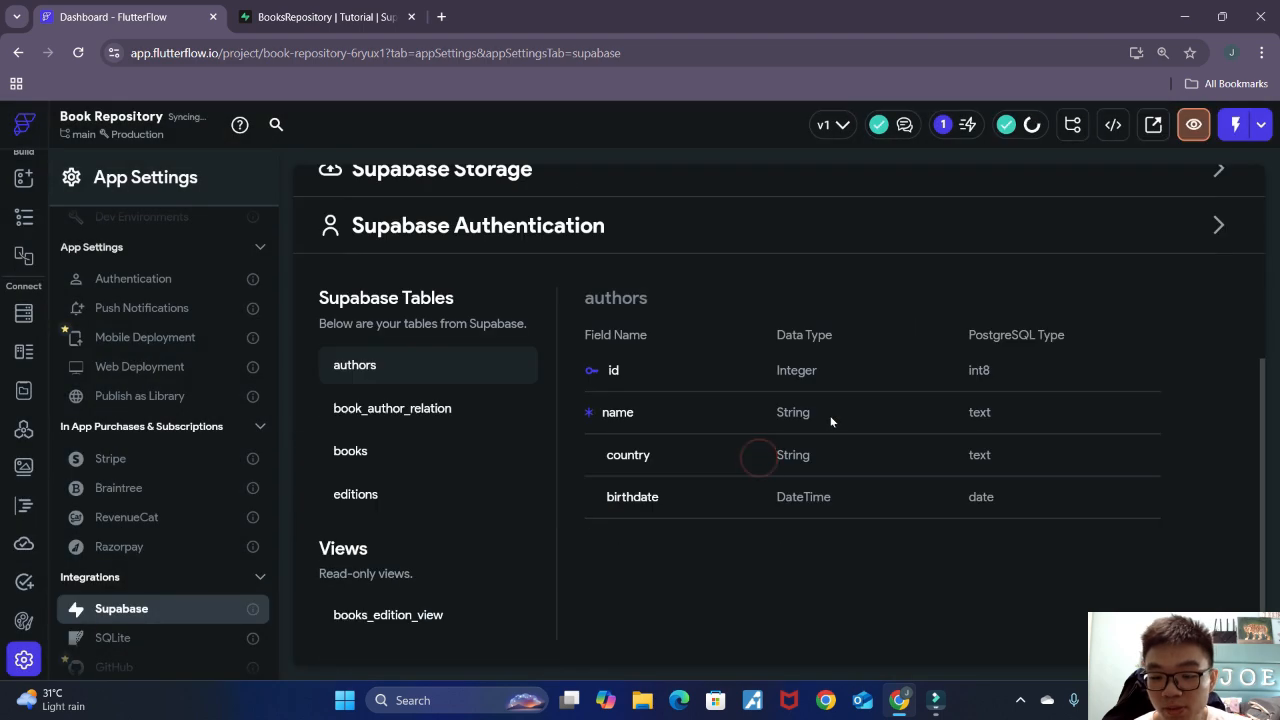
{"action": "left_click", "coordinate": [362, 462]}
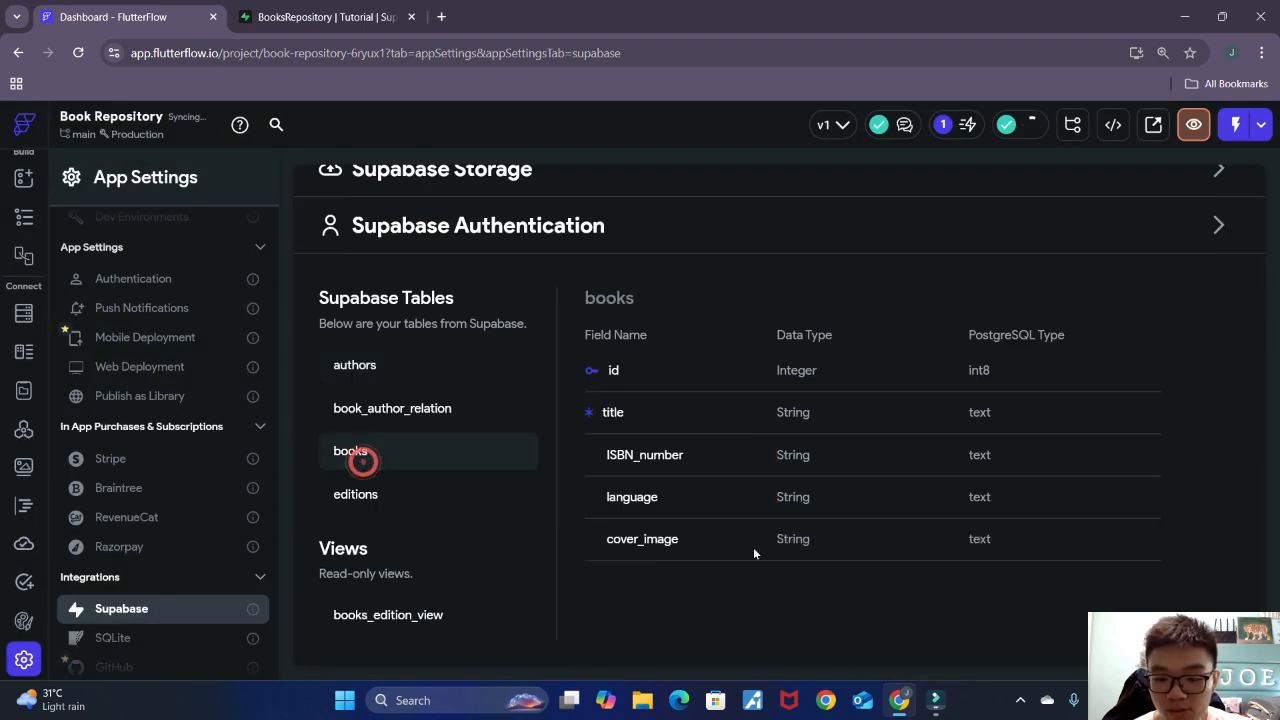
{"action": "left_click", "coordinate": [605, 541]}
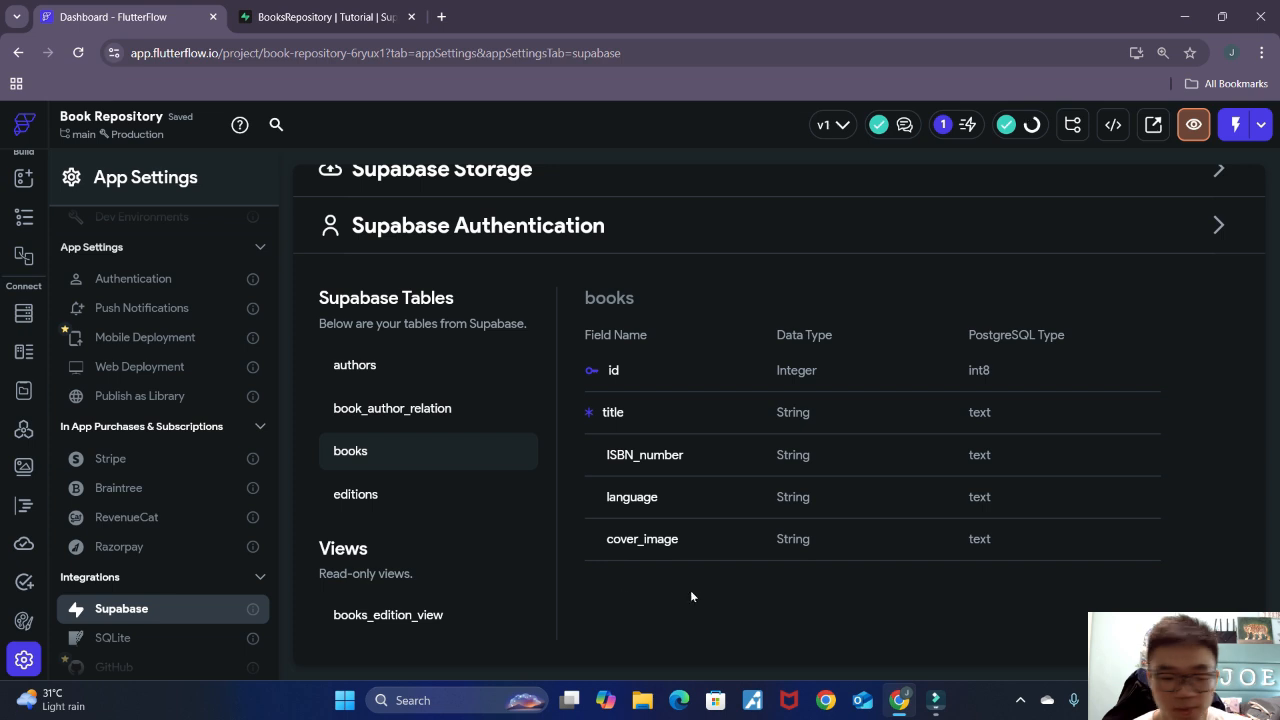
Step: On the HomePage, bind the ListView container's background image path to the cover_image field of the books Row
{"action": "left_click", "coordinate": [20, 220]}
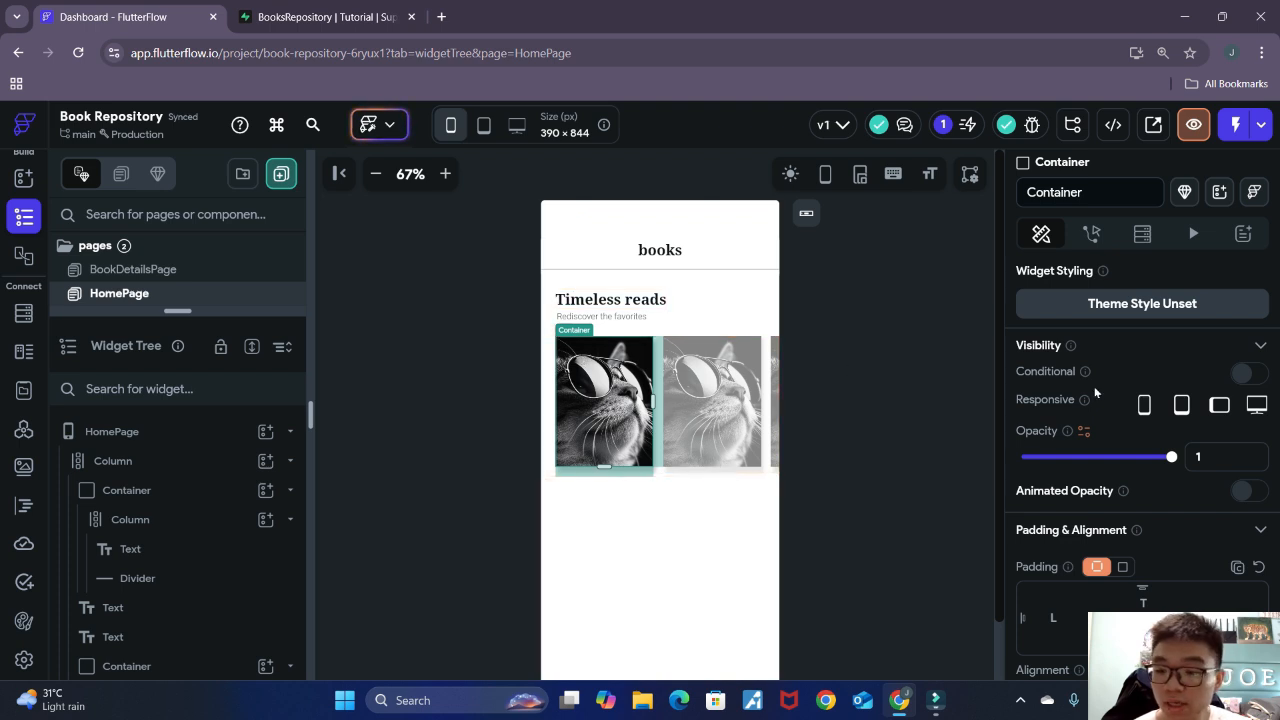
{"action": "scroll", "coordinate": [1095, 391], "scroll_direction": "down", "scroll_amount": 10}
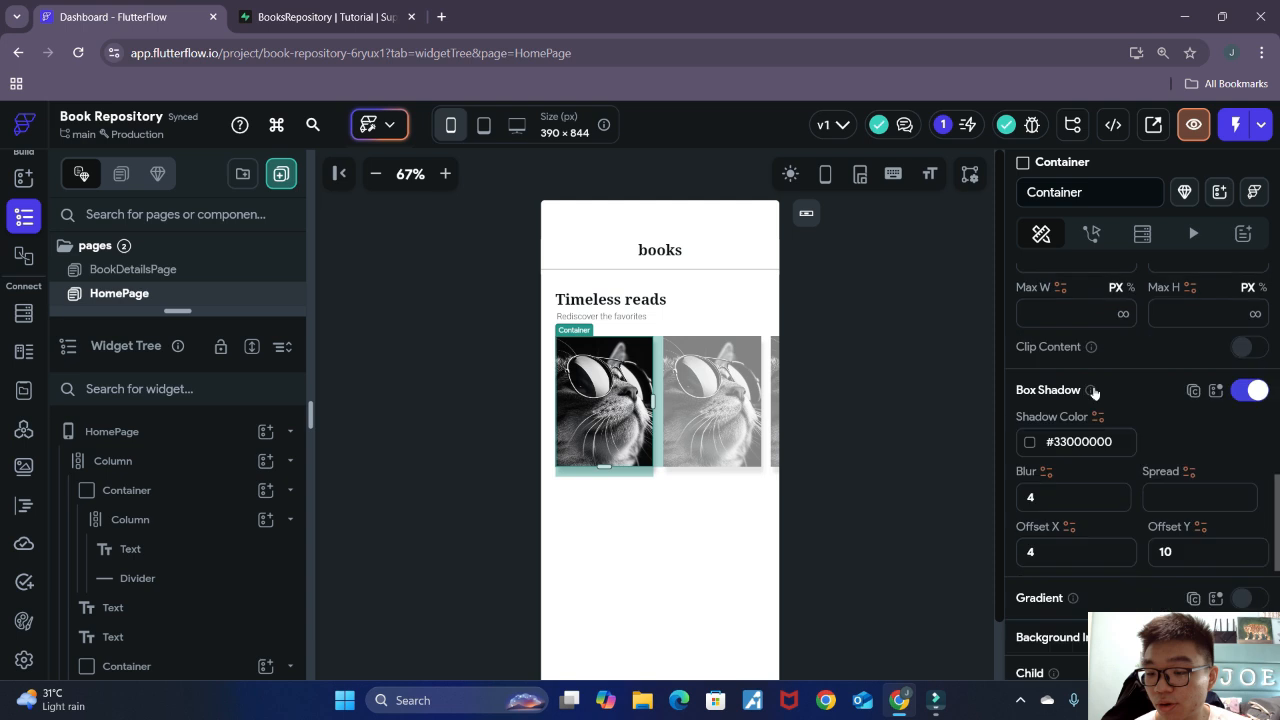
{"action": "scroll", "coordinate": [1094, 388], "scroll_direction": "down", "scroll_amount": 5}
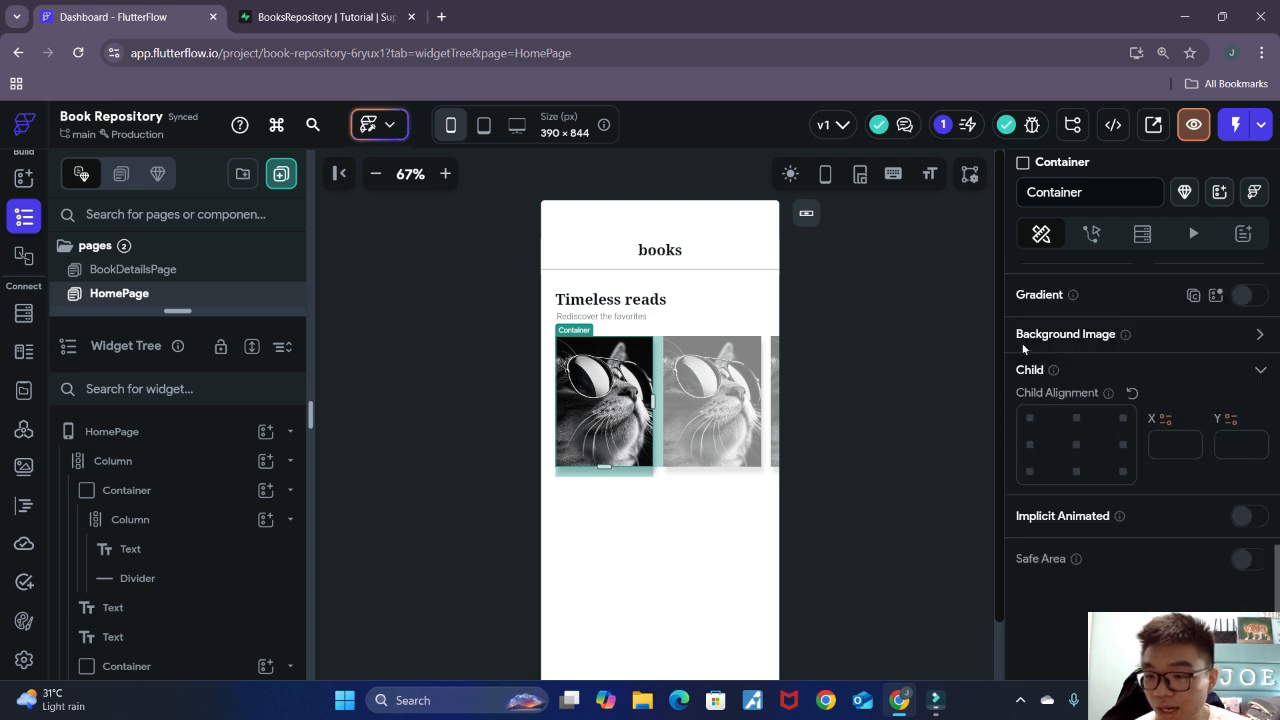
{"action": "left_click", "coordinate": [1260, 335]}
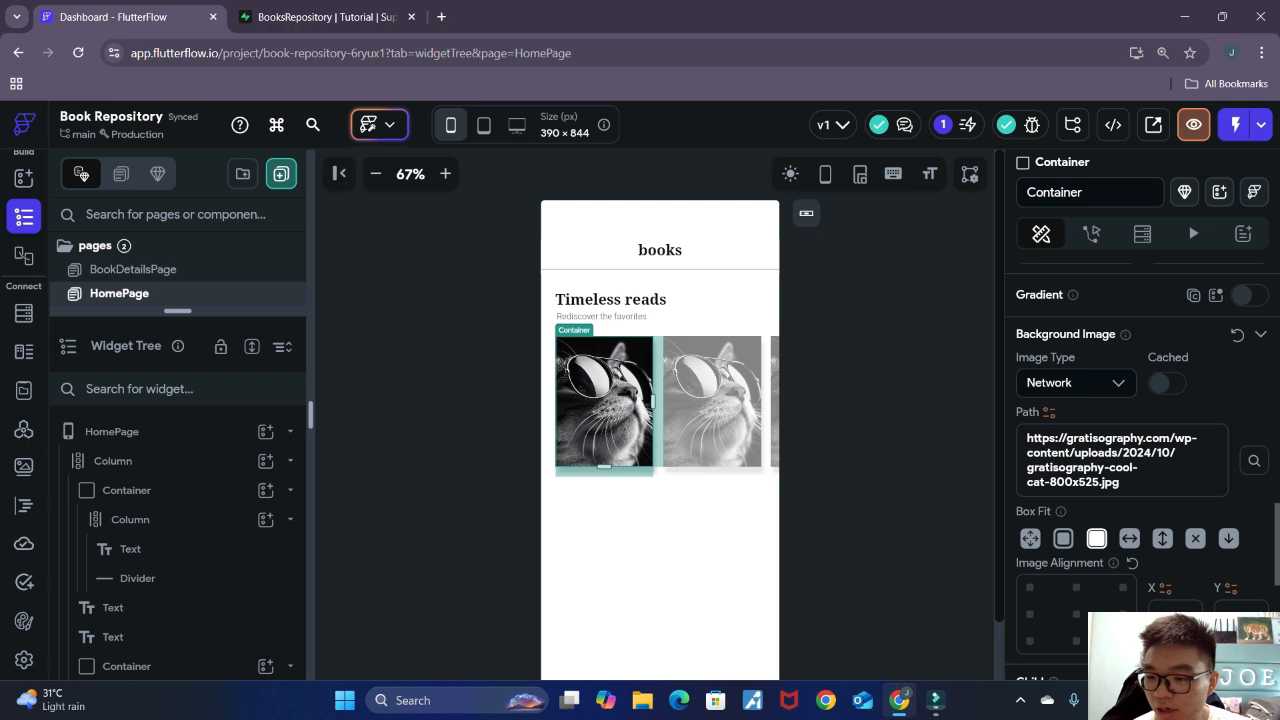
{"action": "scroll", "coordinate": [1187, 347], "scroll_direction": "down", "scroll_amount": 1}
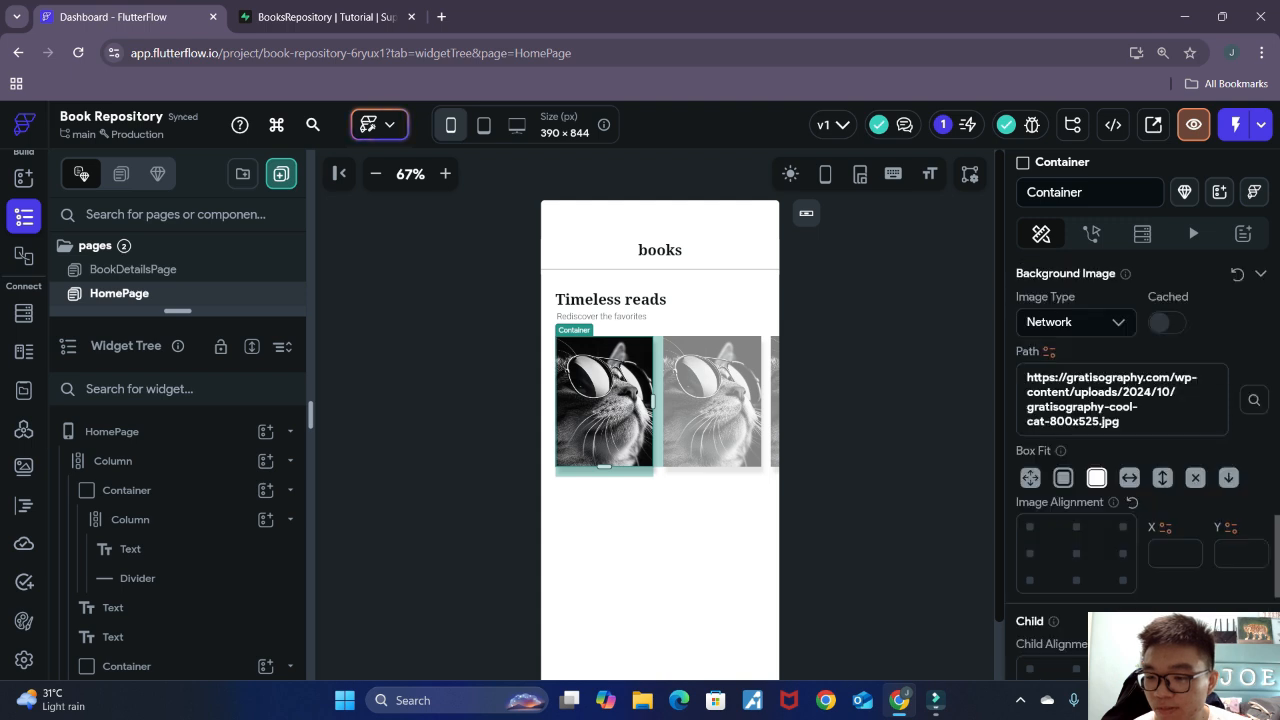
{"action": "left_click", "coordinate": [1049, 352]}
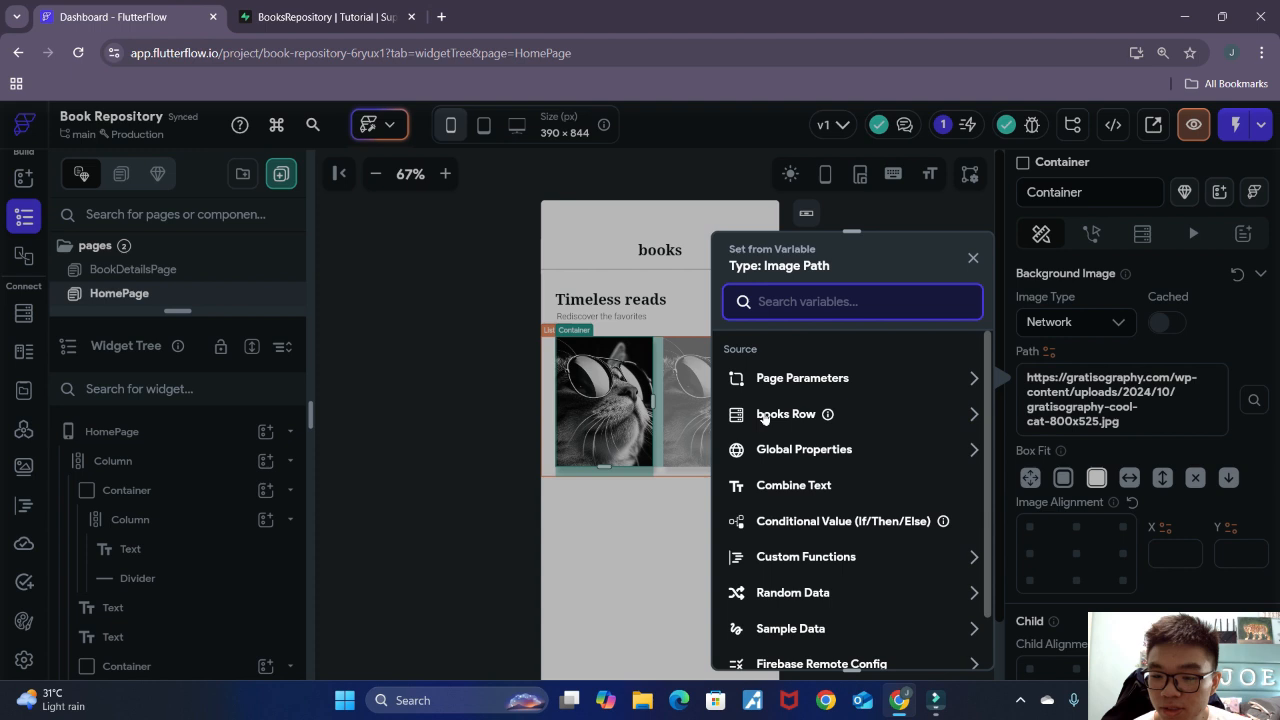
{"action": "left_click", "coordinate": [922, 418]}
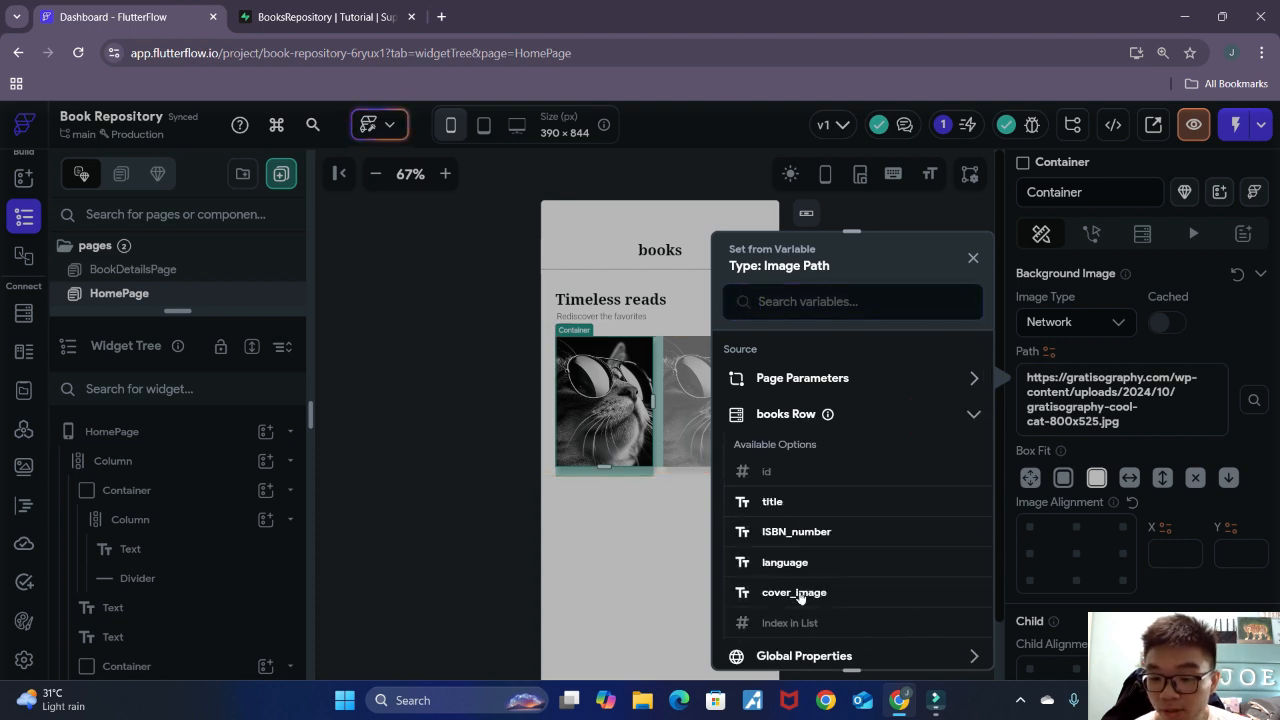
{"action": "left_click", "coordinate": [794, 592]}
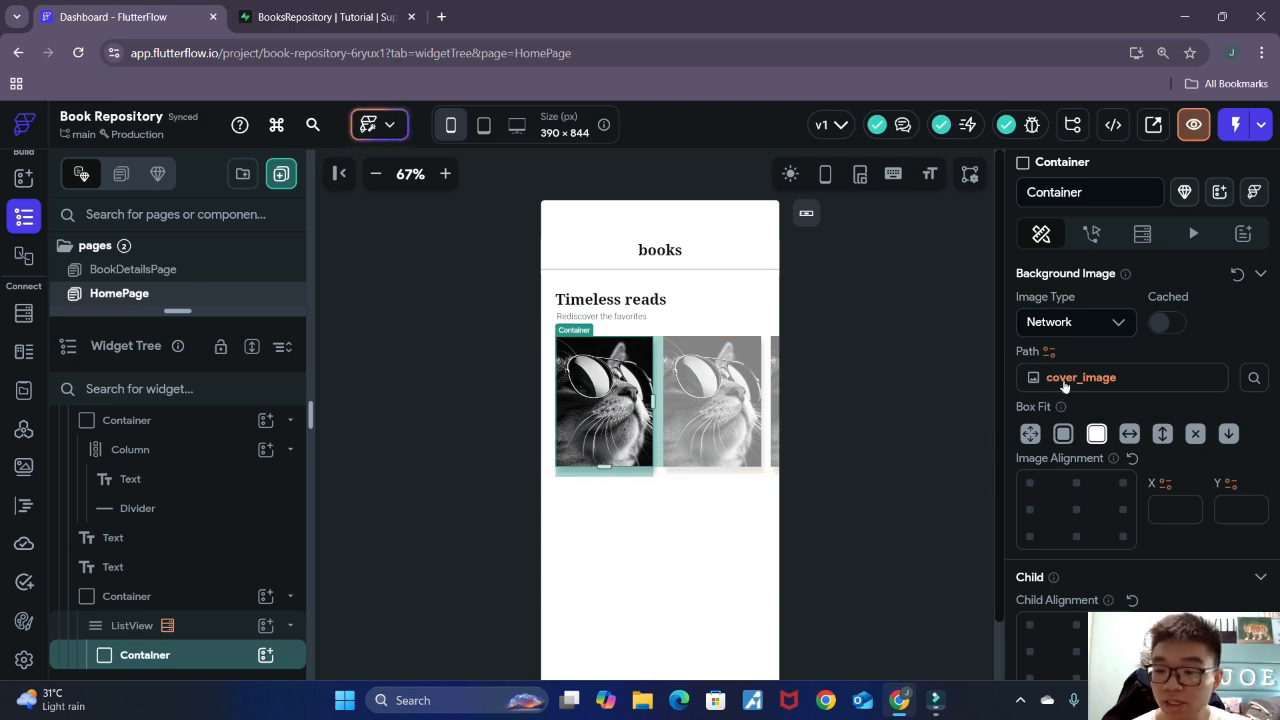
Step: Review the cover_image column in Supabase, then return to FlutterFlow and deselect the container
{"action": "left_click", "coordinate": [314, 17]}
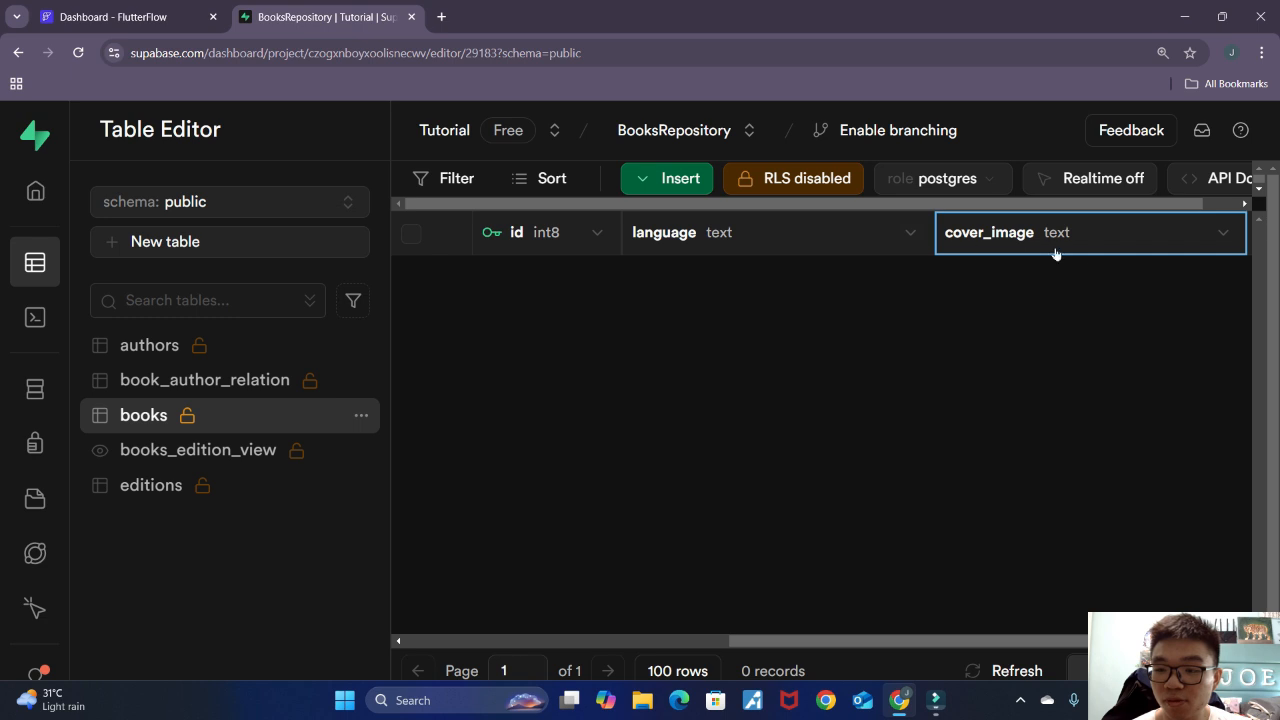
{"action": "left_click", "coordinate": [149, 17]}
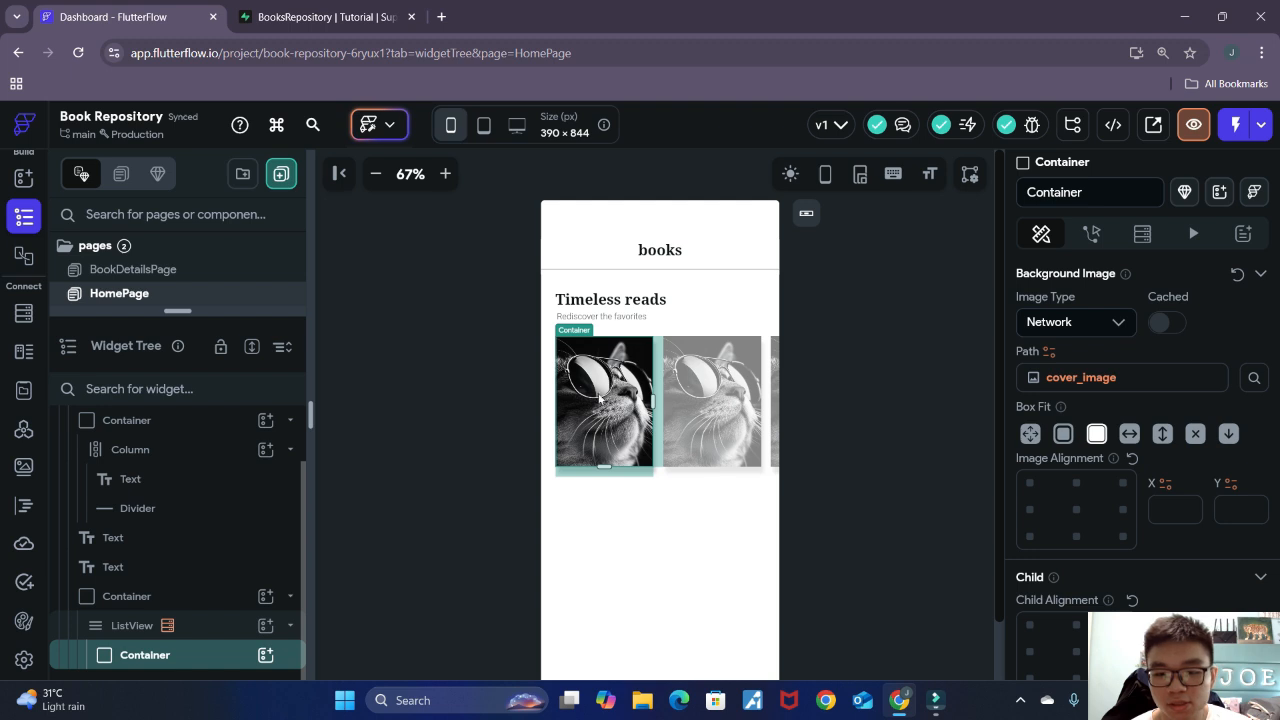
{"action": "left_click", "coordinate": [880, 354]}
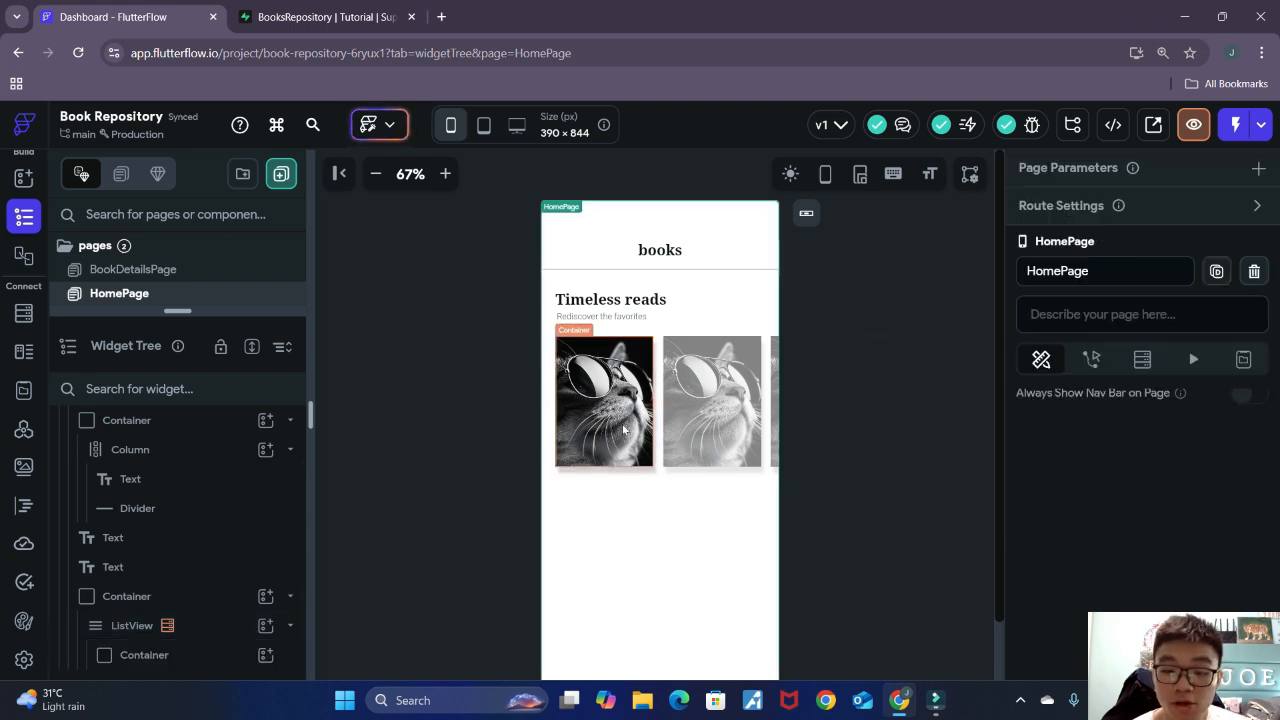
Step: Add an On Tap trigger to the book cover container on HomePage in the action flow editor
{"action": "left_click", "coordinate": [623, 428]}
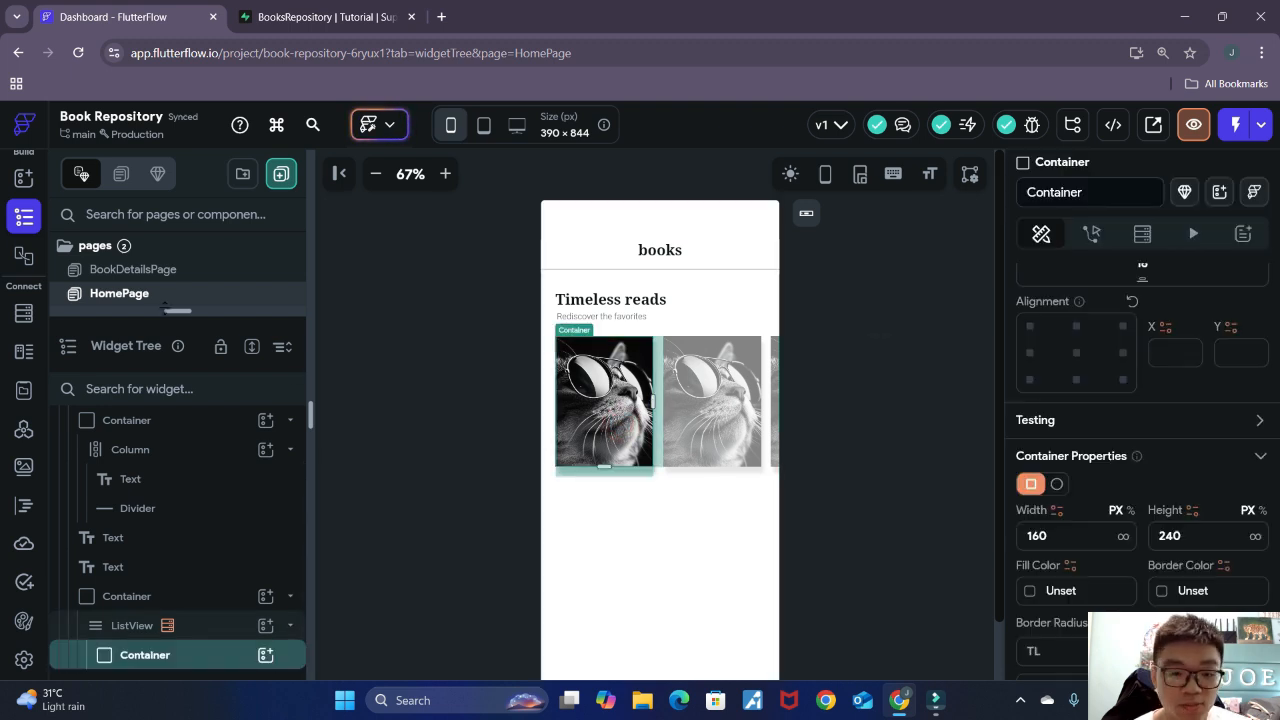
{"action": "left_click", "coordinate": [180, 272]}
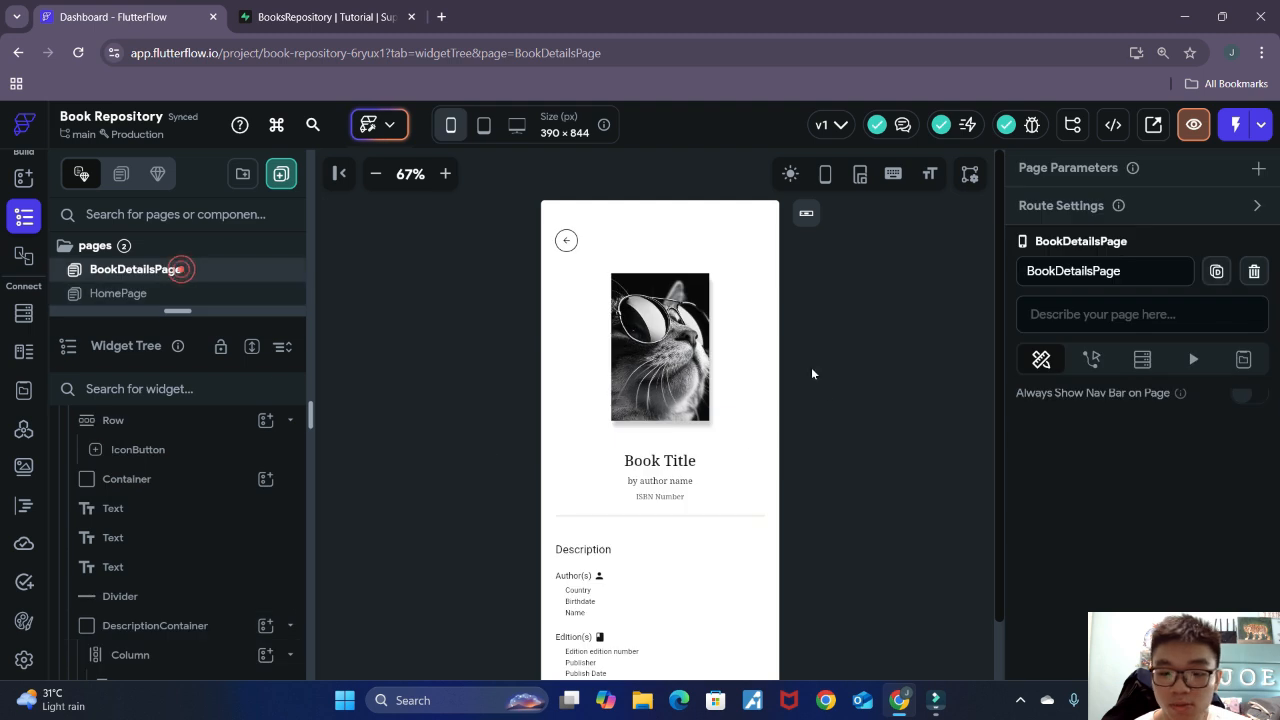
{"action": "left_click", "coordinate": [118, 292]}
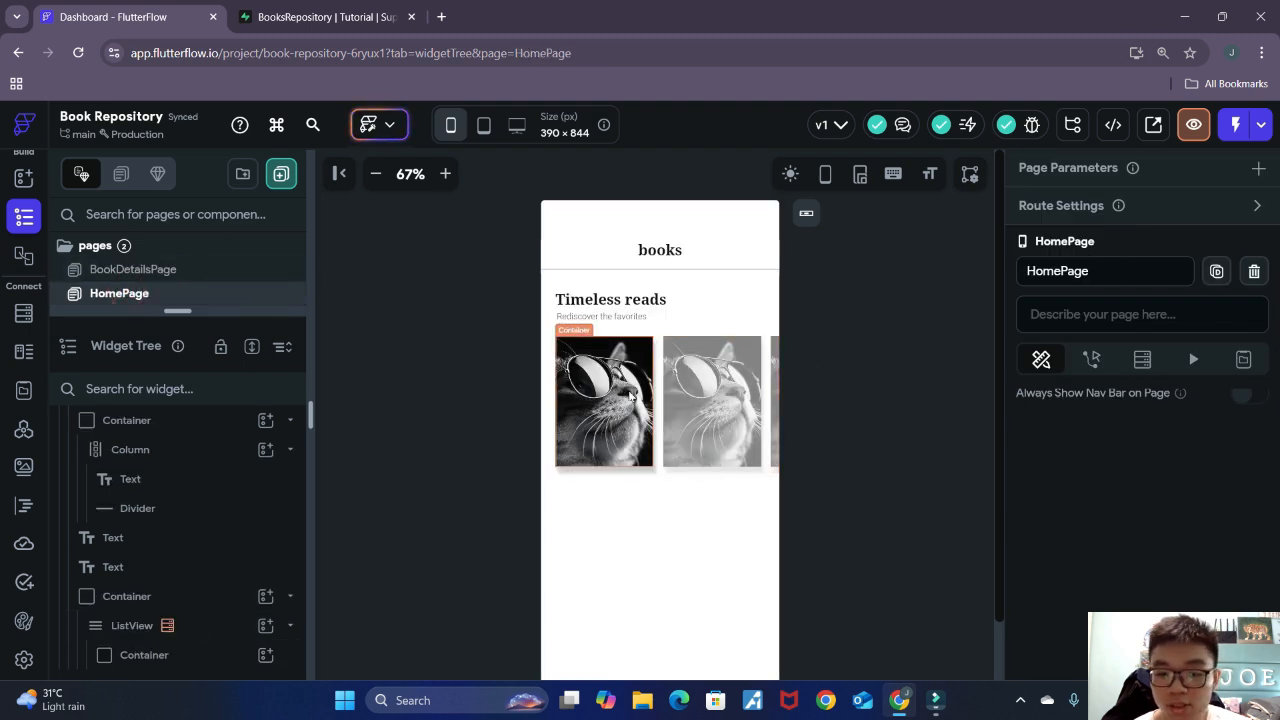
{"action": "left_click", "coordinate": [625, 390]}
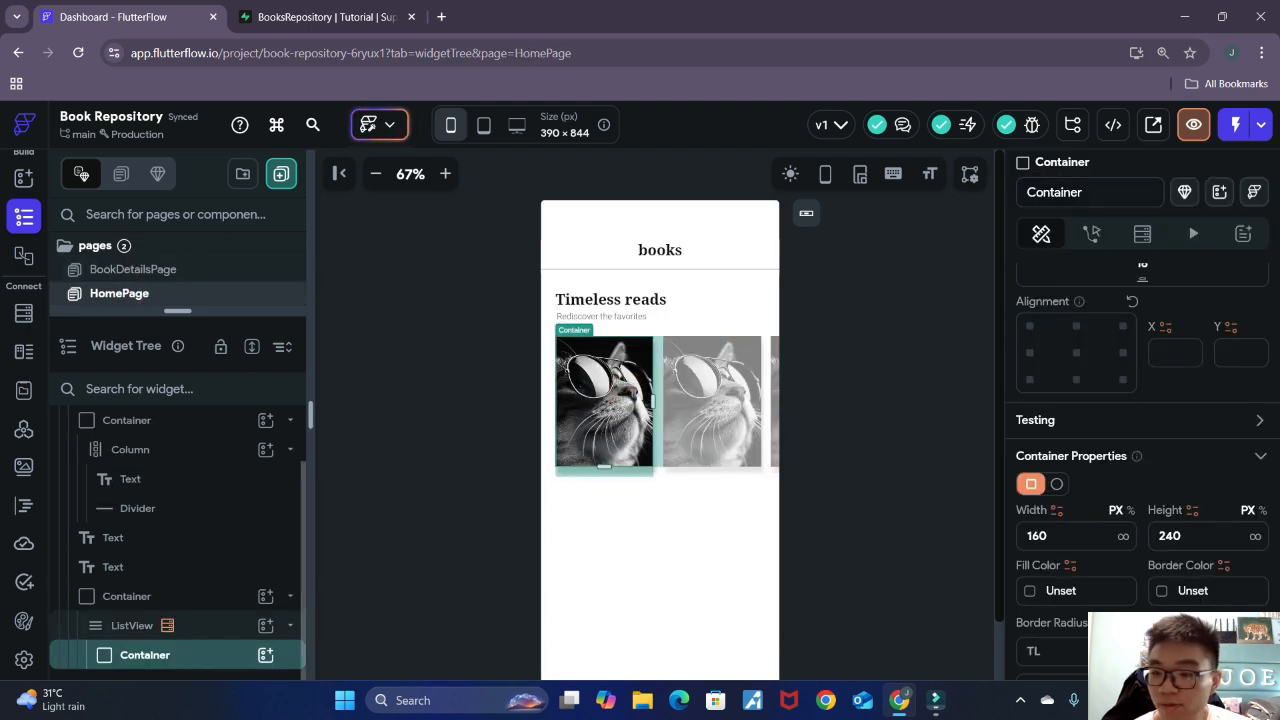
{"action": "left_click", "coordinate": [1093, 233]}
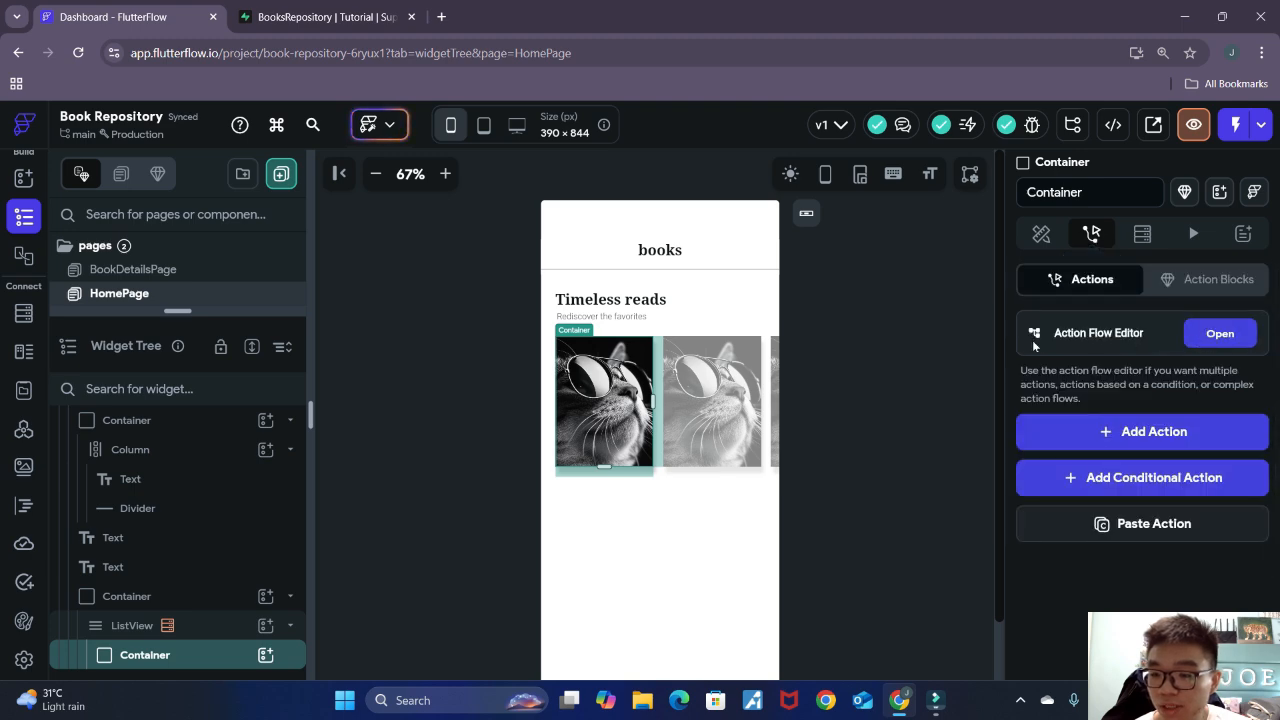
{"action": "left_click", "coordinate": [1212, 341]}
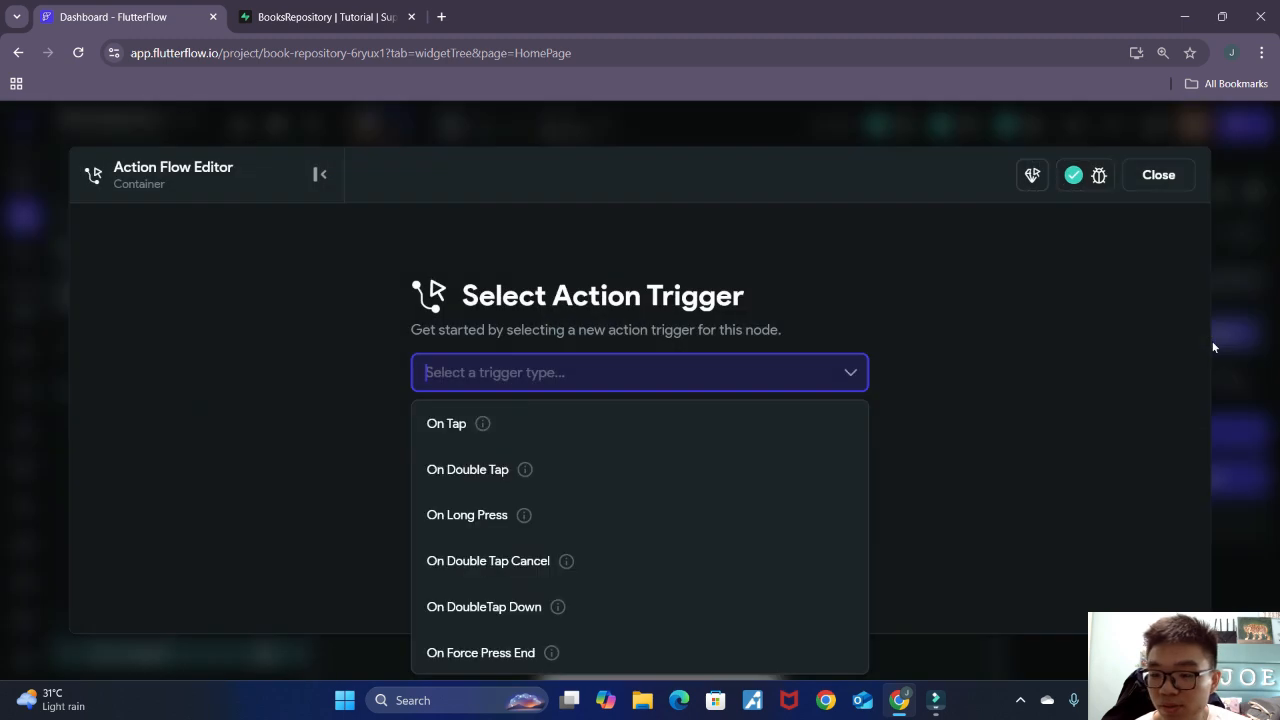
{"action": "left_click", "coordinate": [647, 439]}
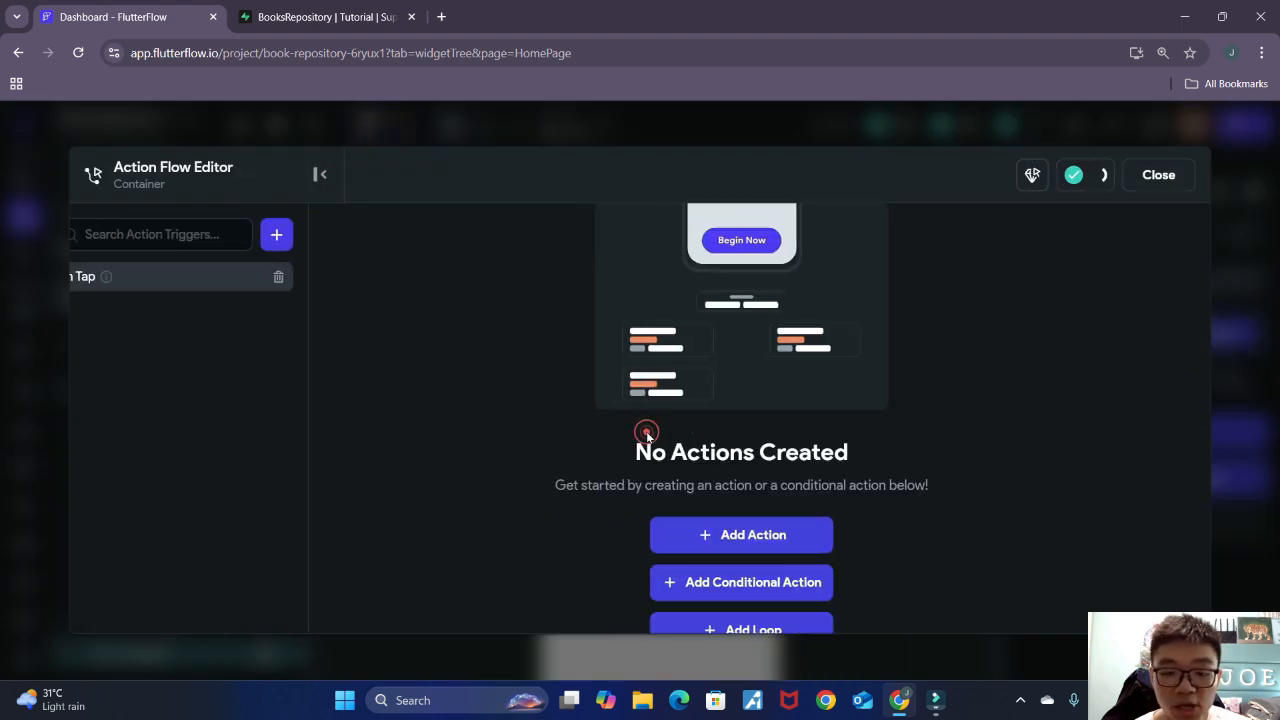
Step: Add a Navigate To action for BookDetailsPage under the On Tap trigger and close the action flow editor
{"action": "left_click", "coordinate": [760, 538]}
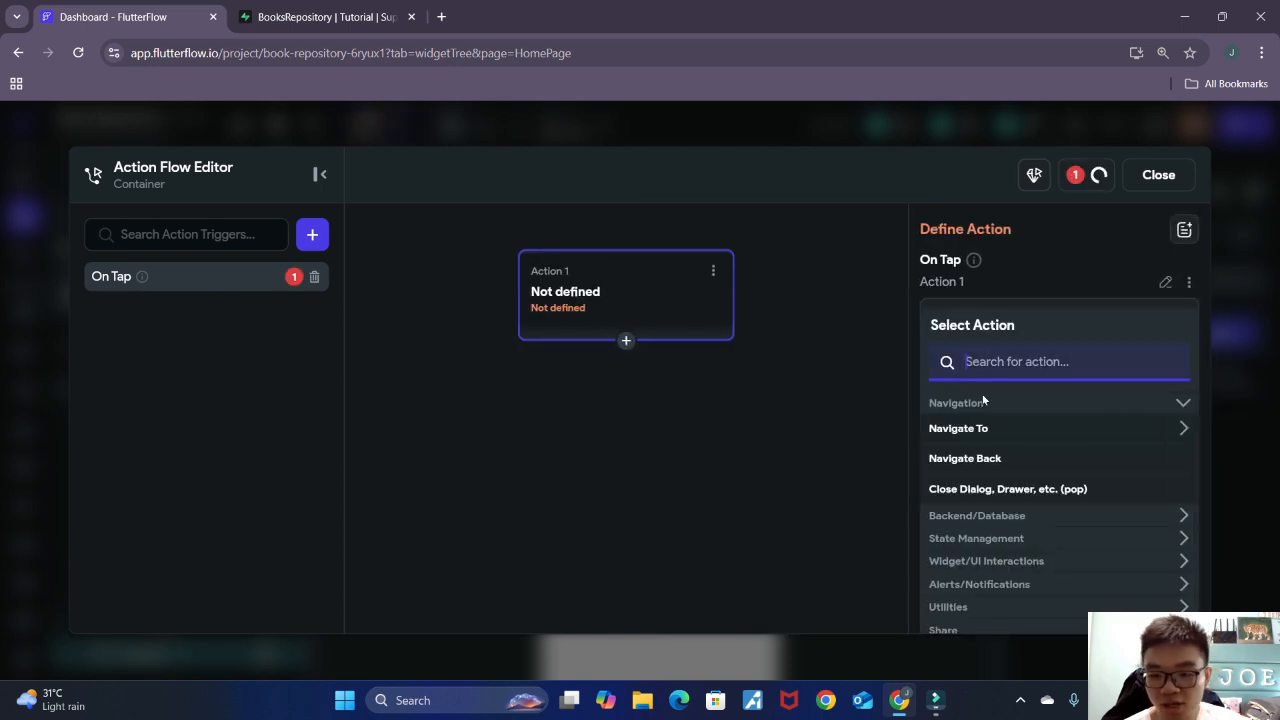
{"action": "left_click", "coordinate": [1001, 427]}
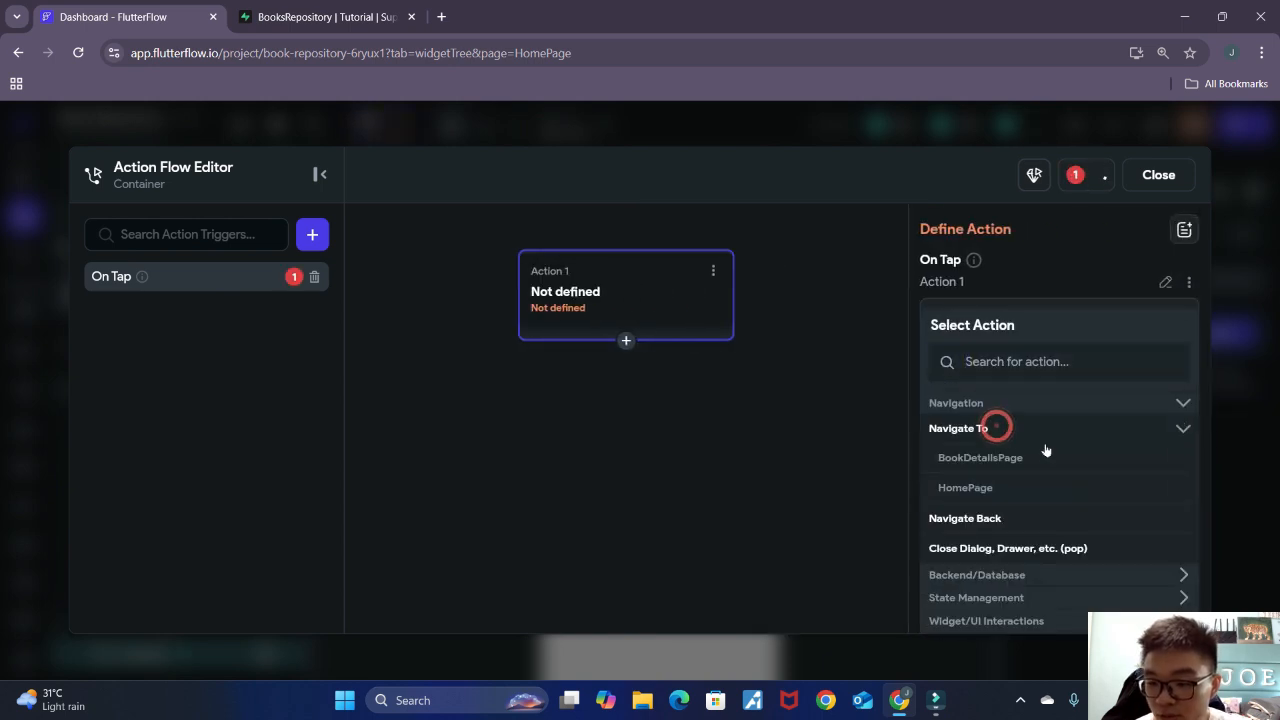
{"action": "left_click", "coordinate": [1000, 459]}
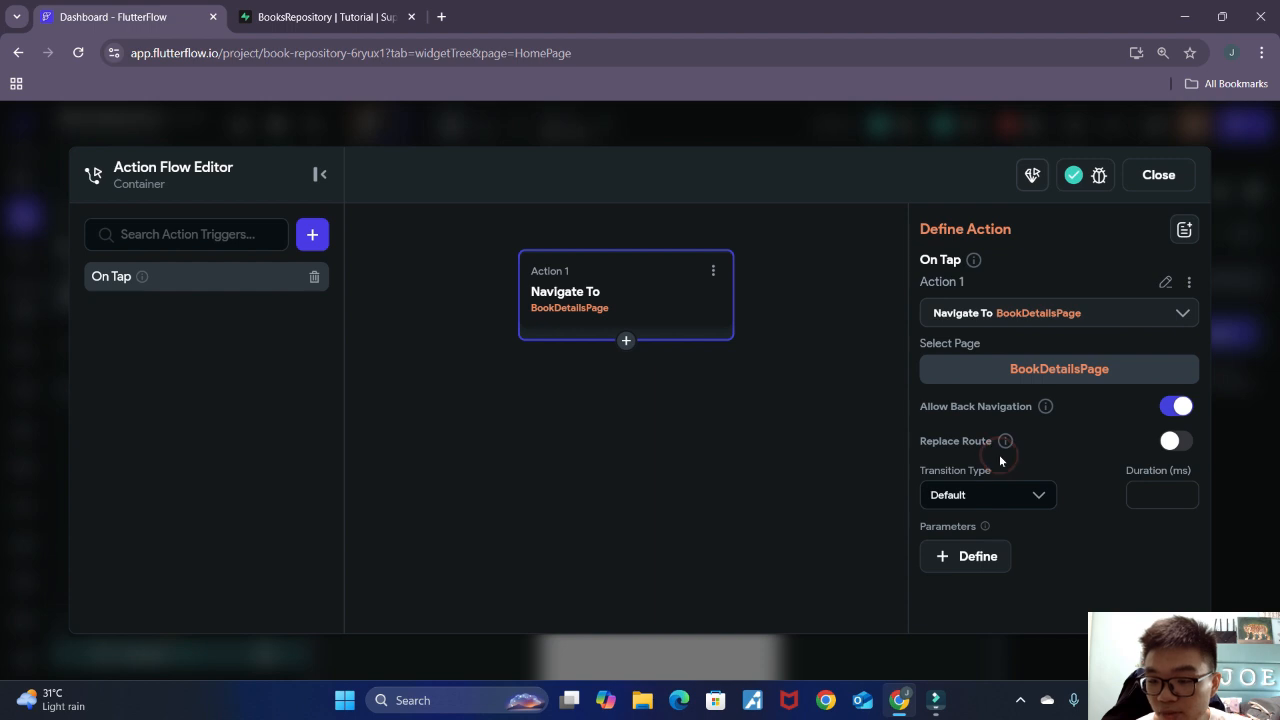
{"action": "left_click", "coordinate": [1158, 175]}
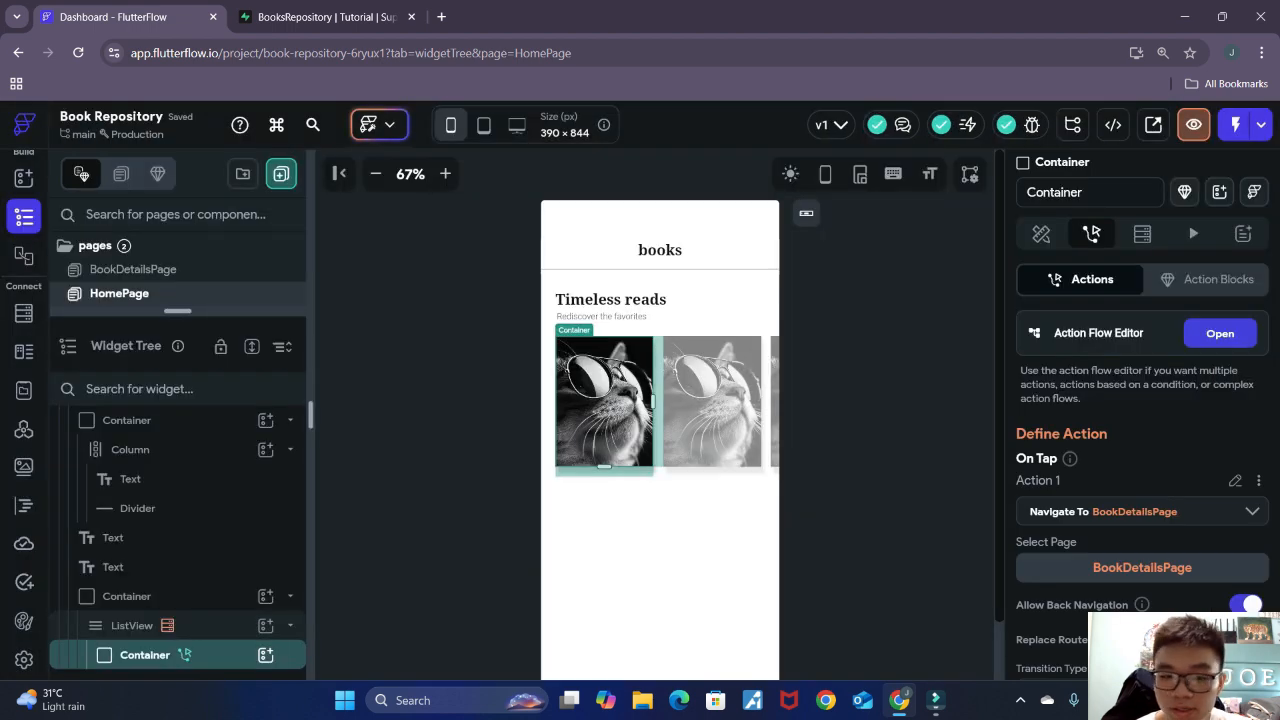
Step: Review the BookDetailsPage layout and the book cover container's tap action on HomePage
{"action": "left_click", "coordinate": [133, 269]}
{"action": "scroll", "coordinate": [860, 374], "scroll_direction": "down", "scroll_amount": 2}
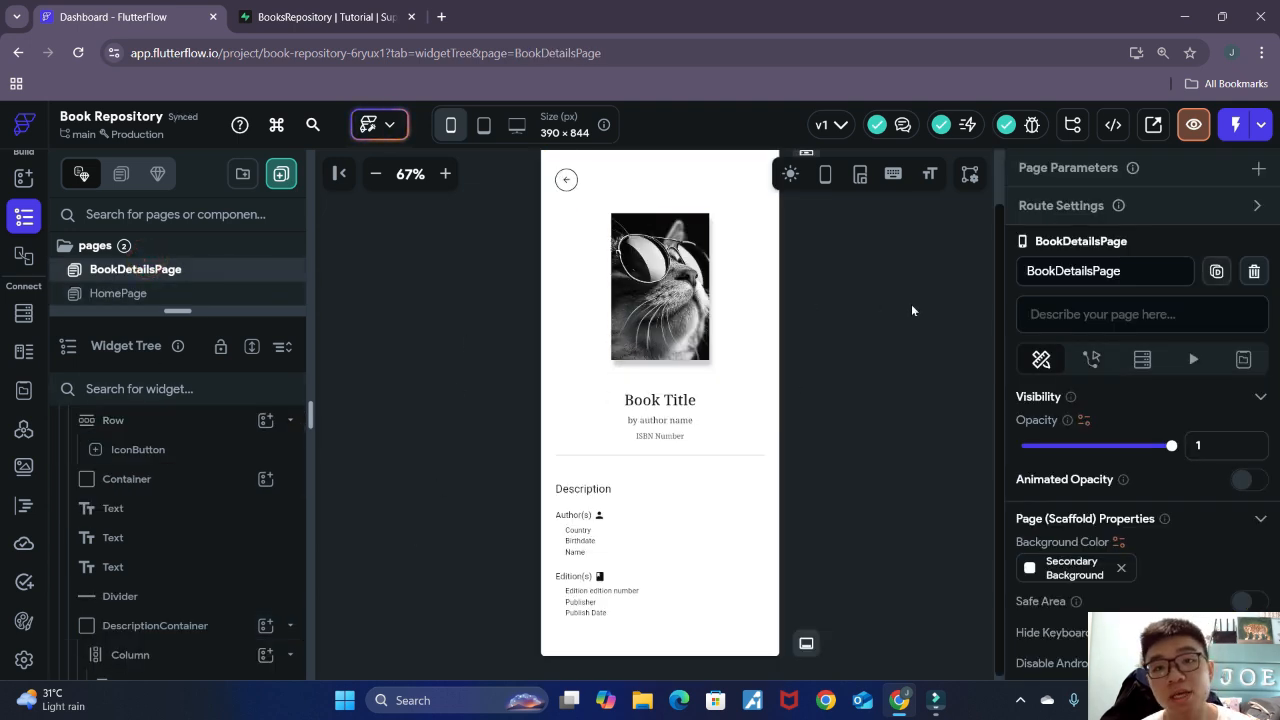
{"action": "scroll", "coordinate": [876, 381], "scroll_direction": "up", "scroll_amount": 2}
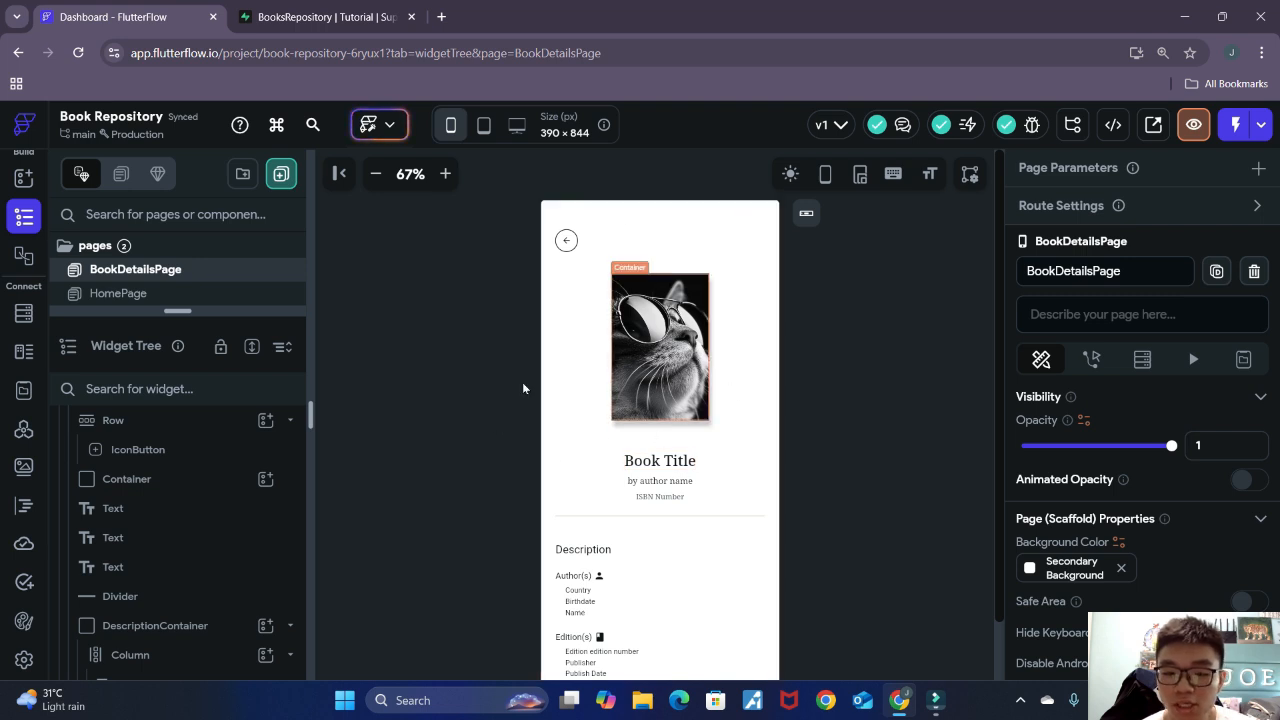
{"action": "left_click", "coordinate": [98, 297]}
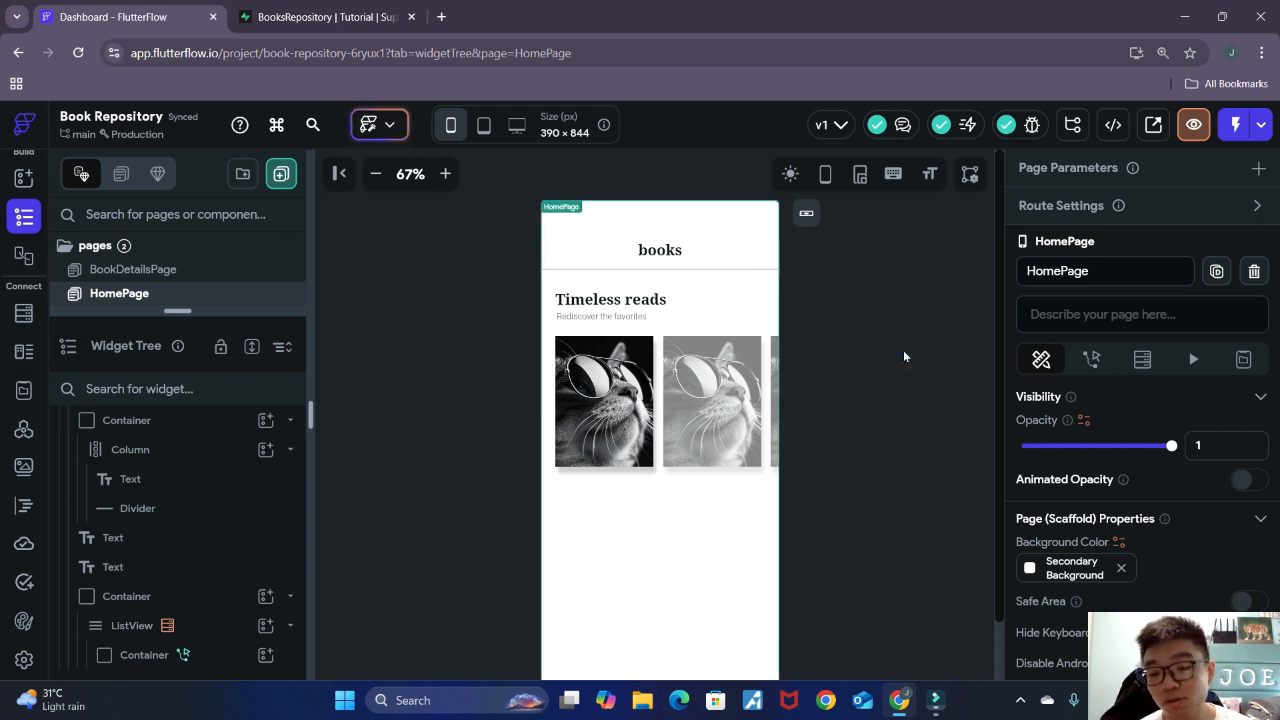
{"action": "left_click", "coordinate": [620, 416]}
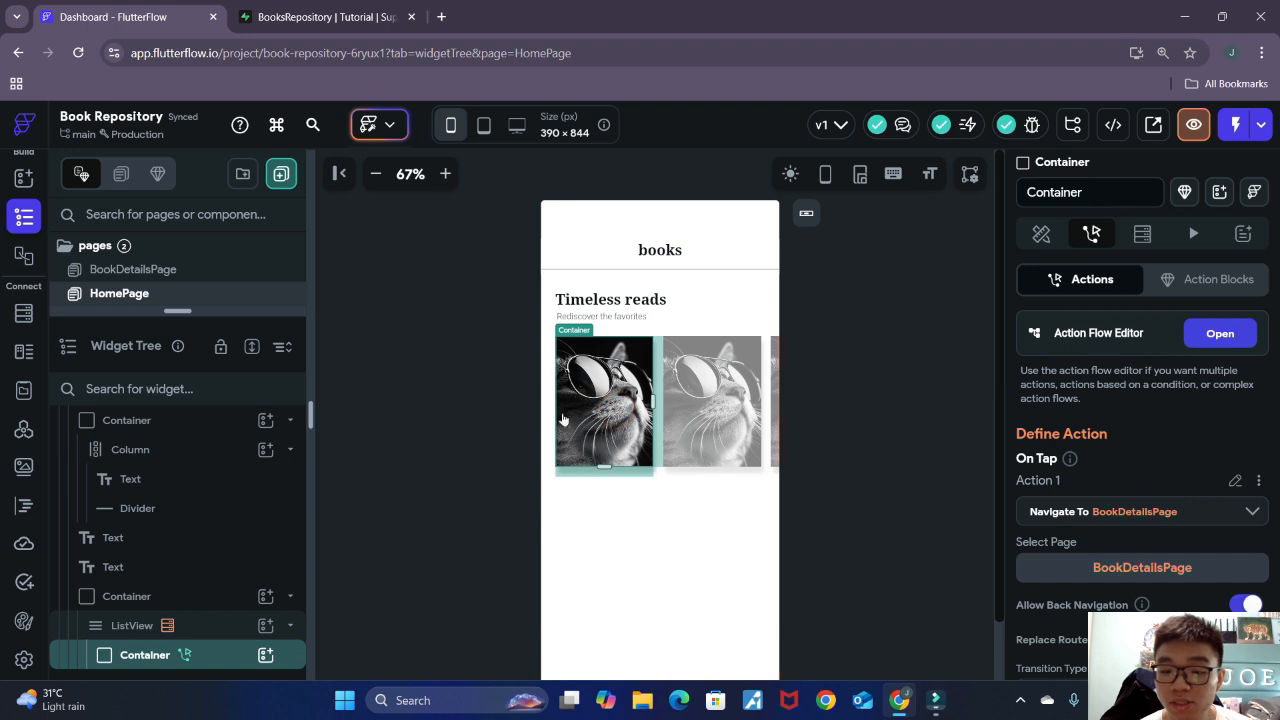
Step: Add a page parameter to BookDetailsPage and try naming it book_id
{"action": "left_click", "coordinate": [201, 270]}
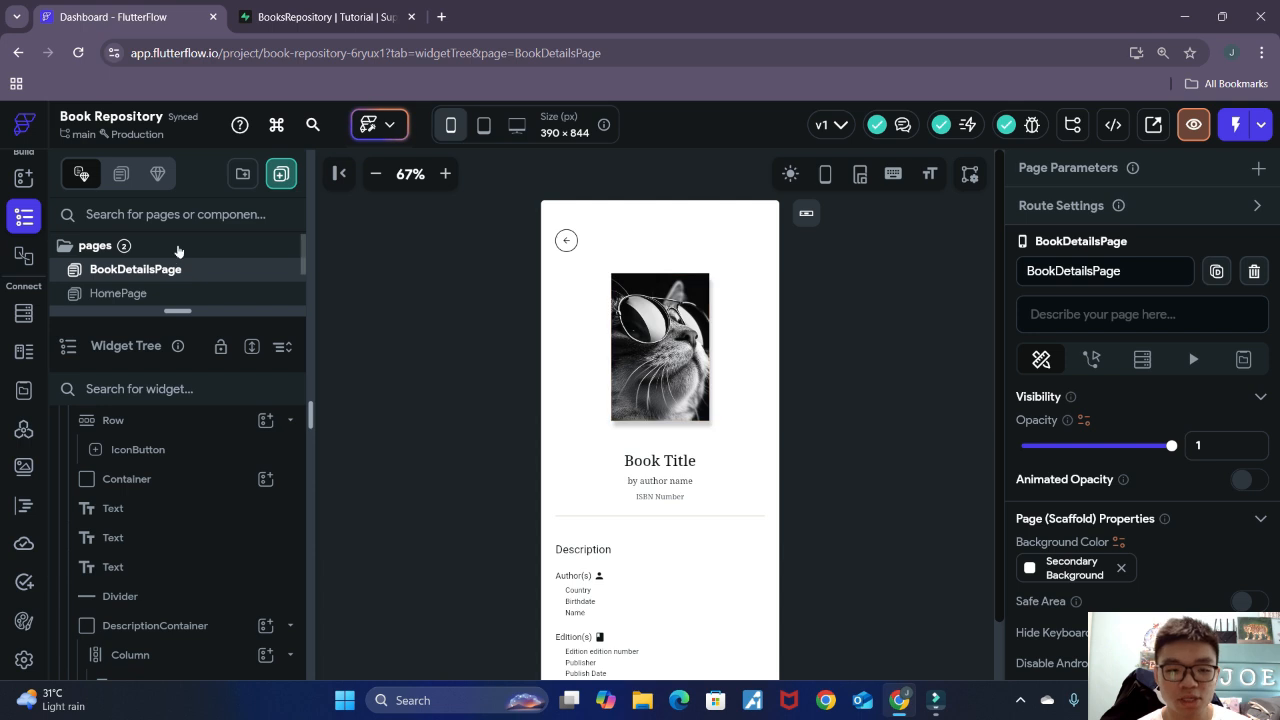
{"action": "scroll", "coordinate": [239, 610], "scroll_direction": "up", "scroll_amount": 1}
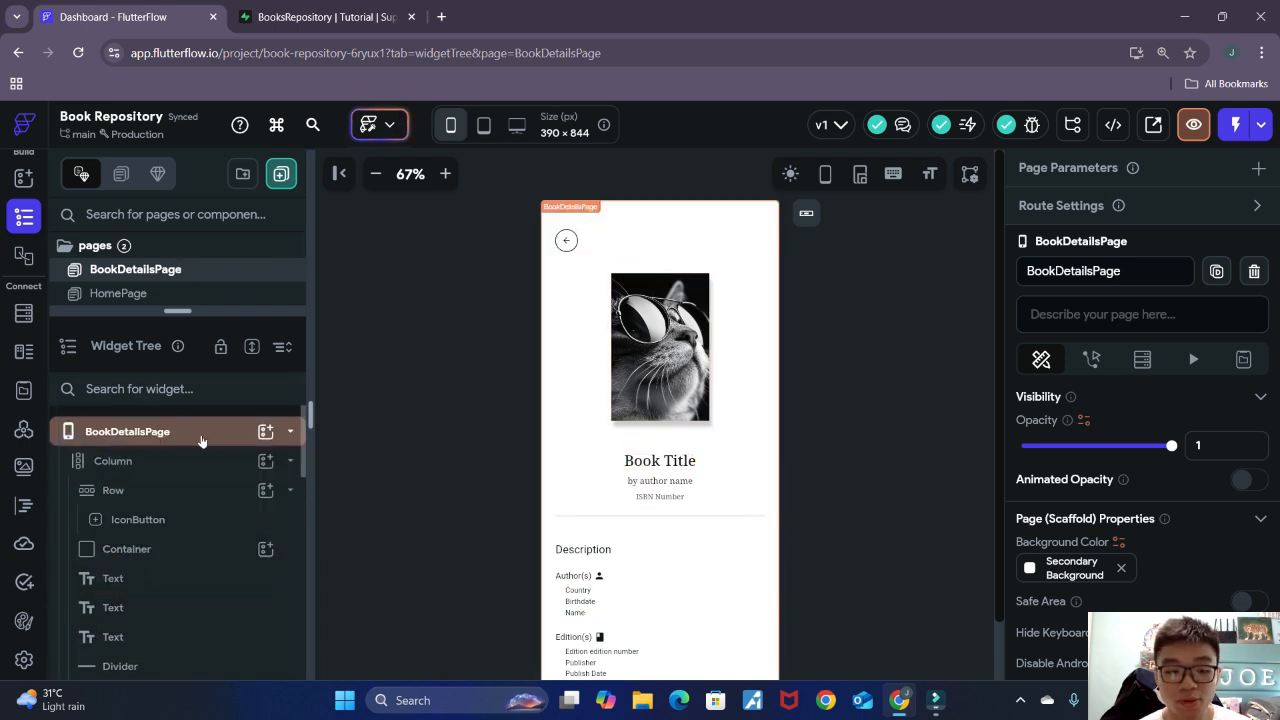
{"action": "left_click", "coordinate": [120, 446]}
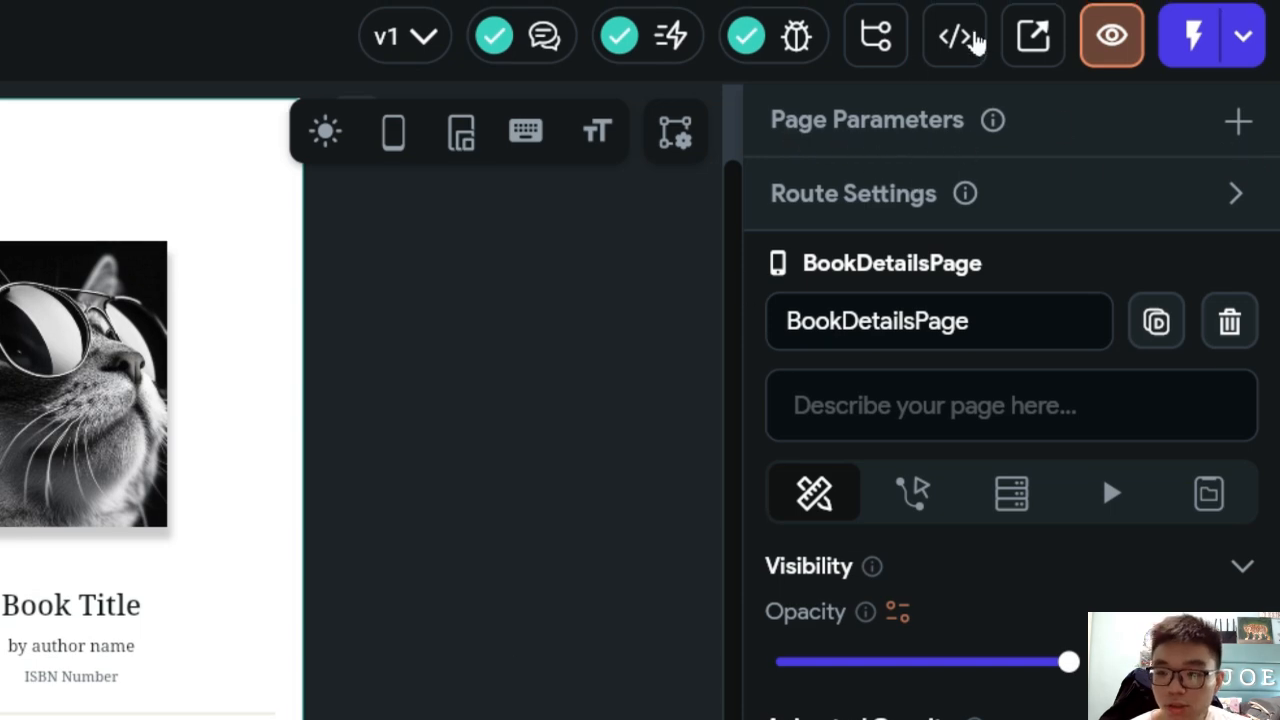
{"action": "left_click", "coordinate": [1238, 120]}
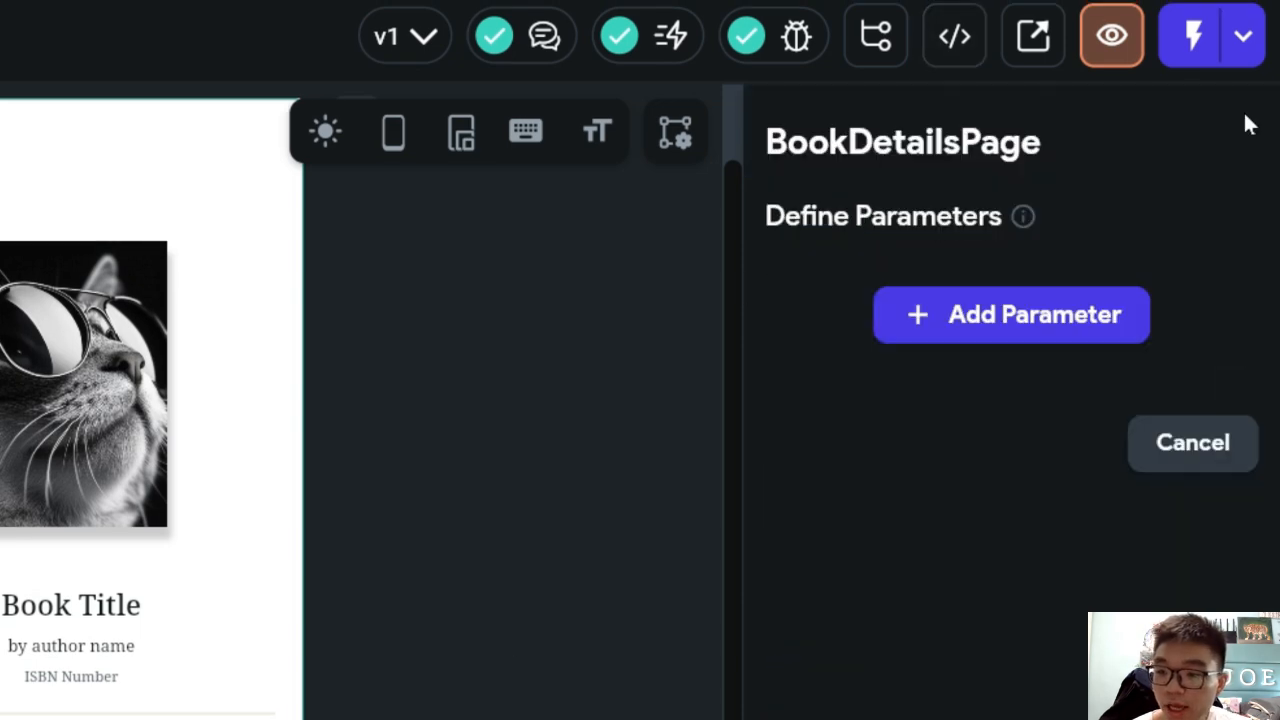
{"action": "left_click", "coordinate": [1005, 316]}
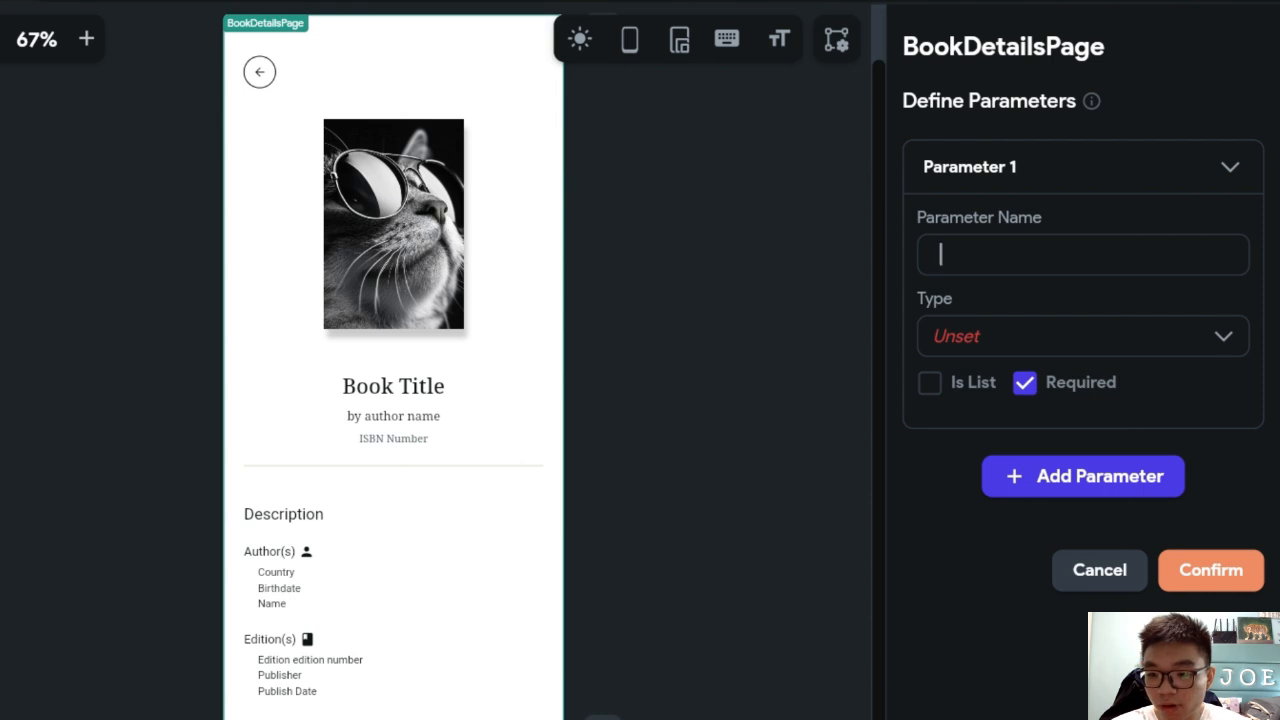
{"action": "type", "text": "book_id"}
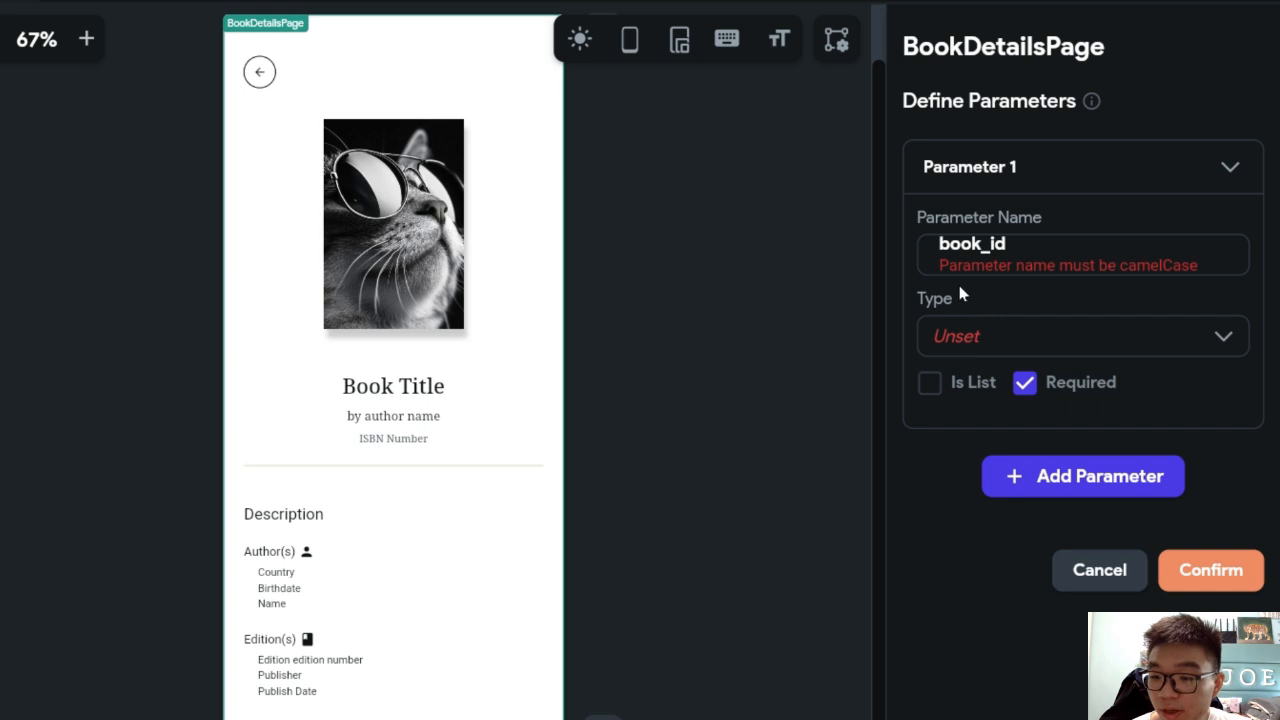
Step: Rename the new page parameter in camelCase as bookId
{"action": "key", "text": "ctrl+a"}
{"action": "left_click", "coordinate": [1139, 291]}
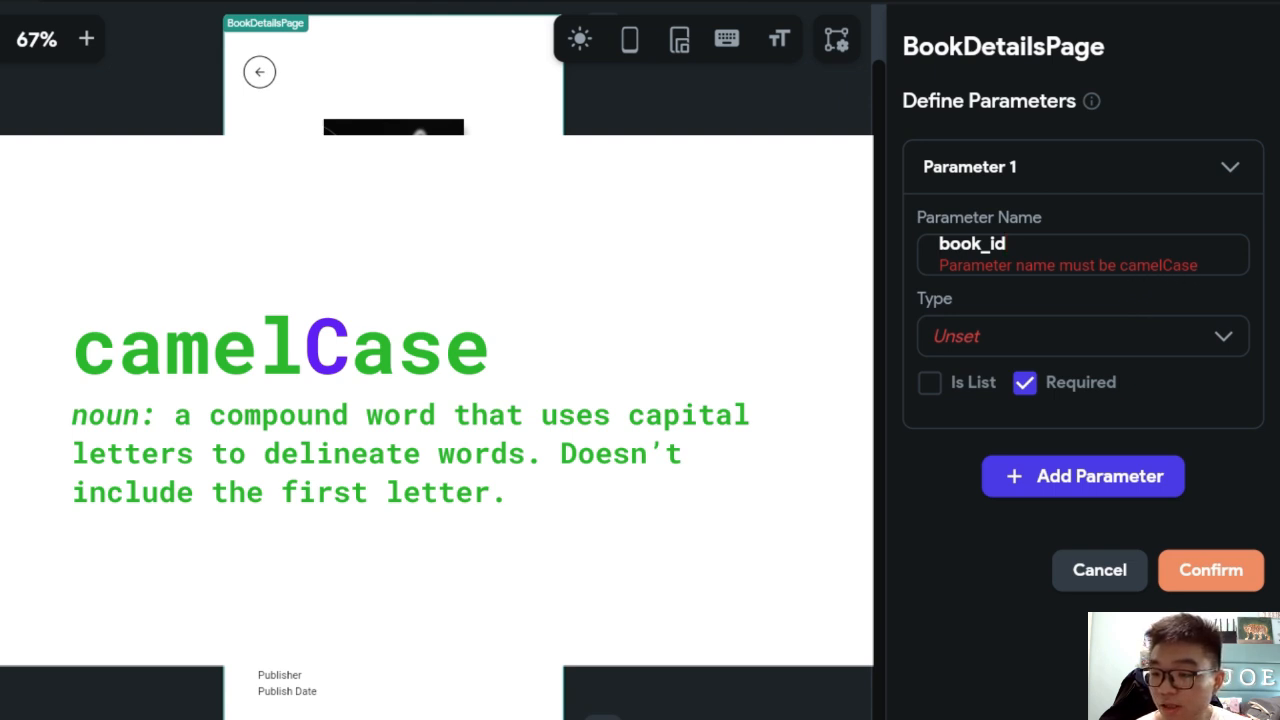
{"action": "key", "text": "ctrl+a"}
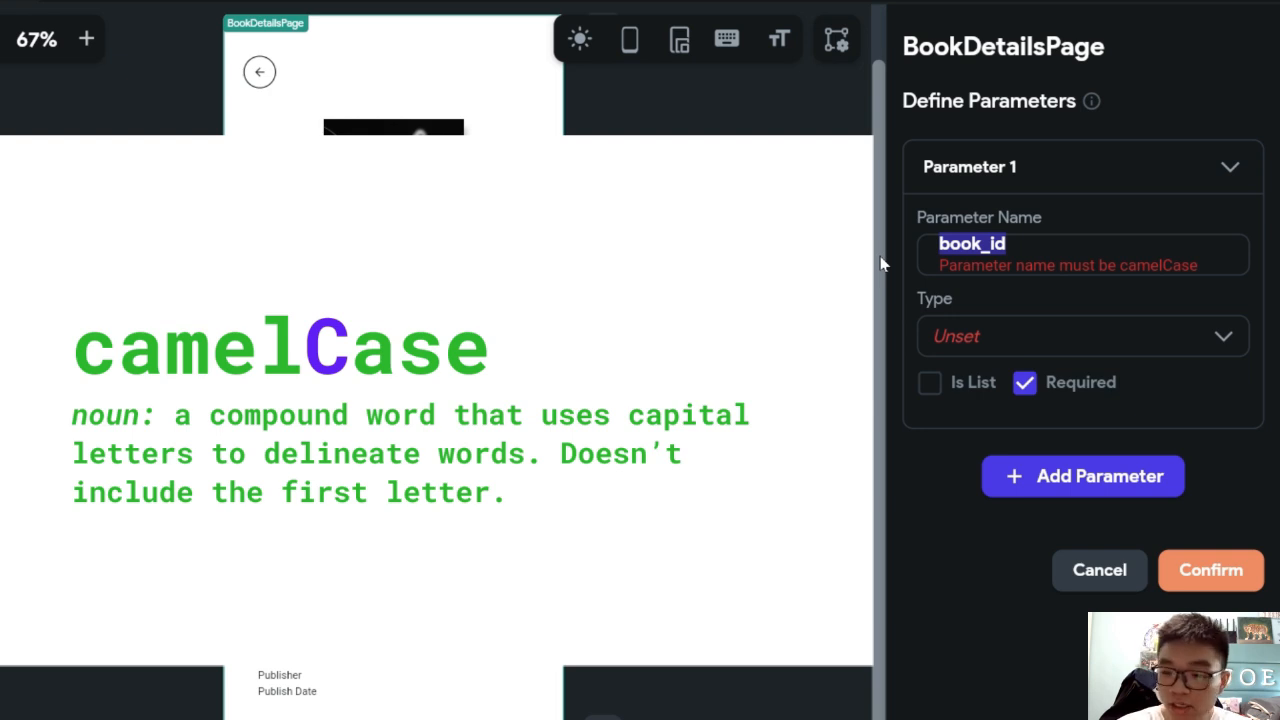
{"action": "type", "text": "book"}
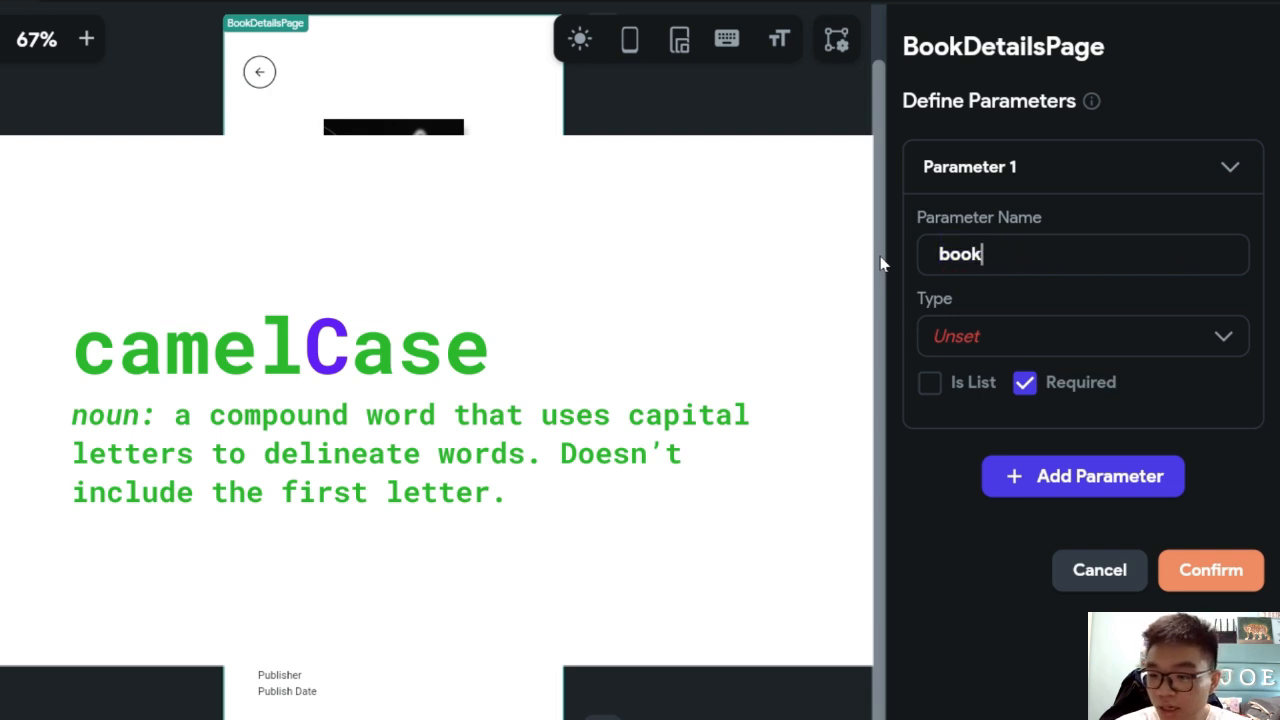
{"action": "type", "text": "Id"}
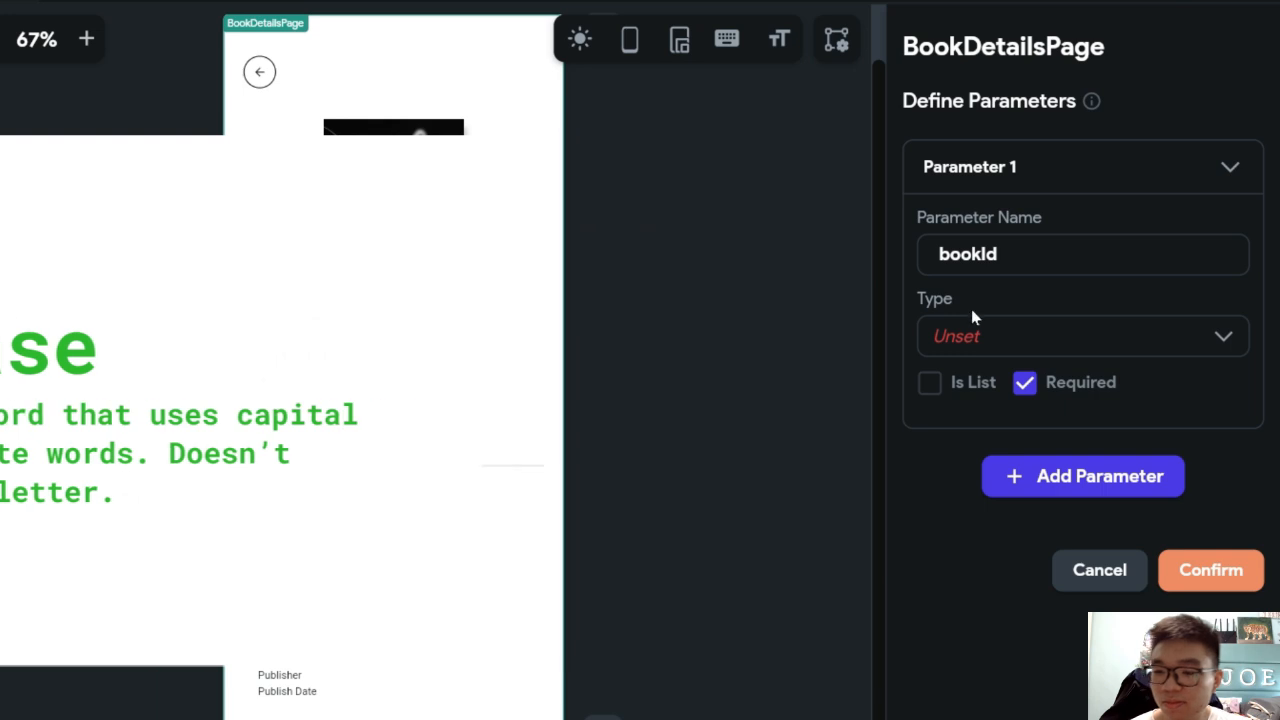
Step: Set the bookId parameter's type to Integer, check the id column in the Supabase table, and save the parameter
{"action": "left_click", "coordinate": [1220, 338]}
{"action": "left_click", "coordinate": [1060, 412]}
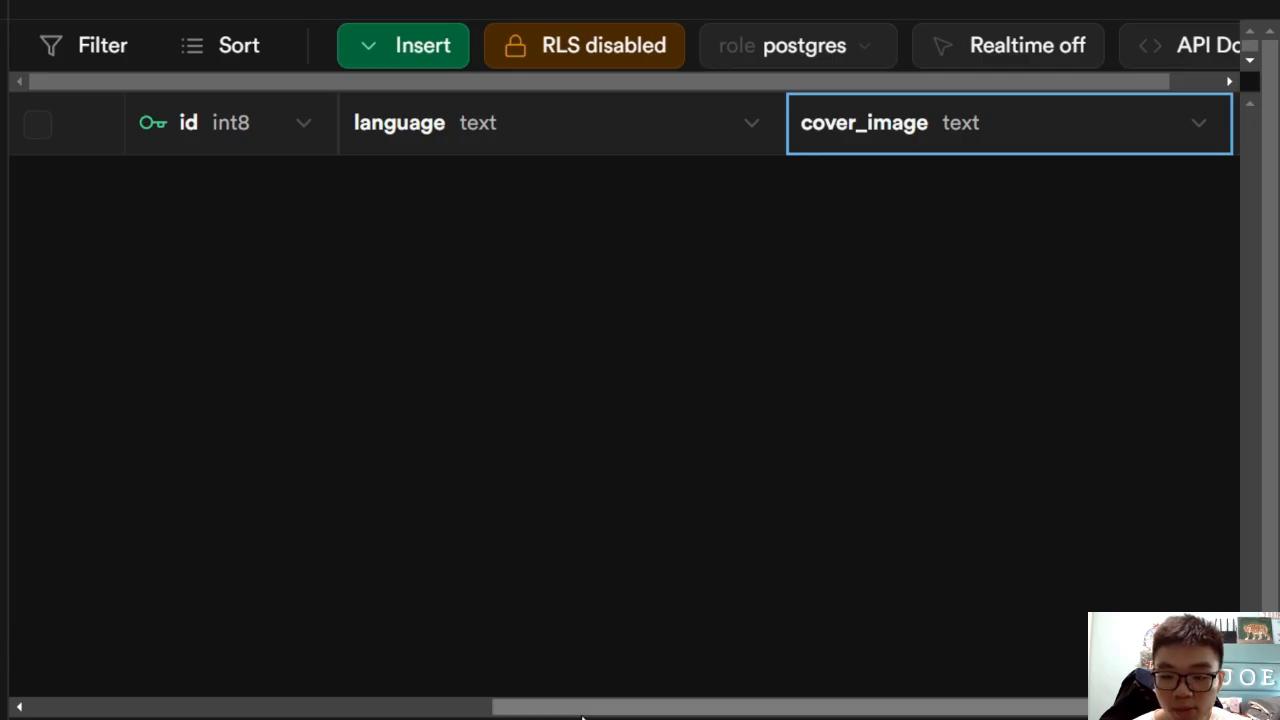
{"action": "left_click_drag", "start_coordinate": [582, 716], "coordinate": [117, 716]}
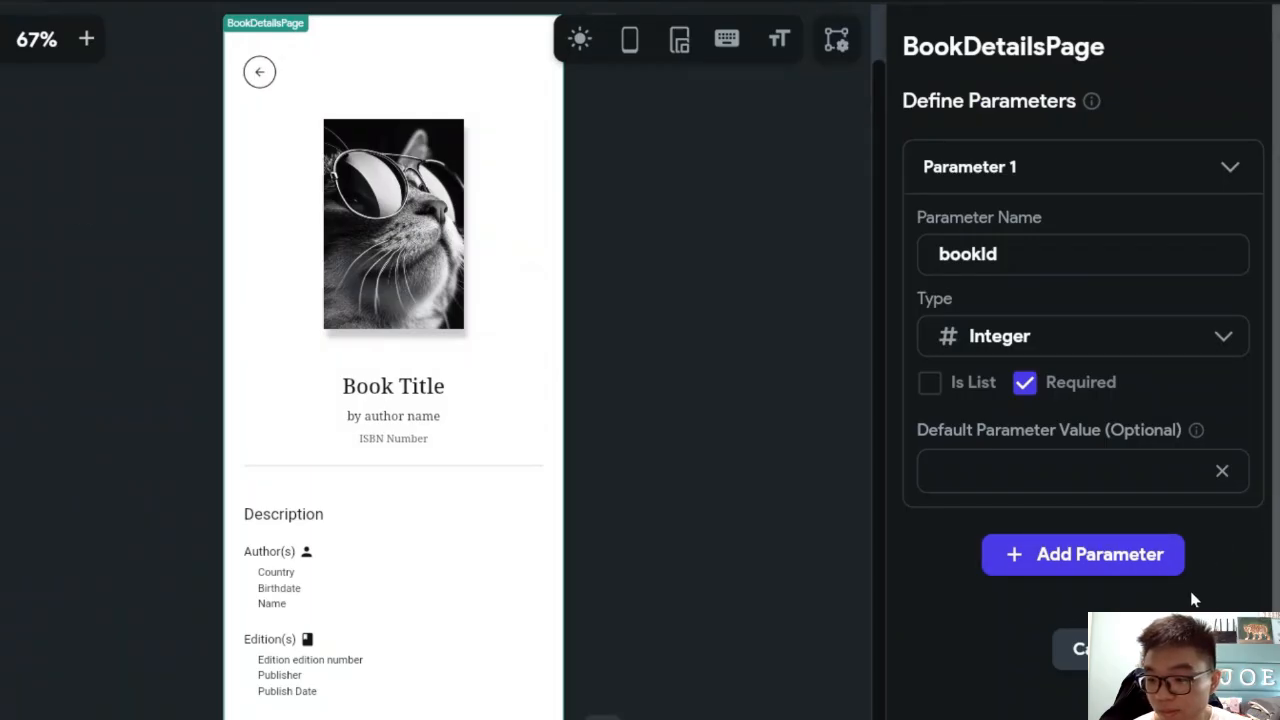
{"action": "scroll", "coordinate": [1194, 597], "scroll_direction": "down", "scroll_amount": 1}
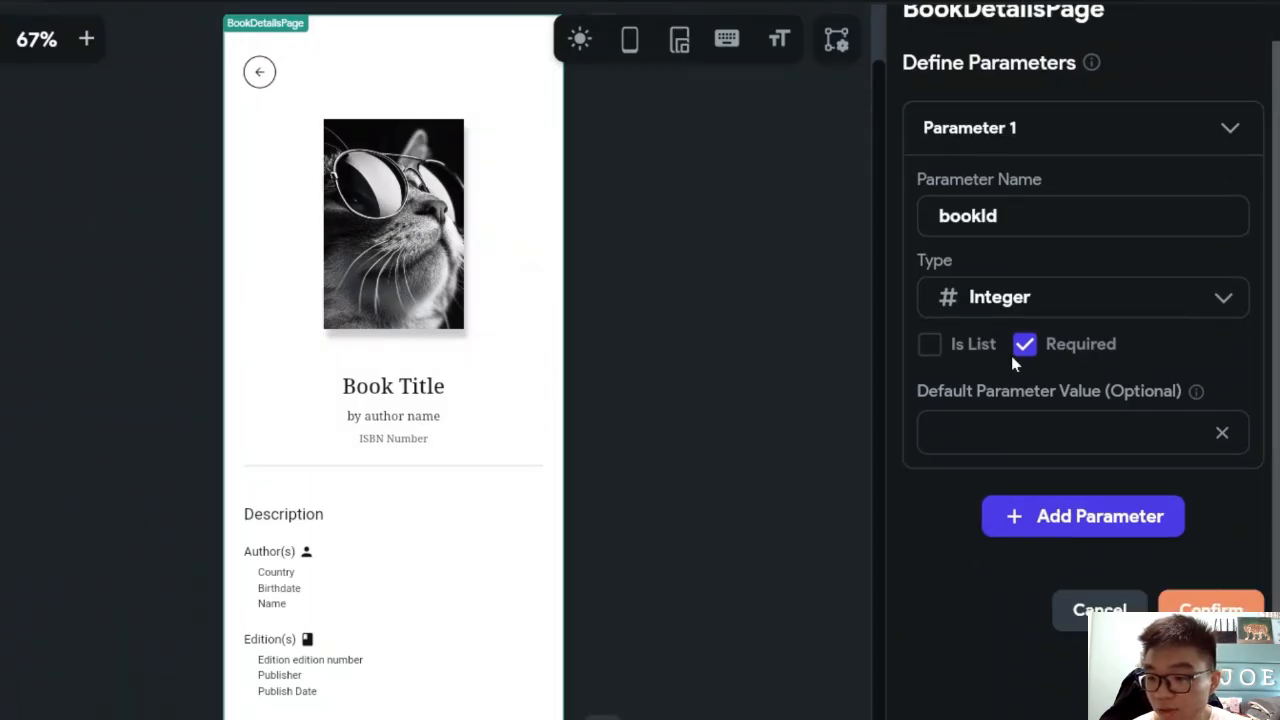
{"action": "scroll", "coordinate": [1174, 447], "scroll_direction": "up", "scroll_amount": 1}
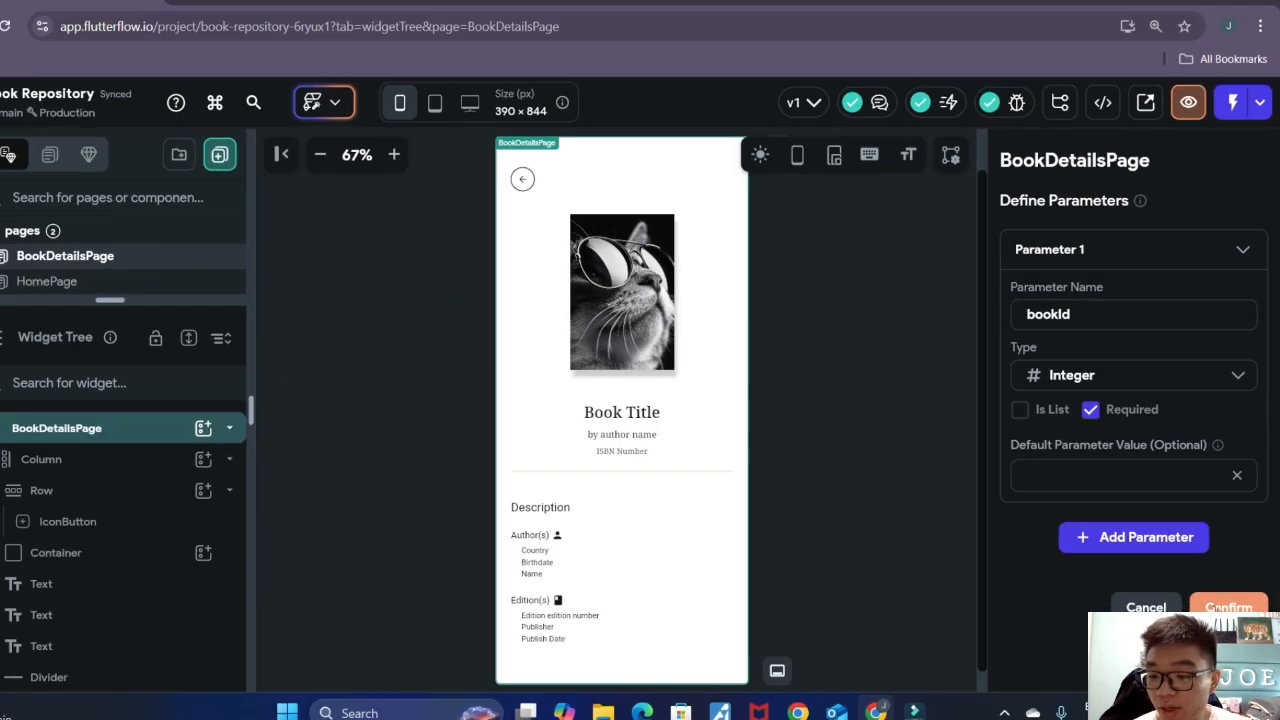
{"action": "left_click", "coordinate": [1201, 648]}
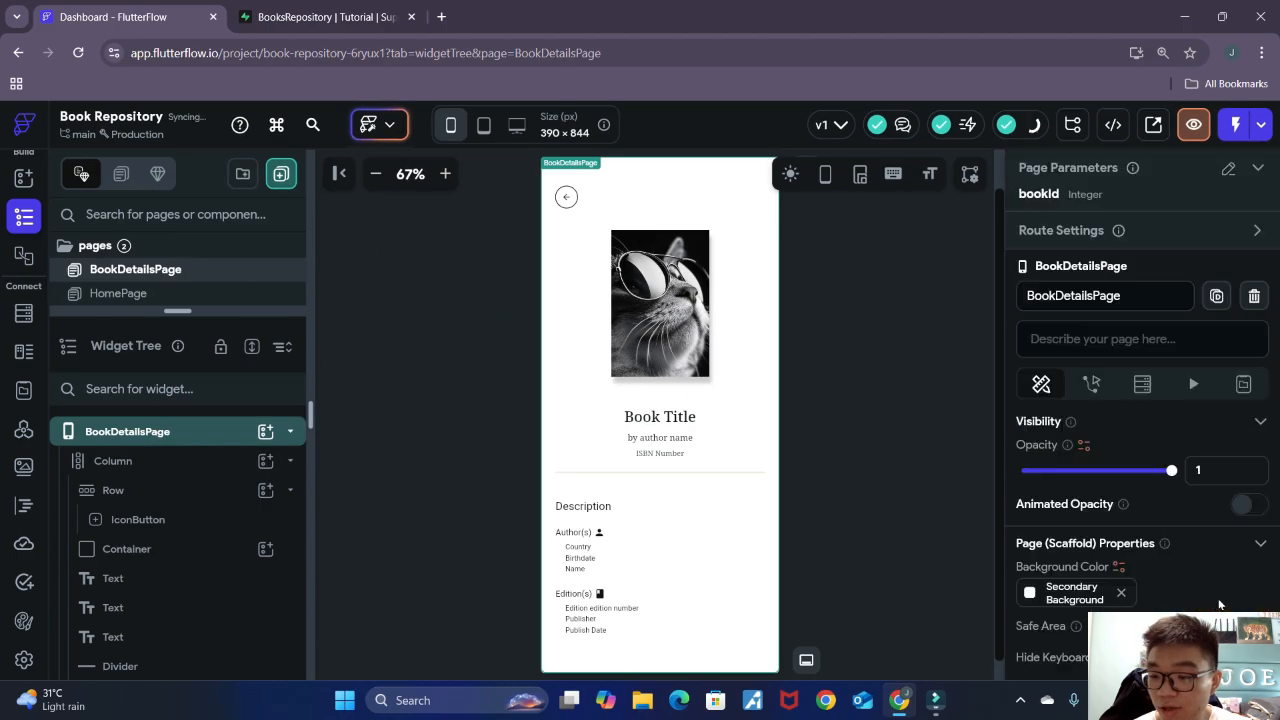
Step: In the HomePage book cover container's tap action flow, pass the bookId parameter to BookDetailsPage
{"action": "left_click", "coordinate": [126, 294]}
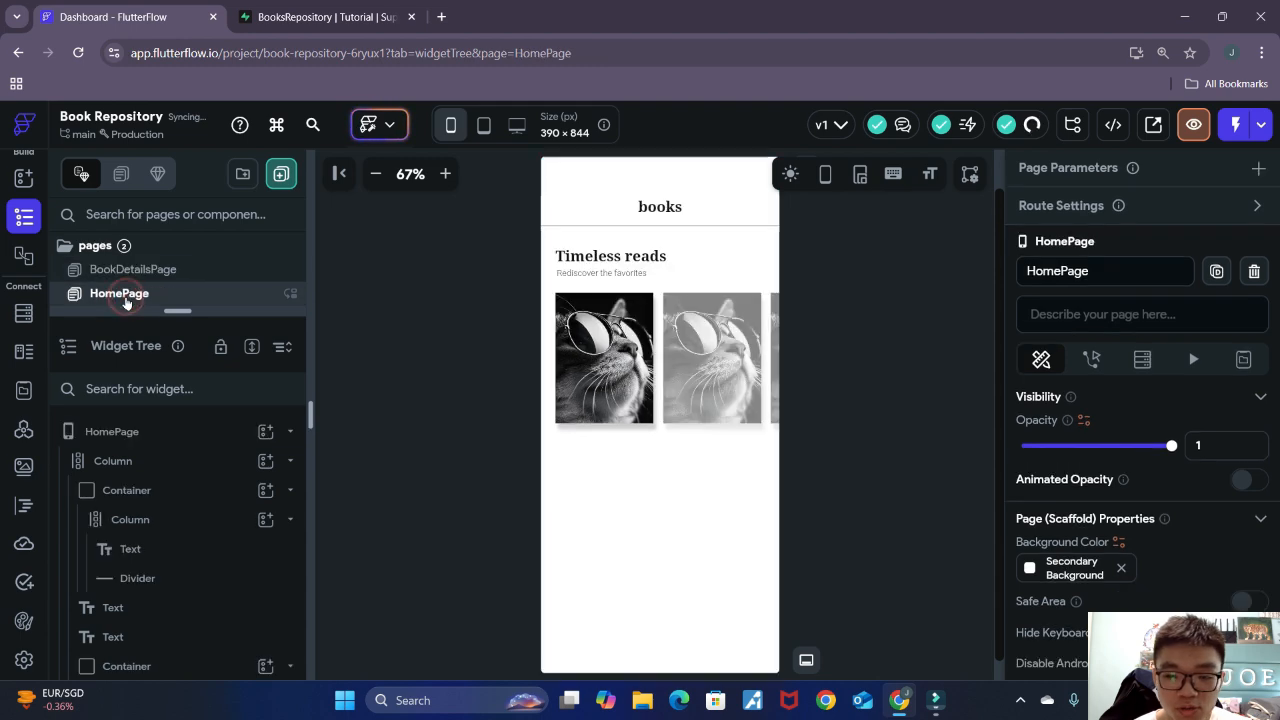
{"action": "left_click", "coordinate": [604, 372]}
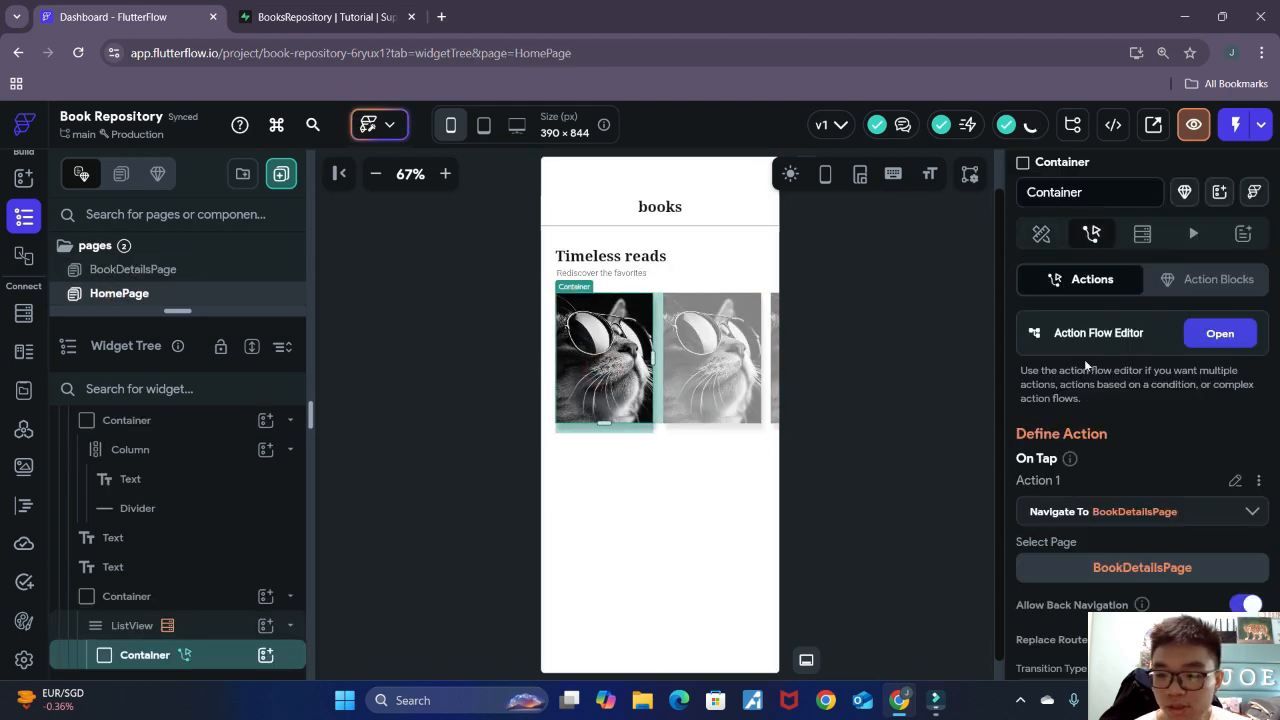
{"action": "left_click", "coordinate": [1218, 333]}
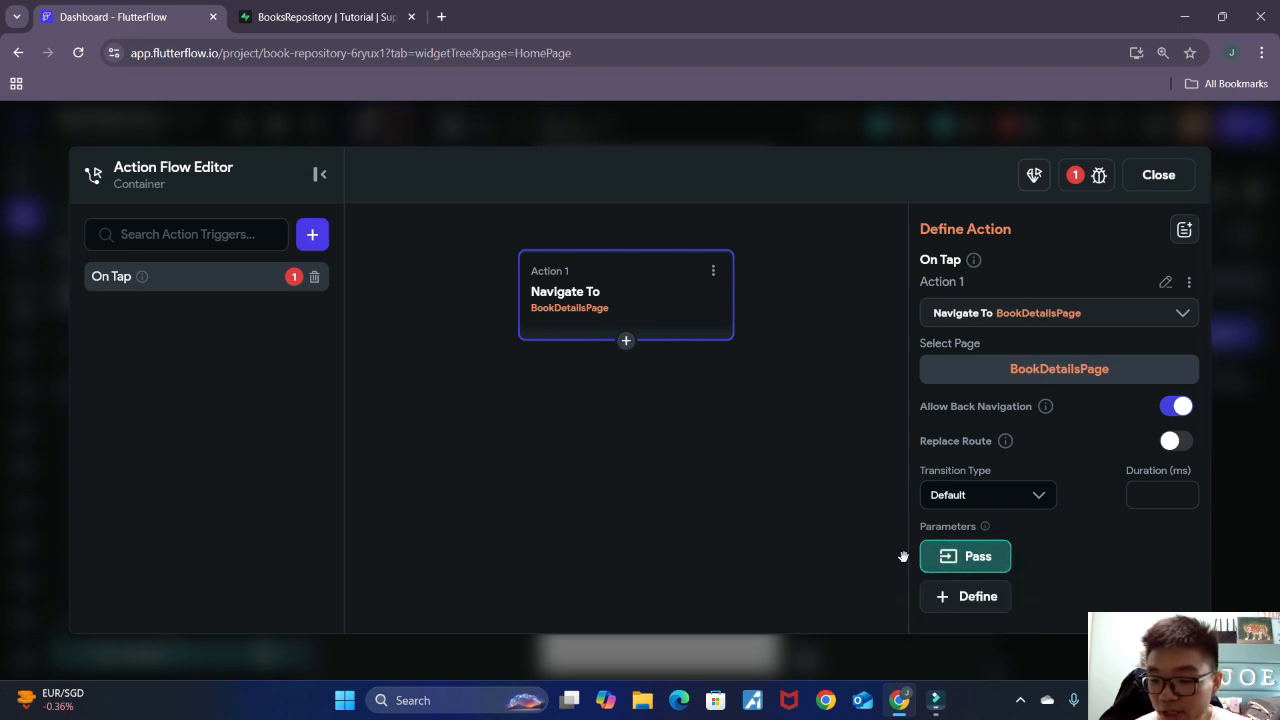
{"action": "left_click", "coordinate": [963, 555]}
{"action": "scroll", "coordinate": [1028, 551], "scroll_direction": "down", "scroll_amount": 2}
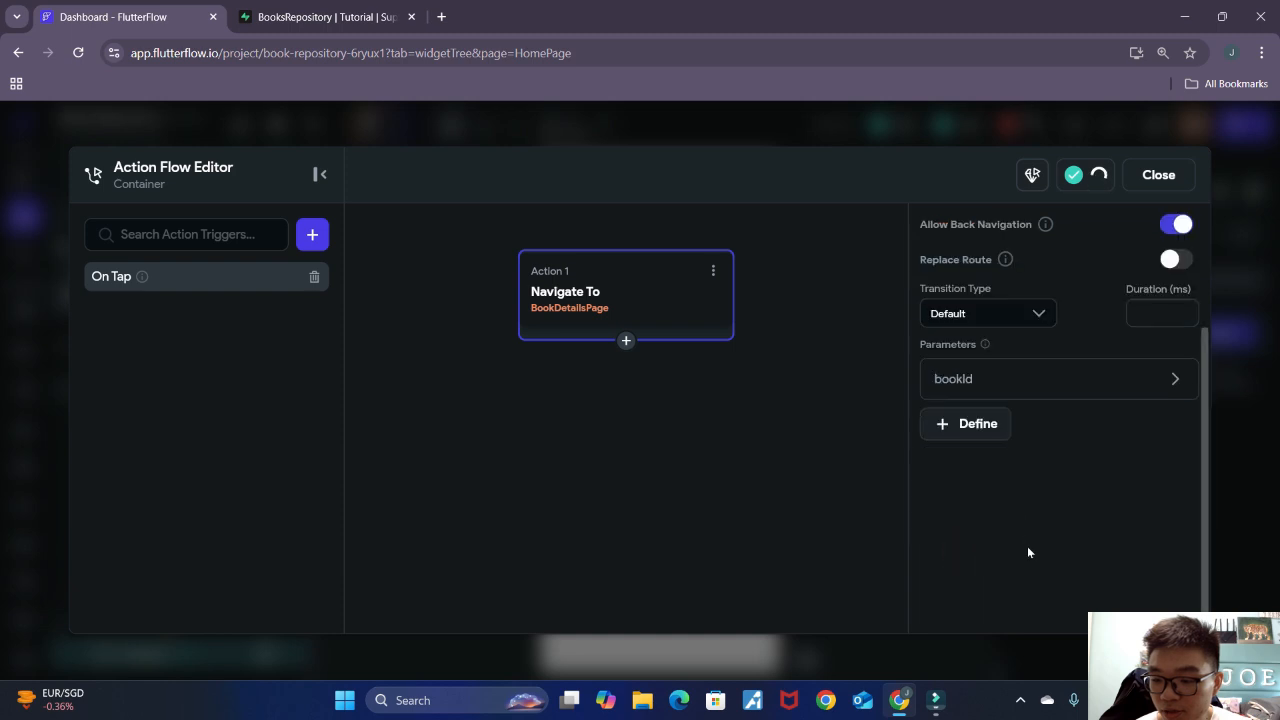
Step: Set the passed bookId value to the id field of the books Row and close the action flow
{"action": "left_click", "coordinate": [1024, 384]}
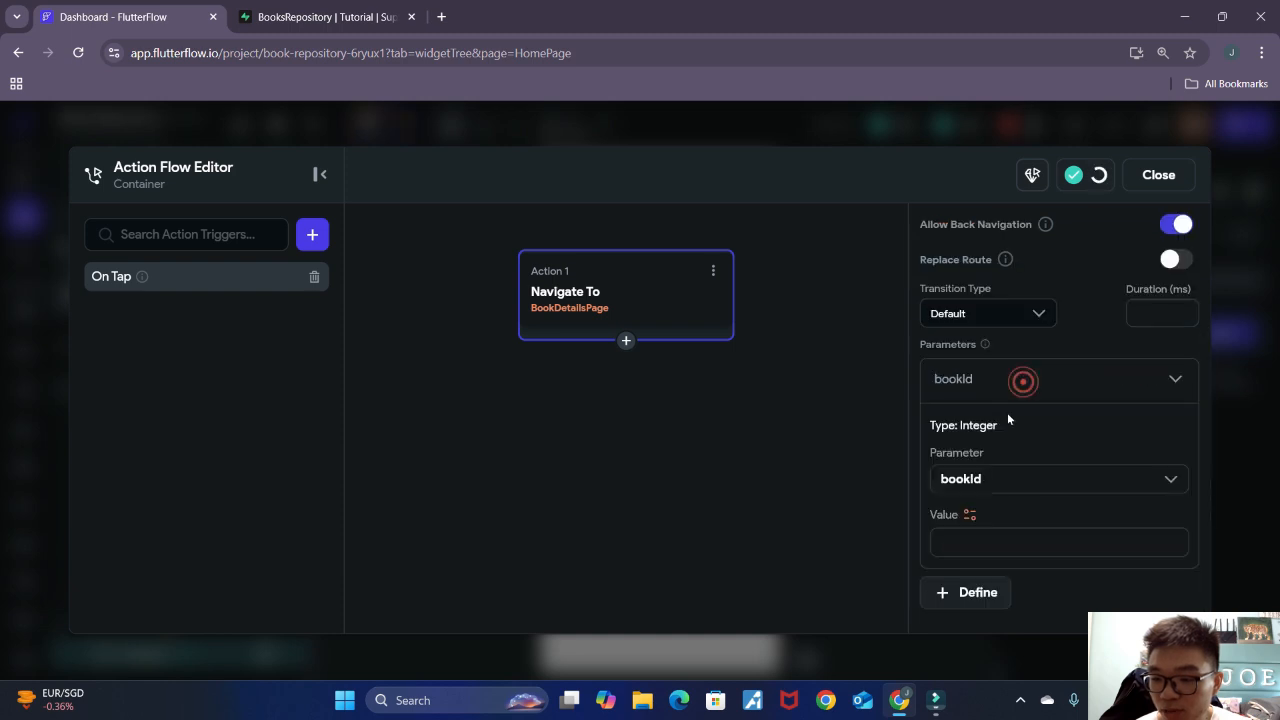
{"action": "left_click", "coordinate": [970, 515]}
{"action": "left_click", "coordinate": [686, 451]}
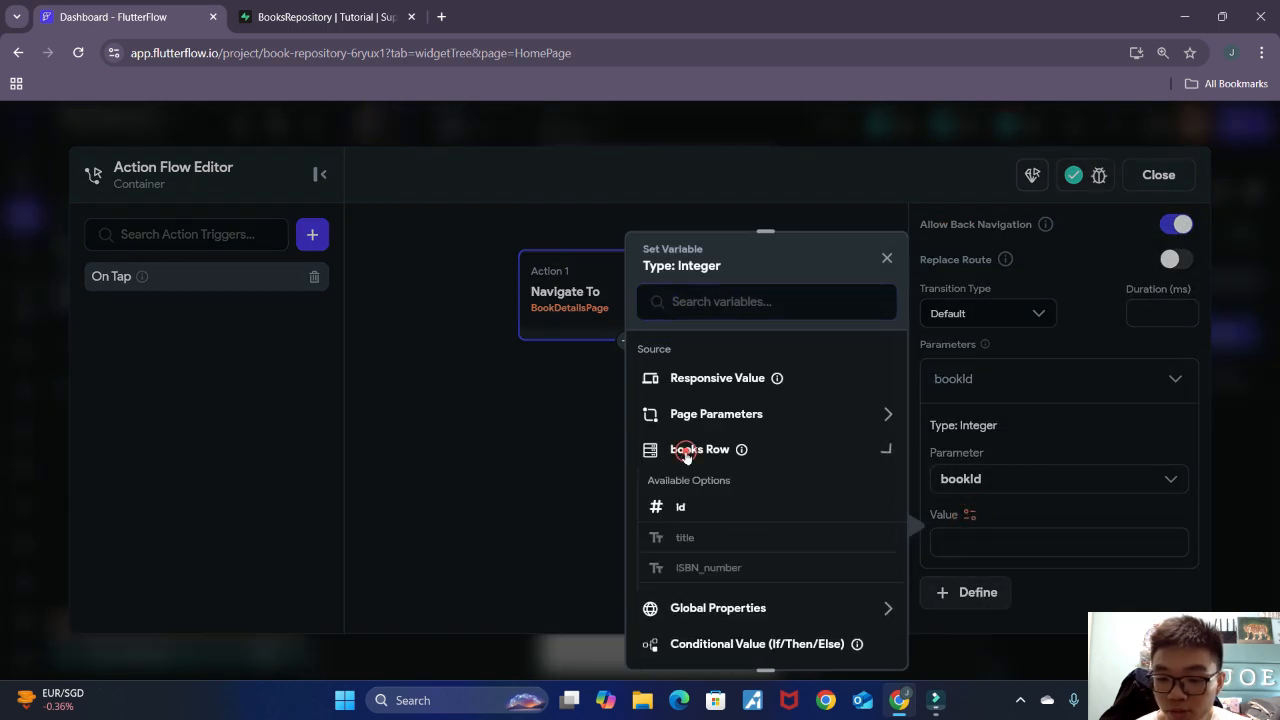
{"action": "left_click", "coordinate": [683, 507]}
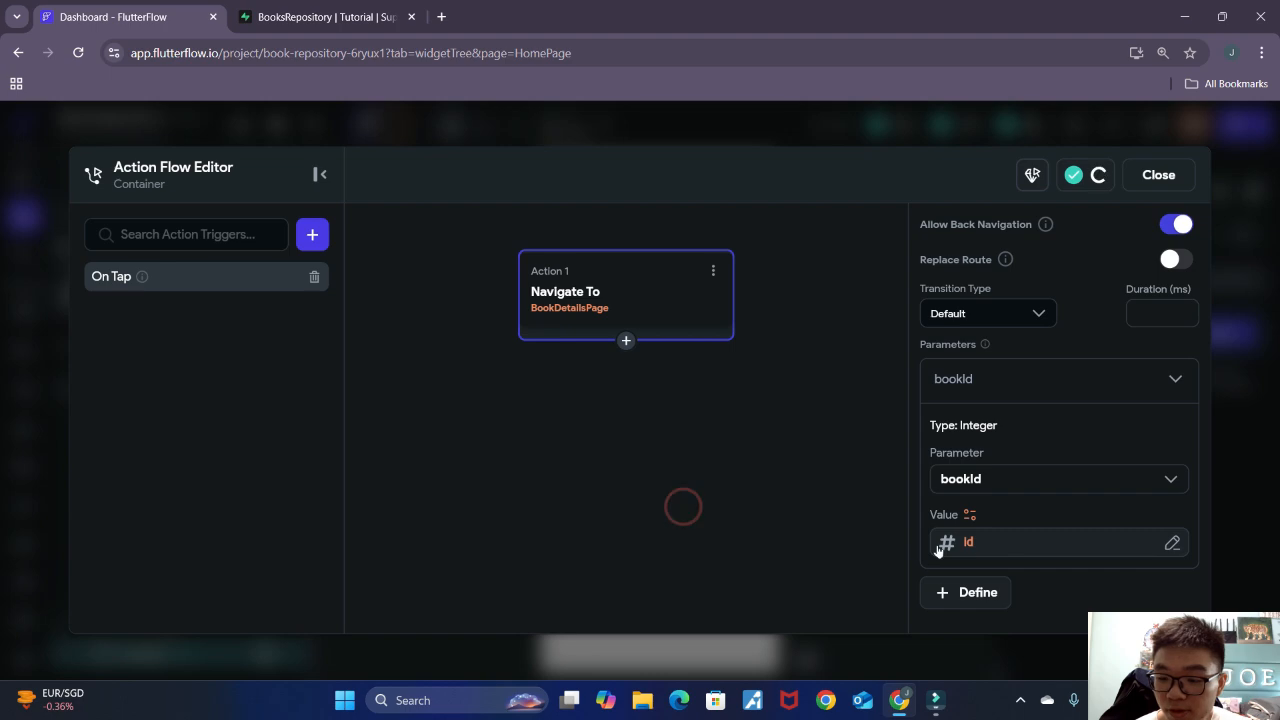
{"action": "left_click", "coordinate": [1175, 178]}
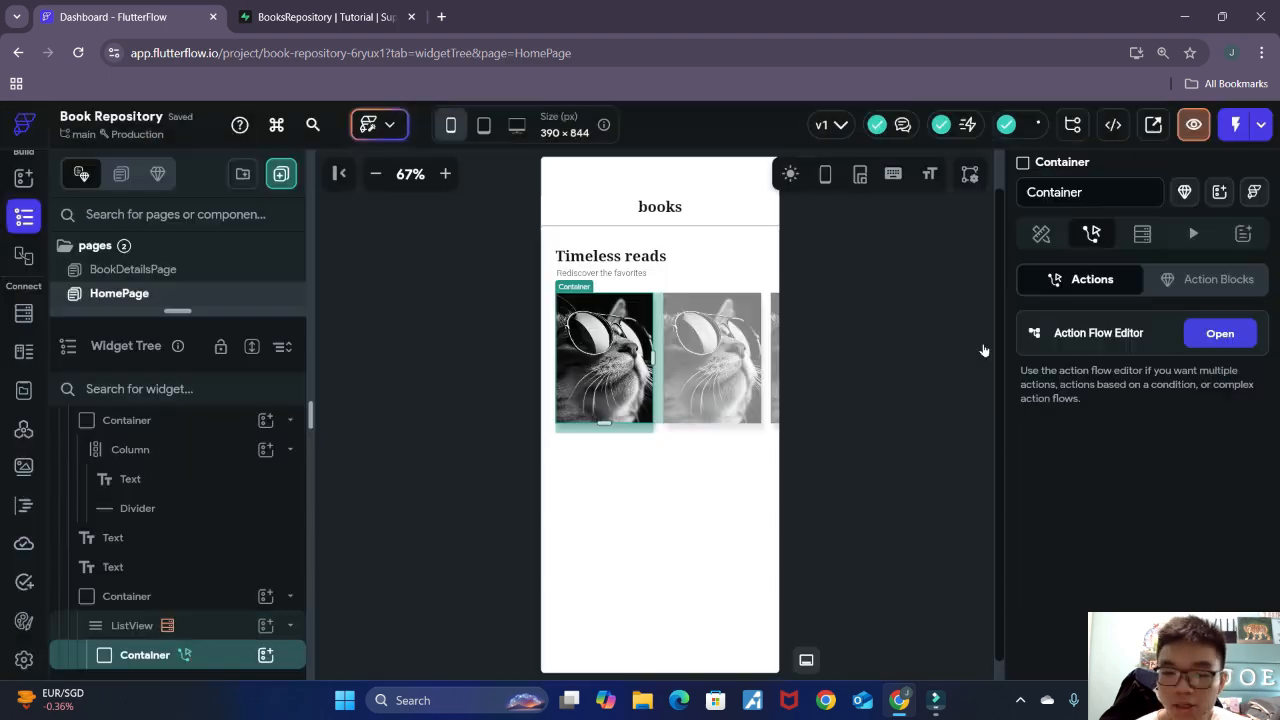
Step: Add a Supabase query to BookDetailsPage's main Column, using the books table and the Single Row query type
{"action": "left_click", "coordinate": [145, 275]}
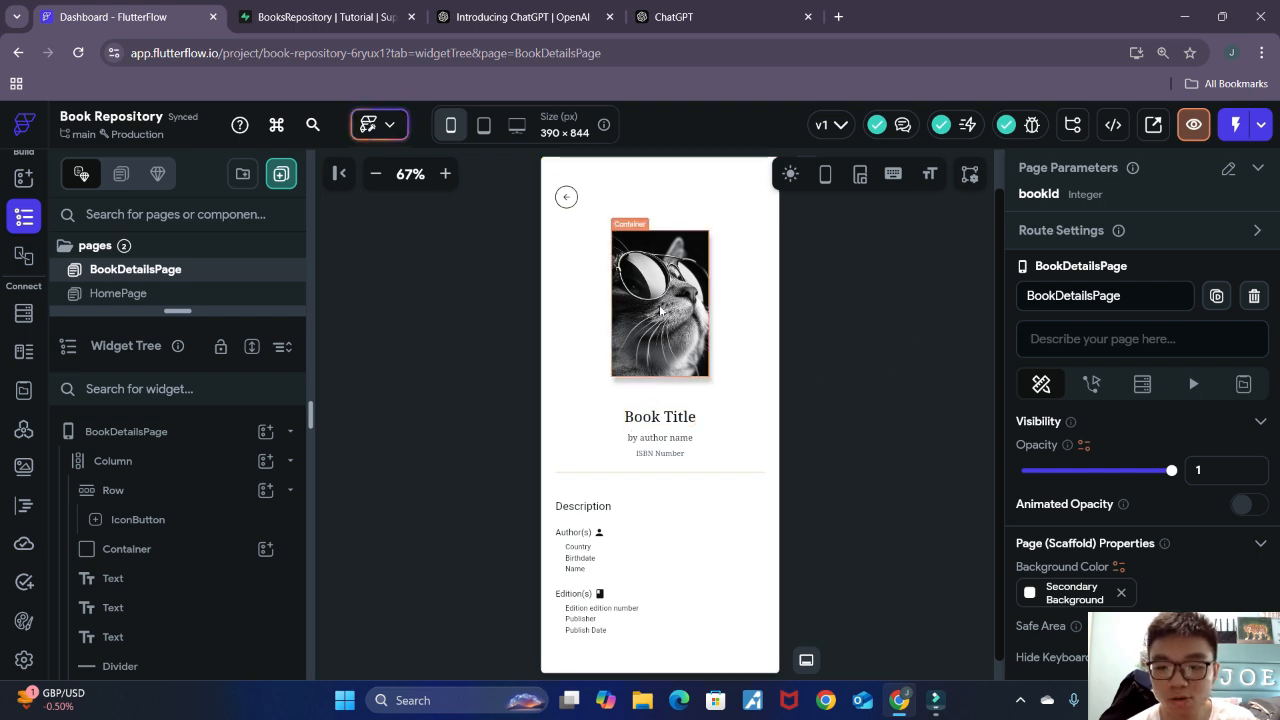
{"action": "left_click", "coordinate": [148, 470]}
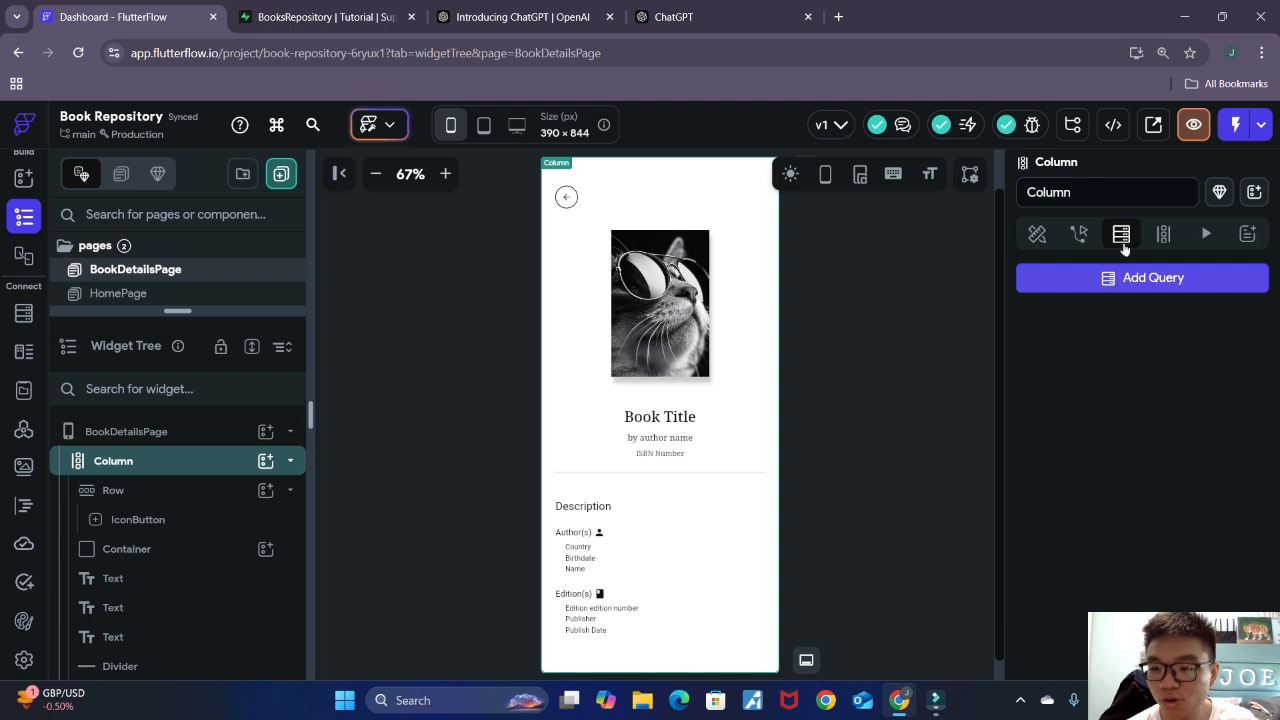
{"action": "left_click", "coordinate": [1160, 284]}
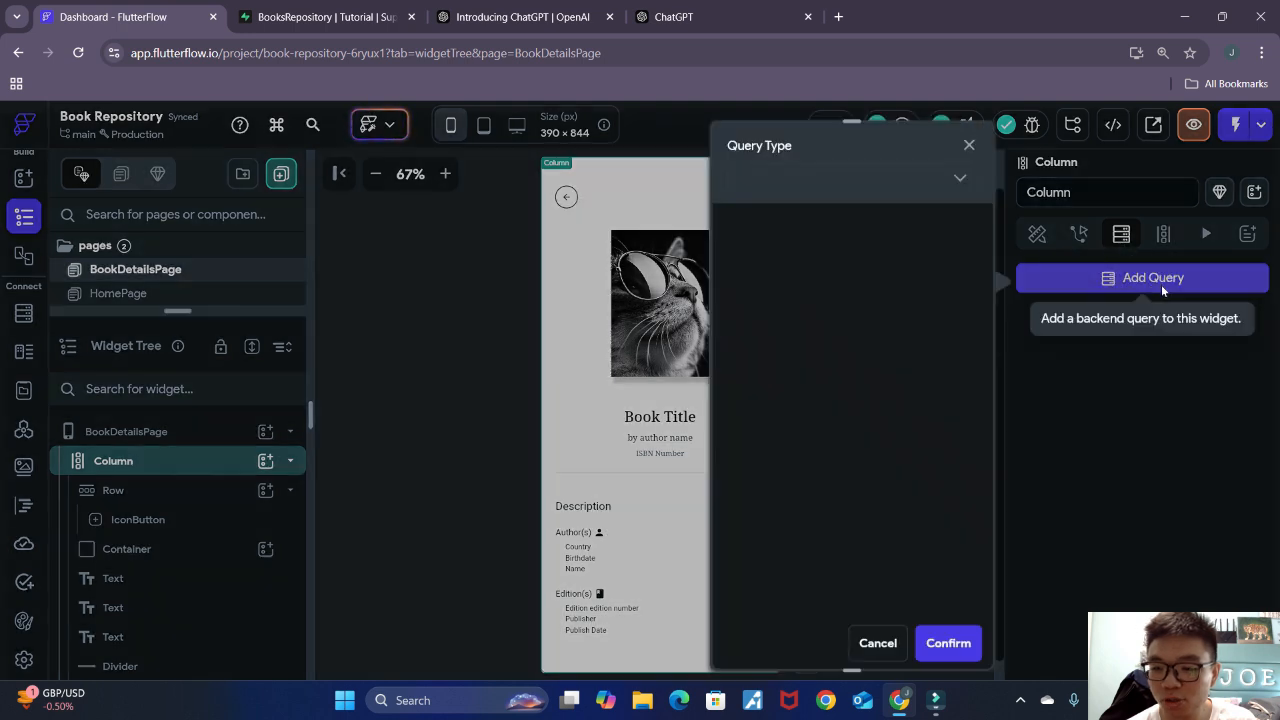
{"action": "left_click", "coordinate": [946, 187]}
{"action": "left_click", "coordinate": [810, 313]}
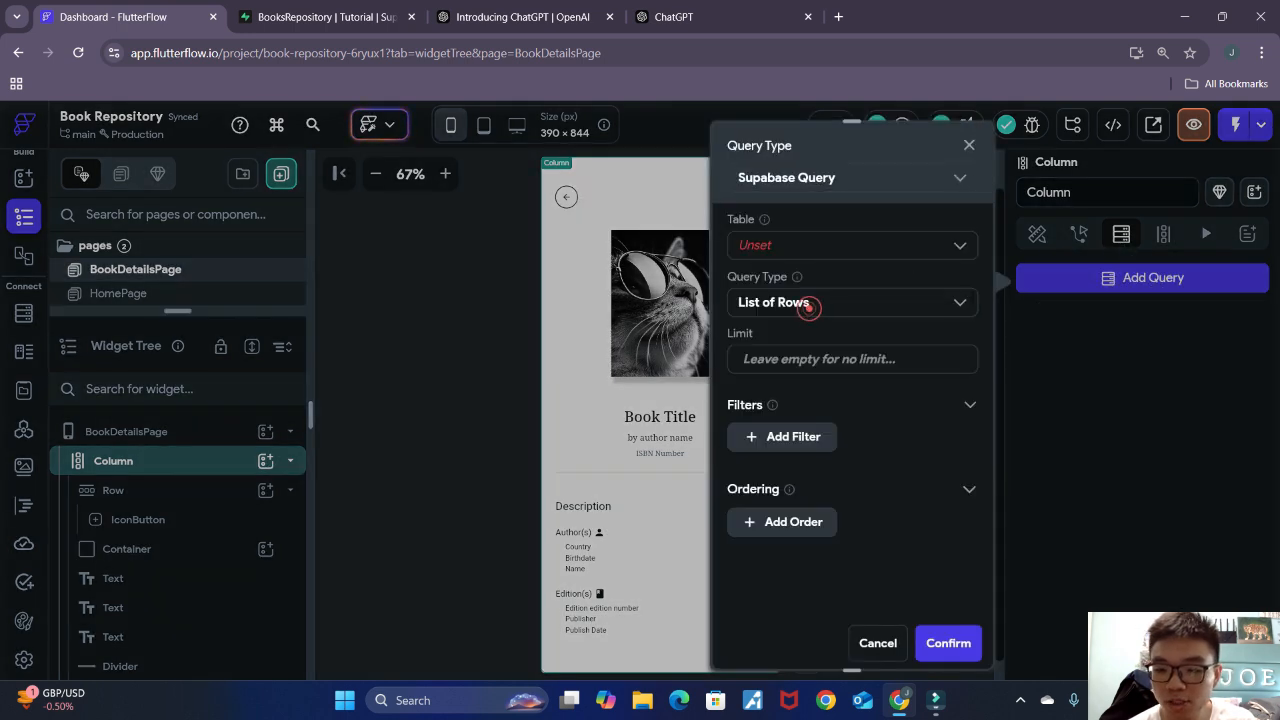
{"action": "left_click", "coordinate": [960, 246]}
{"action": "left_click", "coordinate": [848, 348]}
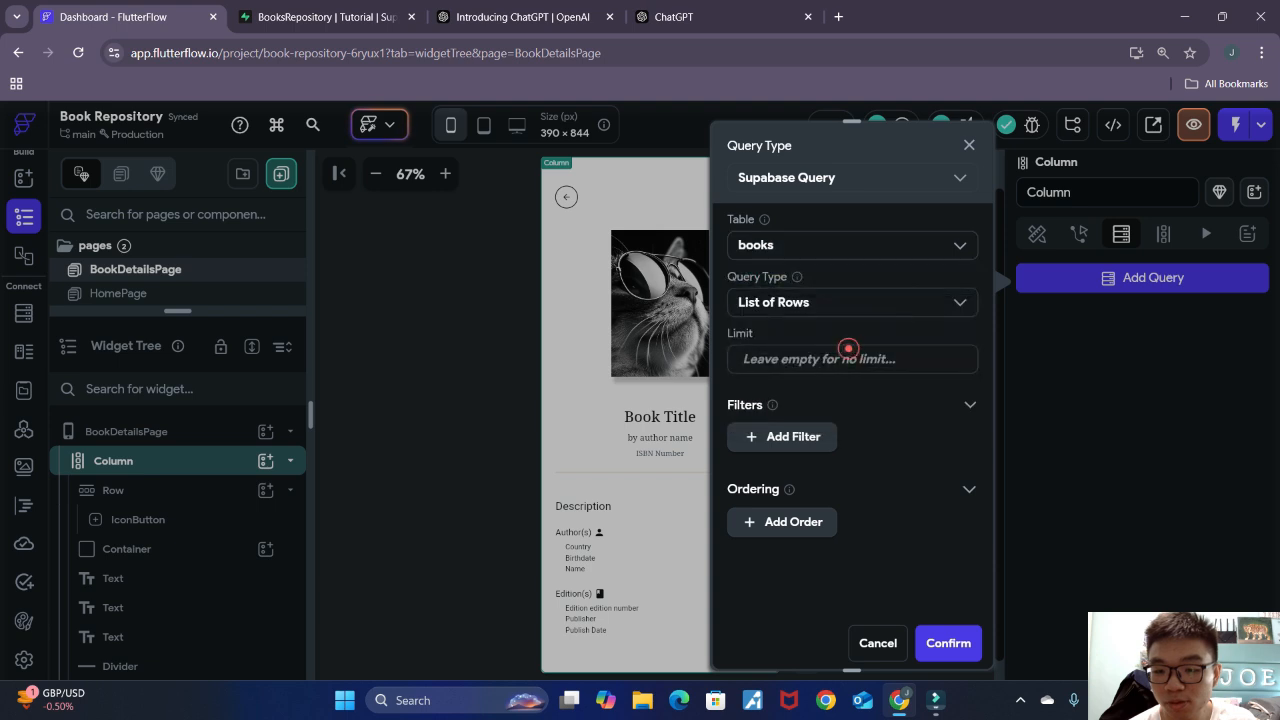
{"action": "left_click", "coordinate": [962, 302]}
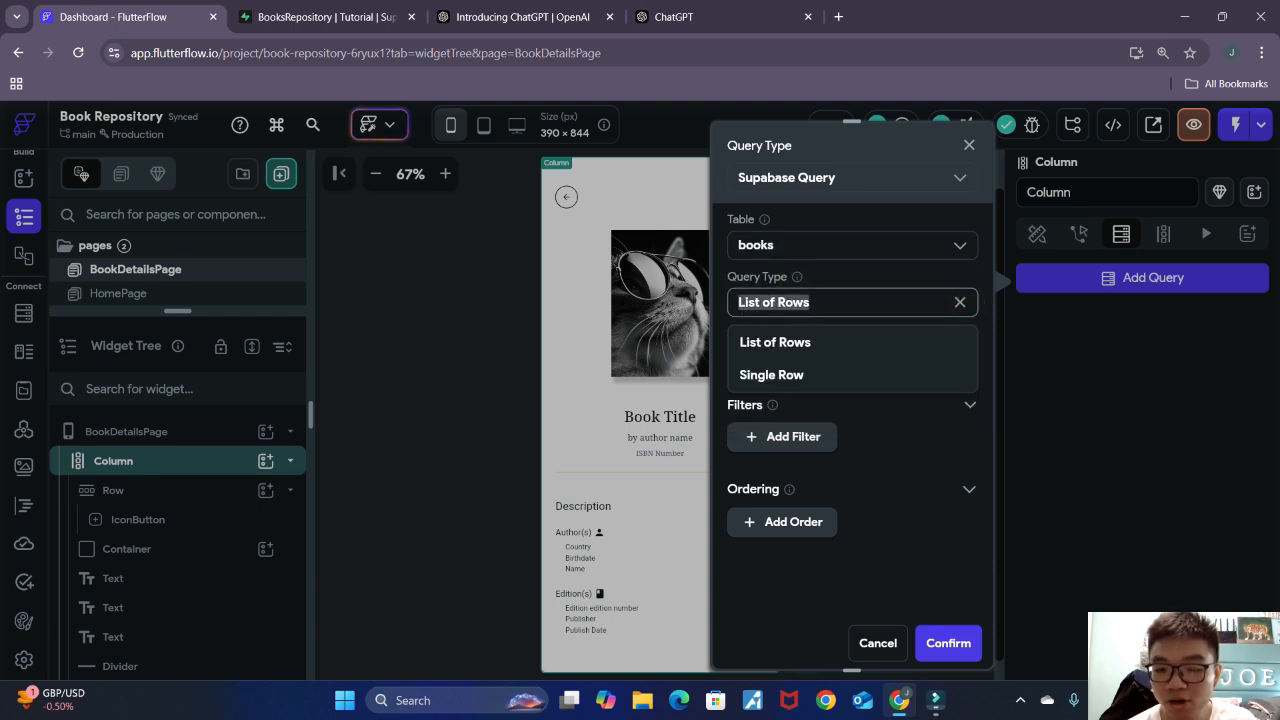
{"action": "left_click", "coordinate": [802, 376]}
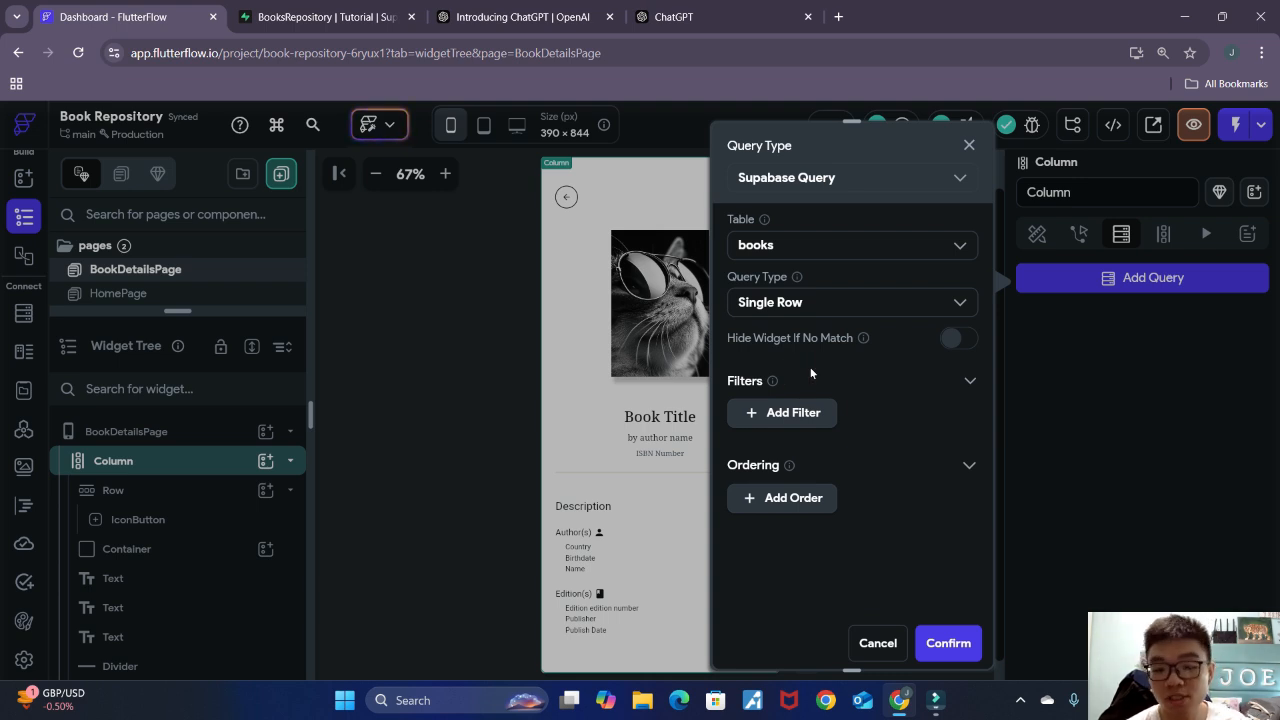
Step: Filter the Column's query where id is Equal To the bookId page parameter, and confirm the query
{"action": "left_click", "coordinate": [810, 410]}
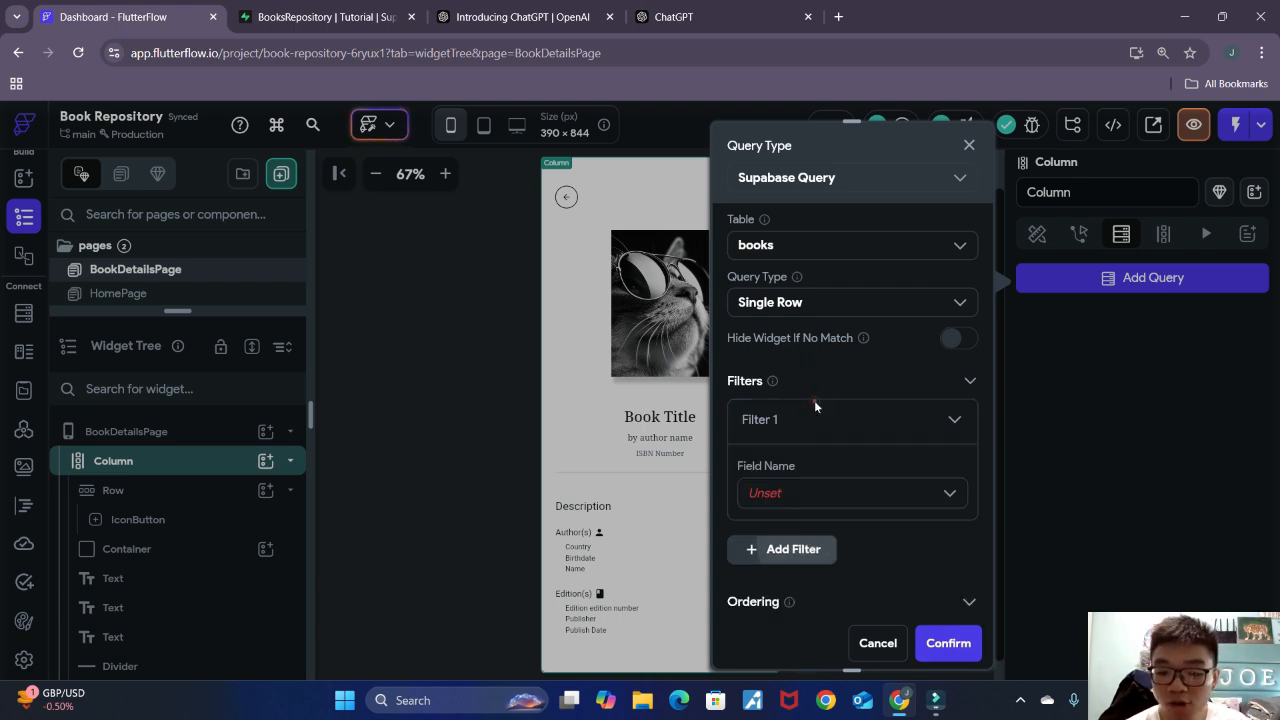
{"action": "scroll", "coordinate": [885, 446], "scroll_direction": "down", "scroll_amount": 1}
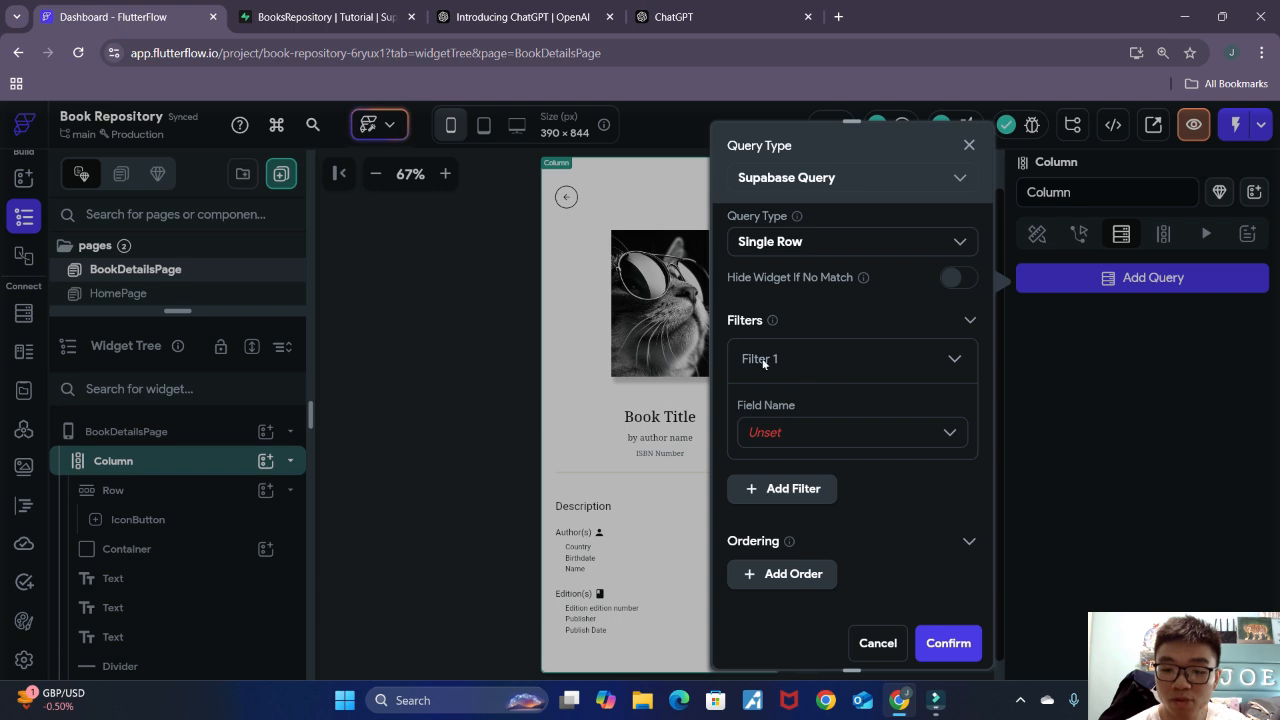
{"action": "scroll", "coordinate": [818, 366], "scroll_direction": "down", "scroll_amount": 1}
{"action": "left_click", "coordinate": [877, 422]}
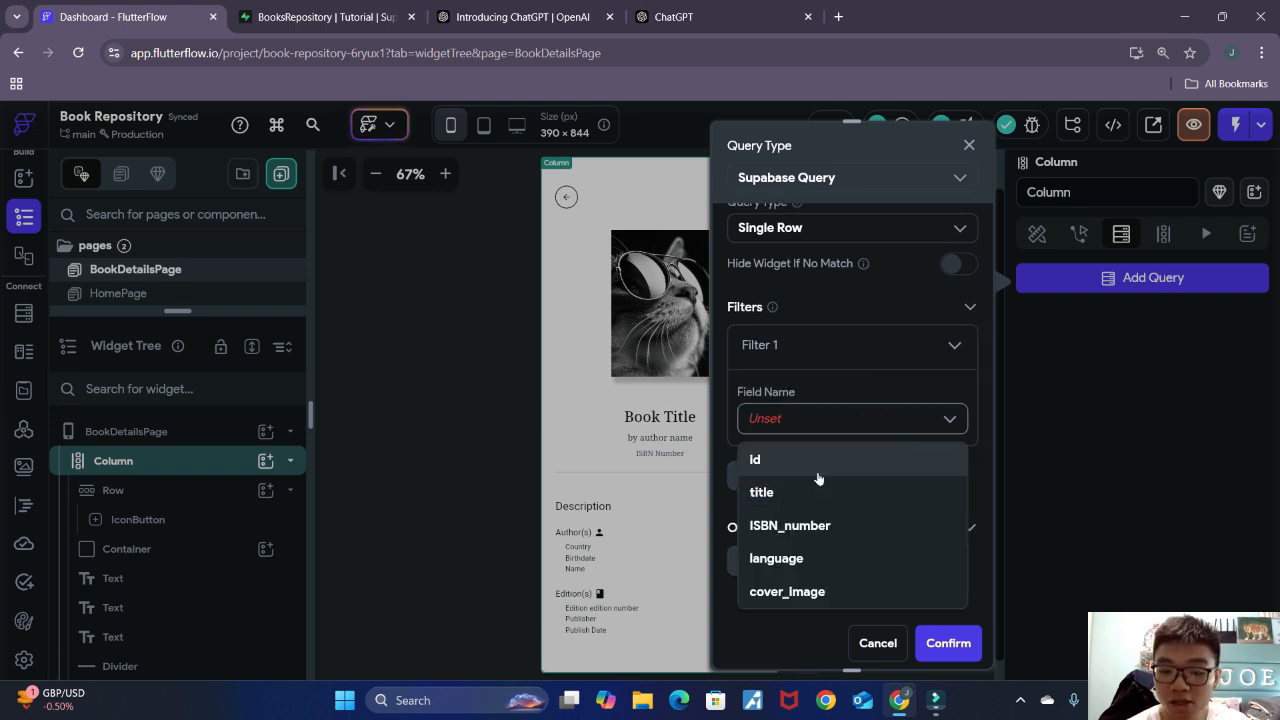
{"action": "left_click", "coordinate": [818, 462]}
{"action": "scroll", "coordinate": [867, 395], "scroll_direction": "down", "scroll_amount": 3}
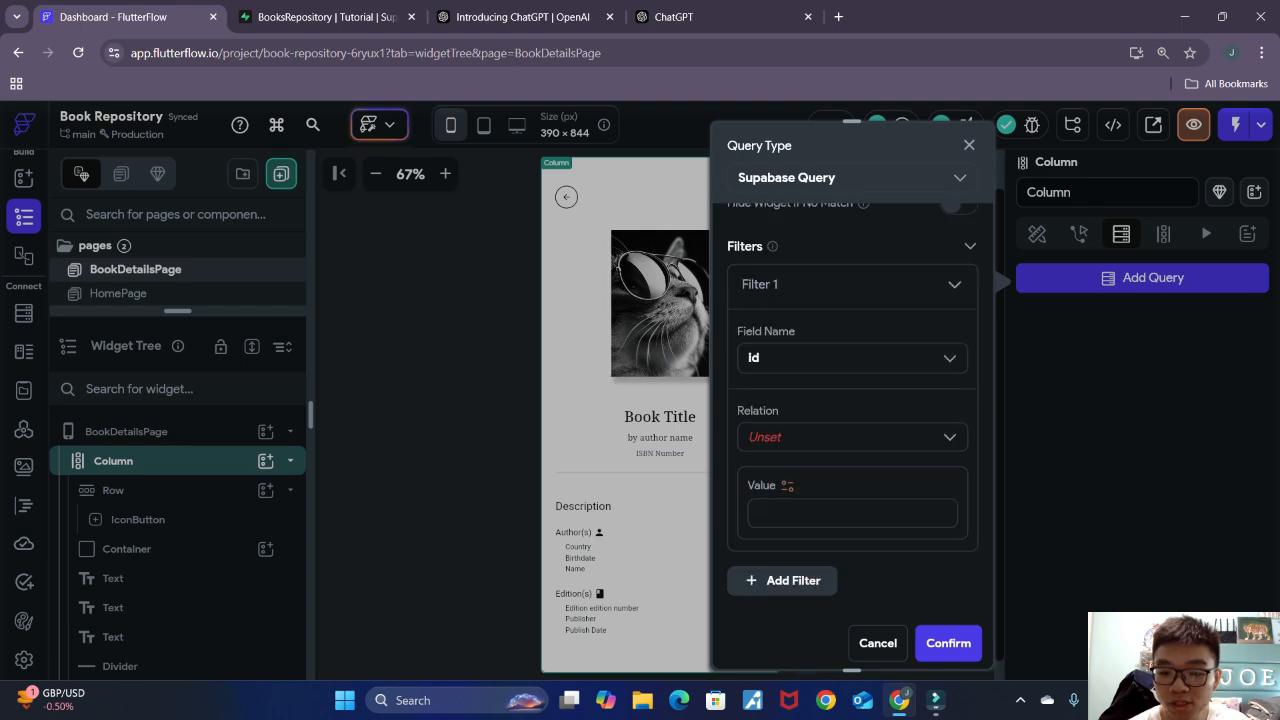
{"action": "left_click", "coordinate": [855, 375]}
{"action": "left_click", "coordinate": [810, 422]}
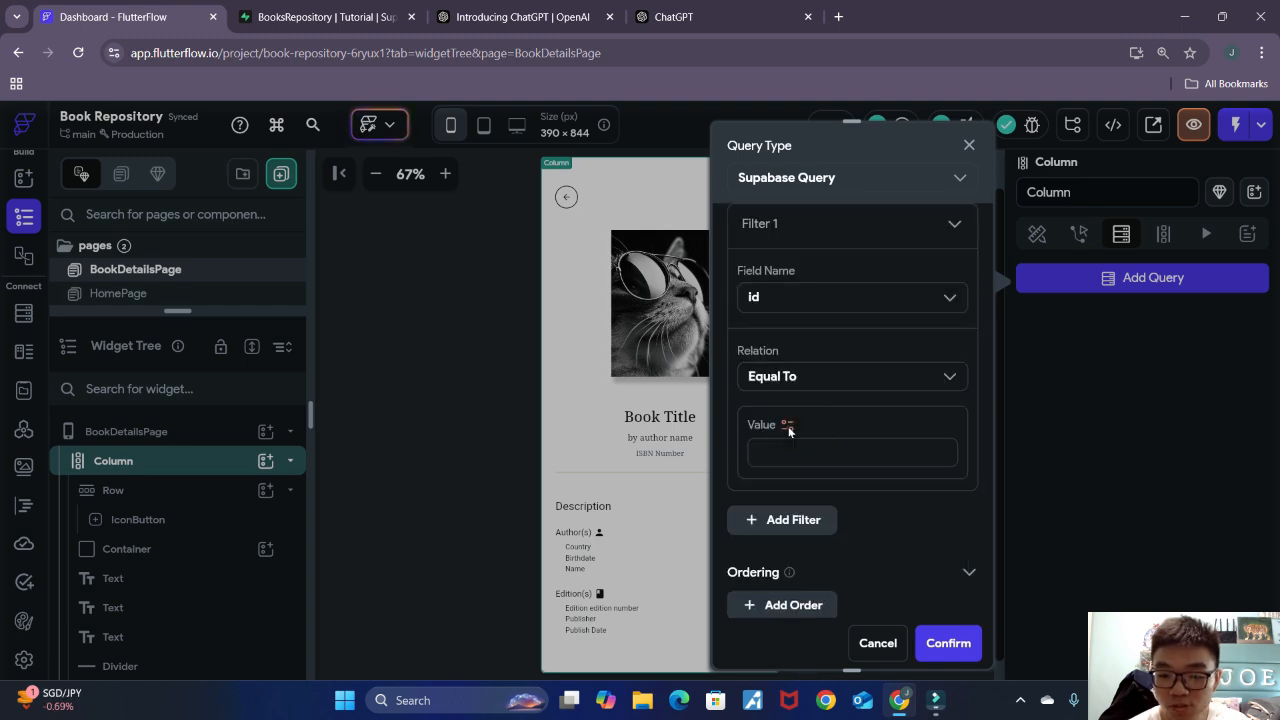
{"action": "left_click", "coordinate": [788, 425]}
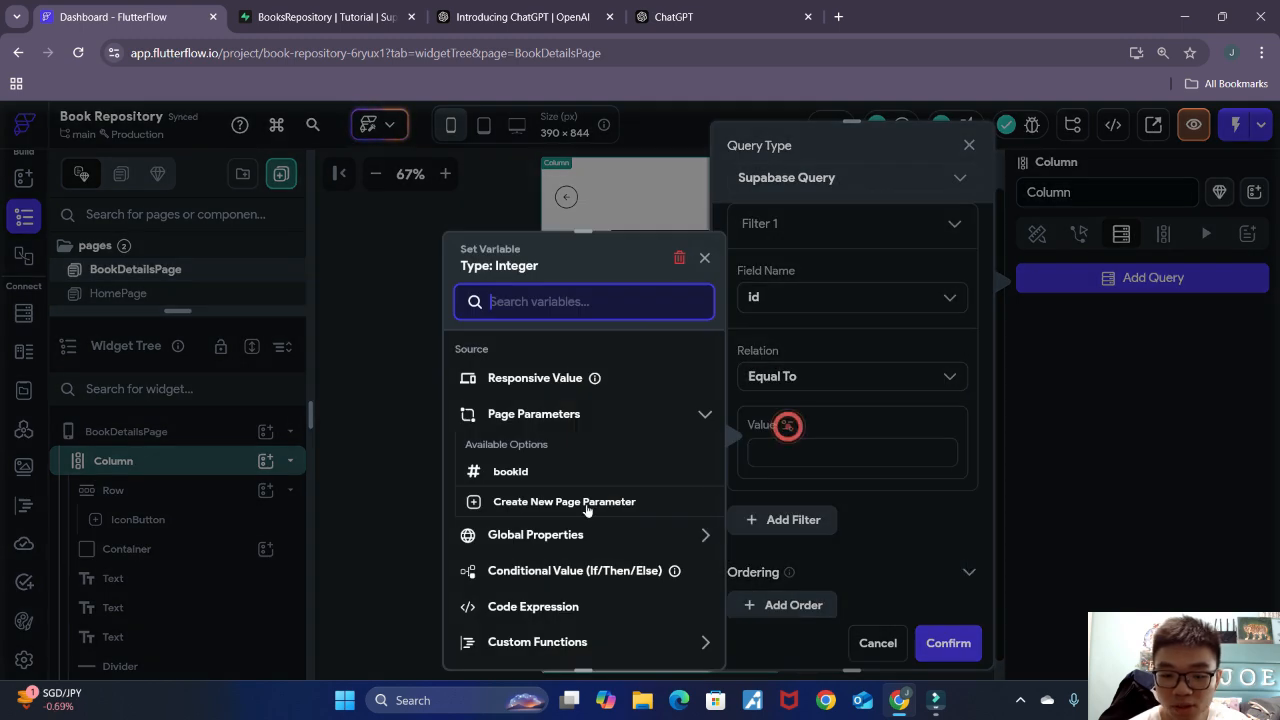
{"action": "left_click", "coordinate": [513, 474]}
{"action": "left_click", "coordinate": [946, 642]}
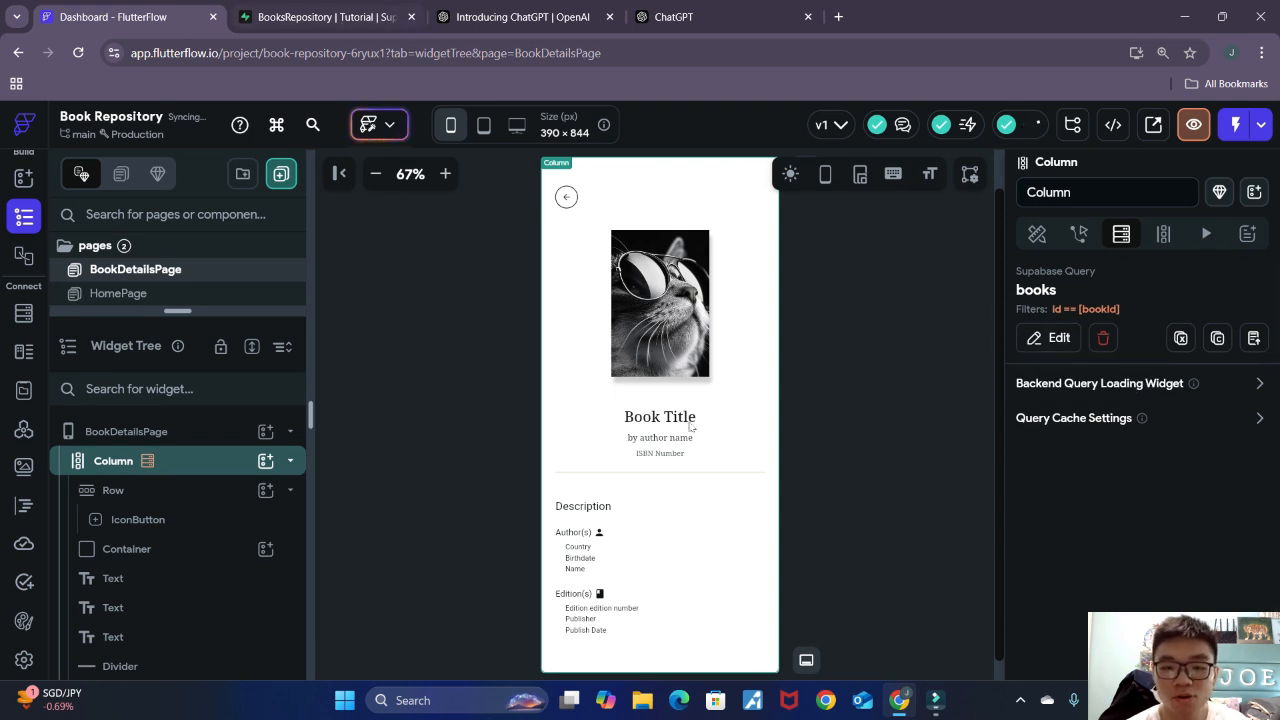
Step: Bind the book cover container's background image path on BookDetailsPage to the books Row cover_image field
{"action": "scroll", "coordinate": [800, 400], "scroll_direction": "down", "scroll_amount": 1}
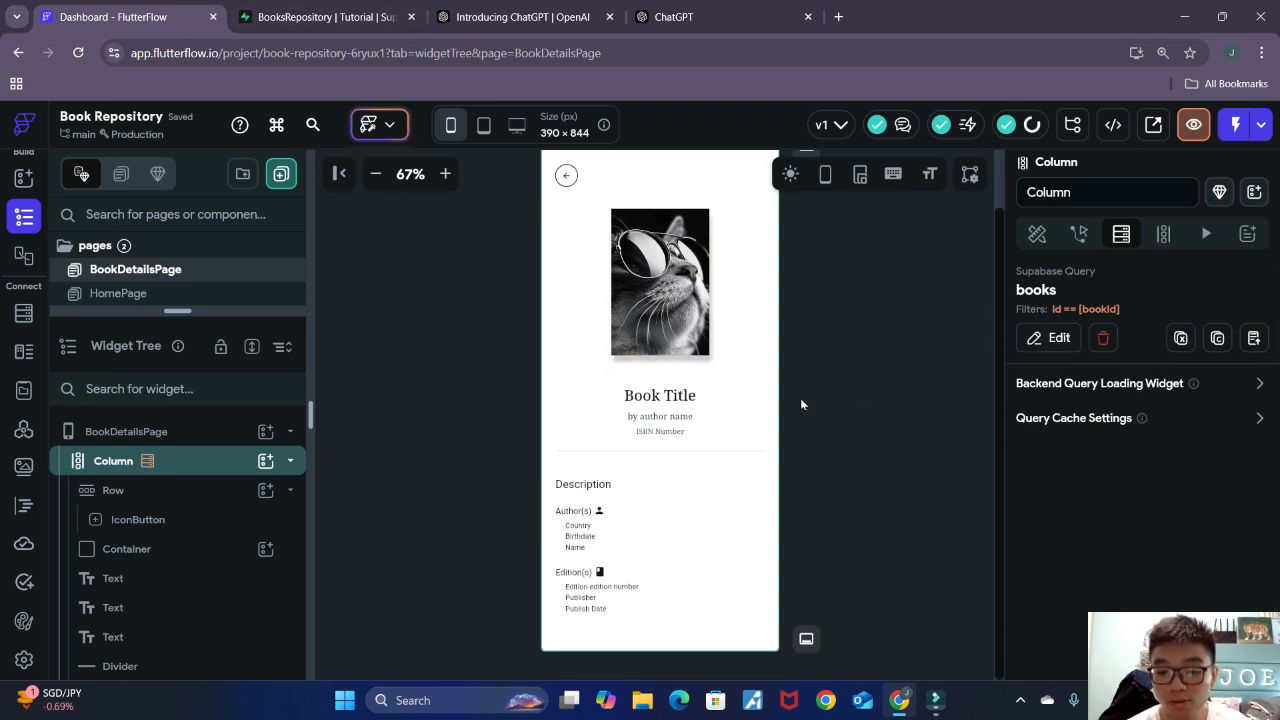
{"action": "left_click", "coordinate": [679, 405]}
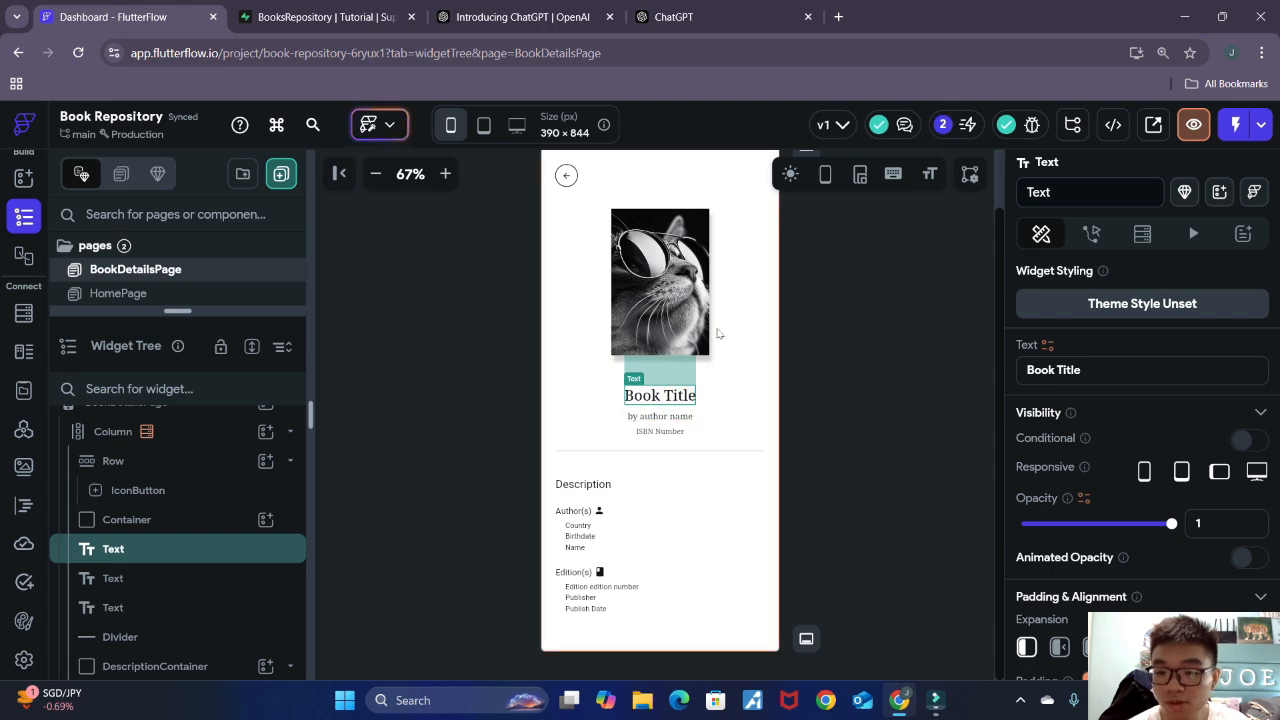
{"action": "left_click", "coordinate": [675, 305]}
{"action": "scroll", "coordinate": [1110, 455], "scroll_direction": "down", "scroll_amount": 10}
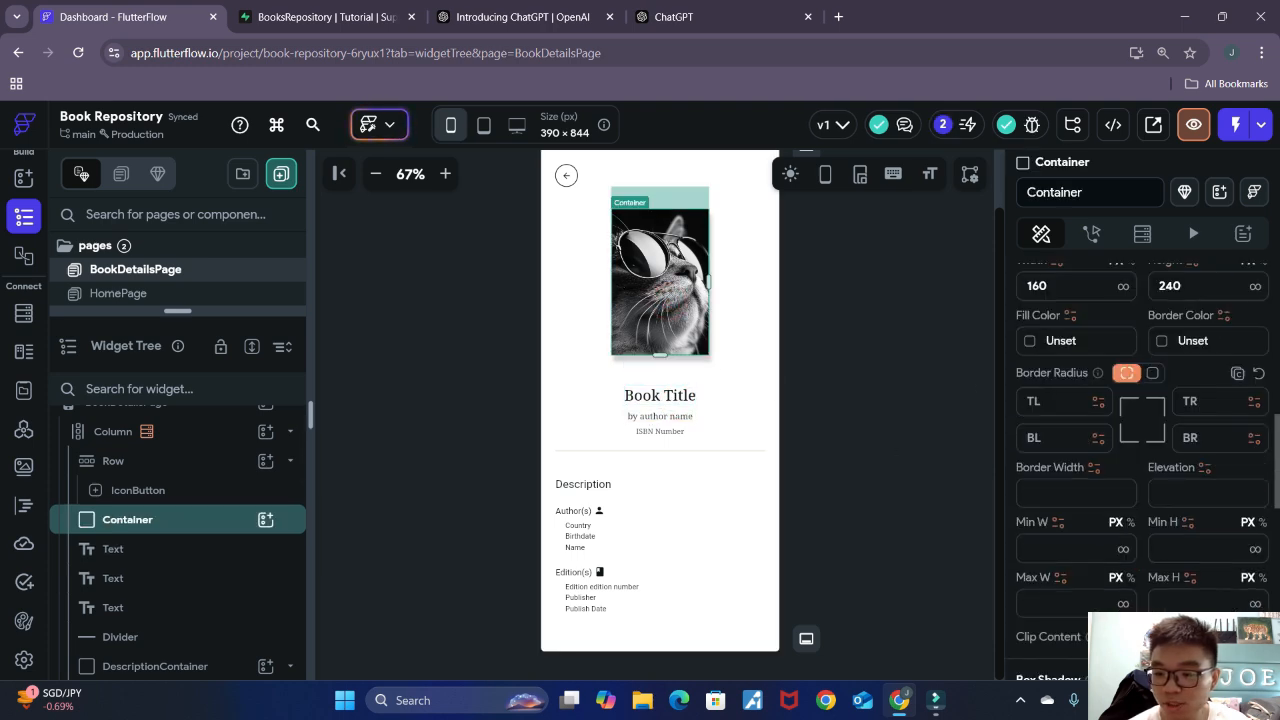
{"action": "scroll", "coordinate": [1108, 451], "scroll_direction": "down", "scroll_amount": 5}
{"action": "scroll", "coordinate": [1108, 451], "scroll_direction": "up", "scroll_amount": 3}
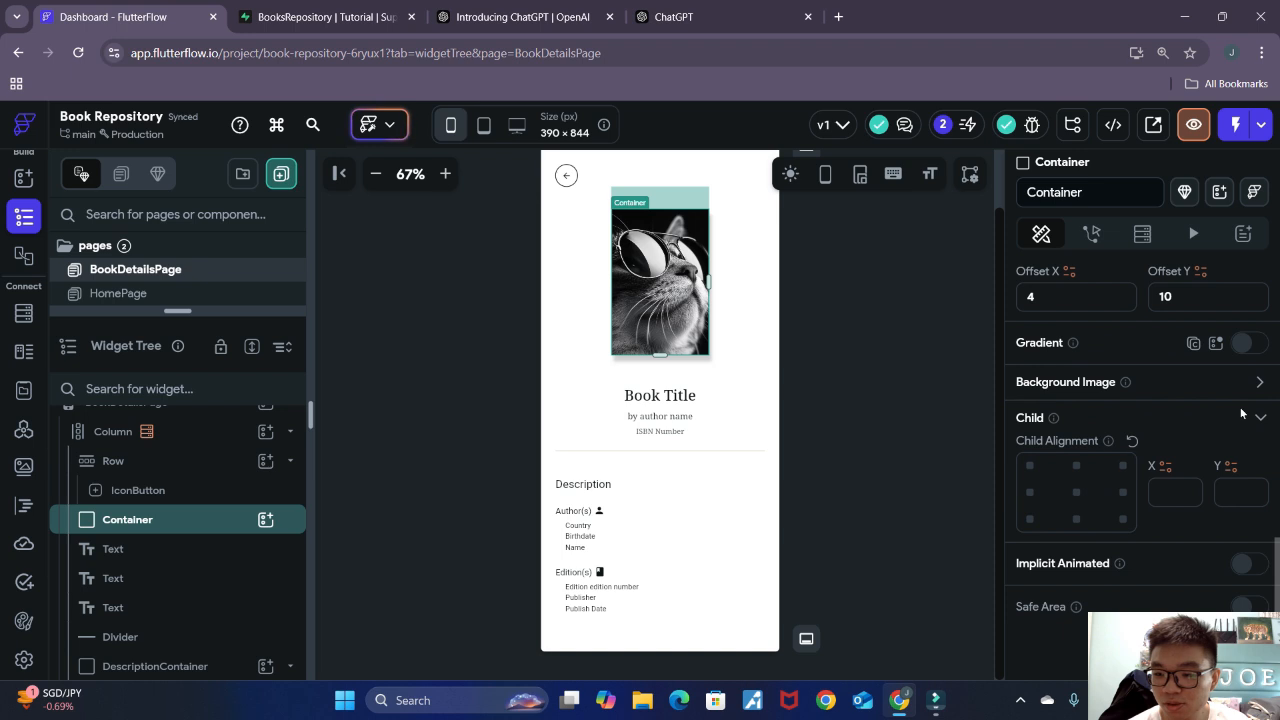
{"action": "left_click", "coordinate": [1257, 382]}
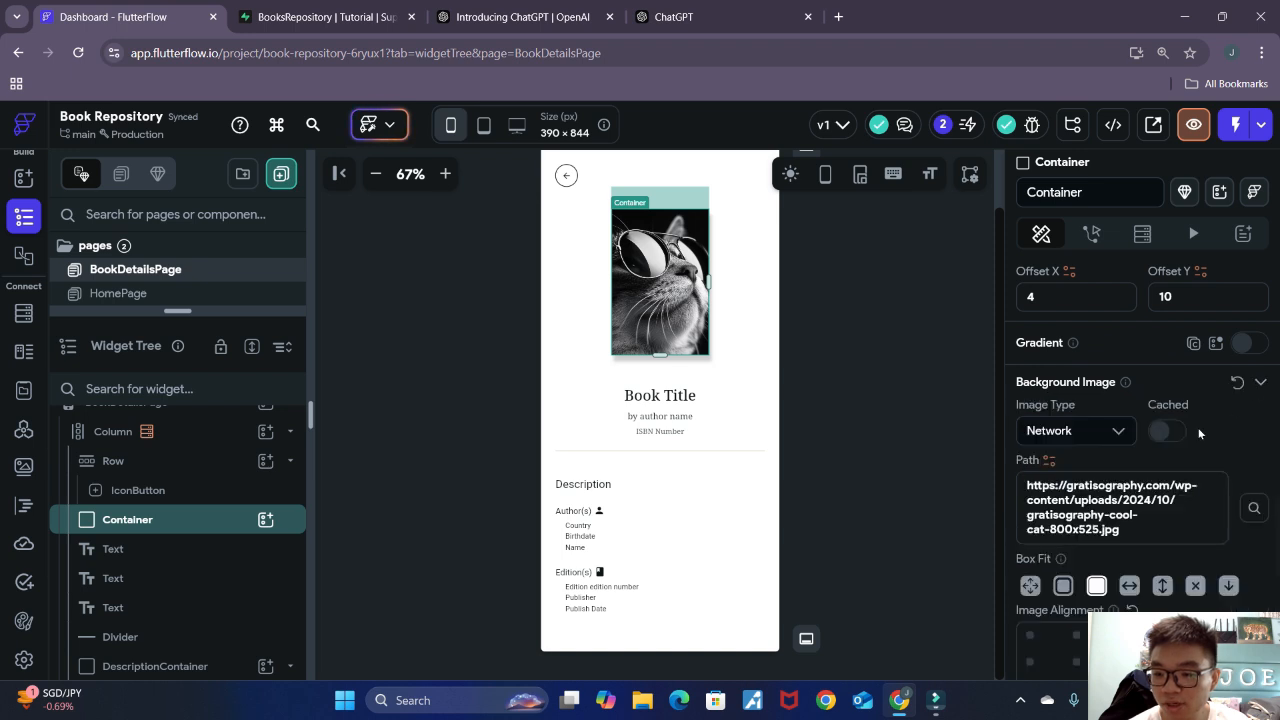
{"action": "left_click", "coordinate": [1048, 462]}
{"action": "left_click", "coordinate": [768, 500]}
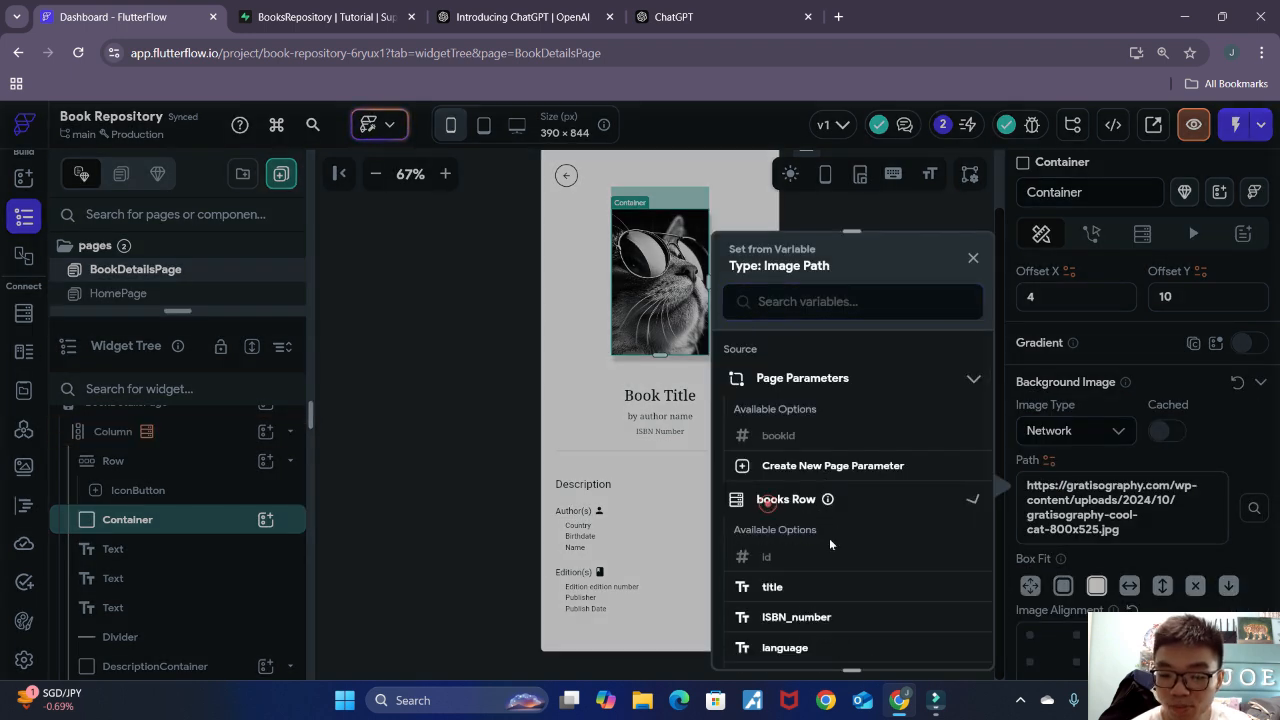
{"action": "scroll", "coordinate": [812, 589], "scroll_direction": "down", "scroll_amount": 1}
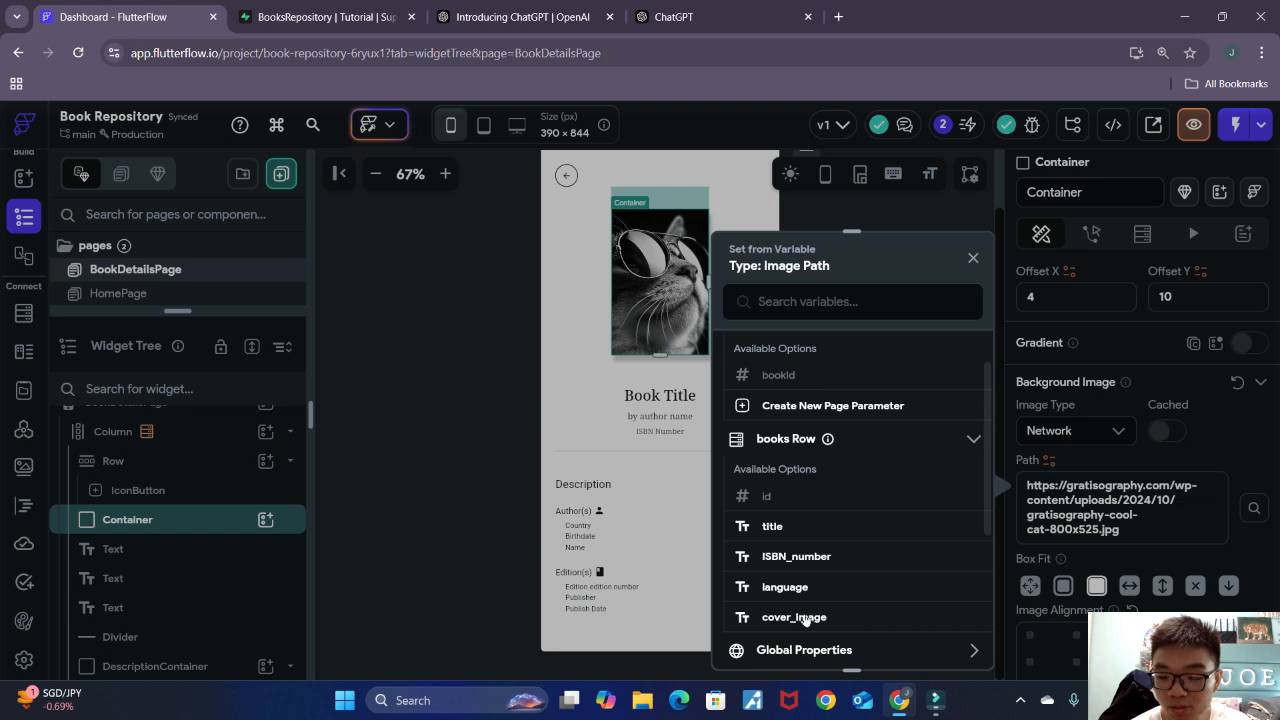
{"action": "left_click", "coordinate": [806, 617]}
Step: Bind the Book Title text on BookDetailsPage to the books Row title field, with null as the default value
{"action": "left_click", "coordinate": [660, 395]}
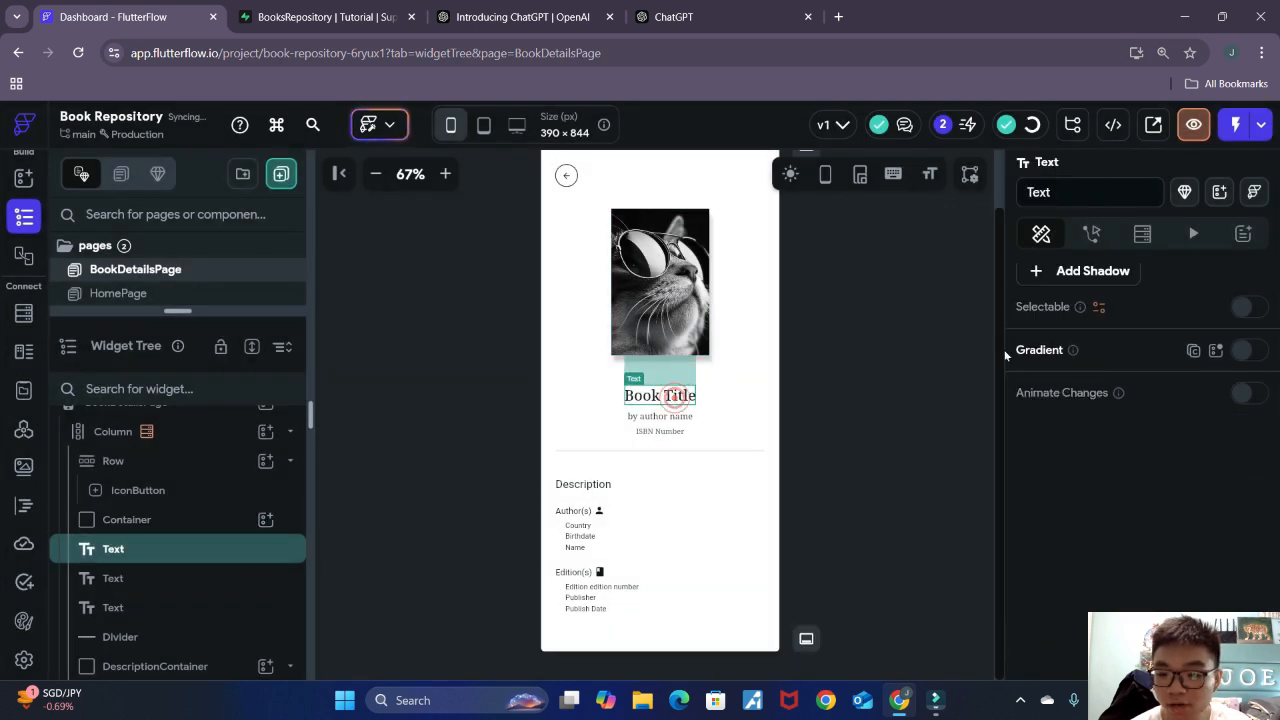
{"action": "scroll", "coordinate": [1148, 400], "scroll_direction": "up", "scroll_amount": 10}
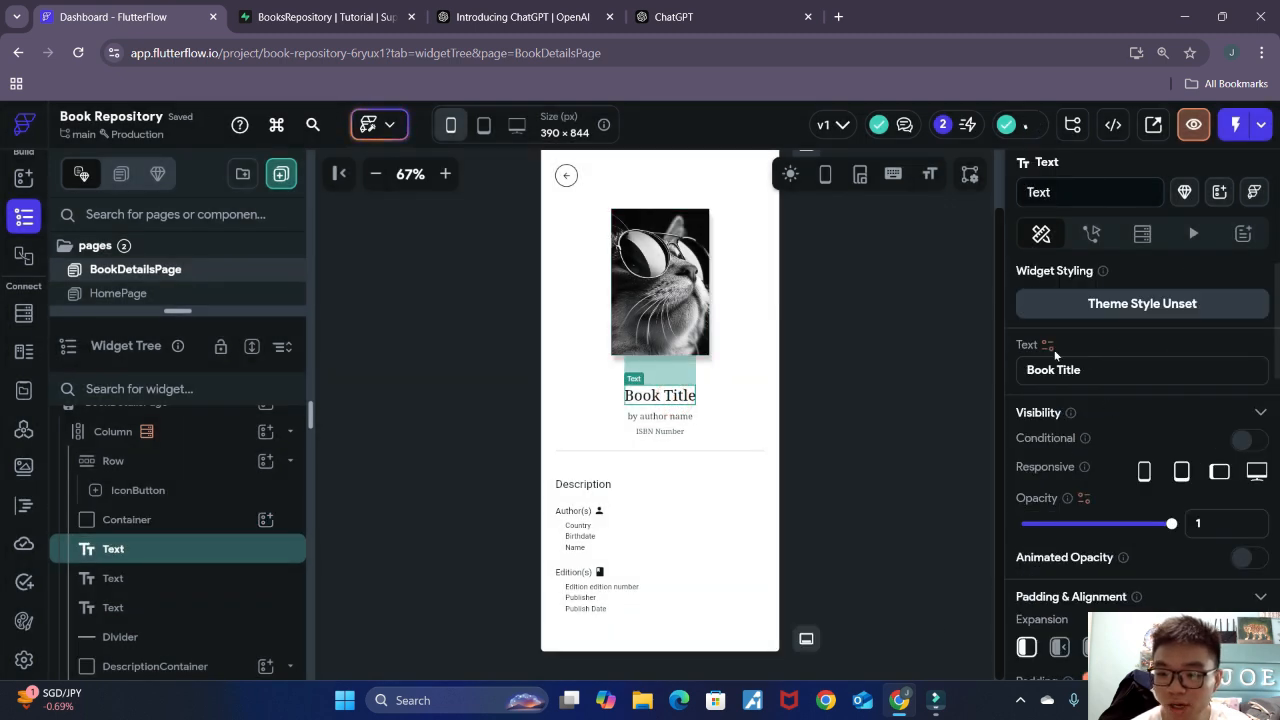
{"action": "left_click", "coordinate": [1048, 346]}
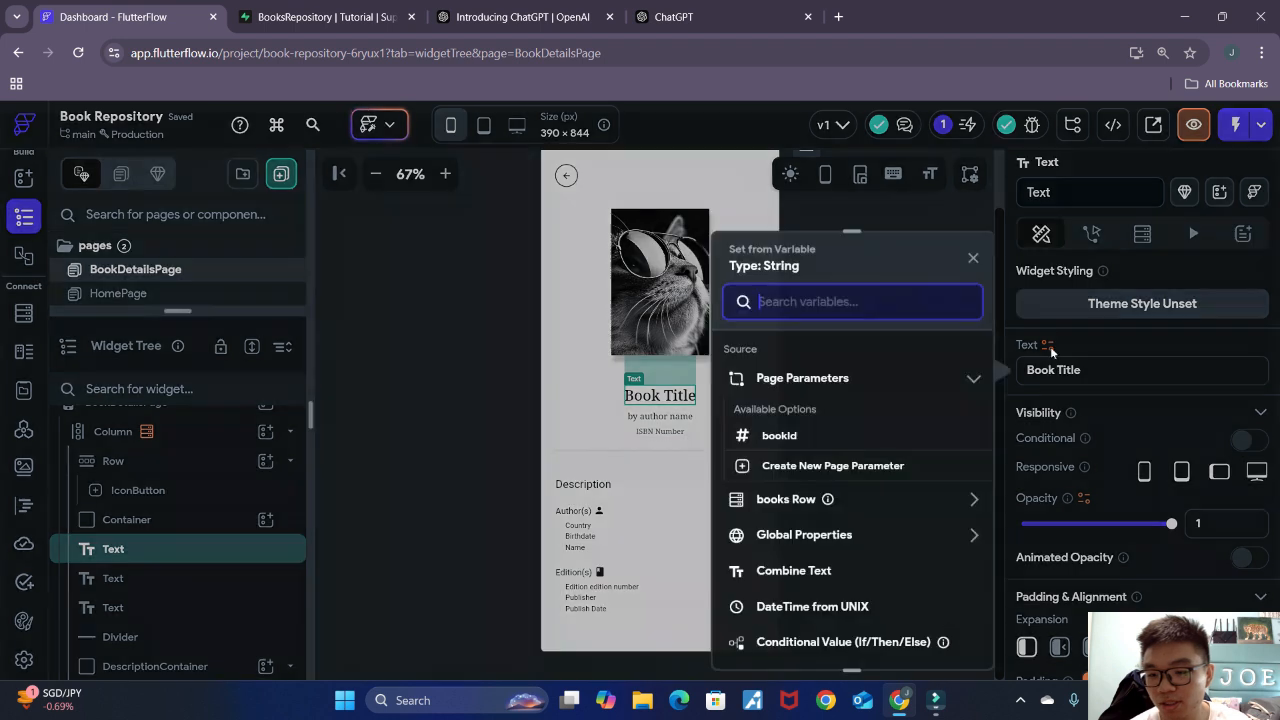
{"action": "left_click", "coordinate": [787, 500]}
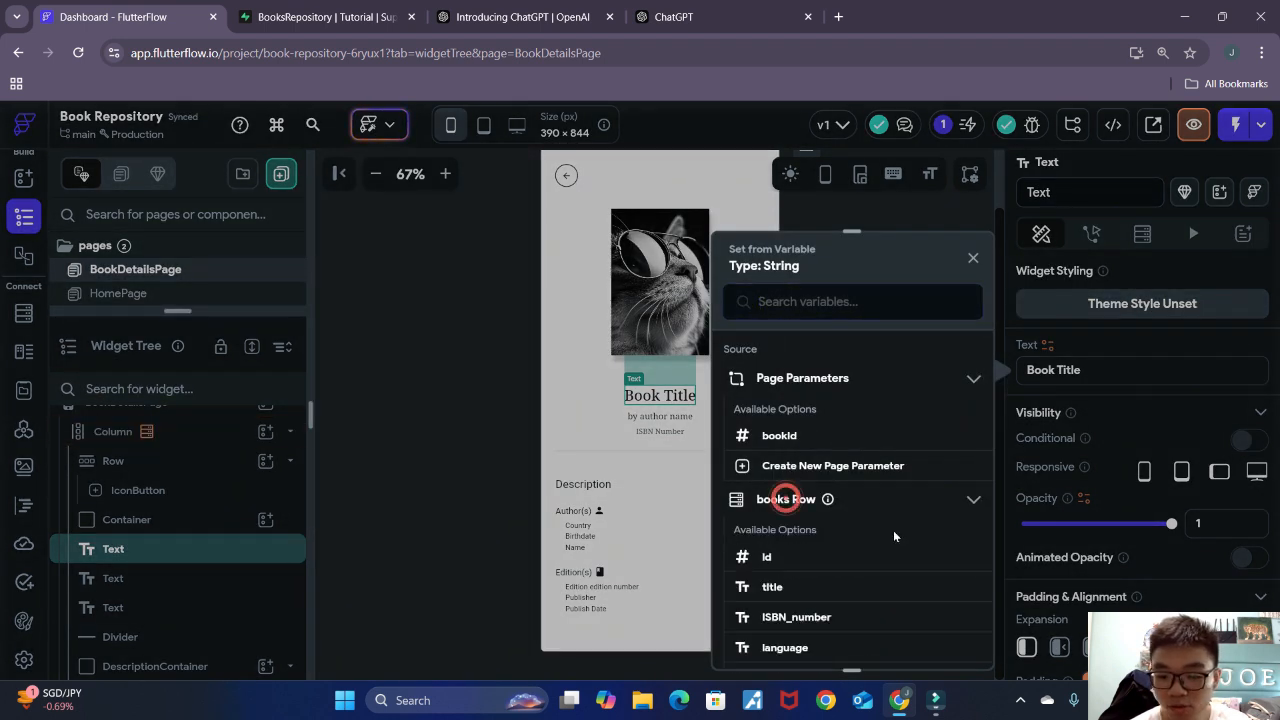
{"action": "scroll", "coordinate": [800, 490], "scroll_direction": "down", "scroll_amount": 2}
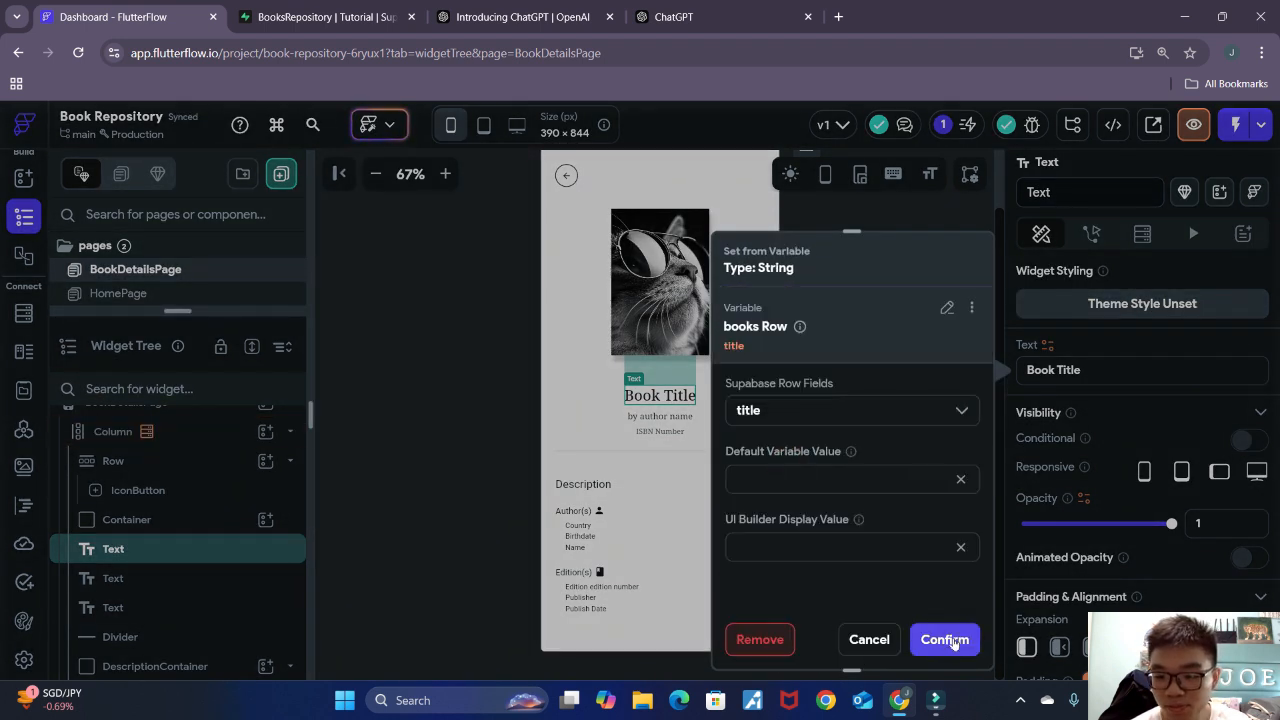
{"action": "left_click", "coordinate": [834, 467]}
{"action": "type", "text": "null"}
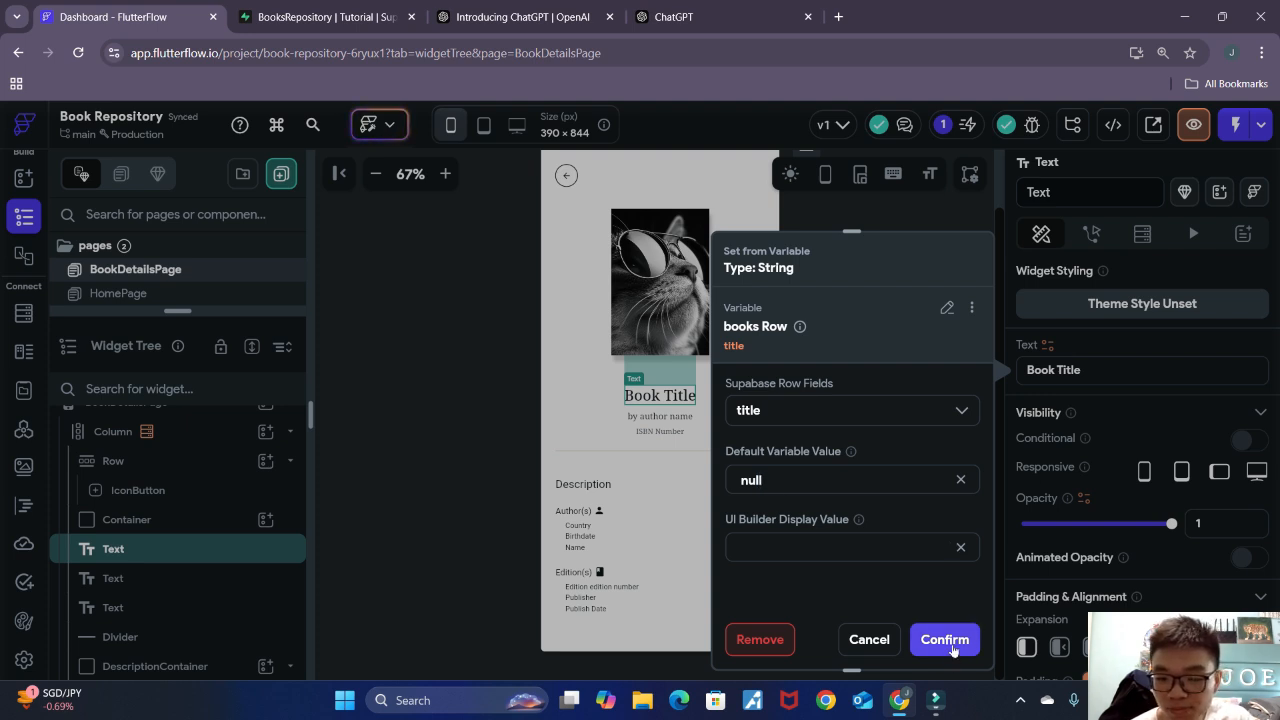
{"action": "left_click", "coordinate": [944, 639]}
{"action": "left_click", "coordinate": [846, 343]}
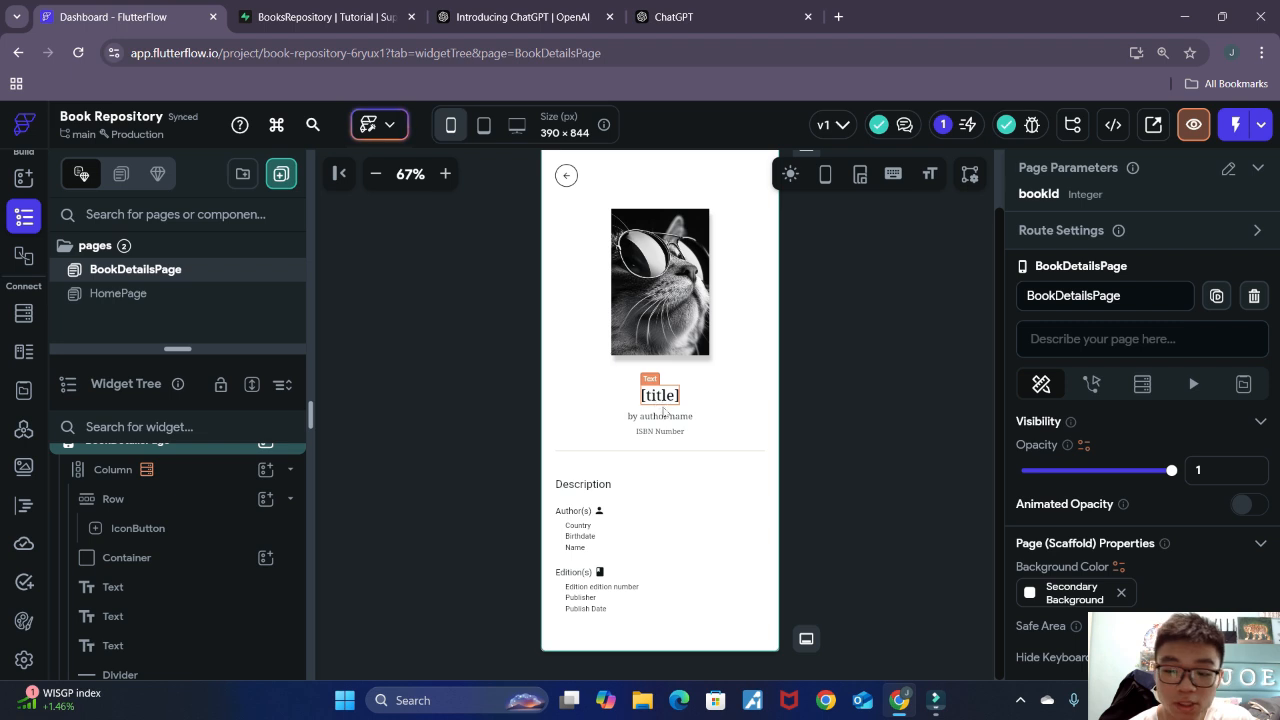
{"action": "left_click", "coordinate": [663, 417]}
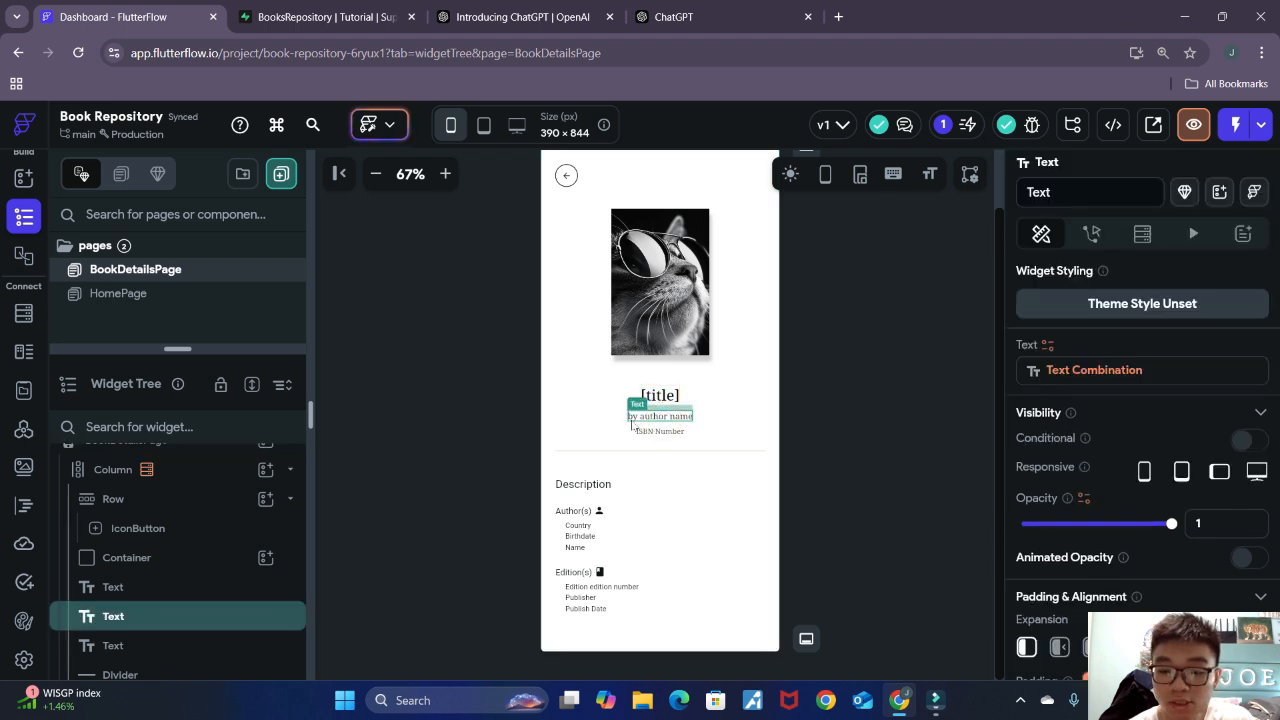
{"action": "left_click", "coordinate": [1058, 376]}
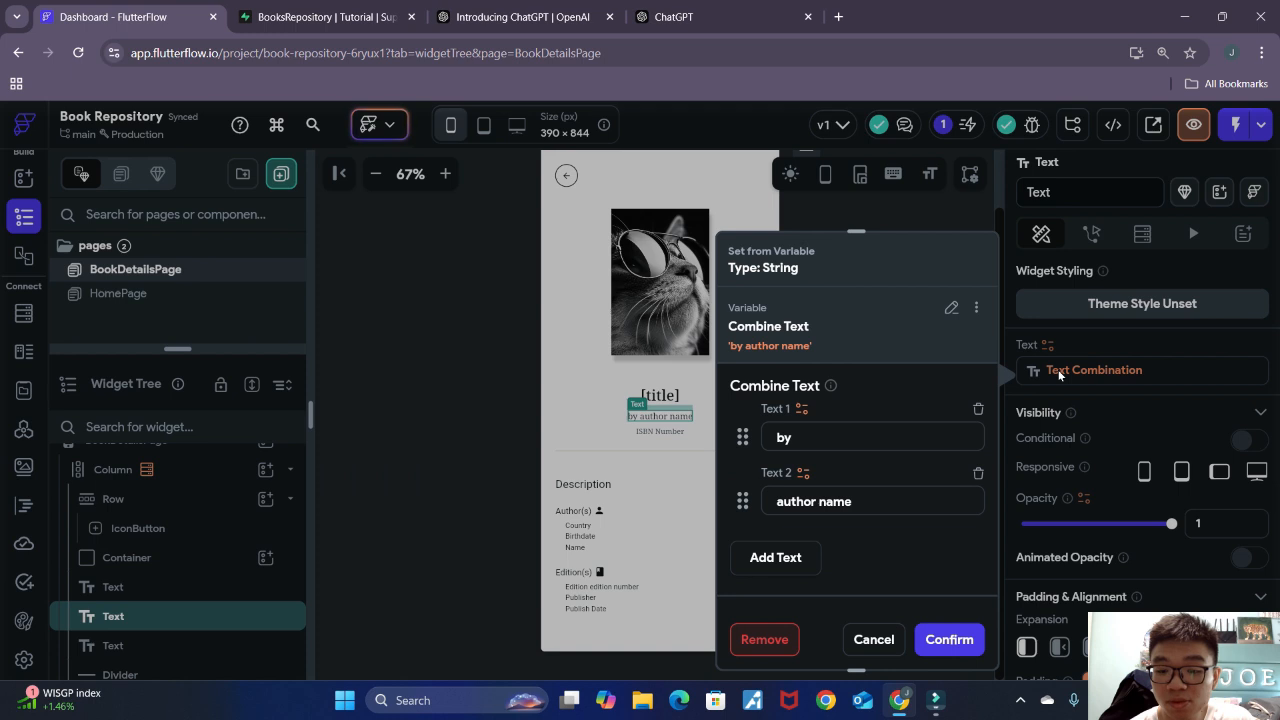
{"action": "triple_click", "coordinate": [876, 506]}
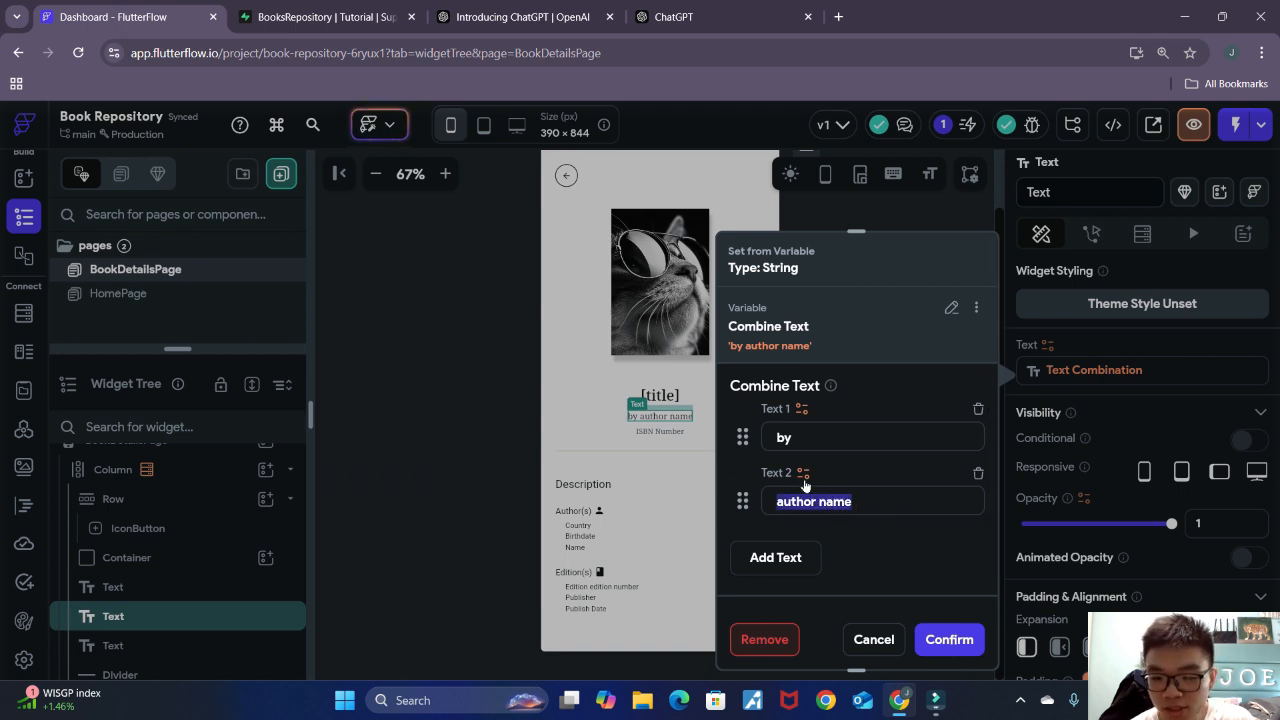
{"action": "left_click", "coordinate": [804, 476]}
{"action": "left_click", "coordinate": [676, 500]}
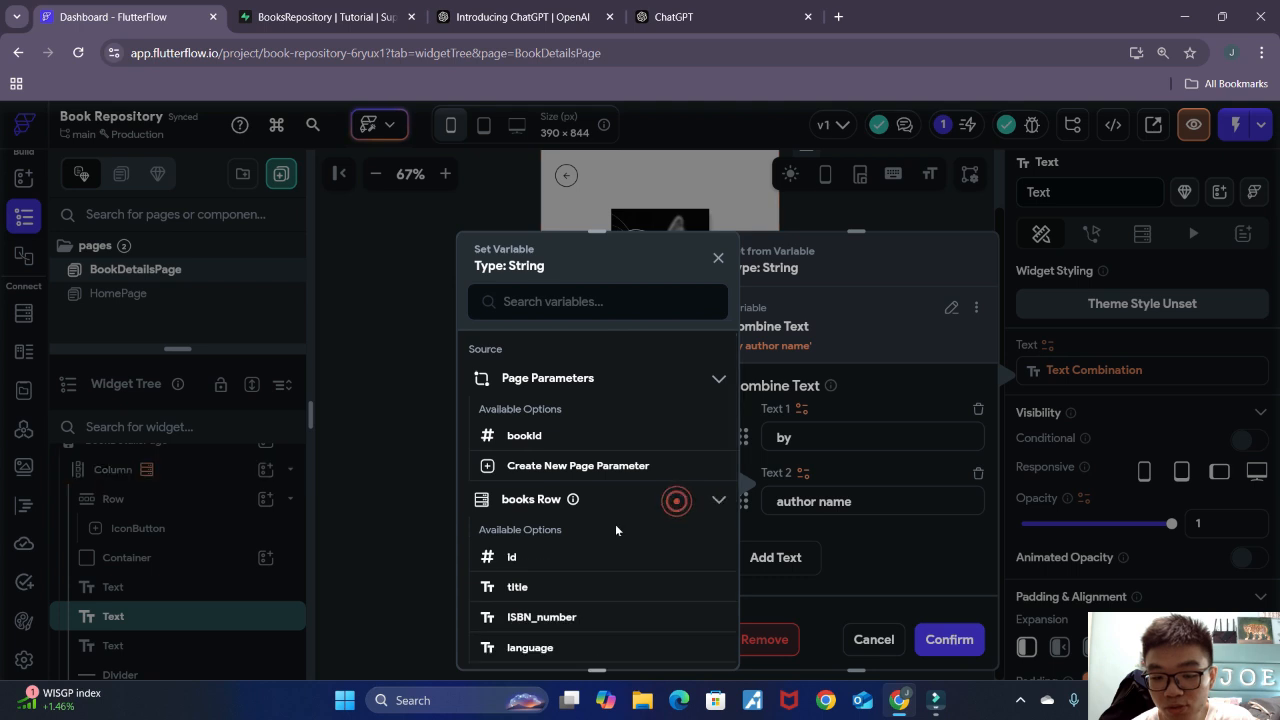
{"action": "scroll", "coordinate": [615, 530], "scroll_direction": "down", "scroll_amount": 2}
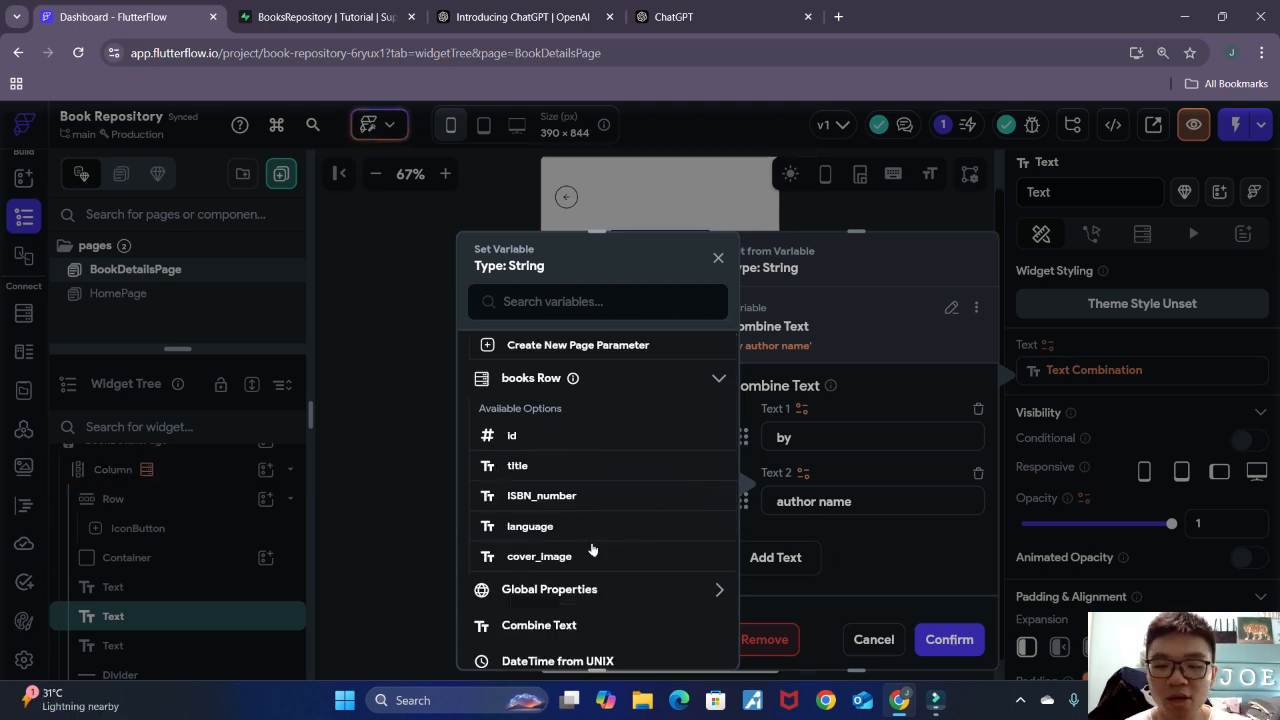
Step: Check the books and authors table columns in Supabase, and return to FlutterFlow to cancel the author name text edit
{"action": "left_click", "coordinate": [320, 16]}
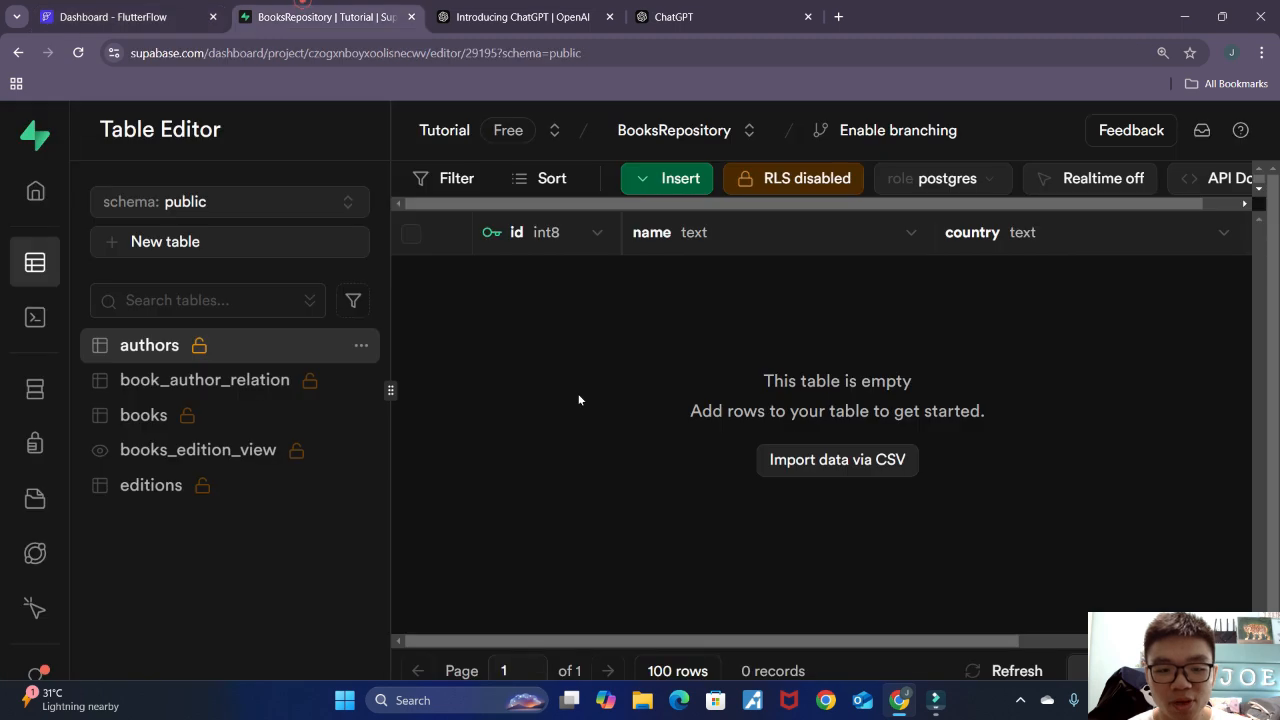
{"action": "left_click", "coordinate": [155, 420]}
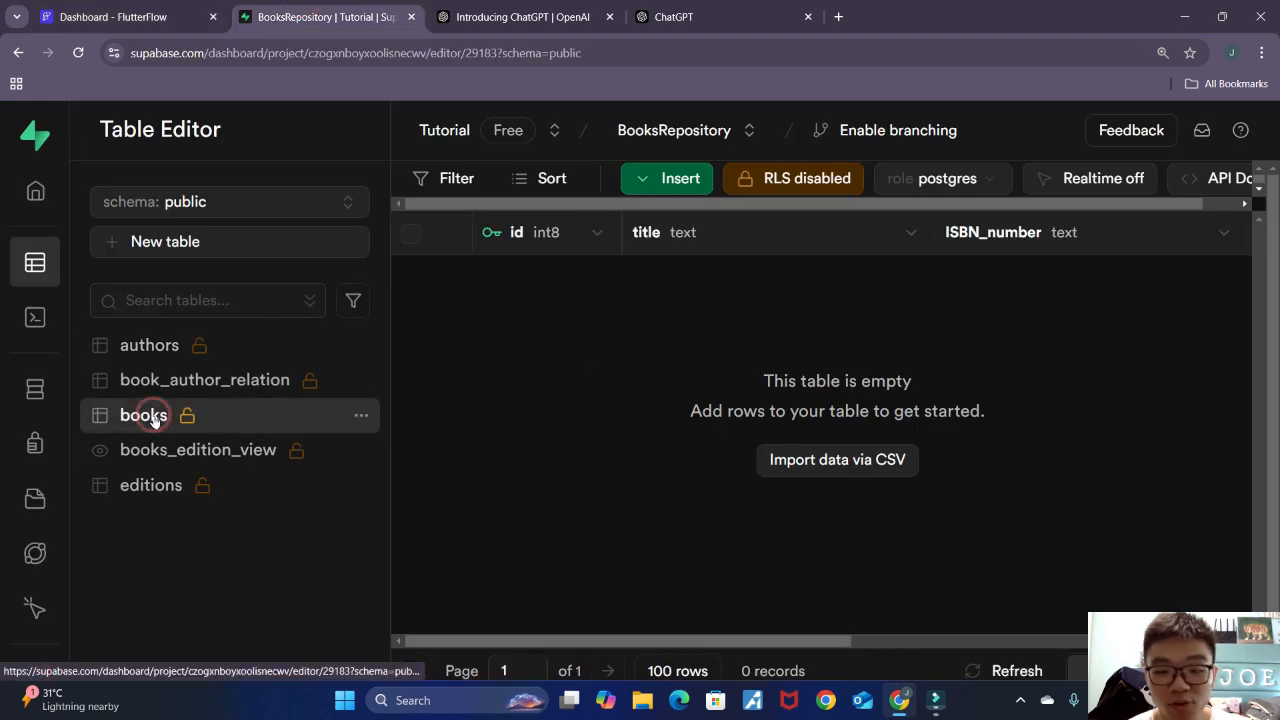
{"action": "left_click", "coordinate": [250, 358]}
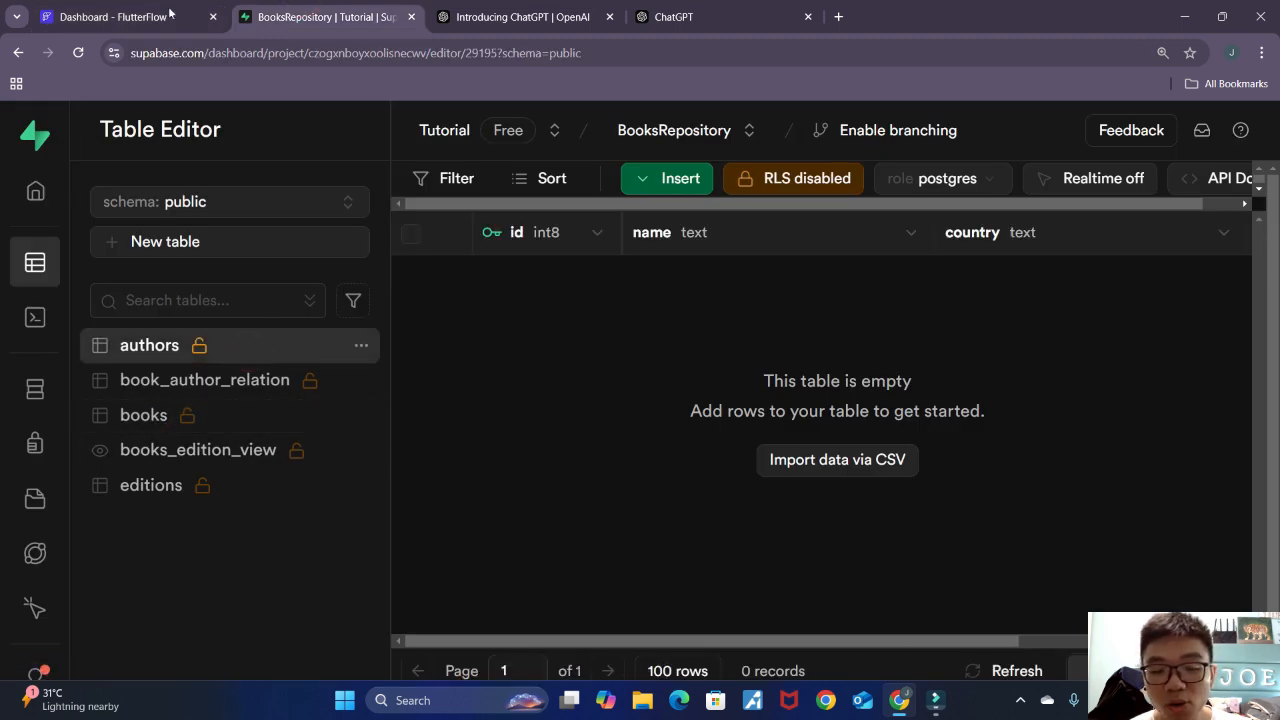
{"action": "left_click", "coordinate": [130, 14]}
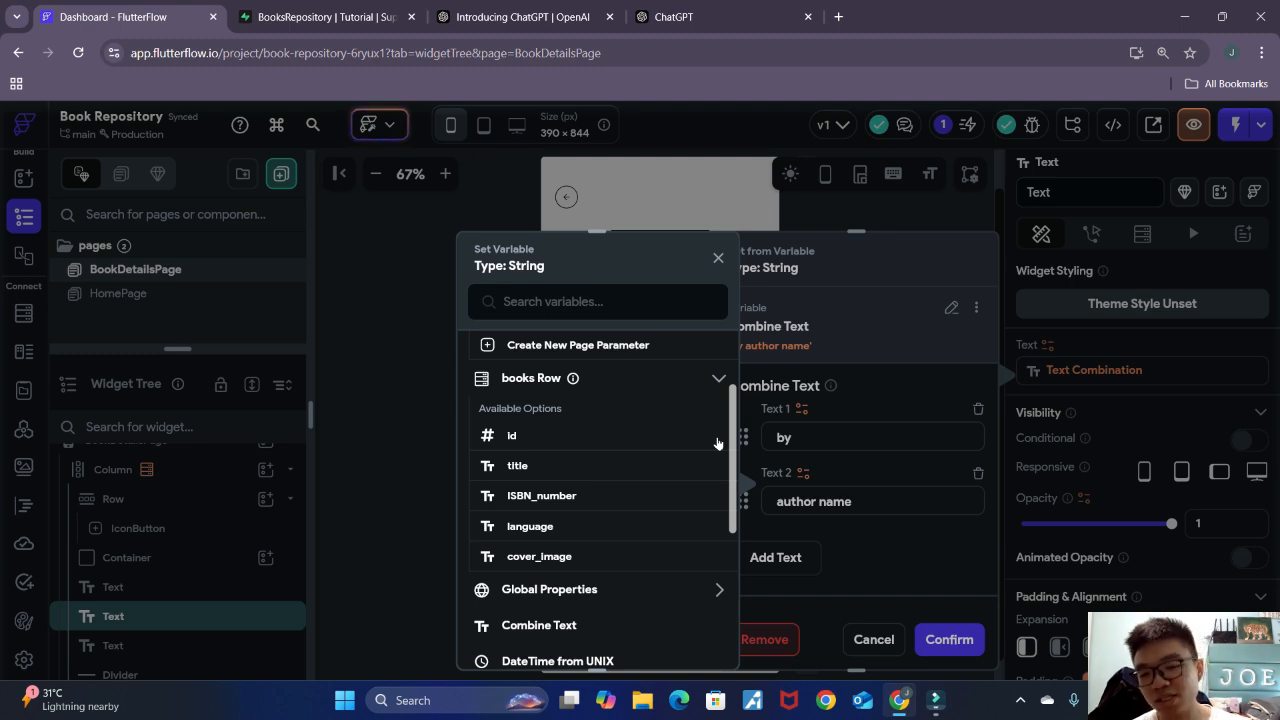
{"action": "left_click", "coordinate": [408, 366]}
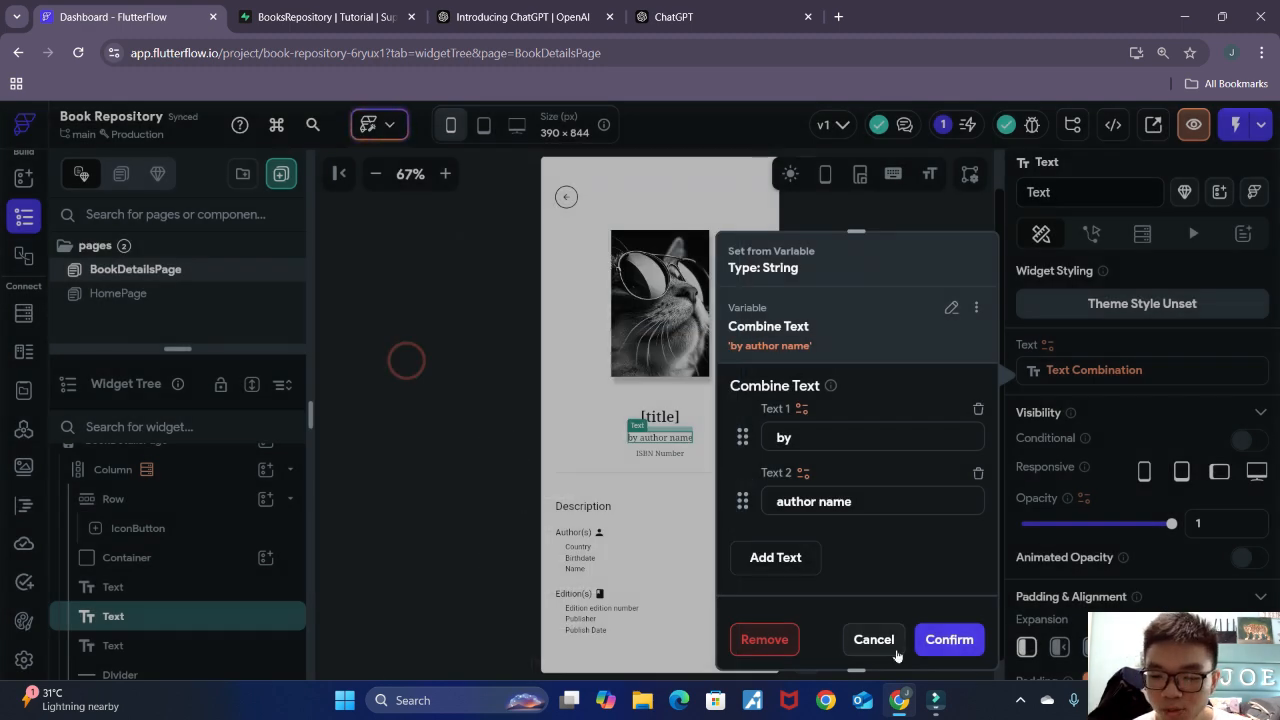
{"action": "left_click", "coordinate": [874, 639]}
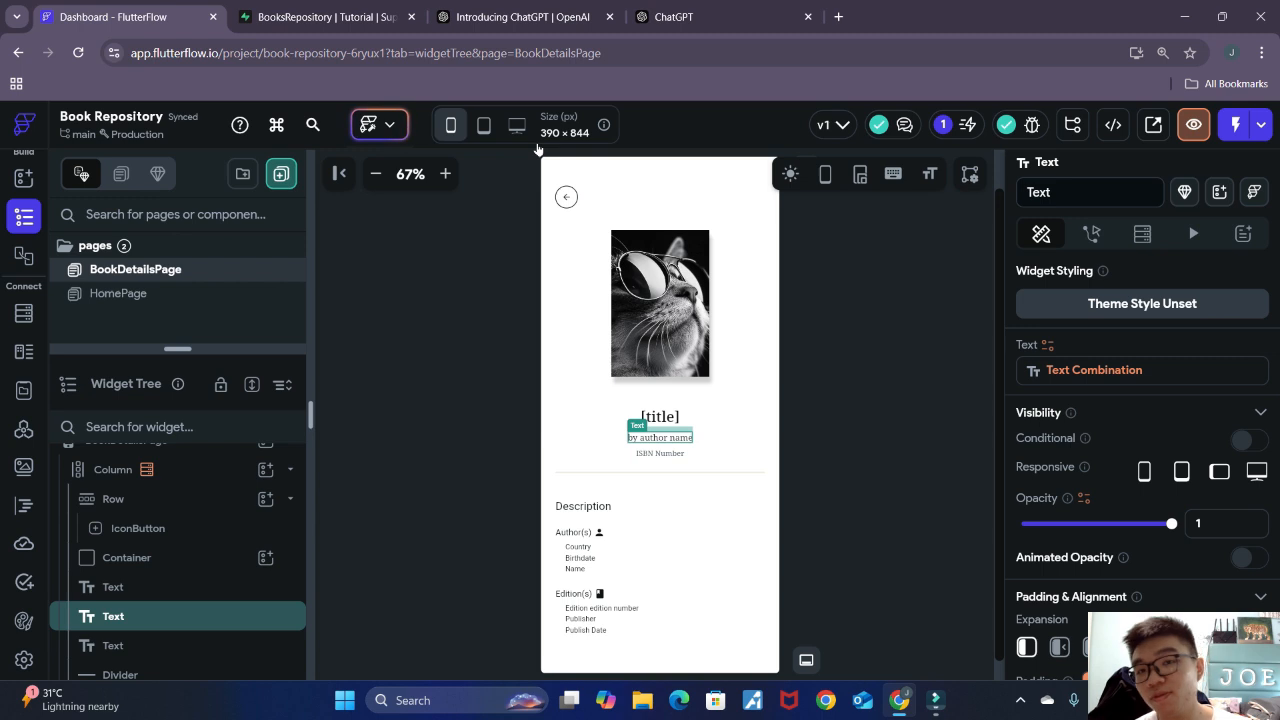
Step: Switch to Supabase and create a new blank query in the SQL Editor
{"action": "left_click", "coordinate": [318, 17]}
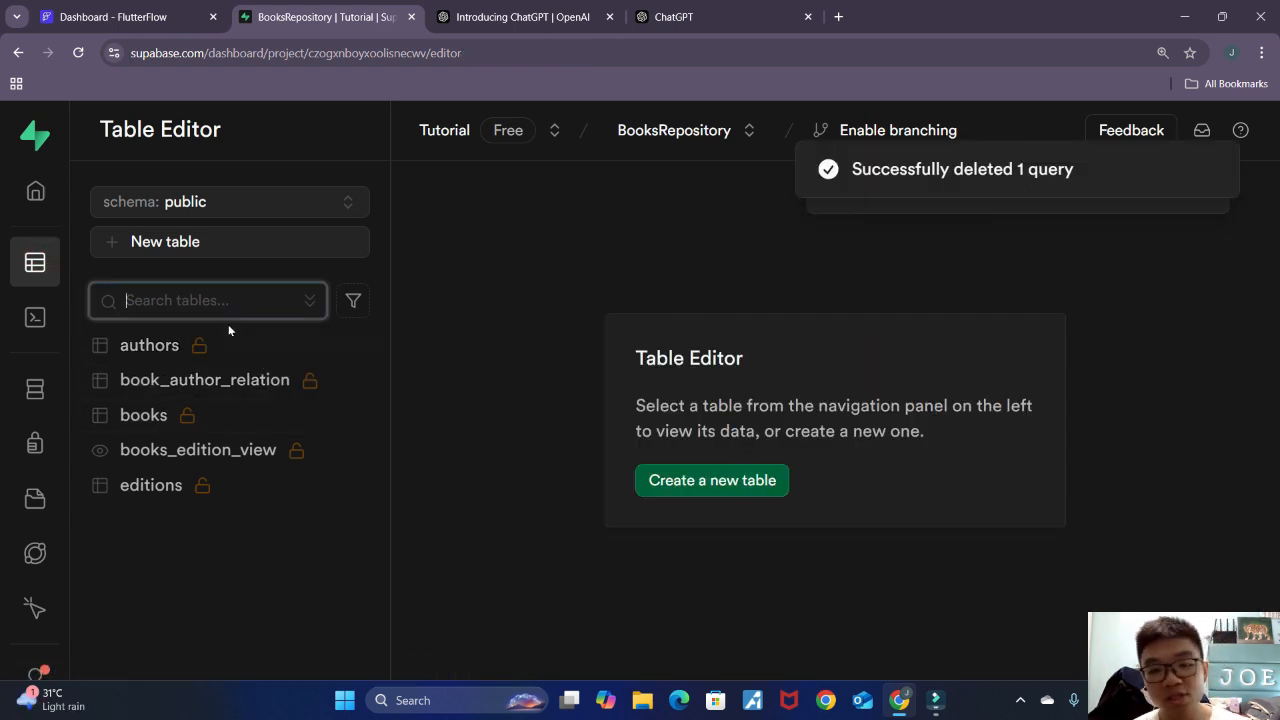
{"action": "left_click", "coordinate": [33, 318]}
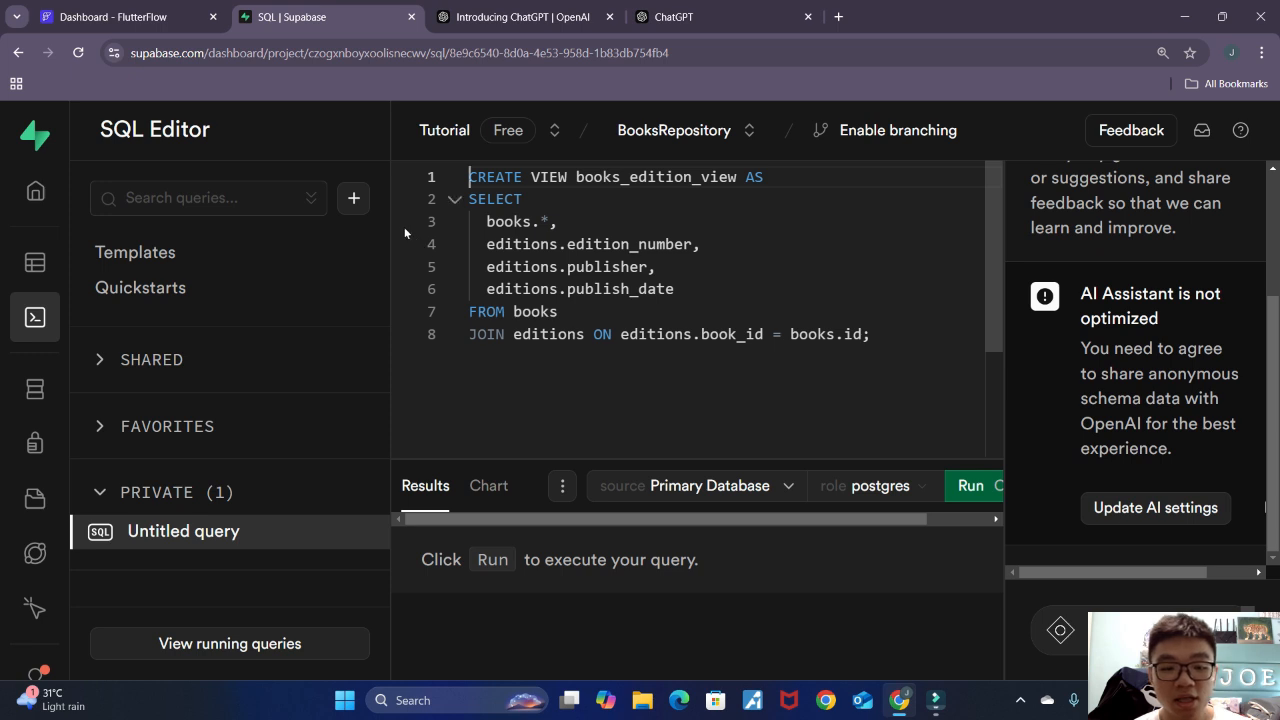
{"action": "left_click", "coordinate": [352, 199]}
{"action": "left_click", "coordinate": [314, 243]}
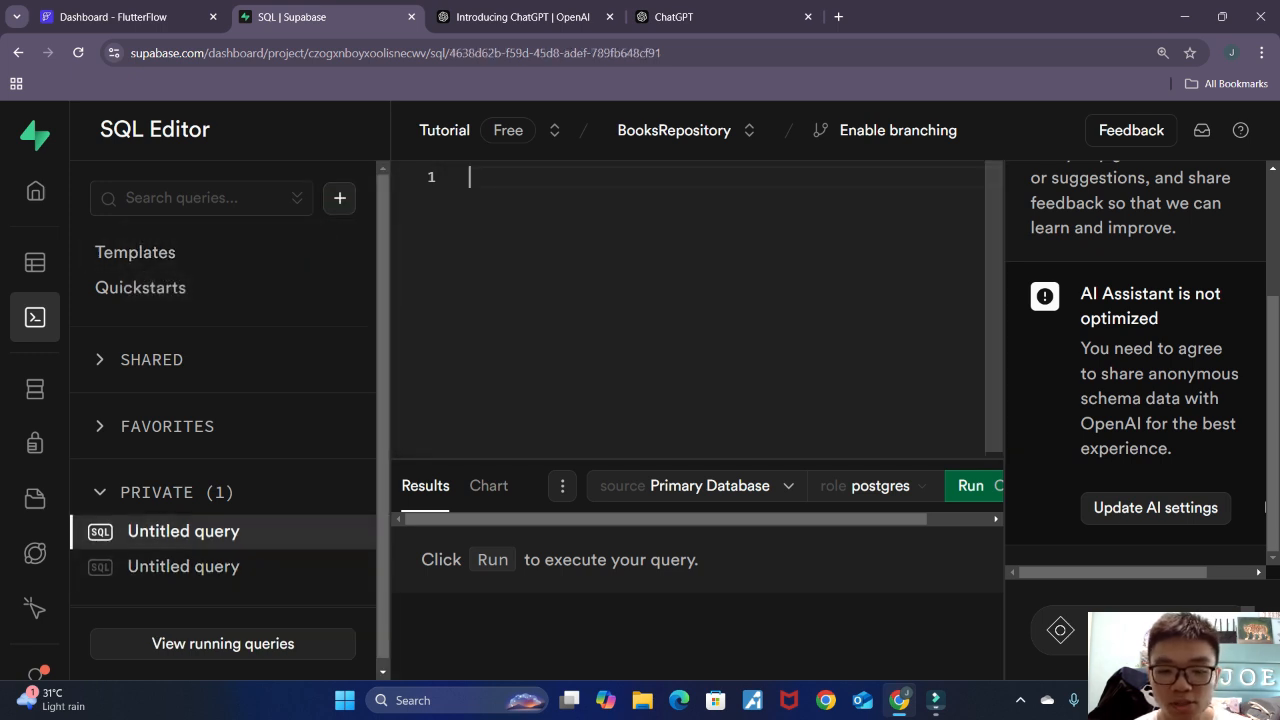
Step: Write the opening line of the query as CREATE VIEW book_authors_view AS
{"action": "type", "text": "CREATE "}
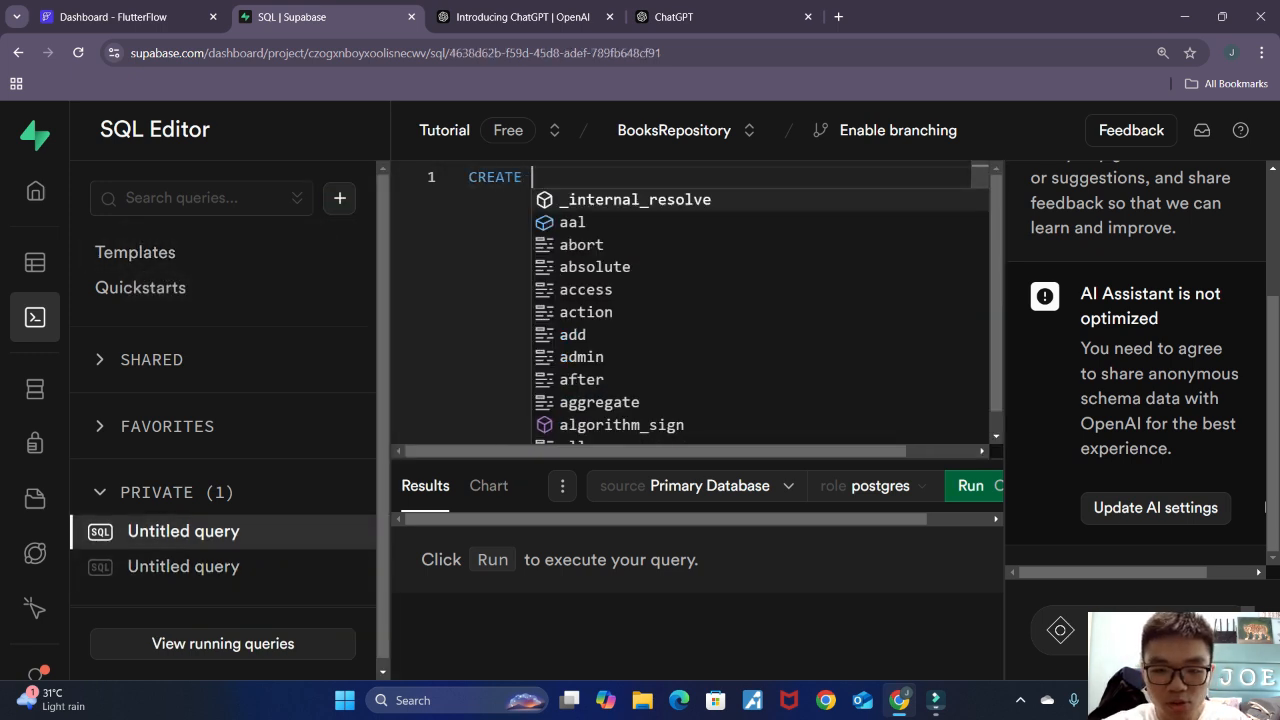
{"action": "type", "text": "VIEW "}
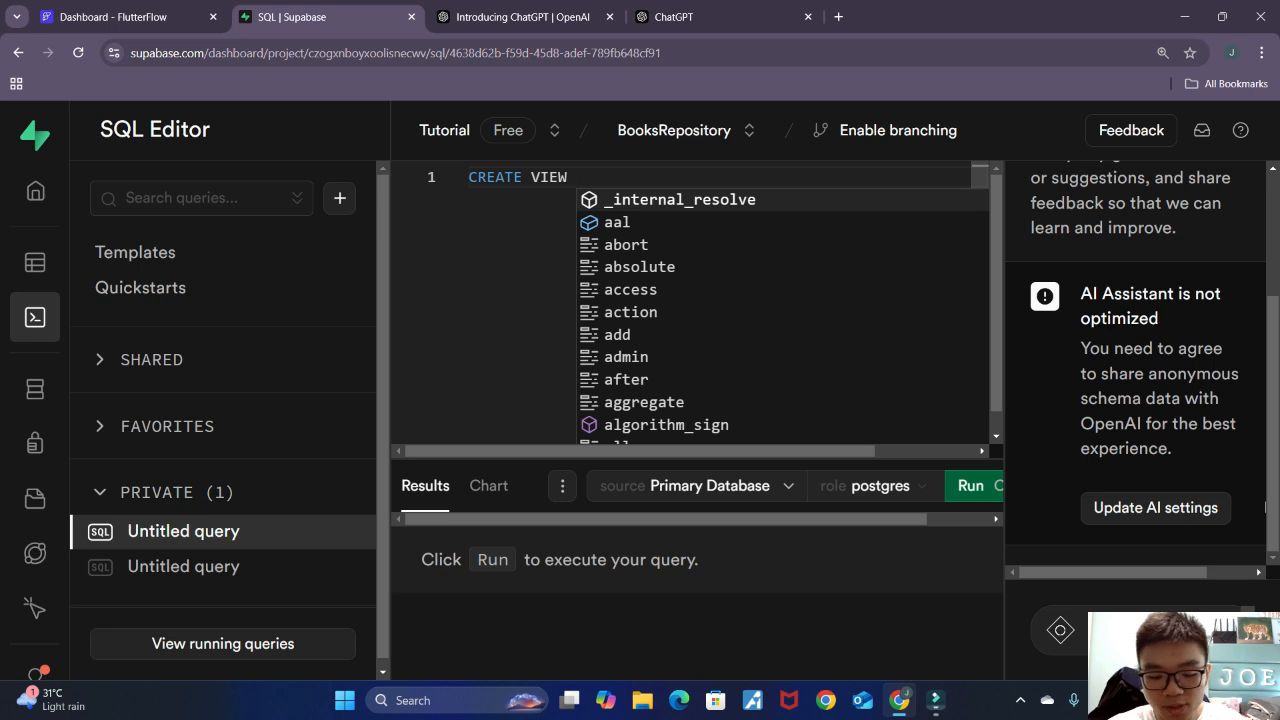
{"action": "type", "text": "boo"}
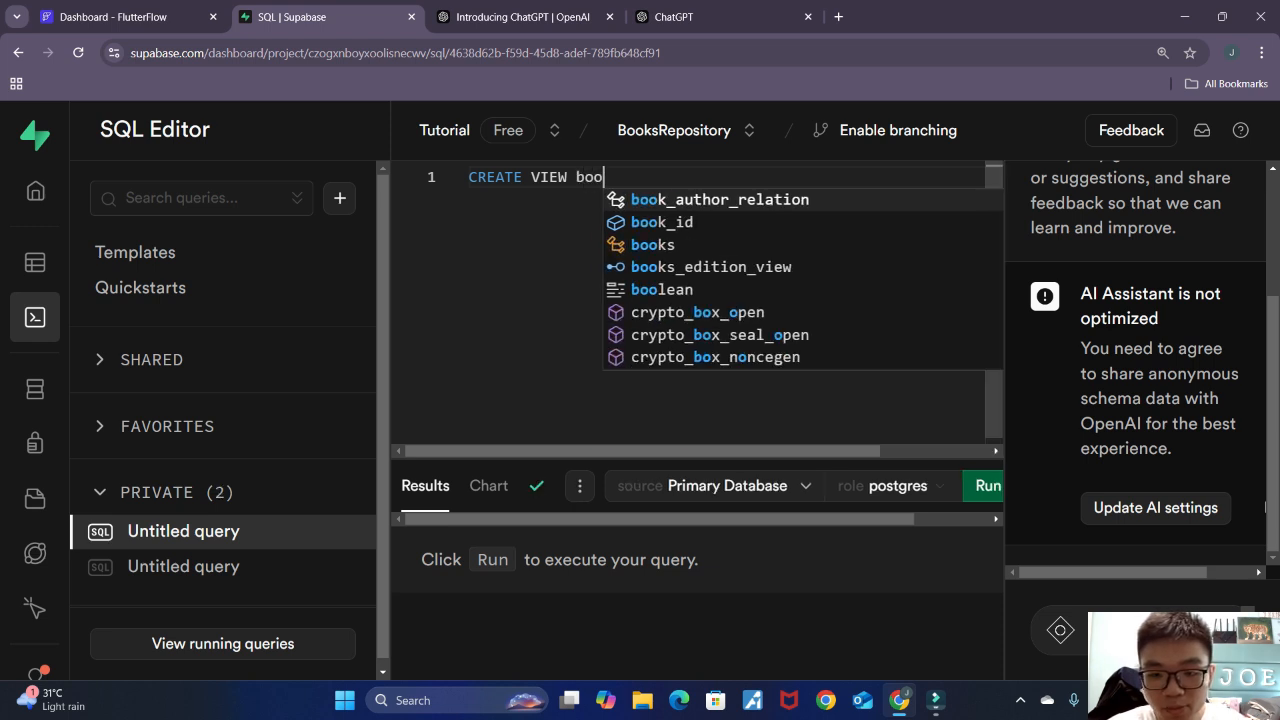
{"action": "type", "text": "k_authors"}
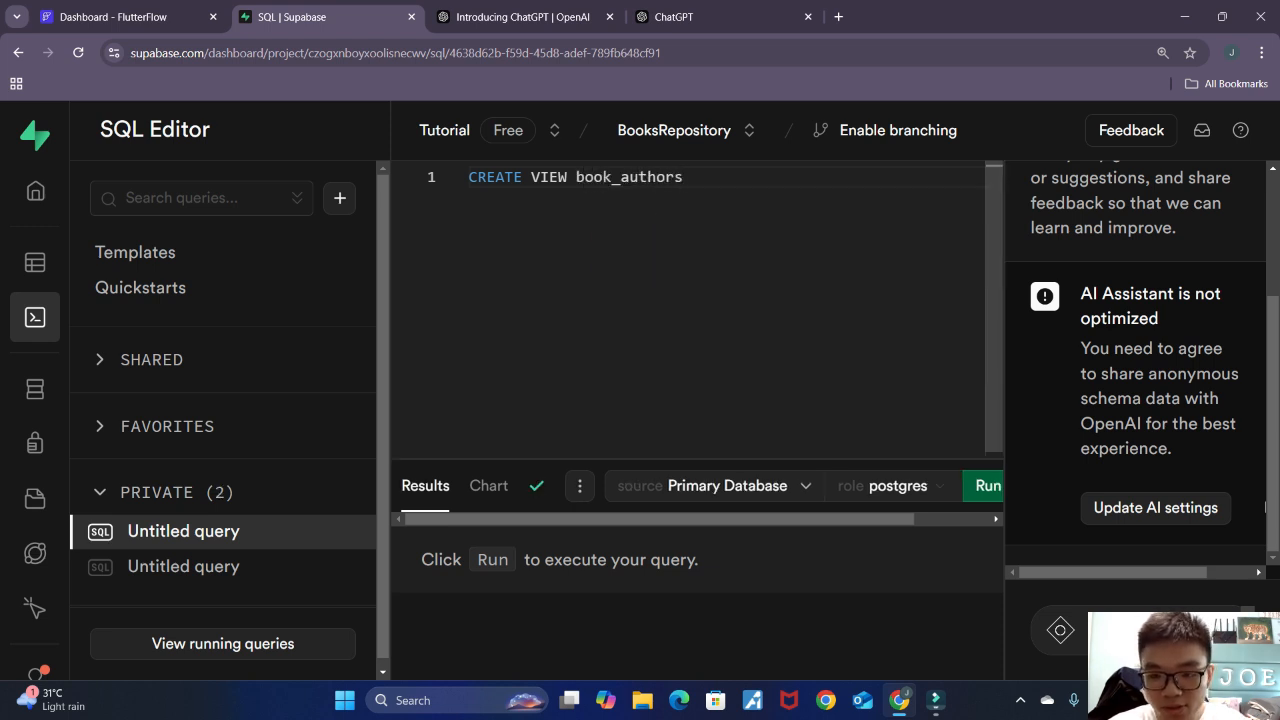
{"action": "type", "text": "_view"}
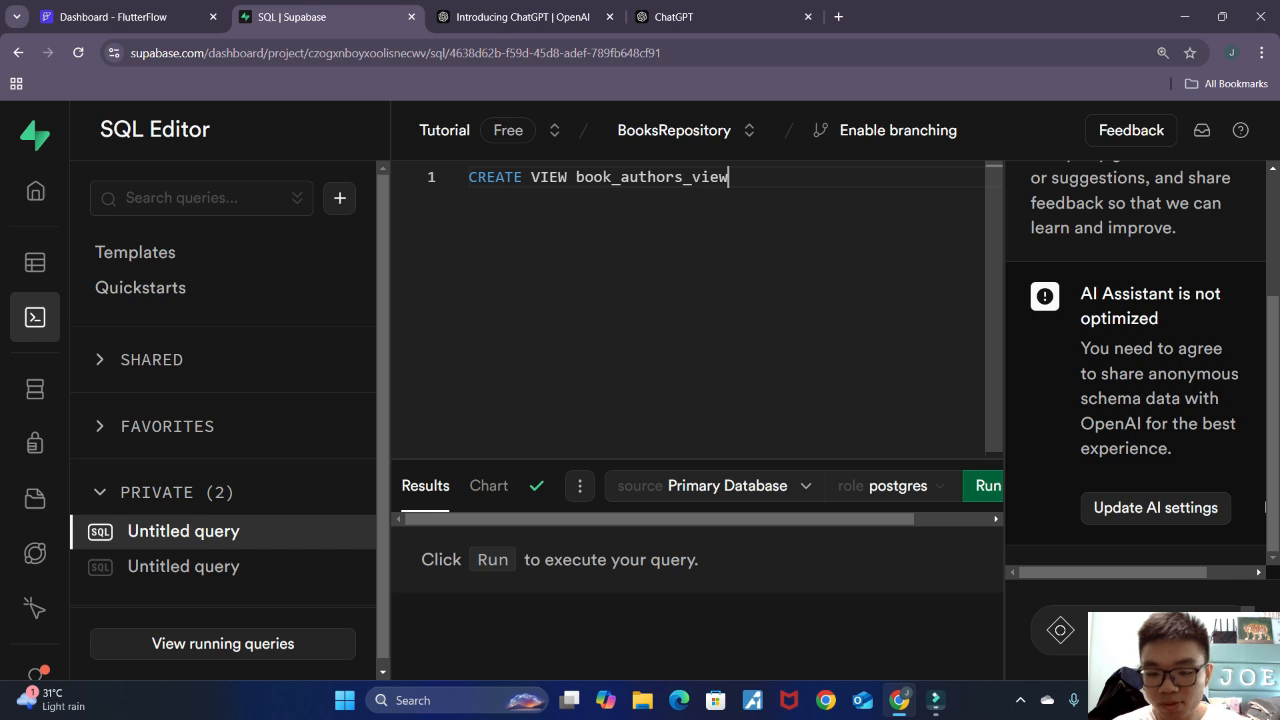
{"action": "type", "text": " AS"}
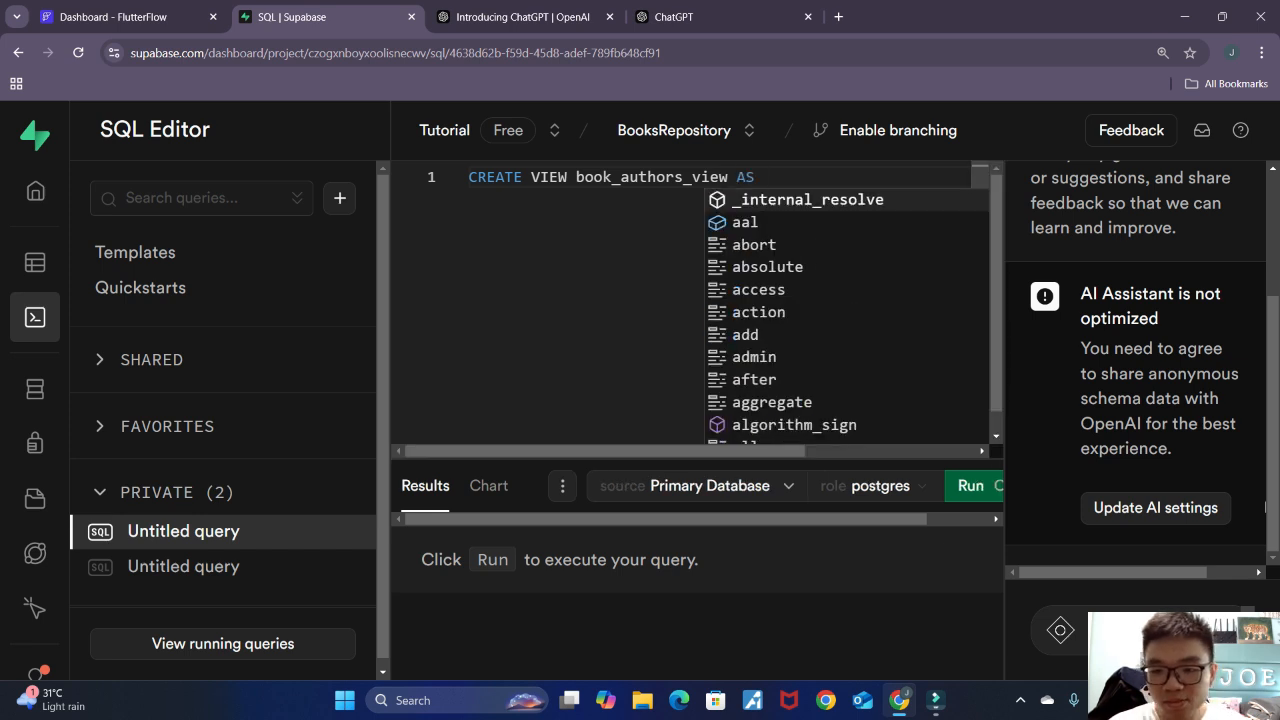
{"action": "key", "text": "Escape"}
{"action": "key", "text": "Return"}
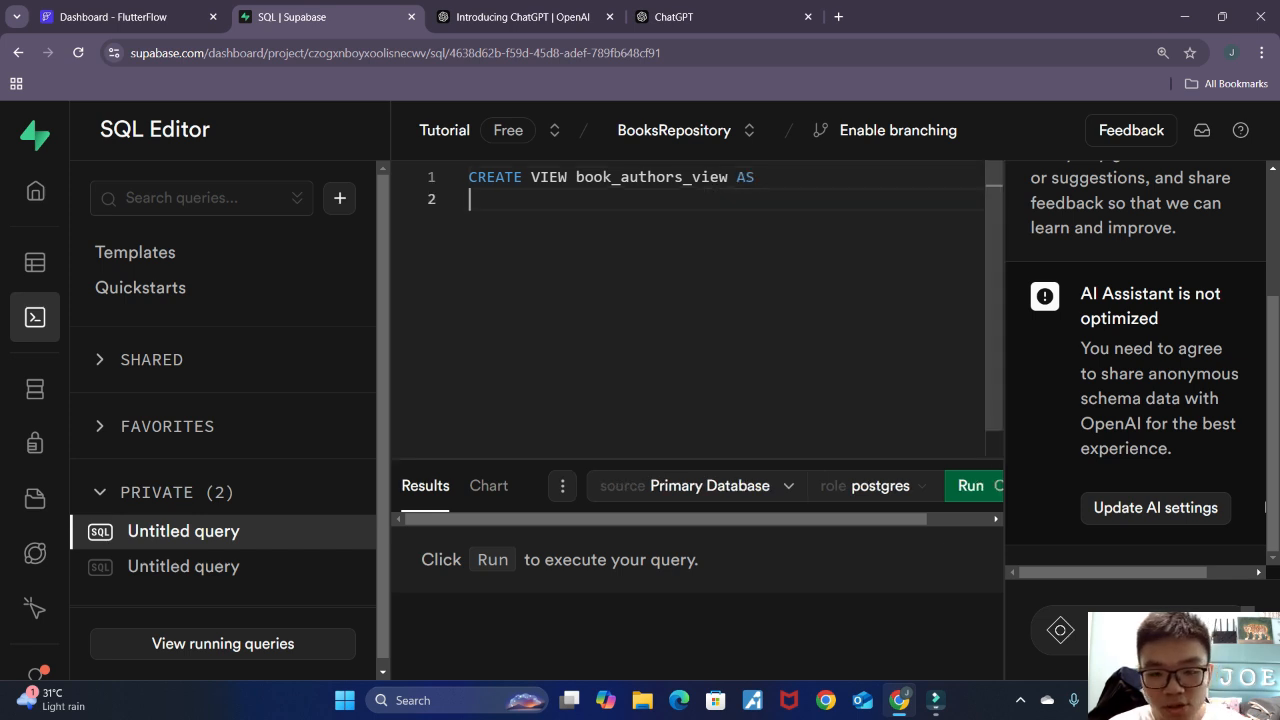
Step: Add an indented SELECT line below the CREATE VIEW line, without any autocompleted text after it
{"action": "key", "text": "Tab"}
{"action": "type", "text": "SELECT _internal_resolve"}
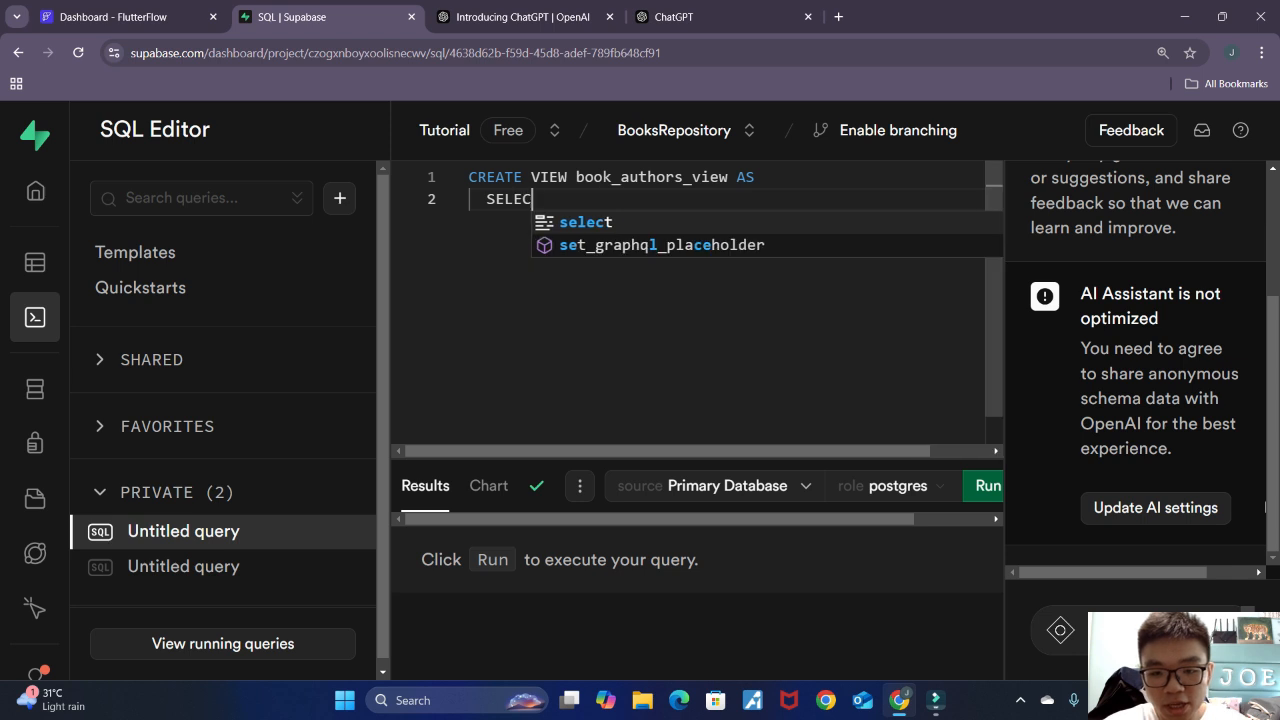
{"action": "key", "text": "BackSpace"}
{"action": "key", "text": "BackSpace"}
{"action": "key", "text": "BackSpace"}
{"action": "key", "text": "BackSpace"}
{"action": "key", "text": "BackSpace"}
{"action": "key", "text": "BackSpace"}
{"action": "key", "text": "BackSpace"}
{"action": "key", "text": "BackSpace"}
{"action": "key", "text": "BackSpace"}
{"action": "key", "text": "BackSpace"}
{"action": "key", "text": "BackSpace"}
{"action": "key", "text": "BackSpace"}
{"action": "key", "text": "BackSpace"}
{"action": "key", "text": "BackSpace"}
{"action": "key", "text": "BackSpace"}
{"action": "key", "text": "BackSpace"}
{"action": "key", "text": "BackSpace"}
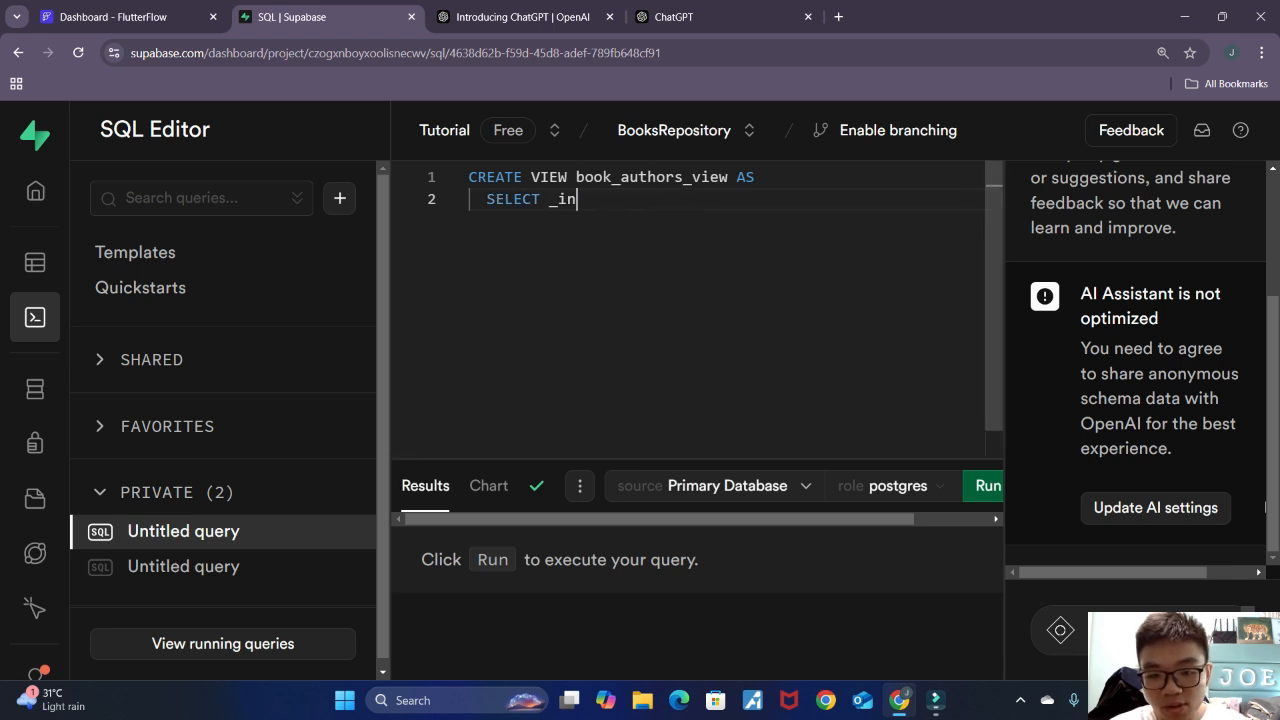
{"action": "key", "text": "Return"}
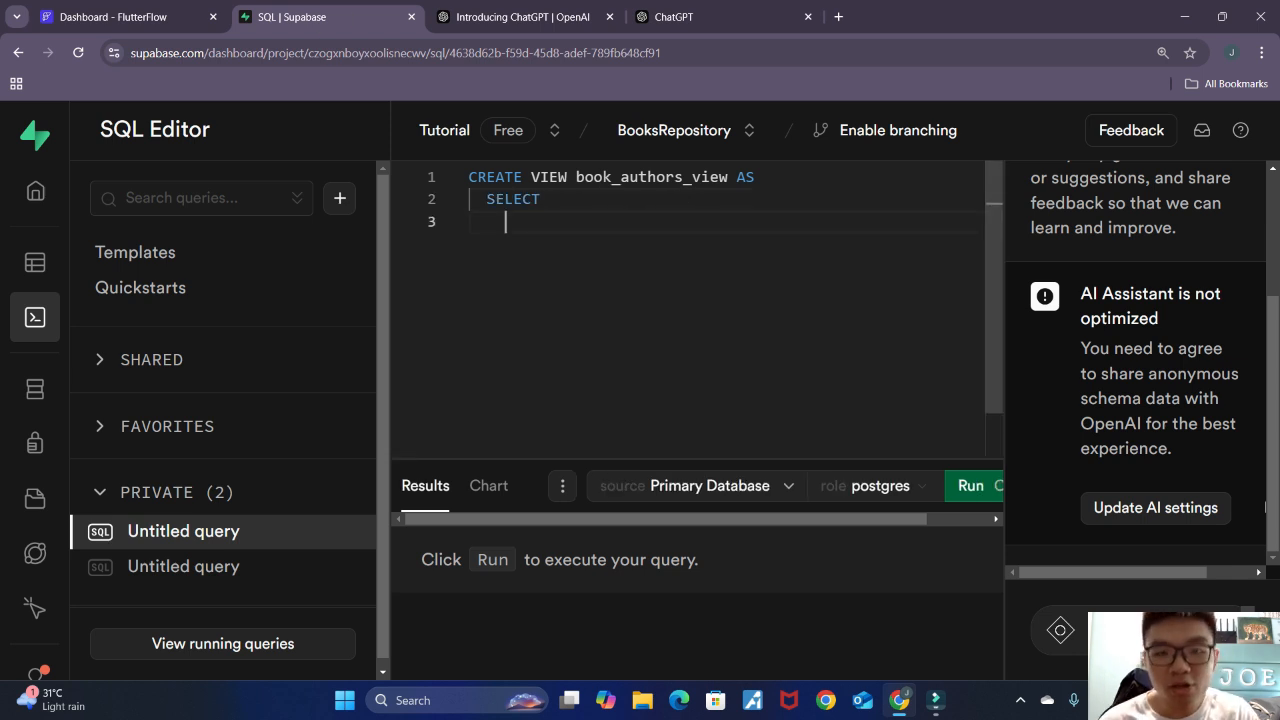
Step: Enter books.*, on its own line as the first item of the view's SELECT list
{"action": "type", "text": "books"}
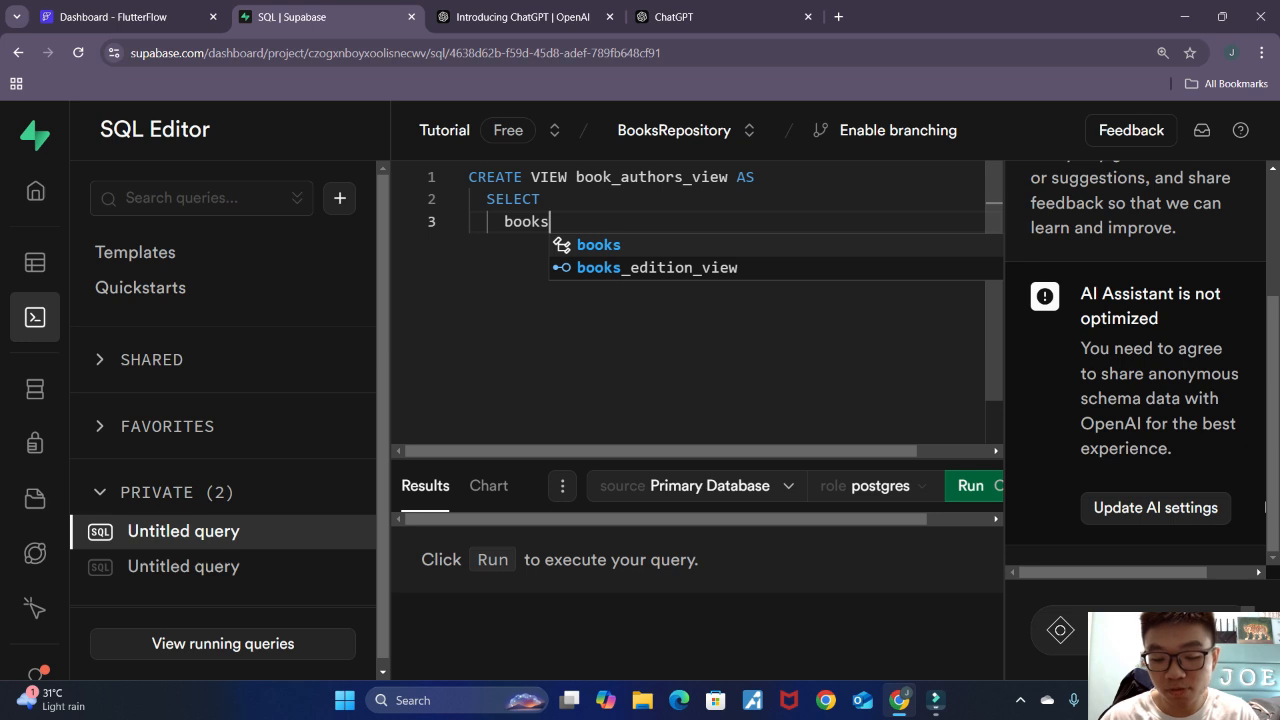
{"action": "type", "text": "."}
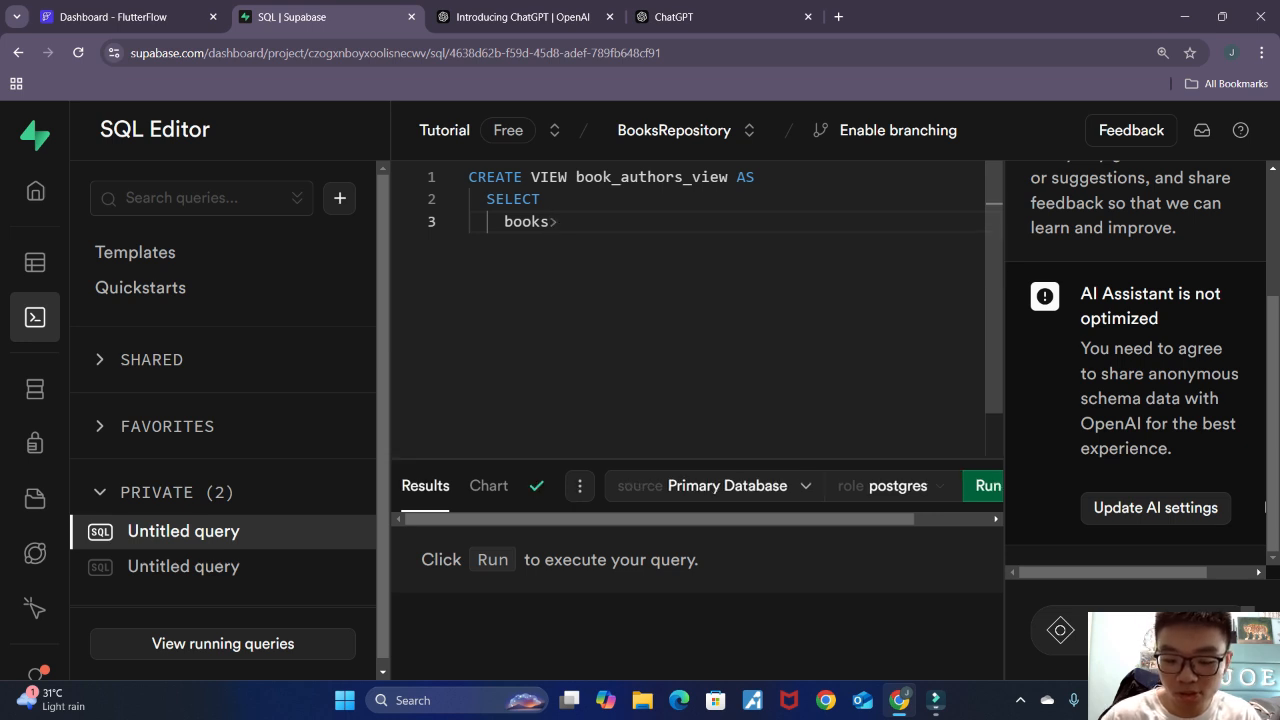
{"action": "type", "text": "*,"}
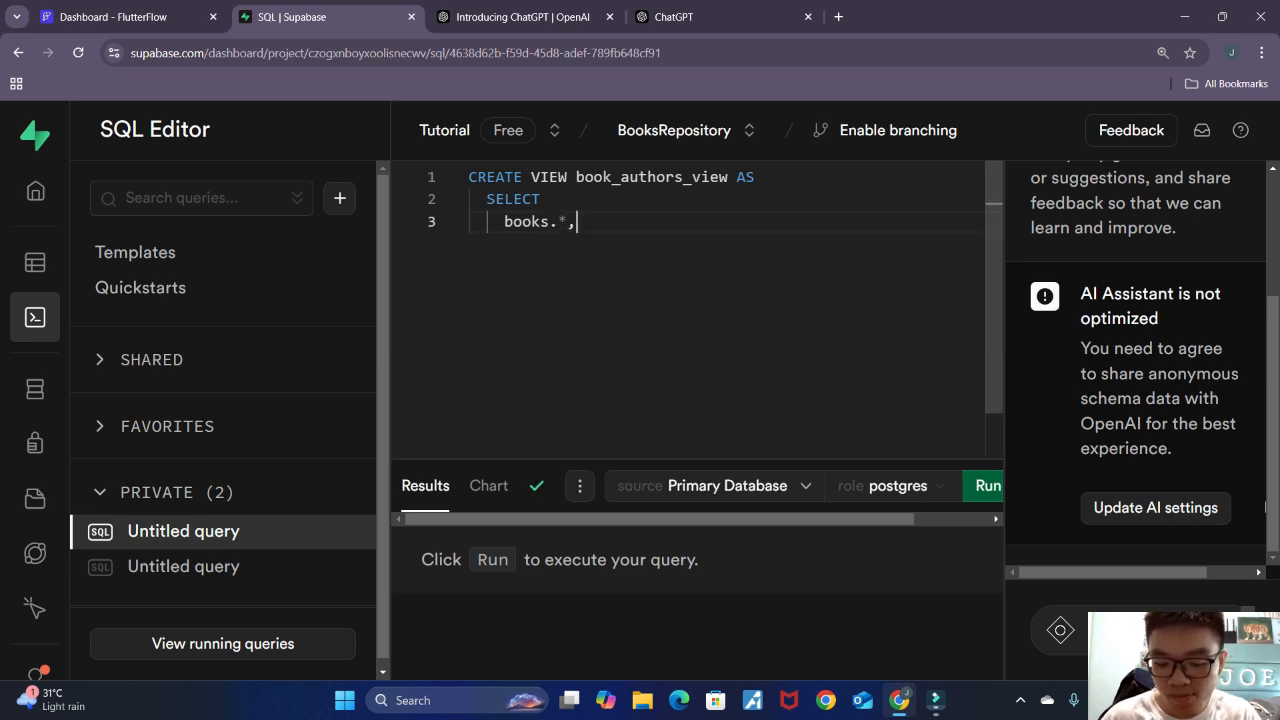
{"action": "key", "text": "Return"}
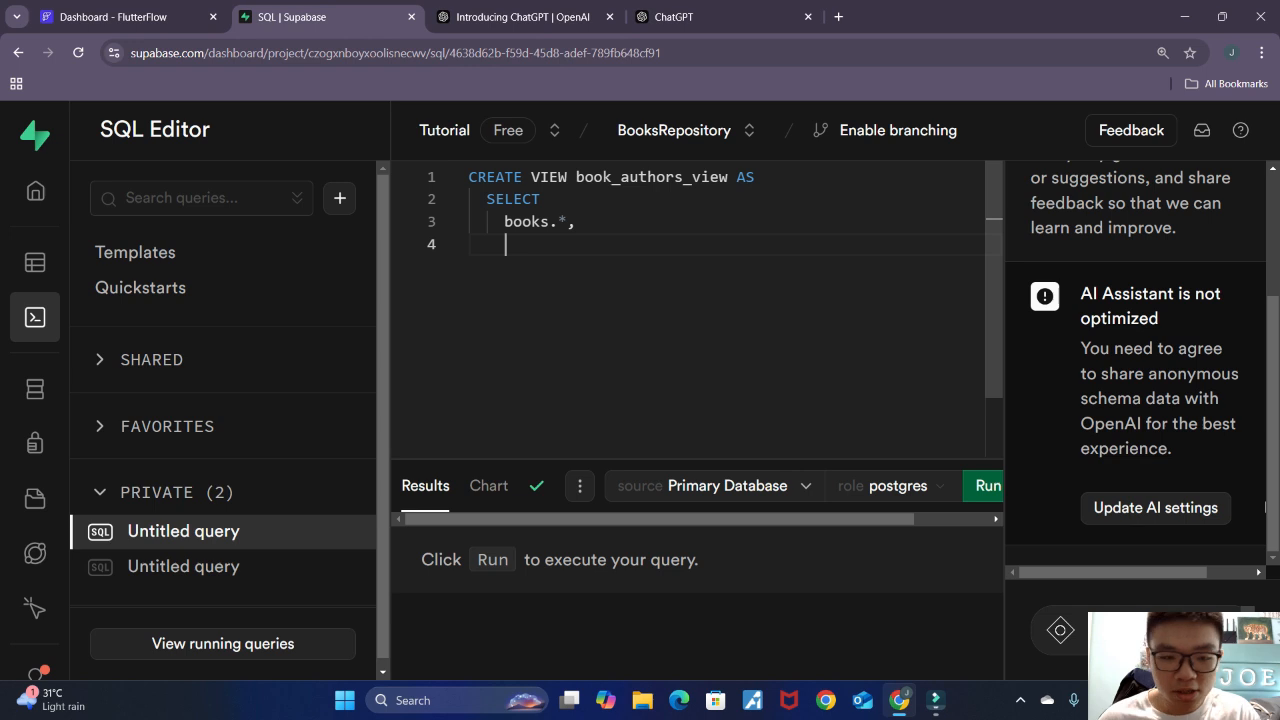
Step: Check the authors table's columns, and add authors.name, on its own line after books.*, in the view query
{"action": "left_click", "coordinate": [35, 262]}
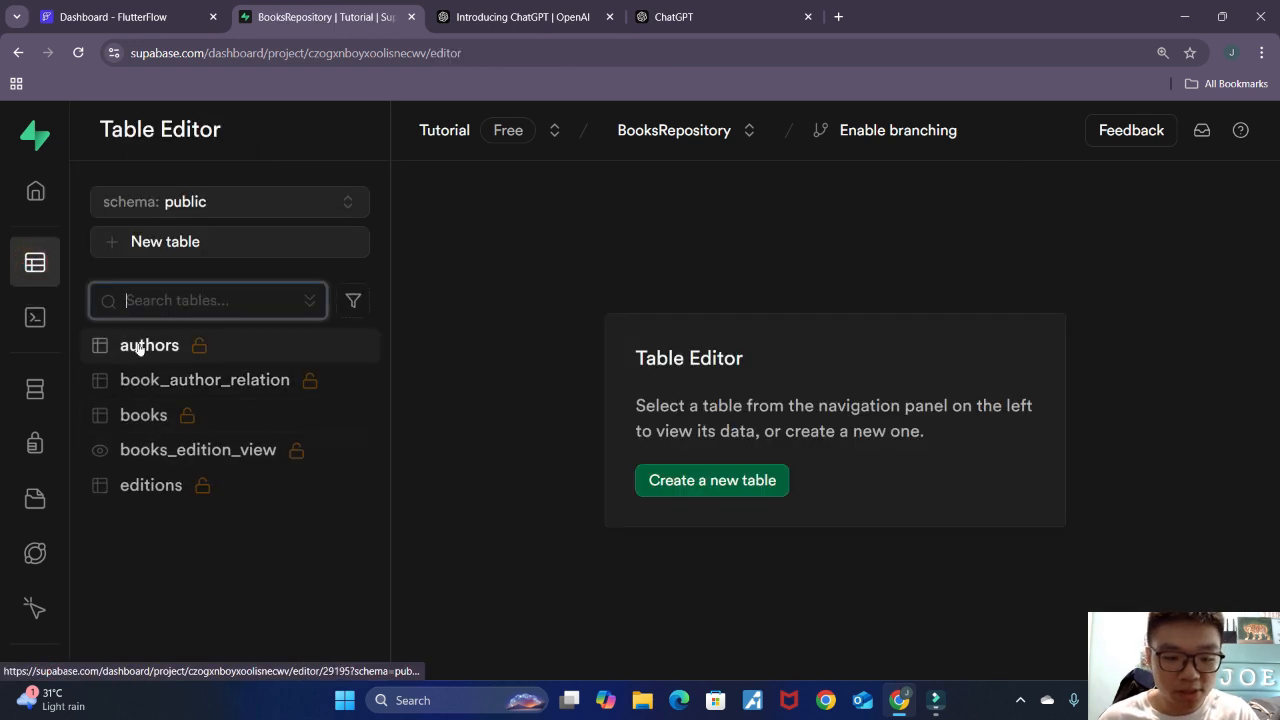
{"action": "left_click", "coordinate": [140, 347]}
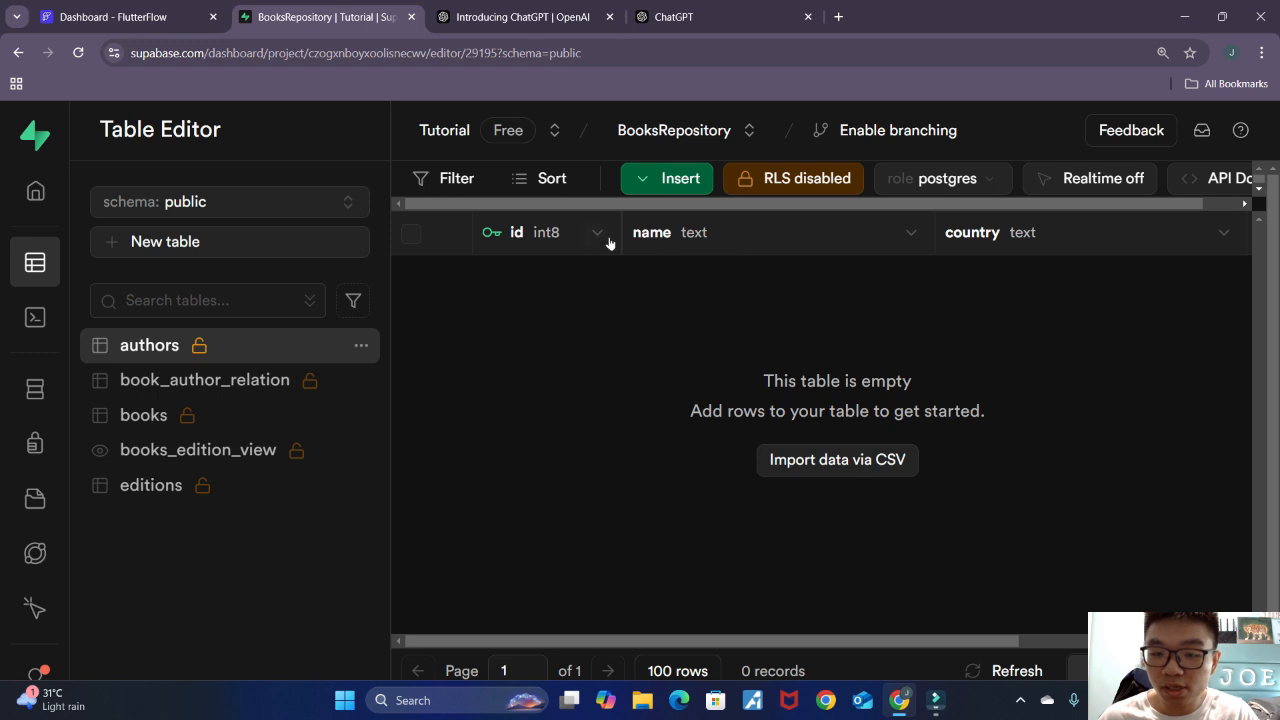
{"action": "mouse_move", "coordinate": [68, 401]}
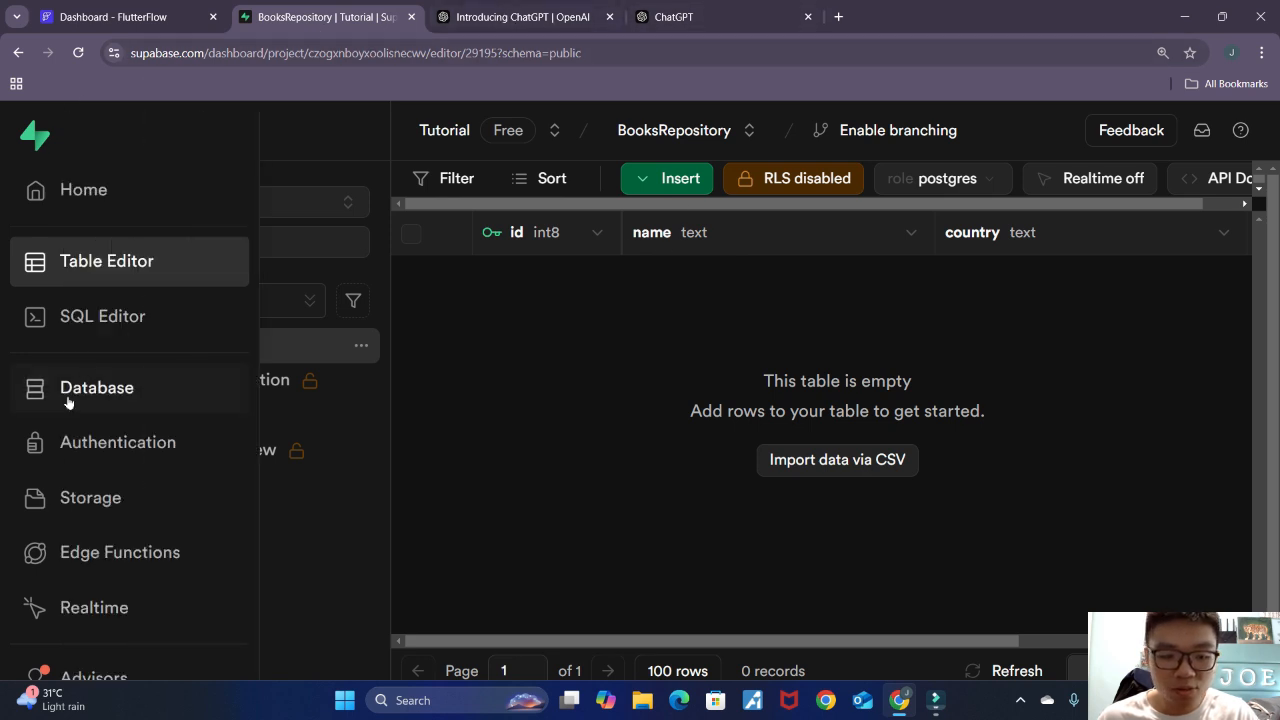
{"action": "left_click", "coordinate": [88, 318]}
{"action": "left_click", "coordinate": [615, 229]}
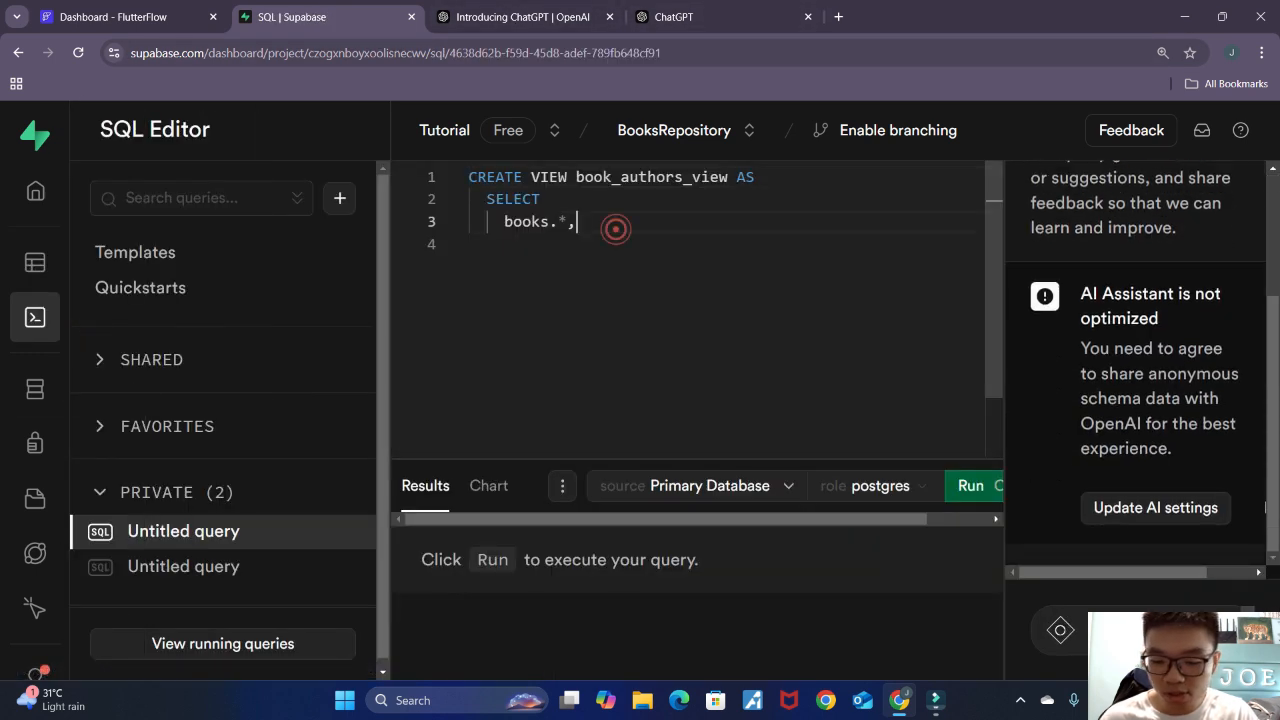
{"action": "key", "text": "Return"}
{"action": "type", "text": "authors."}
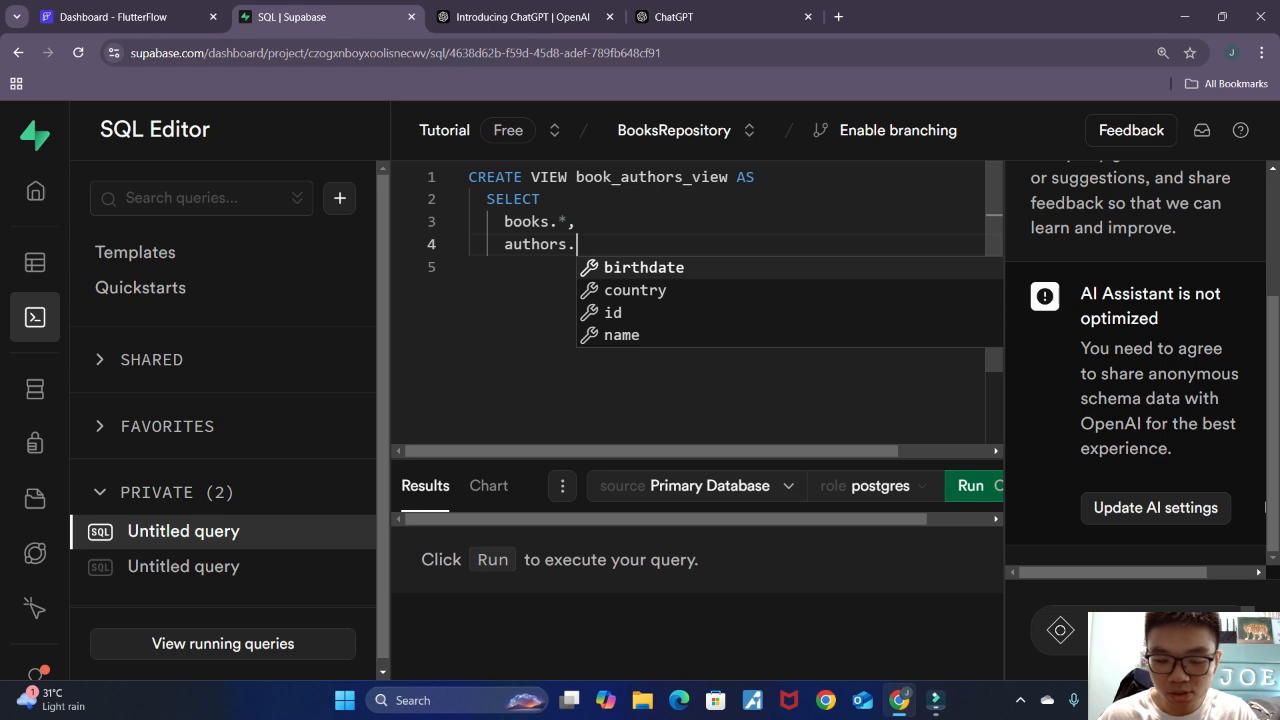
{"action": "type", "text": "name,"}
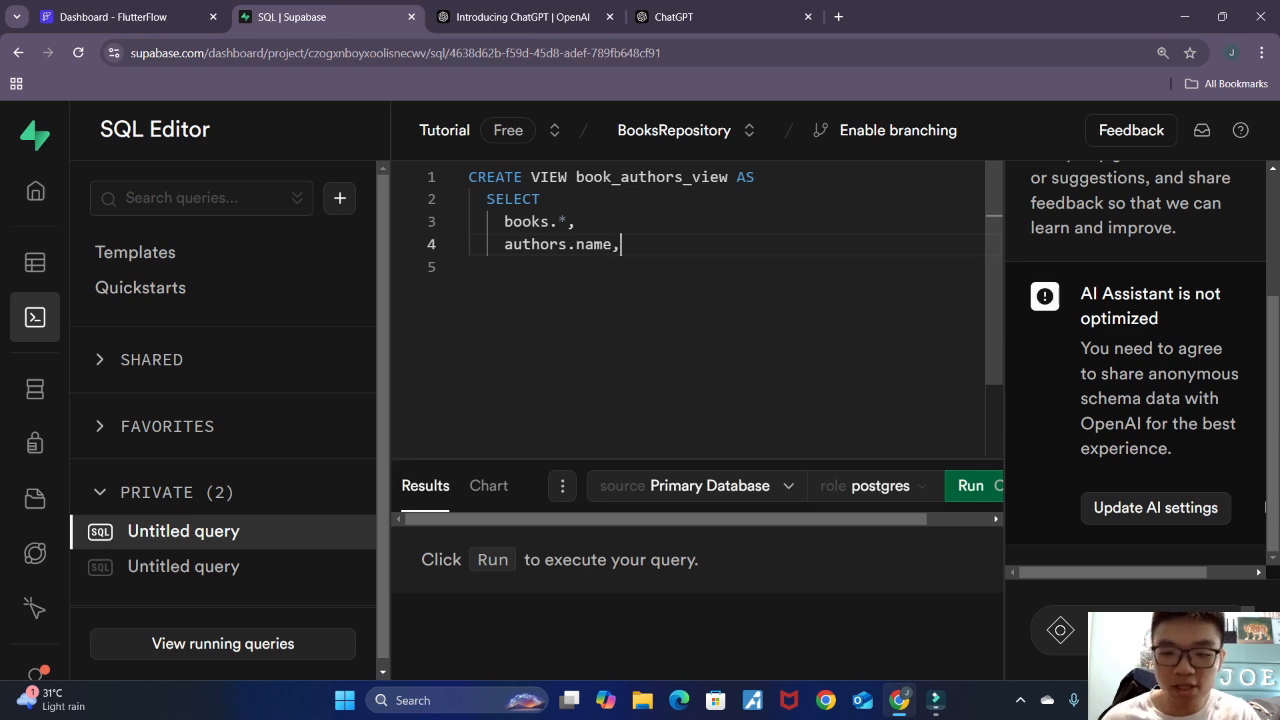
Step: Check the relation table's name and add the line FROM book_author_relation below the SELECT list, indented level with SELECT
{"action": "key", "text": "Return"}
{"action": "key", "text": "BackSpace"}
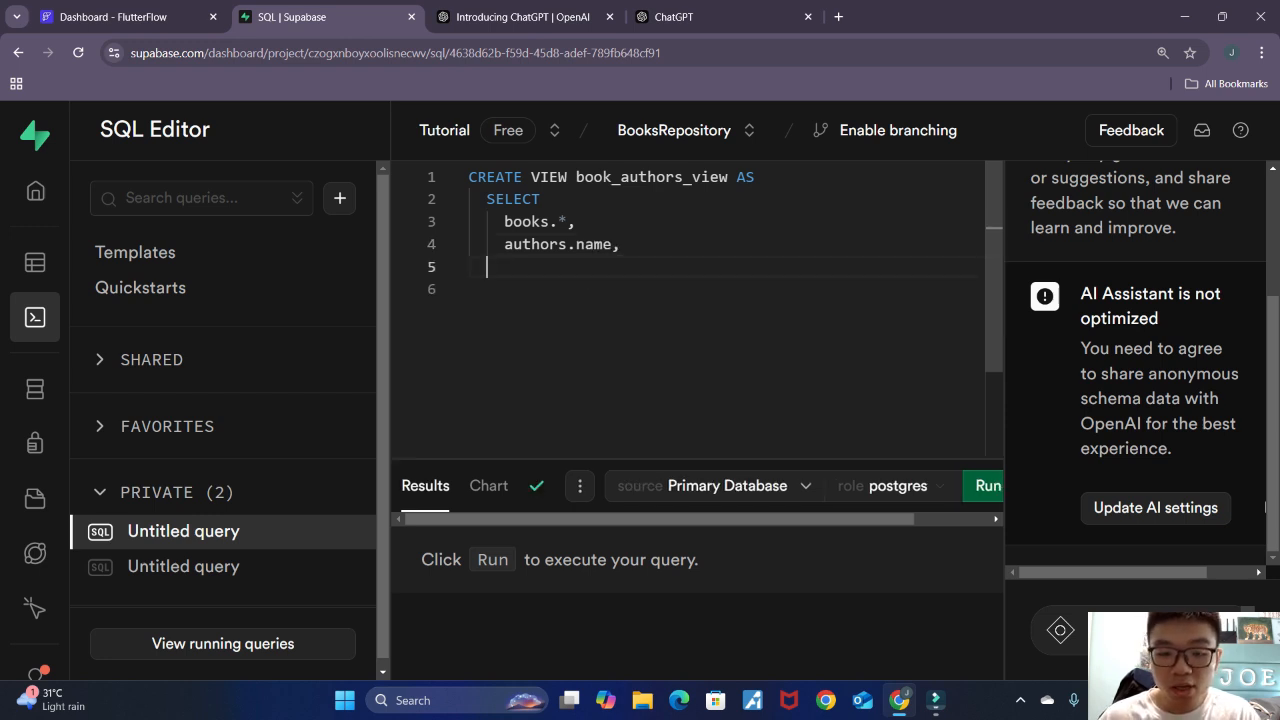
{"action": "type", "text": "FROM"}
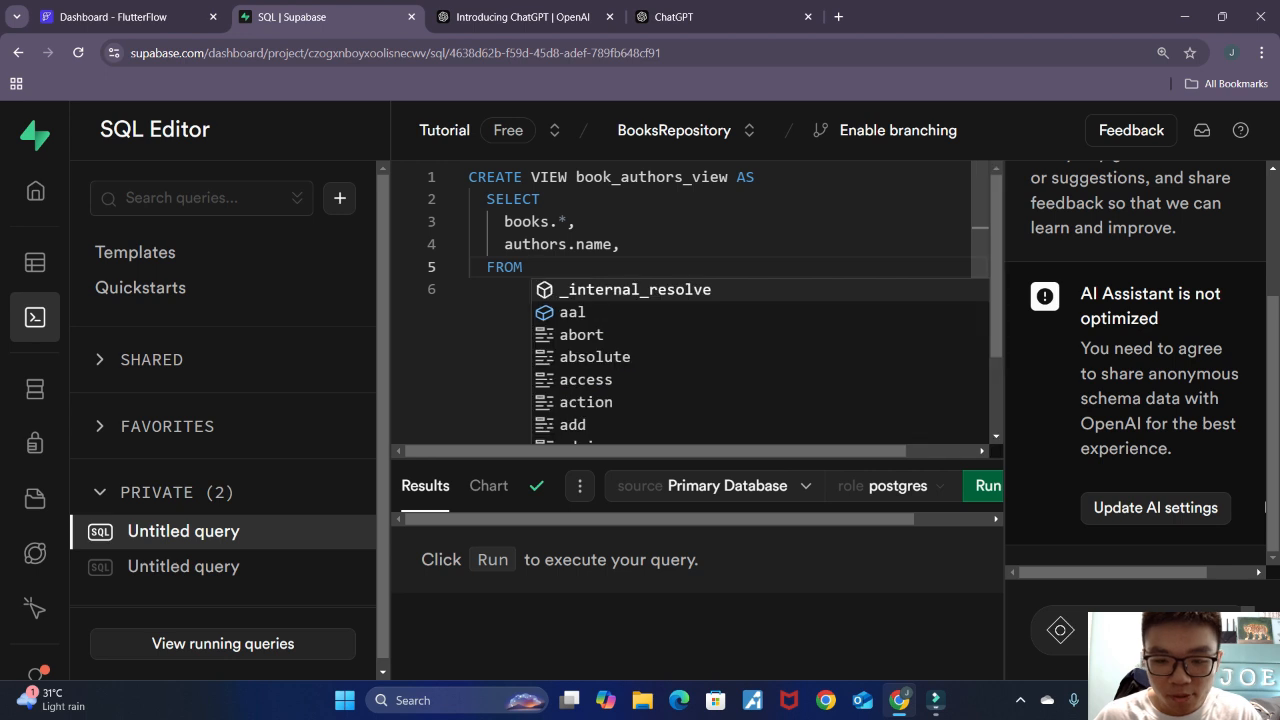
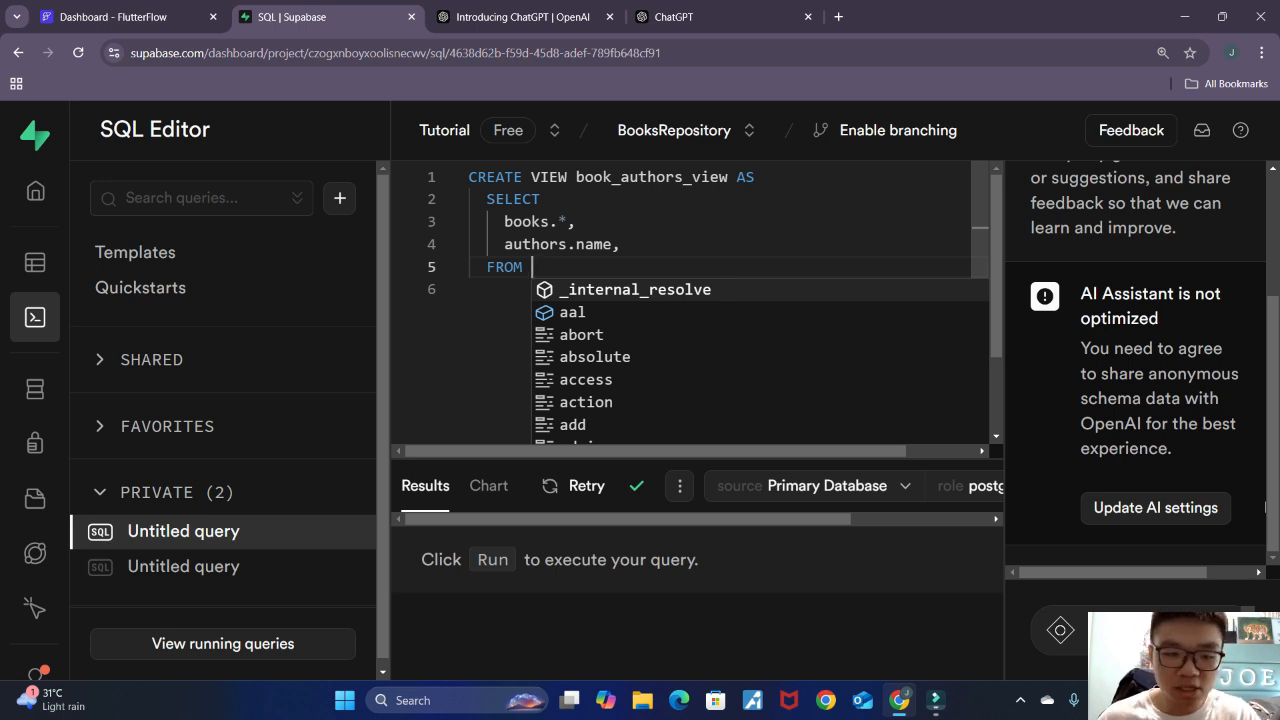
{"action": "left_click", "coordinate": [36, 266]}
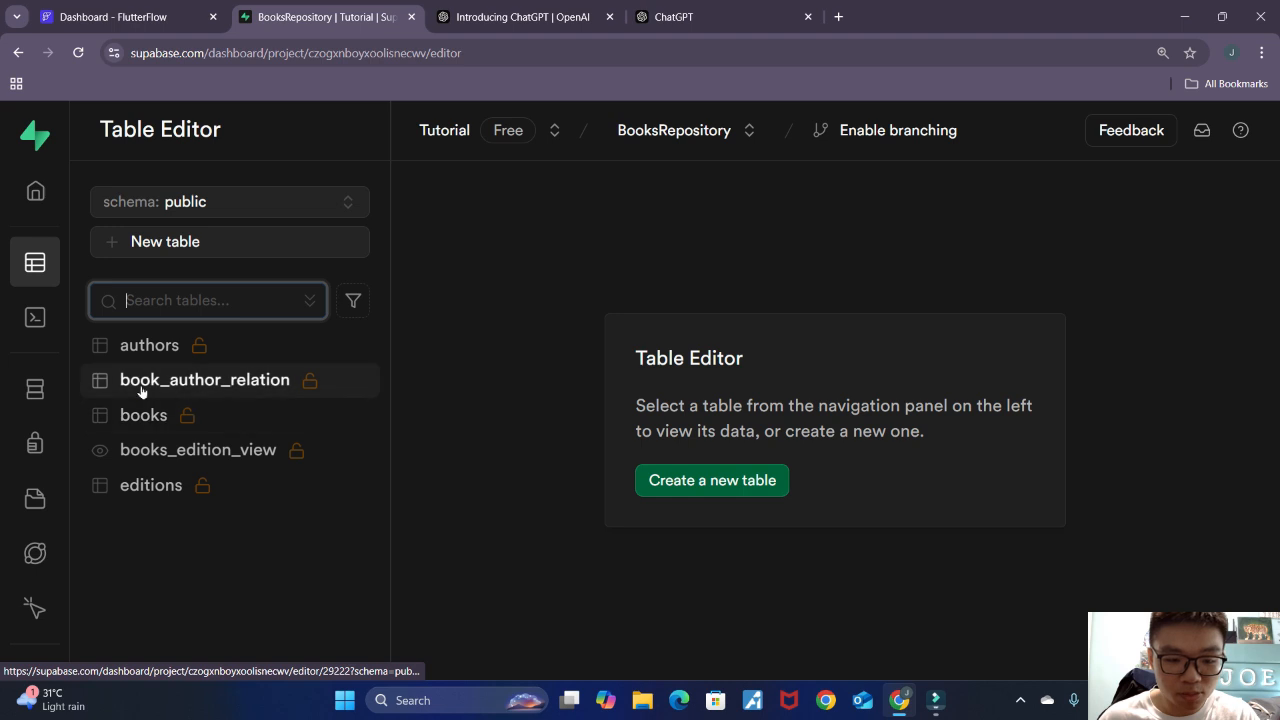
{"action": "left_click", "coordinate": [49, 317]}
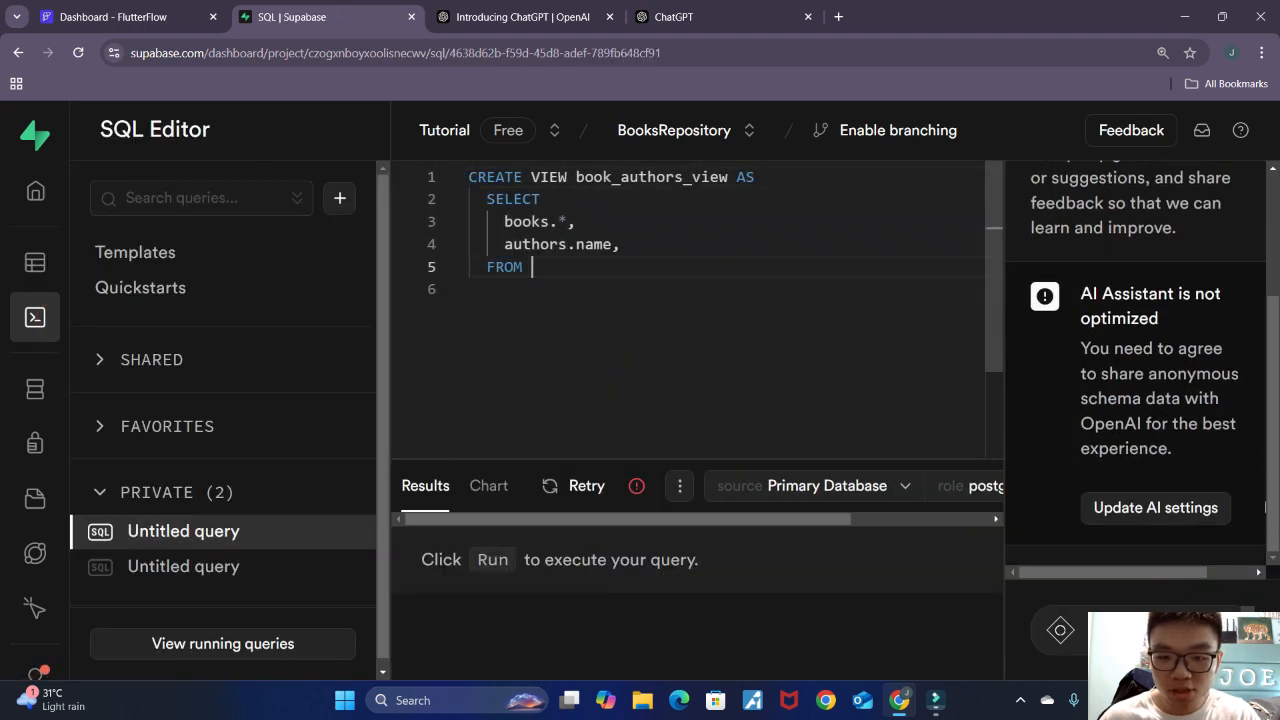
{"action": "left_click", "coordinate": [563, 266]}
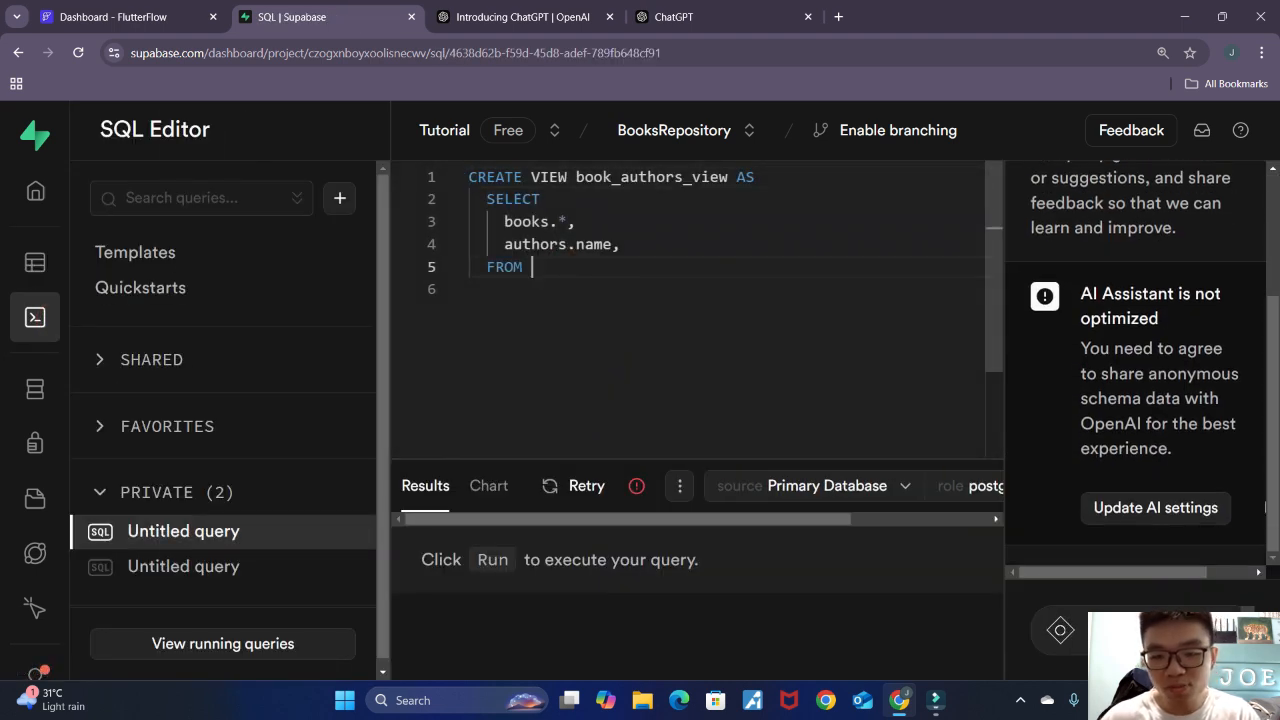
{"action": "type", "text": "book_author_relation"}
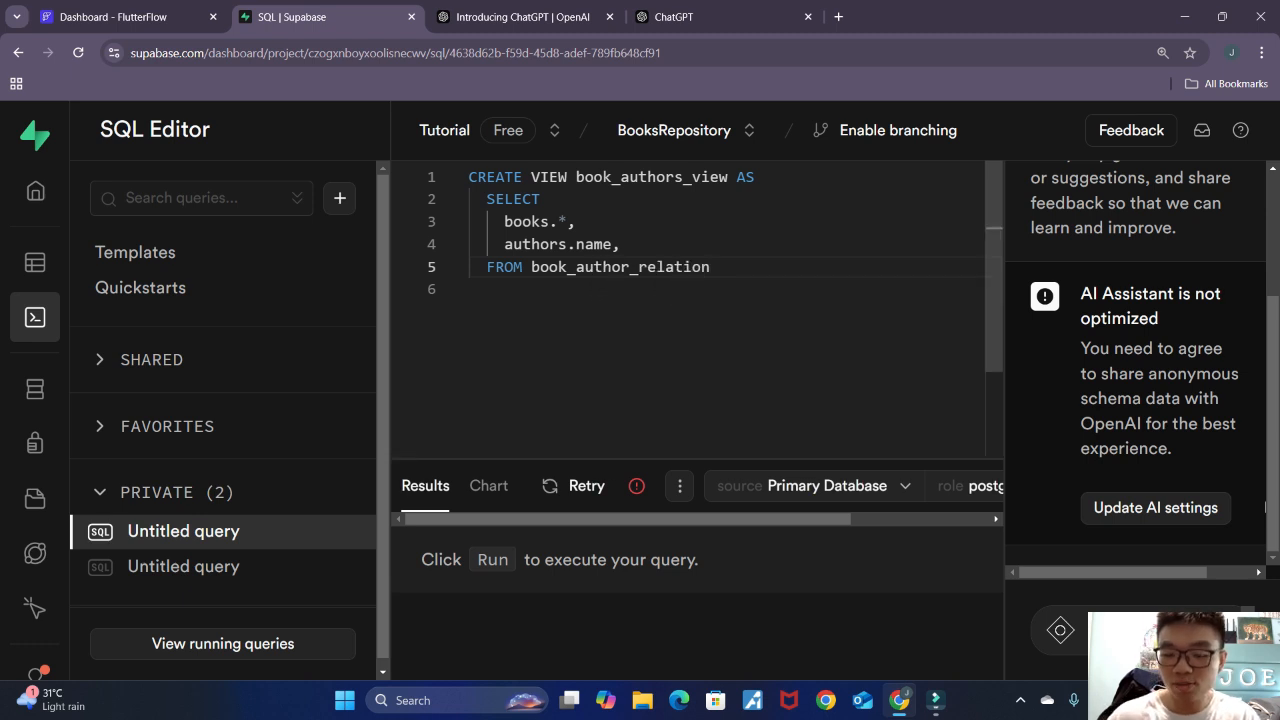
Step: Add the line JOIN books ON books.id = book_author_relation.book_id below the FROM line
{"action": "key", "text": "Return"}
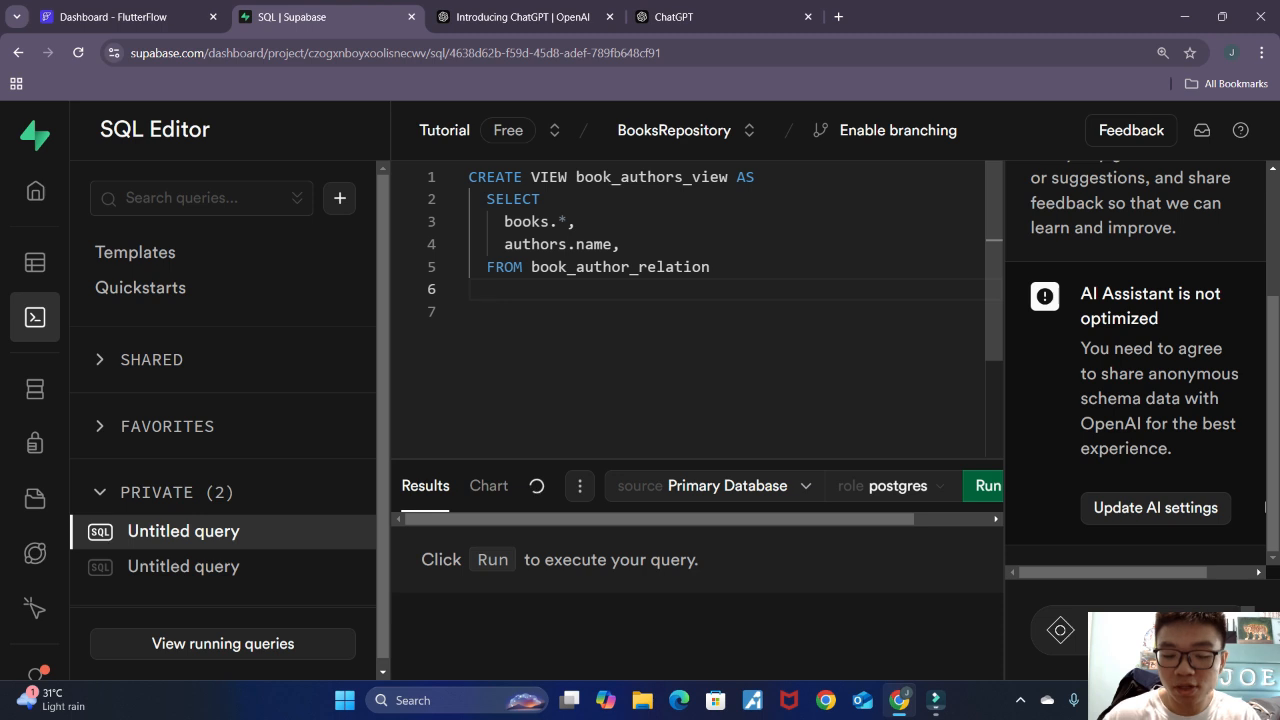
{"action": "type", "text": "JOIN boo"}
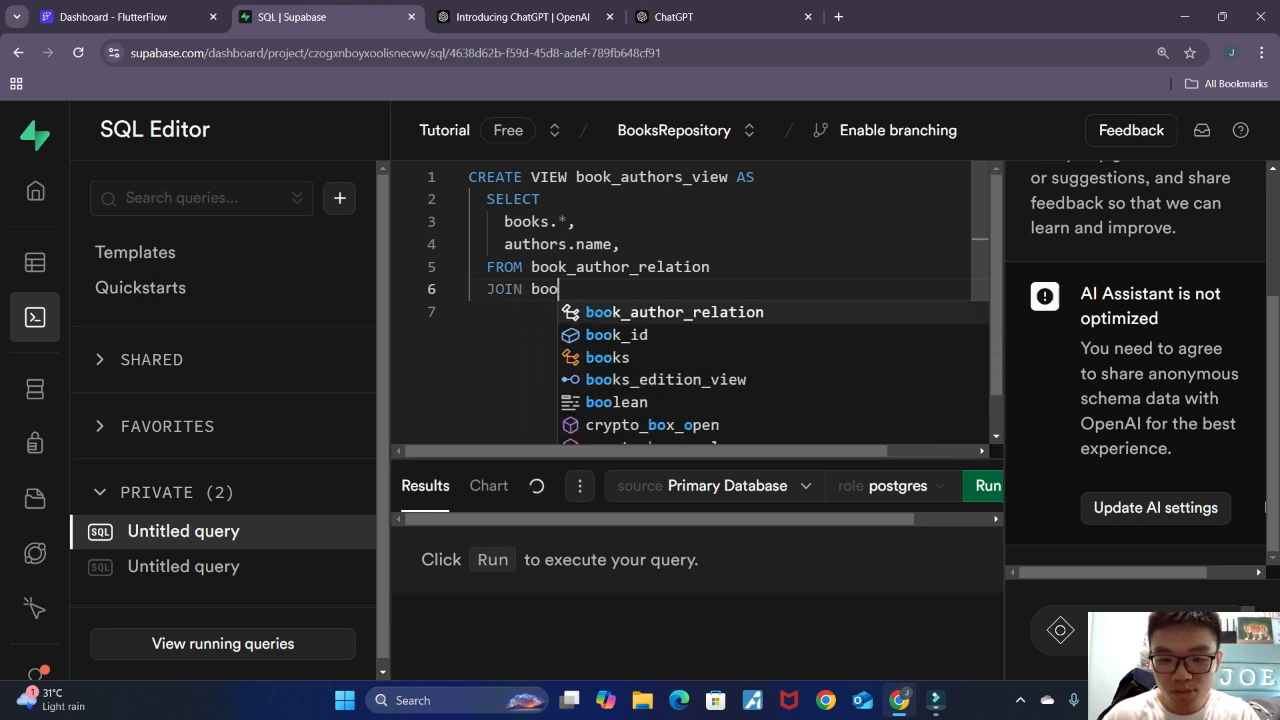
{"action": "type", "text": "ks ON"}
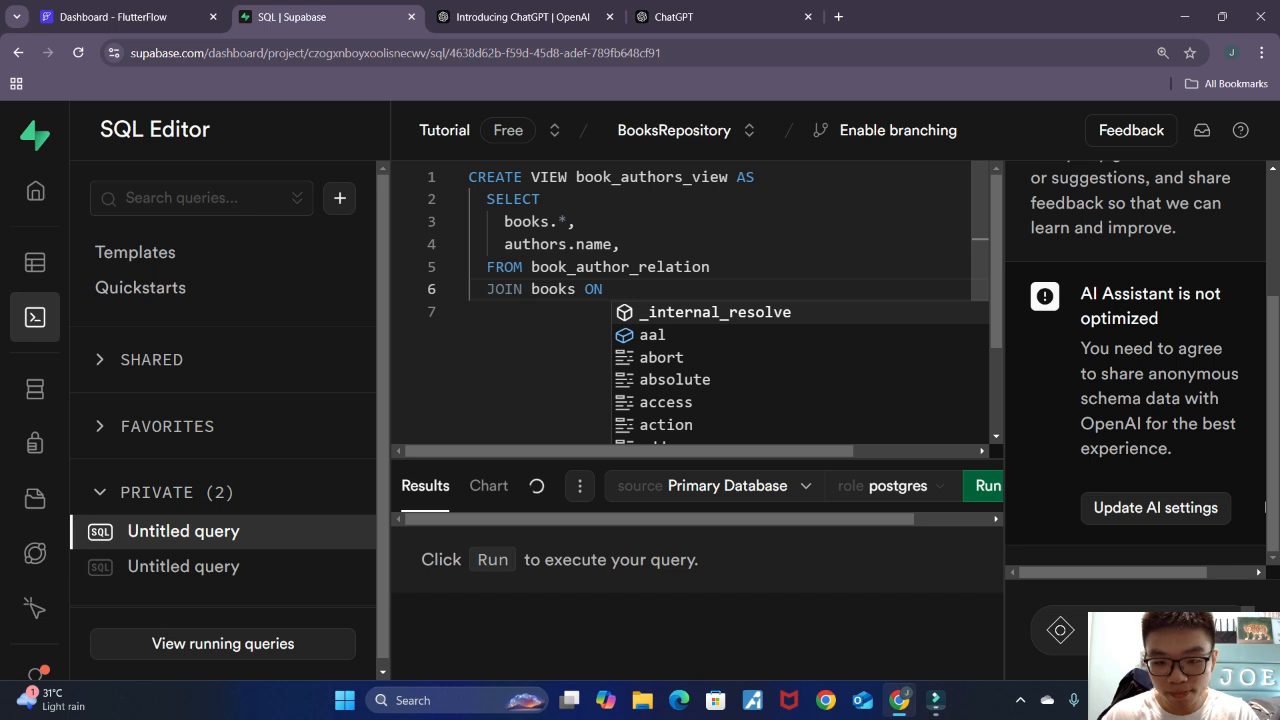
{"action": "type", "text": " books.i"}
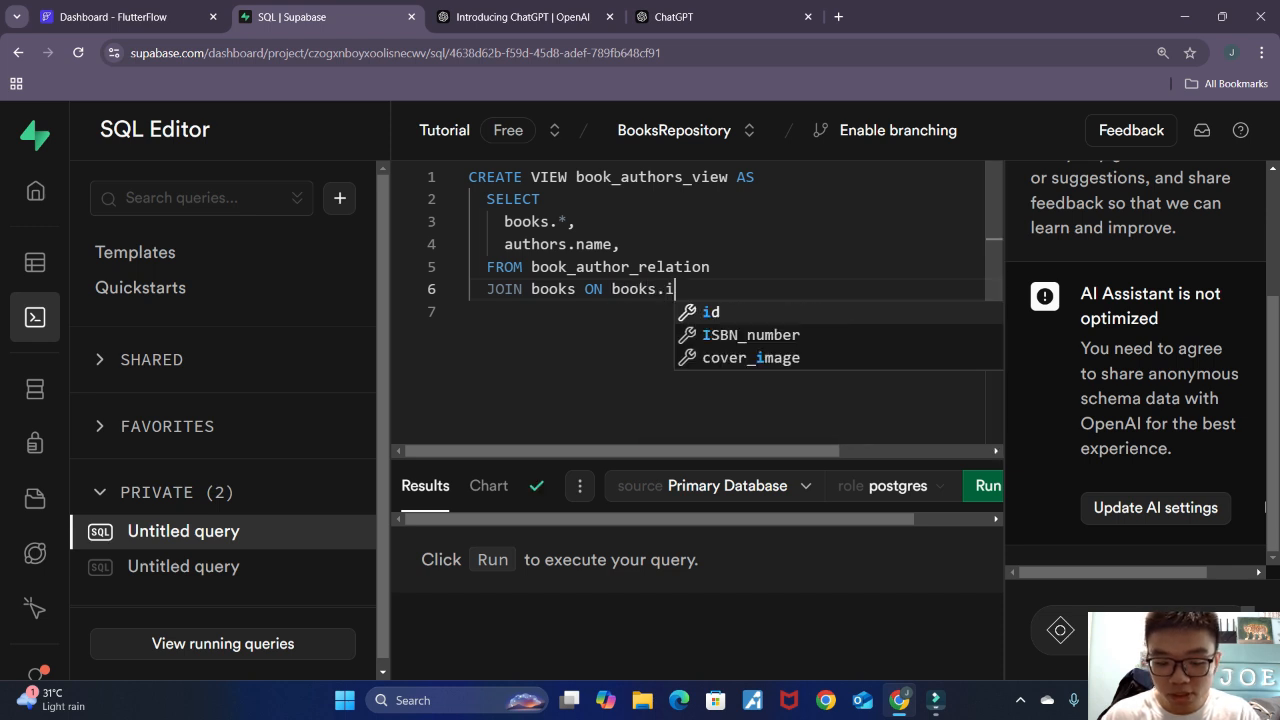
{"action": "type", "text": "d = book_author_relation"}
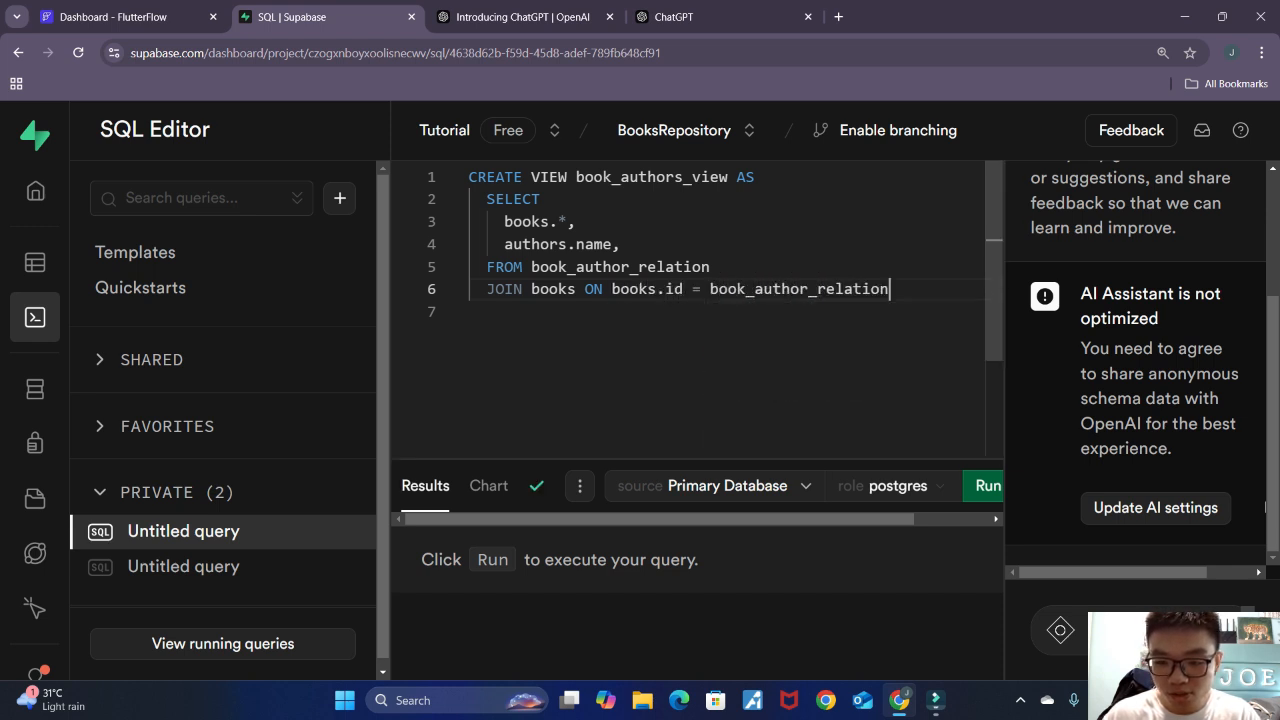
{"action": "type", "text": "."}
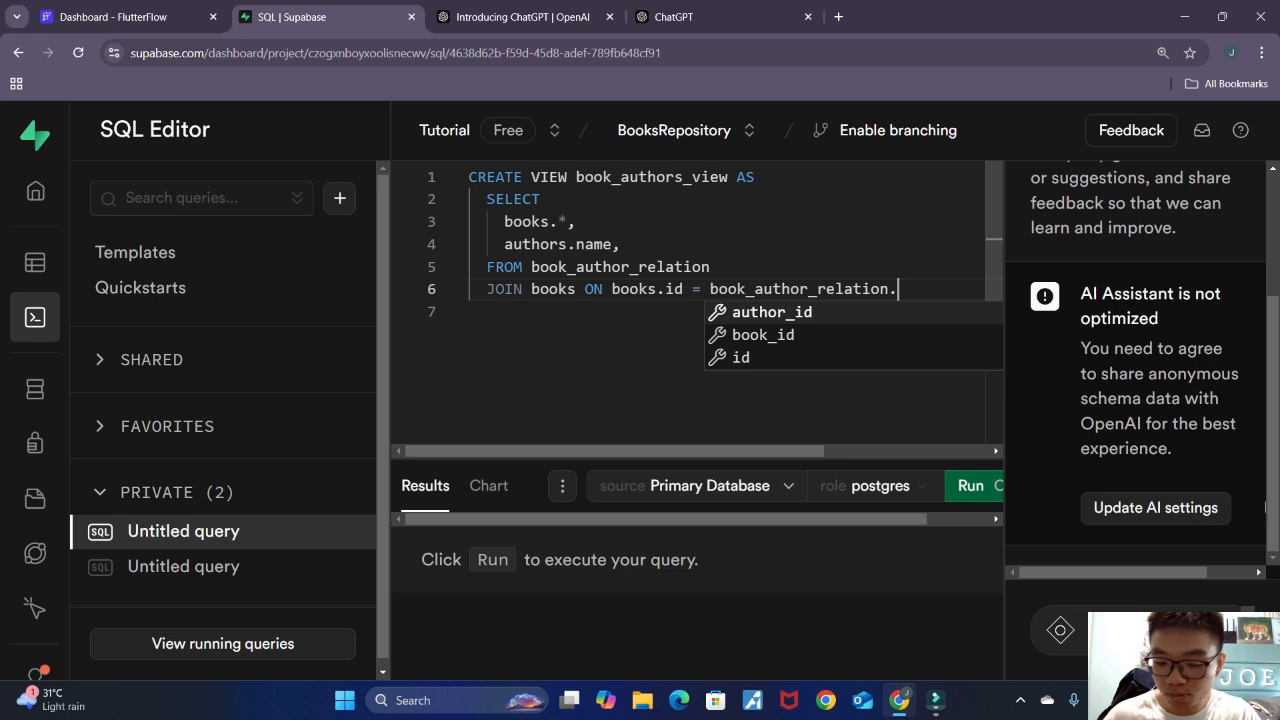
{"action": "type", "text": "book_id"}
Step: Finish the query with the line JOIN authors ON authors.id = book_author_relation.author_id; below the books join
{"action": "key", "text": "Return"}
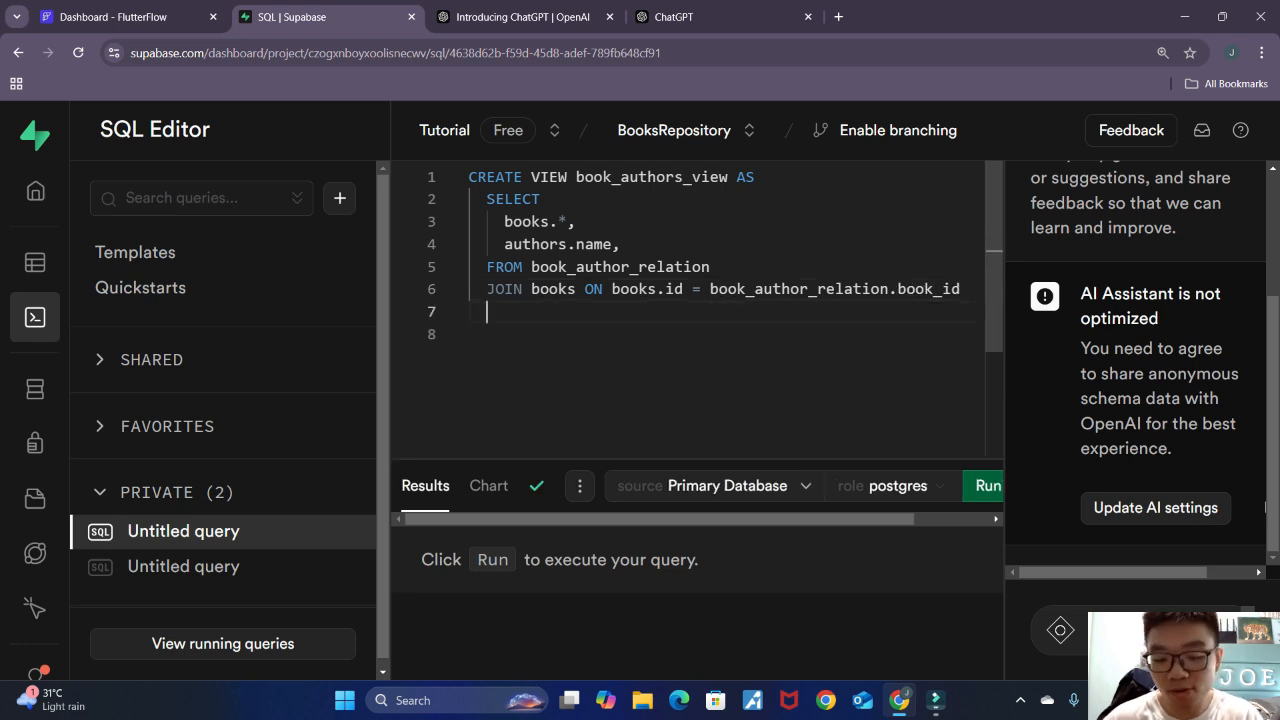
{"action": "type", "text": "JOIN authors ON "}
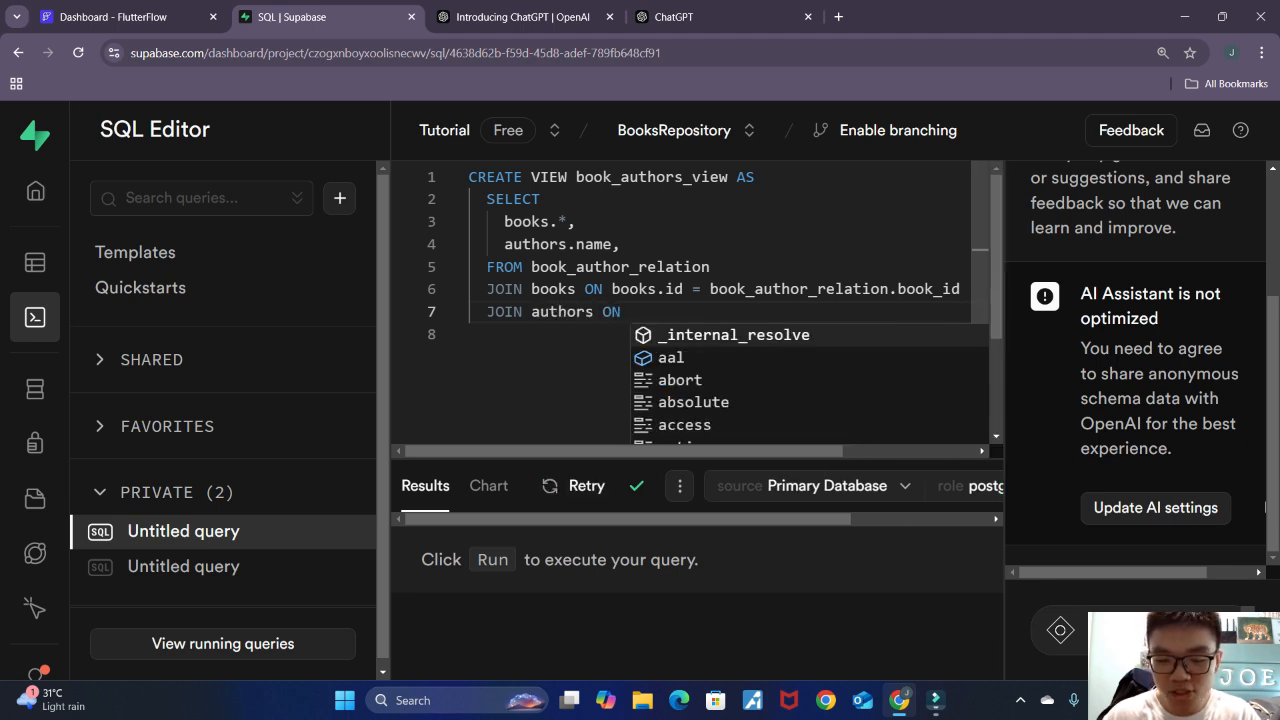
{"action": "type", "text": "authors.id "}
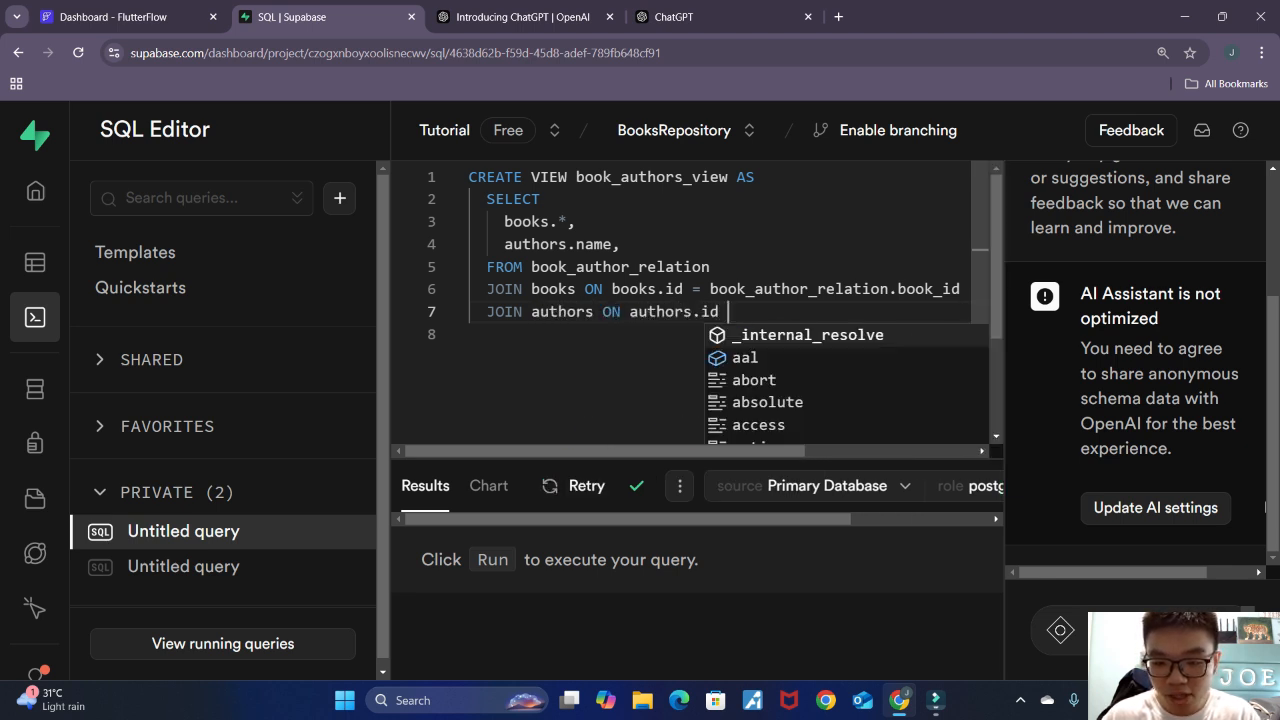
{"action": "type", "text": "= book"}
{"action": "key", "text": "Return"}
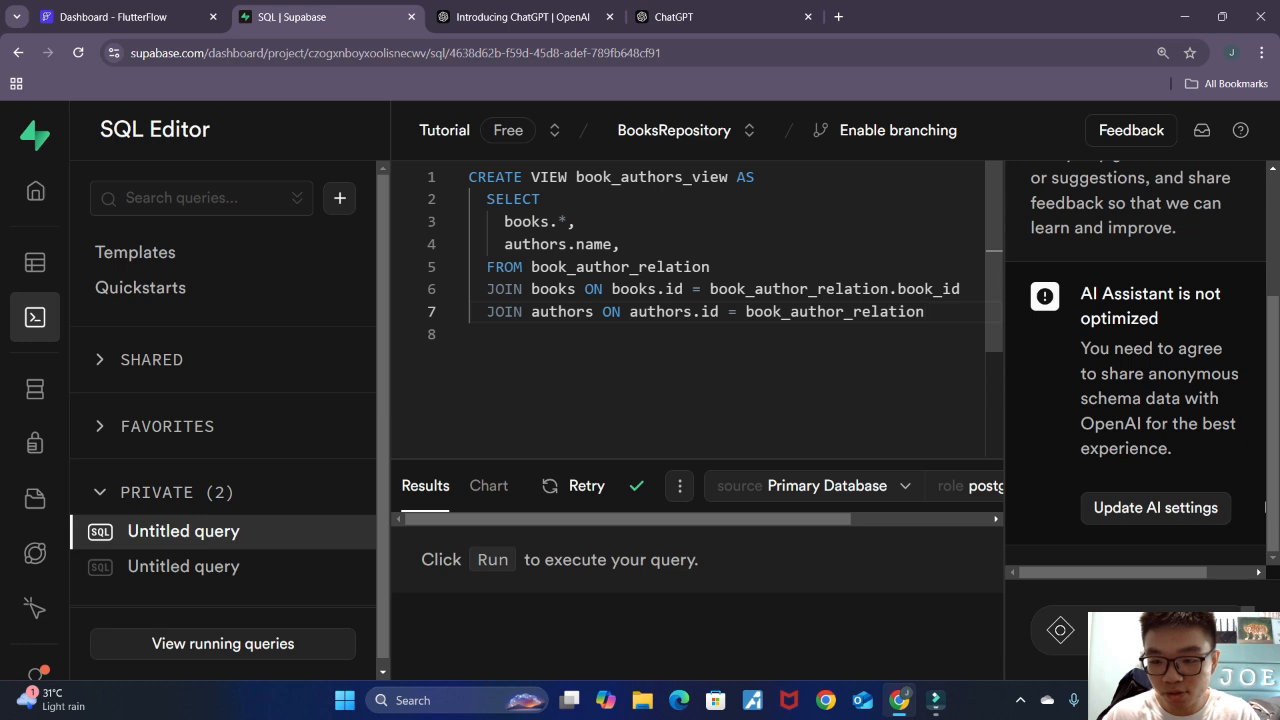
{"action": "type", "text": ".au"}
{"action": "key", "text": "Return"}
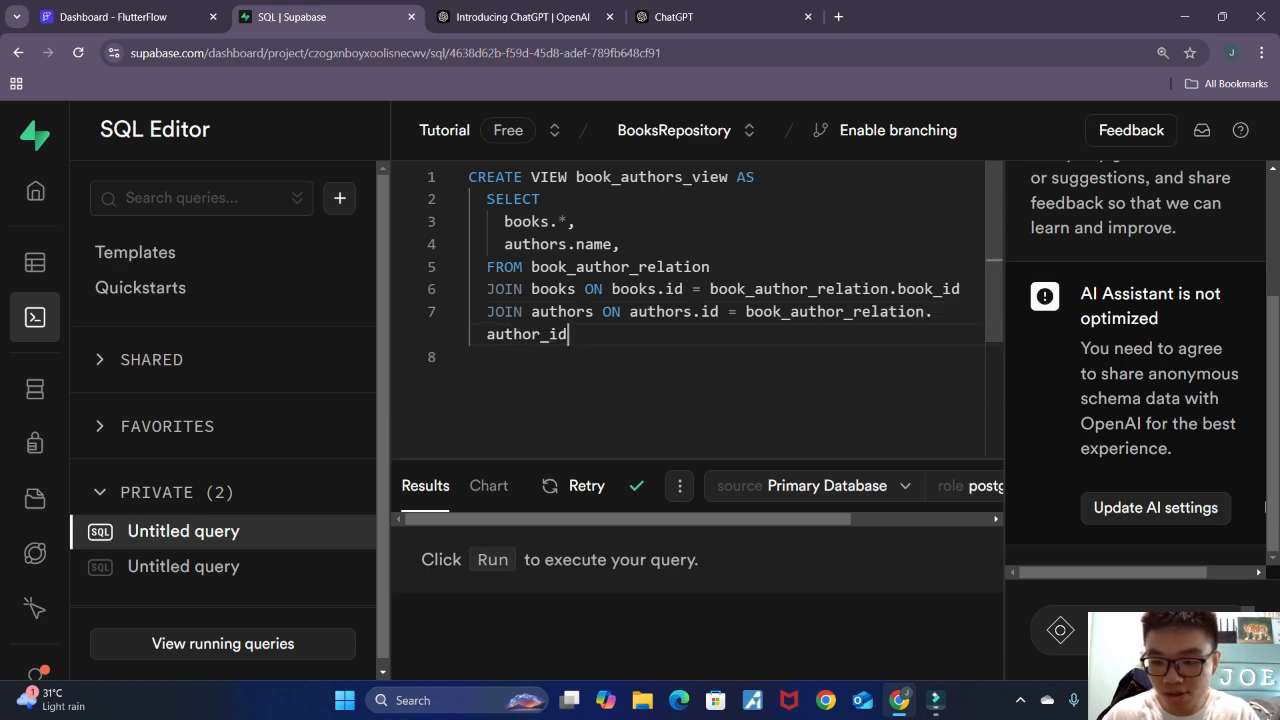
{"action": "type", "text": ";"}
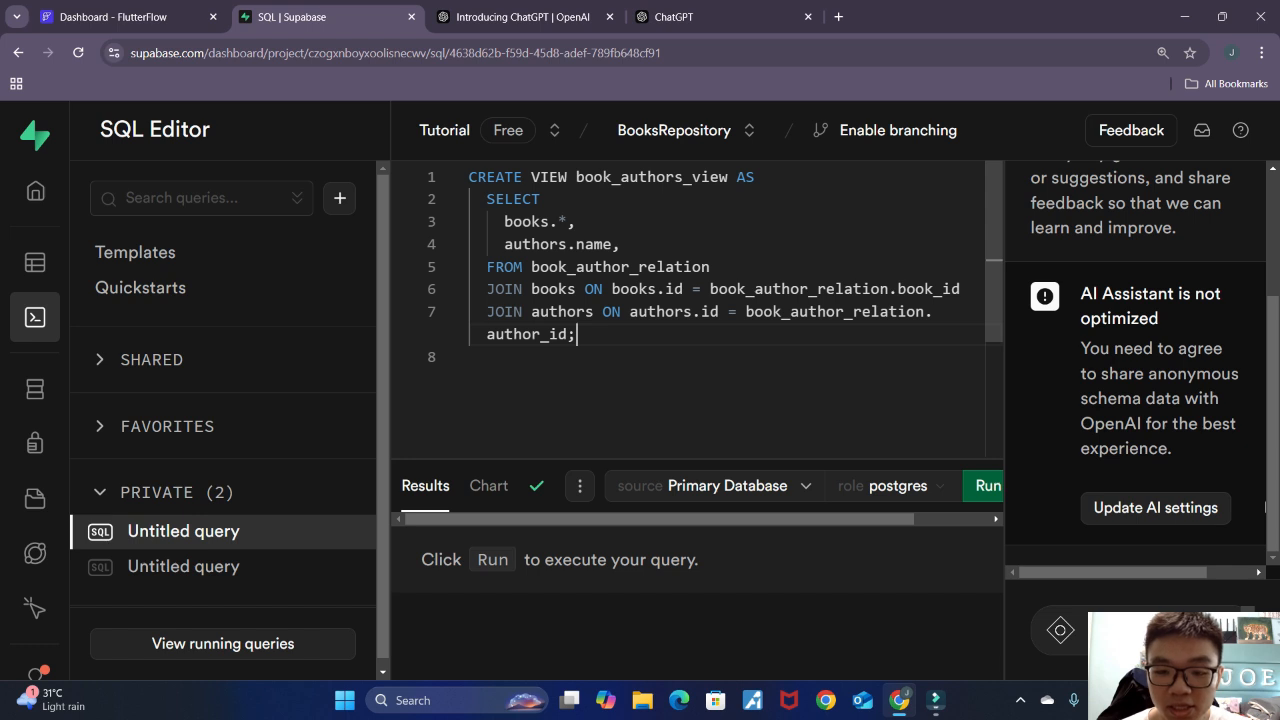
Step: Try to run the complete CREATE VIEW book_authors_view query
{"action": "key", "text": "ctrl+a"}
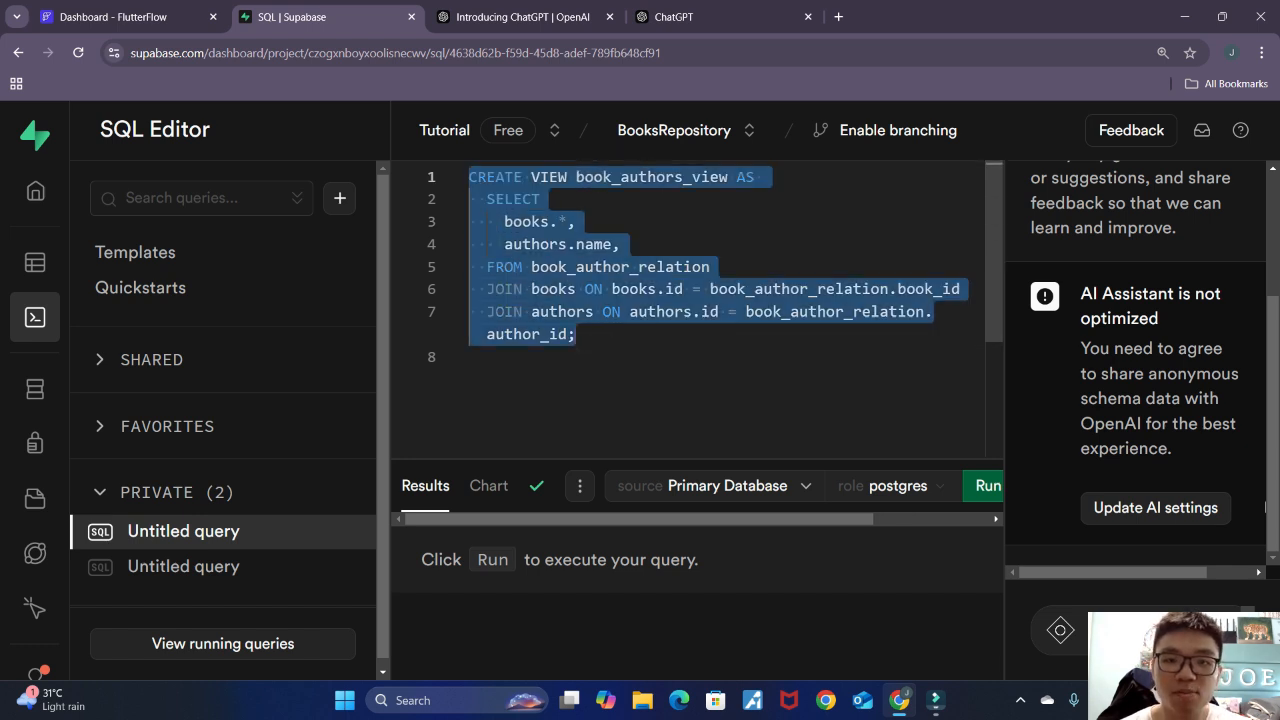
{"action": "left_click", "coordinate": [978, 488]}
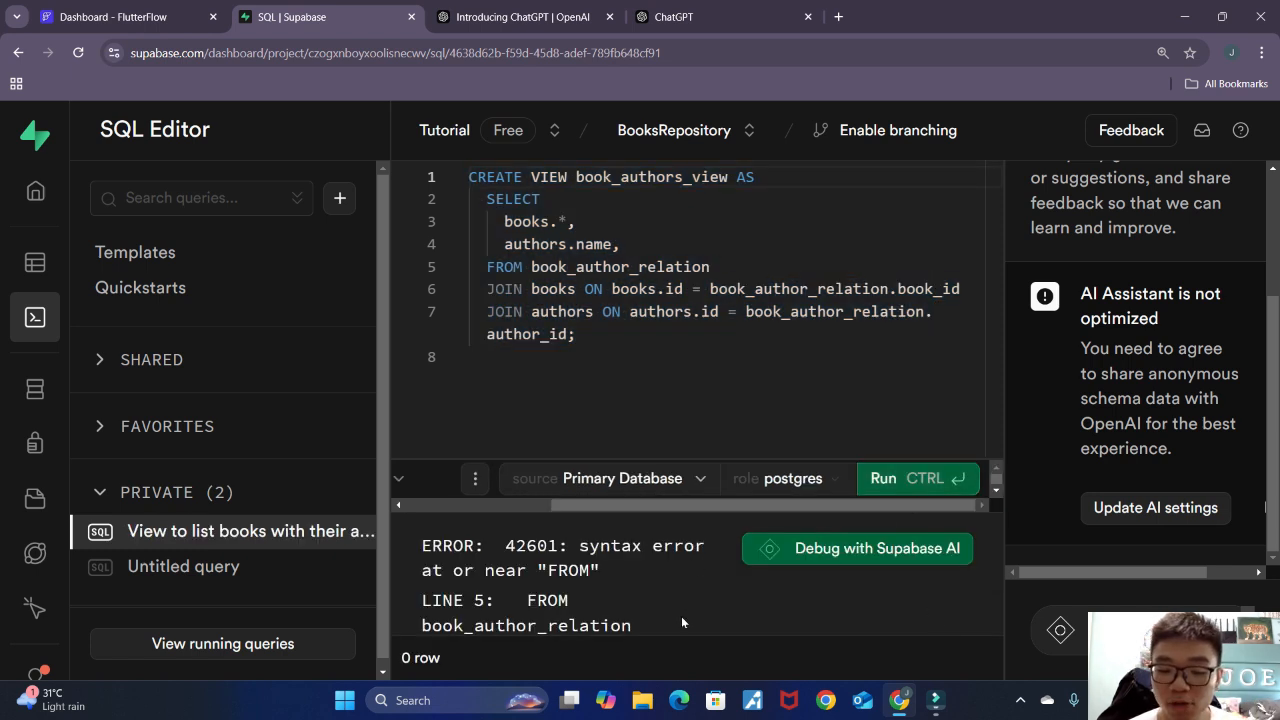
{"action": "key", "text": "ctrl+Return"}
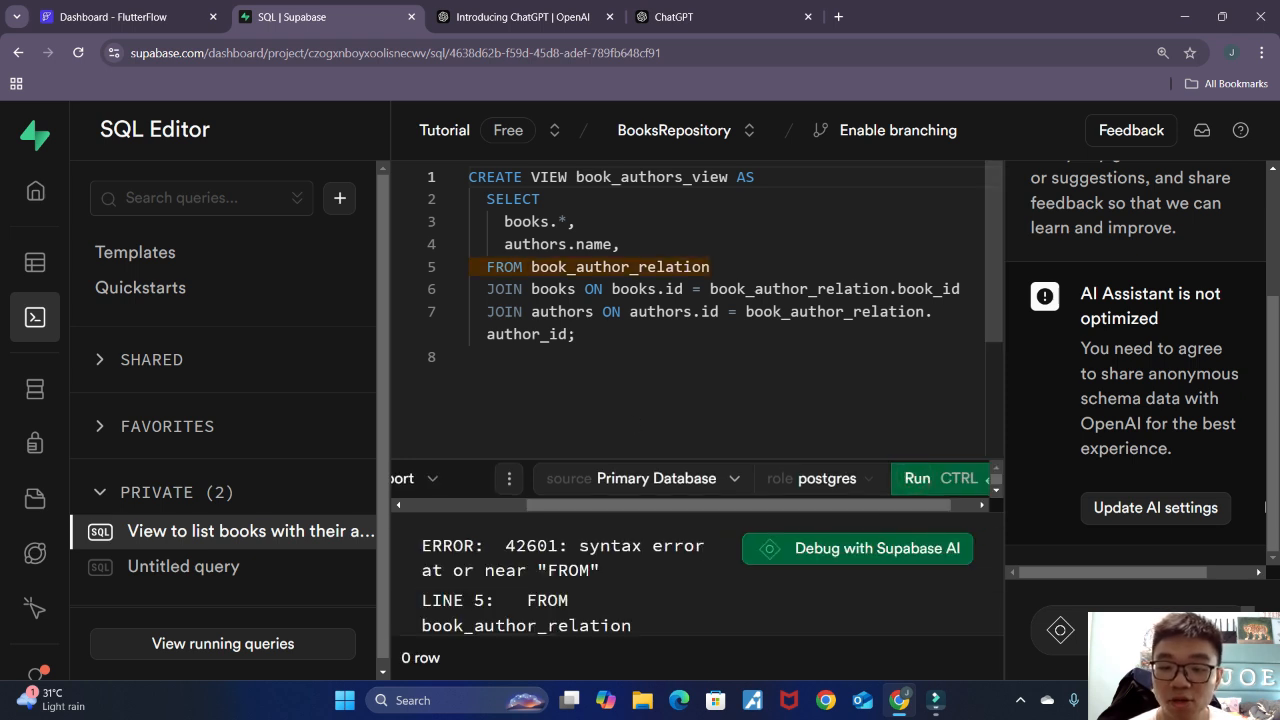
Step: Remove the trailing comma after authors.name and run the book_authors_view query again
{"action": "left_click_drag", "start_coordinate": [622, 244], "coordinate": [612, 244]}
{"action": "left_click", "coordinate": [644, 244]}
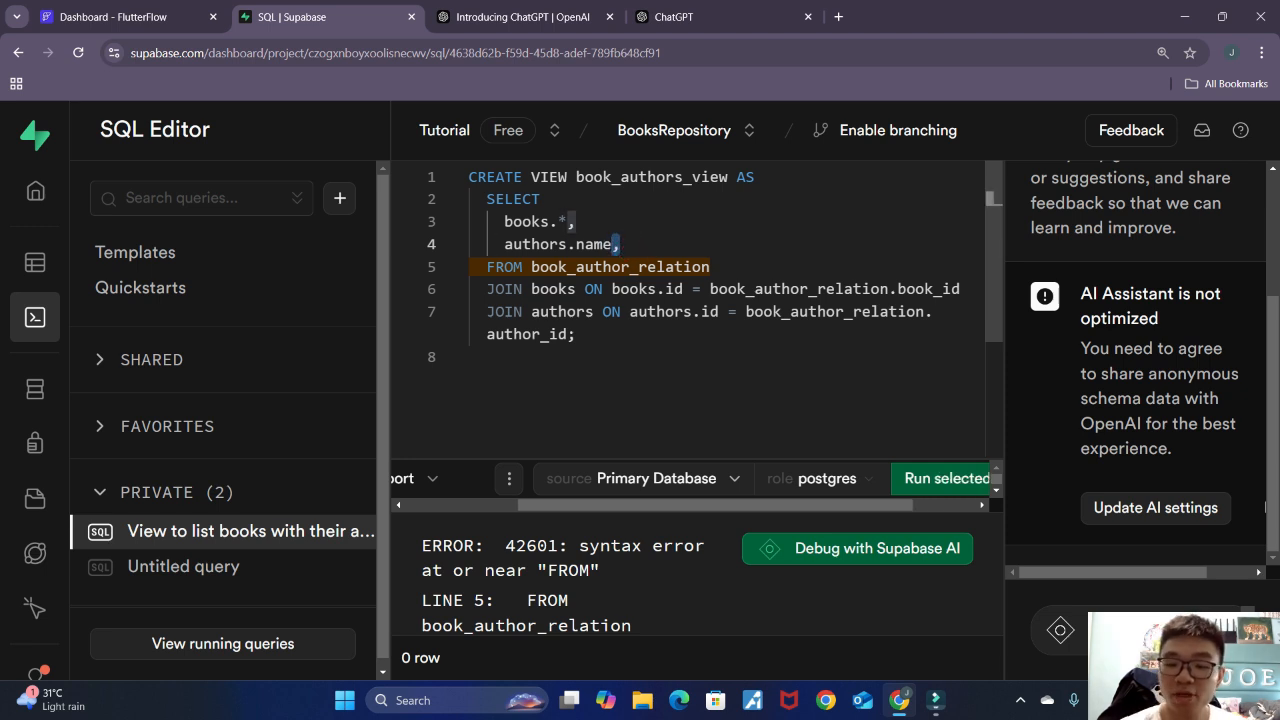
{"action": "left_click", "coordinate": [620, 245]}
{"action": "left_click_drag", "start_coordinate": [716, 267], "coordinate": [487, 268]}
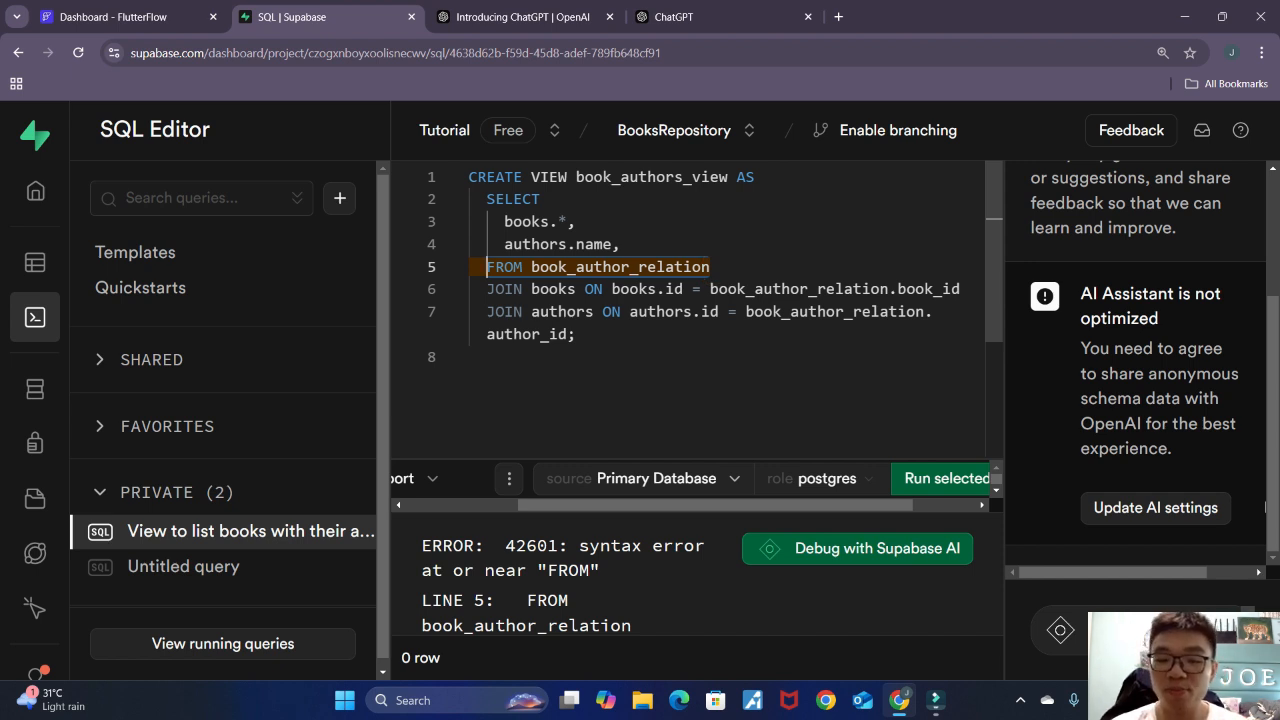
{"action": "left_click", "coordinate": [622, 244]}
{"action": "key", "text": "BackSpace"}
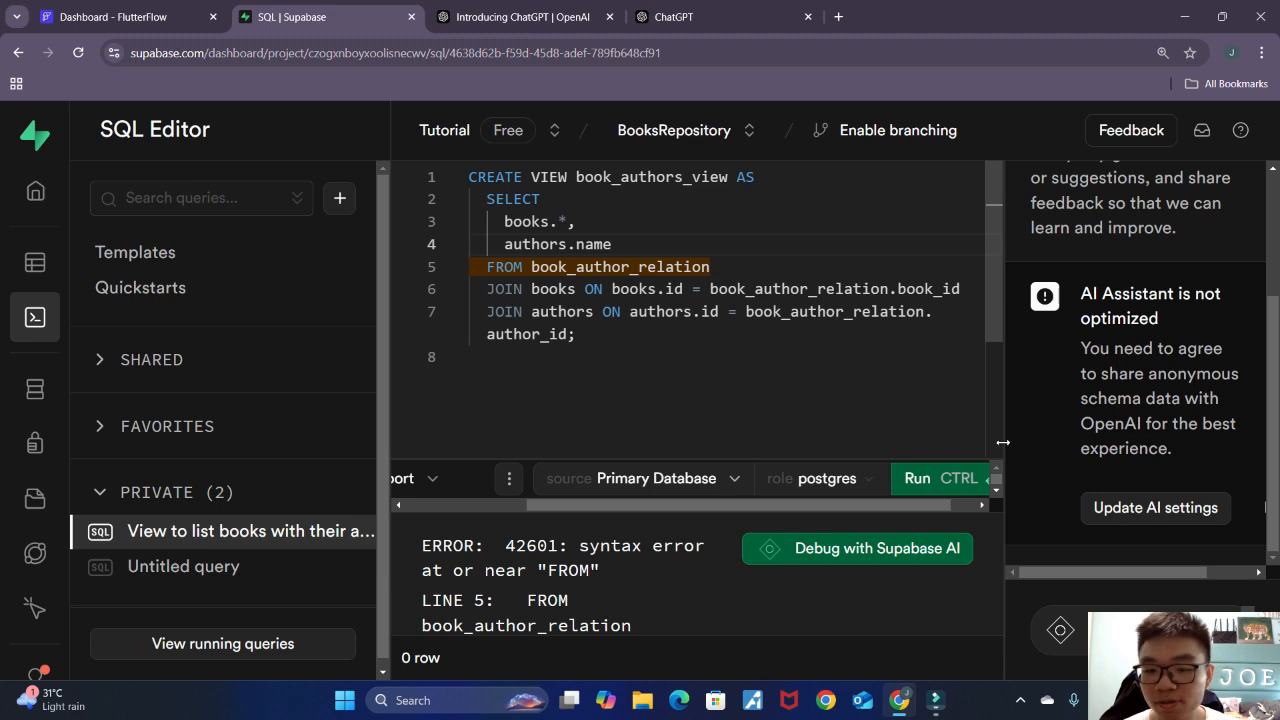
{"action": "left_click", "coordinate": [917, 478]}
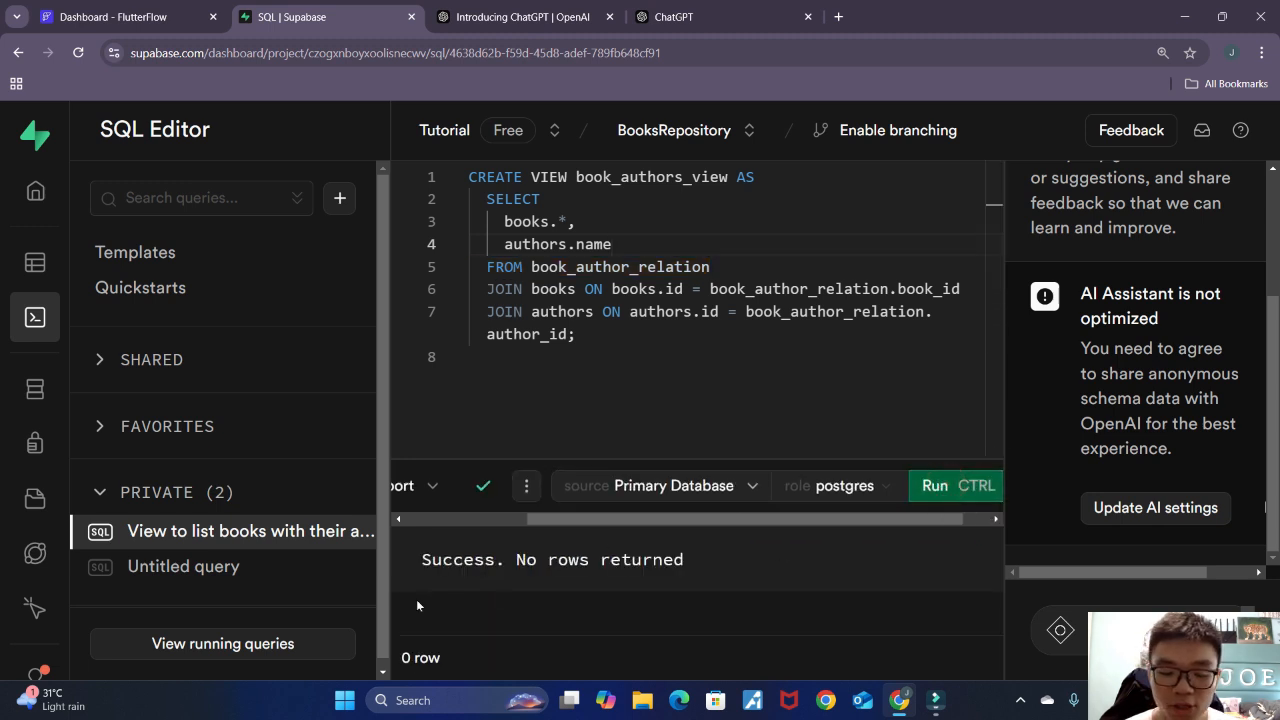
Step: Check the query's result message and open book_authors_view in the Table Editor to examine its columns
{"action": "left_click_drag", "start_coordinate": [414, 561], "coordinate": [698, 564]}
{"action": "left_click", "coordinate": [700, 566]}
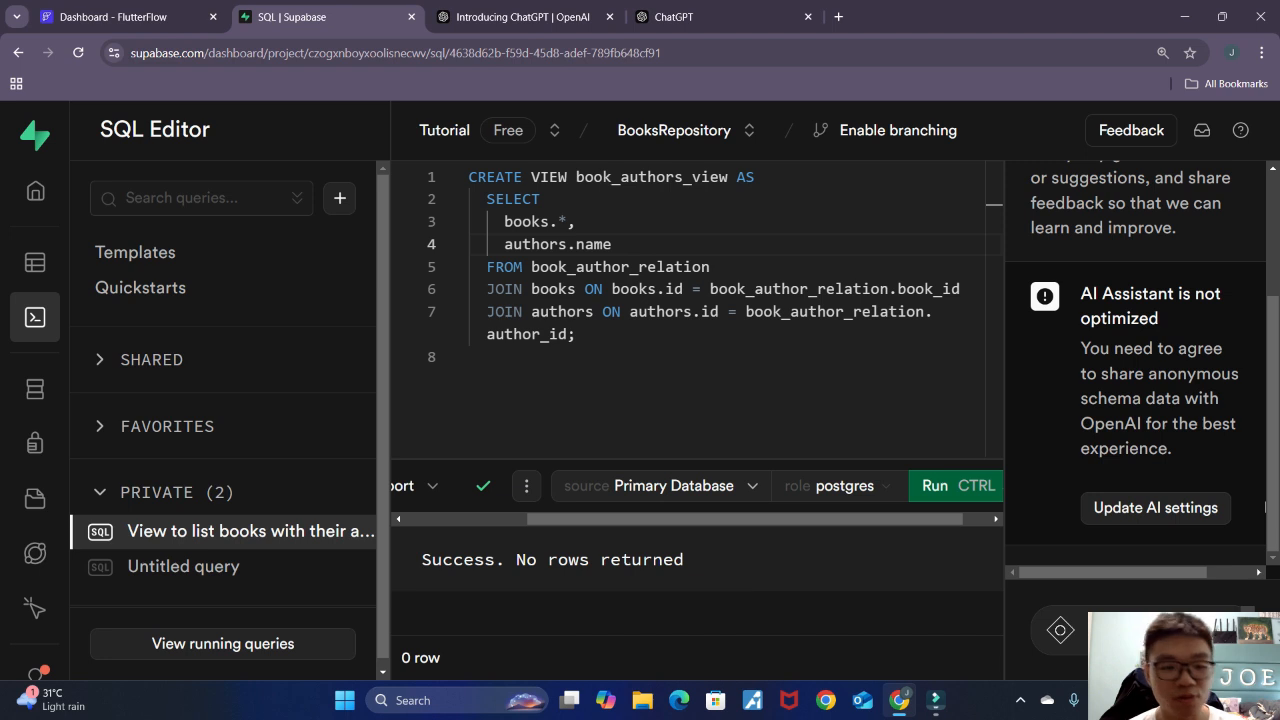
{"action": "left_click", "coordinate": [25, 281]}
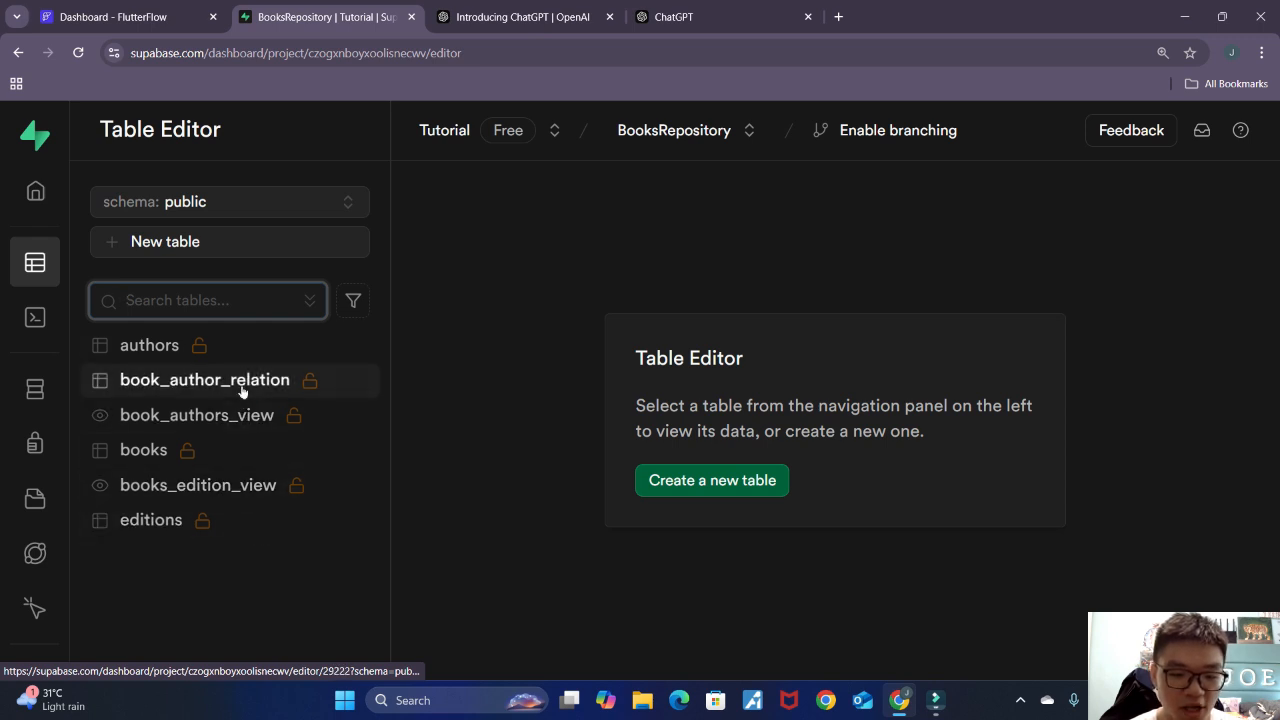
{"action": "left_click", "coordinate": [234, 416]}
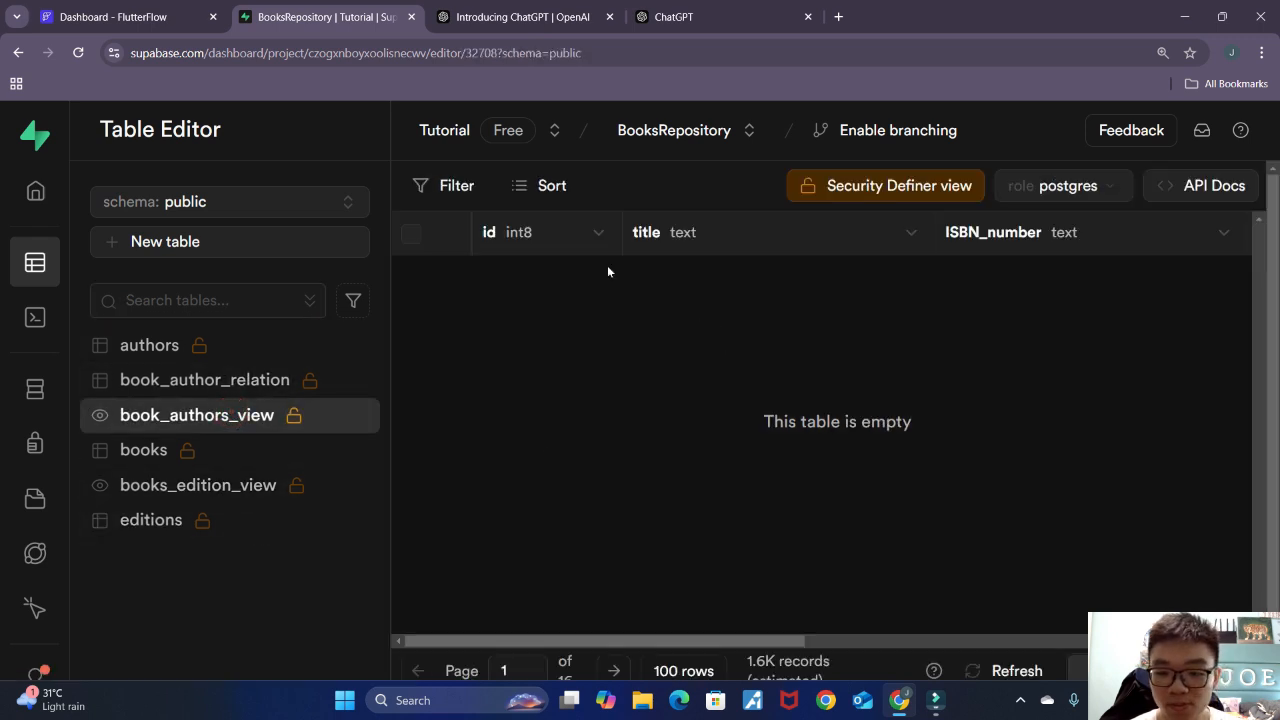
Step: Check the remaining columns of book_authors_view, switch to FlutterFlow and fetch the Supabase schema again in the project's Supabase settings
{"action": "left_click_drag", "start_coordinate": [786, 643], "coordinate": [1220, 643]}
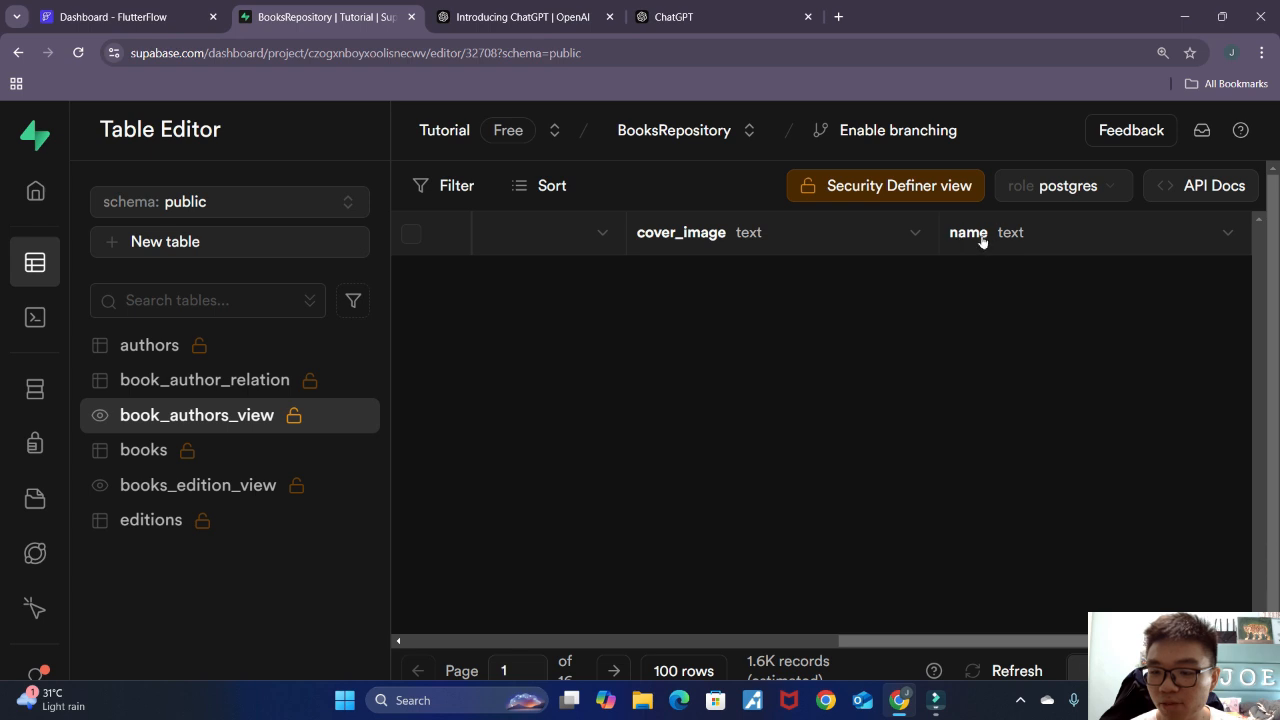
{"action": "left_click", "coordinate": [101, 6]}
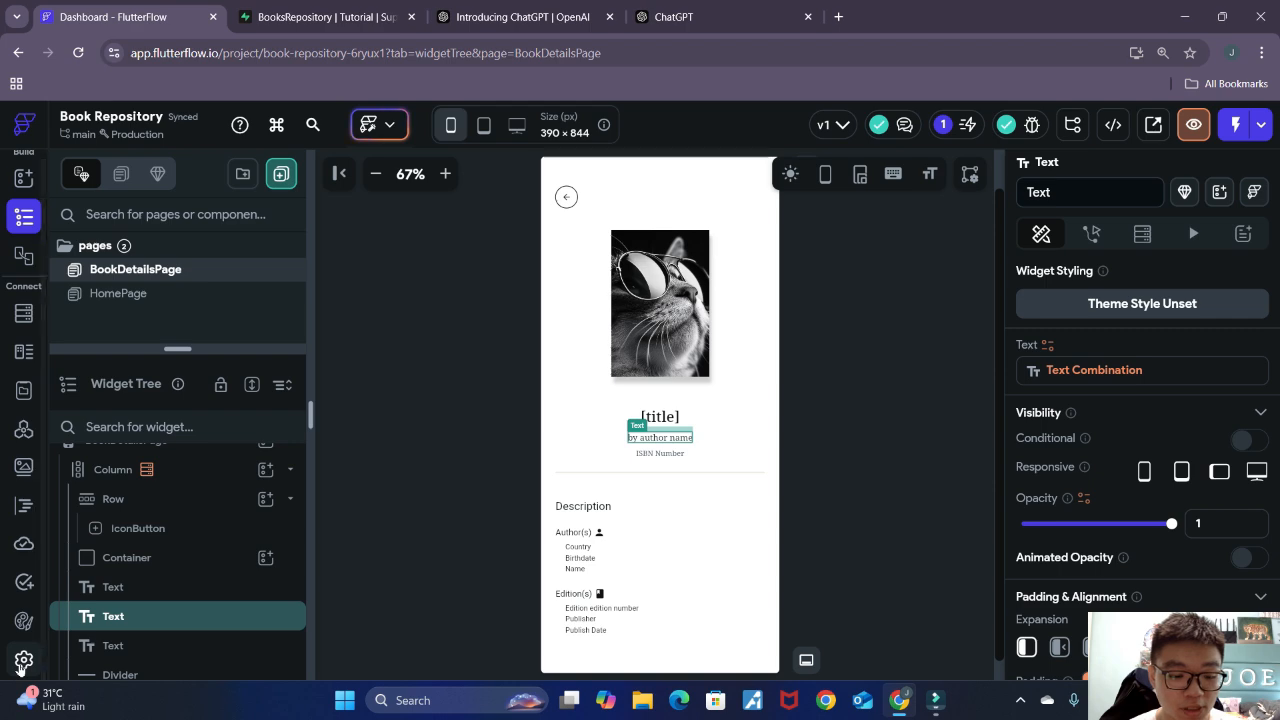
{"action": "left_click", "coordinate": [24, 660]}
{"action": "scroll", "coordinate": [208, 437], "scroll_direction": "down", "scroll_amount": 1}
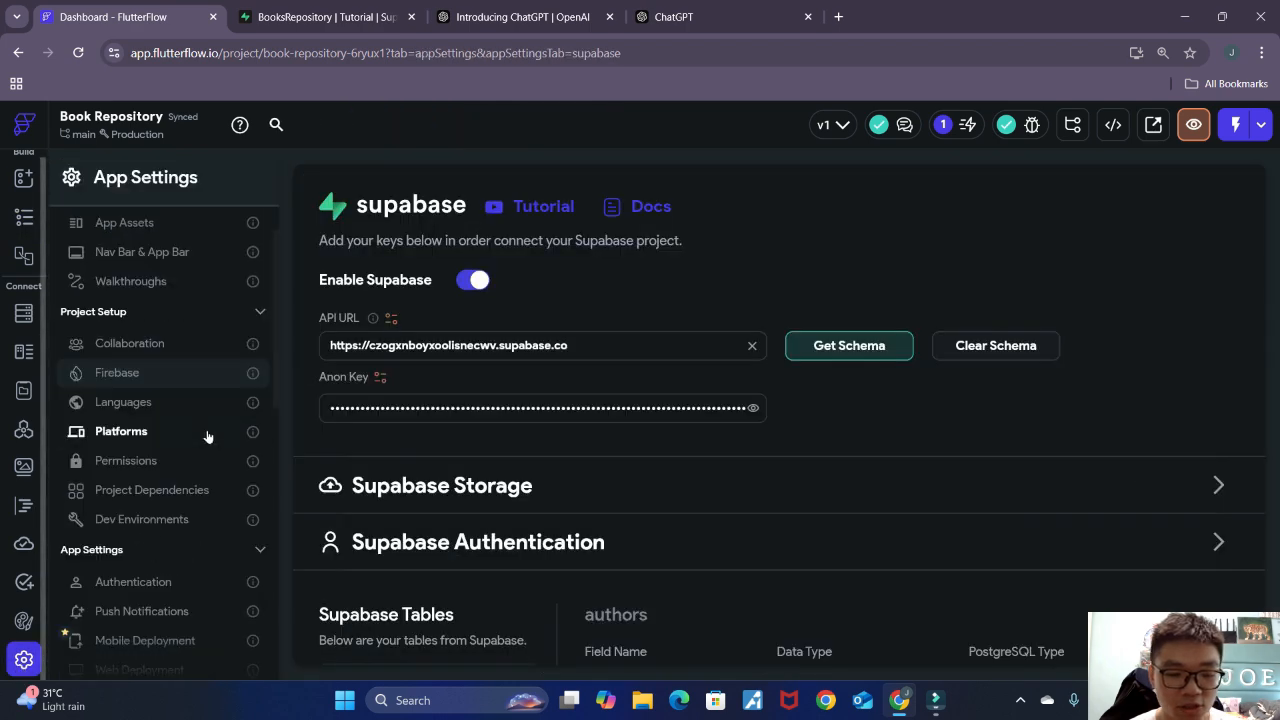
{"action": "scroll", "coordinate": [208, 437], "scroll_direction": "down", "scroll_amount": 4}
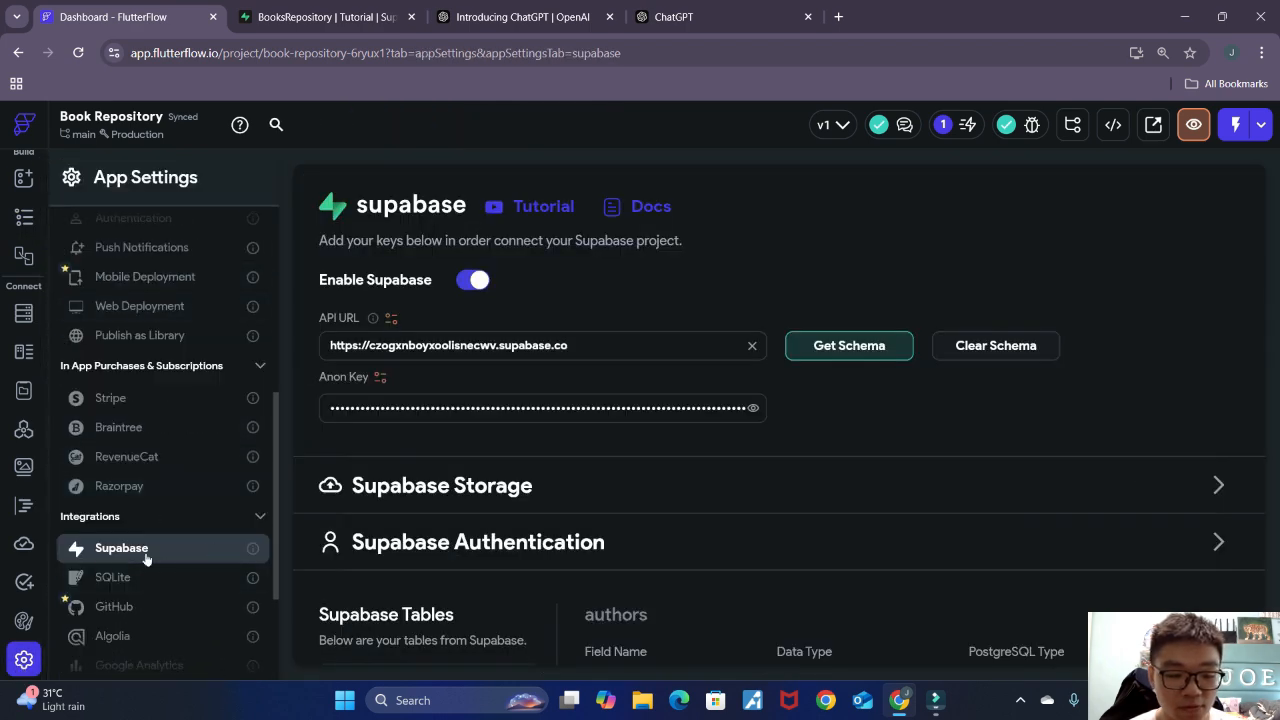
{"action": "left_click", "coordinate": [849, 345]}
{"action": "left_click", "coordinate": [771, 449]}
{"action": "scroll", "coordinate": [784, 427], "scroll_direction": "down", "scroll_amount": 4}
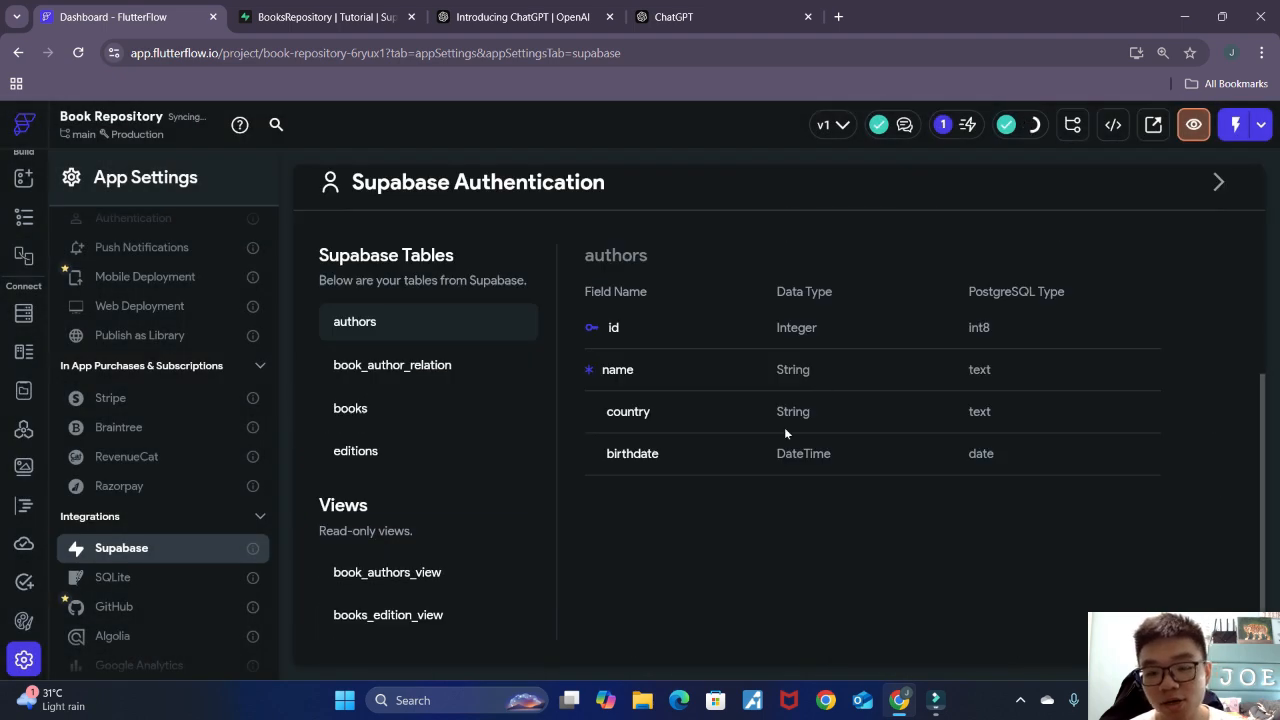
Step: Set the backend query table of BookDetailsPage's main Column to book_authors_view, keeping the id equal to bookId filter
{"action": "left_click", "coordinate": [25, 218]}
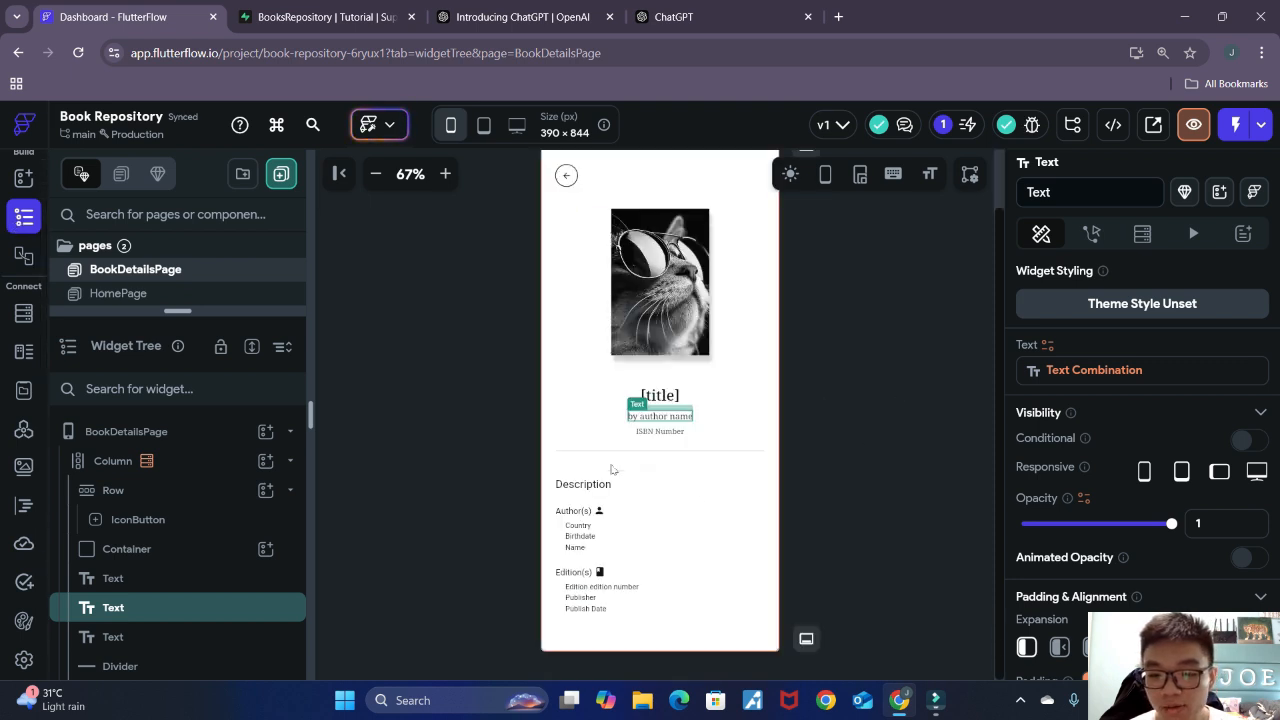
{"action": "scroll", "coordinate": [750, 468], "scroll_direction": "down", "scroll_amount": 1}
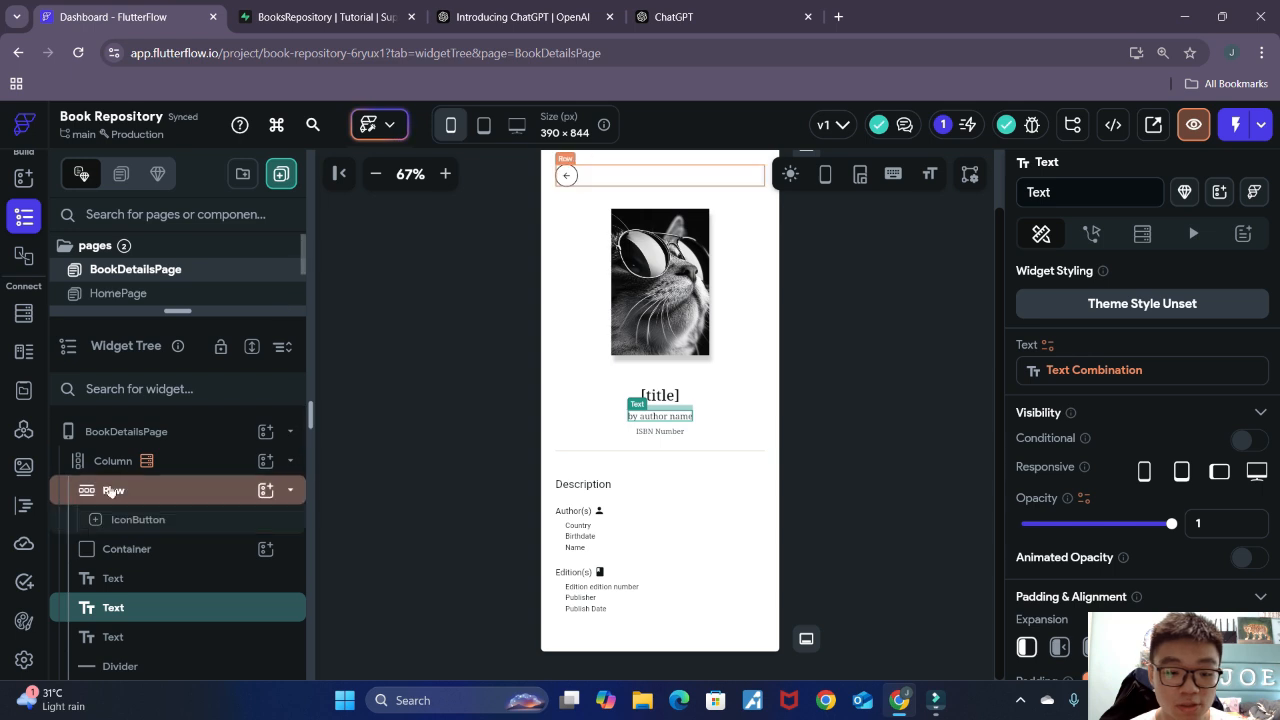
{"action": "left_click", "coordinate": [110, 462]}
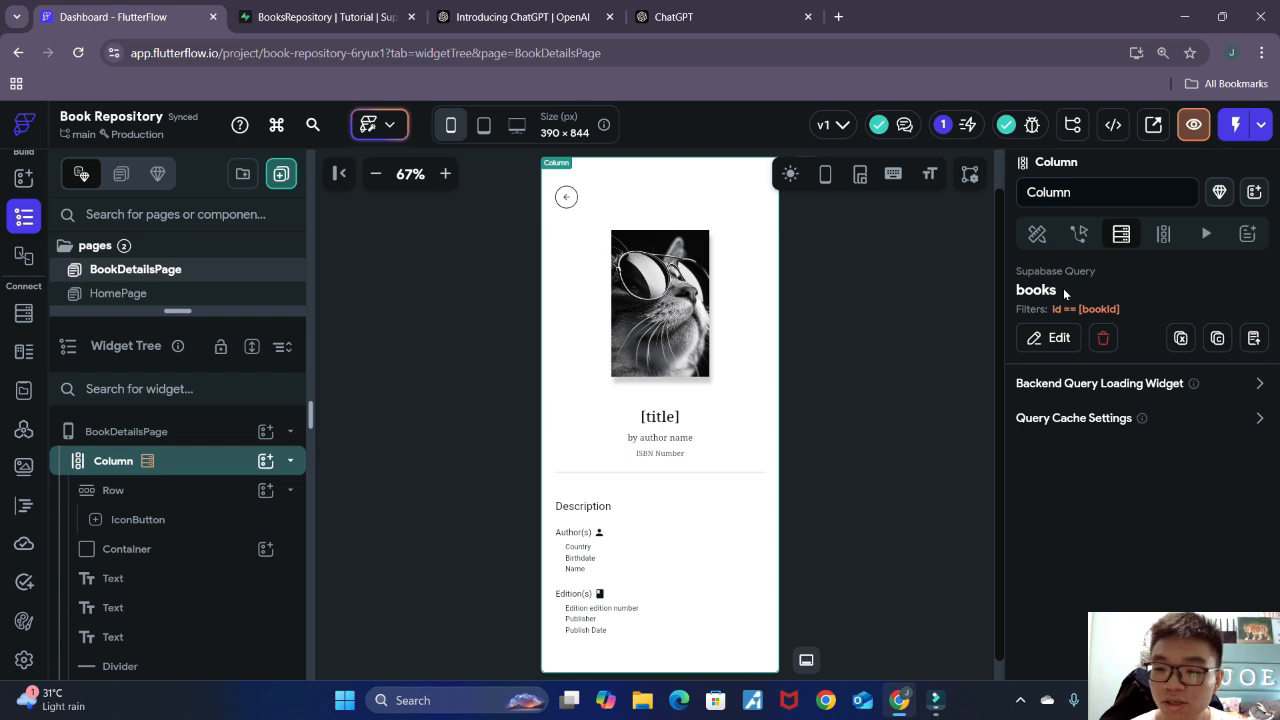
{"action": "left_click", "coordinate": [1050, 337]}
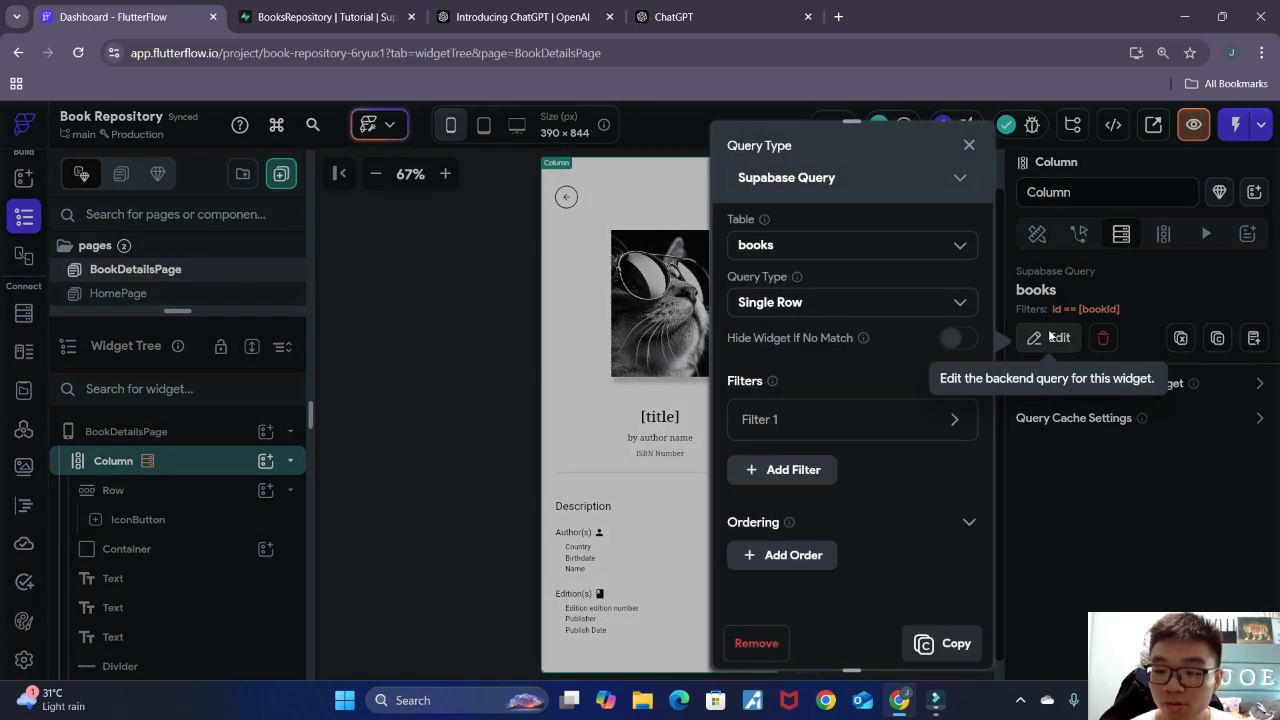
{"action": "left_click", "coordinate": [961, 248]}
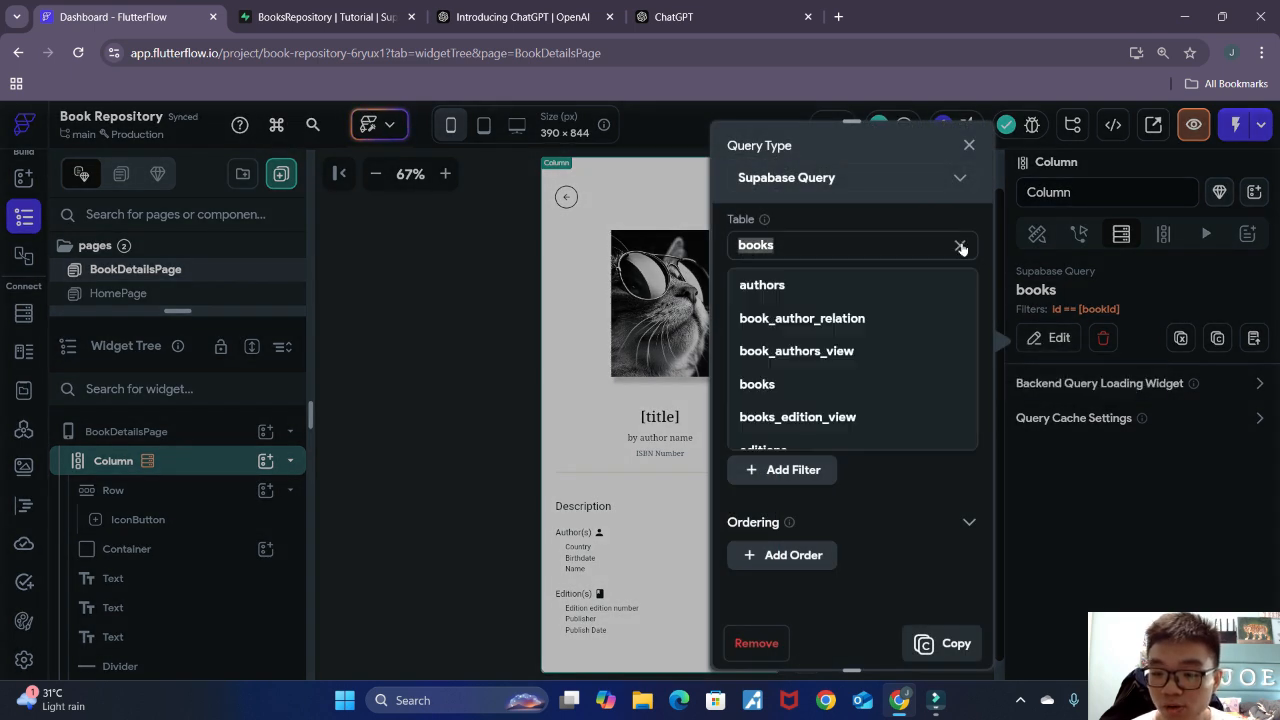
{"action": "left_click", "coordinate": [839, 352]}
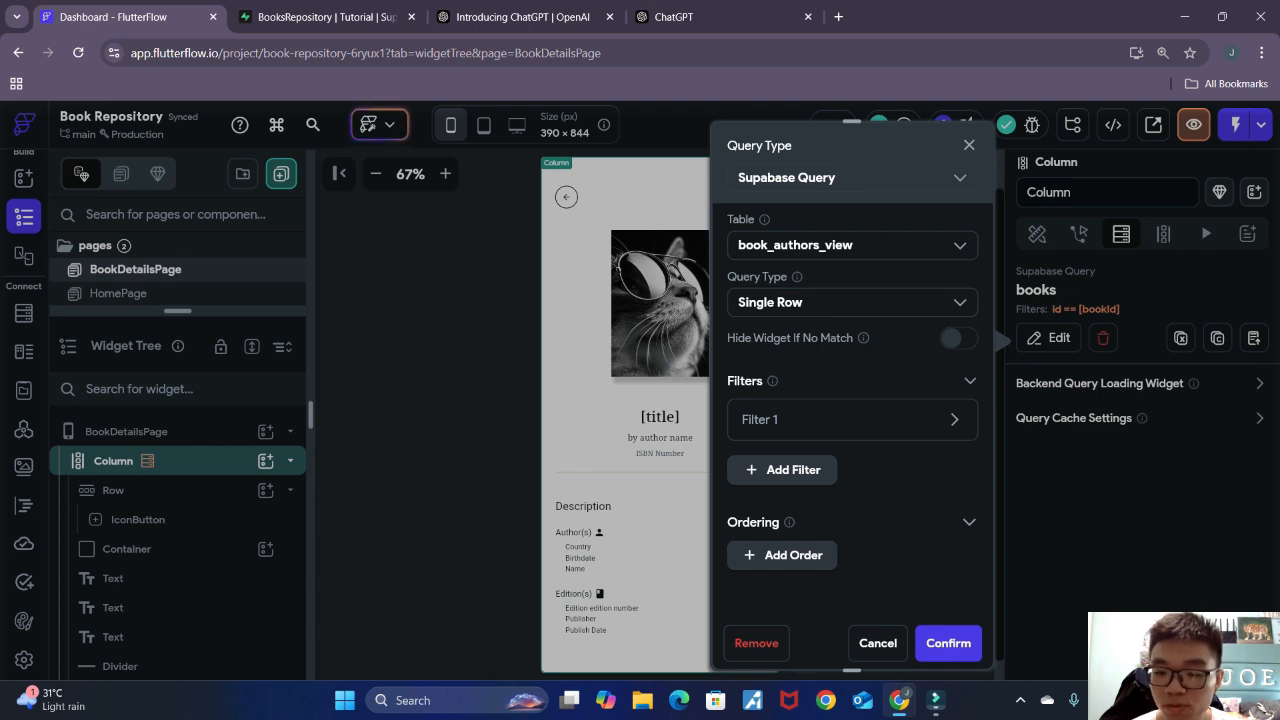
{"action": "left_click", "coordinate": [809, 430]}
{"action": "scroll", "coordinate": [809, 430], "scroll_direction": "down", "scroll_amount": 2}
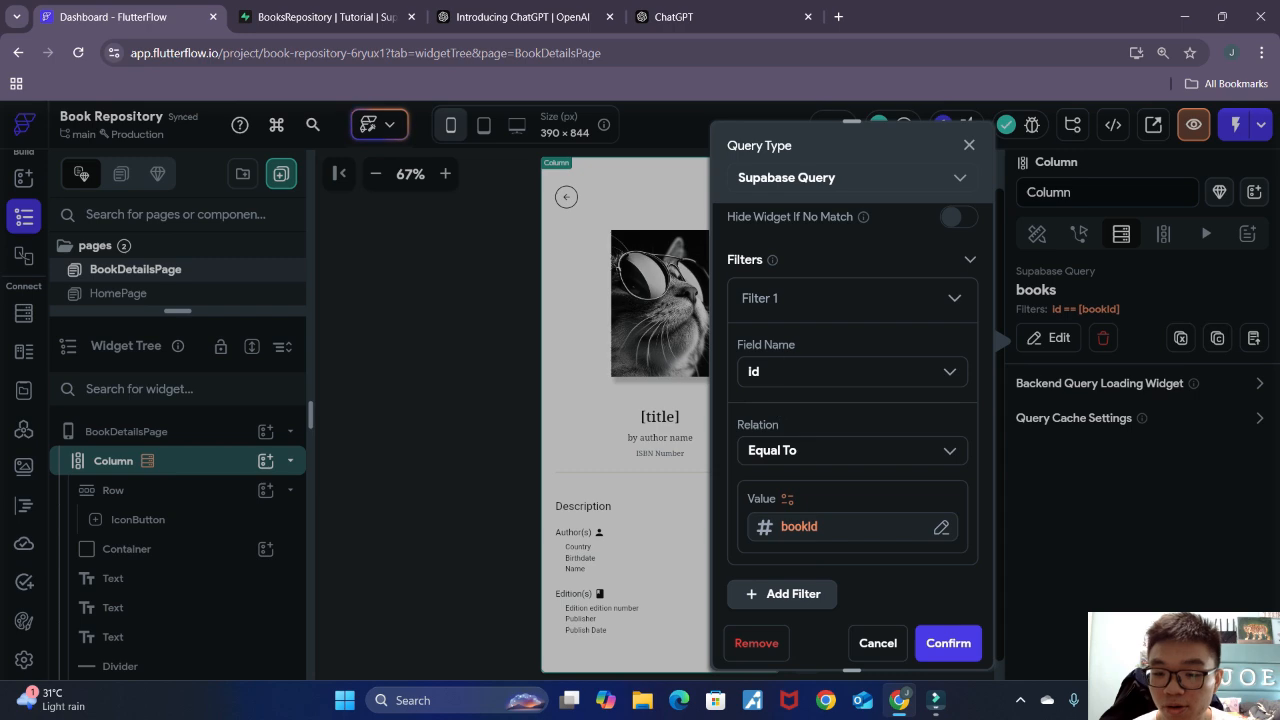
{"action": "scroll", "coordinate": [871, 543], "scroll_direction": "up", "scroll_amount": 2}
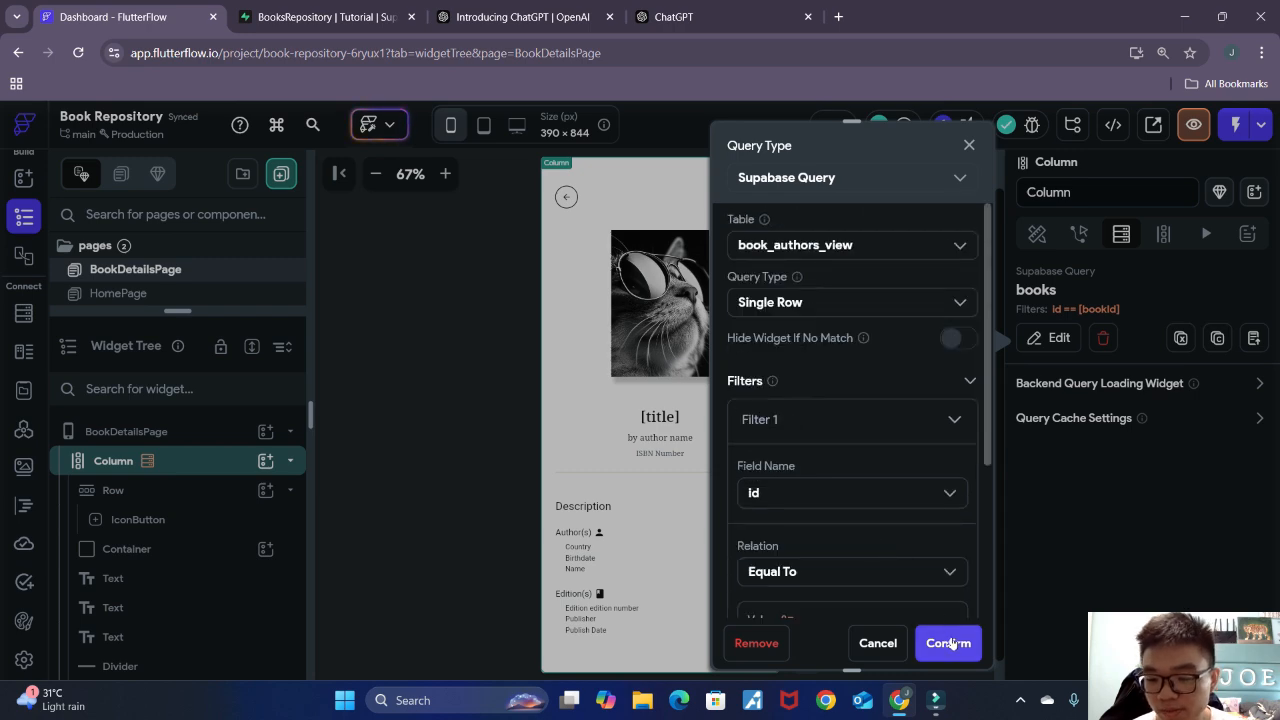
{"action": "left_click", "coordinate": [951, 642]}
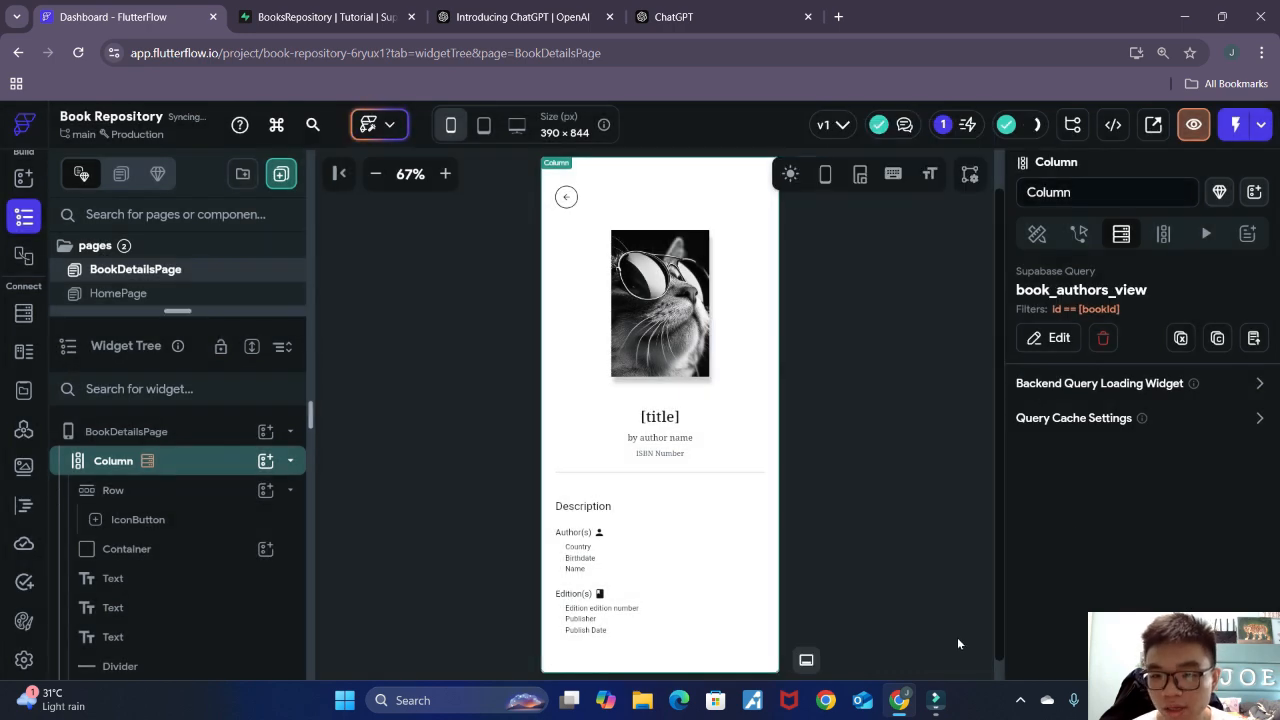
Step: Review the Column's query settings against the book_authors_view columns in Supabase and close the query editor
{"action": "left_click", "coordinate": [1055, 337]}
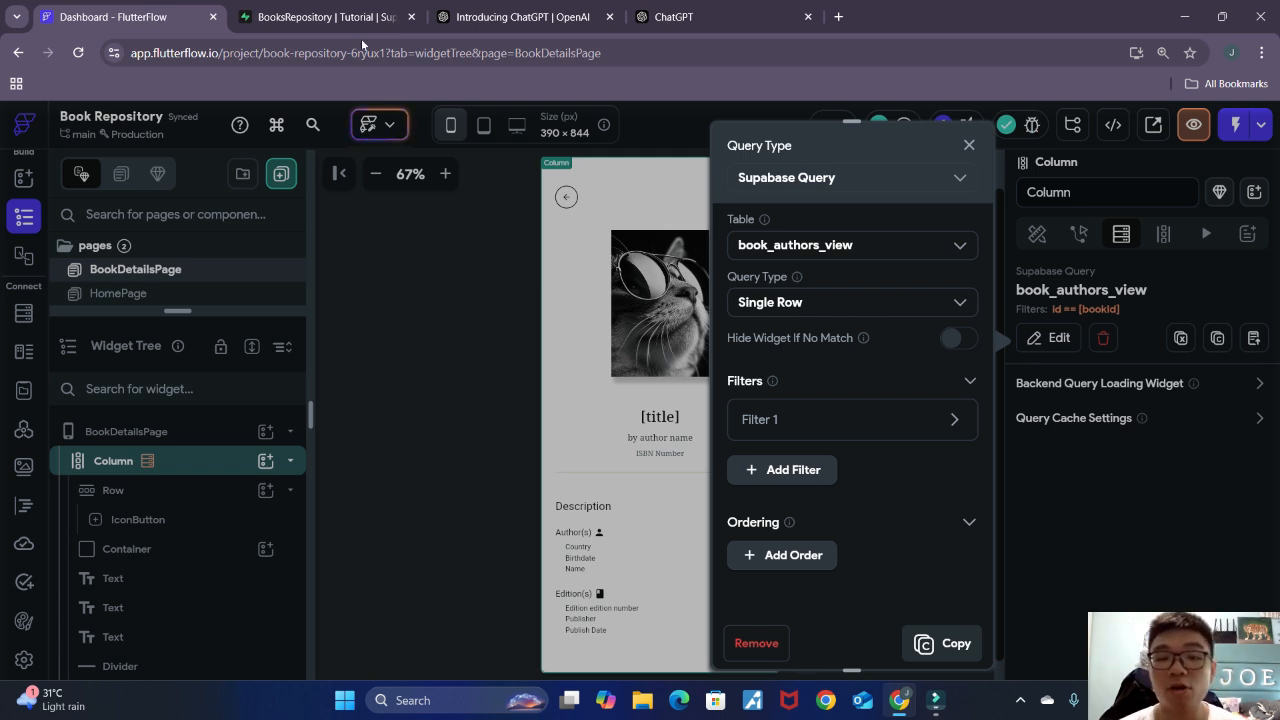
{"action": "left_click", "coordinate": [330, 17]}
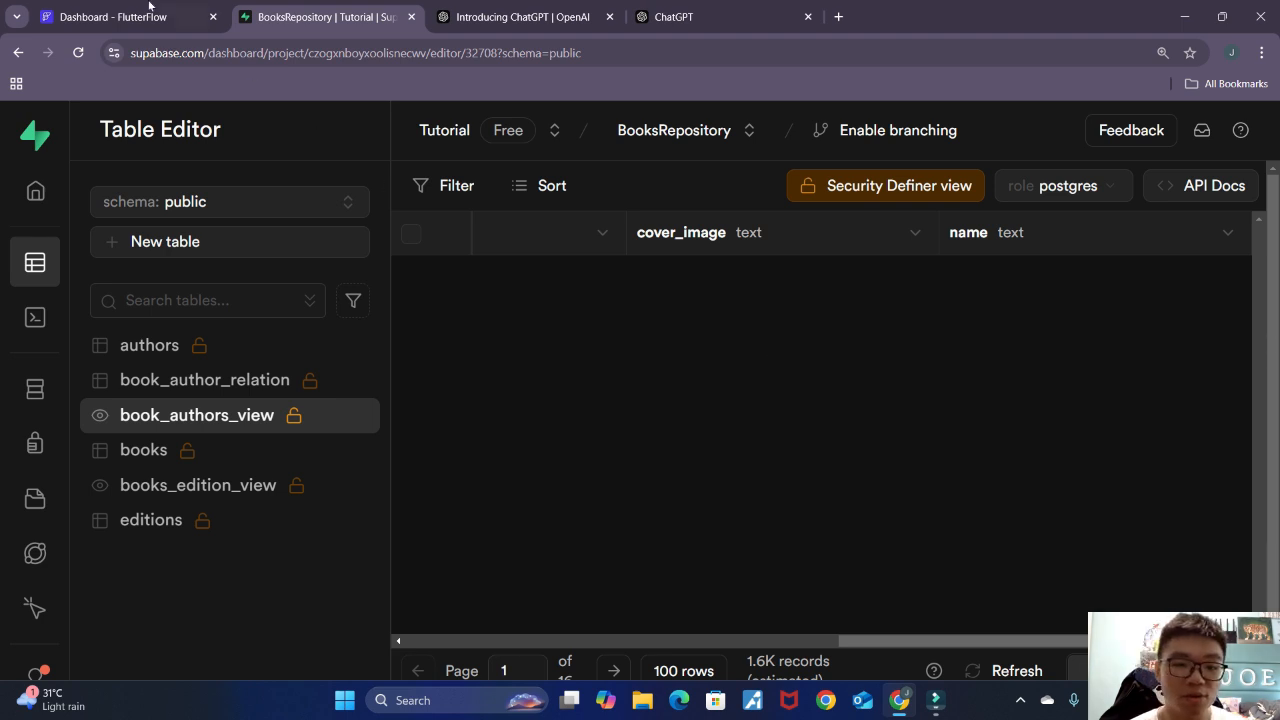
{"action": "left_click", "coordinate": [119, 8]}
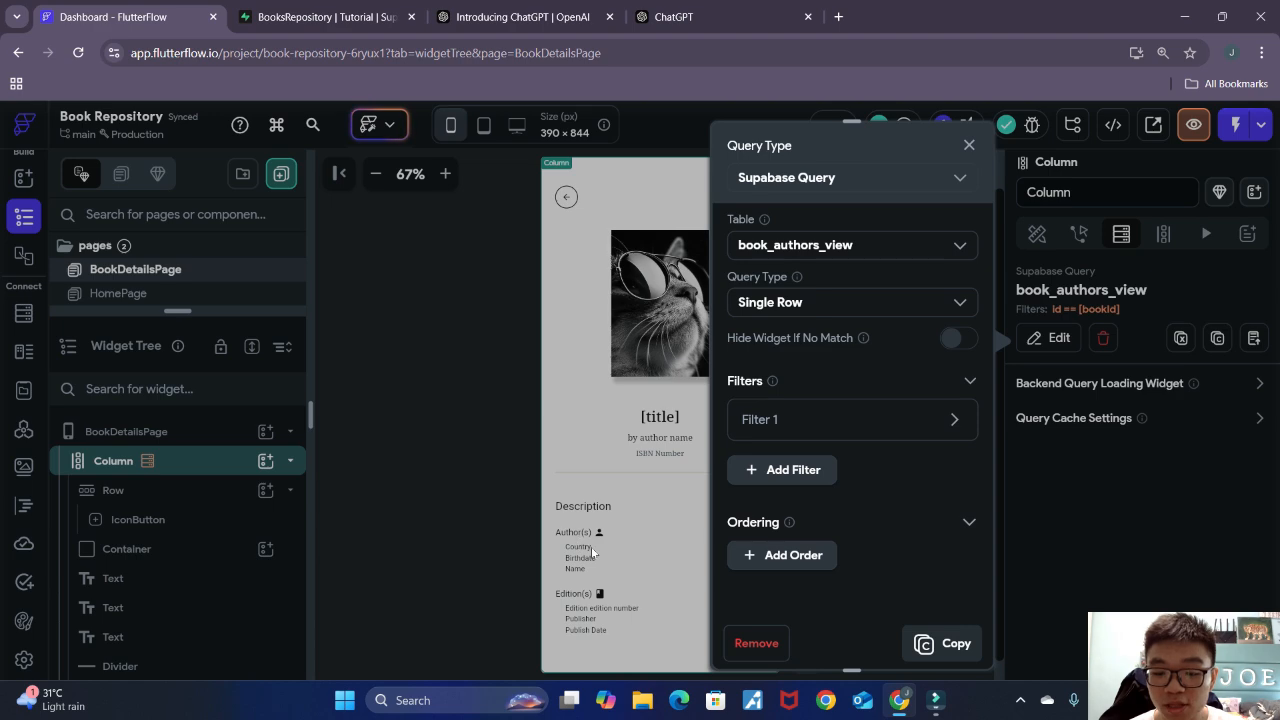
{"action": "left_click", "coordinate": [670, 385]}
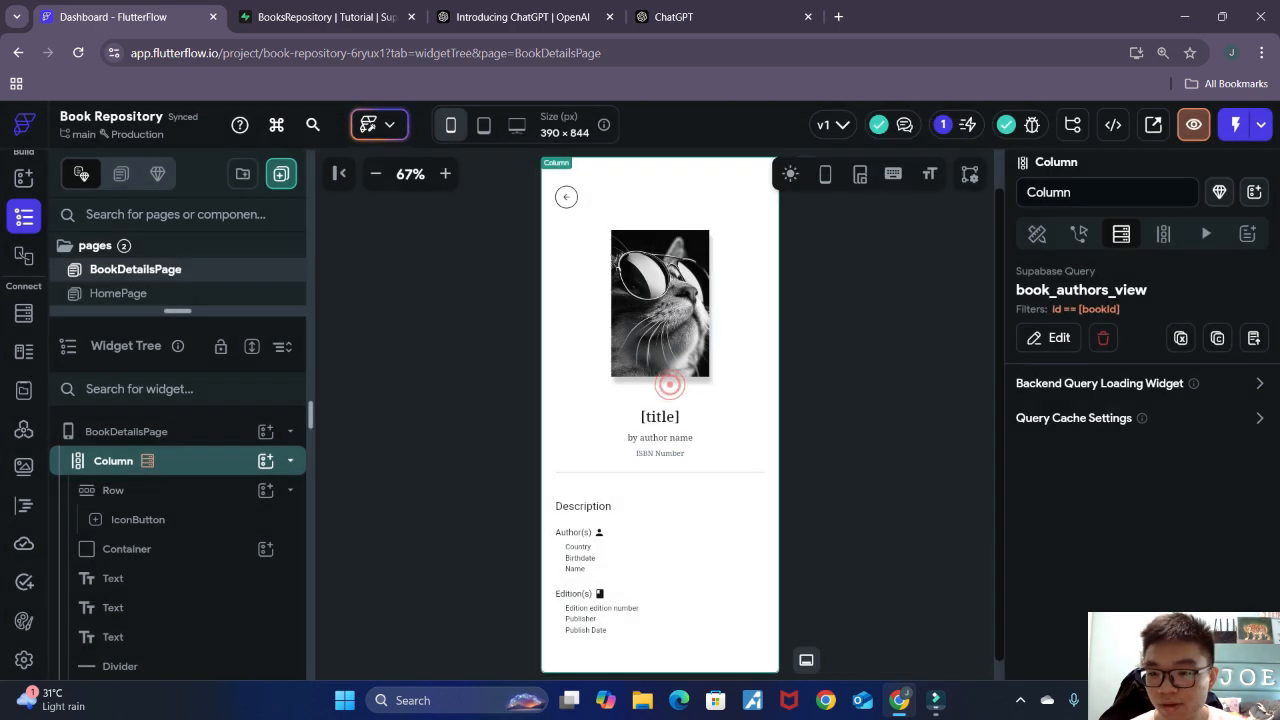
Step: Bind Text 2 of the "by author name" combined text to the name field of the book_authors_view row
{"action": "left_click", "coordinate": [690, 440]}
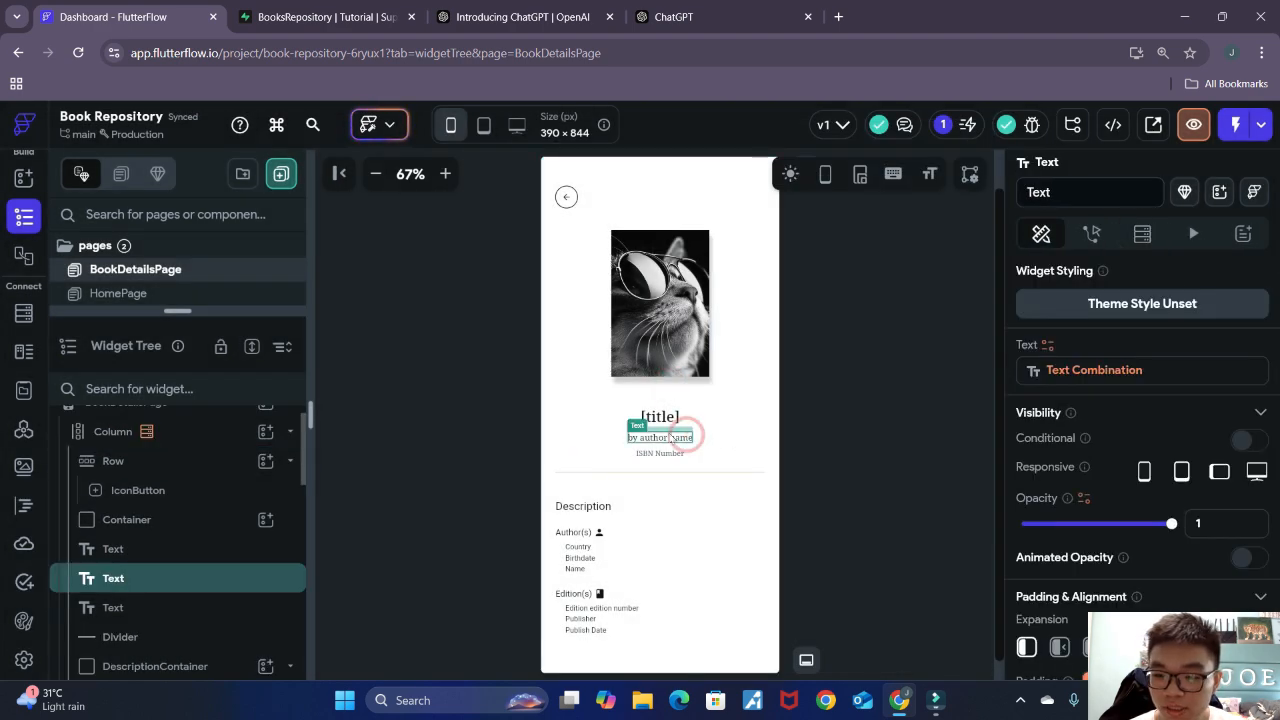
{"action": "left_click", "coordinate": [1087, 371]}
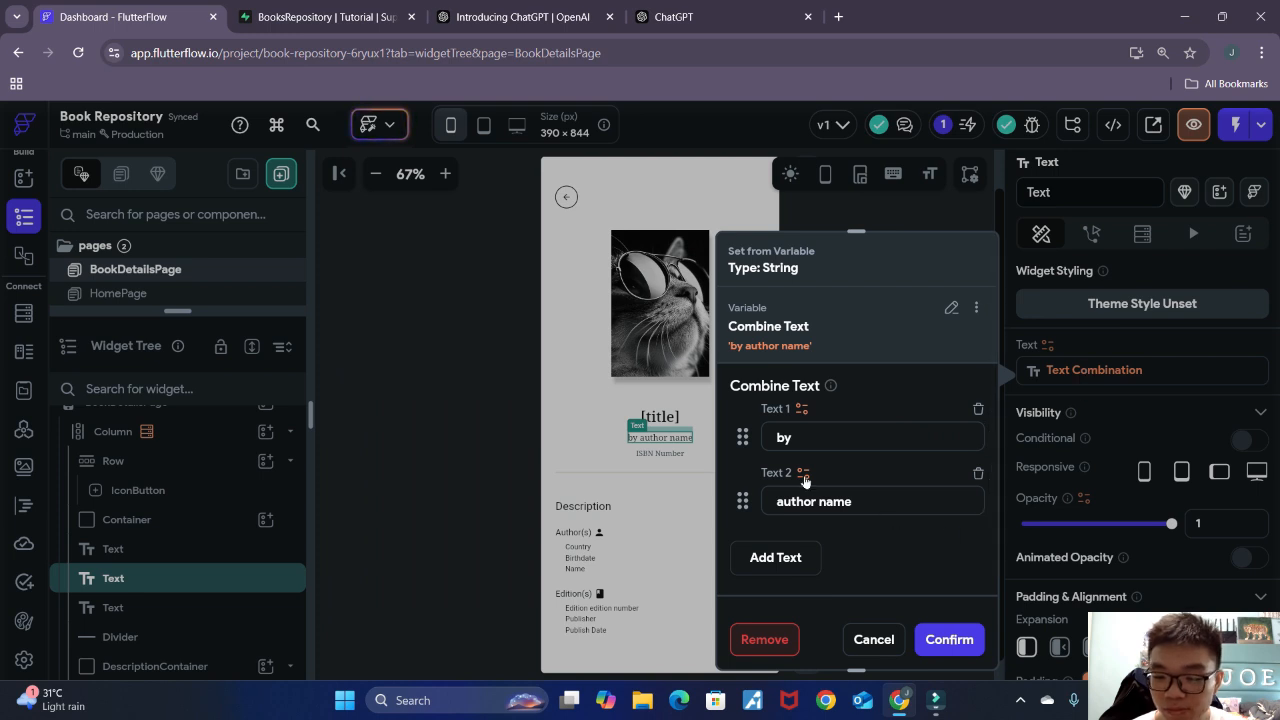
{"action": "left_click", "coordinate": [803, 476]}
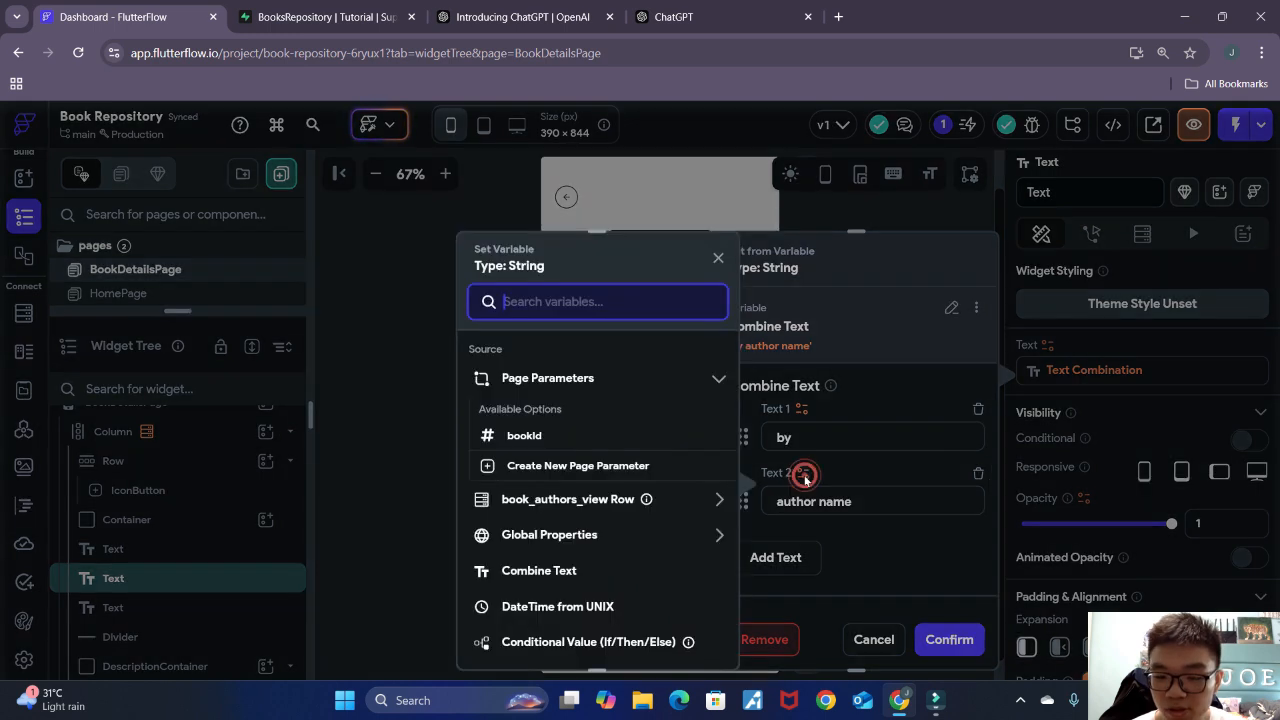
{"action": "left_click", "coordinate": [572, 503]}
{"action": "scroll", "coordinate": [600, 505], "scroll_direction": "down", "scroll_amount": 2}
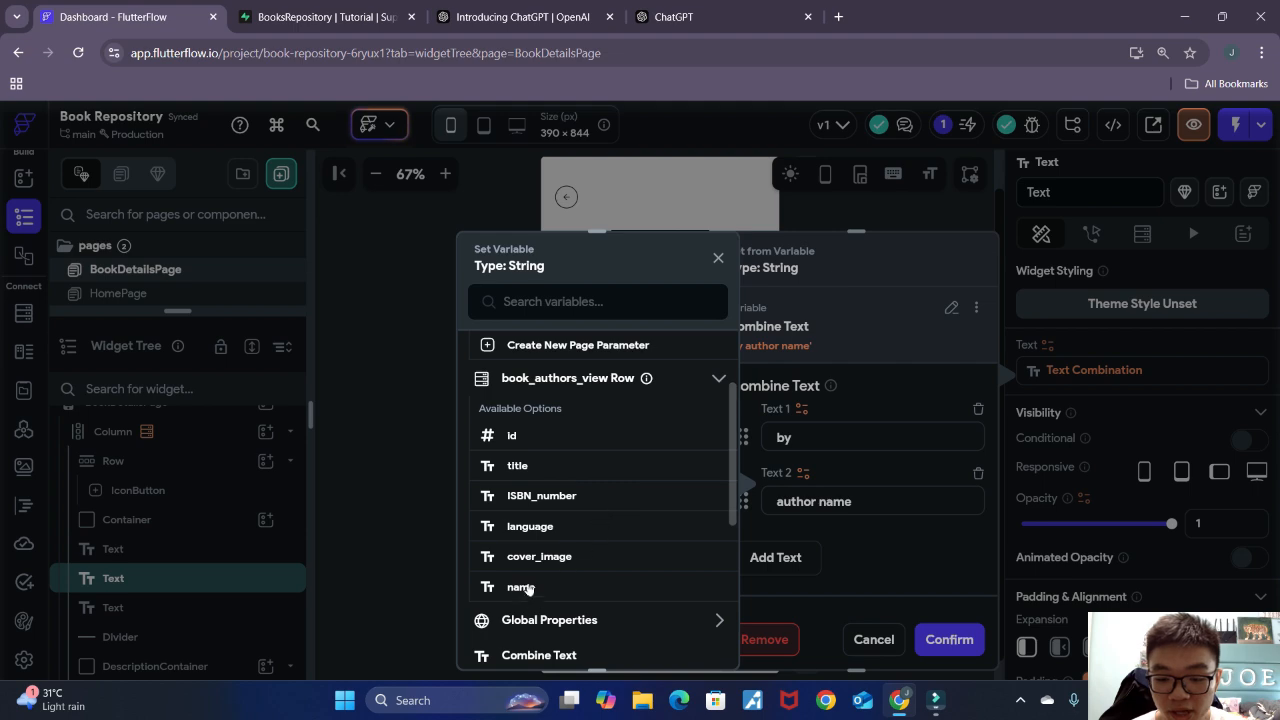
{"action": "left_click", "coordinate": [522, 587]}
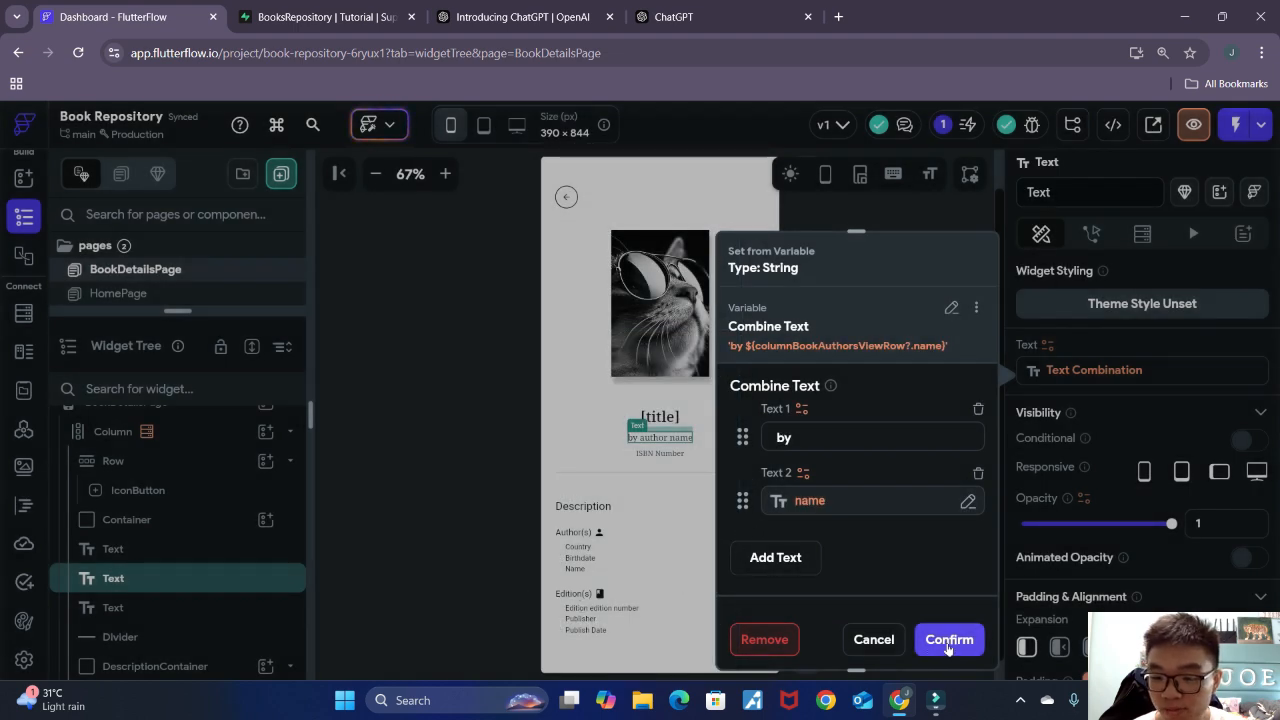
{"action": "left_click", "coordinate": [948, 641]}
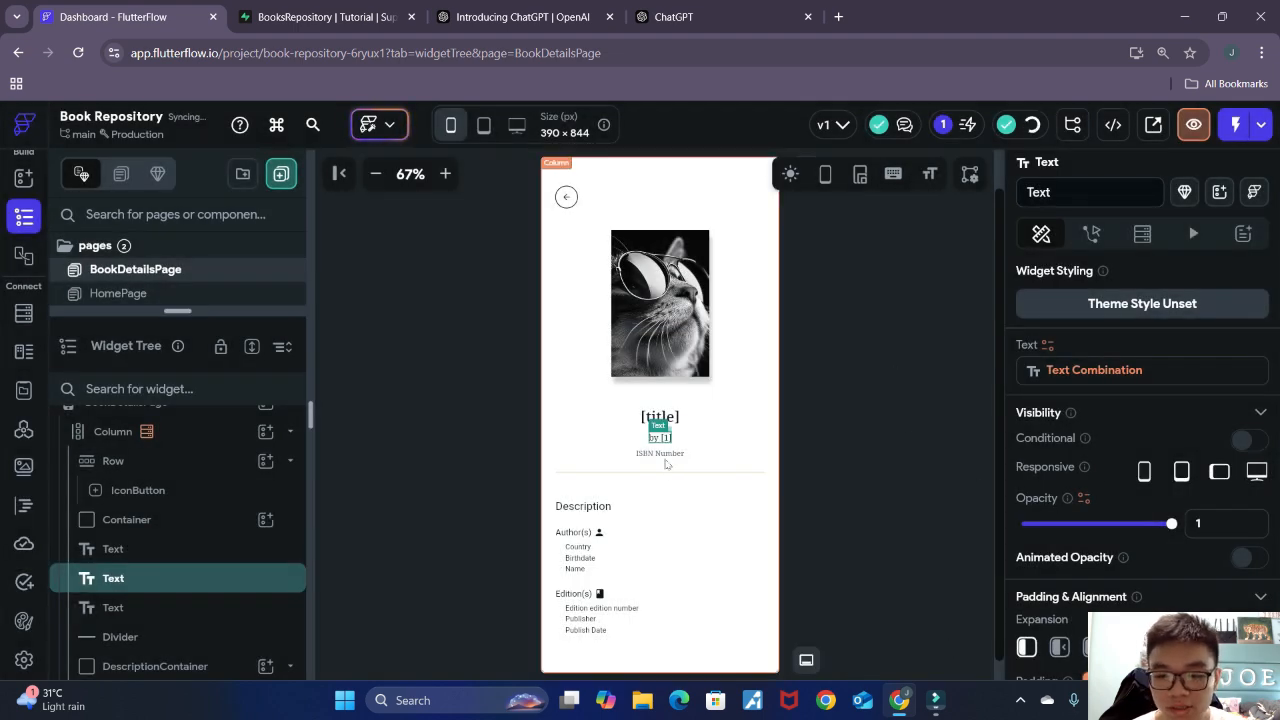
Step: Bind the ISBN Number text to the ISBN_number field of the book_authors_view row, with default value null
{"action": "left_click", "coordinate": [665, 455]}
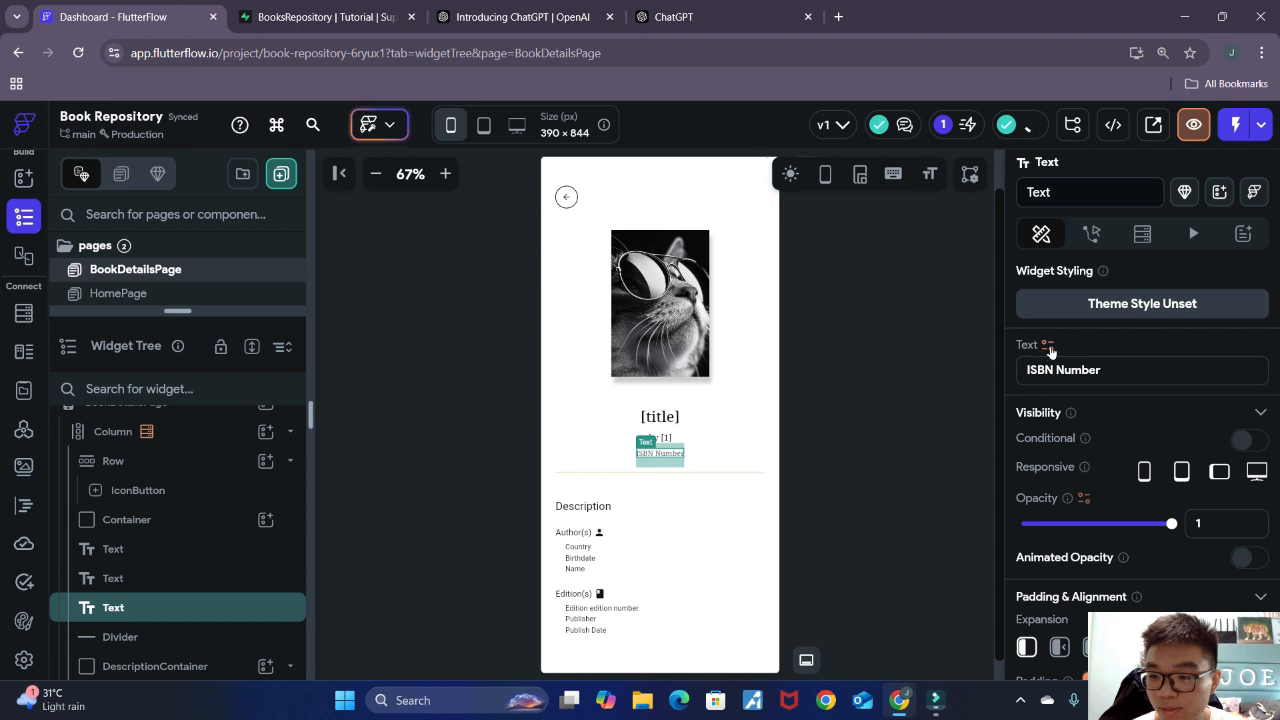
{"action": "left_click", "coordinate": [1047, 345]}
{"action": "left_click", "coordinate": [782, 508]}
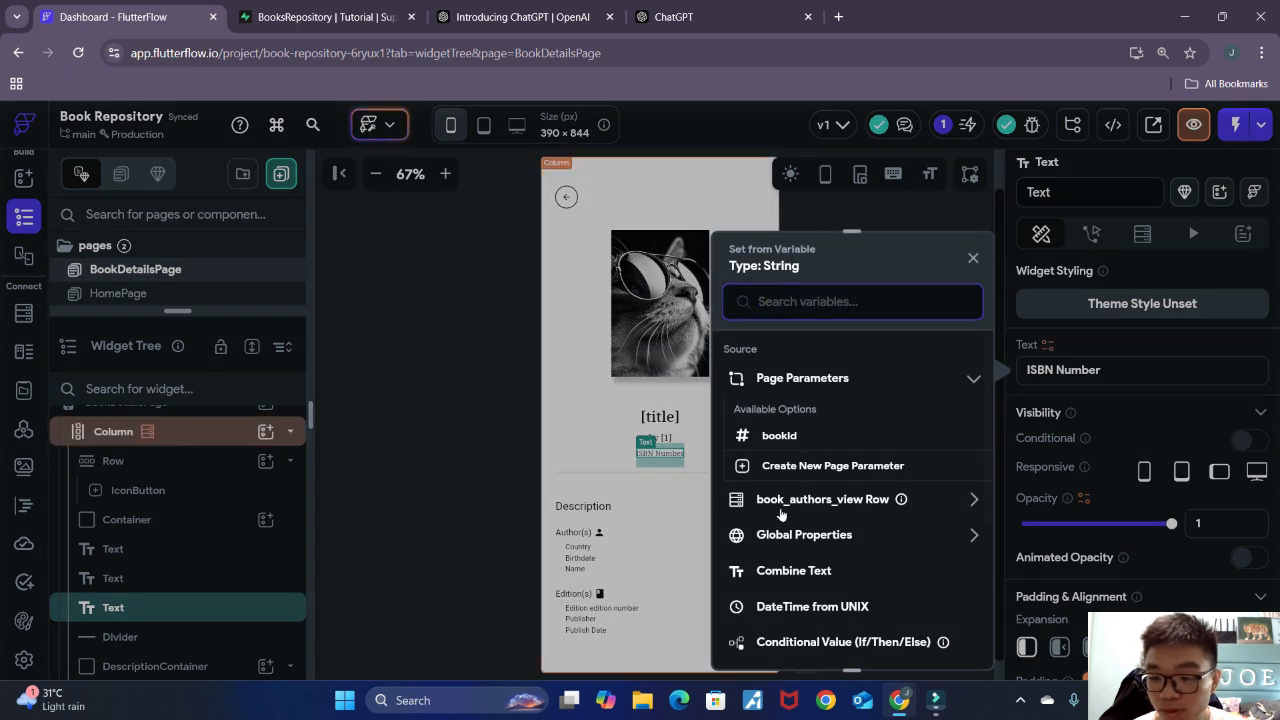
{"action": "scroll", "coordinate": [838, 456], "scroll_direction": "down", "scroll_amount": 2}
{"action": "left_click", "coordinate": [830, 438]}
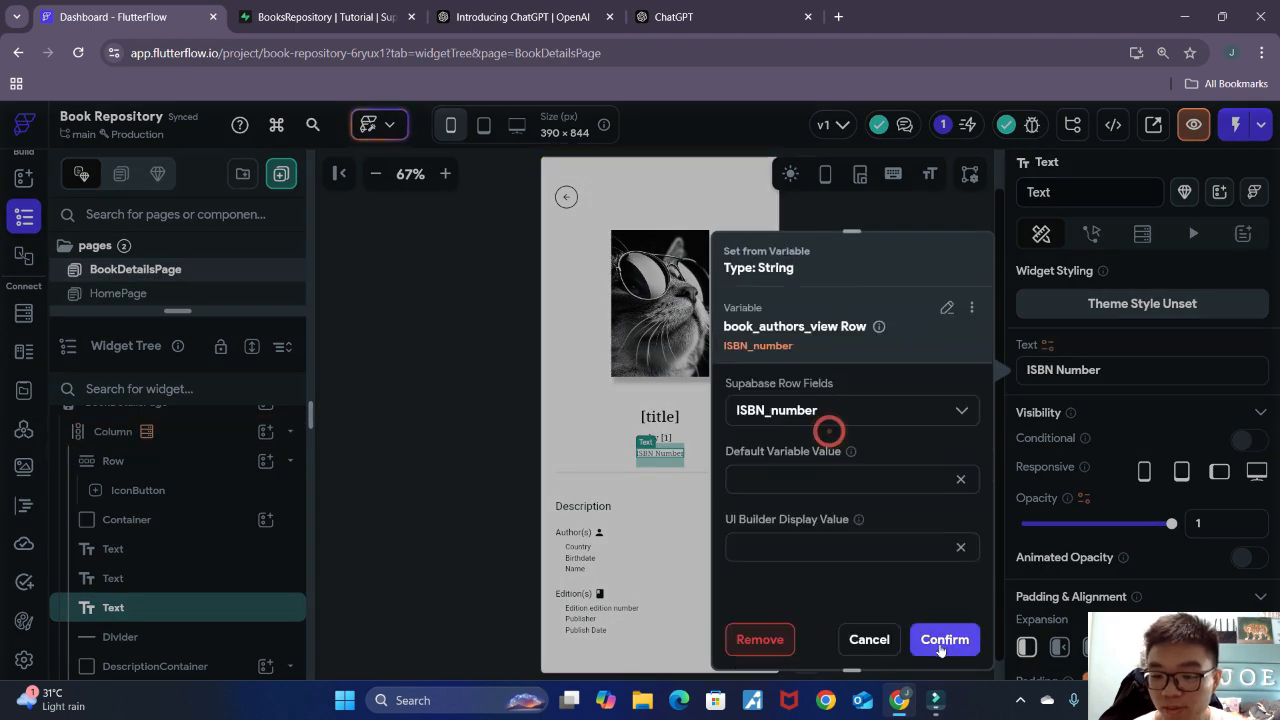
{"action": "left_click", "coordinate": [820, 477]}
{"action": "type", "text": "null"}
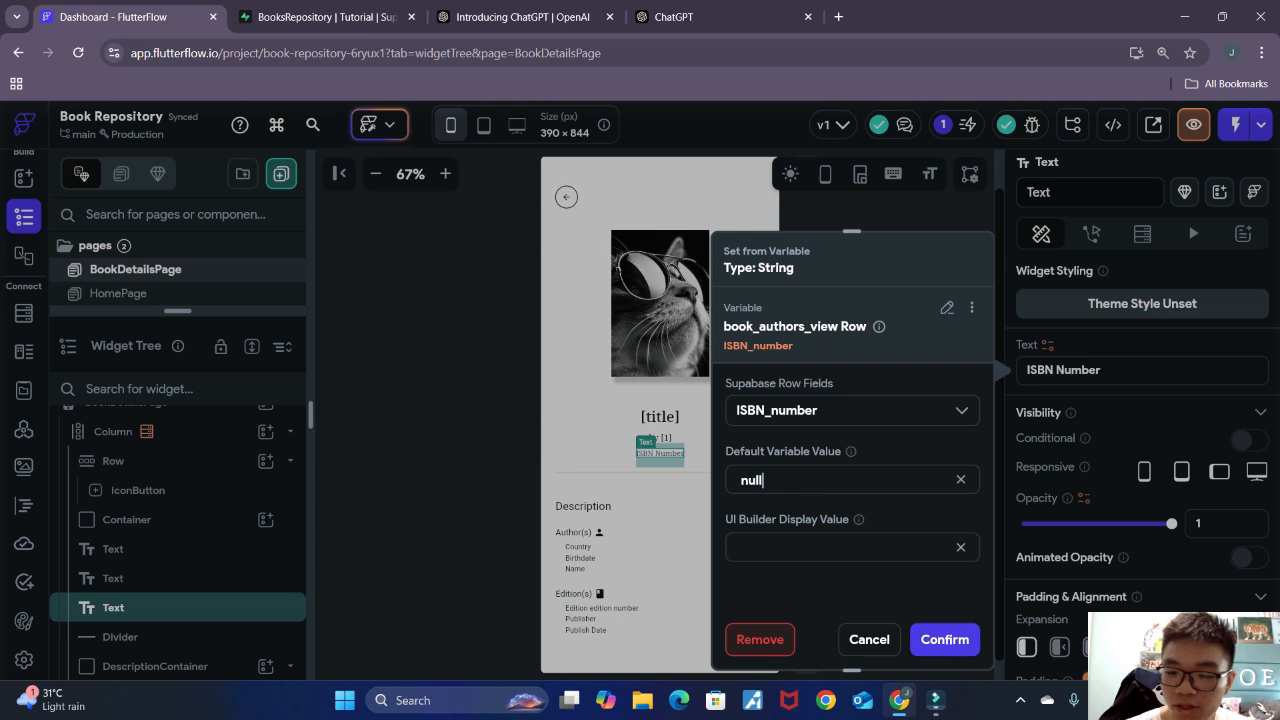
{"action": "left_click", "coordinate": [960, 638]}
{"action": "left_click", "coordinate": [911, 444]}
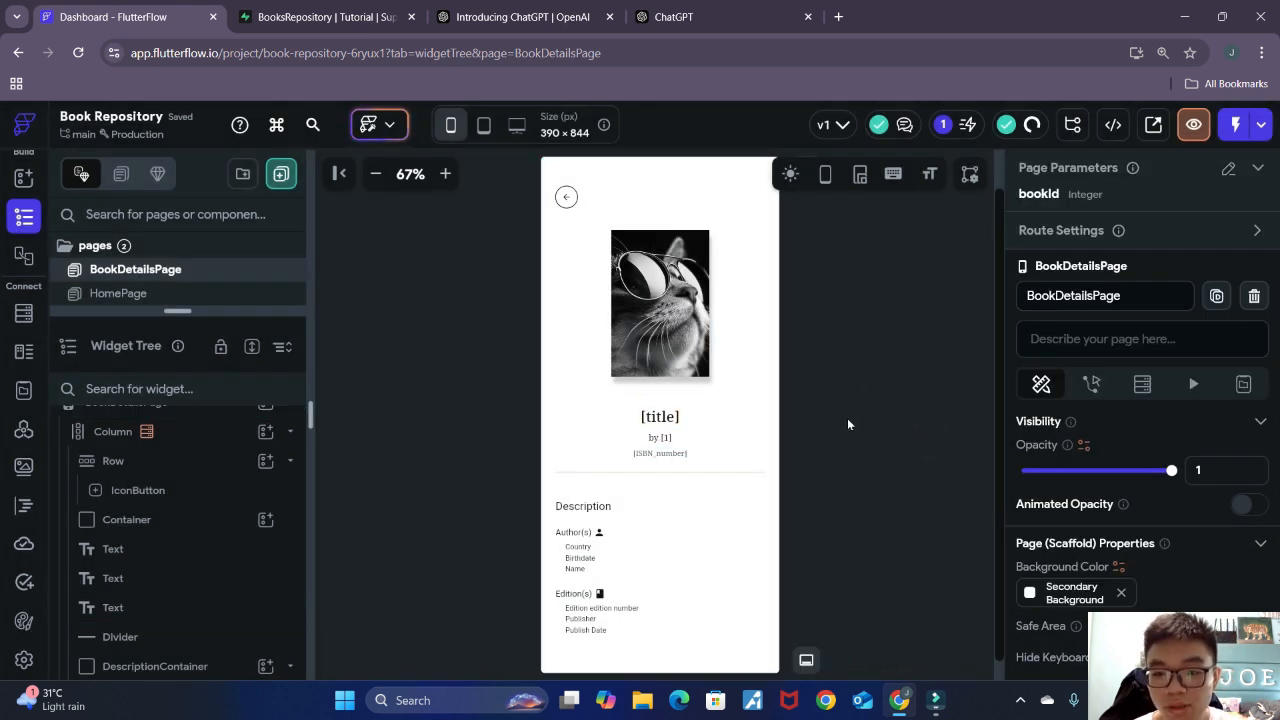
Step: Add a Supabase Query backend query to the Row around AuthorDetailsContainer and set its table to book_authors_view
{"action": "scroll", "coordinate": [845, 412], "scroll_direction": "down", "scroll_amount": 1}
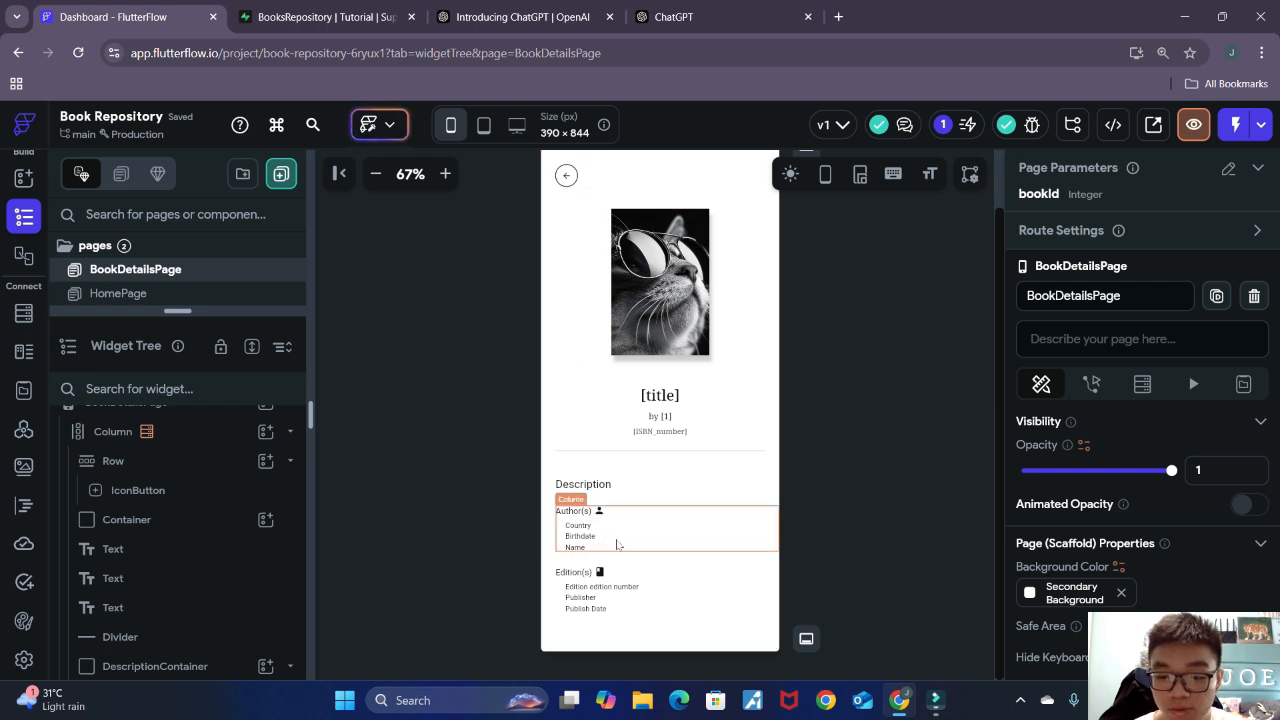
{"action": "left_click", "coordinate": [578, 527]}
{"action": "left_click", "coordinate": [580, 537]}
{"action": "left_click", "coordinate": [634, 533]}
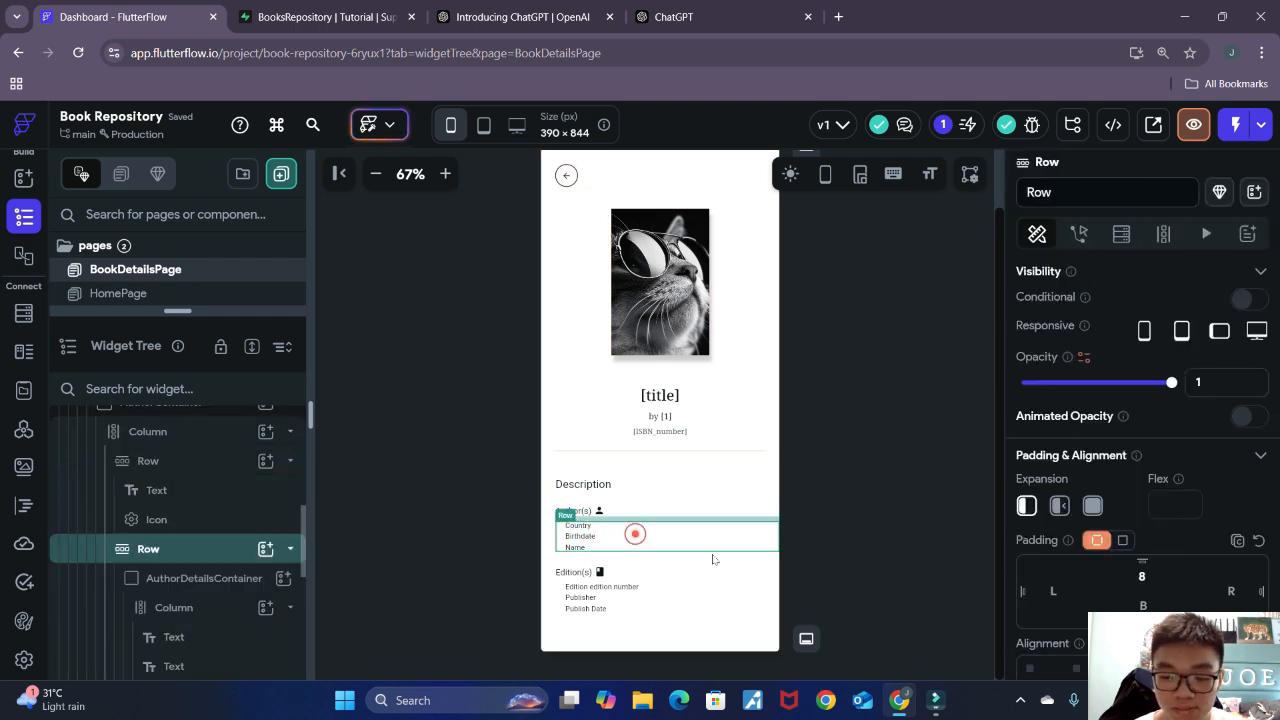
{"action": "left_click", "coordinate": [346, 629]}
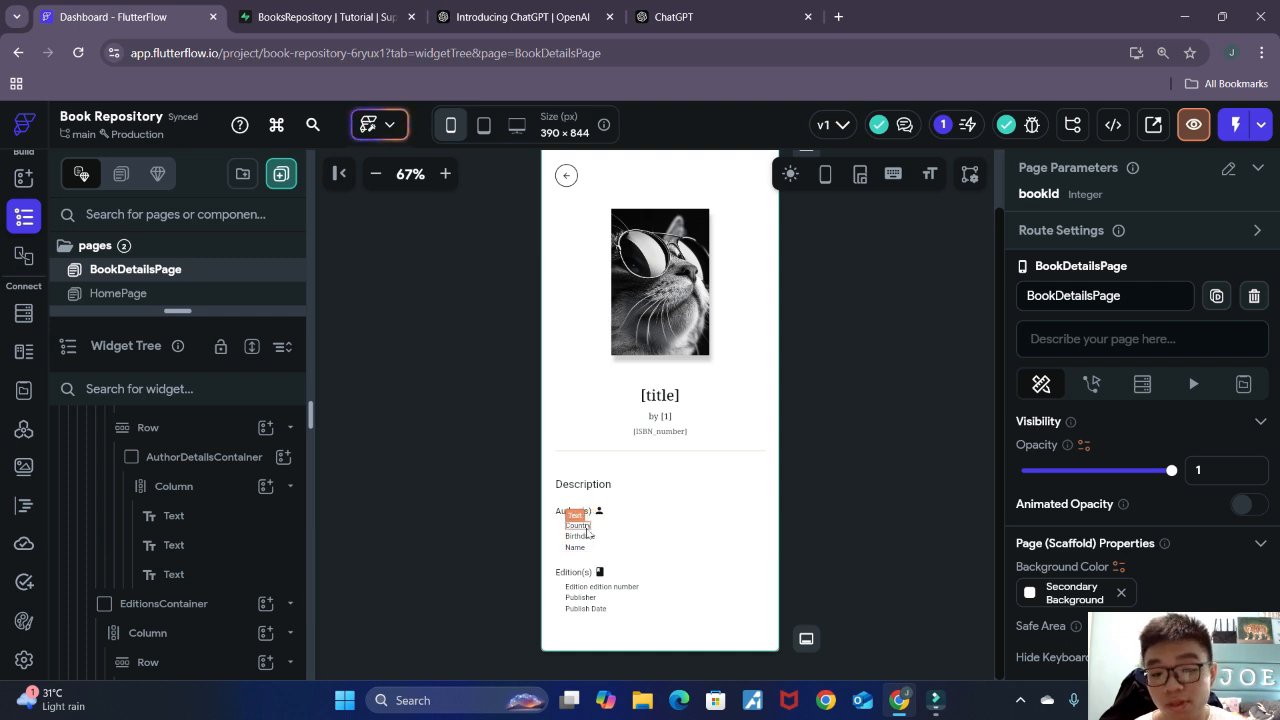
{"action": "left_click", "coordinate": [588, 533]}
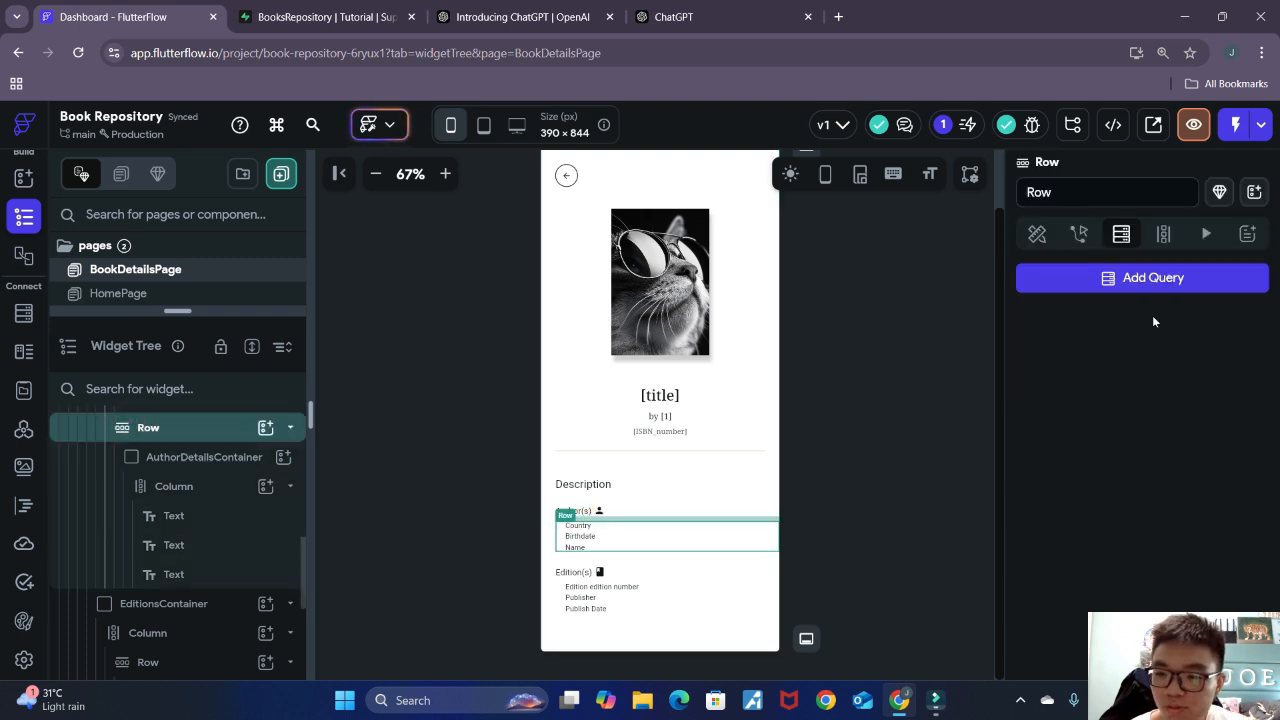
{"action": "left_click", "coordinate": [1151, 284]}
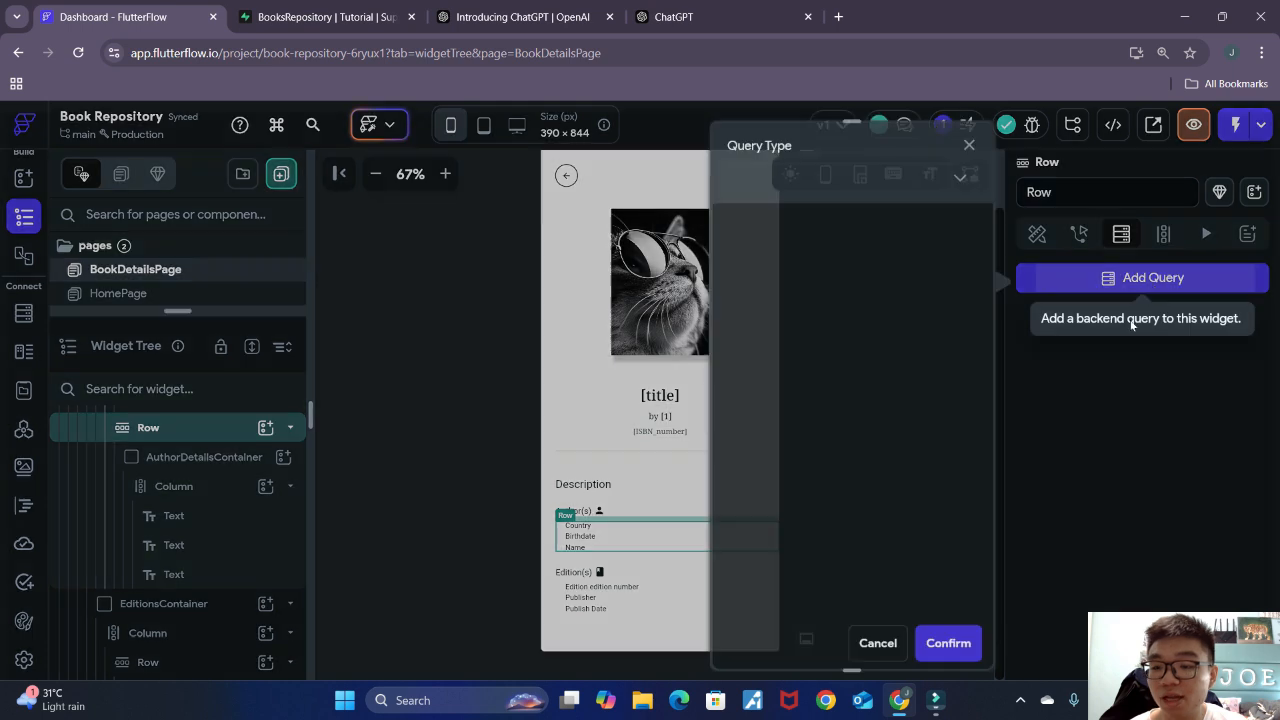
{"action": "left_click", "coordinate": [960, 183]}
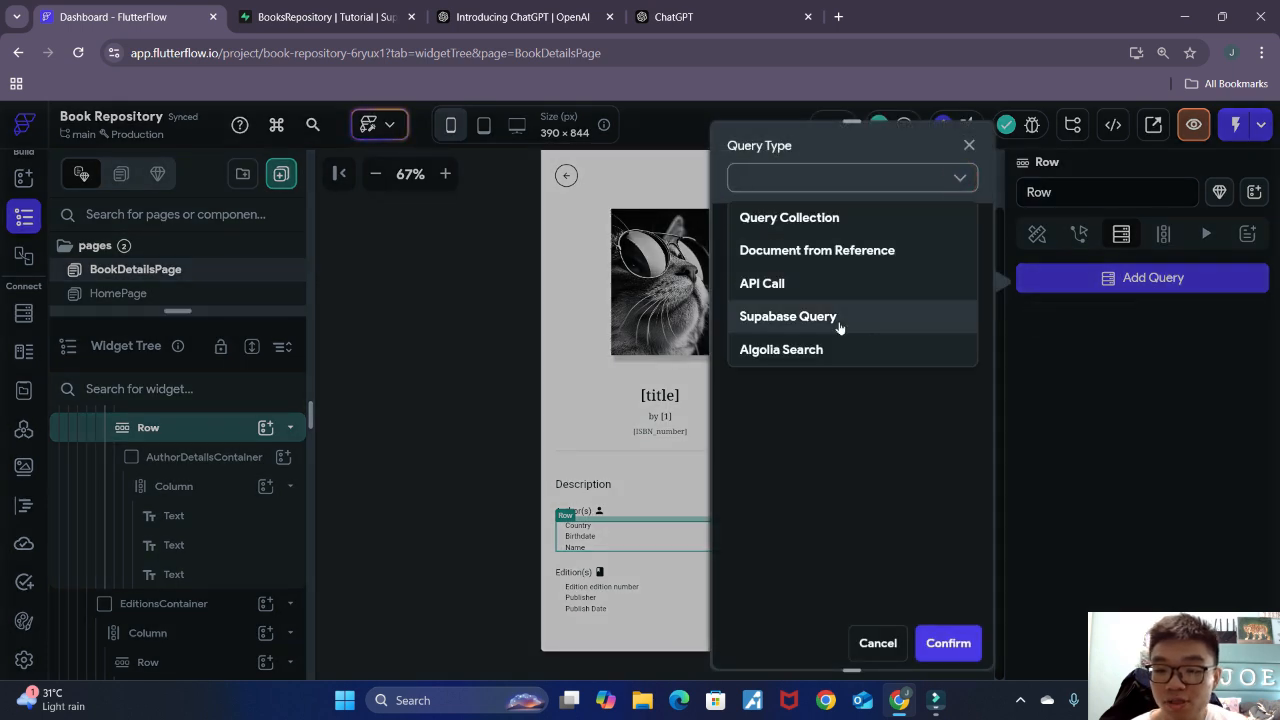
{"action": "left_click", "coordinate": [840, 316]}
{"action": "left_click", "coordinate": [964, 247]}
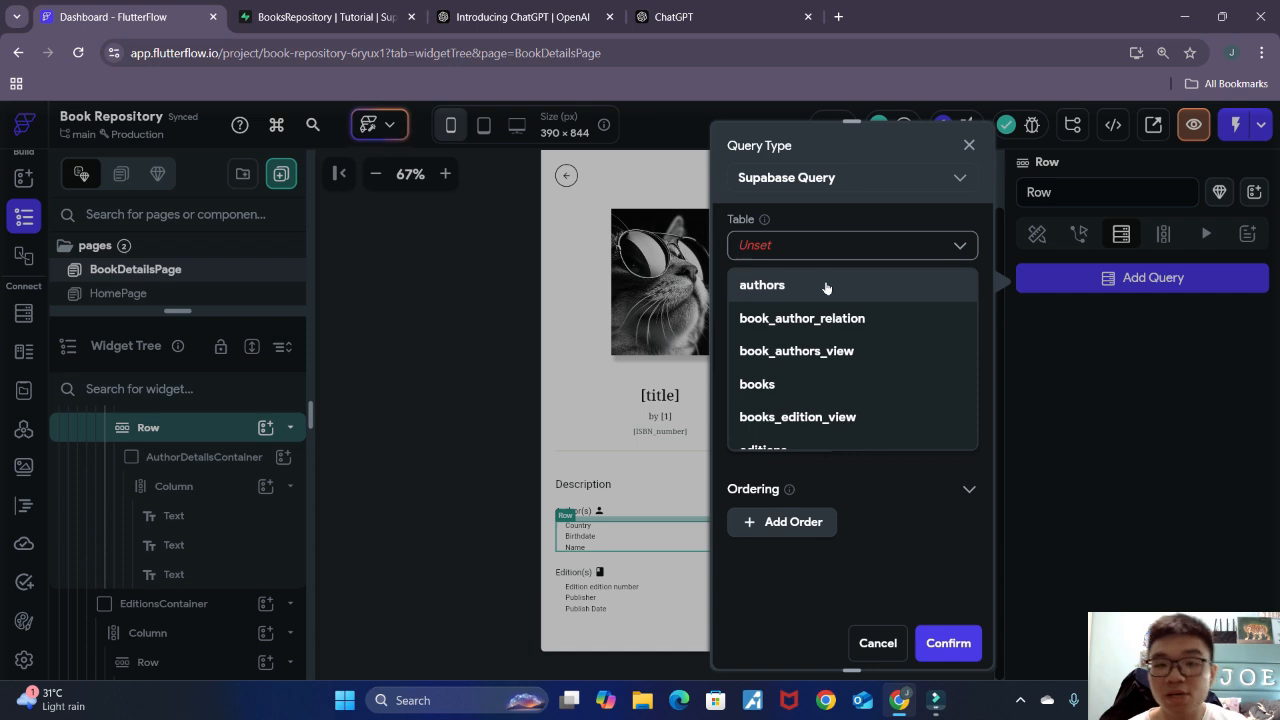
{"action": "left_click", "coordinate": [797, 353]}
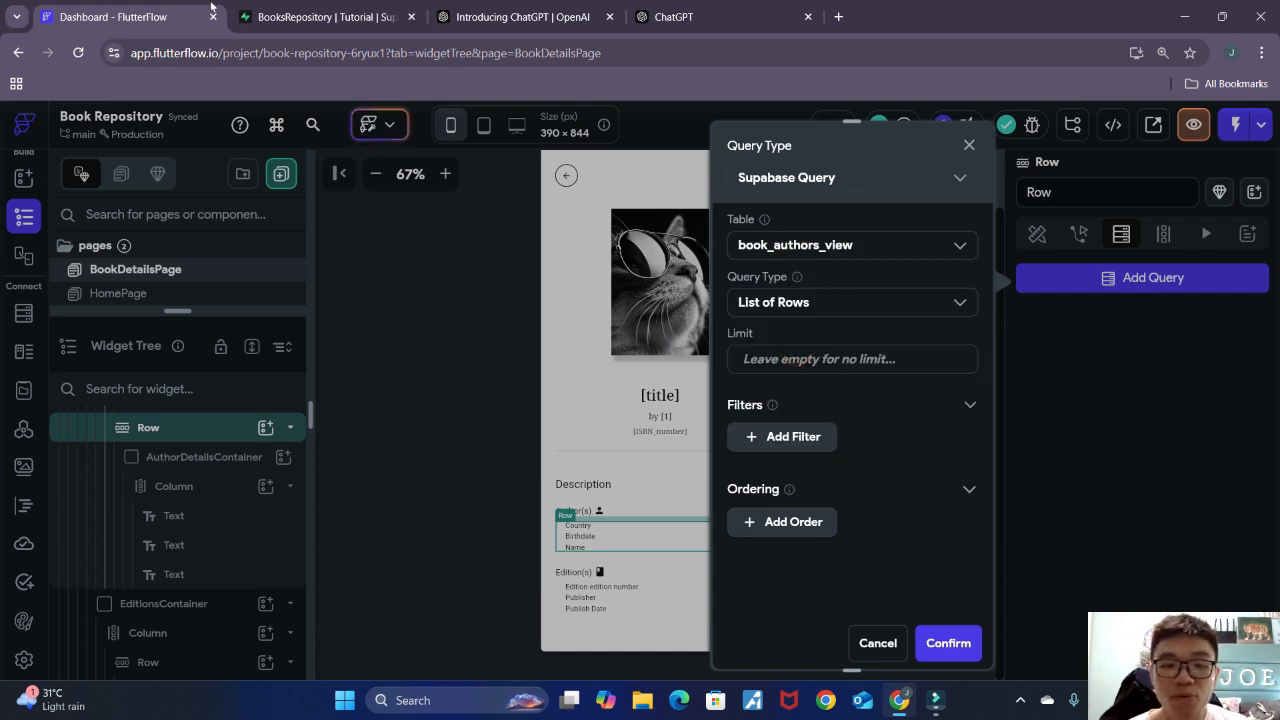
Step: Examine books_edition_view and book_authors_view in the Supabase table editor and return to the Row's query settings in FlutterFlow
{"action": "left_click", "coordinate": [334, 7]}
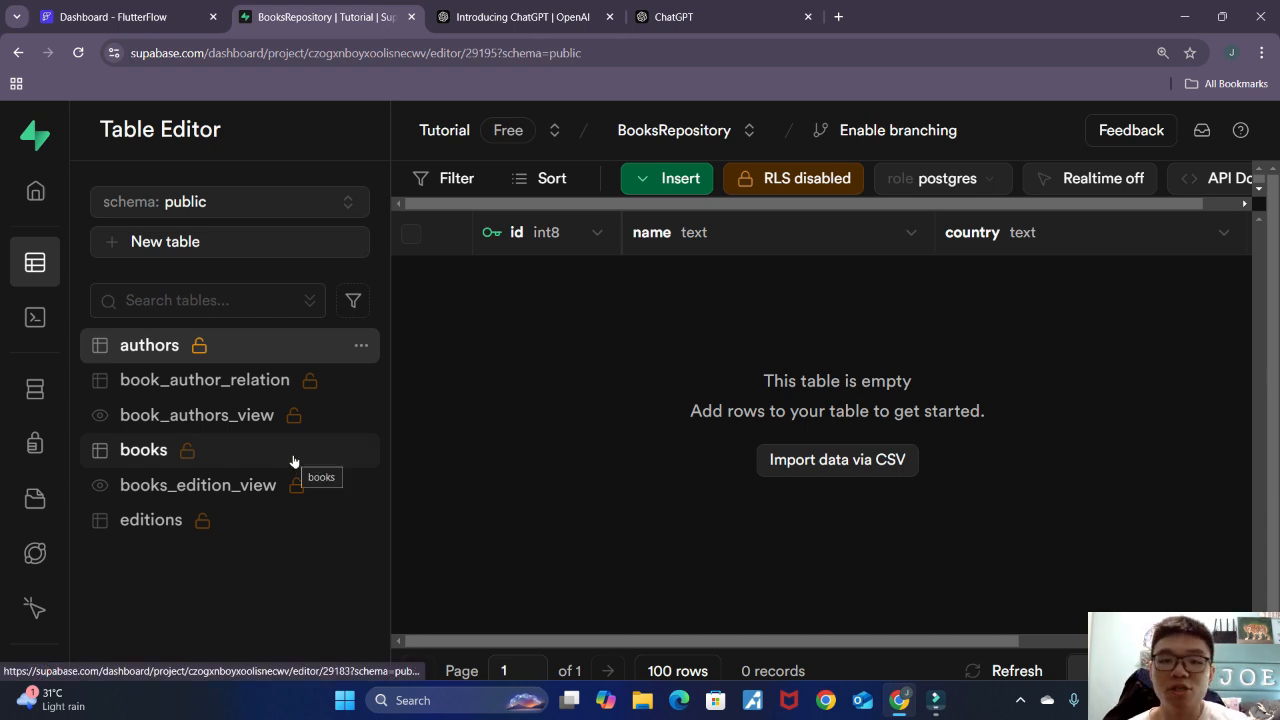
{"action": "left_click", "coordinate": [206, 487]}
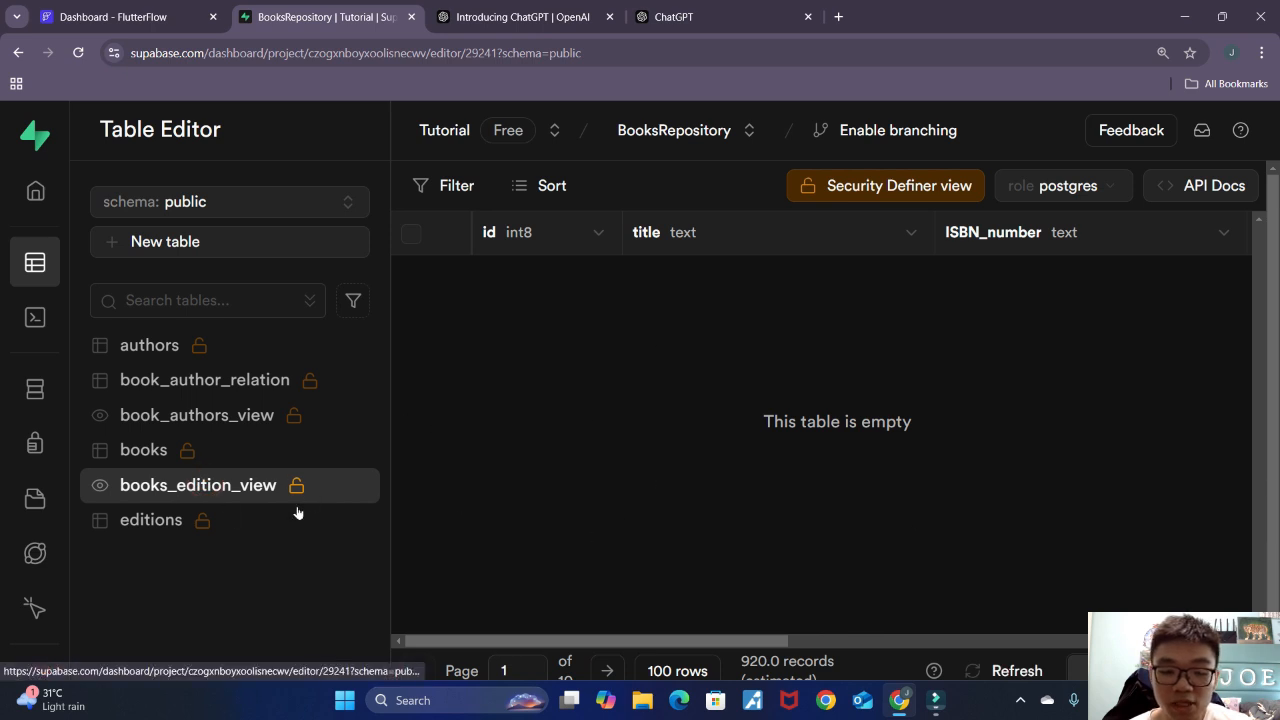
{"action": "left_click", "coordinate": [130, 17]}
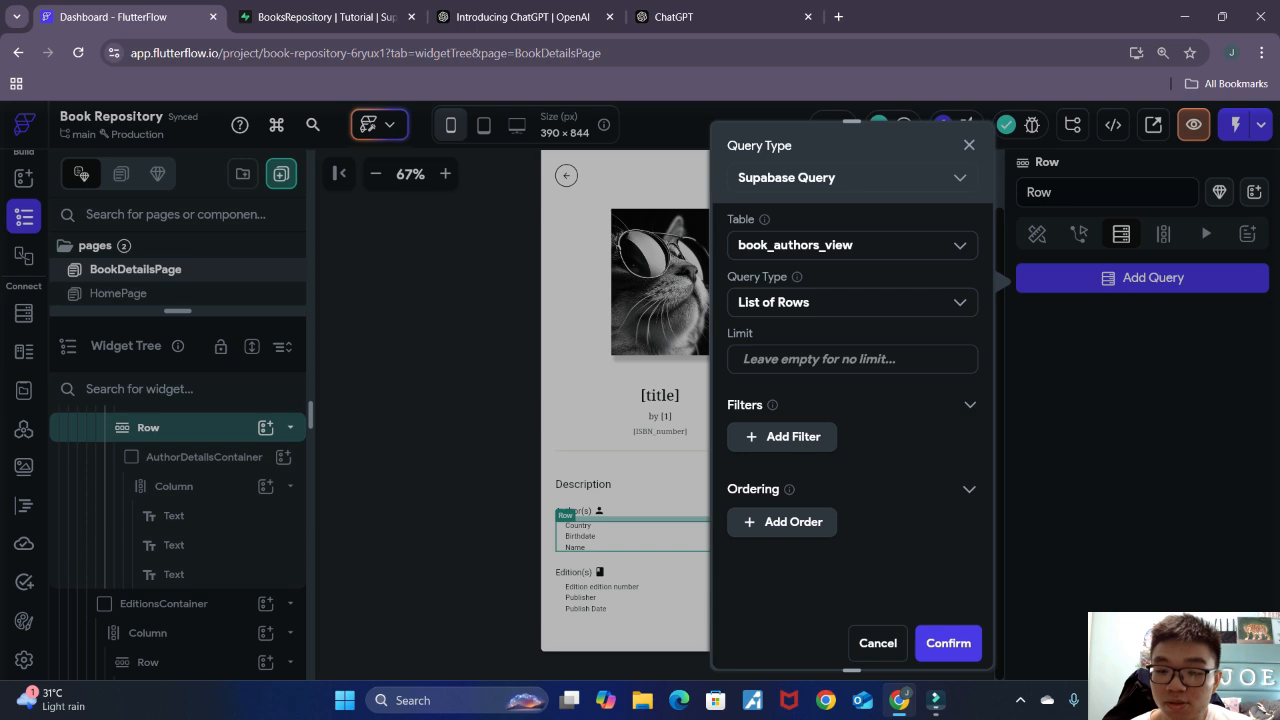
{"action": "left_click", "coordinate": [320, 17]}
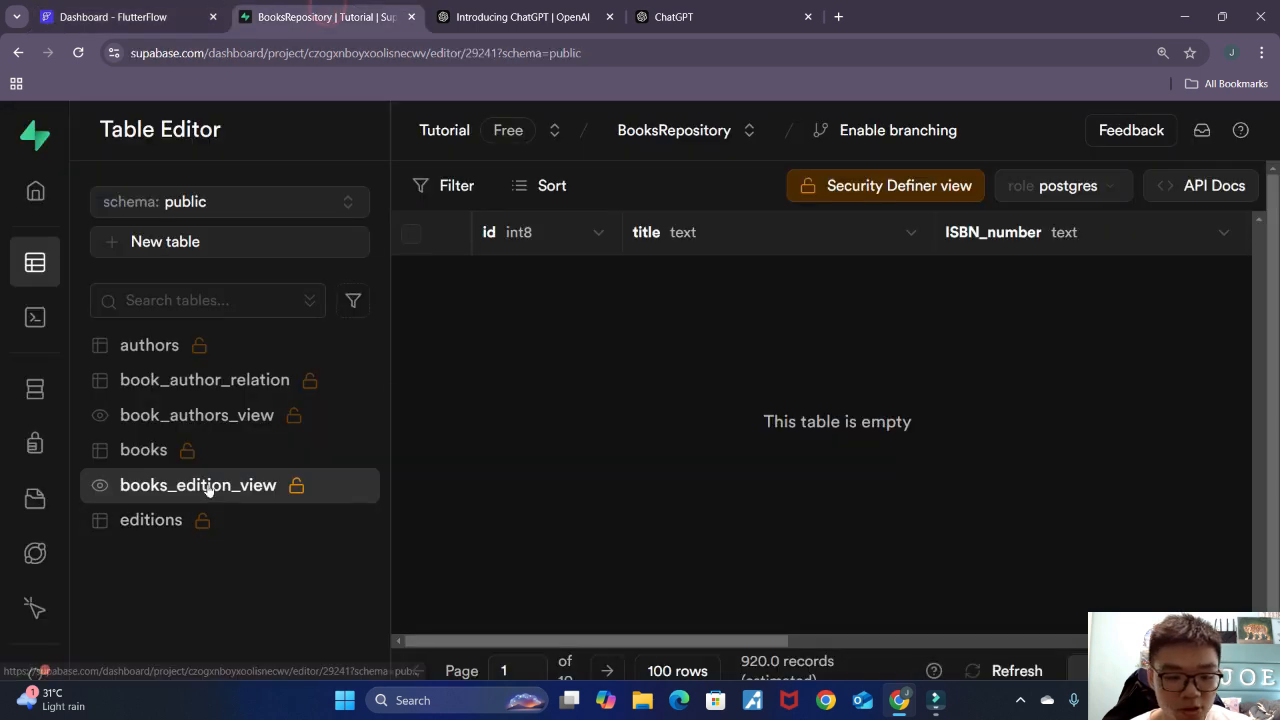
{"action": "left_click", "coordinate": [247, 425]}
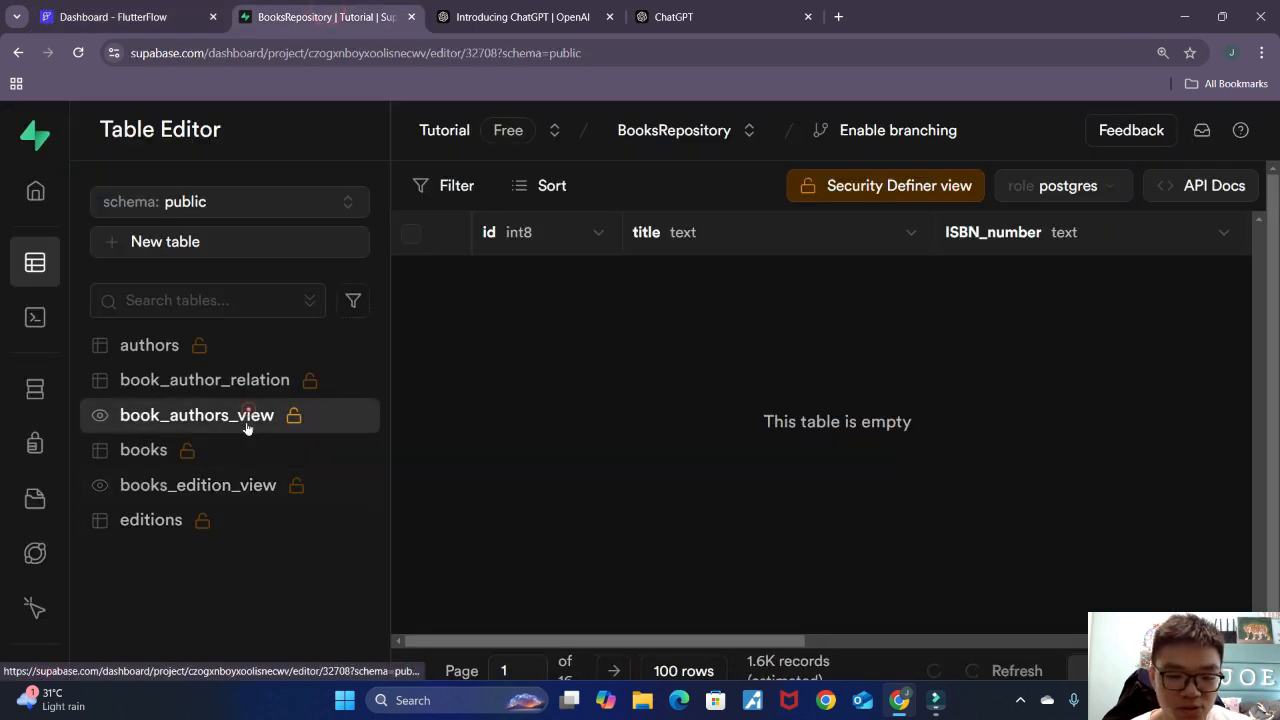
{"action": "left_click", "coordinate": [145, 22]}
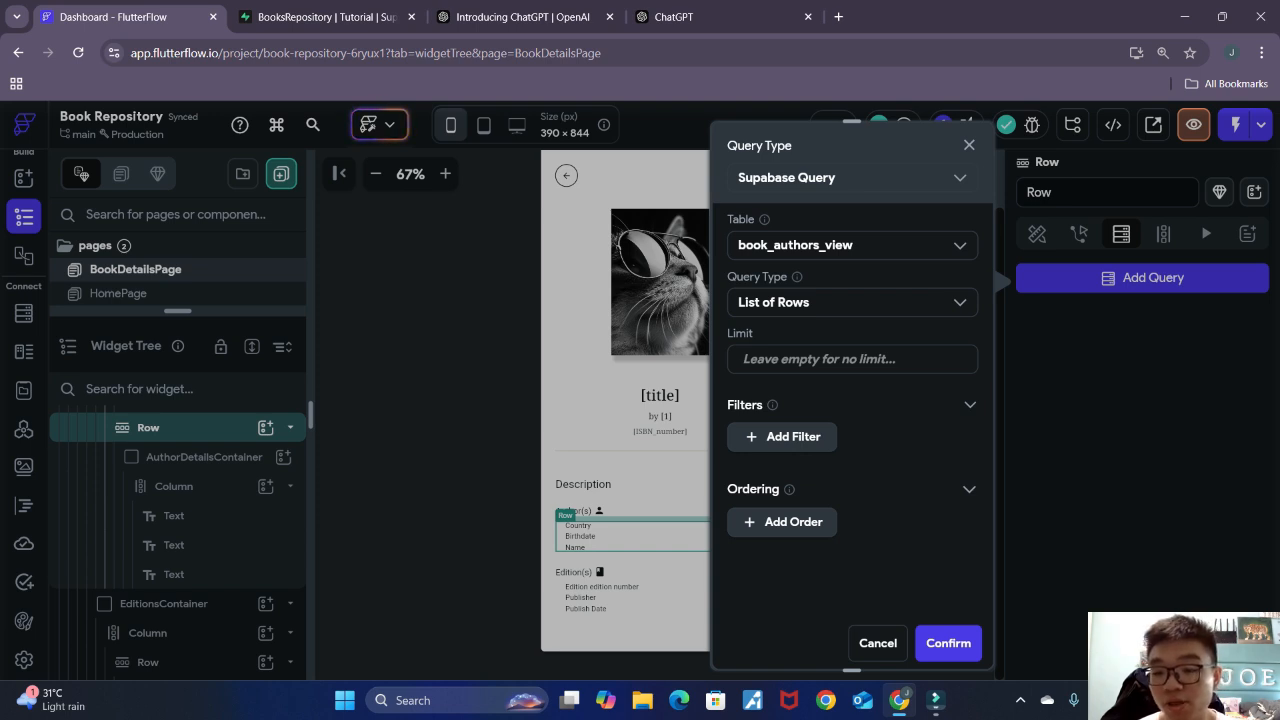
Step: Add a filter to the Row's query where id is Equal To the bookId page parameter, and confirm the query
{"action": "left_click", "coordinate": [790, 436]}
{"action": "scroll", "coordinate": [803, 432], "scroll_direction": "down", "scroll_amount": 1}
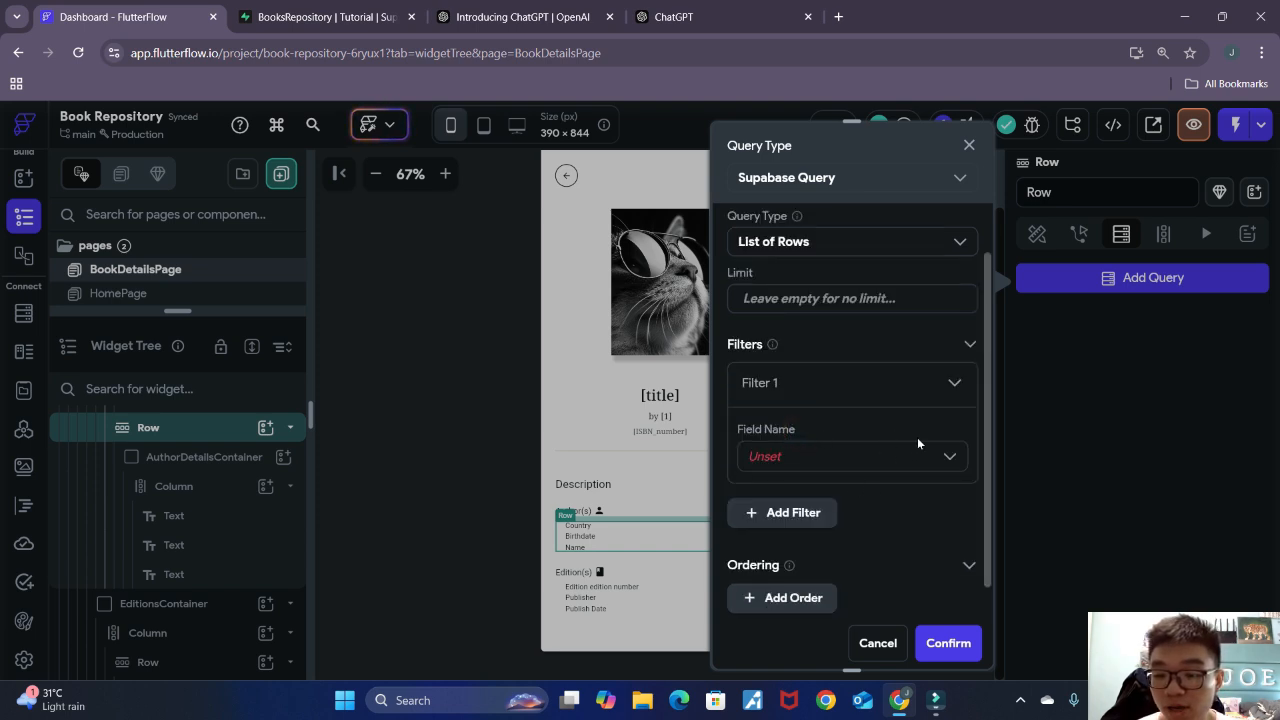
{"action": "left_click", "coordinate": [945, 458]}
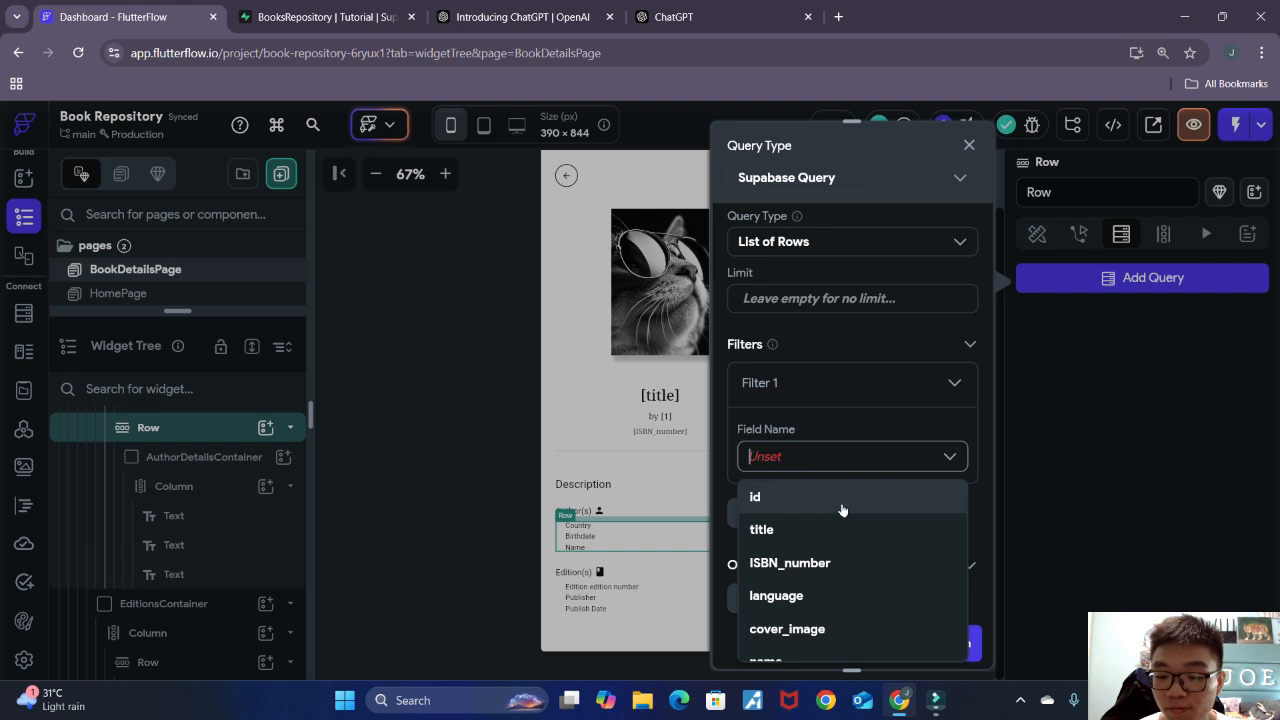
{"action": "left_click", "coordinate": [842, 510]}
{"action": "scroll", "coordinate": [840, 503], "scroll_direction": "down", "scroll_amount": 3}
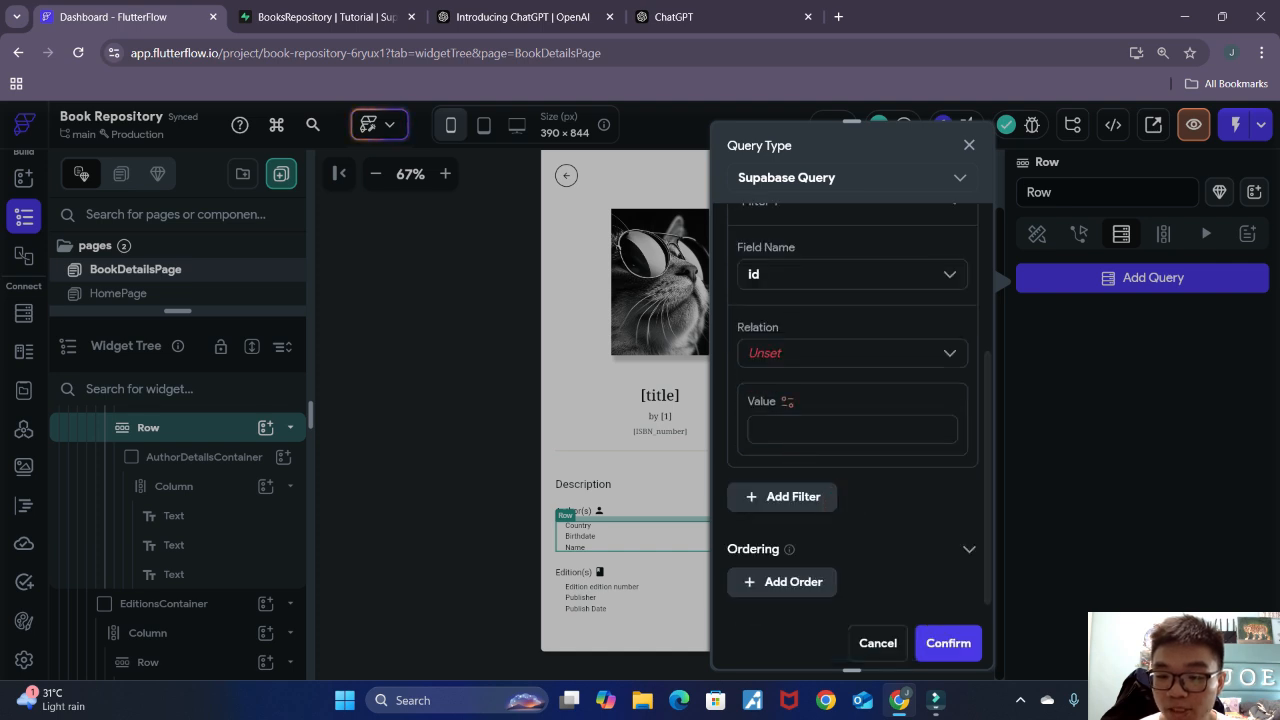
{"action": "left_click", "coordinate": [949, 356]}
{"action": "left_click", "coordinate": [826, 395]}
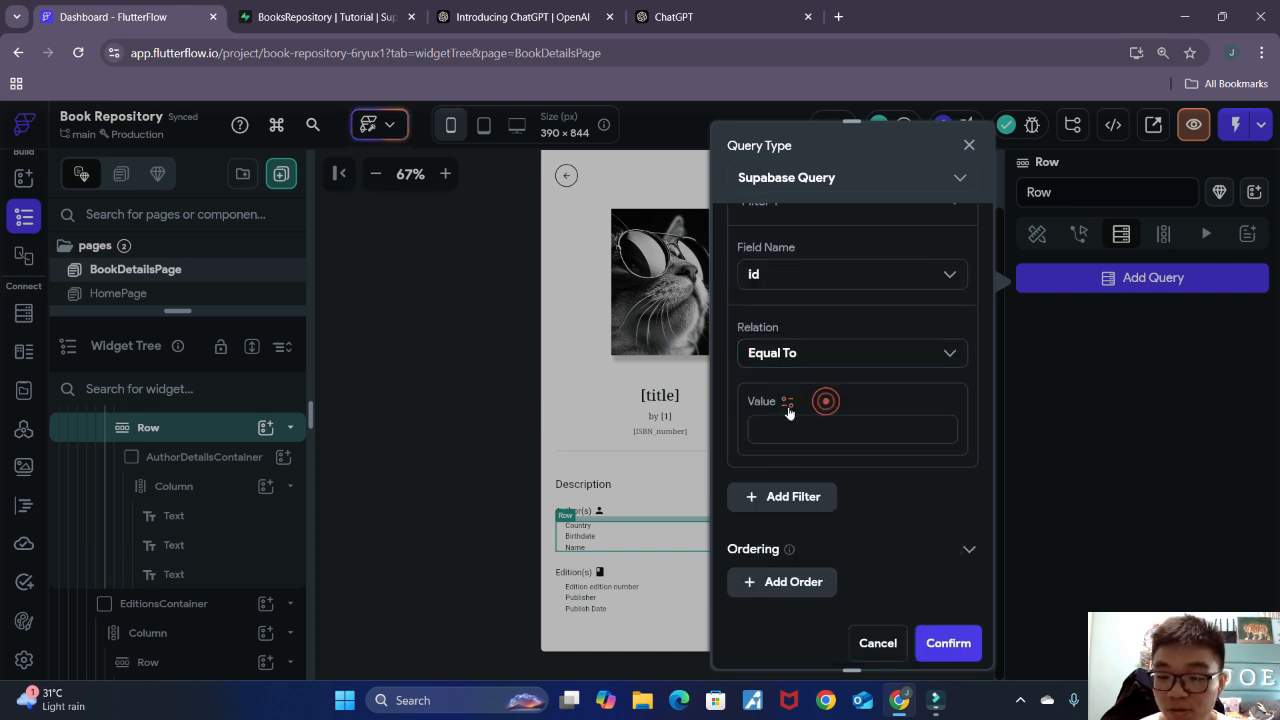
{"action": "left_click", "coordinate": [791, 400]}
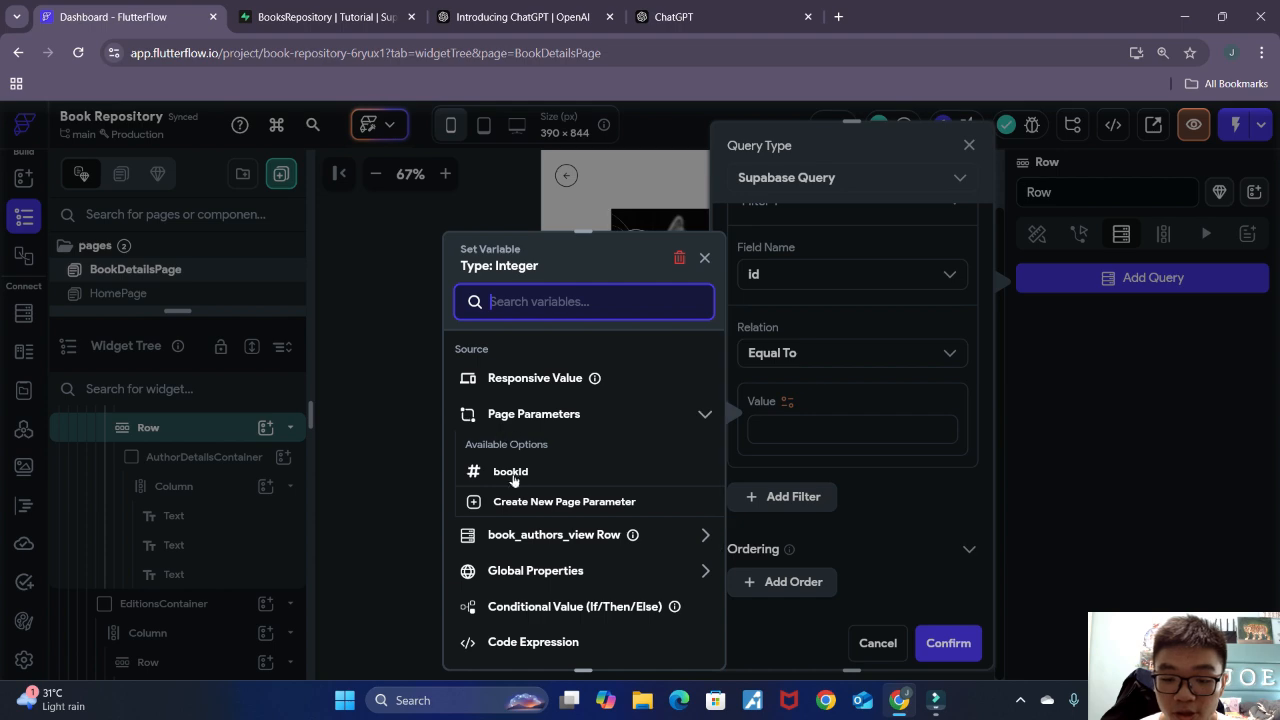
{"action": "left_click", "coordinate": [510, 473]}
{"action": "scroll", "coordinate": [877, 509], "scroll_direction": "down", "scroll_amount": 1}
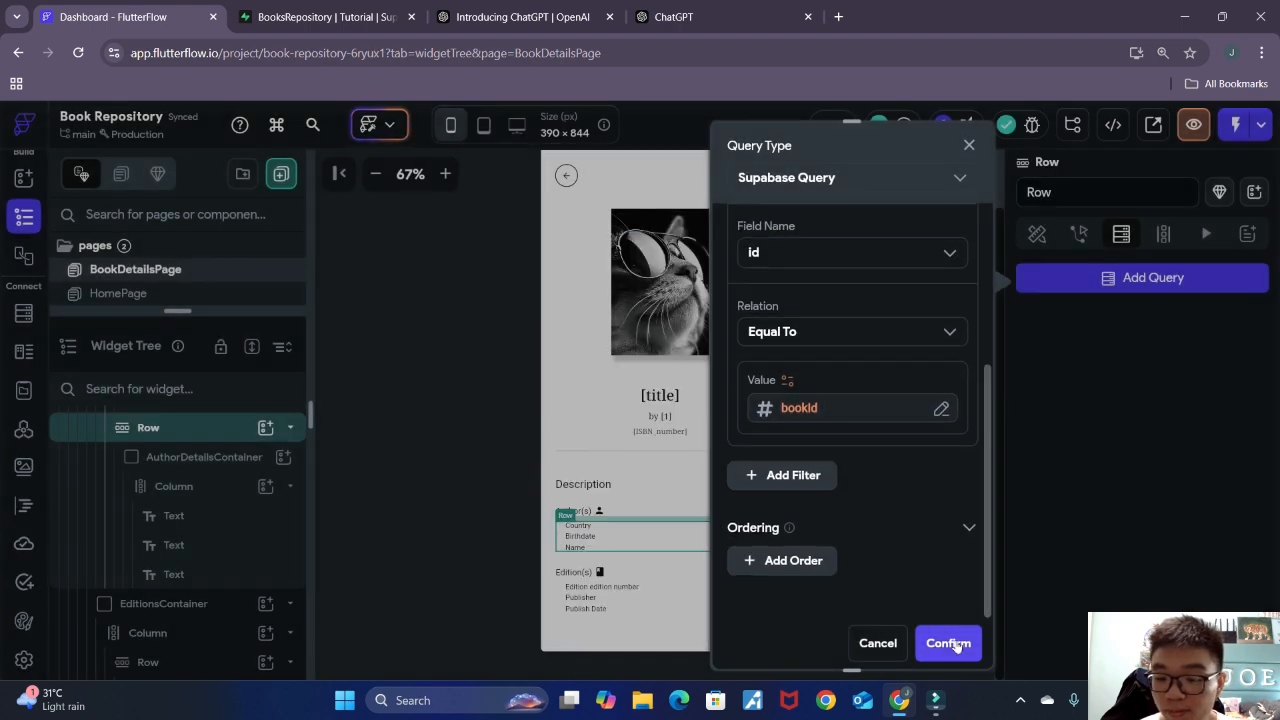
{"action": "left_click", "coordinate": [955, 643]}
{"action": "left_click", "coordinate": [783, 500]}
{"action": "left_click", "coordinate": [885, 497]}
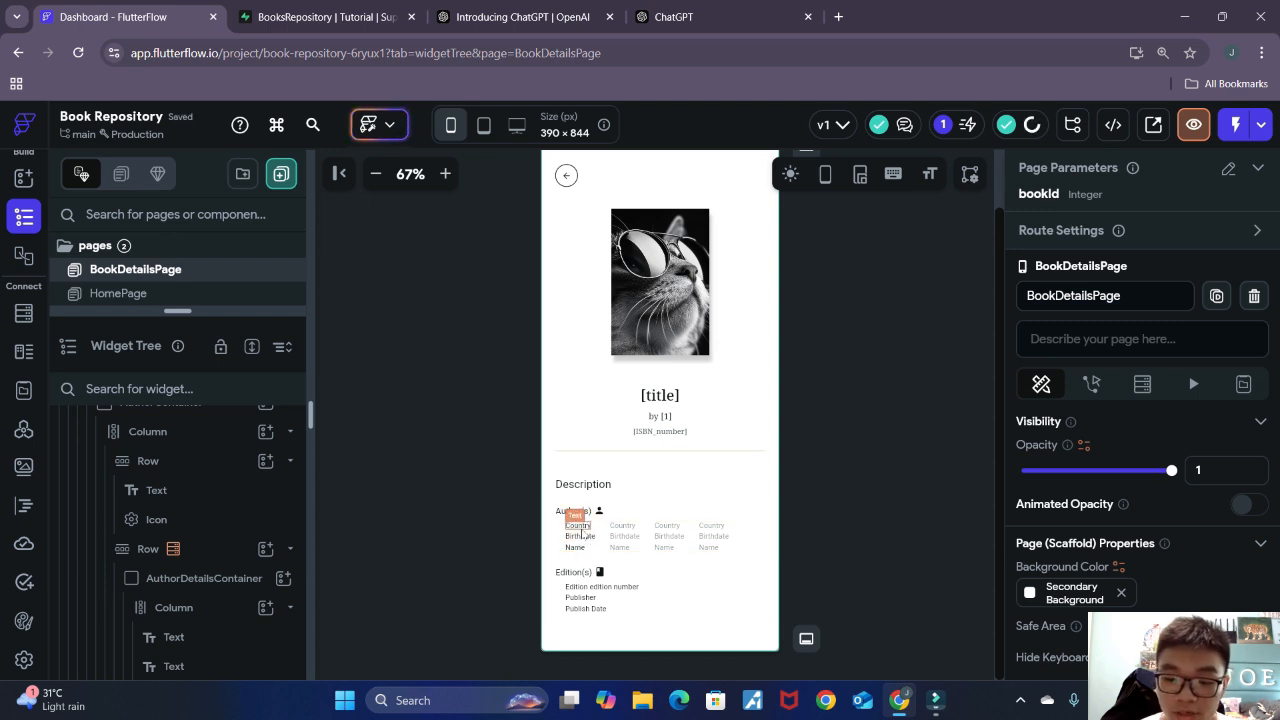
Step: Switch to Supabase and open the saved SQL query that lists books with their authors and defines book_authors_view
{"action": "left_click", "coordinate": [580, 528]}
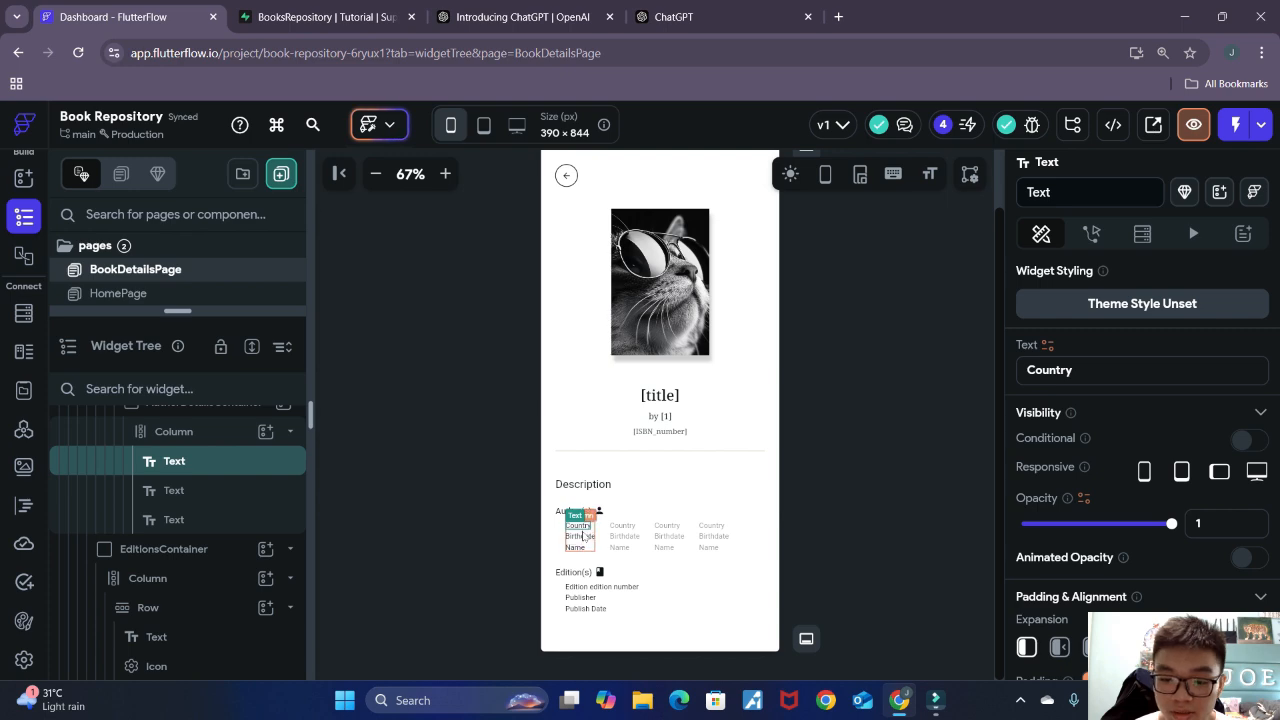
{"action": "left_click", "coordinate": [355, 16]}
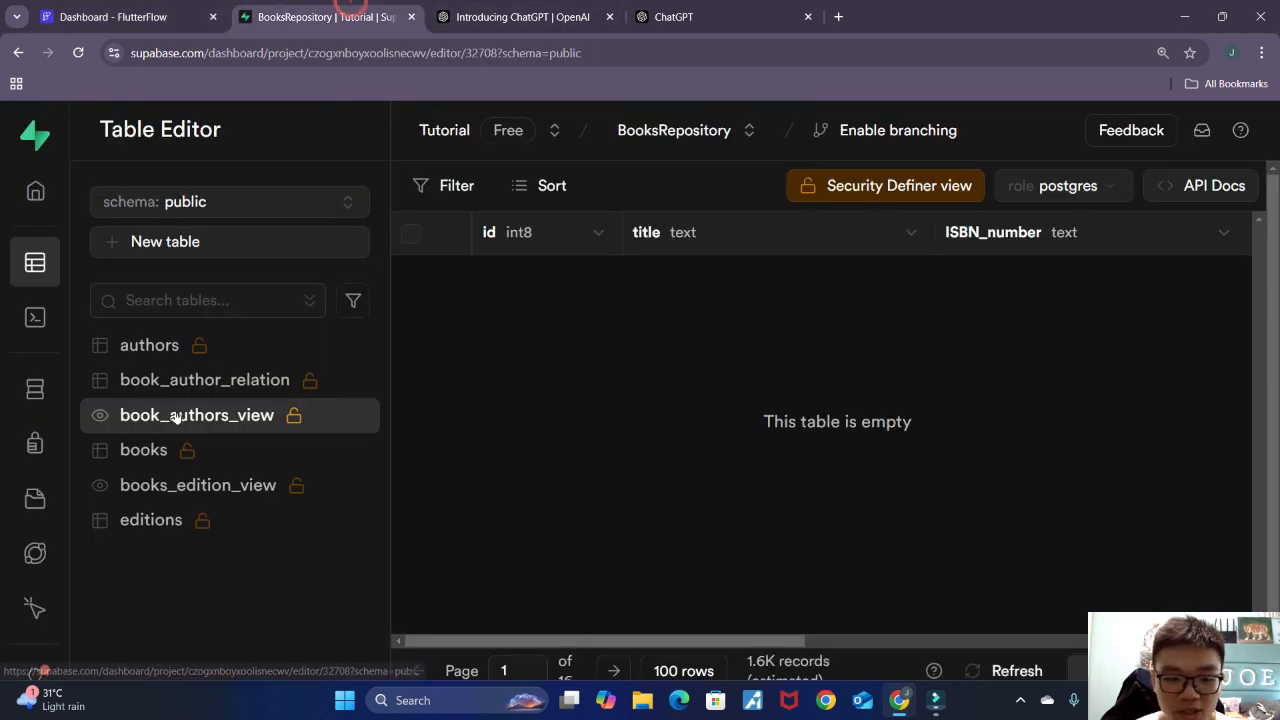
{"action": "mouse_move", "coordinate": [3, 467]}
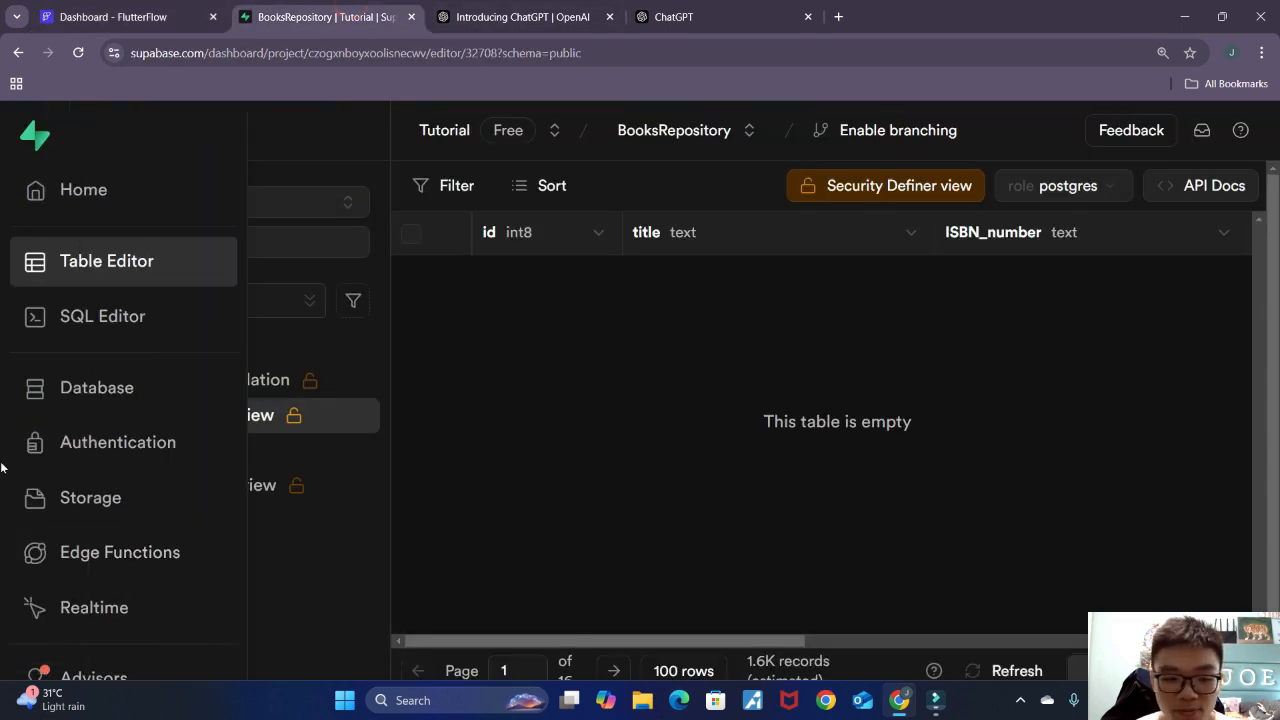
{"action": "left_click", "coordinate": [80, 317]}
{"action": "left_click", "coordinate": [205, 533]}
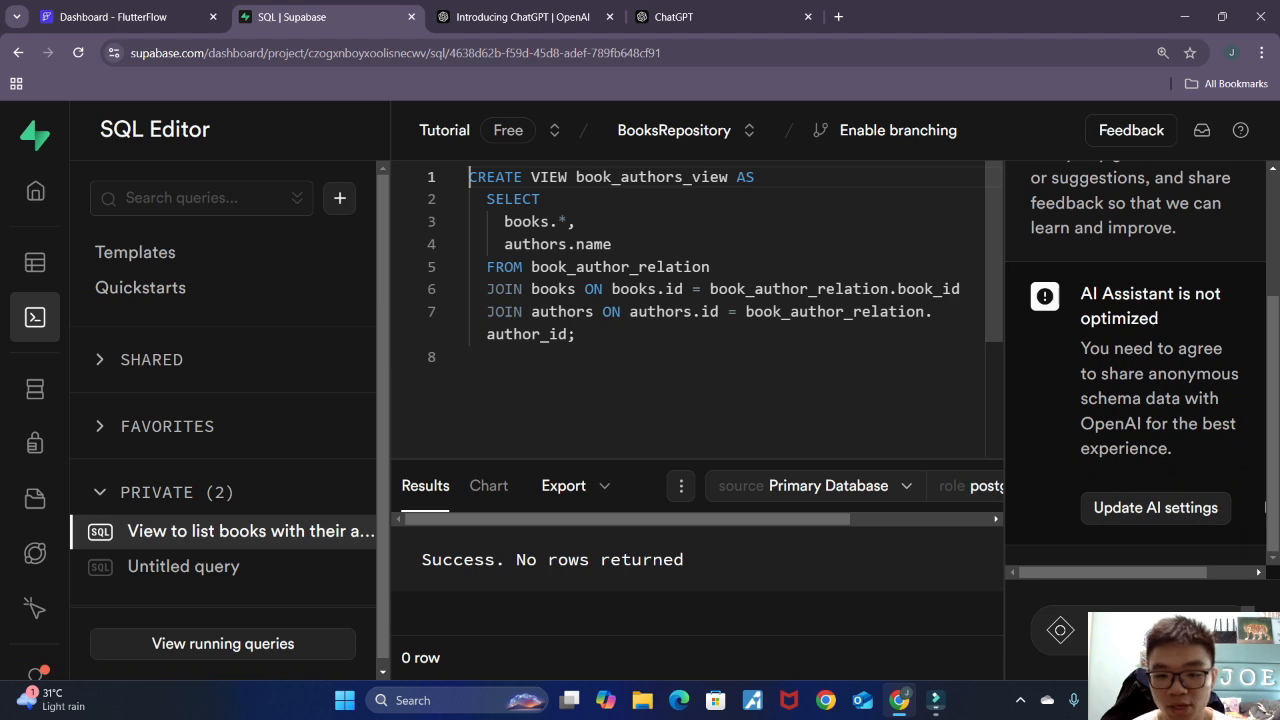
Step: Add authors.birthdate and authors.country after authors.name in the SELECT list of the book_authors_view query
{"action": "left_click", "coordinate": [613, 245]}
{"action": "type", "text": ","}
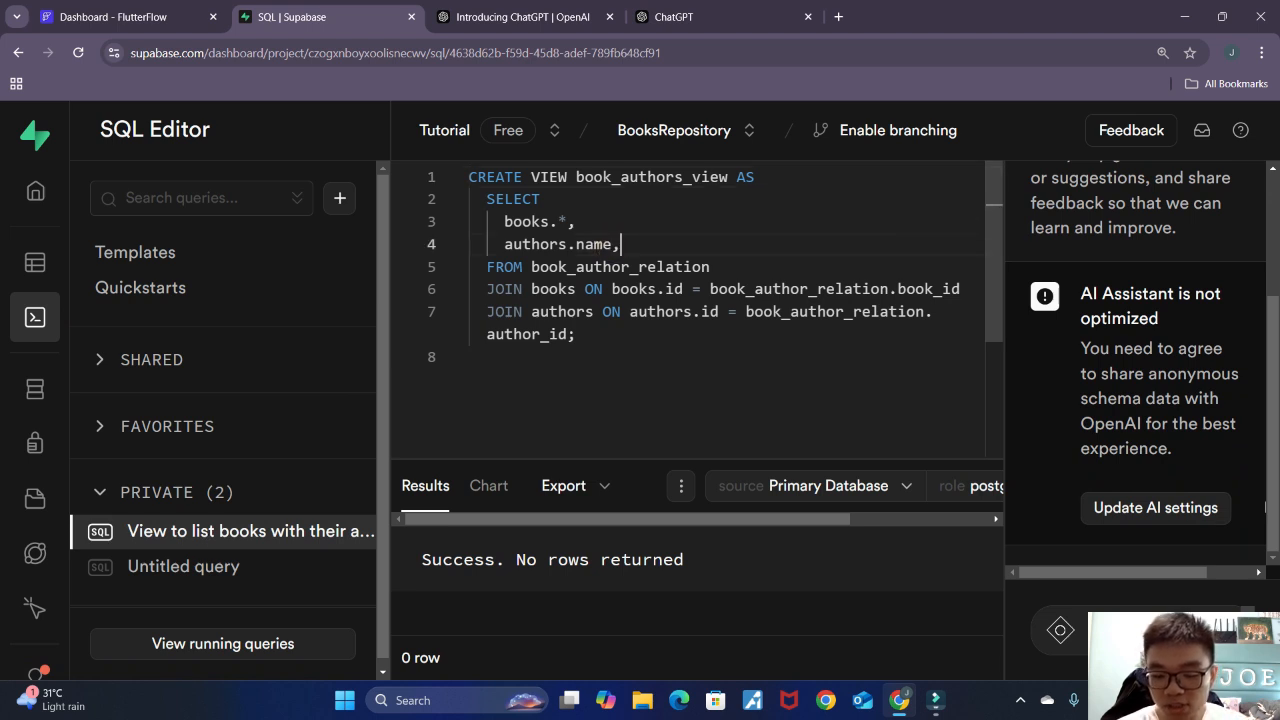
{"action": "key", "text": "Return"}
{"action": "type", "text": "authors."}
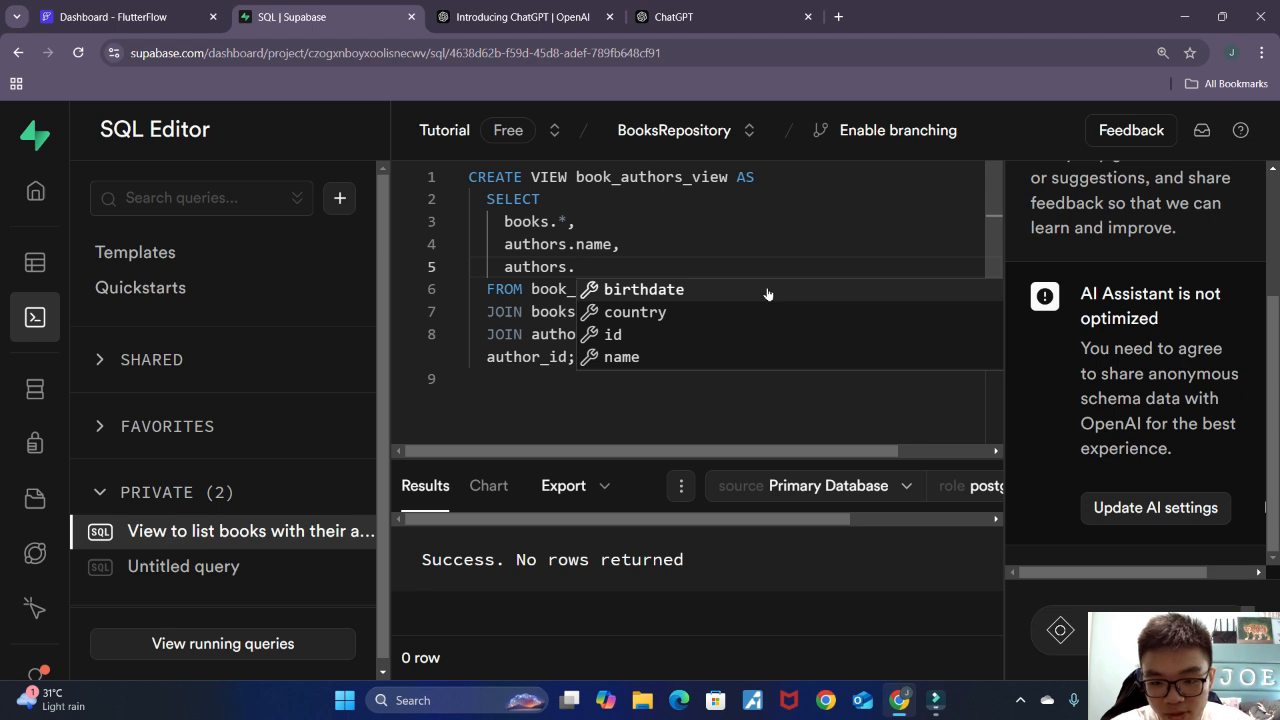
{"action": "left_click", "coordinate": [767, 293]}
{"action": "type", "text": ","}
{"action": "key", "text": "Return"}
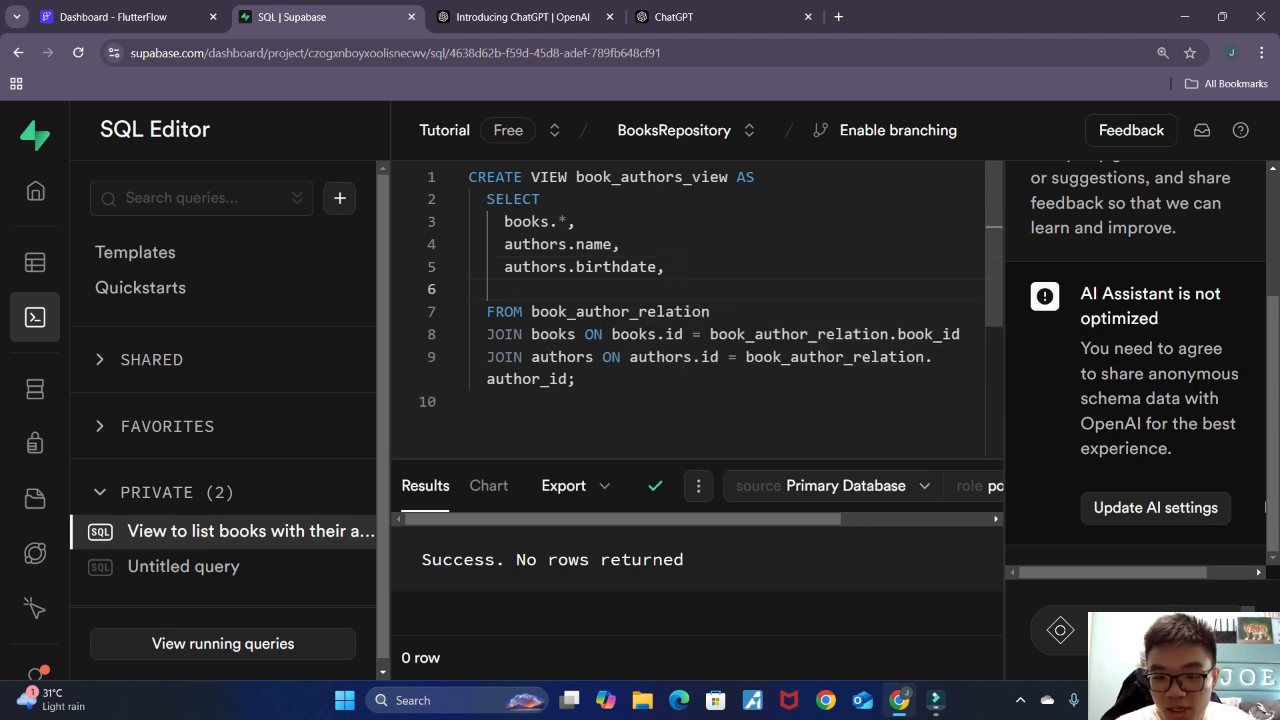
{"action": "type", "text": "authors.country"}
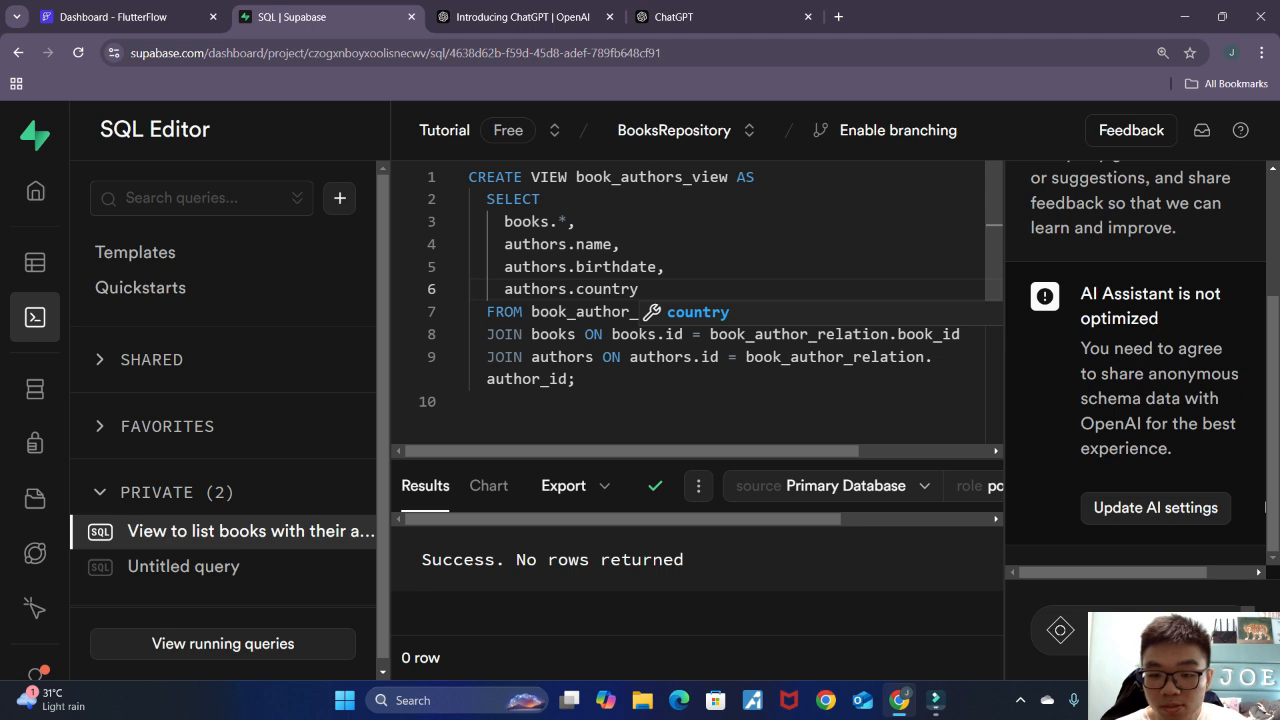
{"action": "left_click", "coordinate": [744, 268]}
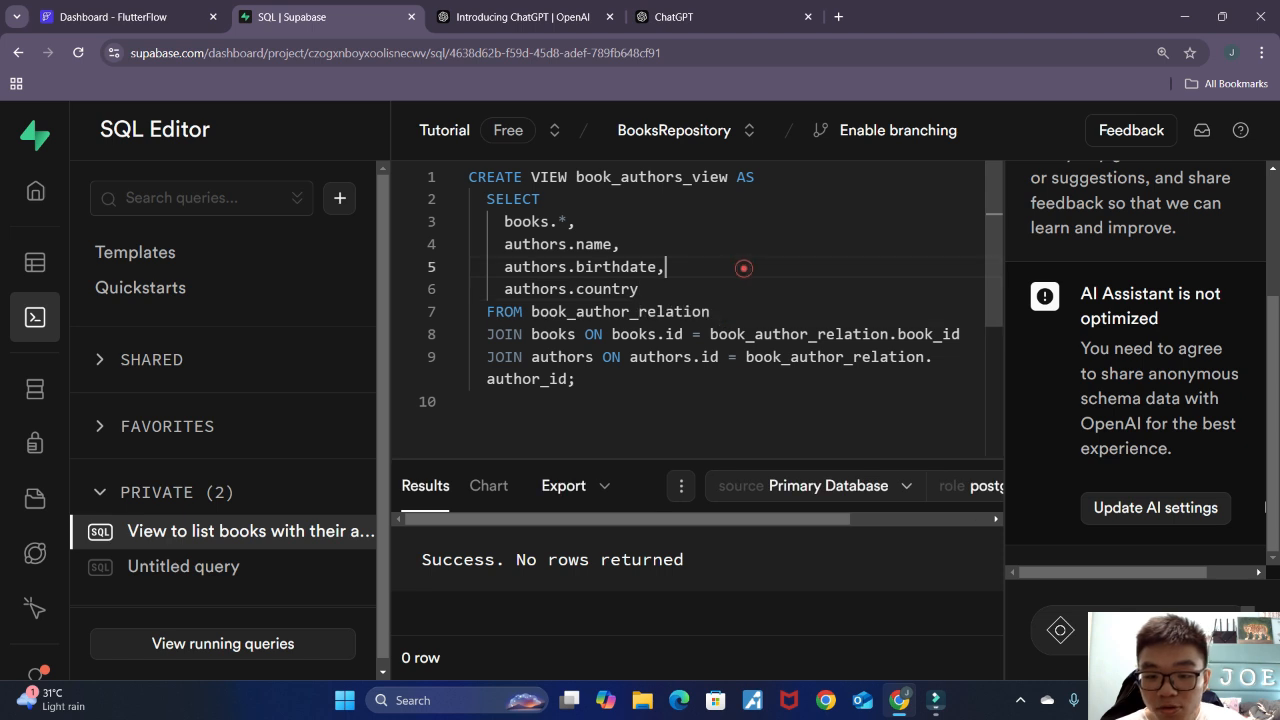
{"action": "left_click_drag", "start_coordinate": [641, 289], "coordinate": [497, 289]}
{"action": "left_click", "coordinate": [640, 289]}
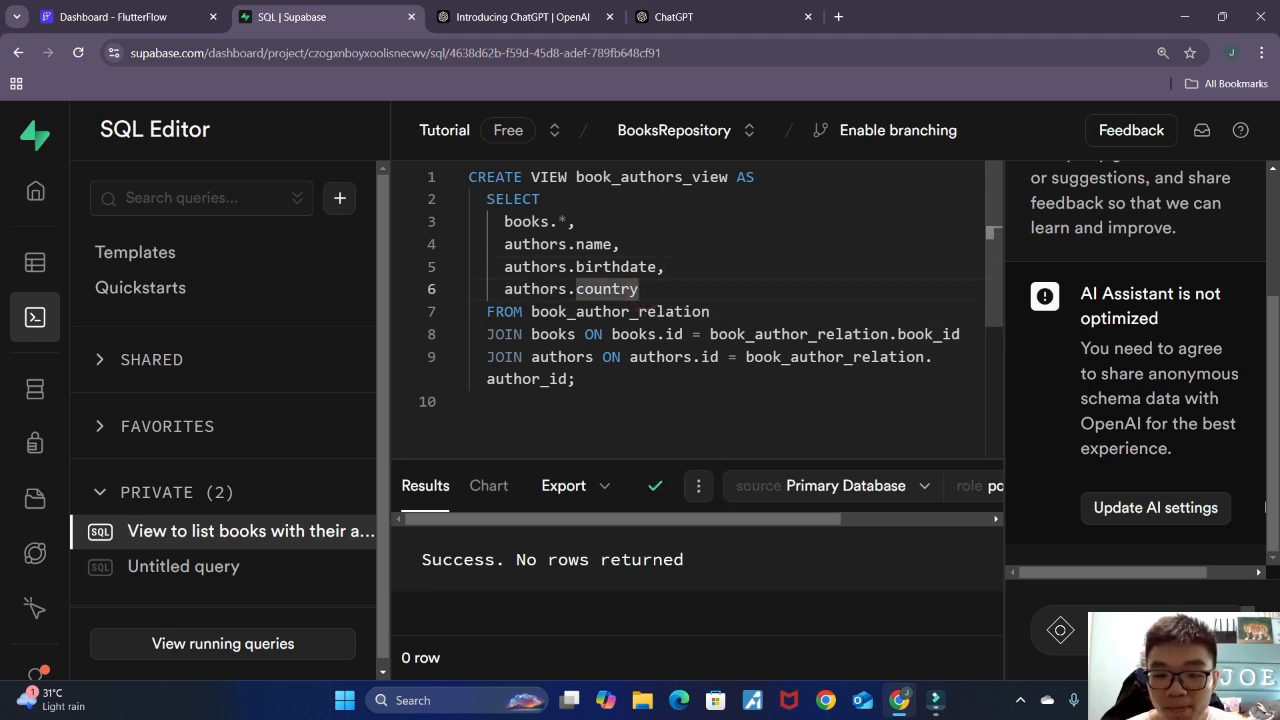
Step: Try to run the extended CREATE VIEW book_authors_view query and examine its result
{"action": "left_click_drag", "start_coordinate": [810, 522], "coordinate": [931, 500]}
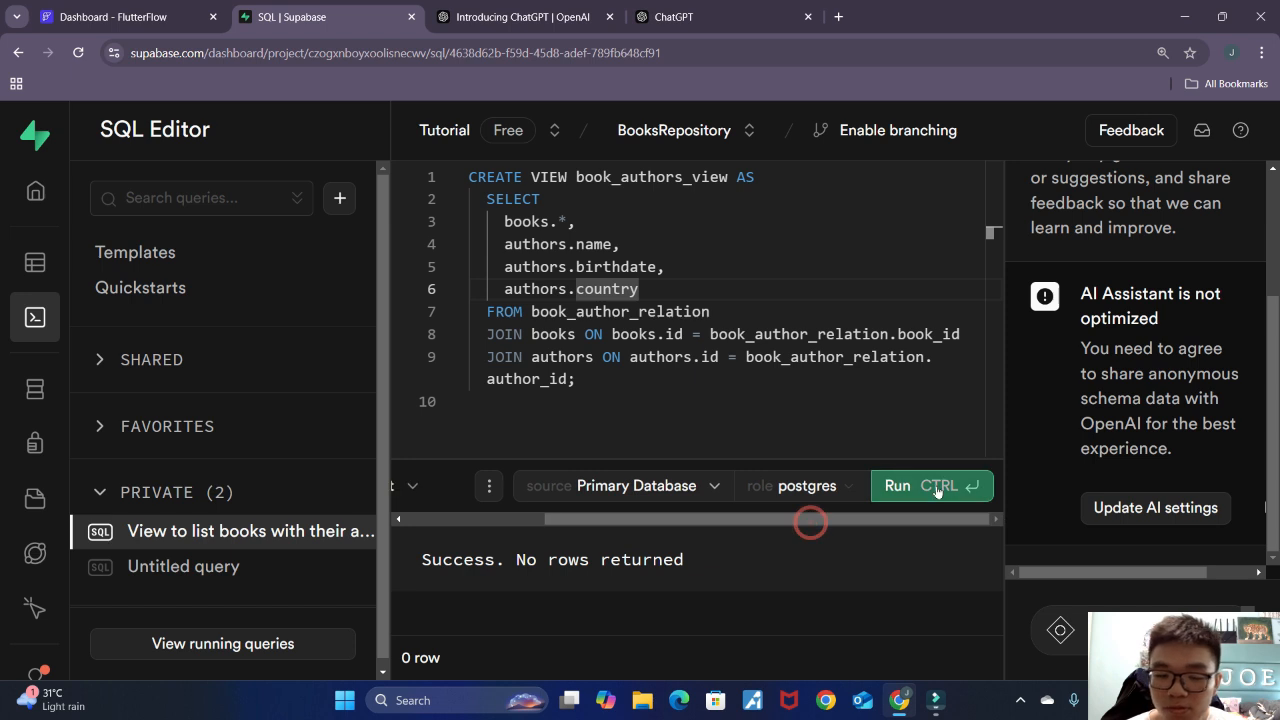
{"action": "left_click", "coordinate": [937, 488]}
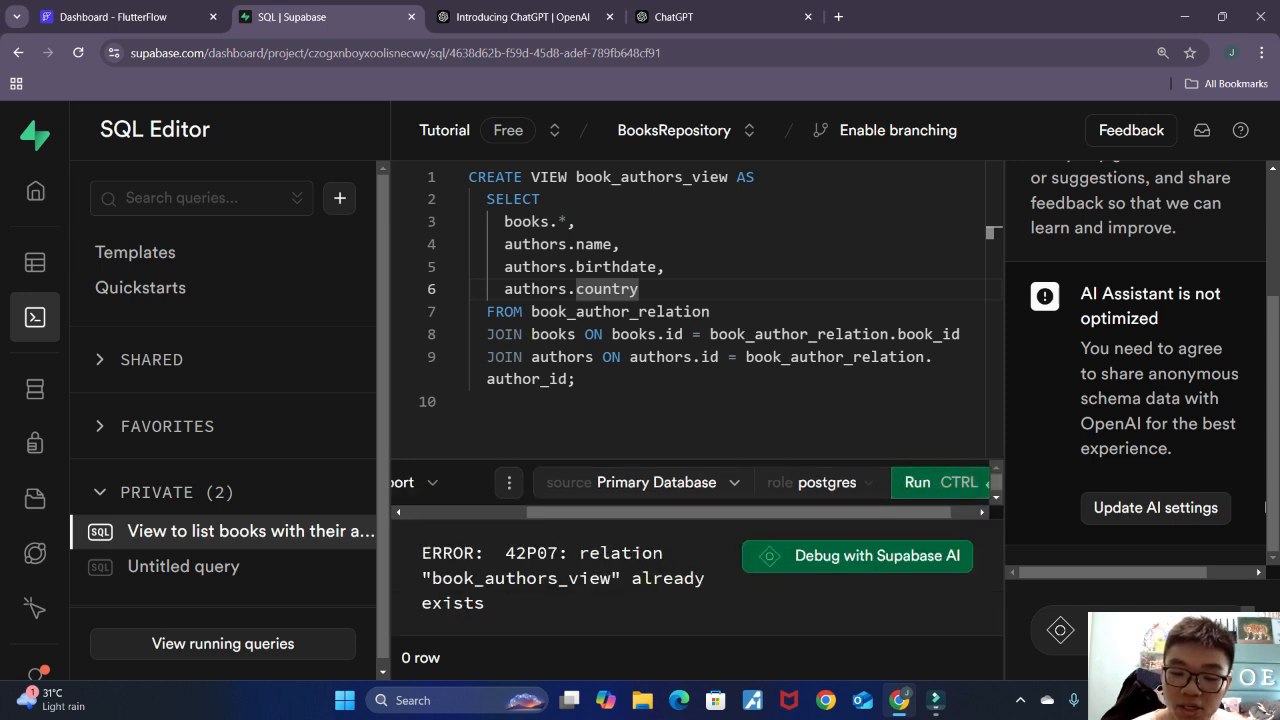
{"action": "left_click_drag", "start_coordinate": [453, 558], "coordinate": [531, 616]}
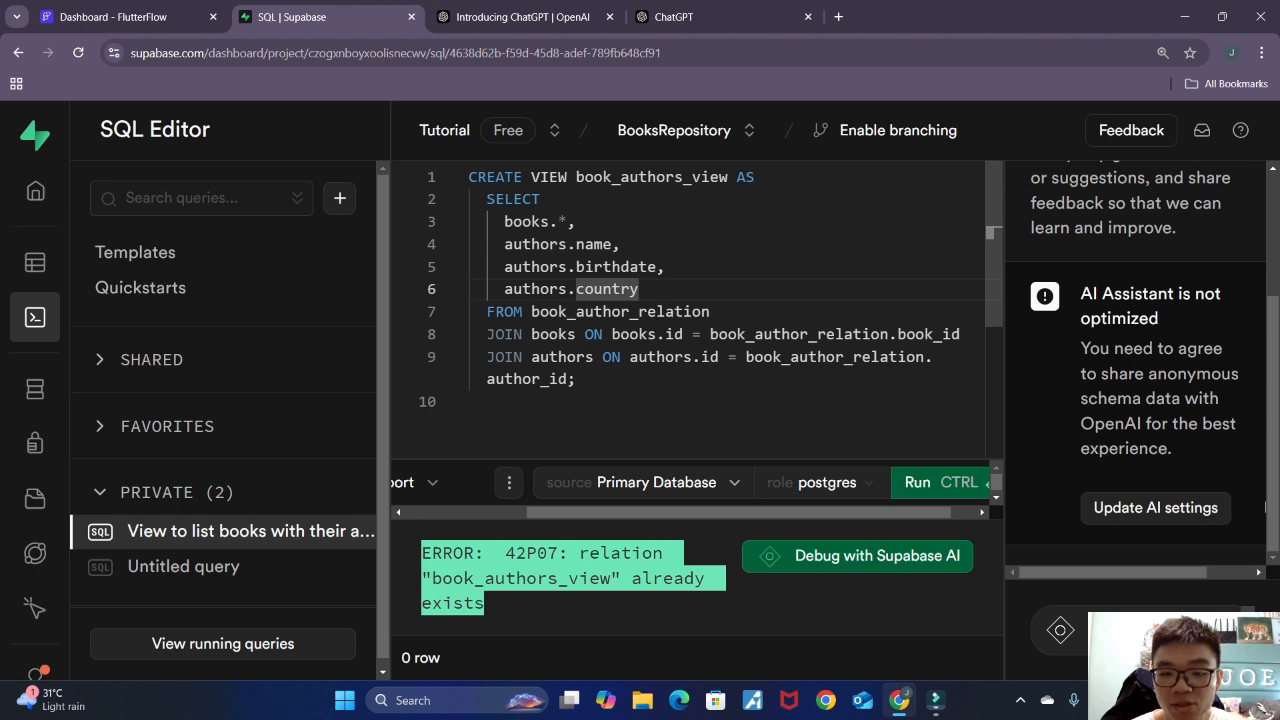
Step: Change the statement to CREATE OR REPLACE VIEW book_authors_view, run the query and check its result message
{"action": "left_click", "coordinate": [525, 176]}
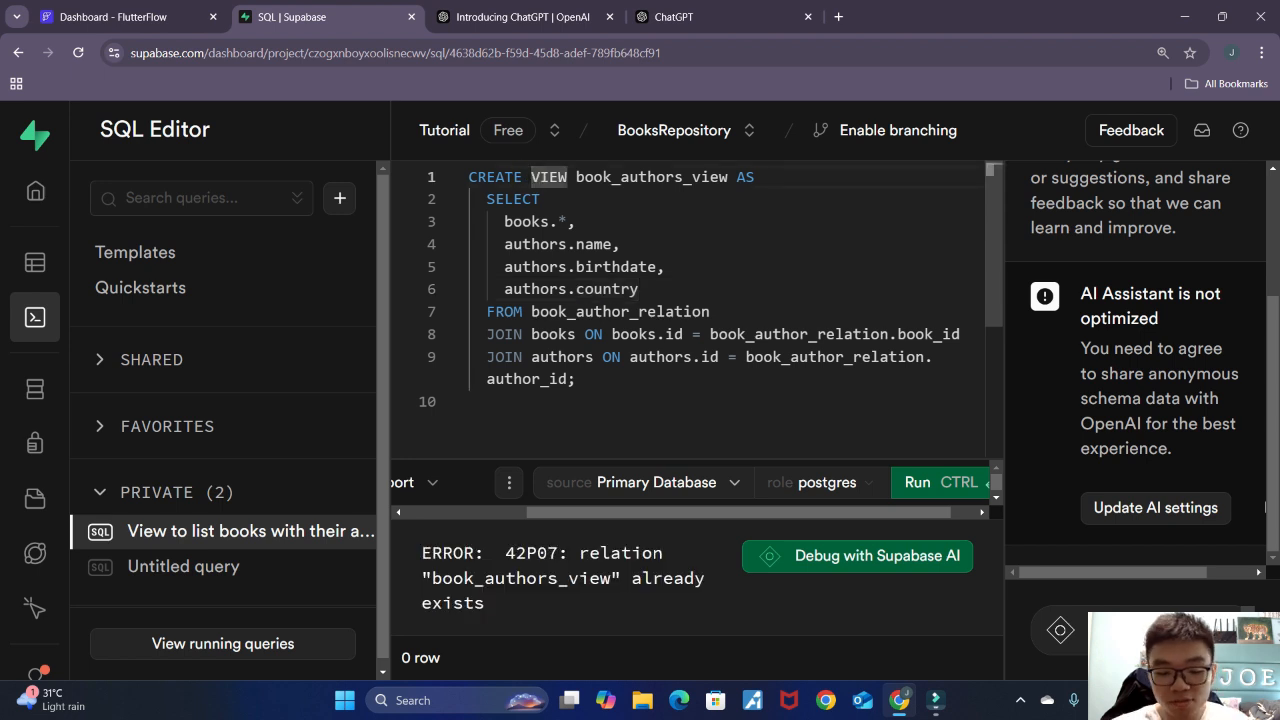
{"action": "type", "text": "OR "}
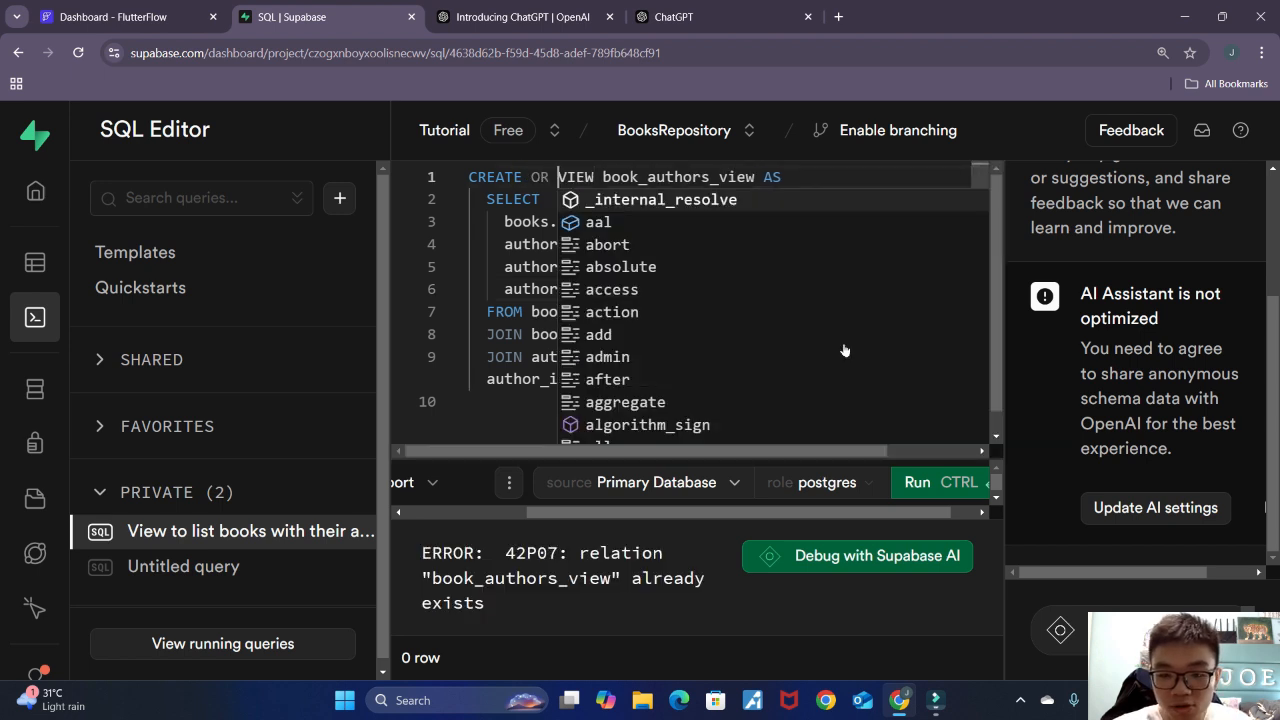
{"action": "type", "text": "REPLACE"}
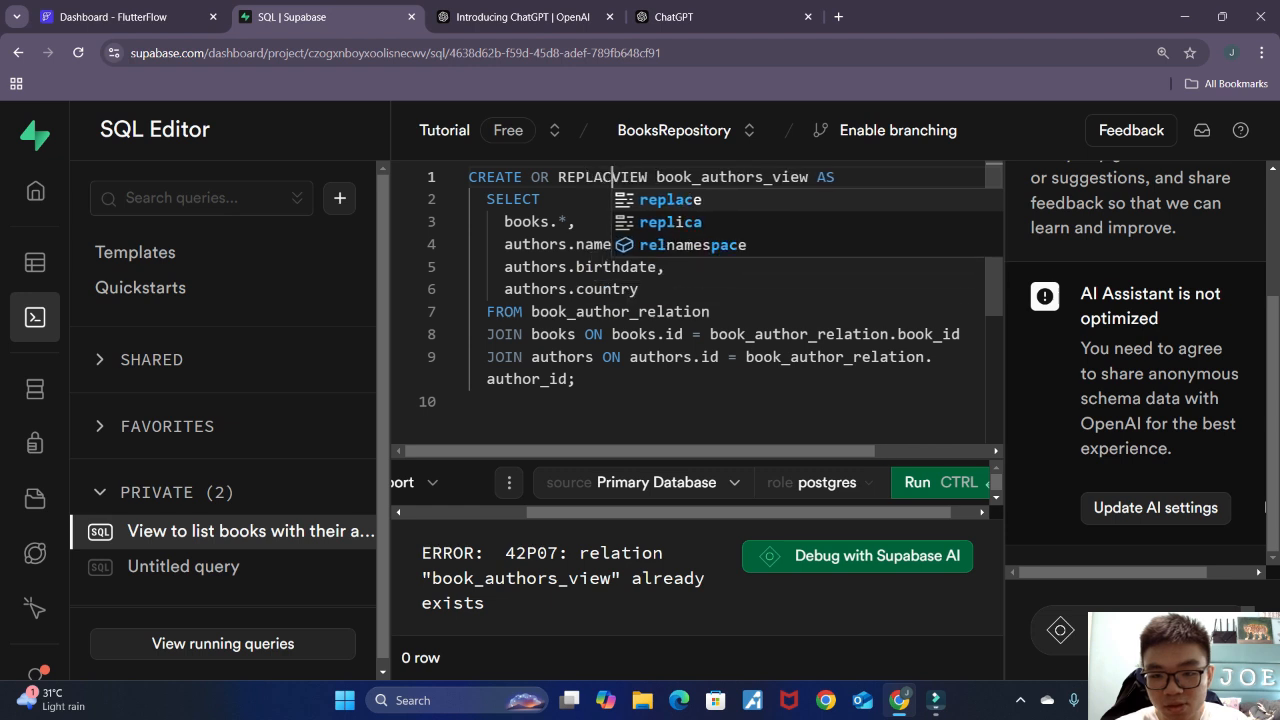
{"action": "left_click", "coordinate": [590, 222]}
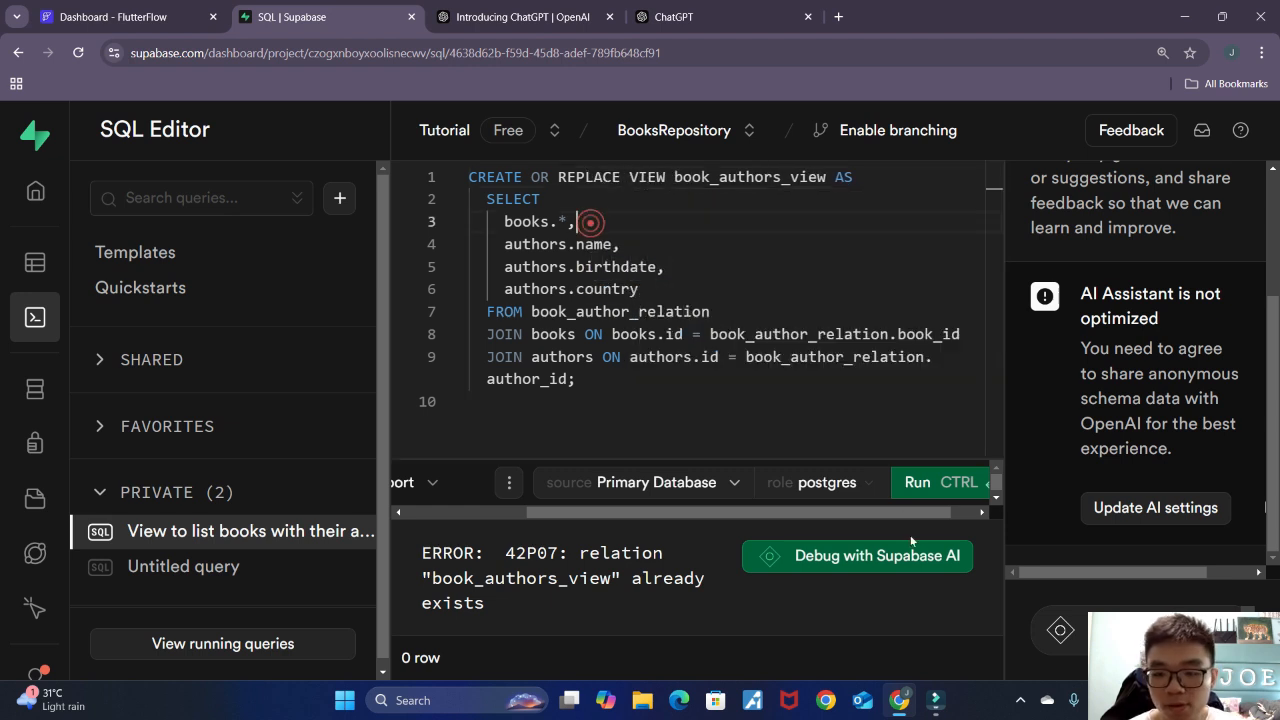
{"action": "left_click", "coordinate": [946, 488]}
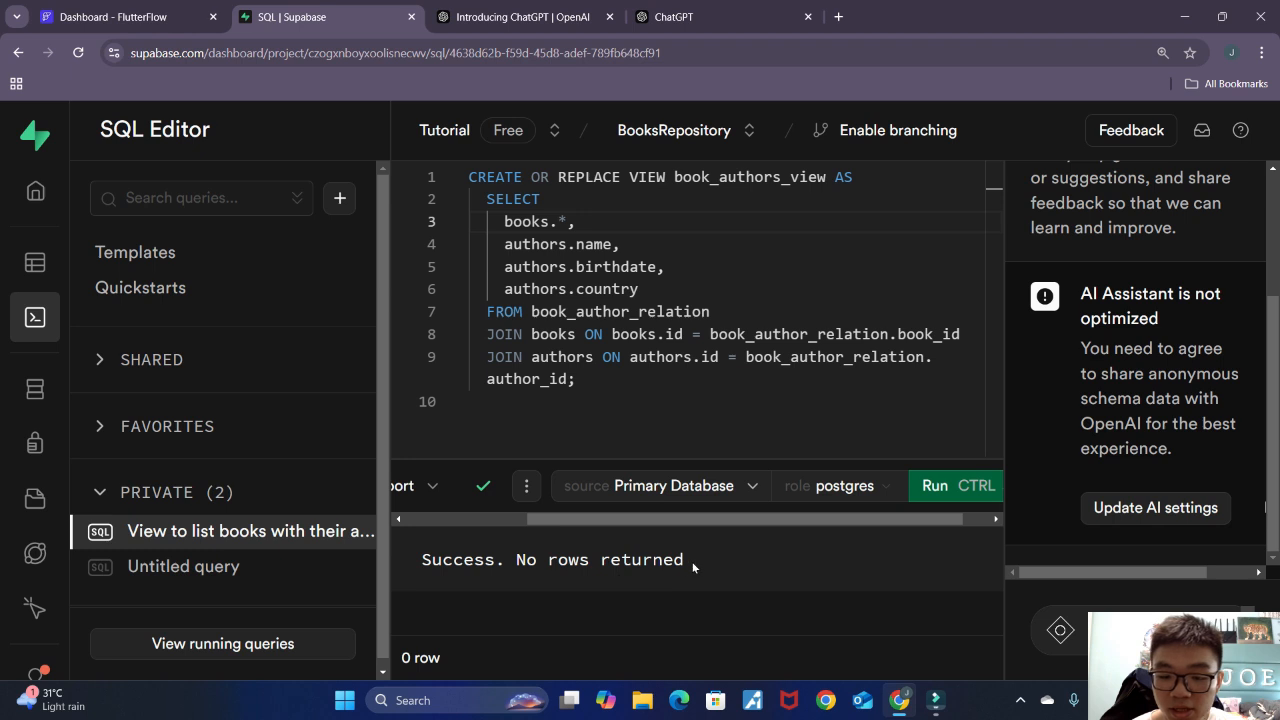
{"action": "triple_click", "coordinate": [693, 567]}
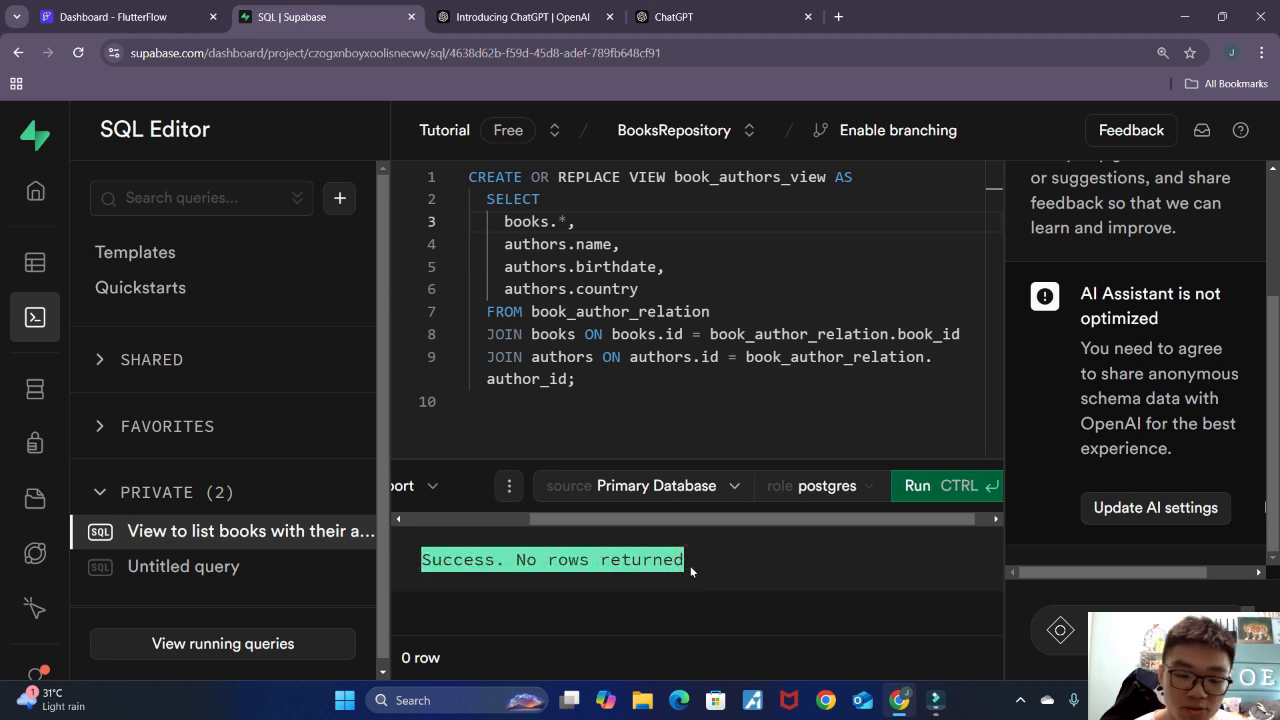
{"action": "left_click", "coordinate": [717, 570]}
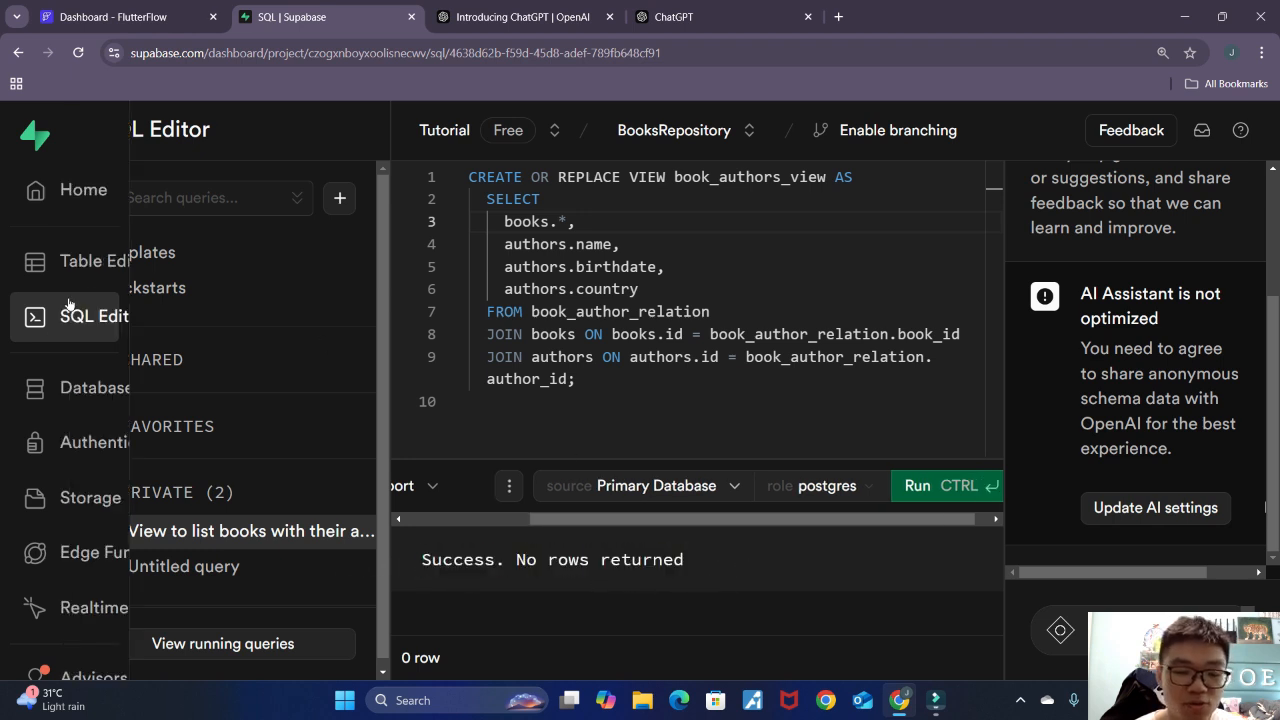
Step: Open book_authors_view in Supabase's Table Editor and inspect its birthdate and country columns
{"action": "left_click", "coordinate": [35, 317]}
{"action": "left_click", "coordinate": [38, 262]}
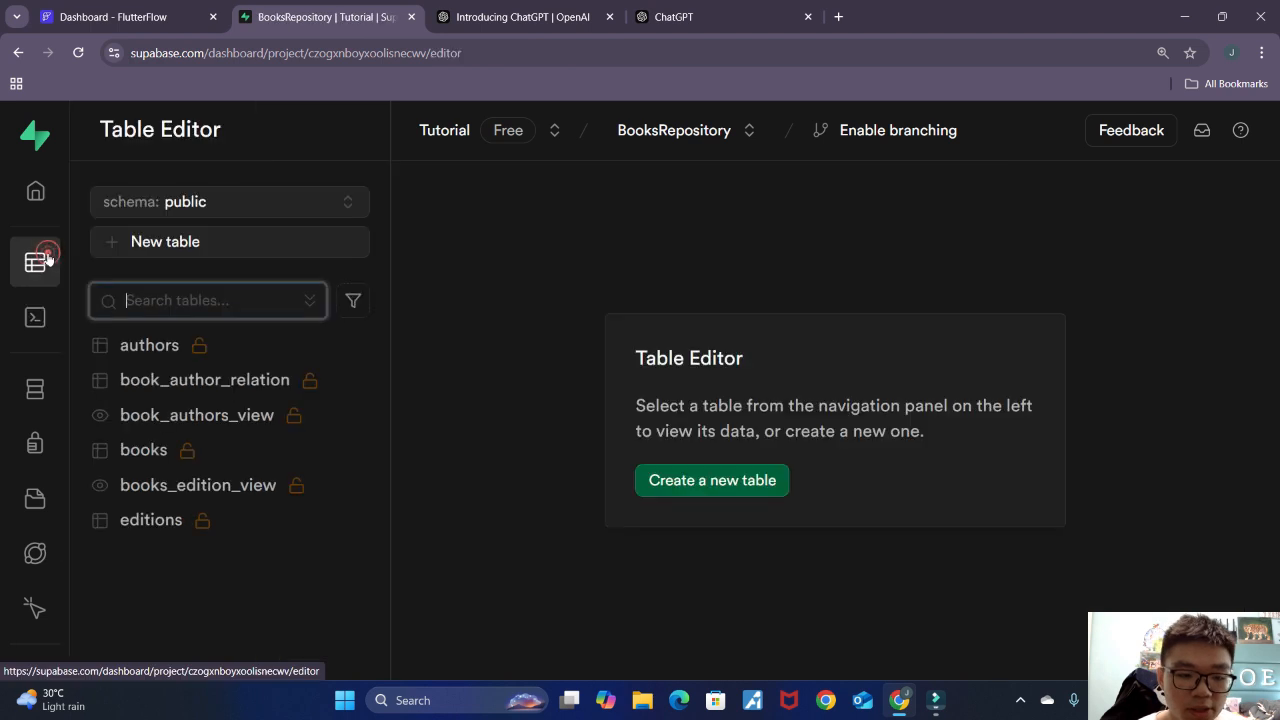
{"action": "left_click", "coordinate": [192, 378]}
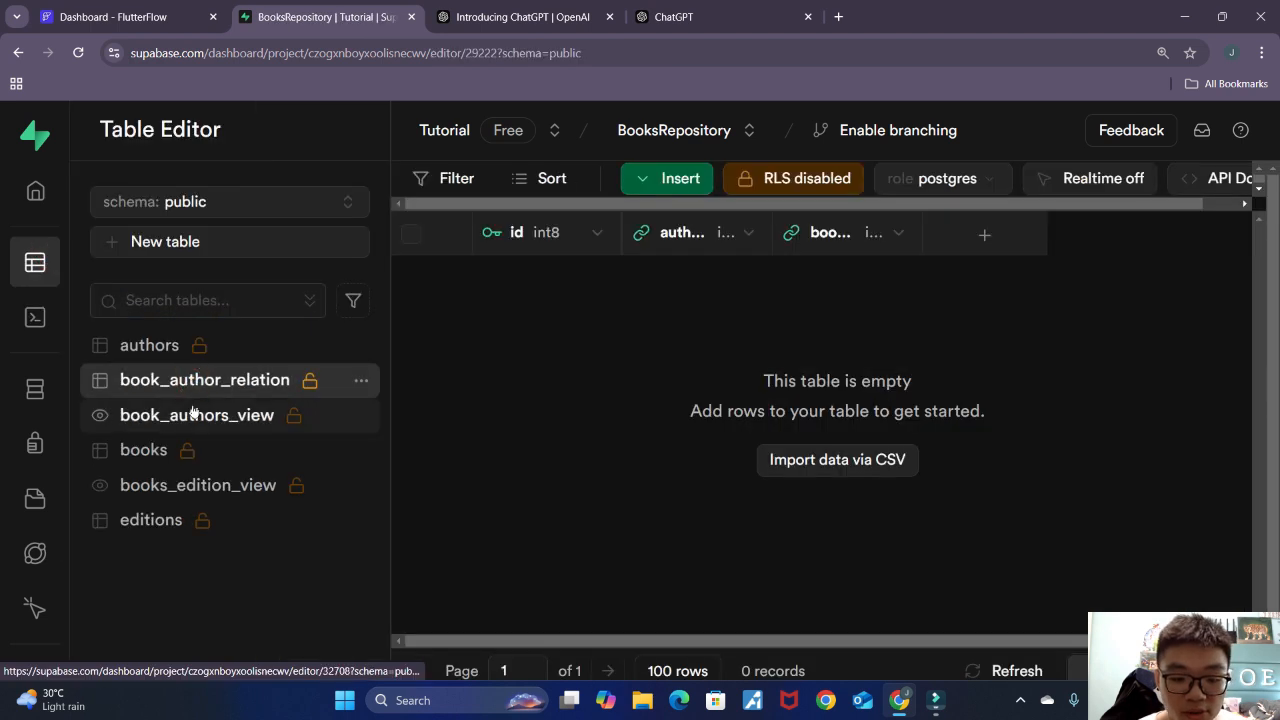
{"action": "left_click", "coordinate": [196, 414]}
{"action": "left_click_drag", "start_coordinate": [608, 646], "coordinate": [960, 647]}
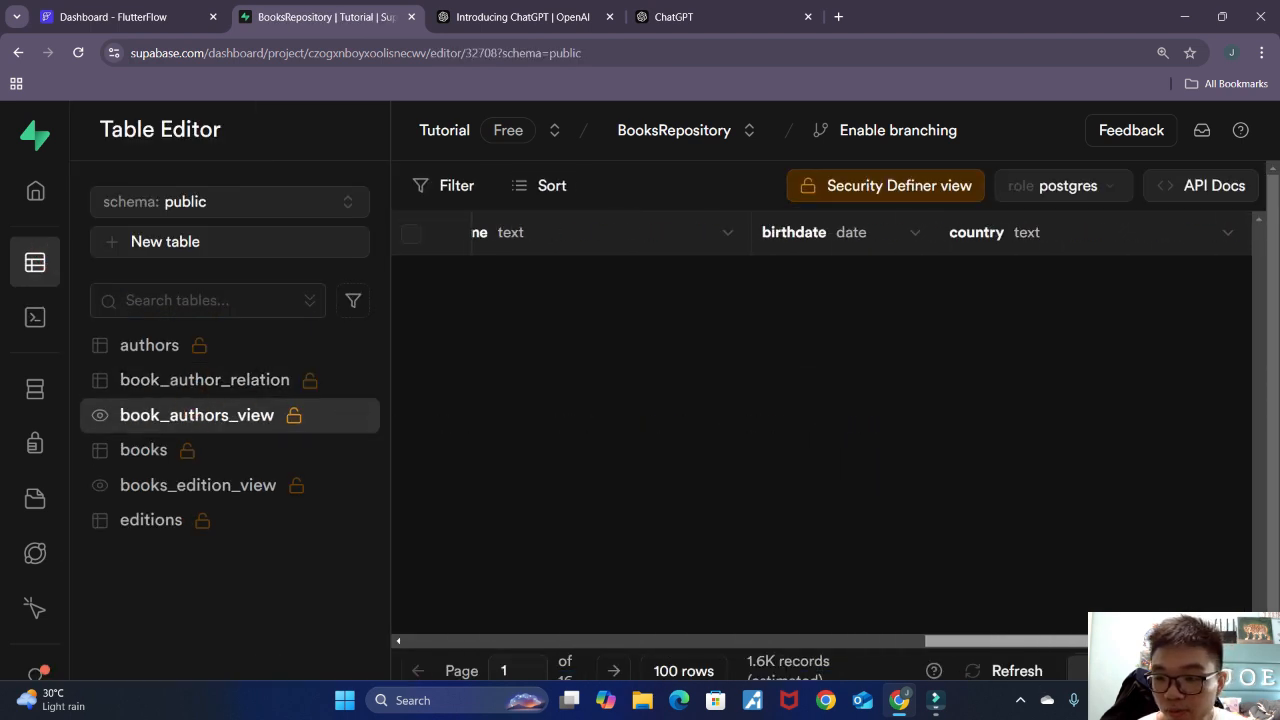
Step: Switch to FlutterFlow and refresh the Supabase schema in the project's Supabase integration settings
{"action": "left_click", "coordinate": [115, 17]}
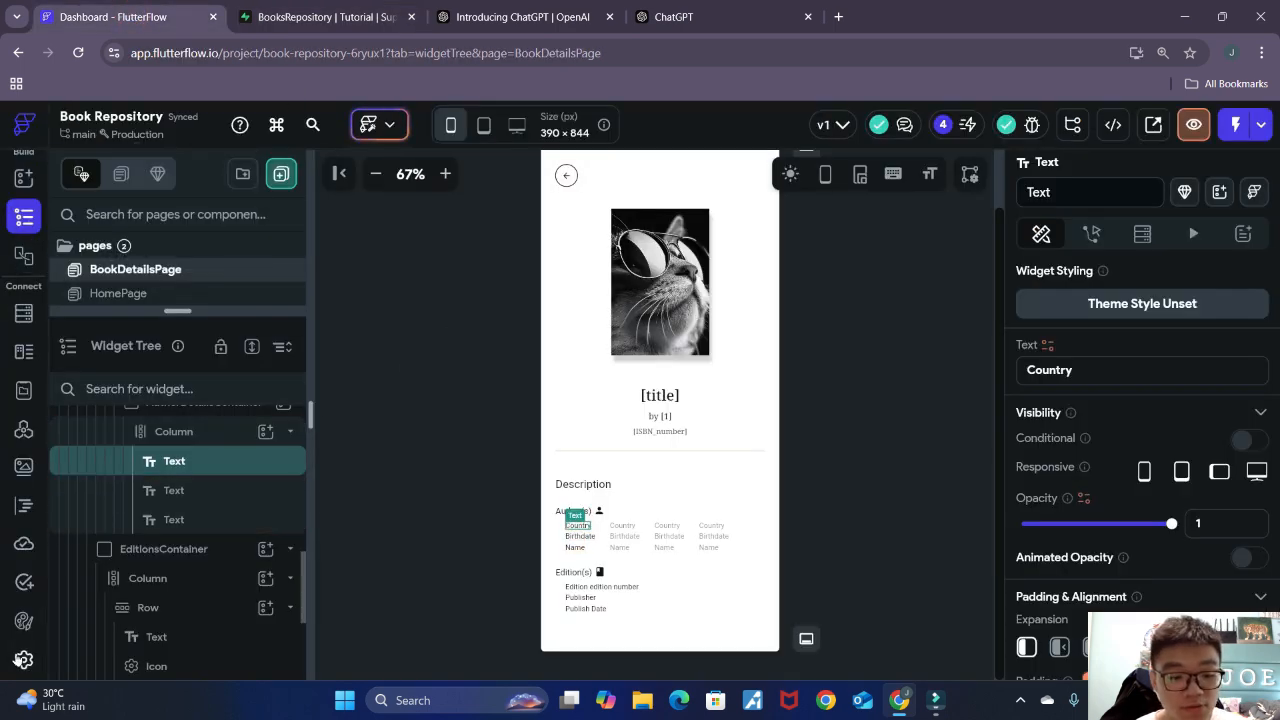
{"action": "left_click", "coordinate": [24, 659]}
{"action": "scroll", "coordinate": [165, 521], "scroll_direction": "down", "scroll_amount": 2}
{"action": "scroll", "coordinate": [165, 521], "scroll_direction": "down", "scroll_amount": 2}
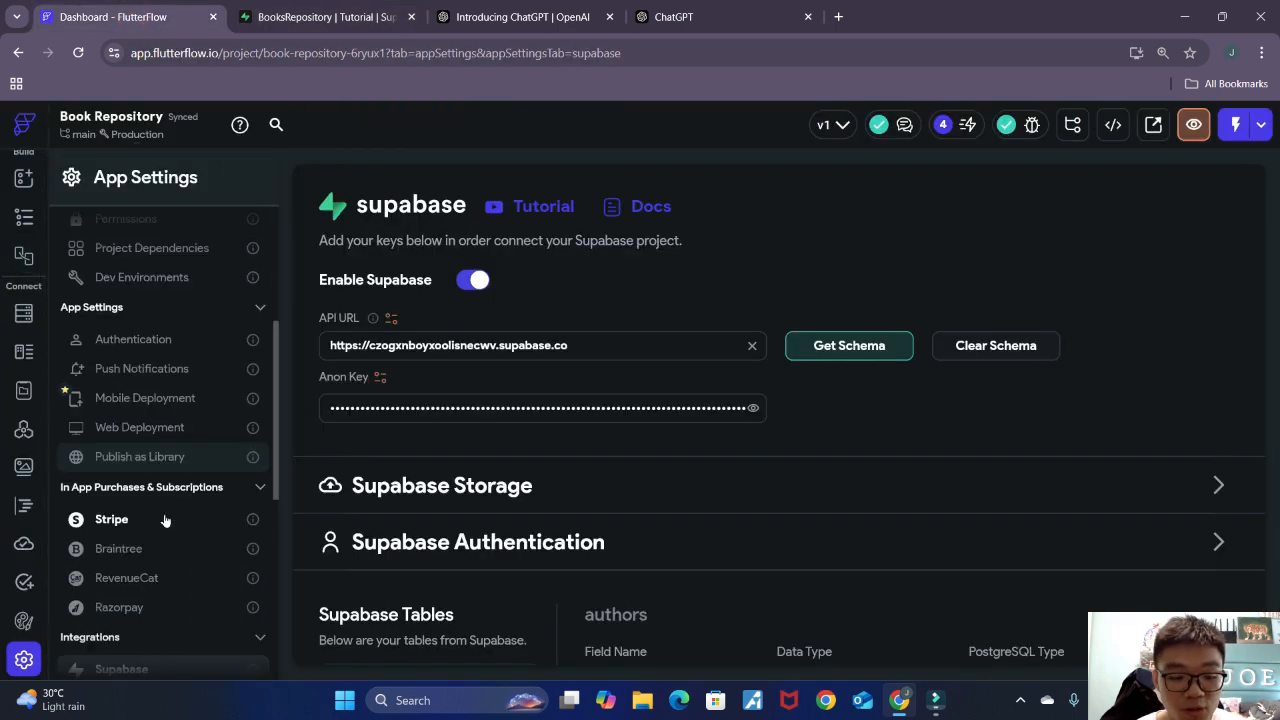
{"action": "left_click", "coordinate": [863, 345]}
{"action": "left_click", "coordinate": [806, 455]}
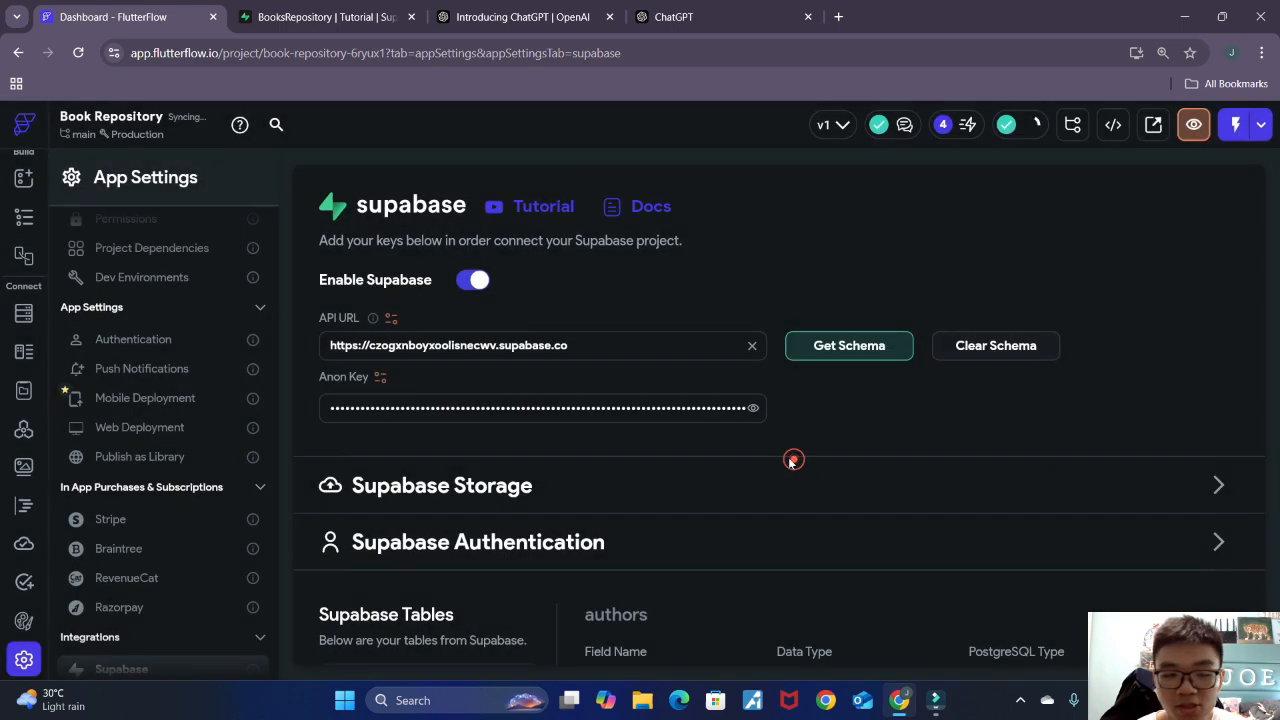
Step: Bind BookDetailsPage's Country text to the country field of the second book_authors_view Row, with default value null
{"action": "left_click", "coordinate": [18, 218]}
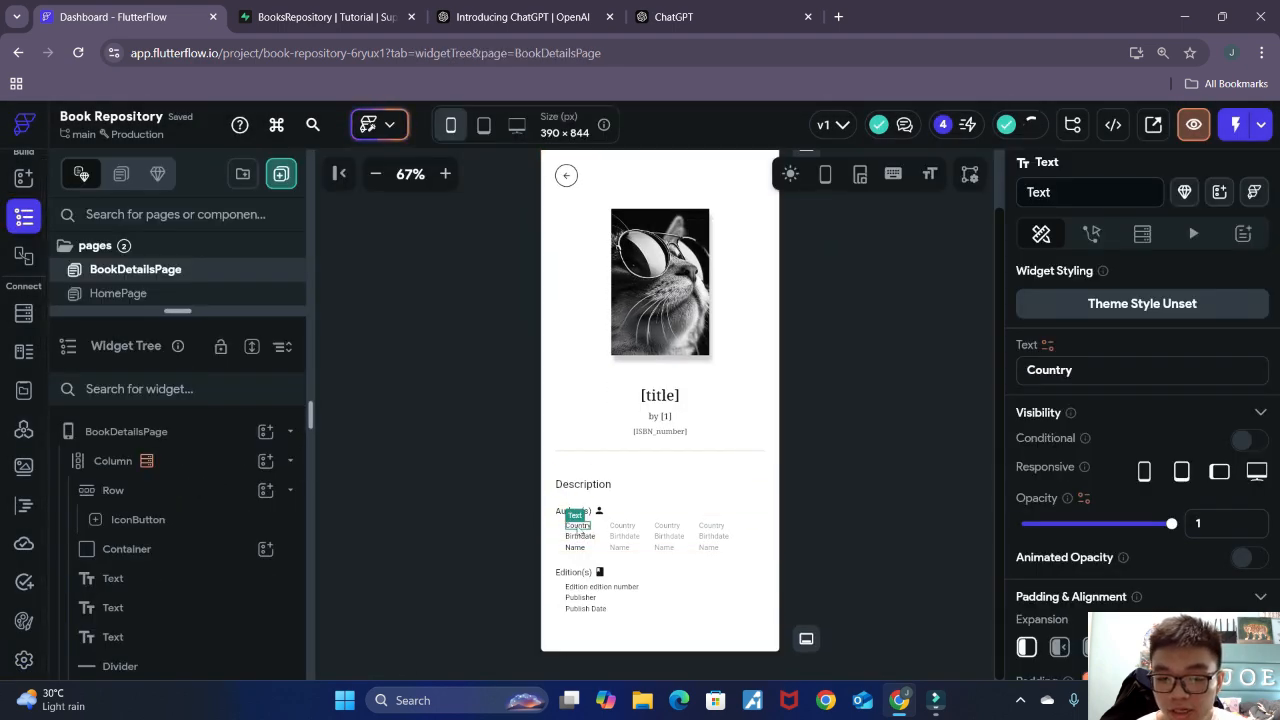
{"action": "left_click", "coordinate": [445, 174]}
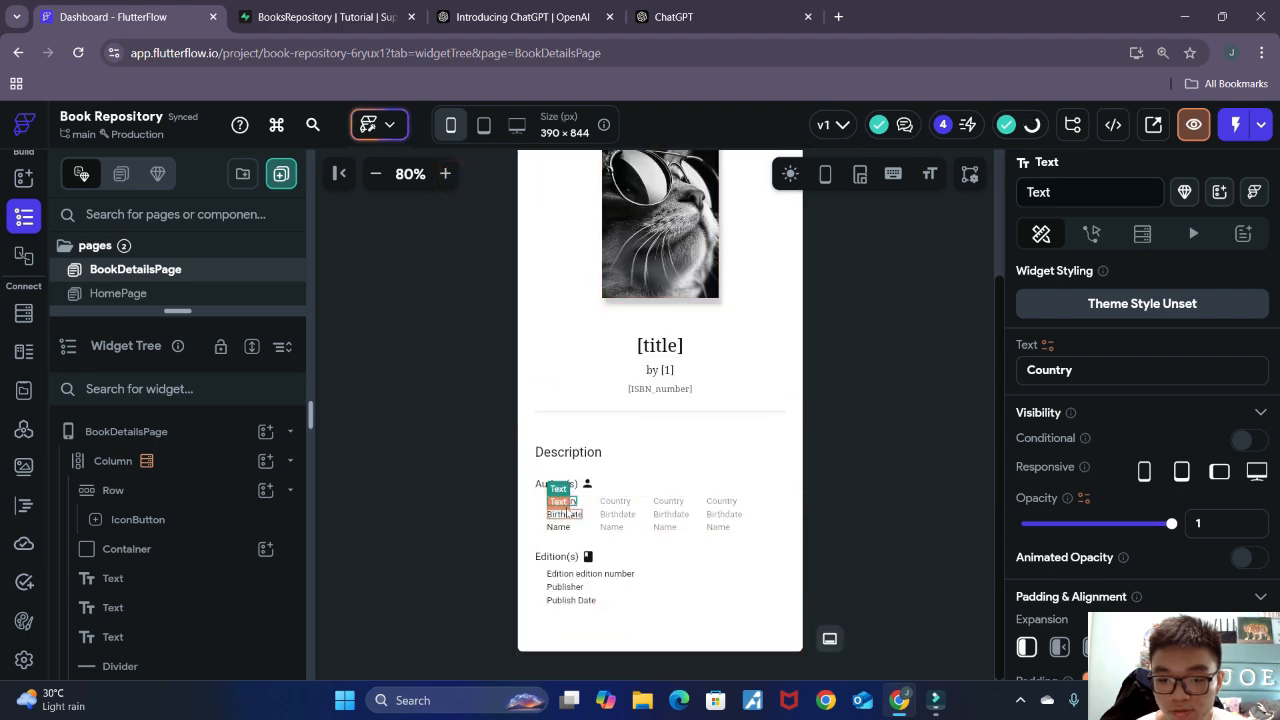
{"action": "left_click", "coordinate": [445, 174]}
{"action": "left_click", "coordinate": [445, 174]}
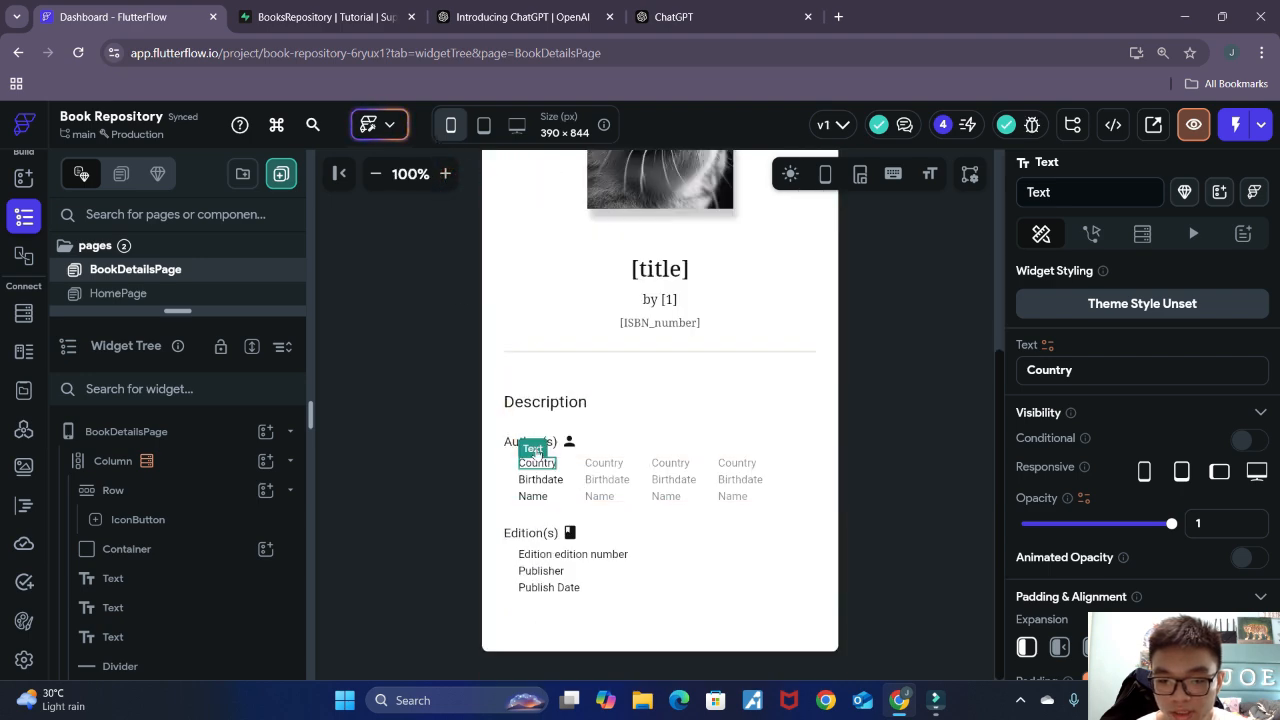
{"action": "left_click", "coordinate": [1048, 345]}
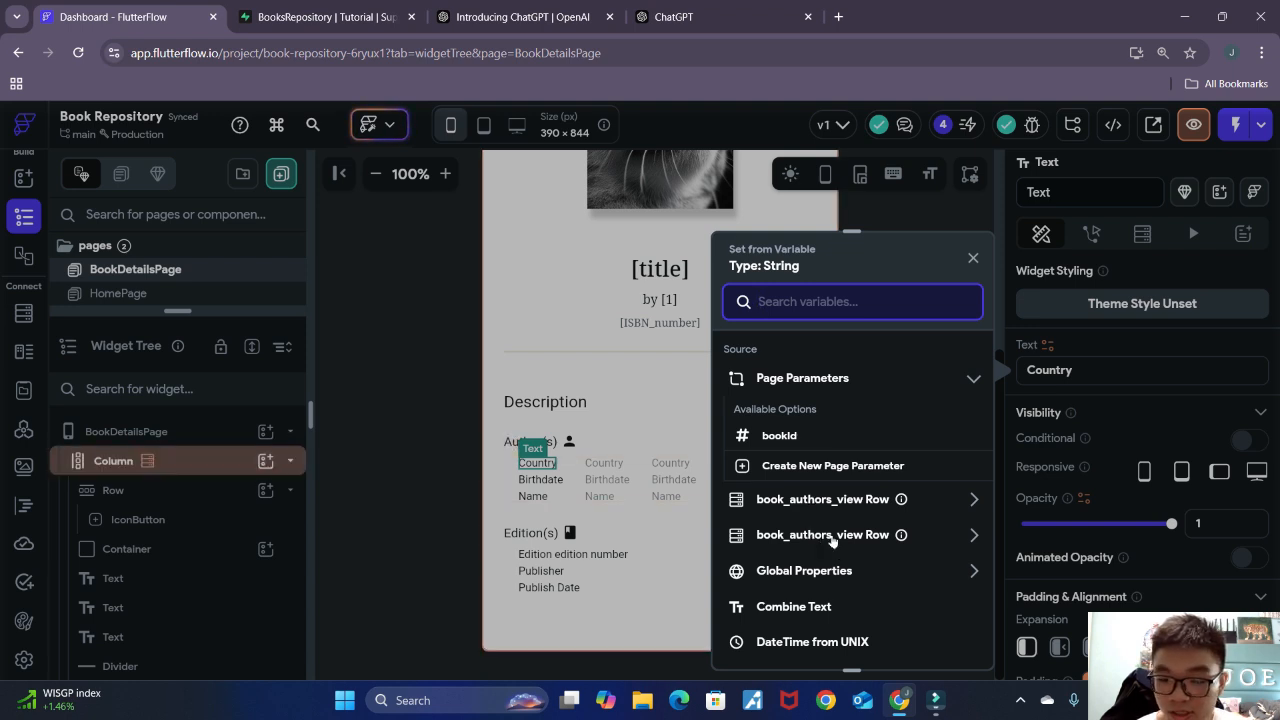
{"action": "left_click", "coordinate": [830, 538]}
{"action": "scroll", "coordinate": [830, 538], "scroll_direction": "down", "scroll_amount": 5}
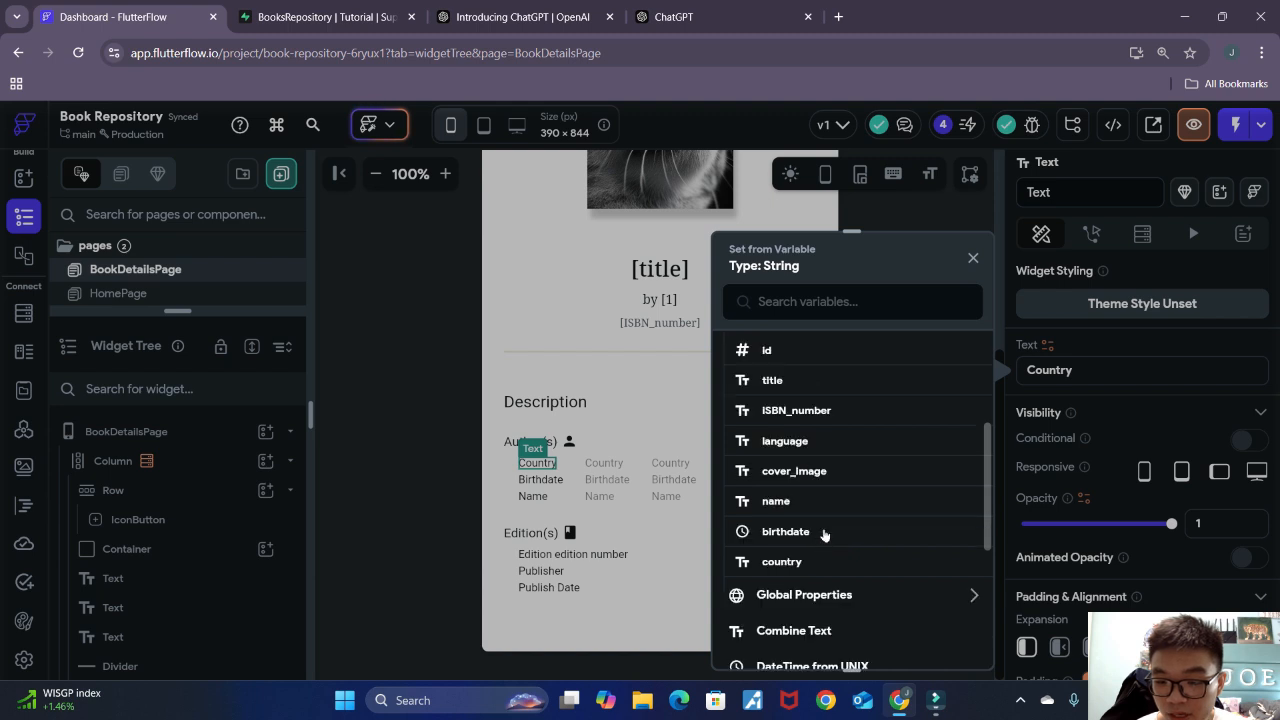
{"action": "left_click", "coordinate": [795, 562]}
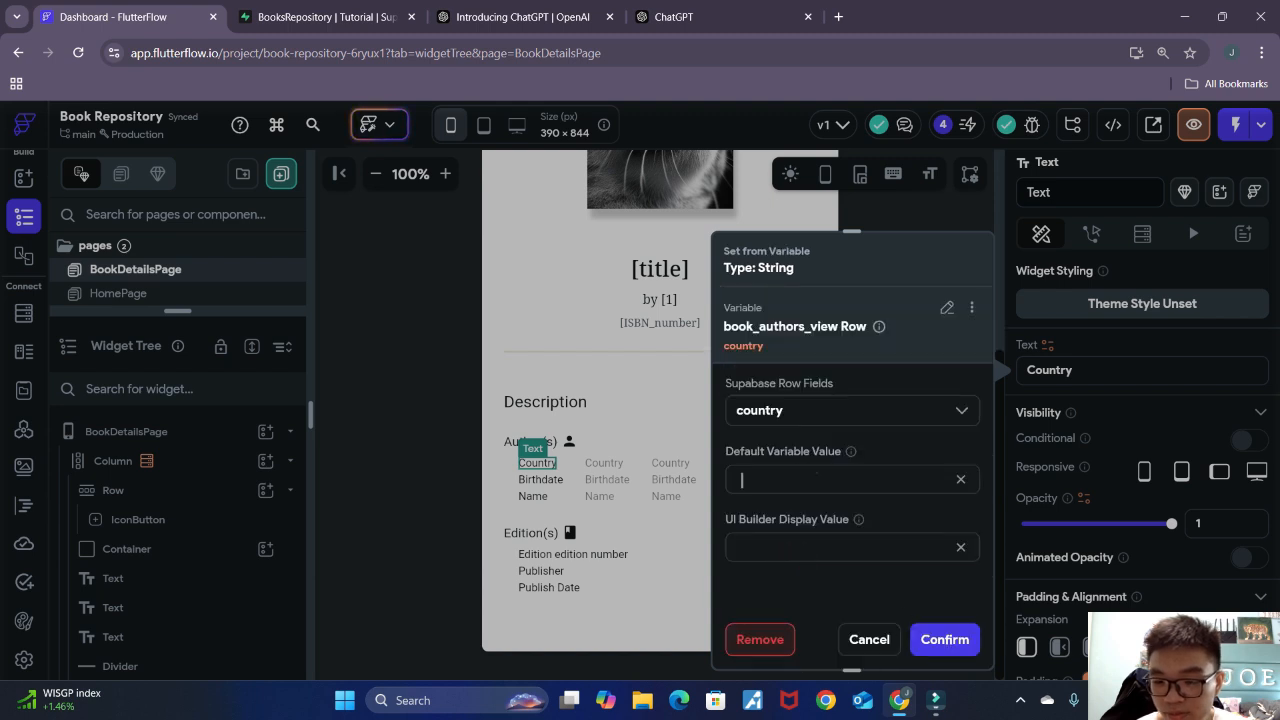
{"action": "left_click", "coordinate": [816, 473]}
{"action": "type", "text": "null"}
{"action": "left_click", "coordinate": [944, 639]}
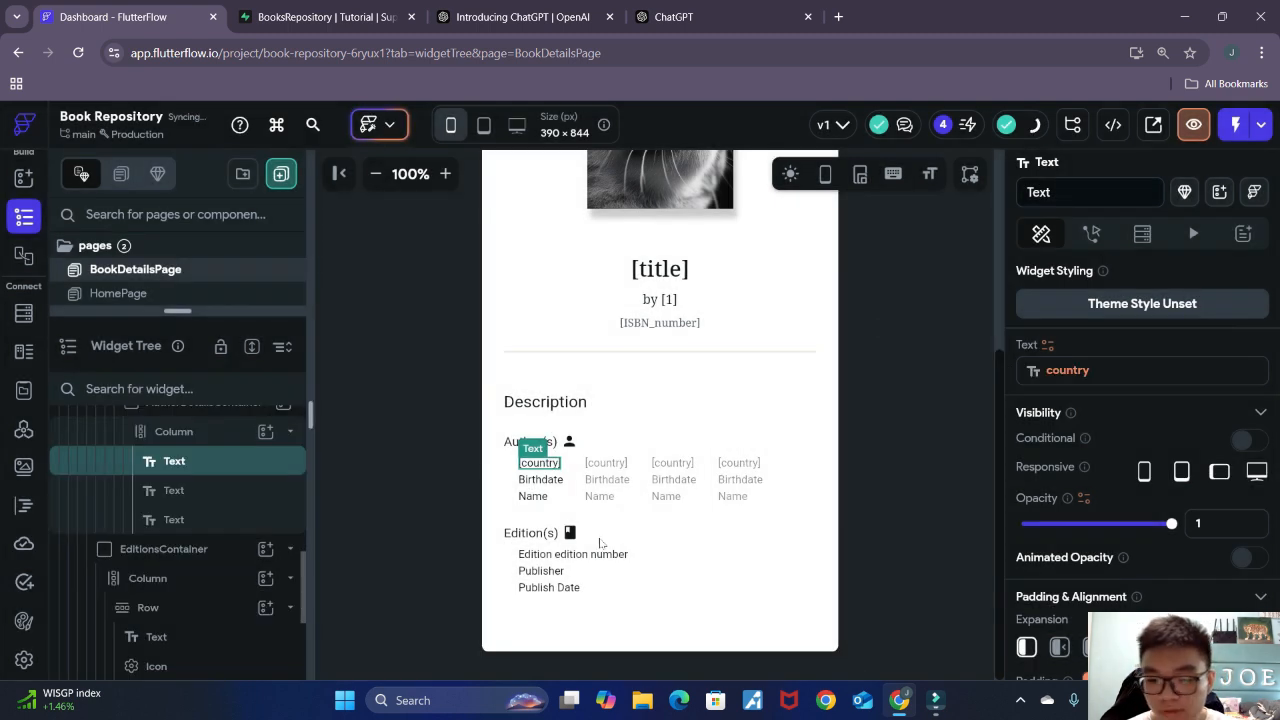
Step: Bind the author's Birthdate text to the birthdate field of the second book_authors_view Row, with default value null
{"action": "left_click", "coordinate": [541, 480]}
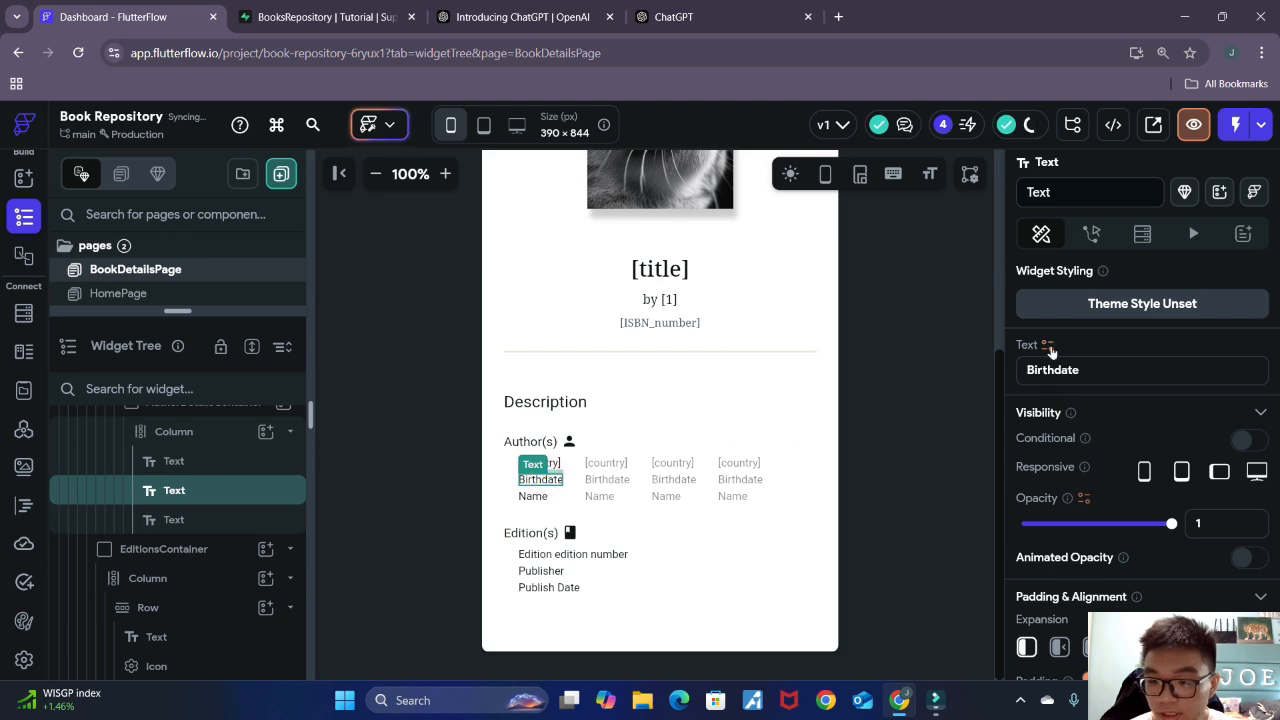
{"action": "left_click", "coordinate": [1047, 345]}
{"action": "left_click", "coordinate": [793, 536]}
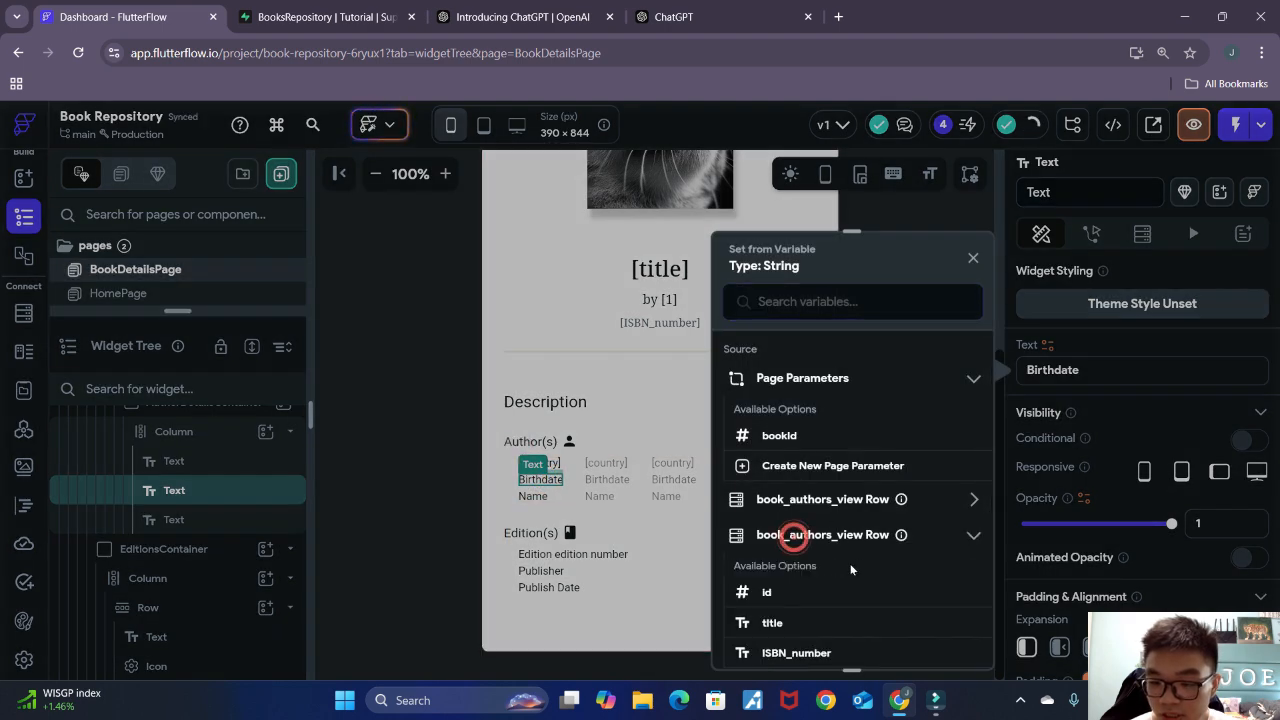
{"action": "scroll", "coordinate": [846, 571], "scroll_direction": "down", "scroll_amount": 3}
{"action": "left_click", "coordinate": [810, 531]}
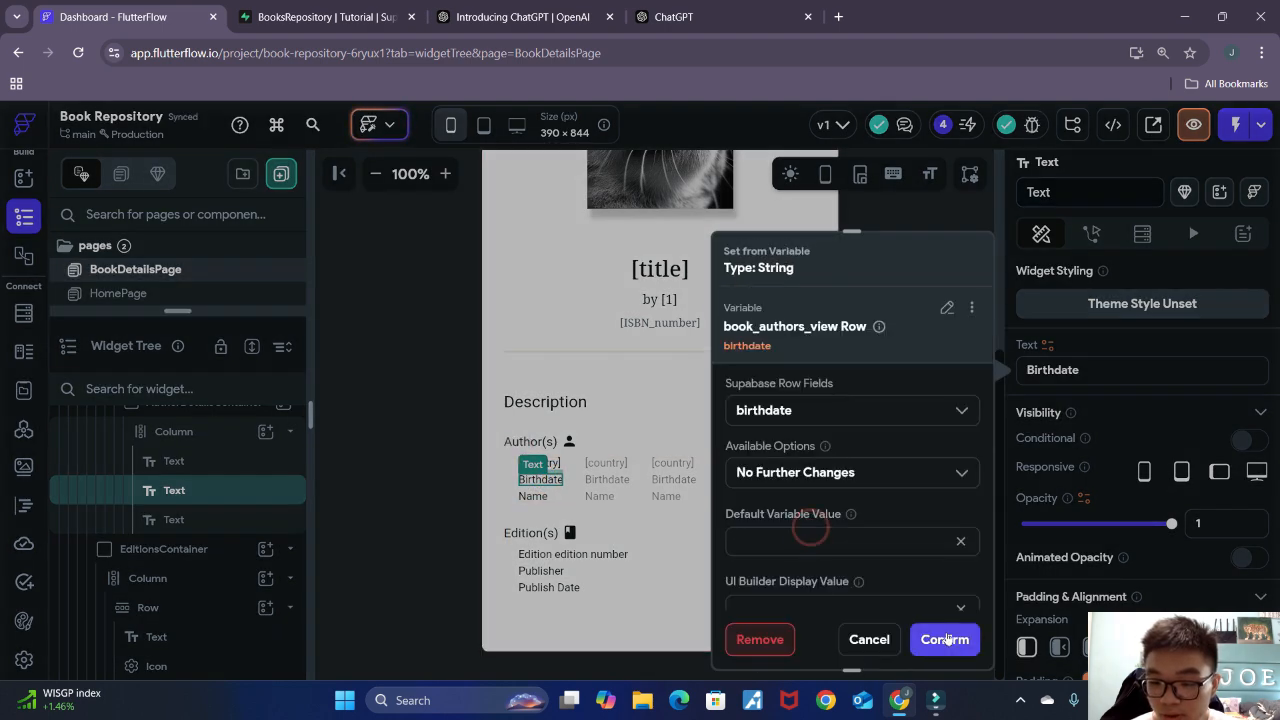
{"action": "left_click", "coordinate": [945, 639]}
{"action": "left_click", "coordinate": [864, 505]}
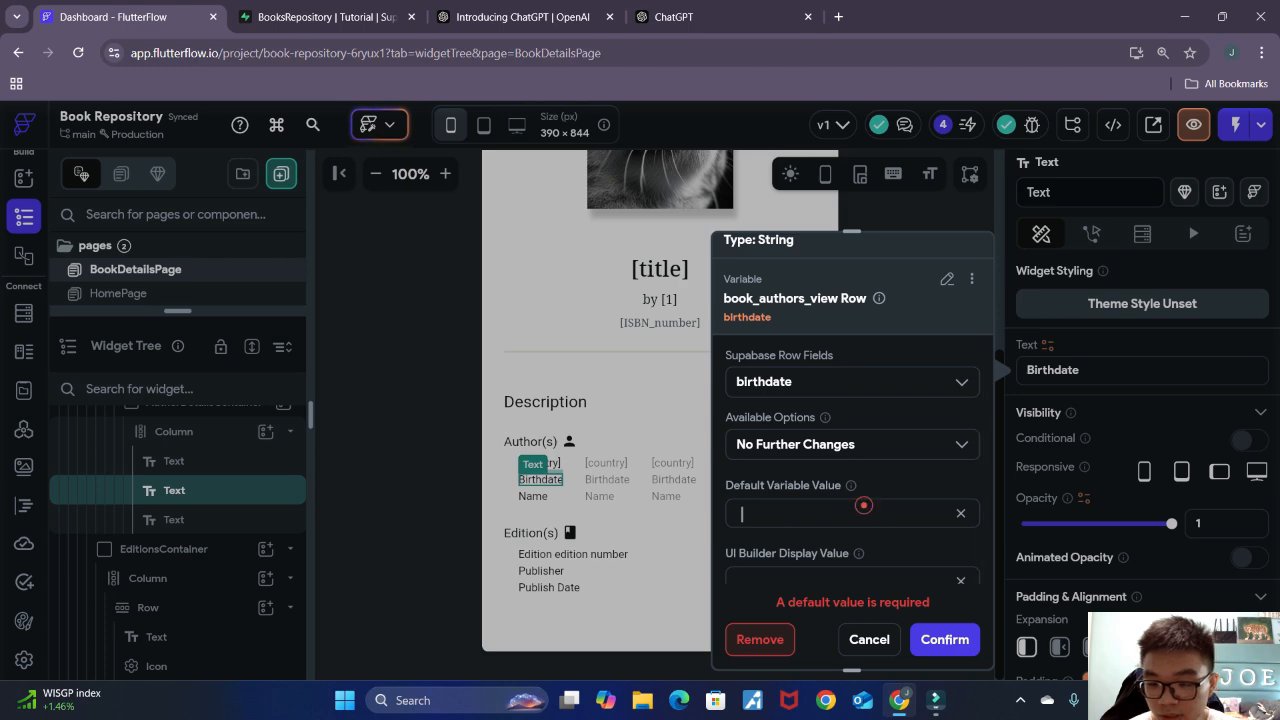
{"action": "type", "text": "null"}
{"action": "left_click", "coordinate": [922, 639]}
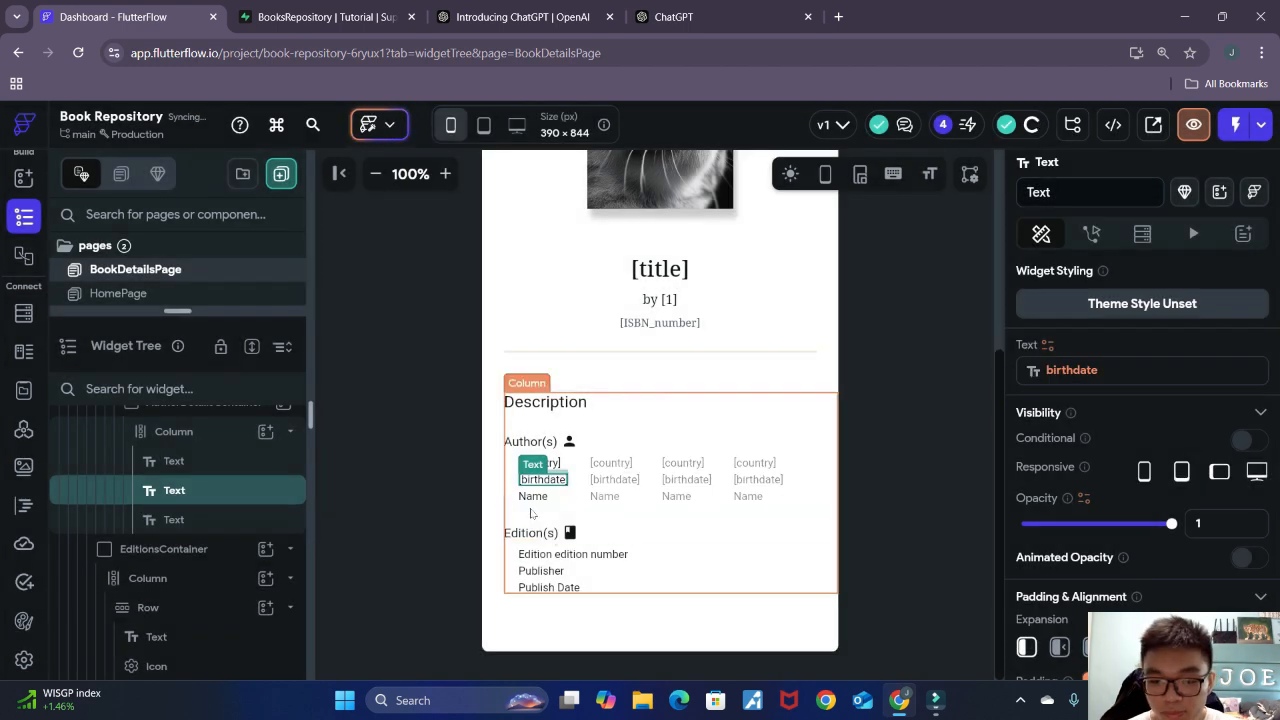
Step: Bind the author's Name text to the name field of the second book_authors_view Row, with default value null
{"action": "left_click", "coordinate": [533, 496]}
{"action": "left_click", "coordinate": [1048, 346]}
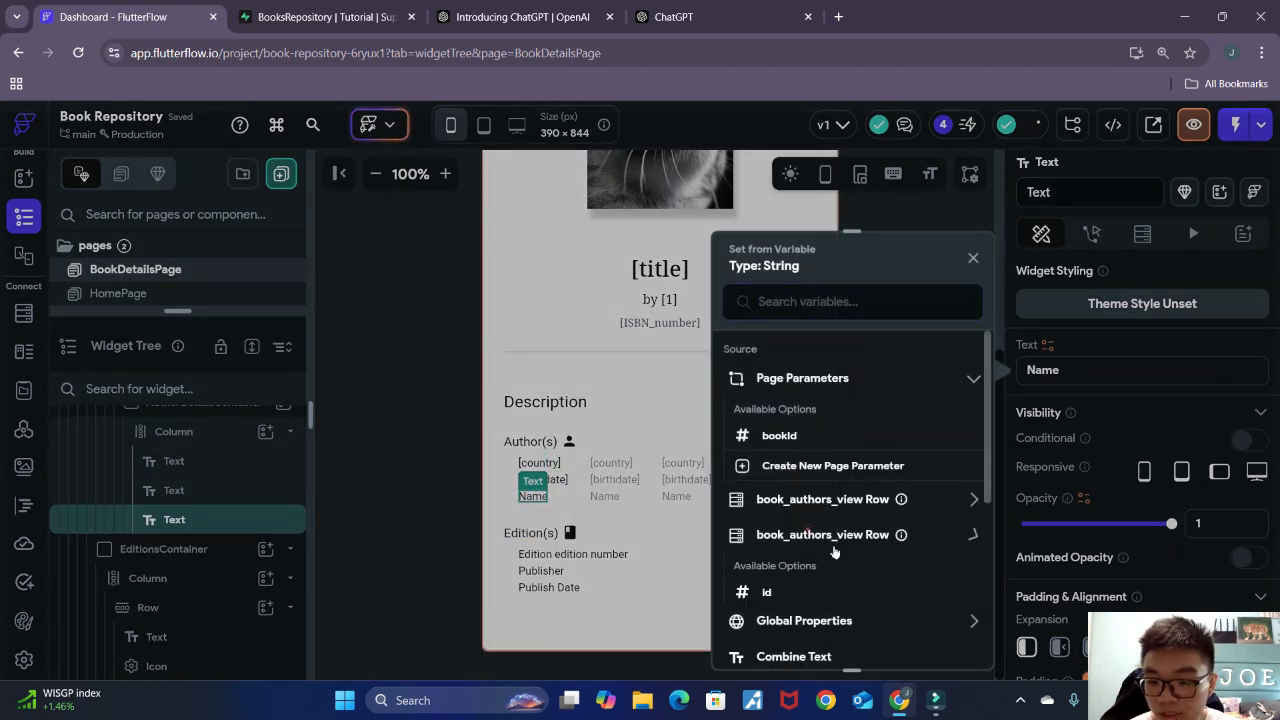
{"action": "left_click", "coordinate": [808, 531]}
{"action": "left_click", "coordinate": [785, 563]}
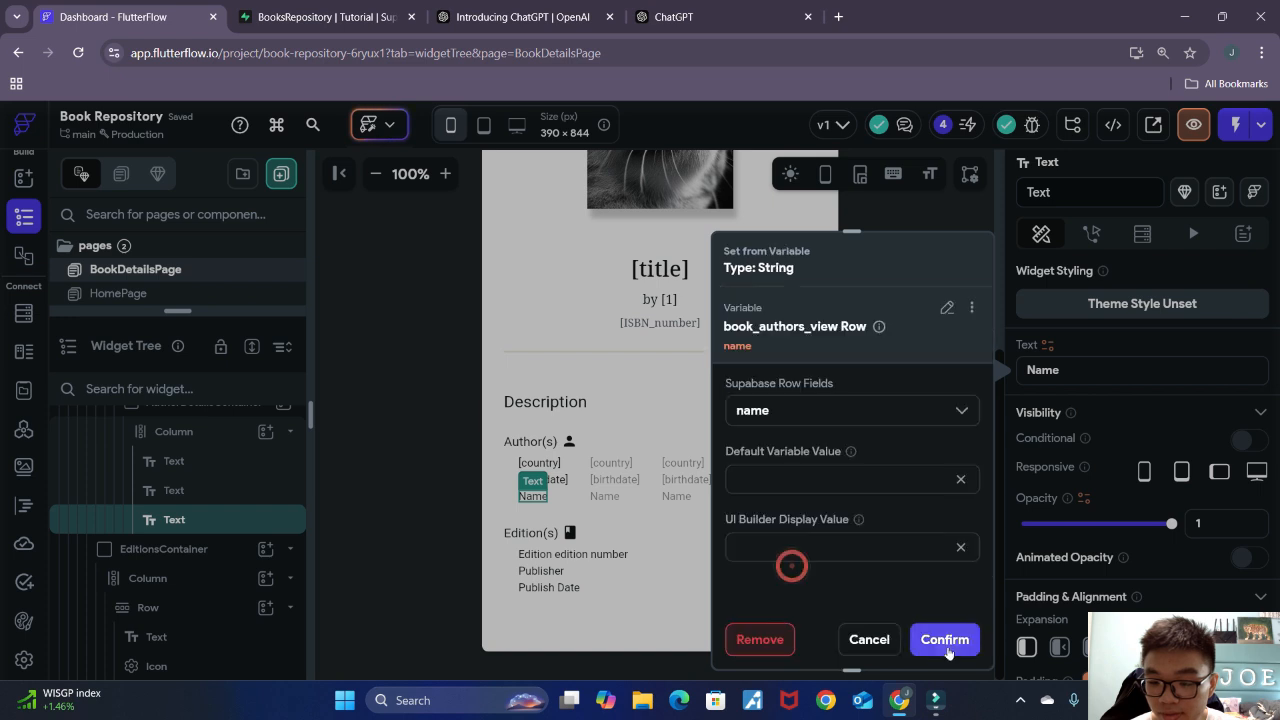
{"action": "type", "text": "null"}
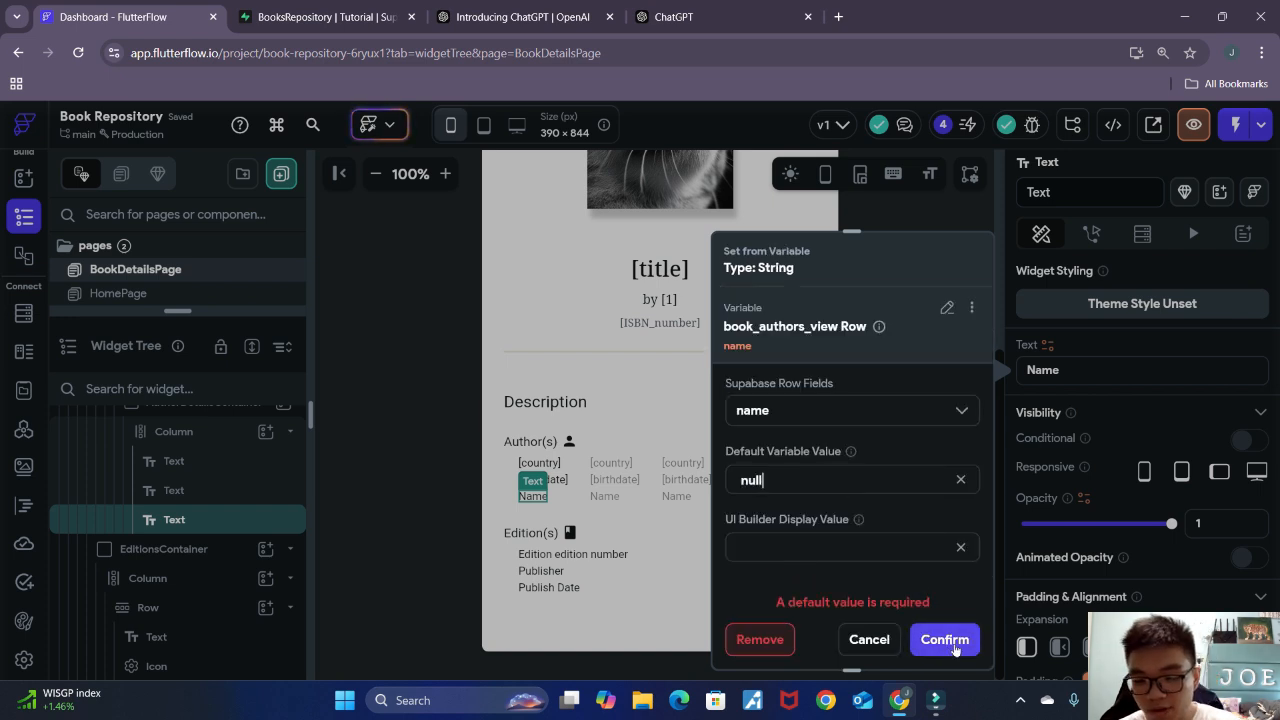
{"action": "left_click", "coordinate": [944, 639]}
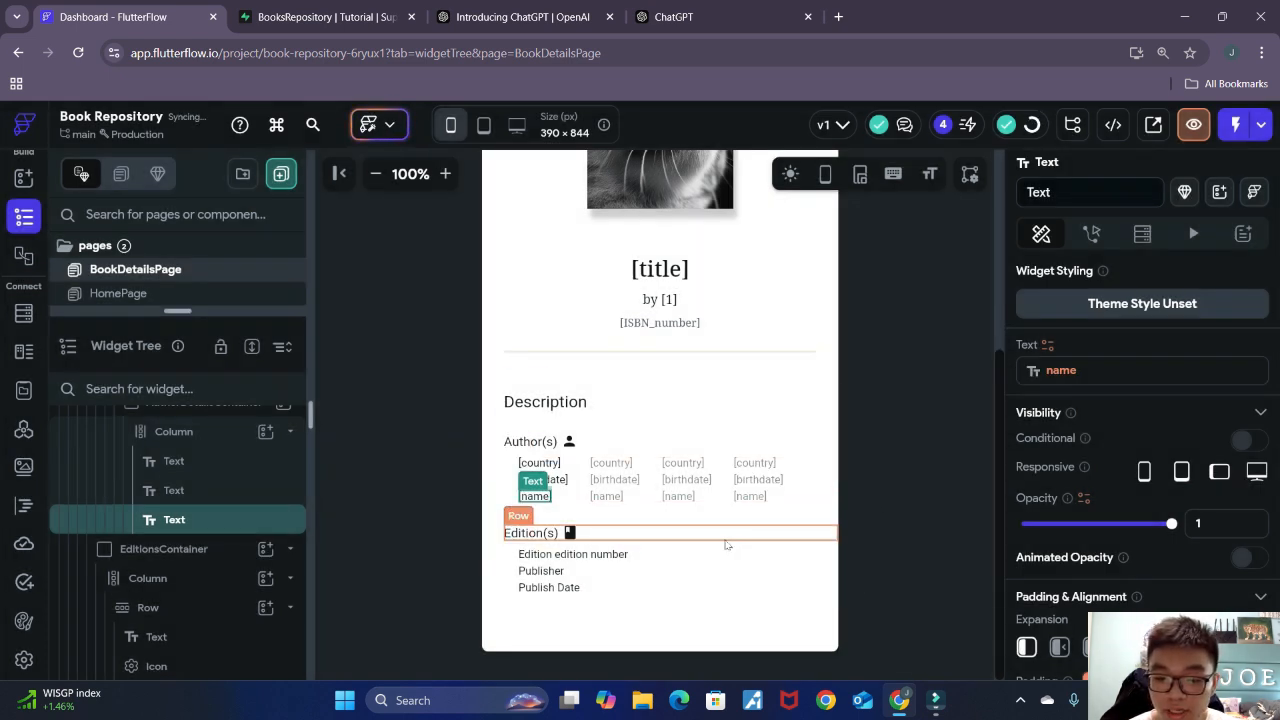
Step: Set up a Supabase query on the editions detail Row, using the books_edition_view table and List of Rows
{"action": "left_click", "coordinate": [728, 560]}
{"action": "left_click", "coordinate": [915, 515]}
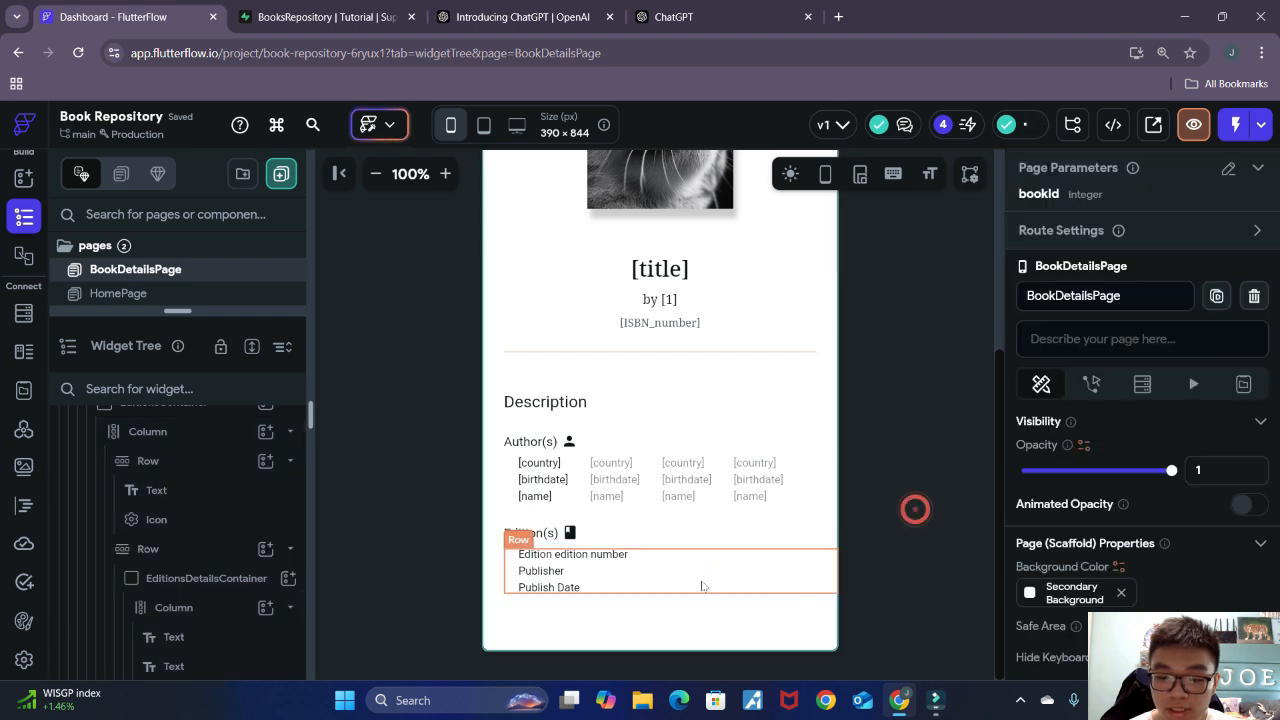
{"action": "left_click", "coordinate": [702, 586]}
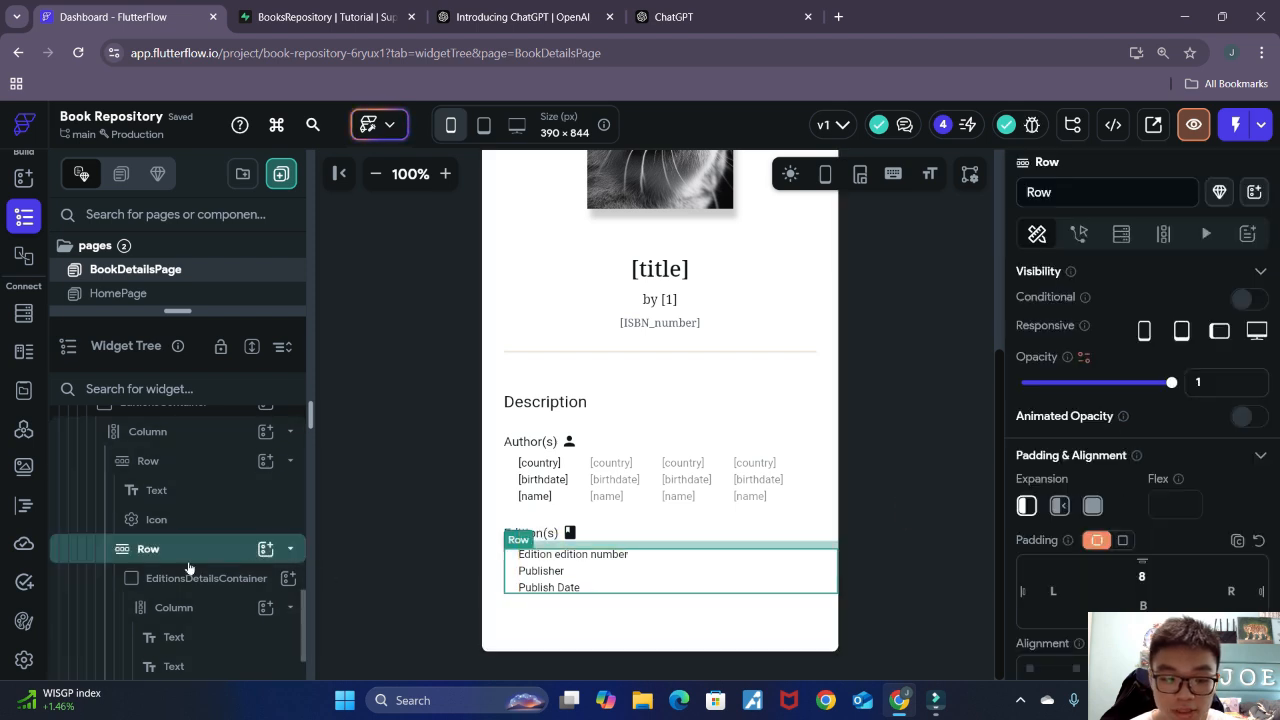
{"action": "left_click", "coordinate": [1121, 233]}
{"action": "left_click", "coordinate": [1218, 285]}
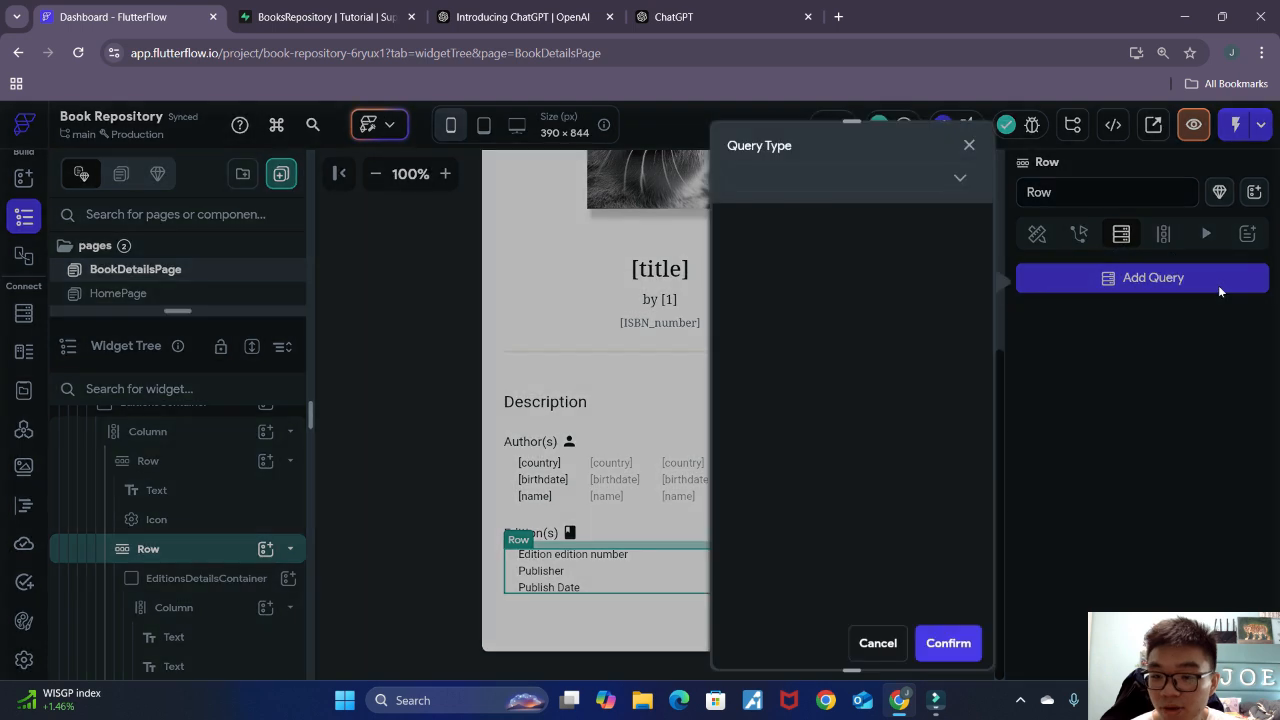
{"action": "left_click", "coordinate": [966, 179]}
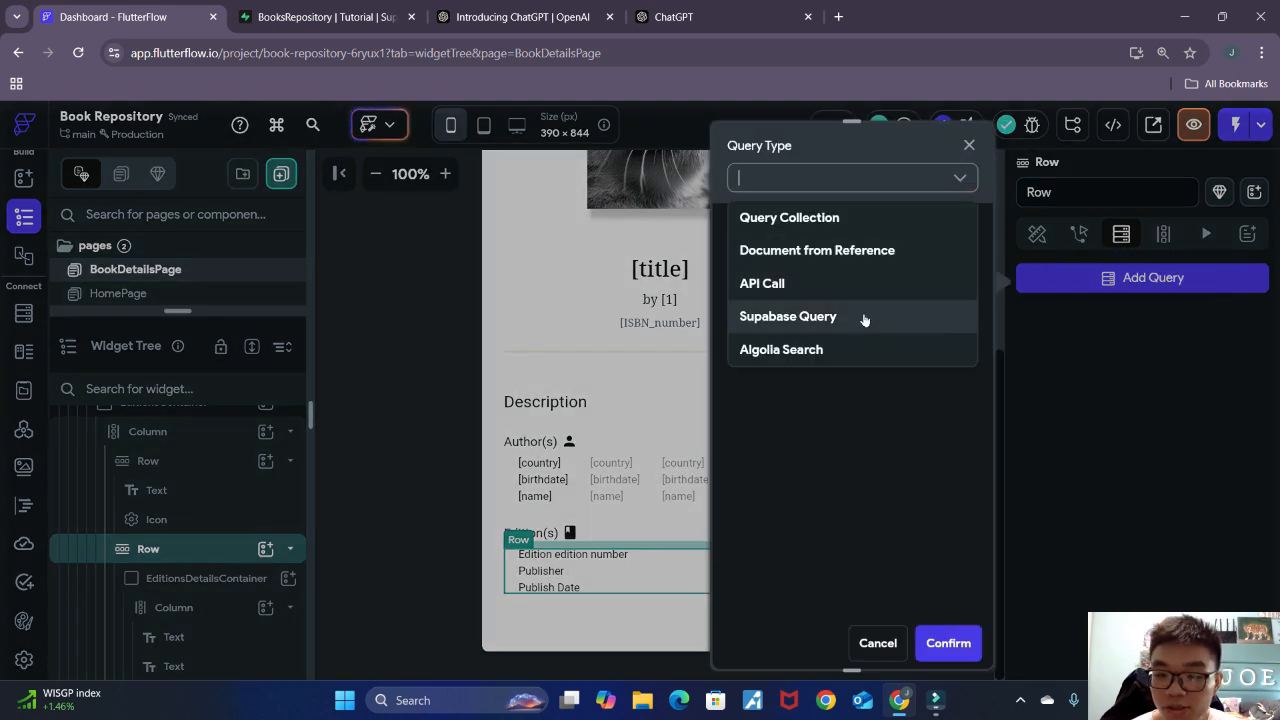
{"action": "left_click", "coordinate": [864, 317]}
{"action": "left_click", "coordinate": [960, 246]}
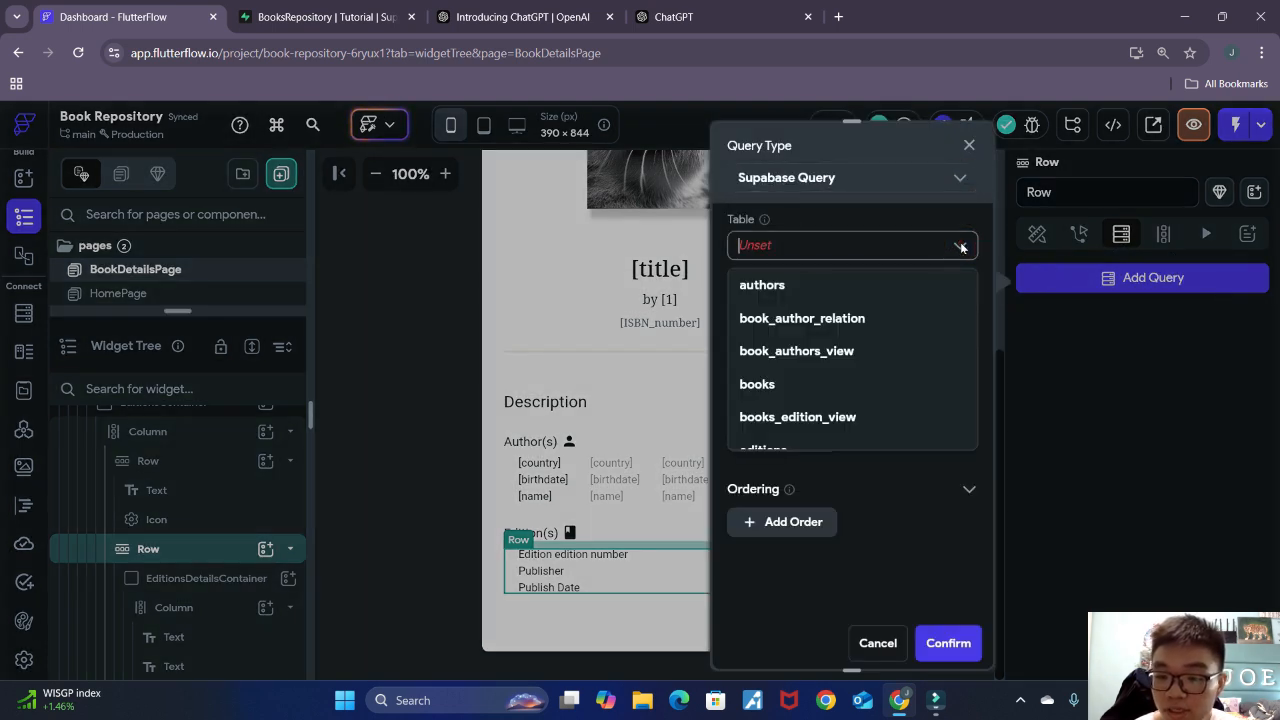
{"action": "scroll", "coordinate": [880, 380], "scroll_direction": "down", "scroll_amount": 1}
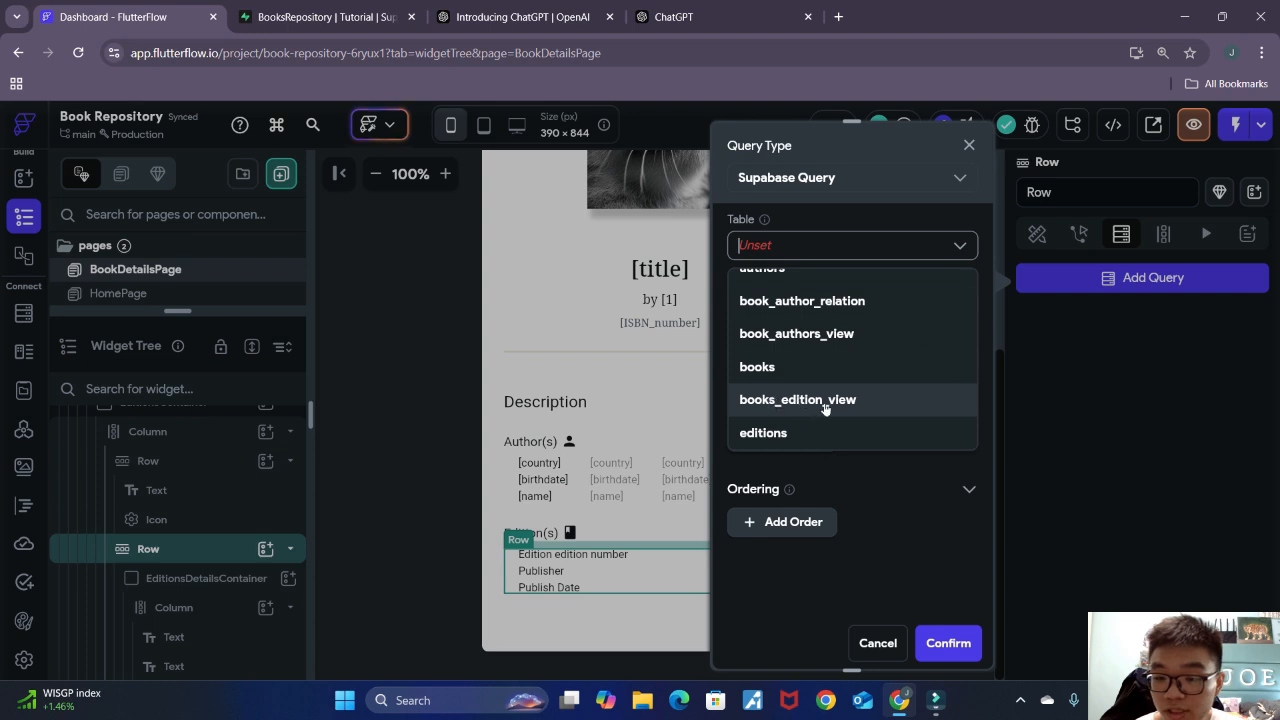
{"action": "left_click", "coordinate": [825, 402]}
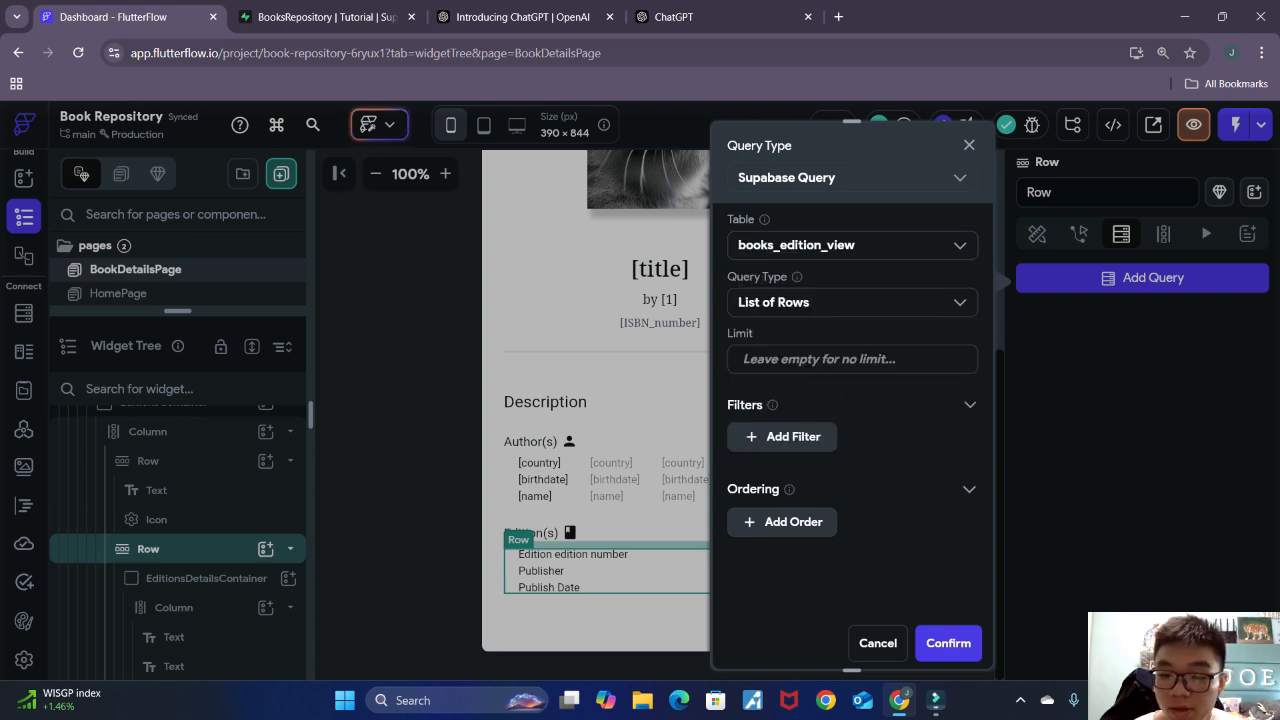
{"action": "left_click", "coordinate": [736, 306]}
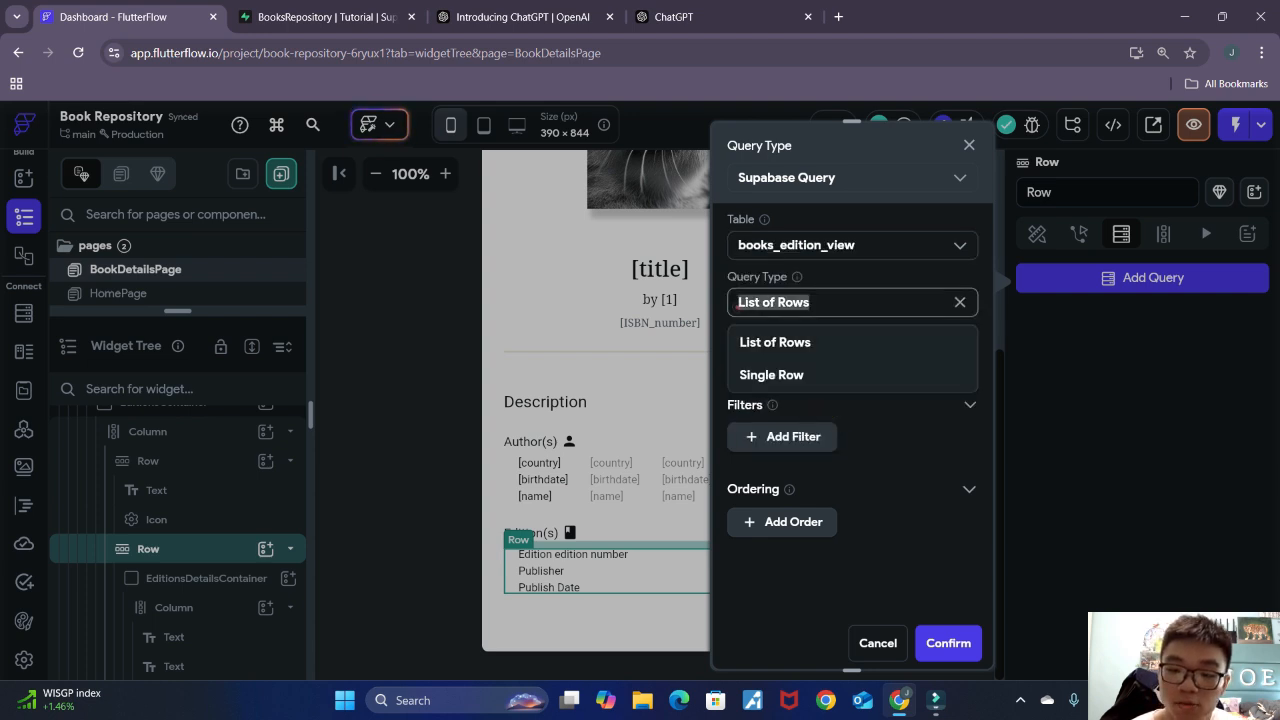
{"action": "left_click", "coordinate": [954, 430]}
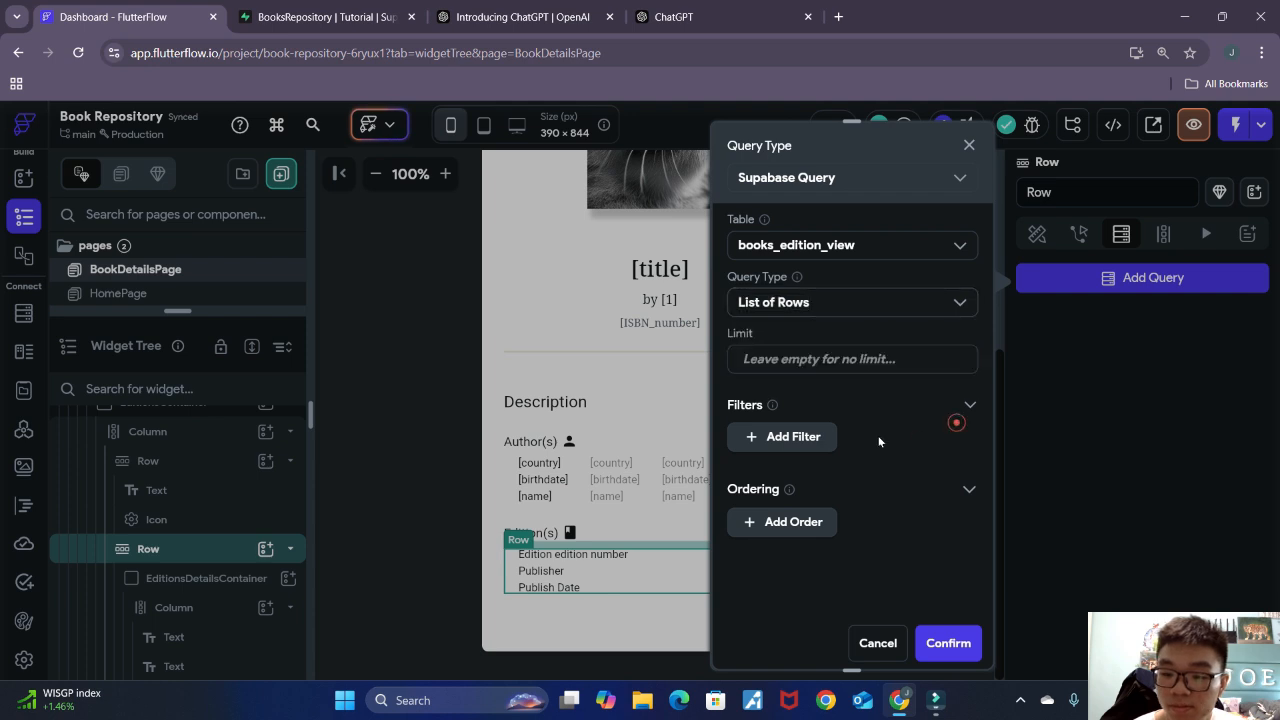
Step: Filter the editions query so id is Equal To the bookId page parameter, and save the query
{"action": "left_click", "coordinate": [788, 437]}
{"action": "left_click", "coordinate": [878, 511]}
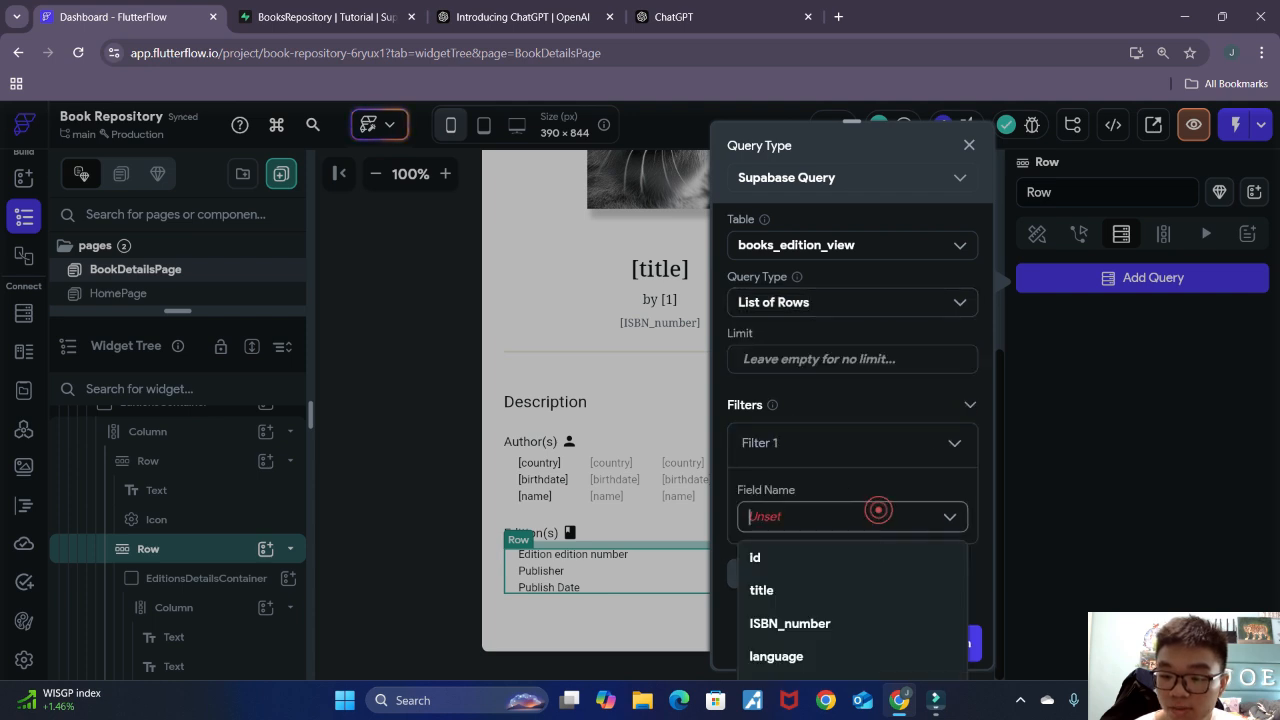
{"action": "left_click", "coordinate": [855, 556]}
{"action": "scroll", "coordinate": [788, 420], "scroll_direction": "down", "scroll_amount": 2}
{"action": "scroll", "coordinate": [796, 449], "scroll_direction": "down", "scroll_amount": 2}
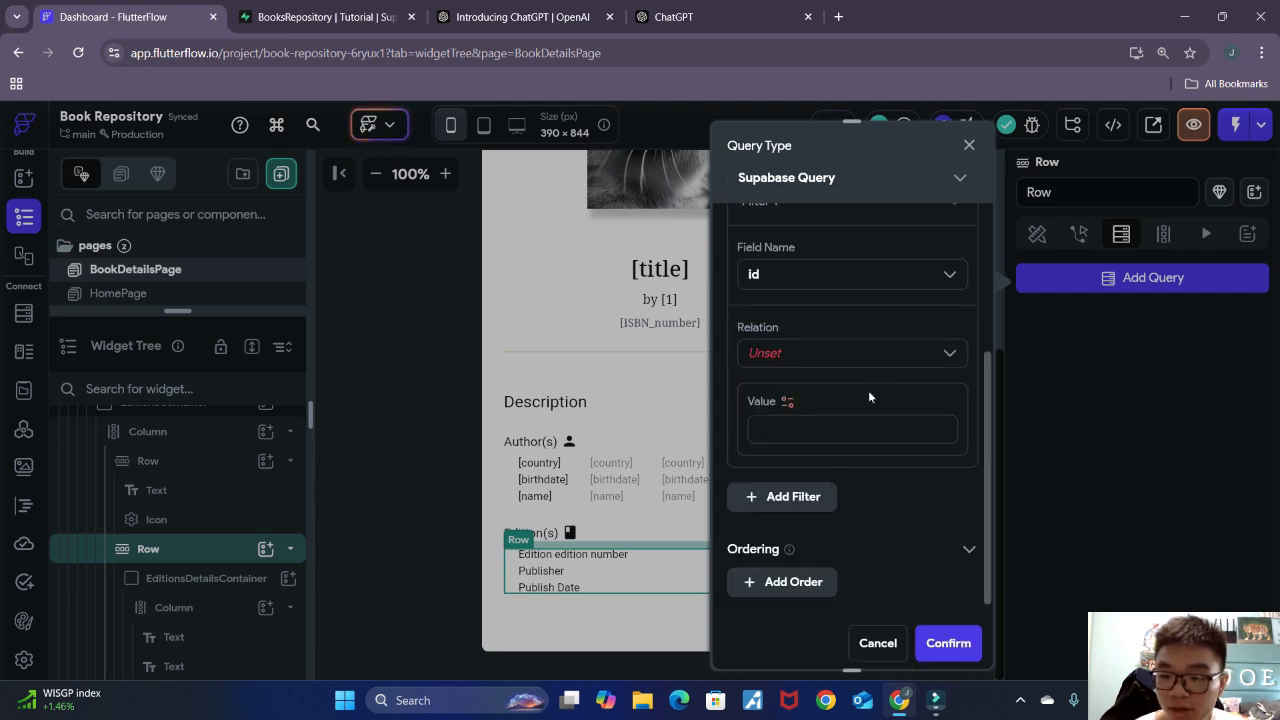
{"action": "left_click", "coordinate": [868, 352]}
{"action": "left_click", "coordinate": [817, 393]}
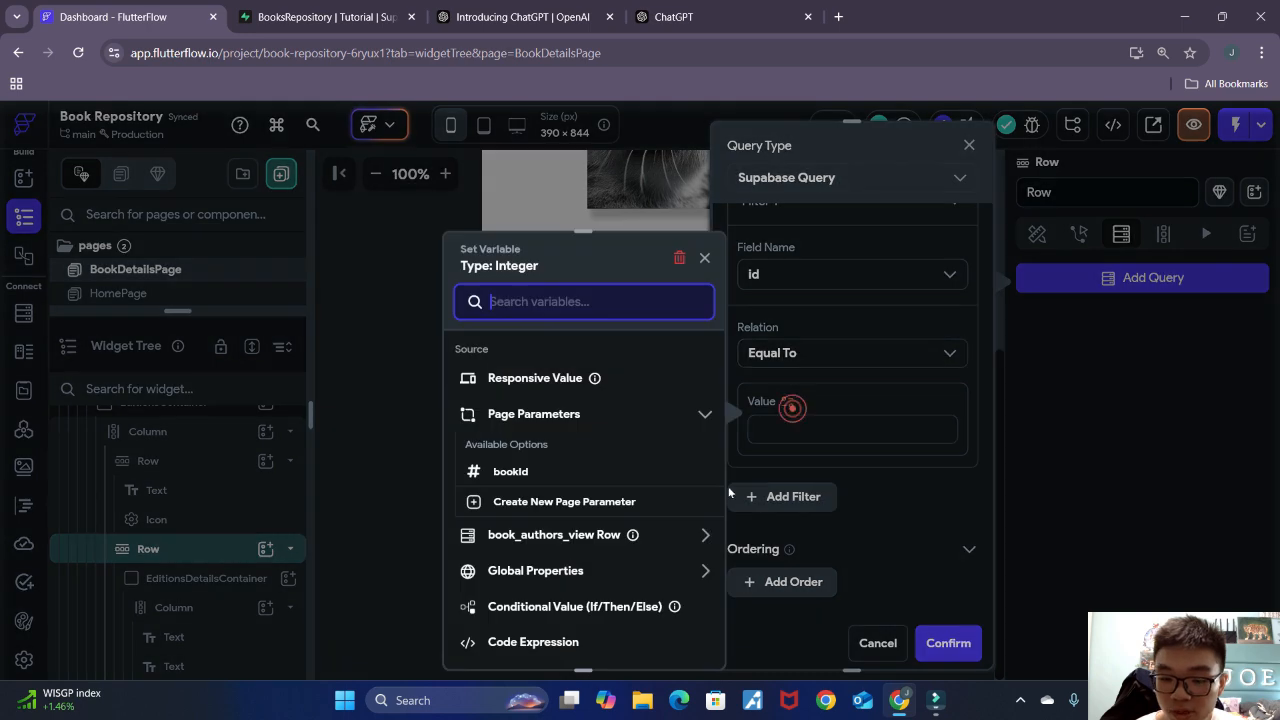
{"action": "left_click", "coordinate": [509, 470]}
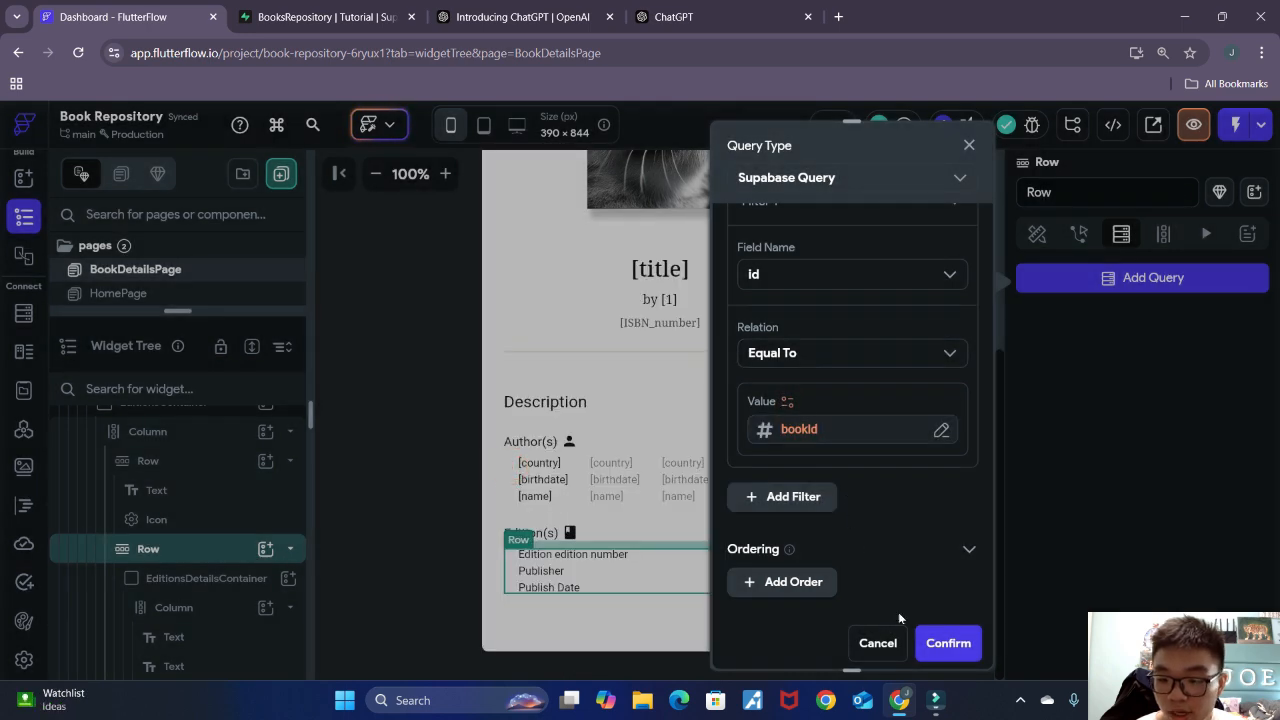
{"action": "left_click", "coordinate": [946, 643]}
{"action": "left_click", "coordinate": [759, 464]}
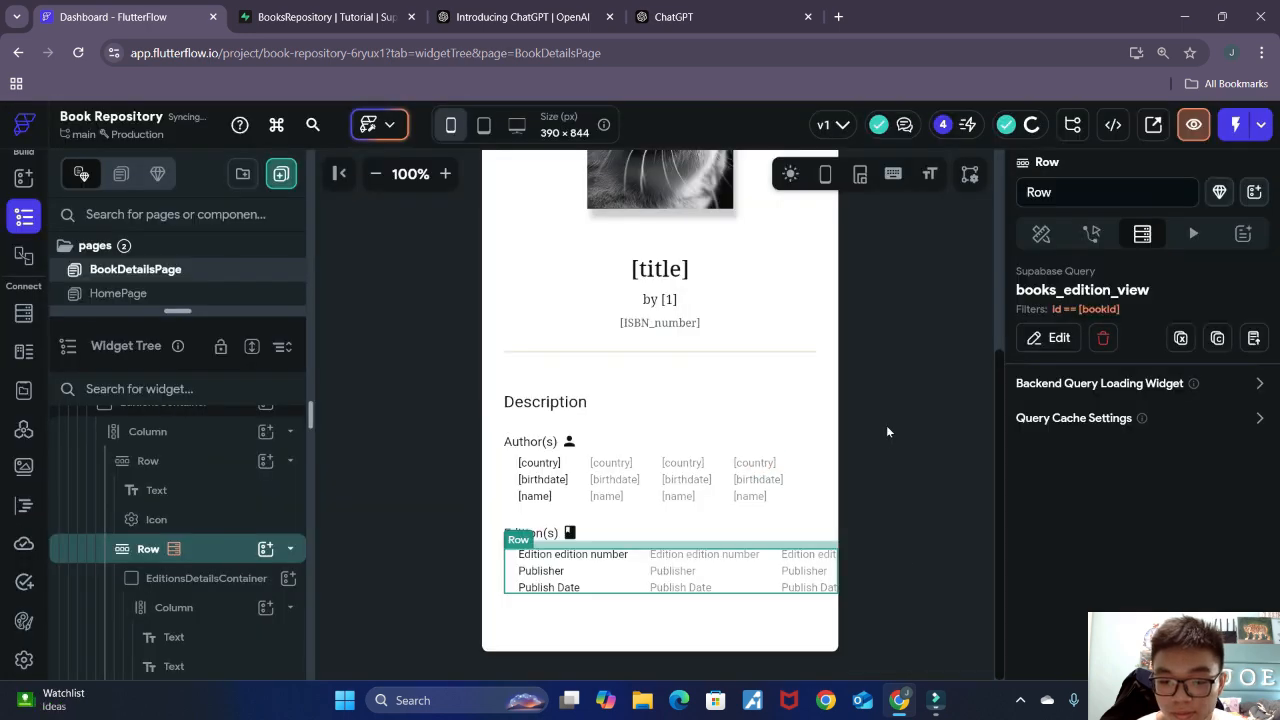
{"action": "left_click", "coordinate": [886, 431]}
Step: Replace the "edition number" part of the edition text combination with the edition_number field of the books_edition_view Row
{"action": "left_click", "coordinate": [570, 560]}
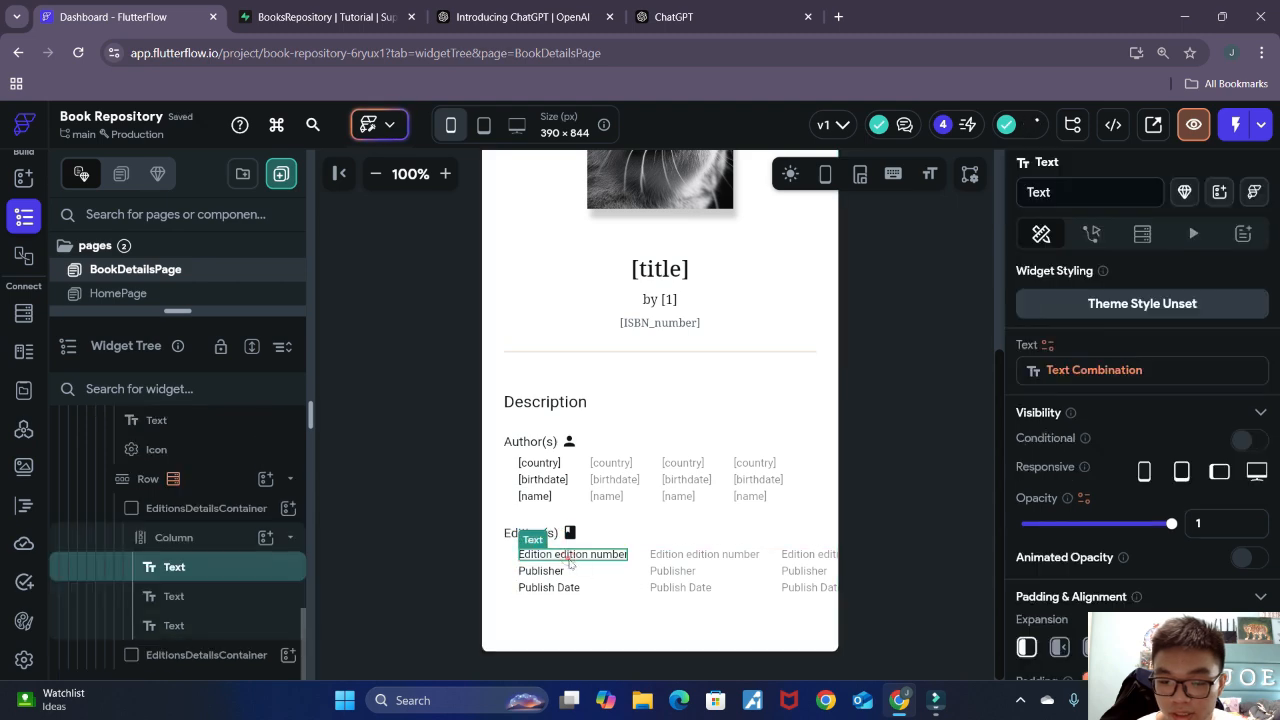
{"action": "left_click", "coordinate": [1142, 371]}
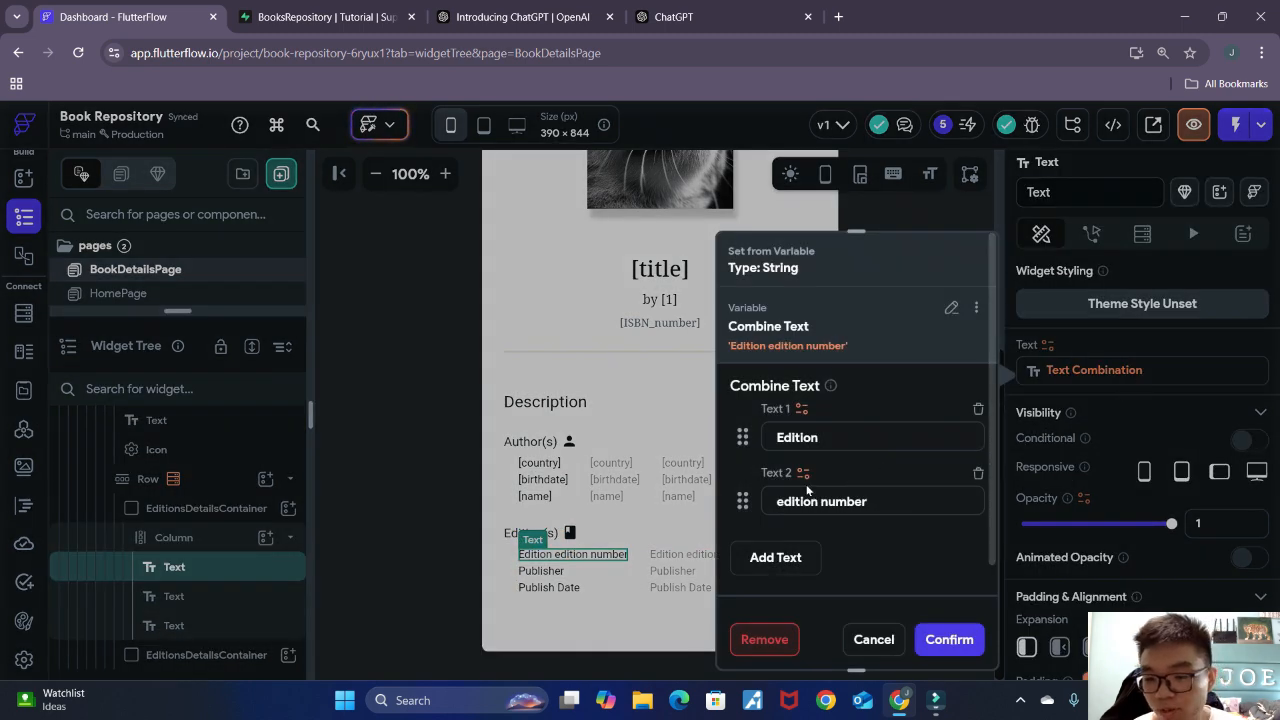
{"action": "left_click", "coordinate": [803, 474]}
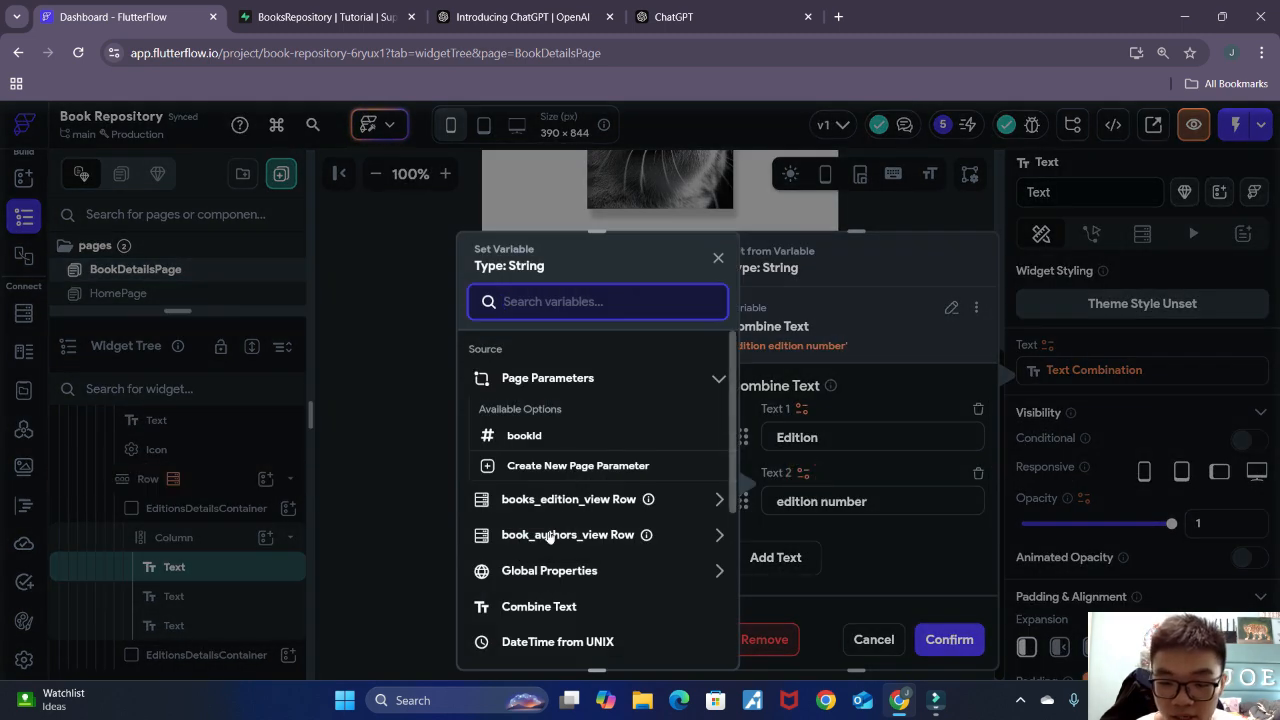
{"action": "left_click", "coordinate": [560, 499]}
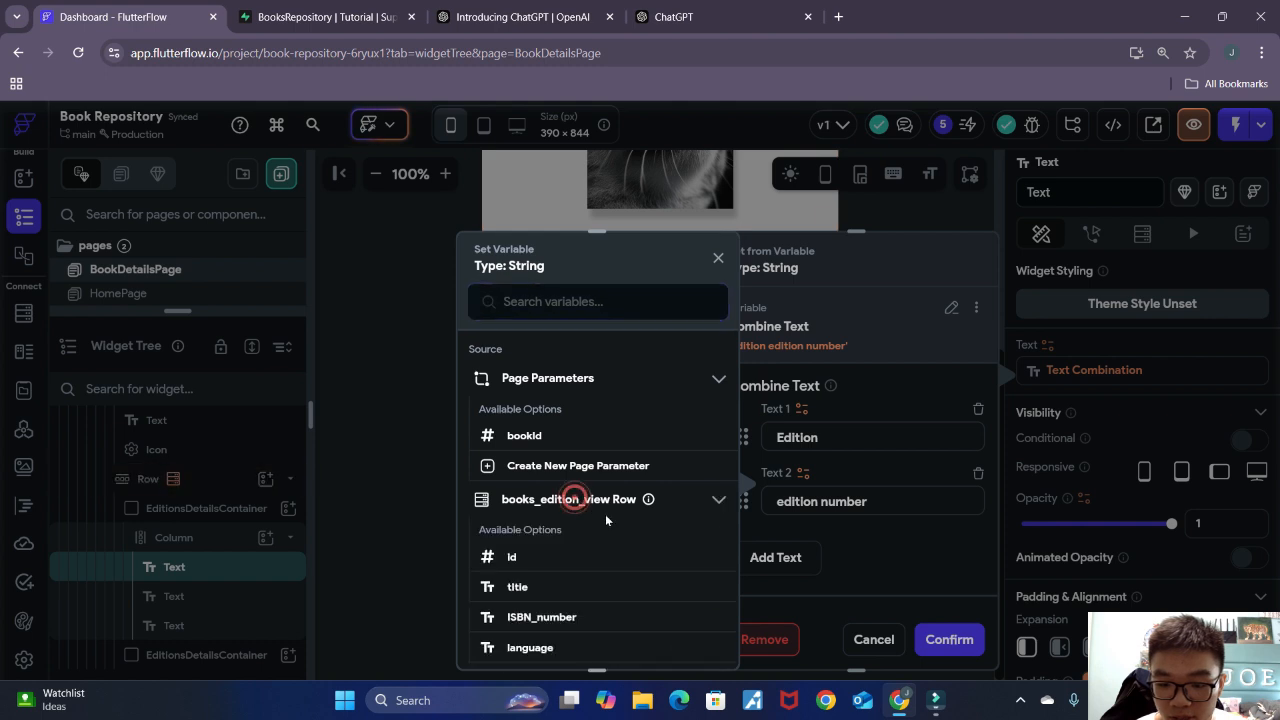
{"action": "scroll", "coordinate": [630, 535], "scroll_direction": "down", "scroll_amount": 3}
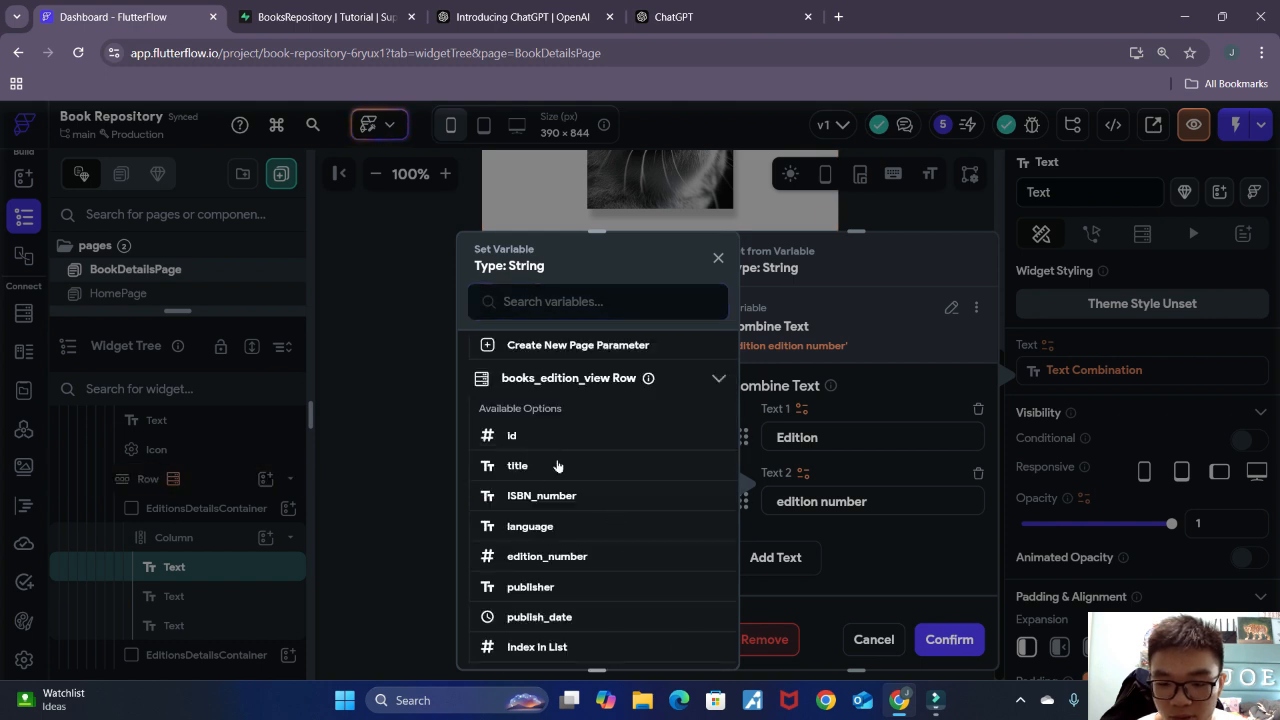
{"action": "scroll", "coordinate": [573, 526], "scroll_direction": "down", "scroll_amount": 1}
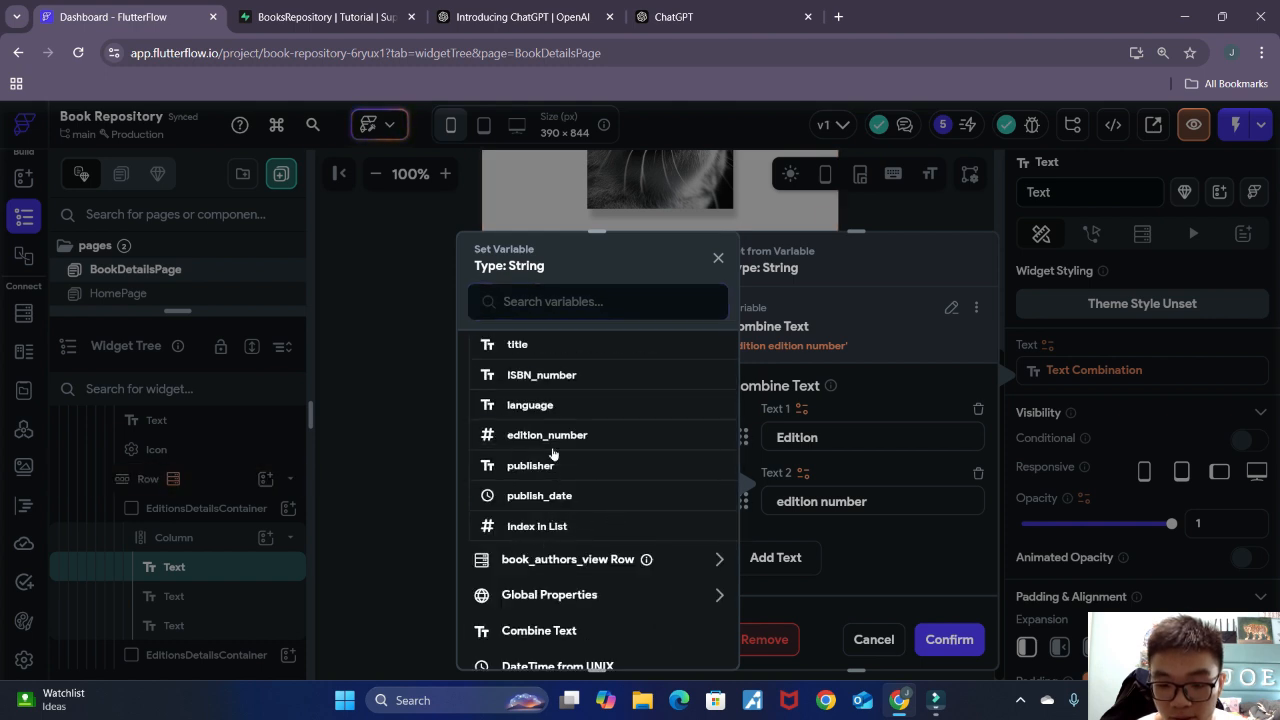
{"action": "left_click", "coordinate": [553, 437]}
{"action": "left_click", "coordinate": [679, 647]}
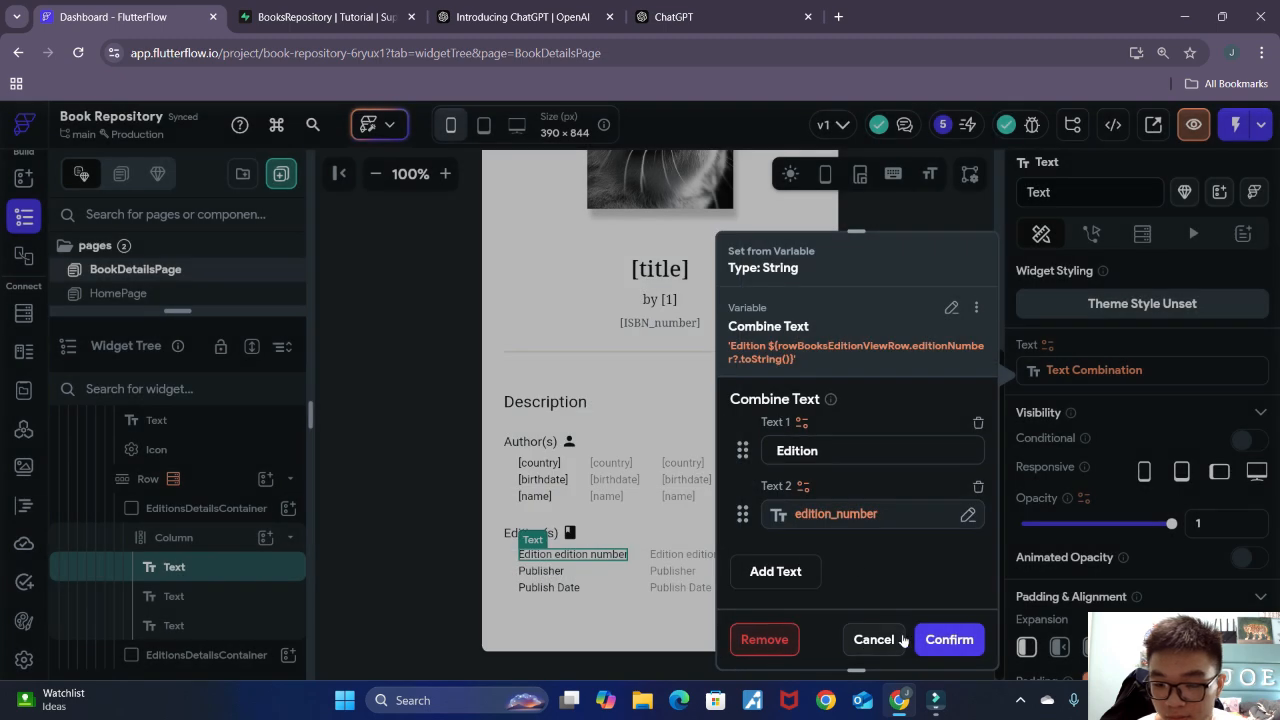
{"action": "left_click", "coordinate": [942, 640]}
Step: Bind the Publisher text to the publisher field of the books_edition_view Row, with default value null
{"action": "left_click", "coordinate": [557, 577]}
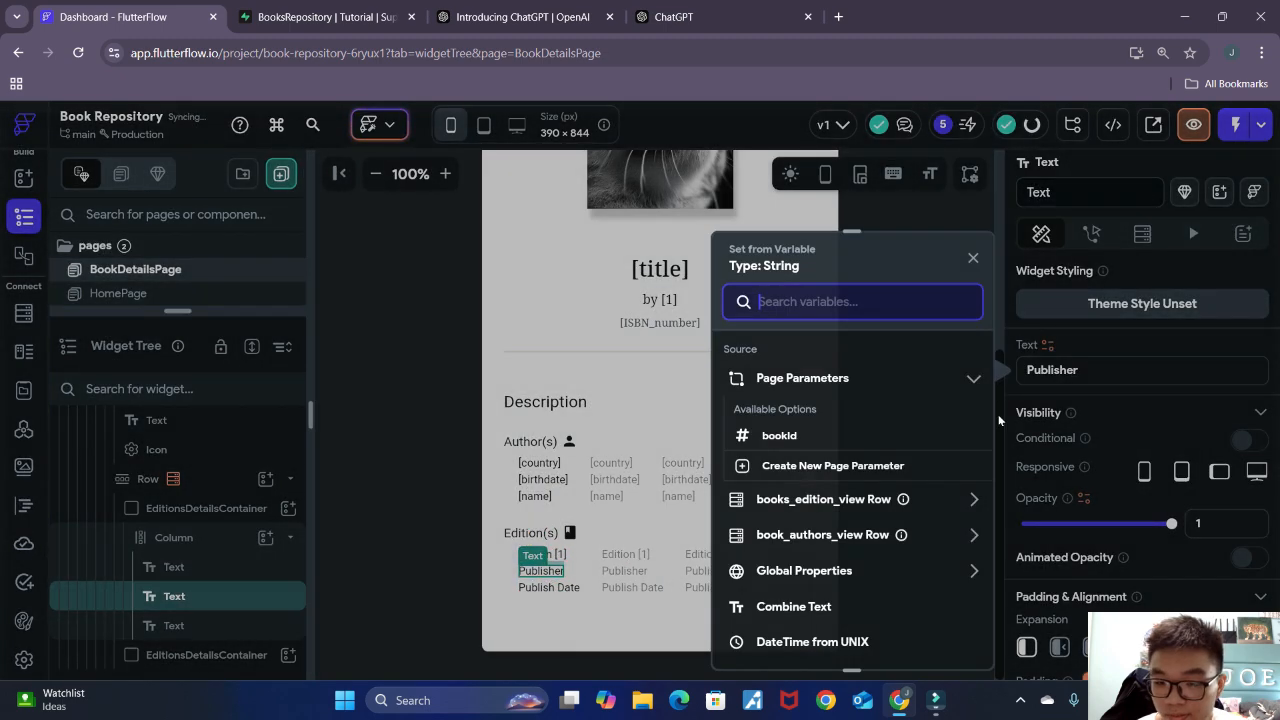
{"action": "left_click", "coordinate": [1047, 344]}
{"action": "left_click", "coordinate": [812, 500]}
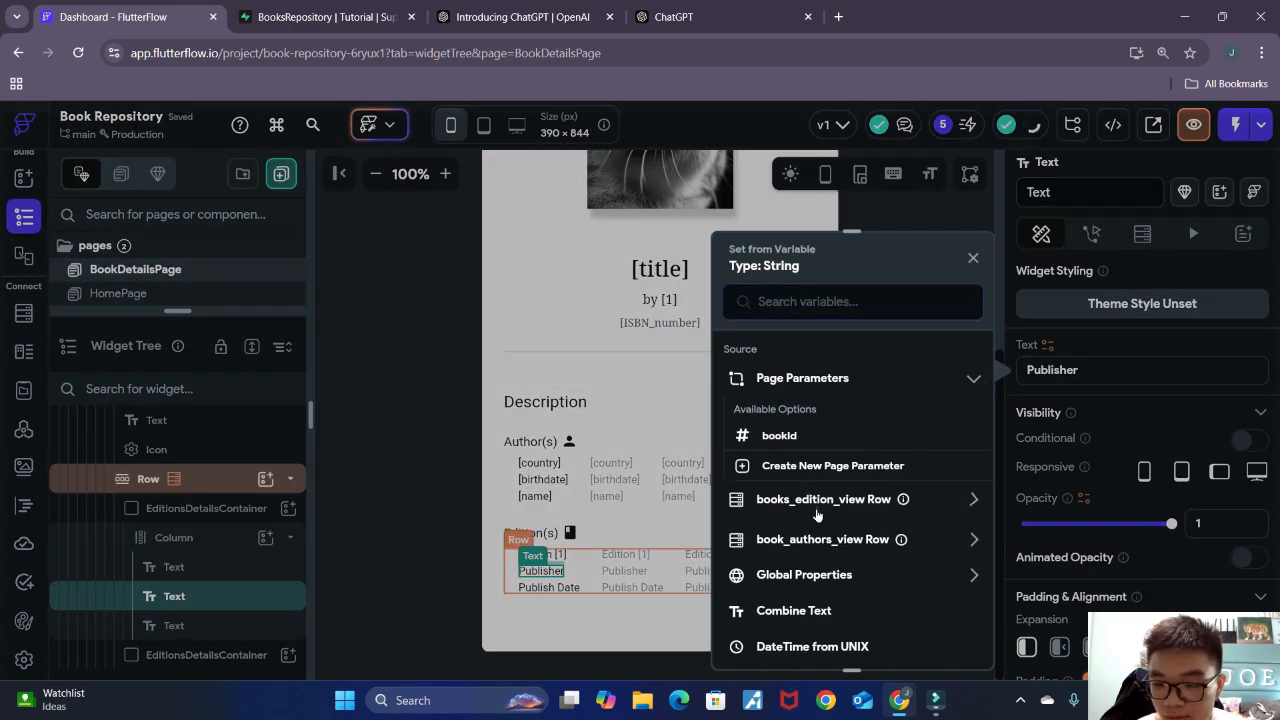
{"action": "scroll", "coordinate": [834, 556], "scroll_direction": "down", "scroll_amount": 1}
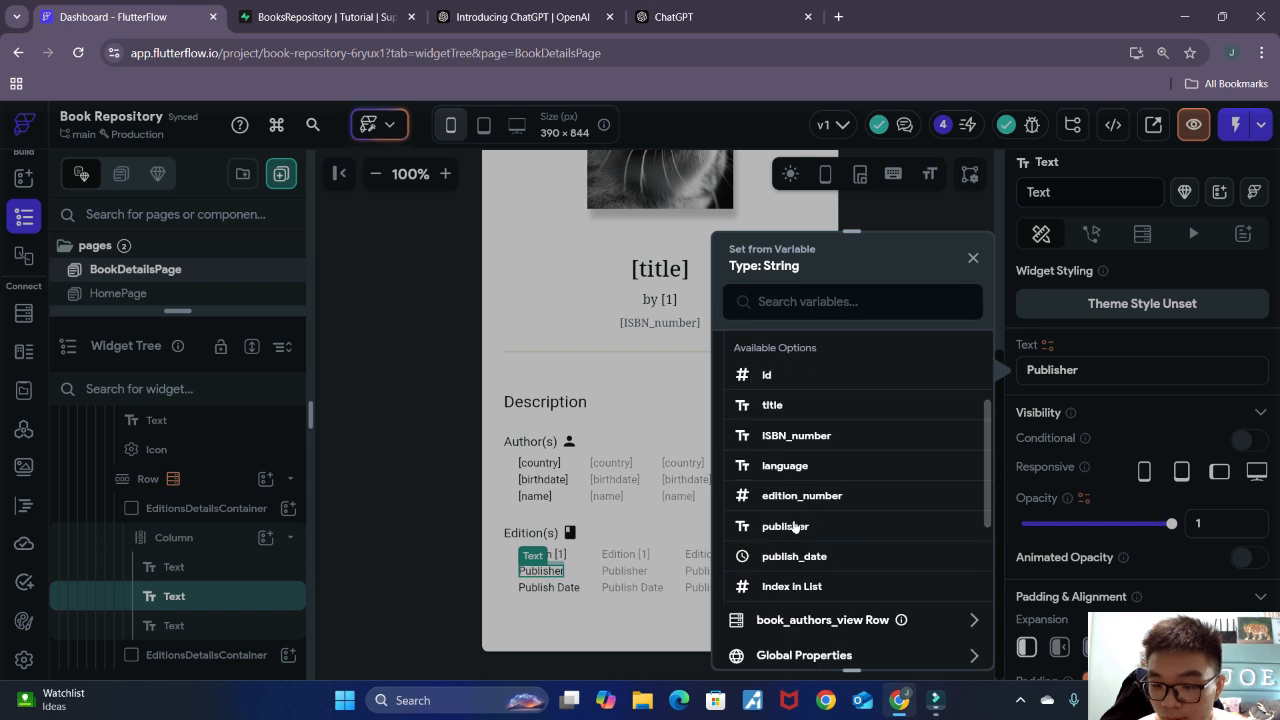
{"action": "left_click", "coordinate": [795, 527]}
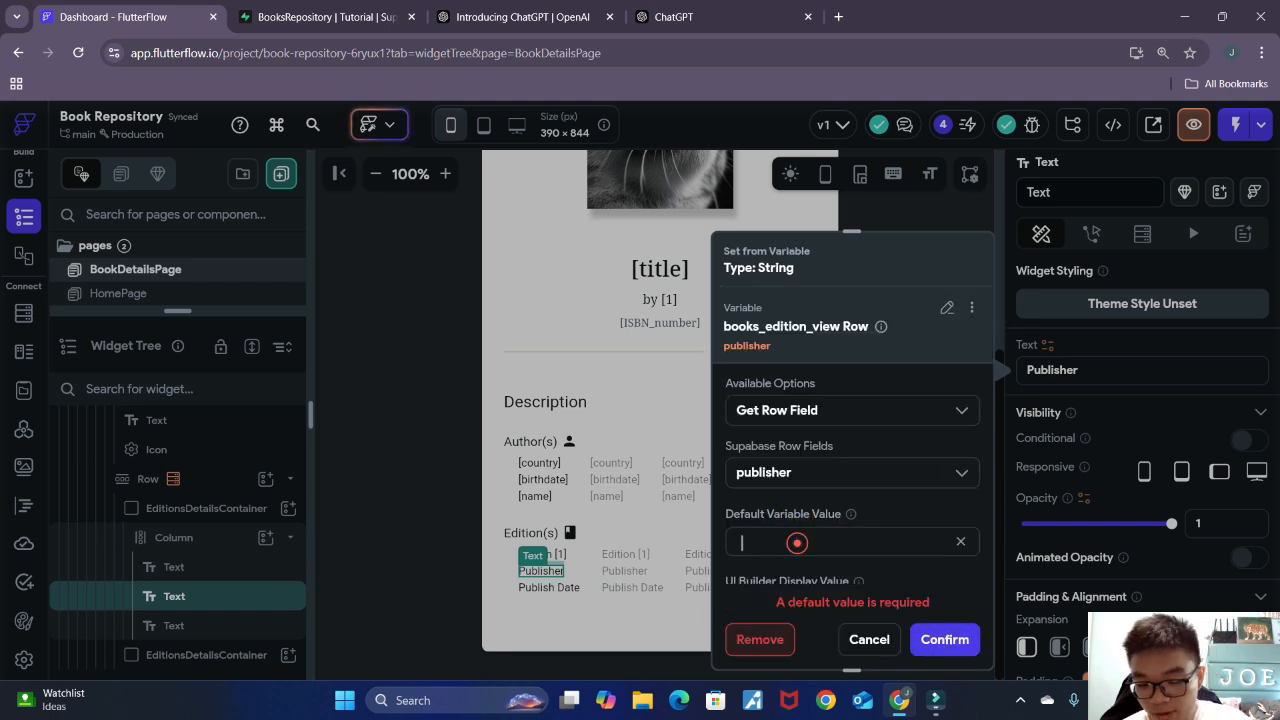
{"action": "type", "text": "null"}
{"action": "left_click", "coordinate": [944, 639]}
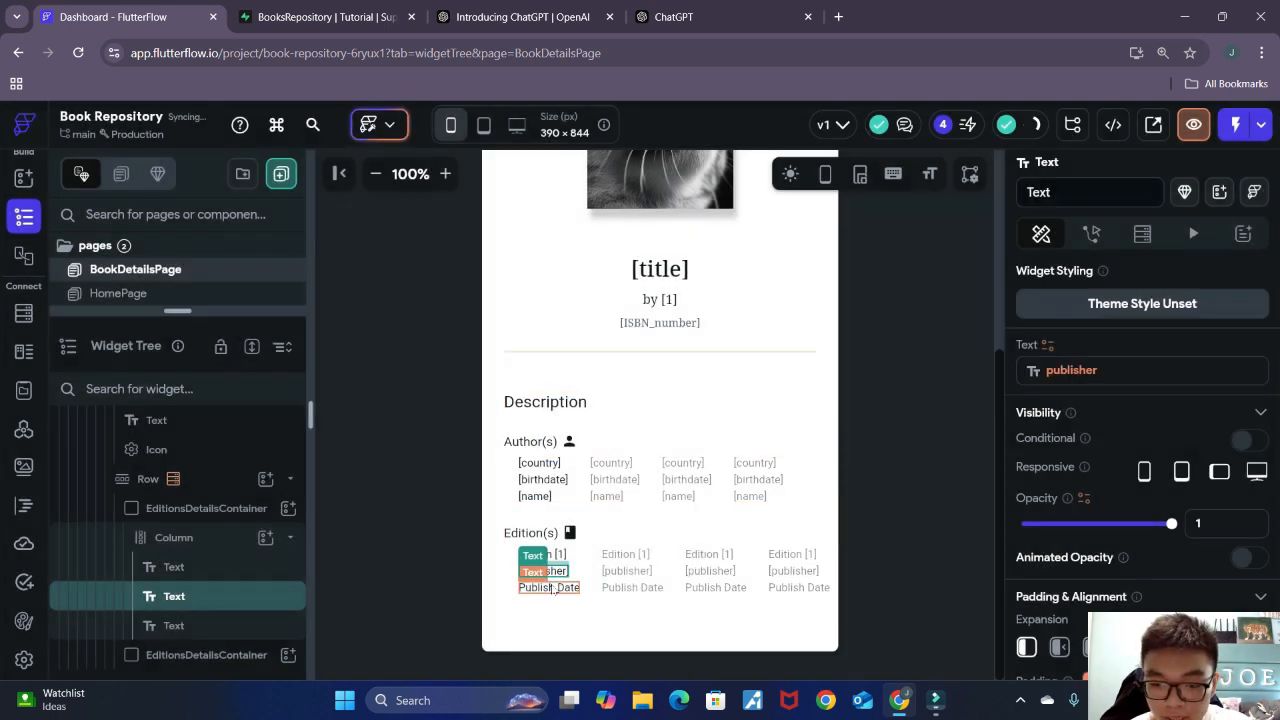
Step: Bind the Publish Date text to the publish_date field of the books_edition_view Row, with default value null
{"action": "left_click", "coordinate": [553, 589]}
{"action": "left_click", "coordinate": [1046, 345]}
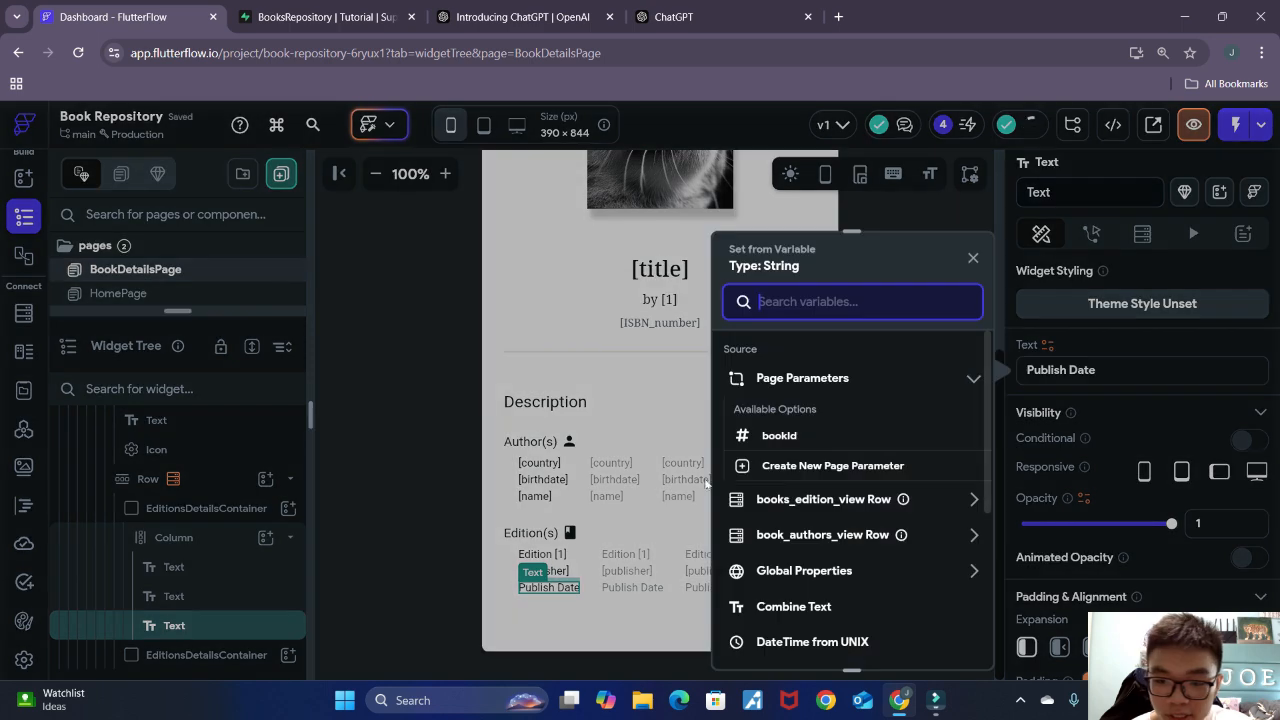
{"action": "left_click", "coordinate": [820, 499]}
{"action": "scroll", "coordinate": [830, 510], "scroll_direction": "down", "scroll_amount": 3}
{"action": "left_click", "coordinate": [794, 495]}
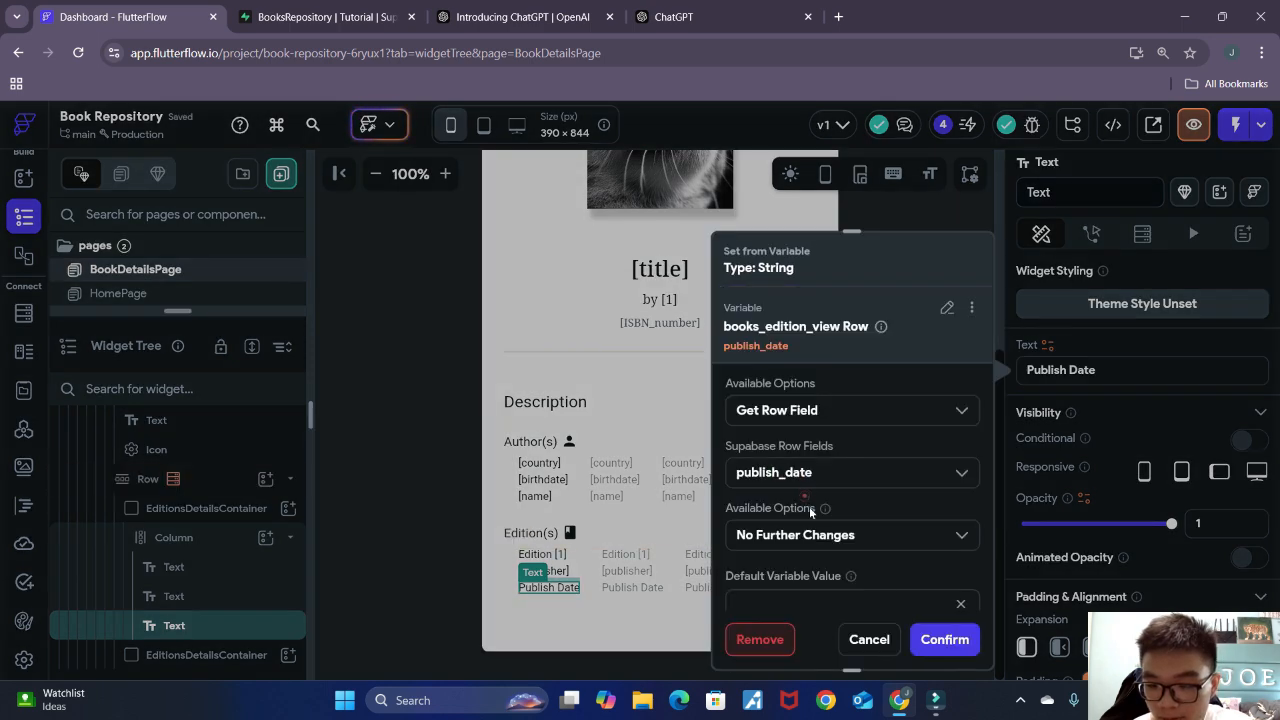
{"action": "scroll", "coordinate": [836, 549], "scroll_direction": "down", "scroll_amount": 1}
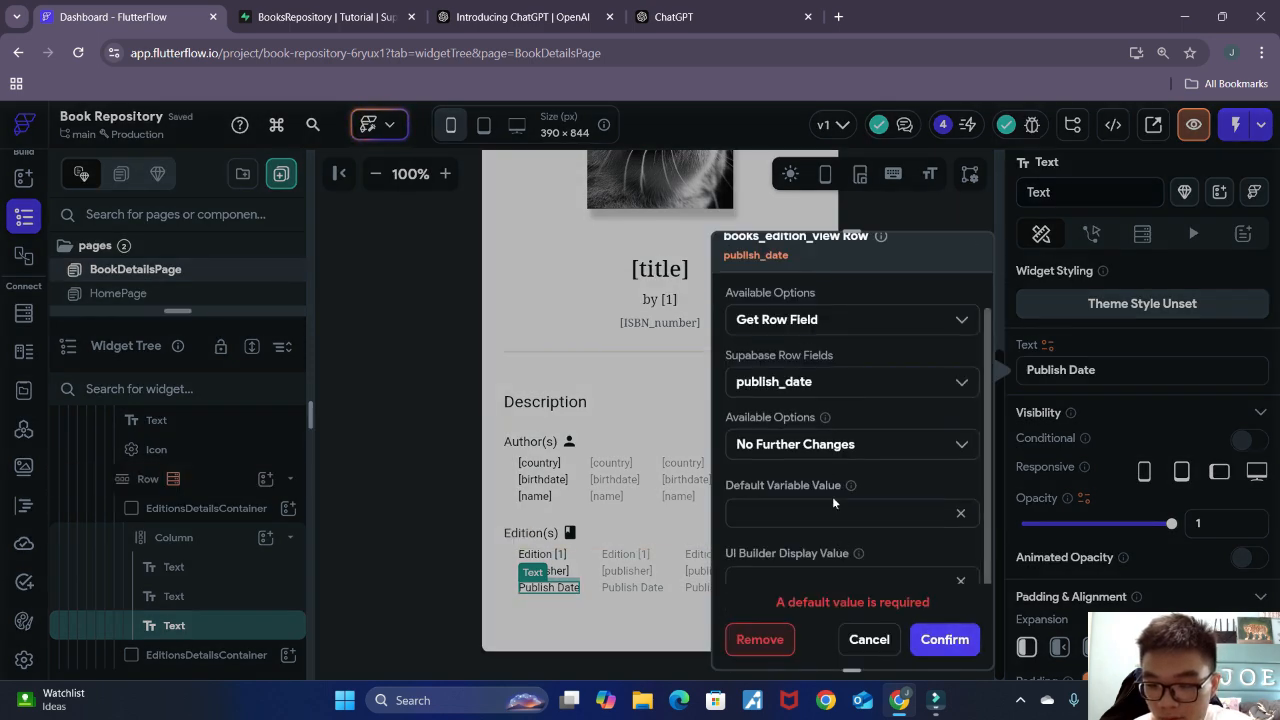
{"action": "left_click", "coordinate": [832, 510]}
{"action": "type", "text": "null"}
{"action": "left_click", "coordinate": [940, 637]}
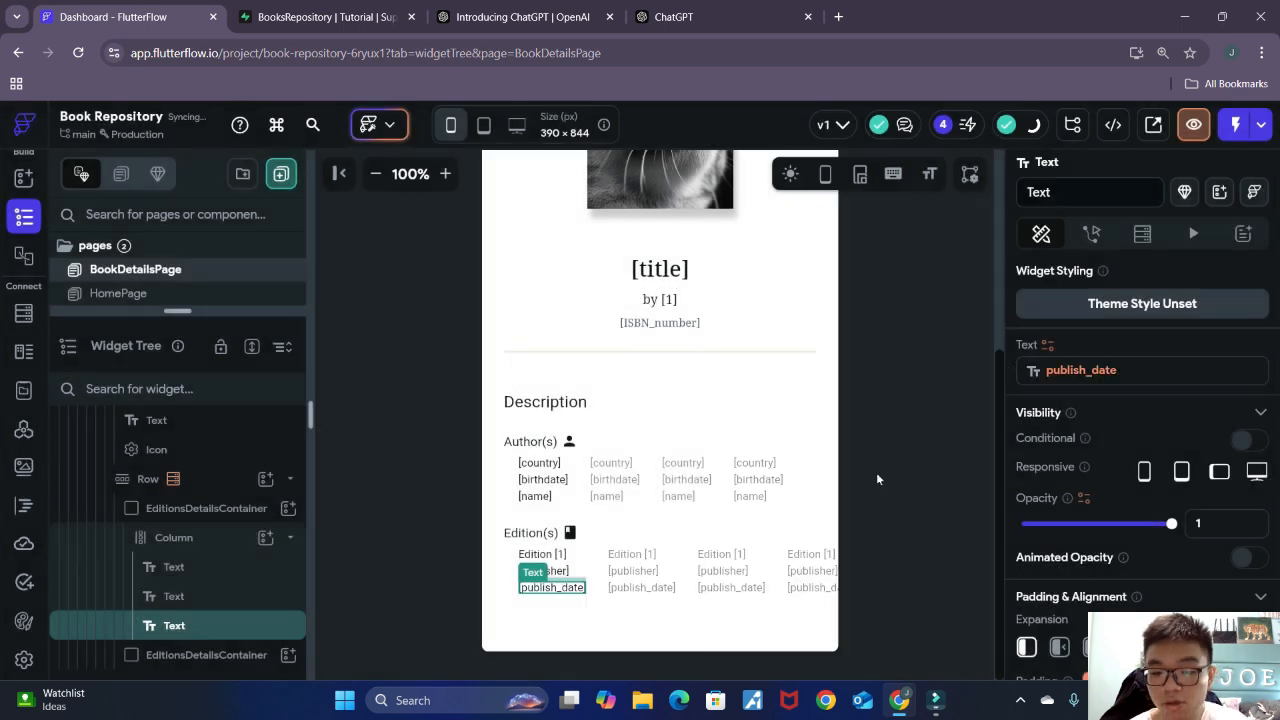
{"action": "left_click", "coordinate": [880, 360]}
Step: Give the back arrow icon button at the top of BookDetailsPage an On Tap action that performs Navigate Back
{"action": "scroll", "coordinate": [880, 360], "scroll_direction": "up", "scroll_amount": 2}
{"action": "left_click", "coordinate": [376, 174]}
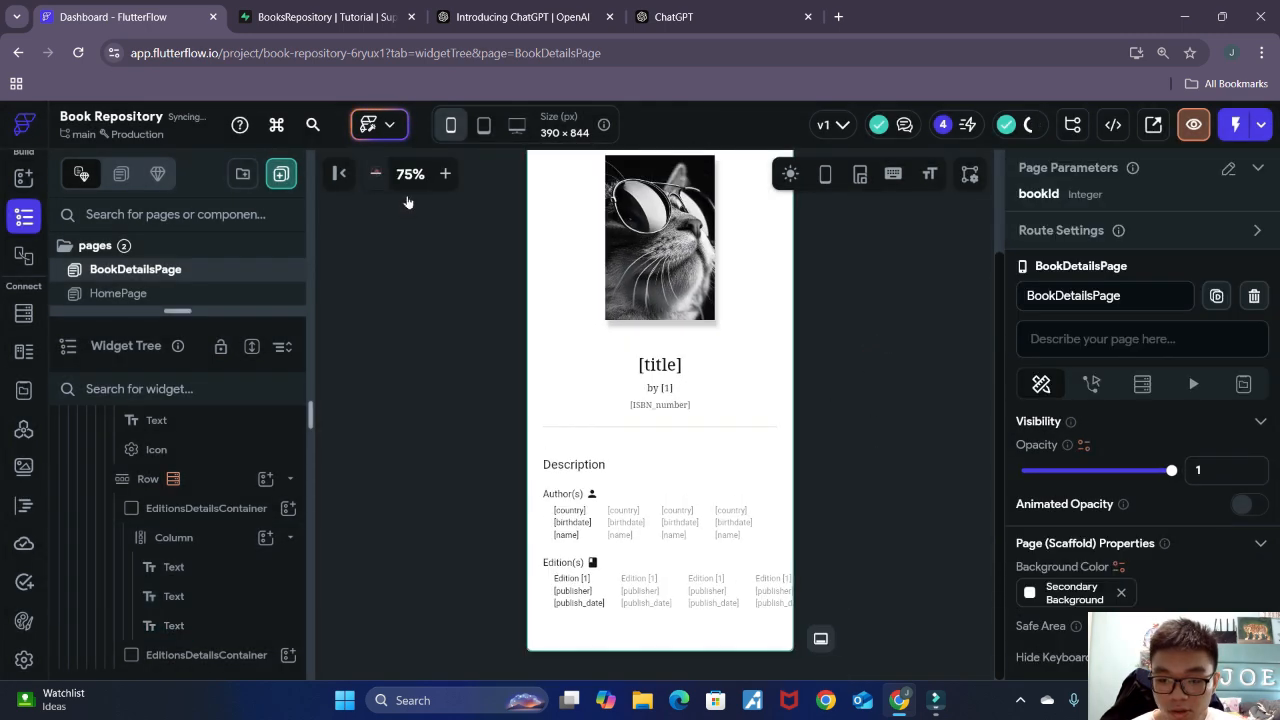
{"action": "scroll", "coordinate": [869, 411], "scroll_direction": "up", "scroll_amount": 1}
{"action": "scroll", "coordinate": [774, 360], "scroll_direction": "up", "scroll_amount": 1}
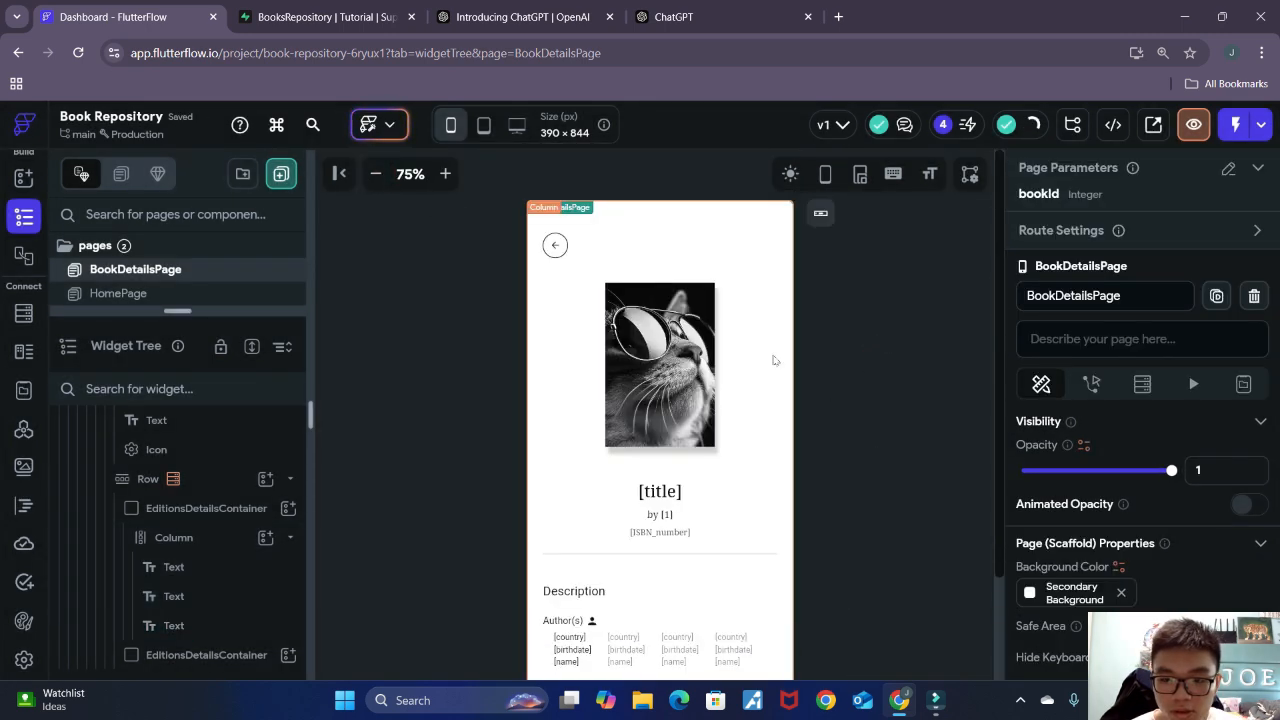
{"action": "scroll", "coordinate": [869, 329], "scroll_direction": "down", "scroll_amount": 2}
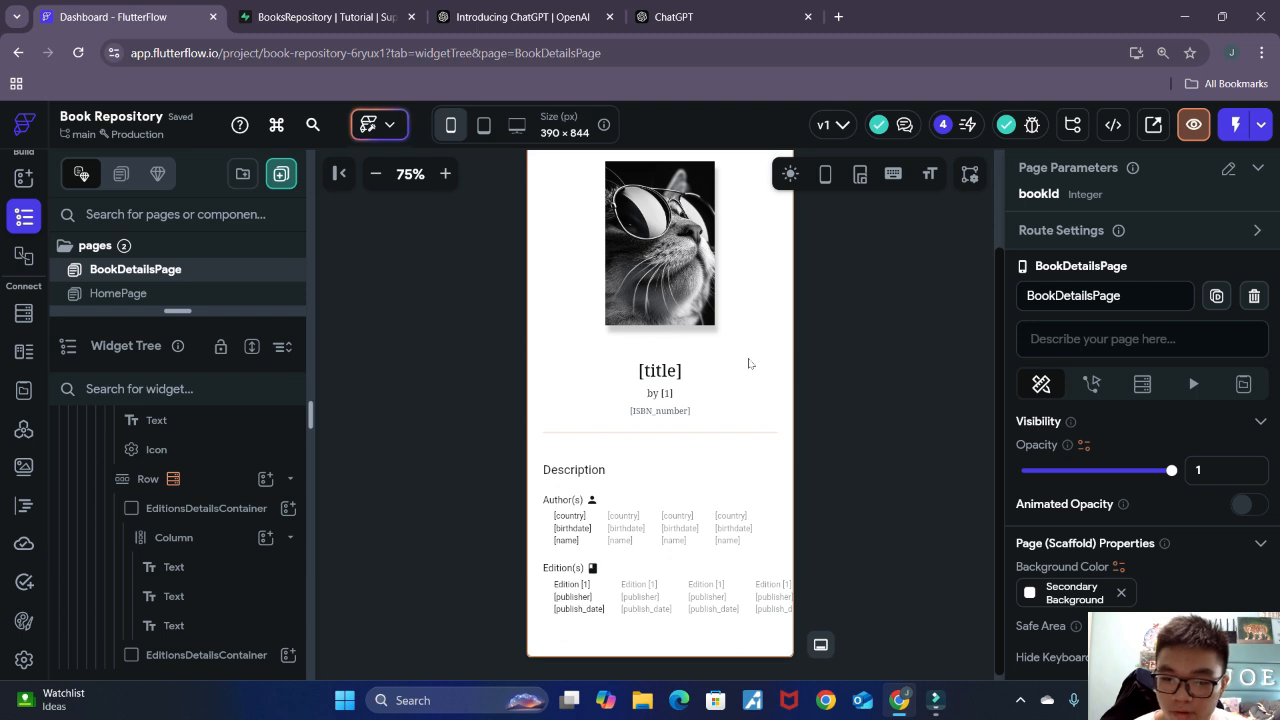
{"action": "scroll", "coordinate": [786, 457], "scroll_direction": "up", "scroll_amount": 2}
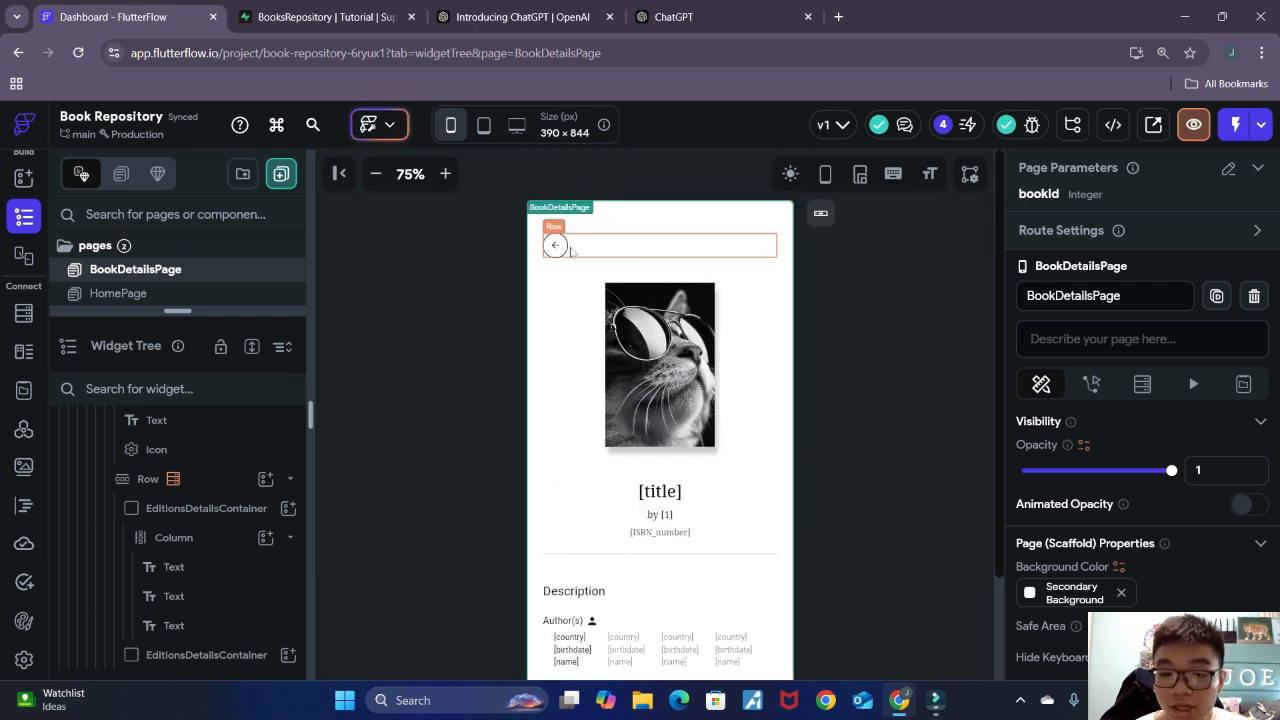
{"action": "left_click", "coordinate": [558, 246]}
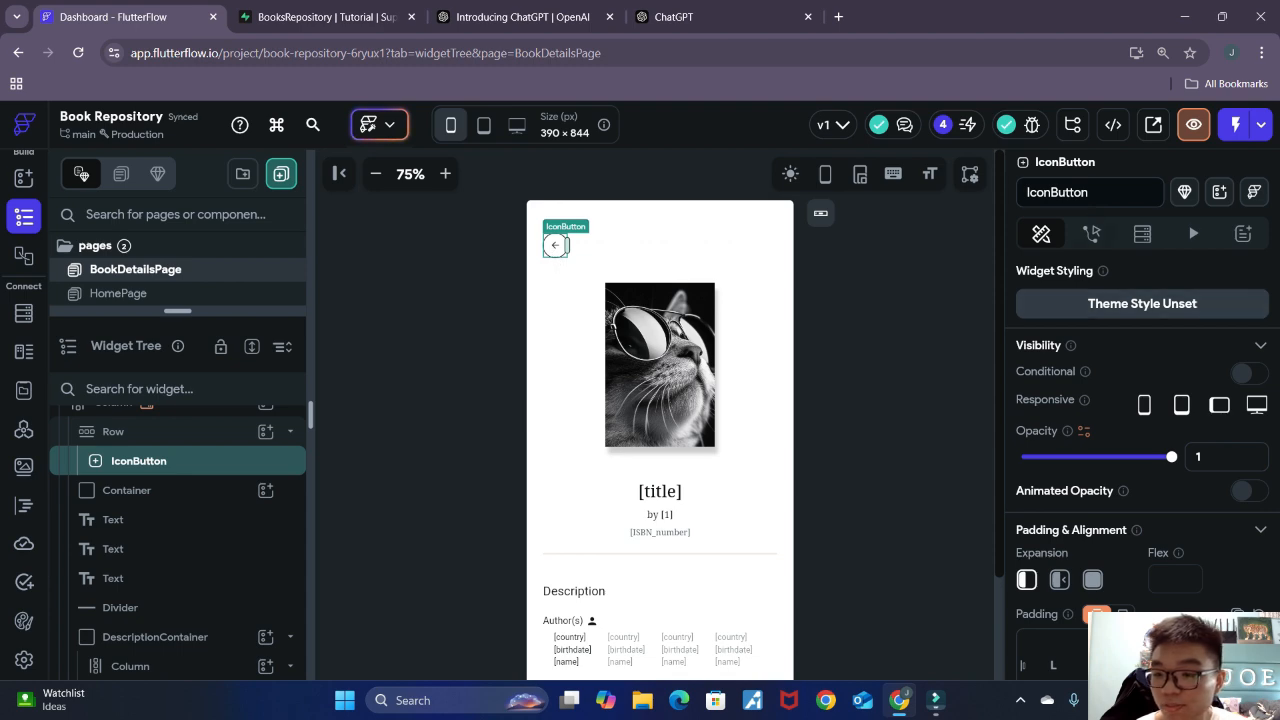
{"action": "left_click", "coordinate": [1091, 233]}
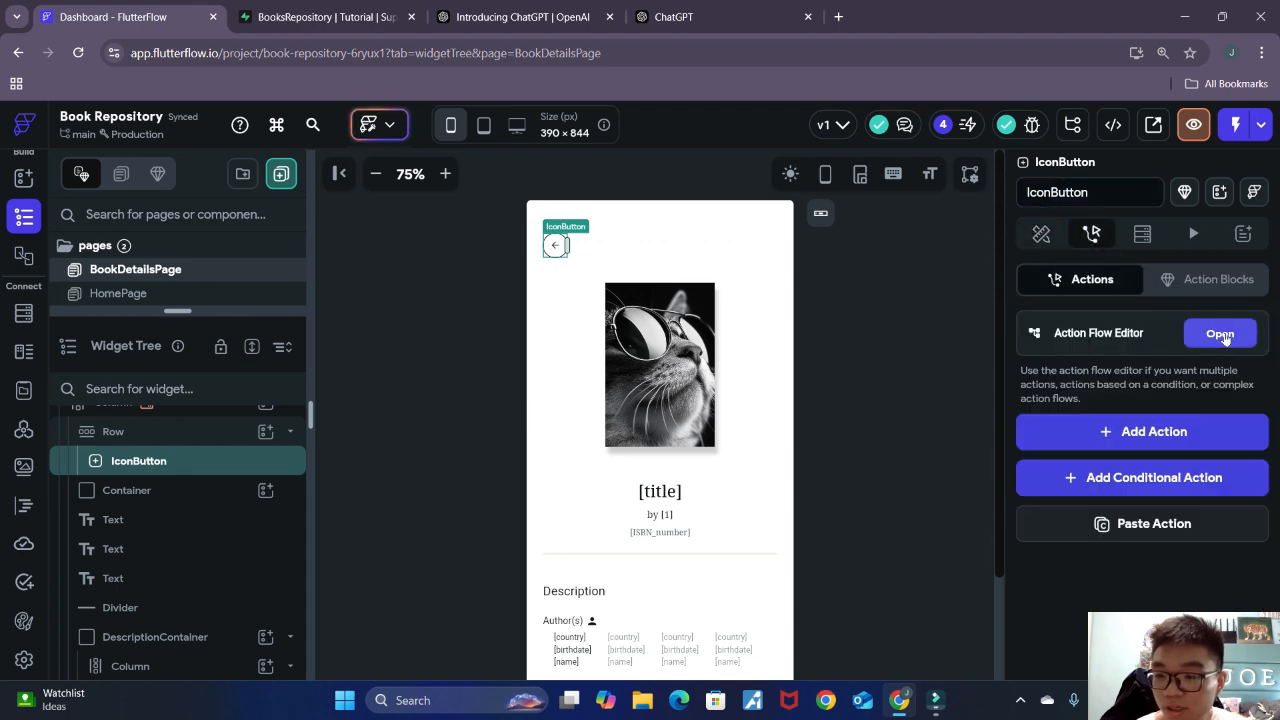
{"action": "left_click", "coordinate": [1220, 334]}
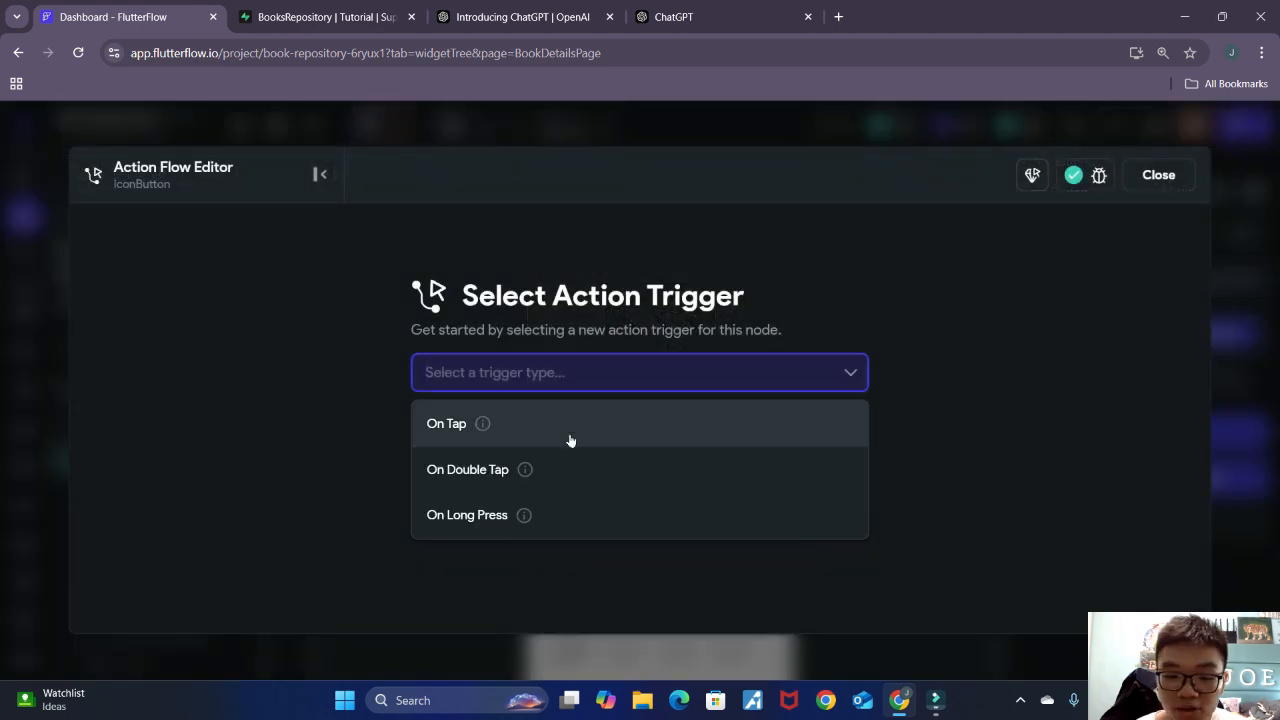
{"action": "left_click", "coordinate": [570, 430]}
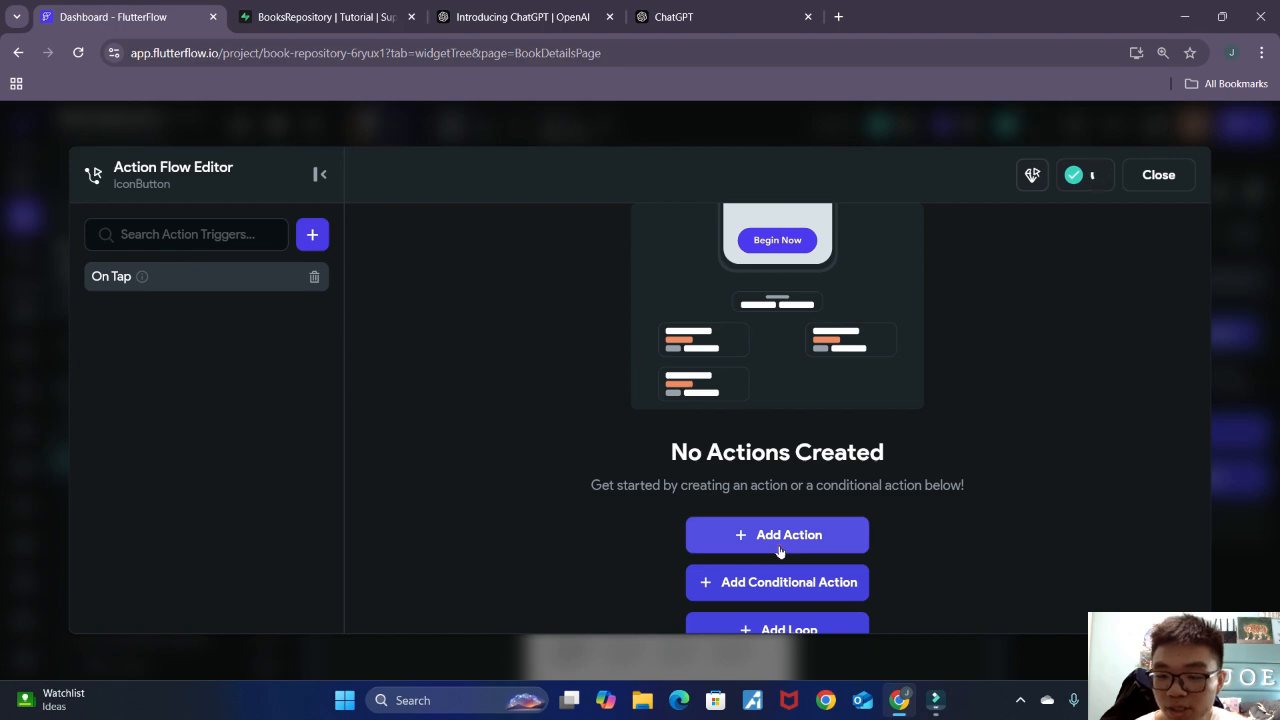
{"action": "left_click", "coordinate": [779, 545]}
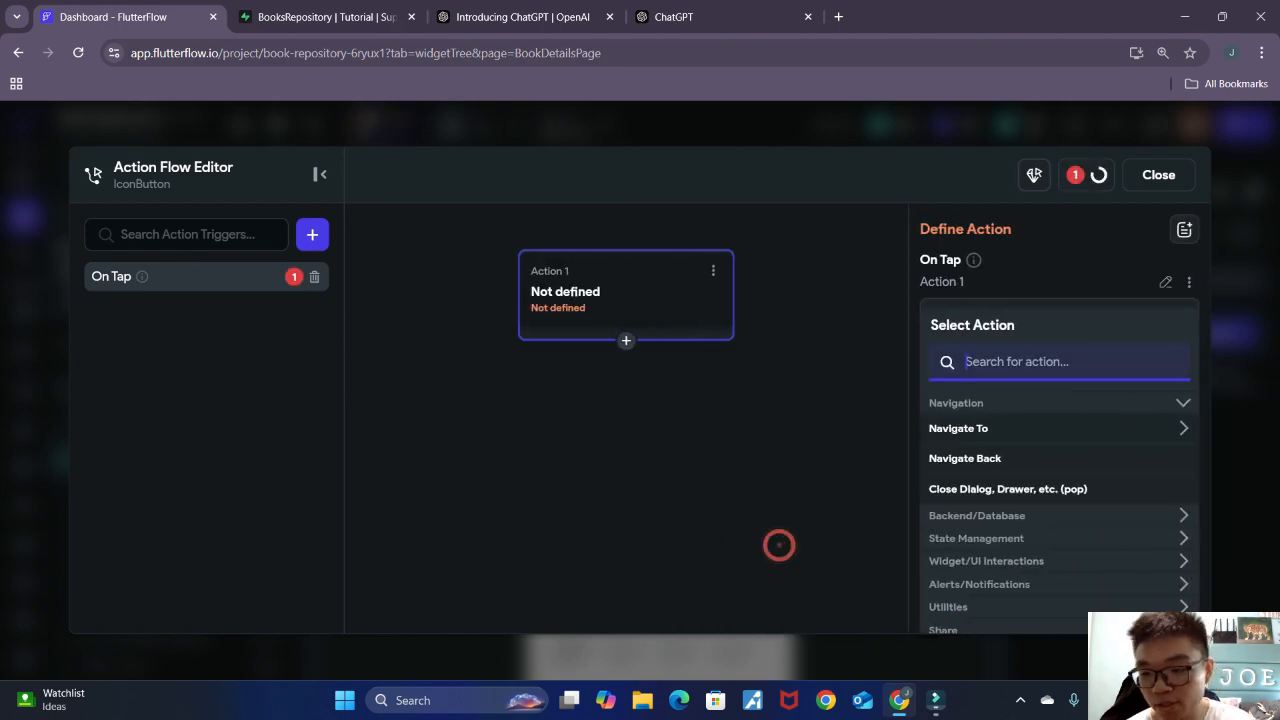
{"action": "left_click", "coordinate": [1000, 462]}
{"action": "left_click", "coordinate": [1160, 176]}
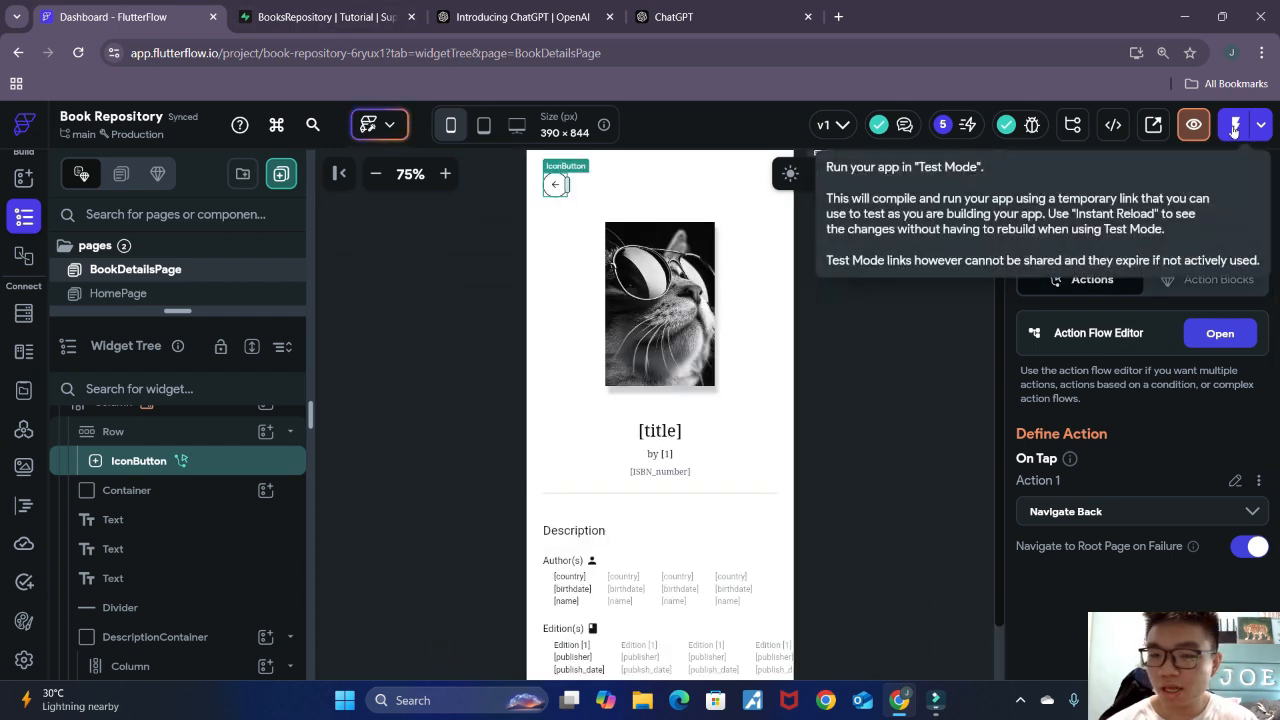
Step: Run the app in Test Mode and switch to the Supabase Table Editor while it builds
{"action": "left_click", "coordinate": [296, 8]}
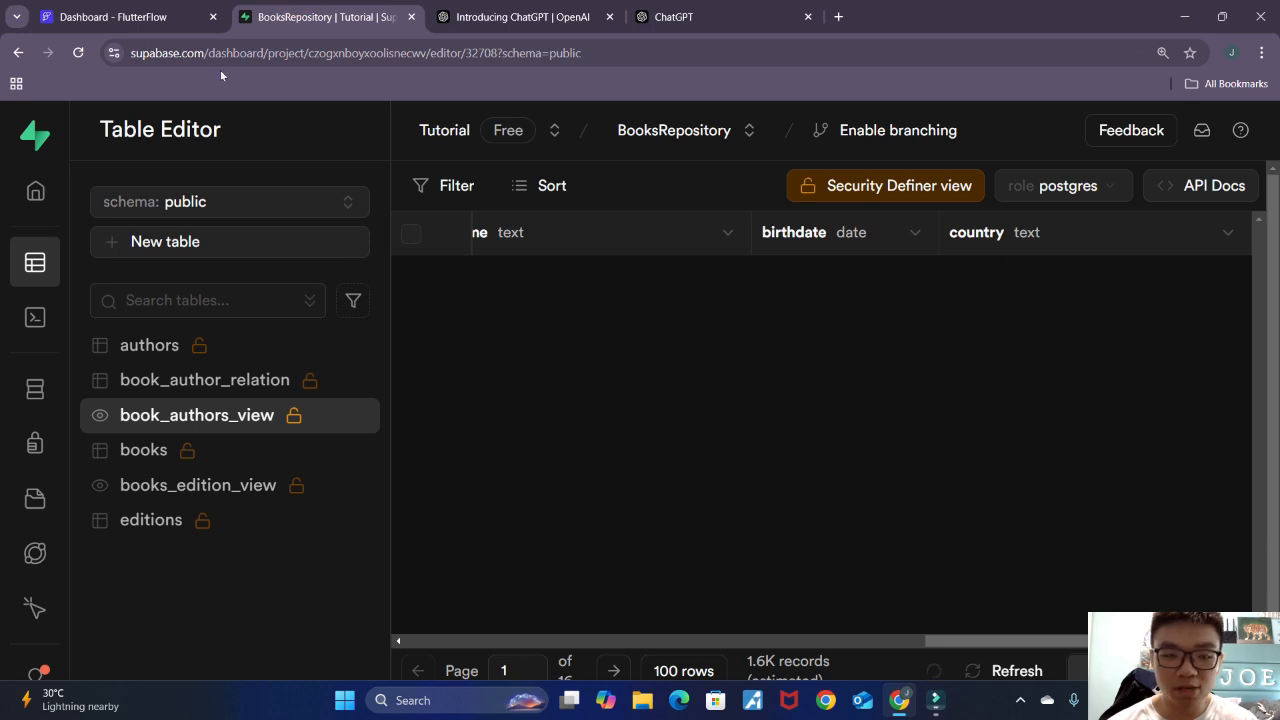
{"action": "left_click", "coordinate": [130, 16]}
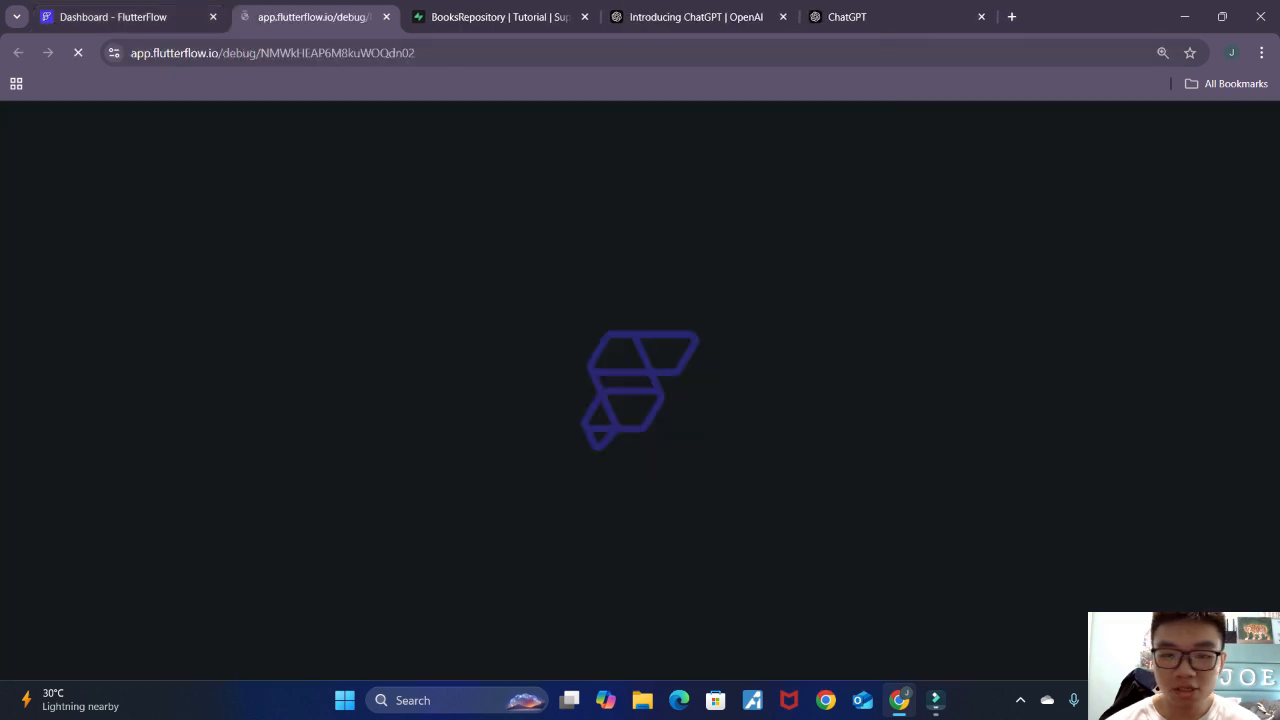
{"action": "left_click", "coordinate": [520, 16]}
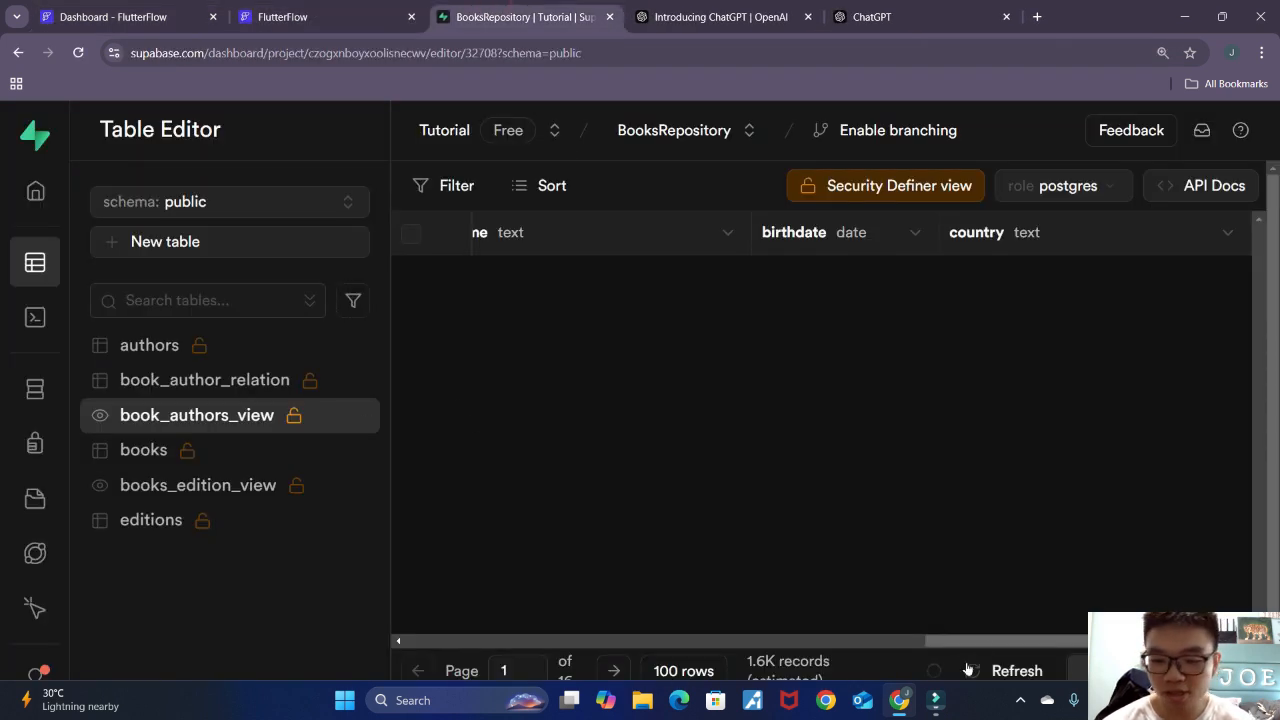
{"action": "left_click_drag", "start_coordinate": [962, 641], "coordinate": [564, 458]}
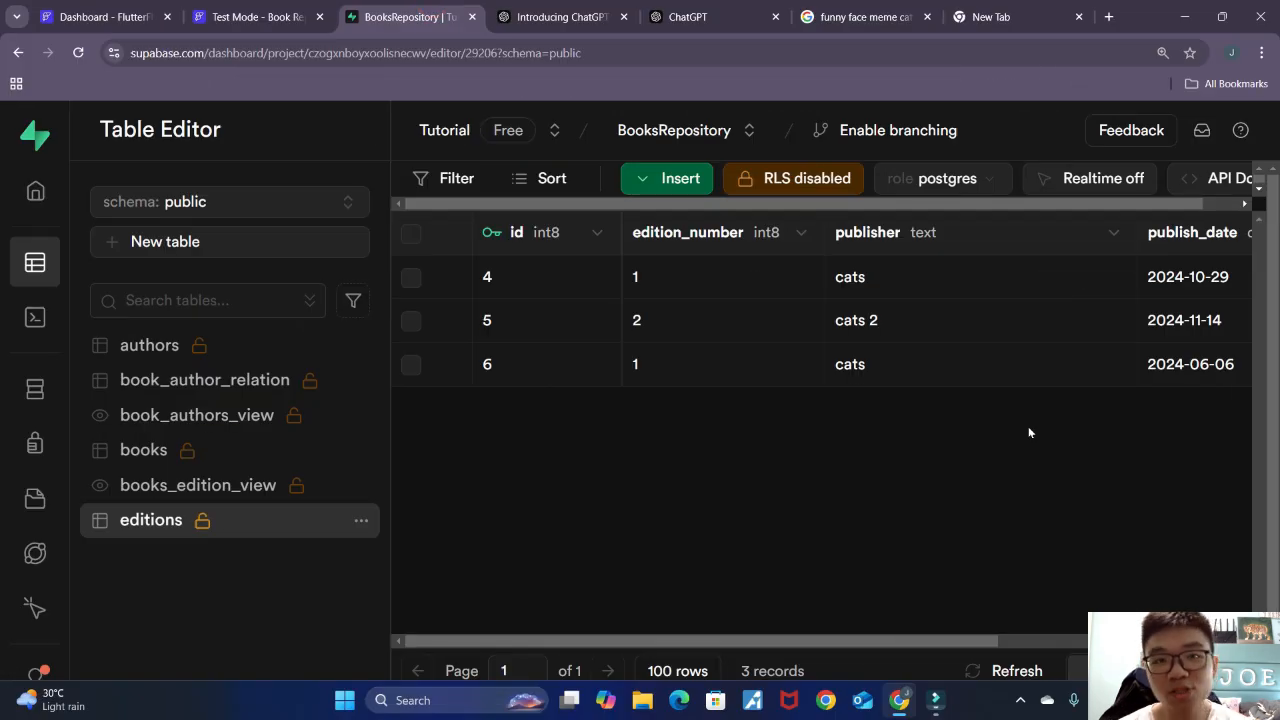
Step: Review the rows of the books, editions and authors tables in Supabase
{"action": "left_click", "coordinate": [214, 441]}
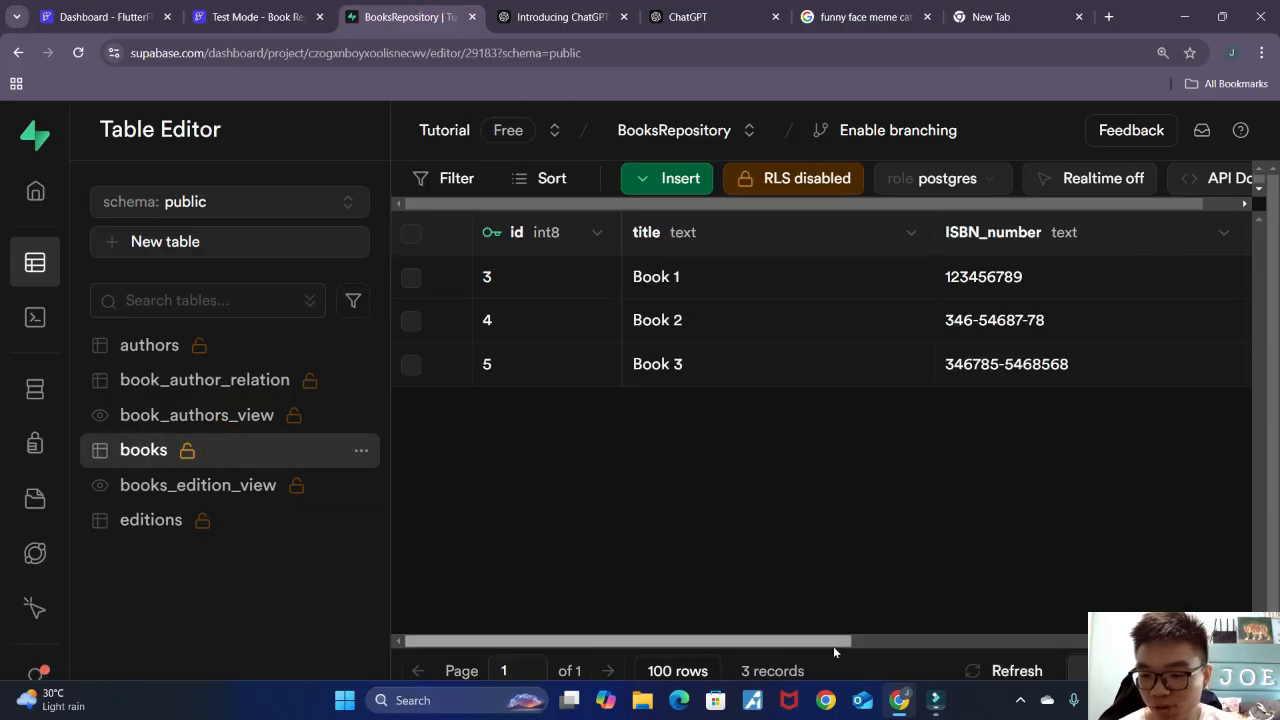
{"action": "left_click_drag", "start_coordinate": [833, 646], "coordinate": [1180, 645]}
{"action": "left_click", "coordinate": [161, 522]}
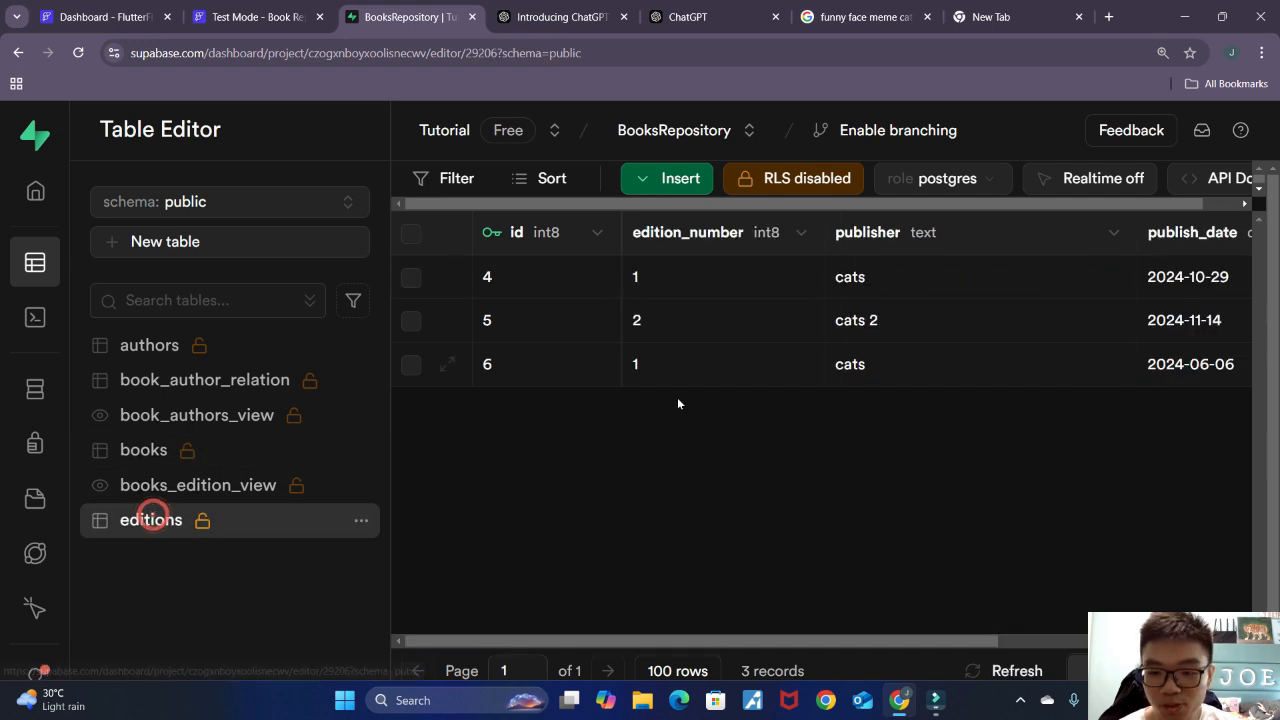
{"action": "left_click", "coordinate": [158, 355]}
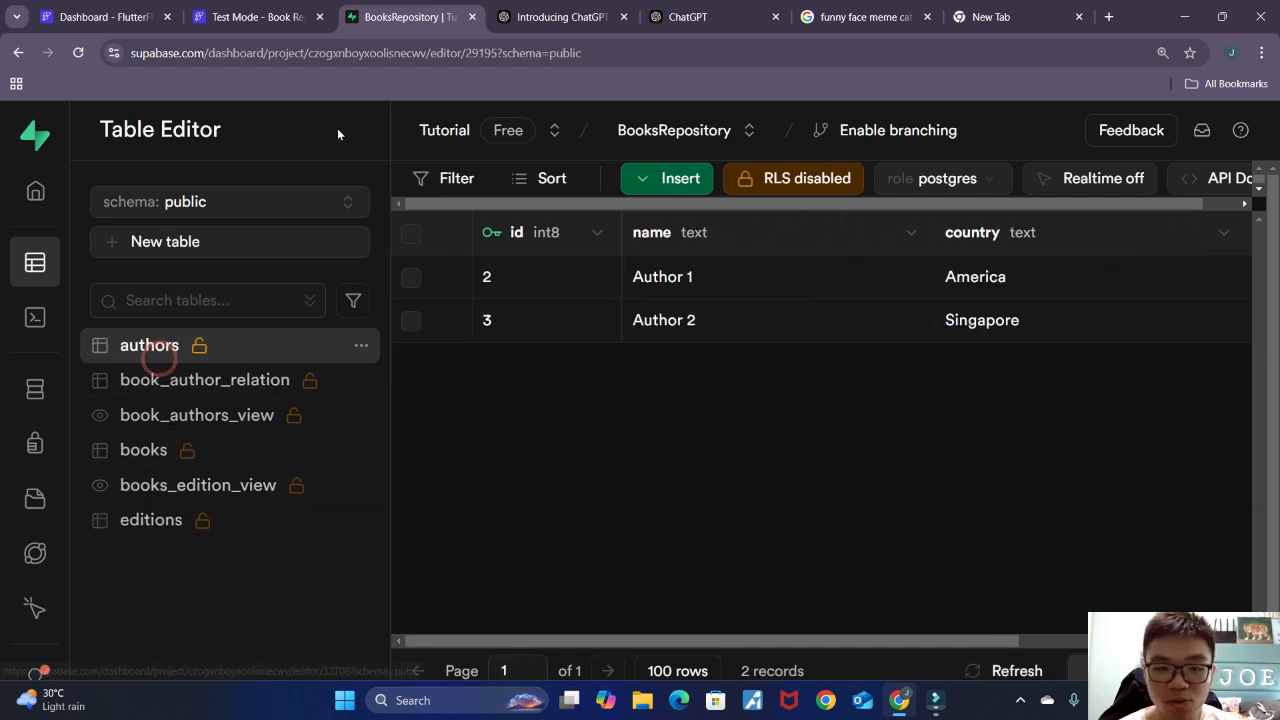
Step: Switch to the Test Mode preview, open Book 1 from the home page's book list, and check its details page
{"action": "left_click", "coordinate": [250, 17]}
{"action": "left_click_drag", "start_coordinate": [603, 462], "coordinate": [711, 522]}
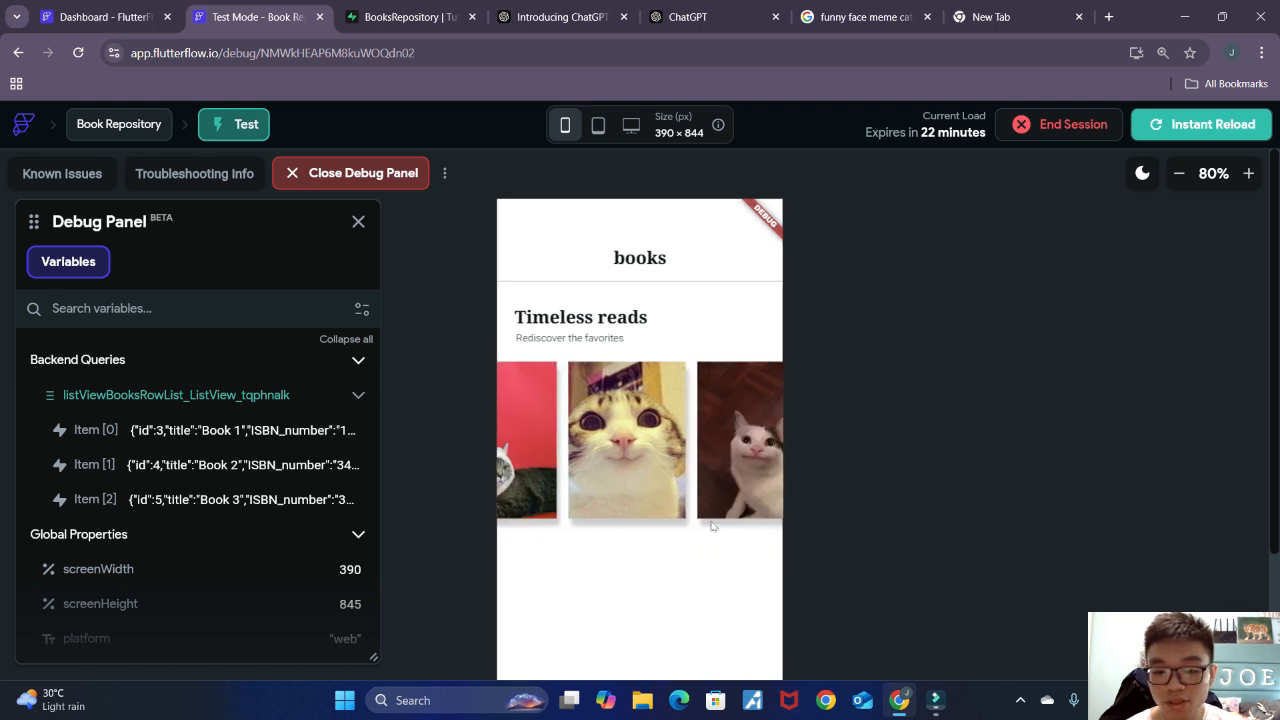
{"action": "left_click_drag", "start_coordinate": [596, 466], "coordinate": [647, 486]}
{"action": "left_click", "coordinate": [575, 458]}
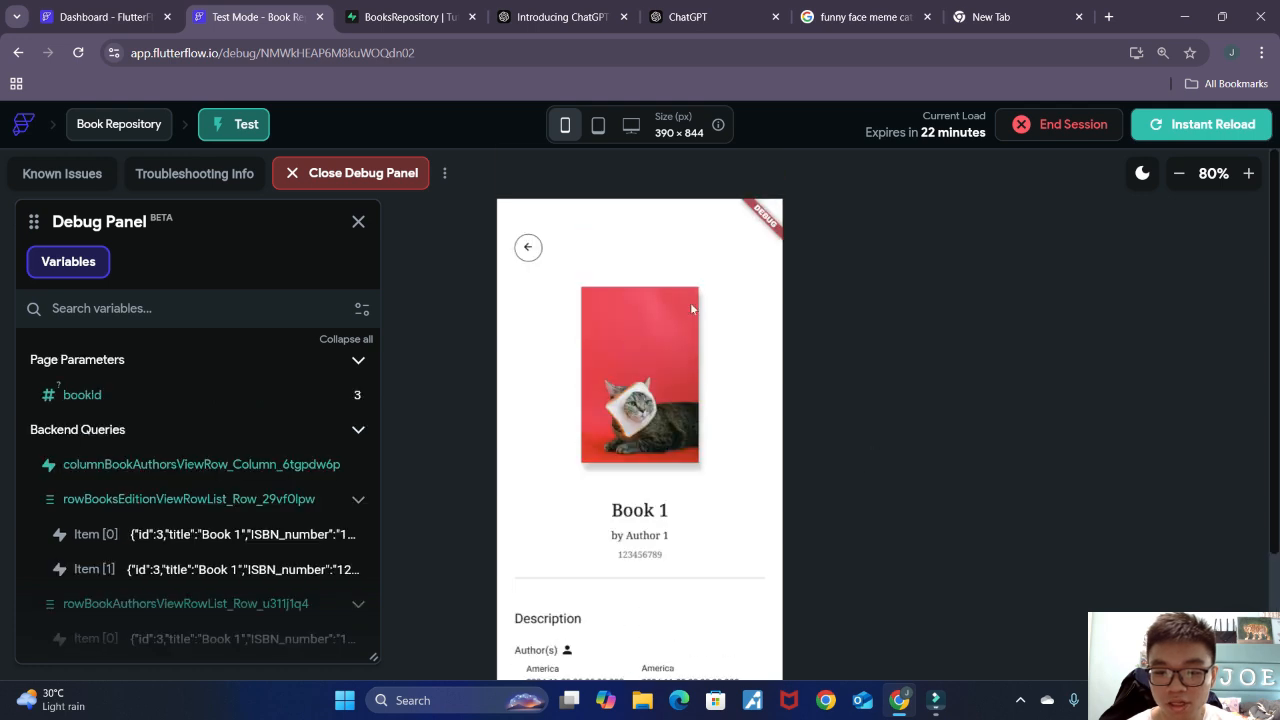
{"action": "scroll", "coordinate": [713, 299], "scroll_direction": "down", "scroll_amount": 1}
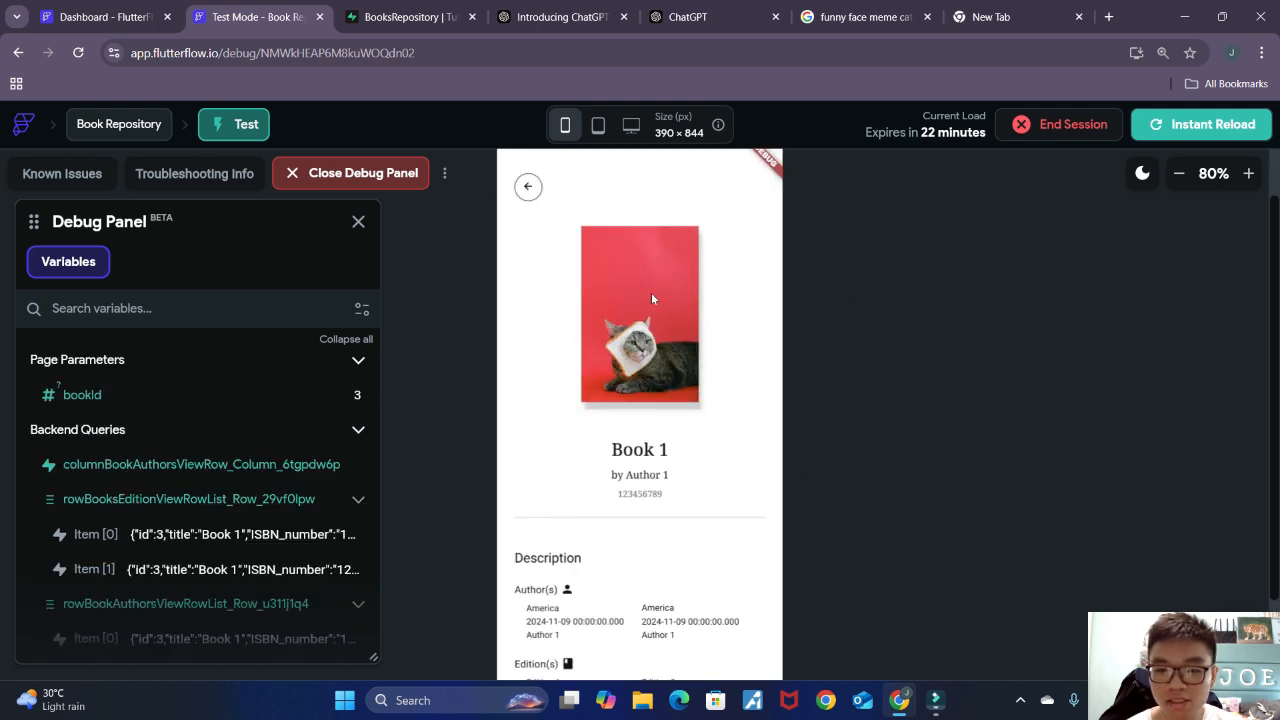
{"action": "scroll", "coordinate": [866, 362], "scroll_direction": "down", "scroll_amount": 2}
{"action": "scroll", "coordinate": [864, 366], "scroll_direction": "up", "scroll_amount": 1}
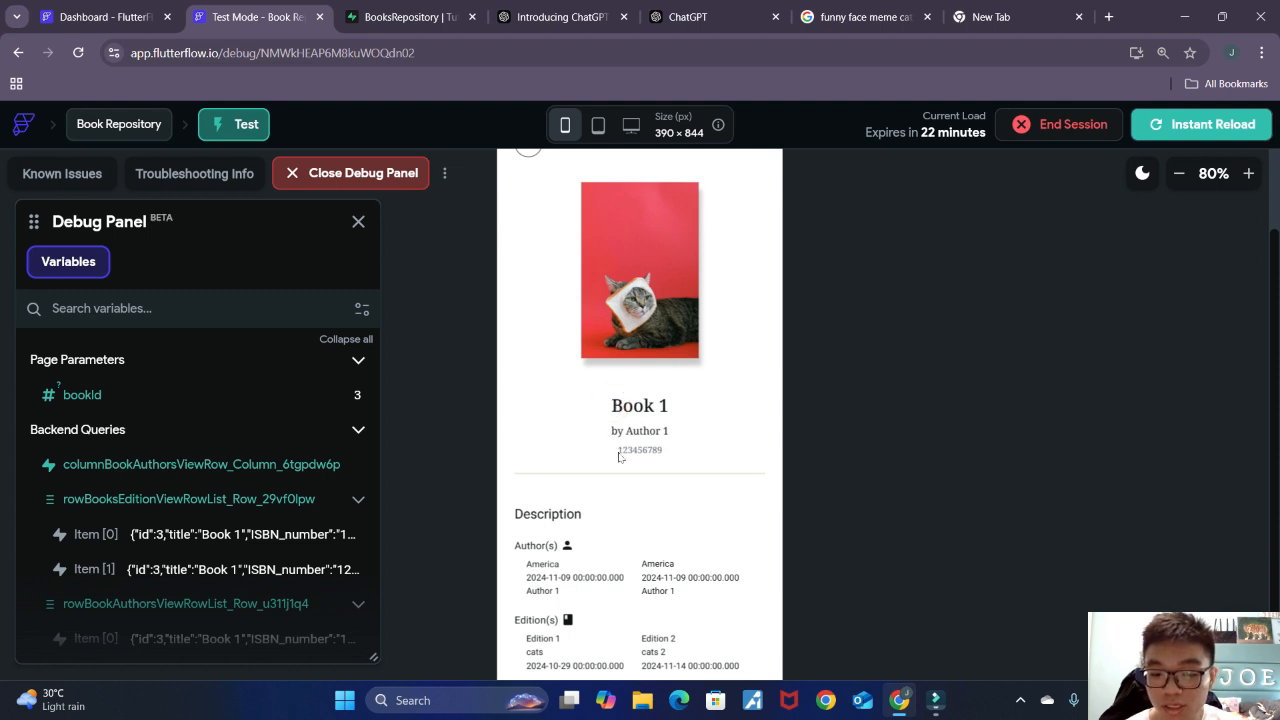
{"action": "left_click", "coordinate": [620, 455]}
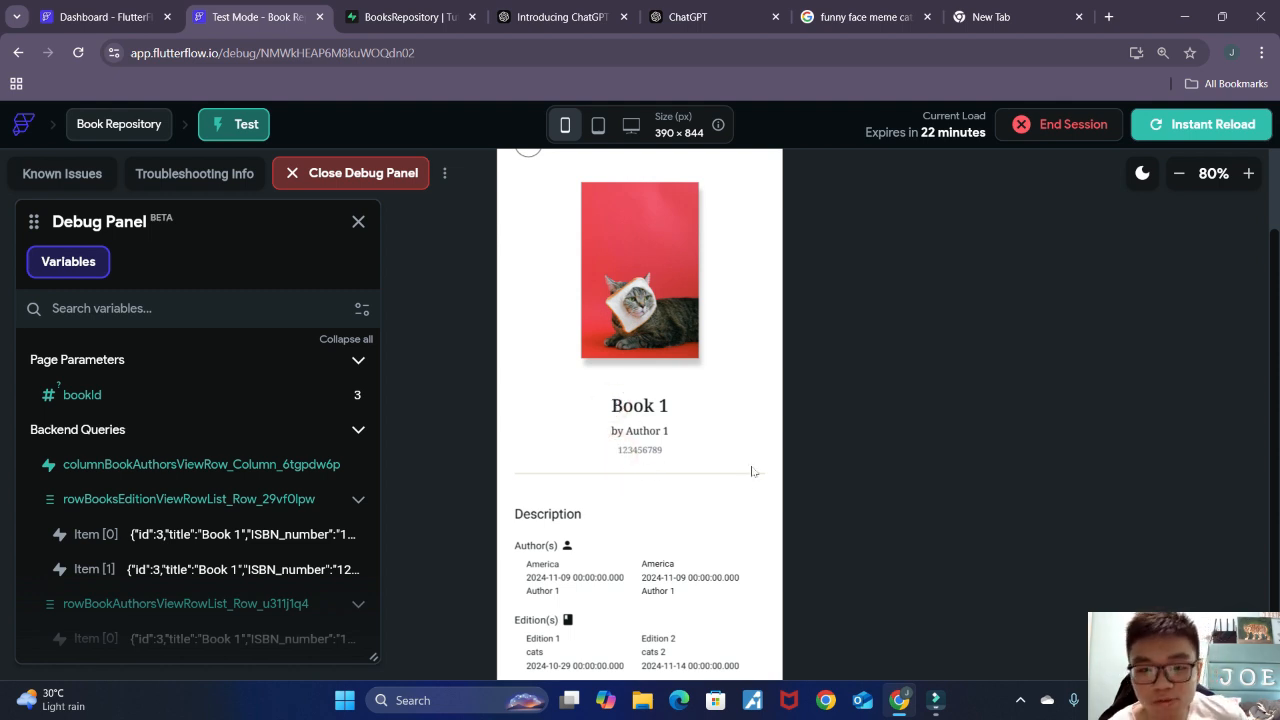
Step: Compare Book 1's row in the Supabase books table with the details shown in the Test Mode preview
{"action": "left_click", "coordinate": [410, 17]}
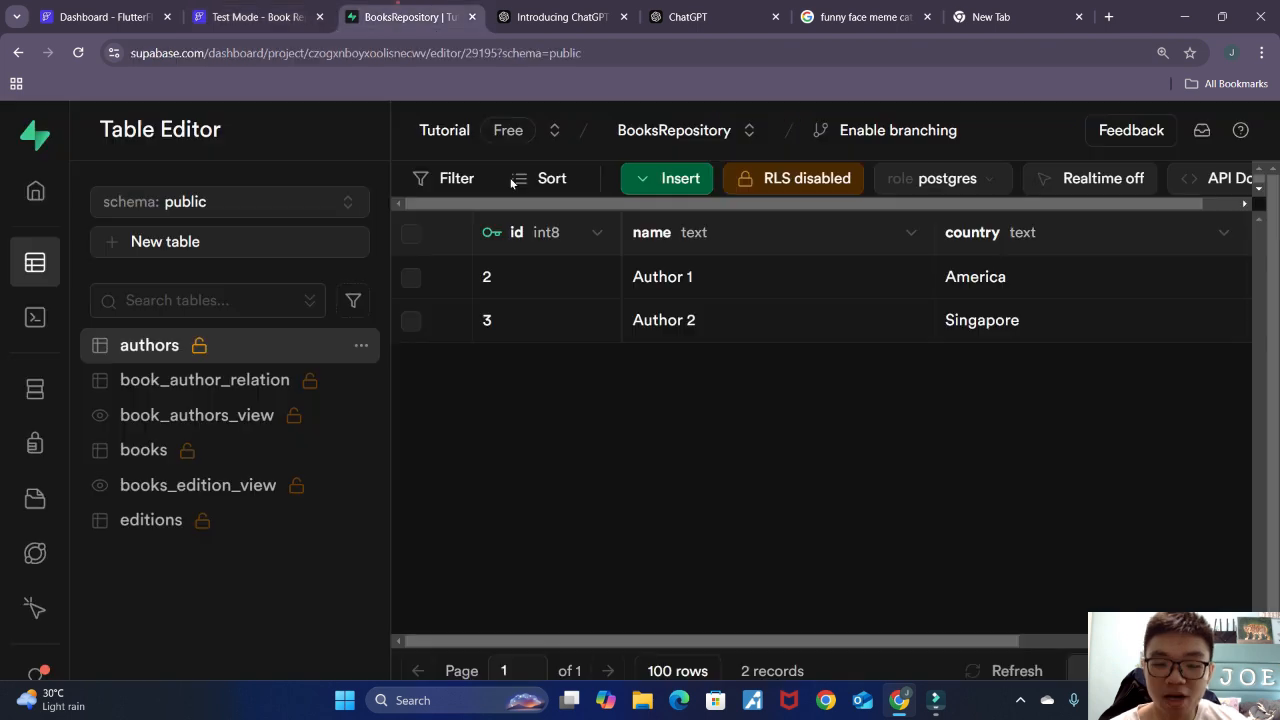
{"action": "left_click", "coordinate": [229, 457]}
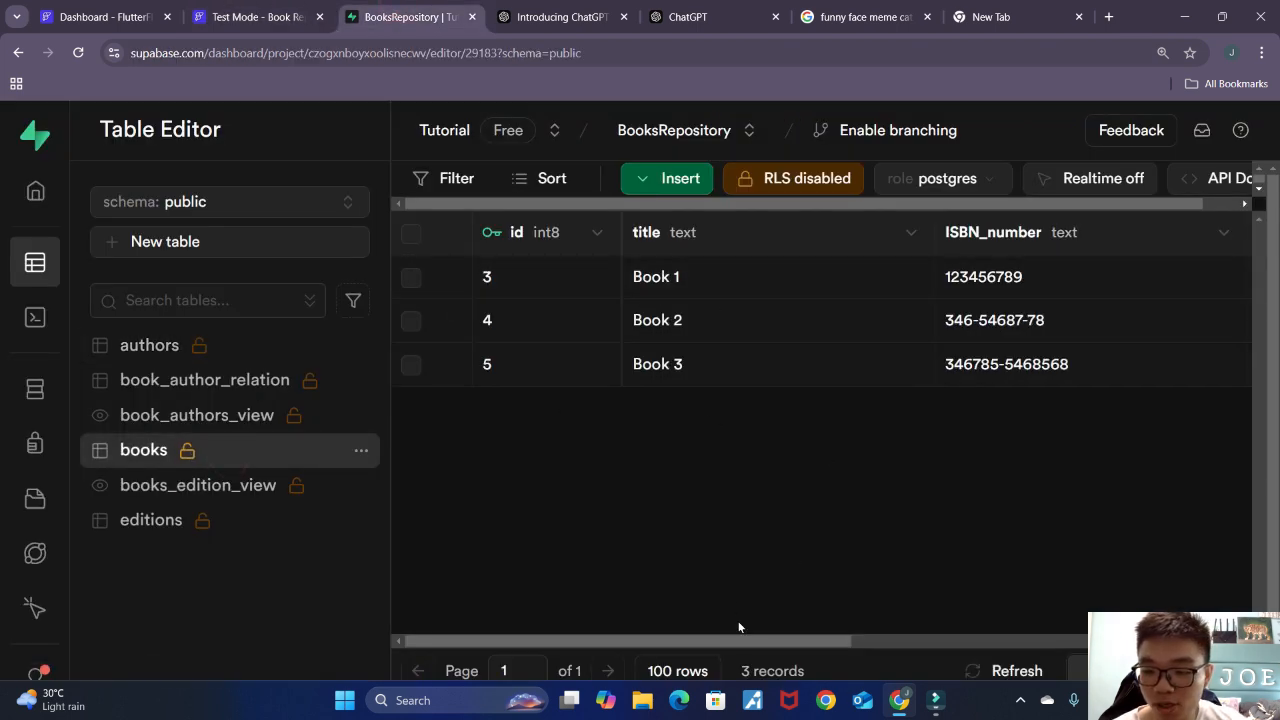
{"action": "left_click_drag", "start_coordinate": [740, 640], "coordinate": [898, 645]}
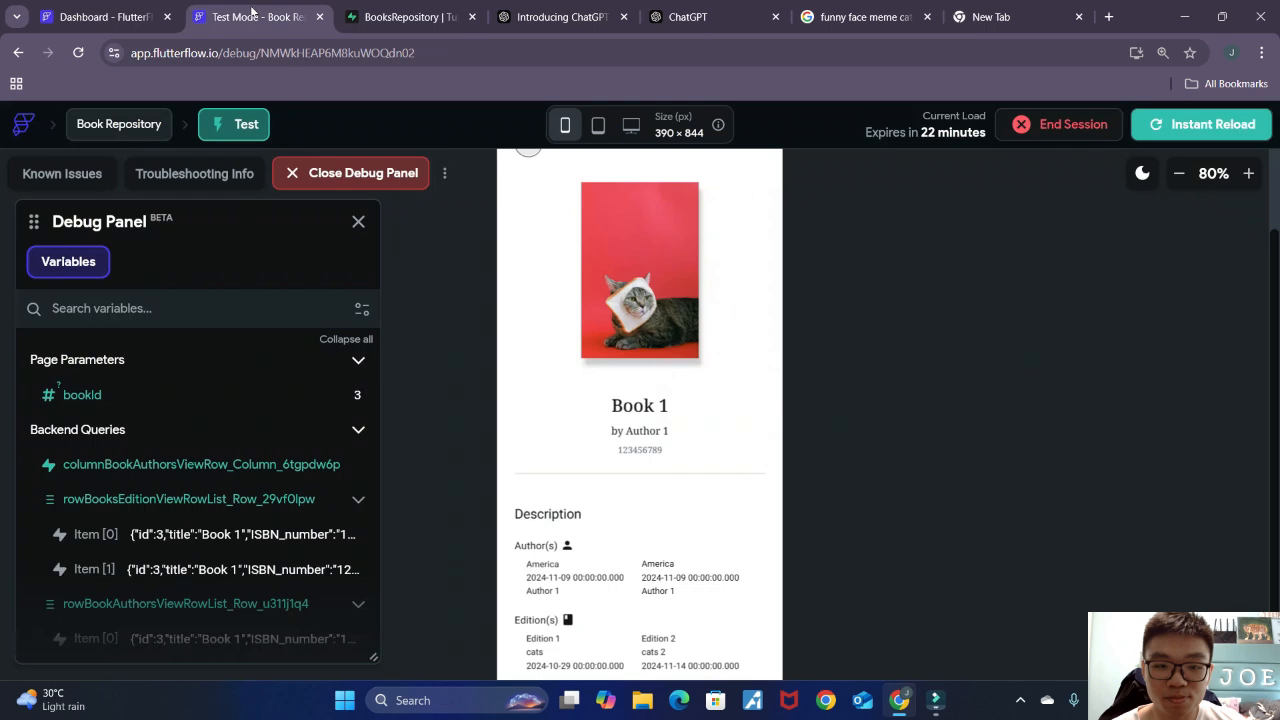
{"action": "left_click", "coordinate": [255, 17]}
{"action": "scroll", "coordinate": [857, 385], "scroll_direction": "down", "scroll_amount": 2}
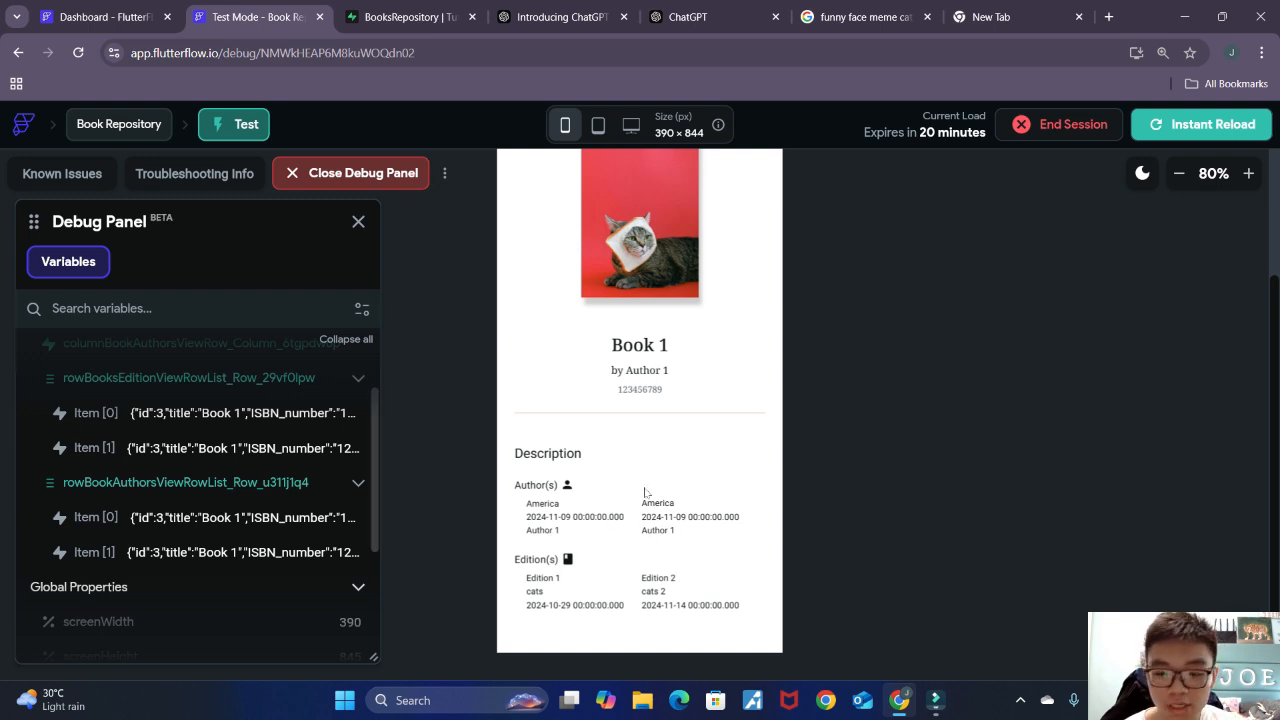
Step: Return to the FlutterFlow editor and remove the variable binding from the country text in the author details
{"action": "left_click", "coordinate": [115, 5]}
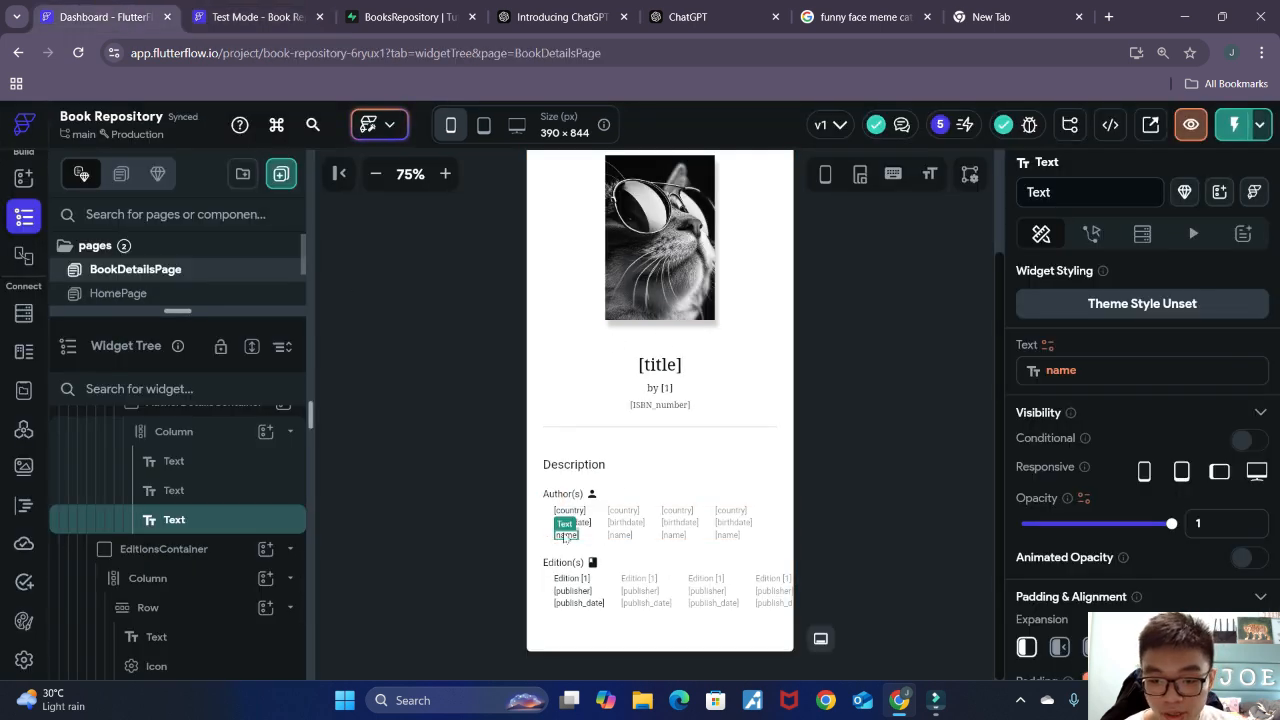
{"action": "left_click", "coordinate": [883, 452]}
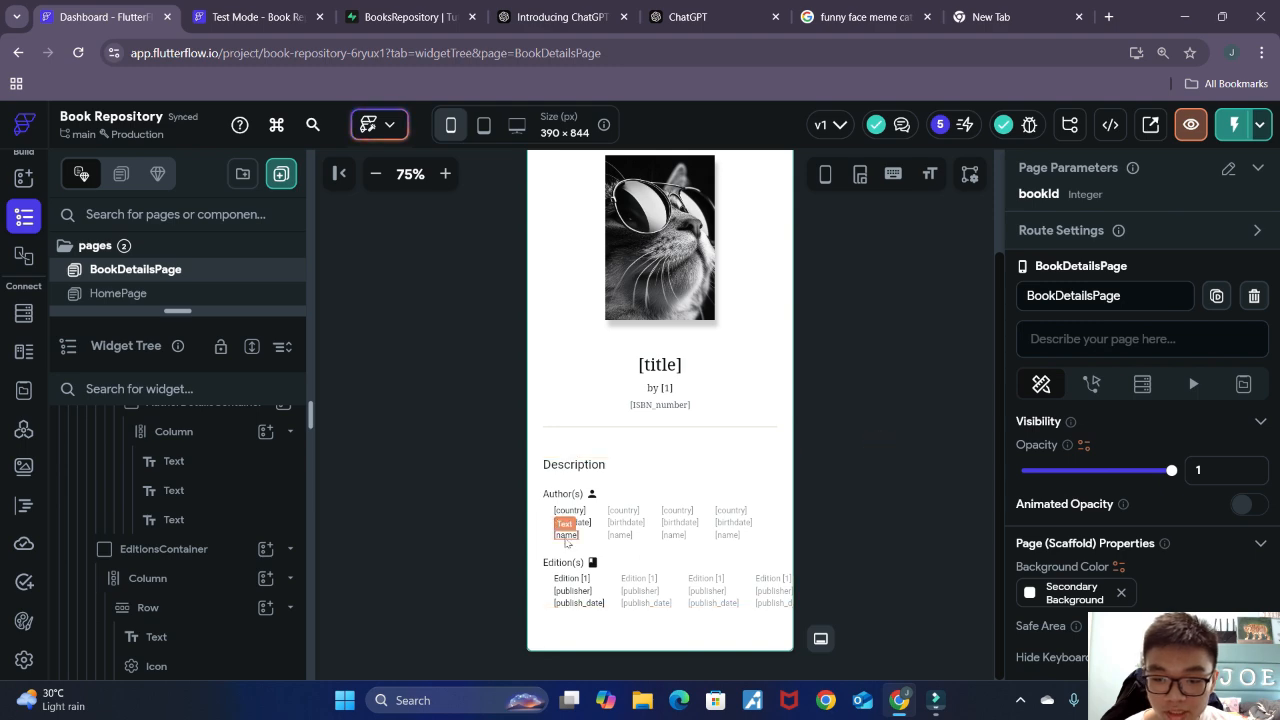
{"action": "left_click", "coordinate": [566, 537]}
{"action": "left_click", "coordinate": [566, 510]}
{"action": "left_click", "coordinate": [840, 477]}
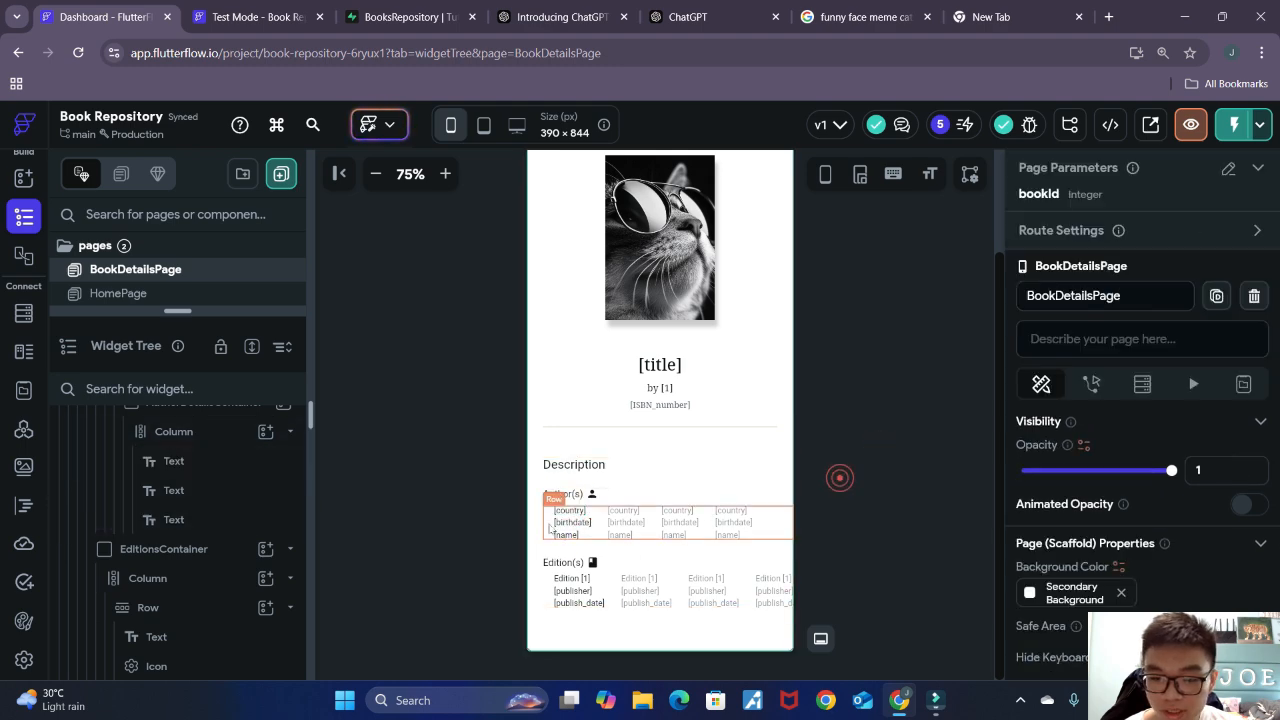
{"action": "left_click", "coordinate": [568, 511]}
{"action": "left_click", "coordinate": [1047, 345]}
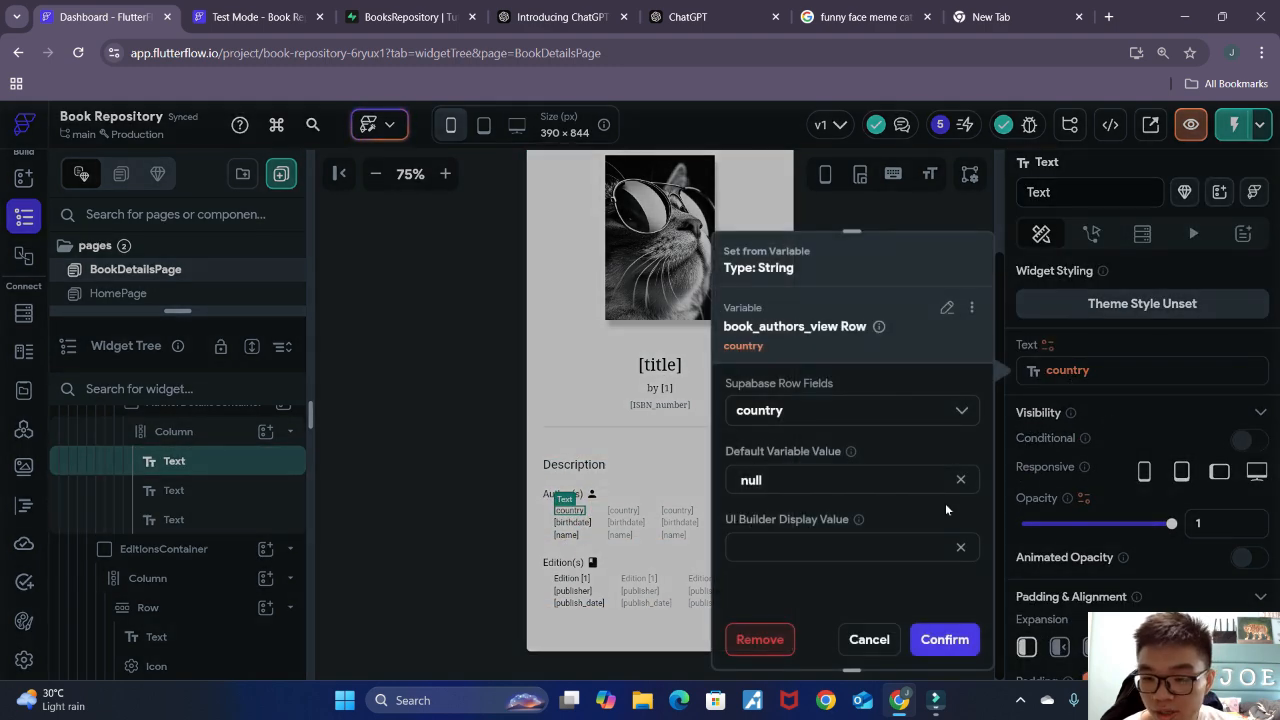
{"action": "left_click", "coordinate": [767, 631]}
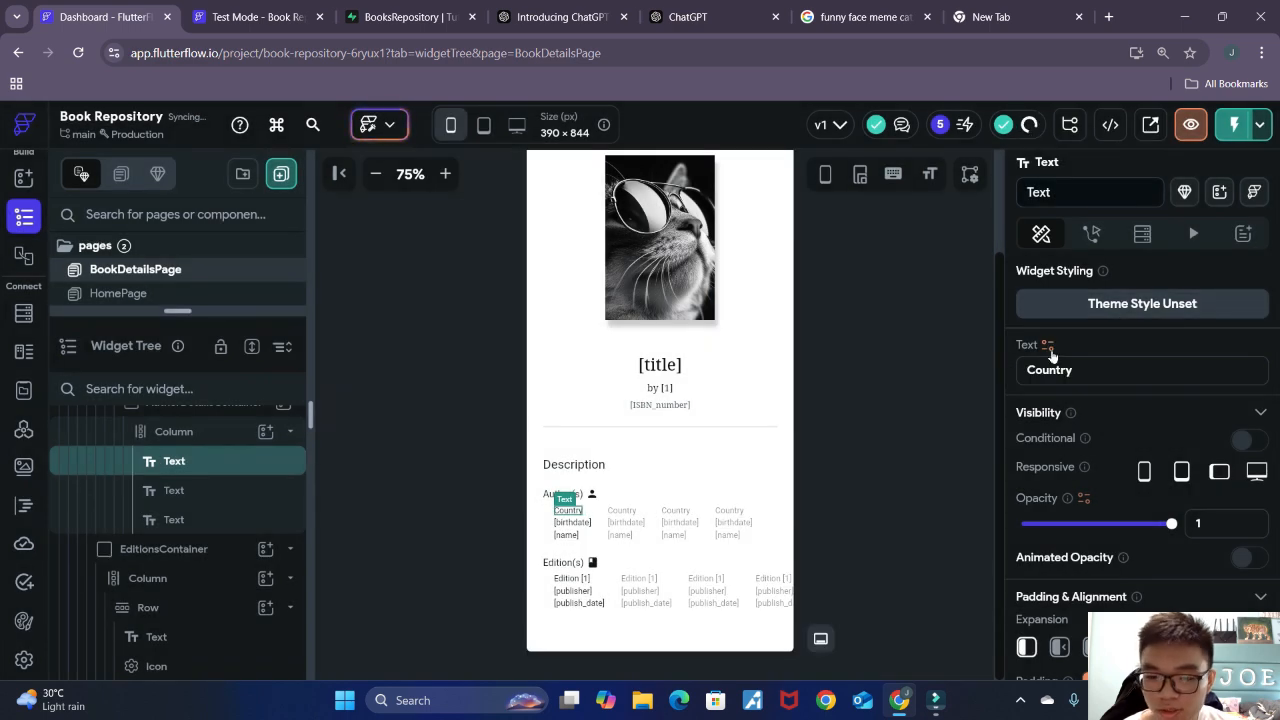
{"action": "left_click", "coordinate": [1047, 345]}
{"action": "scroll", "coordinate": [877, 502], "scroll_direction": "down", "scroll_amount": 1}
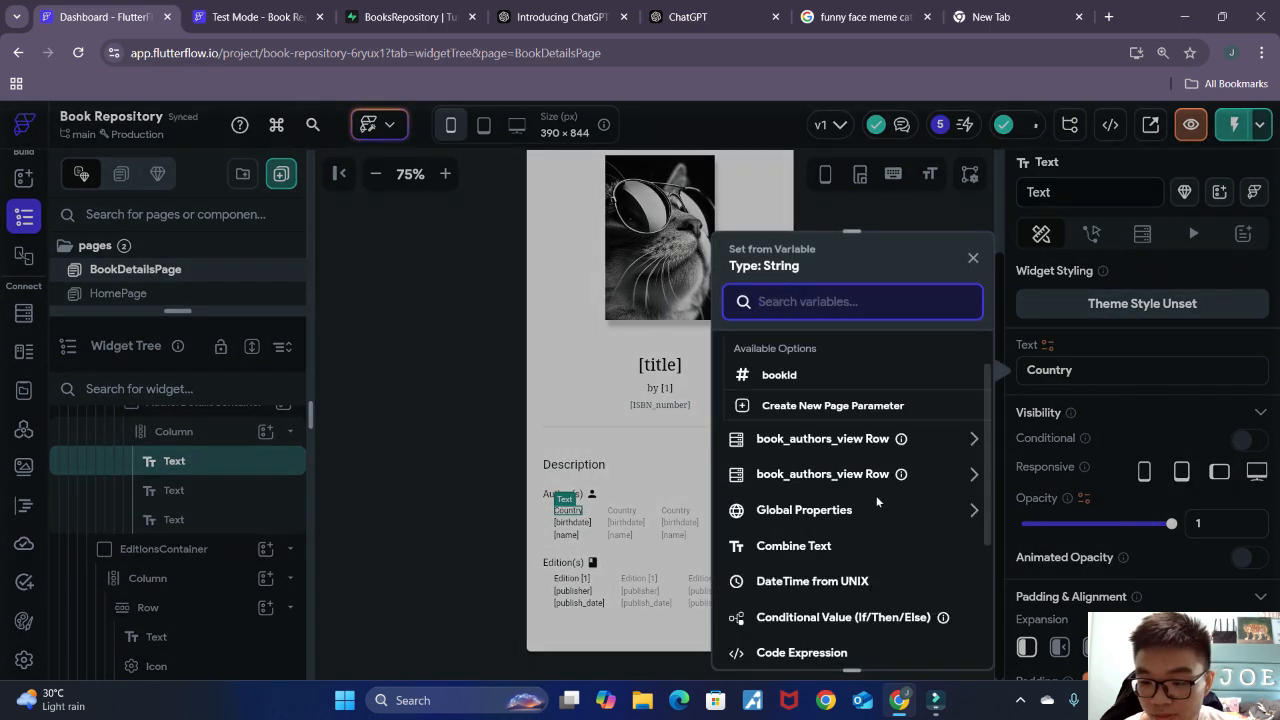
{"action": "left_click", "coordinate": [406, 488]}
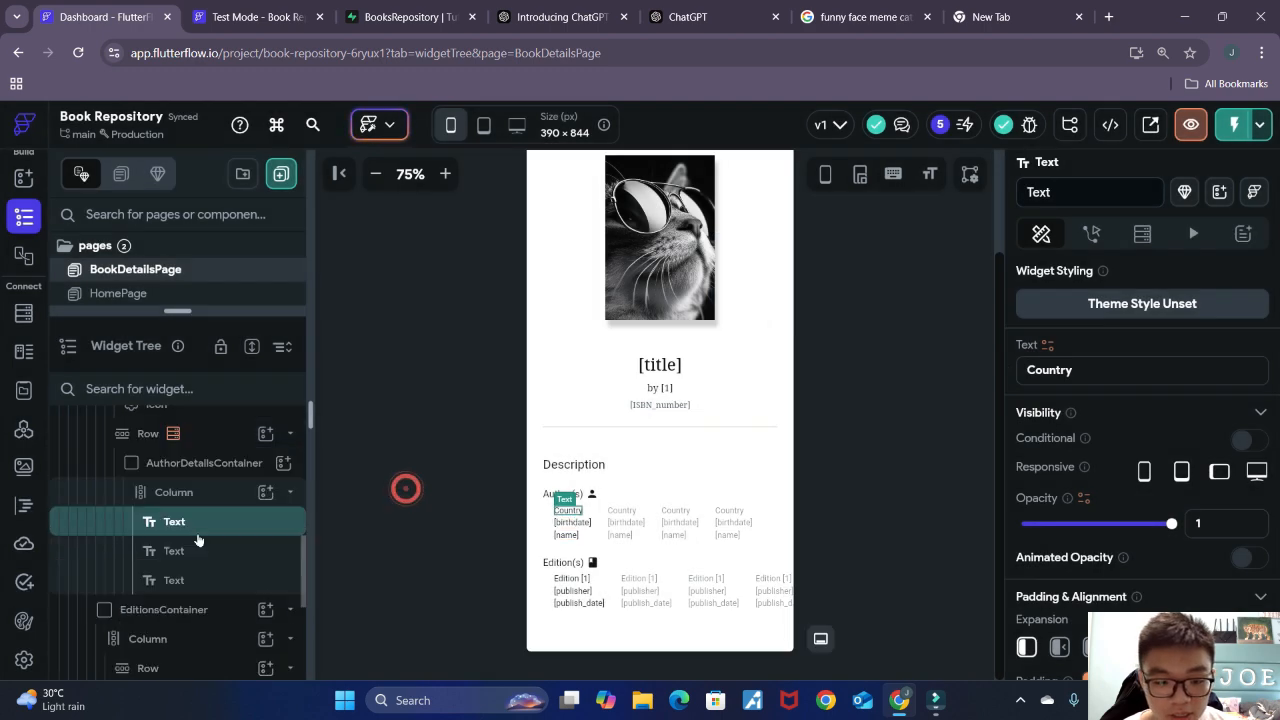
Step: Bind the first text in the author details to the name field of the first book_authors_view Row, with default value null
{"action": "left_click", "coordinate": [1045, 346]}
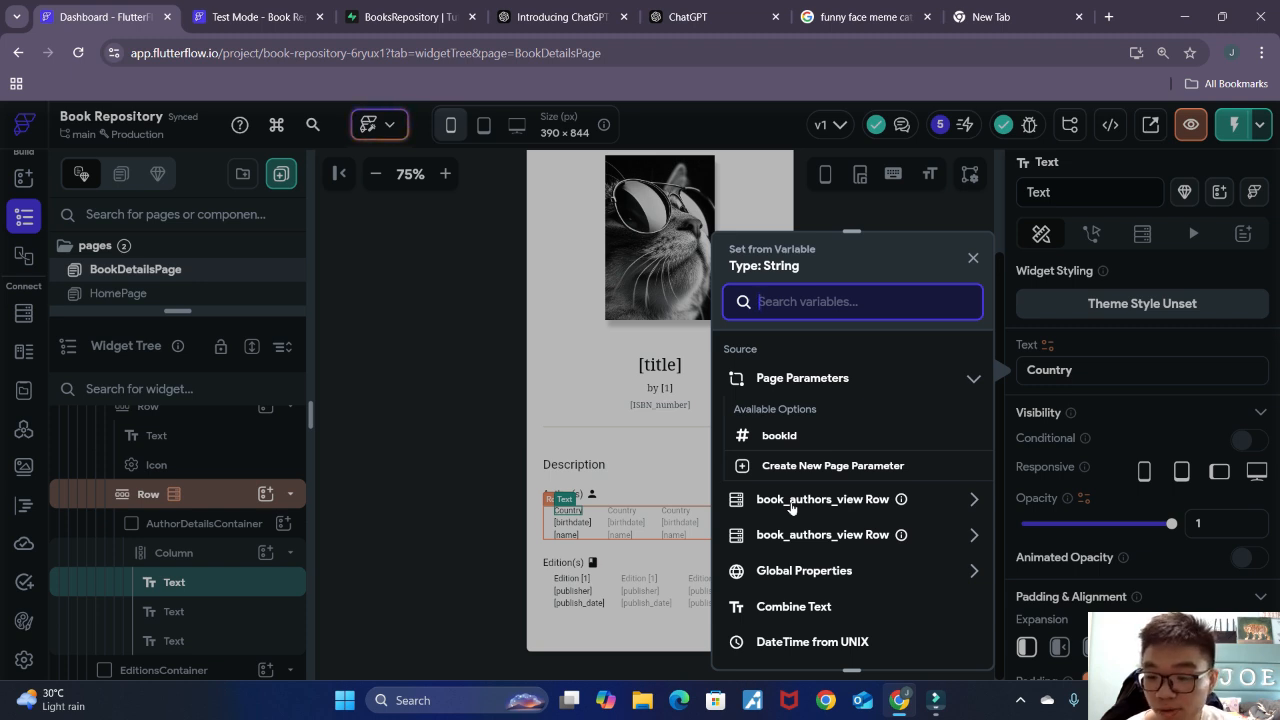
{"action": "left_click", "coordinate": [791, 507]}
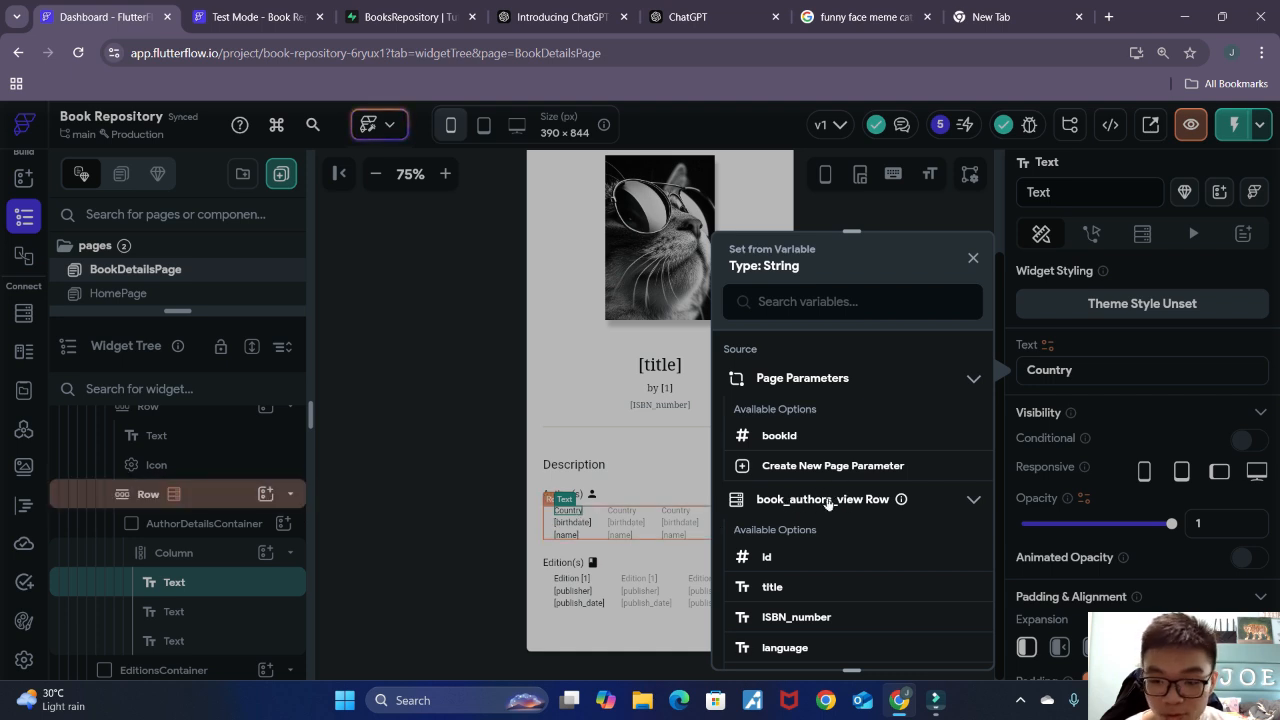
{"action": "scroll", "coordinate": [828, 578], "scroll_direction": "down", "scroll_amount": 2}
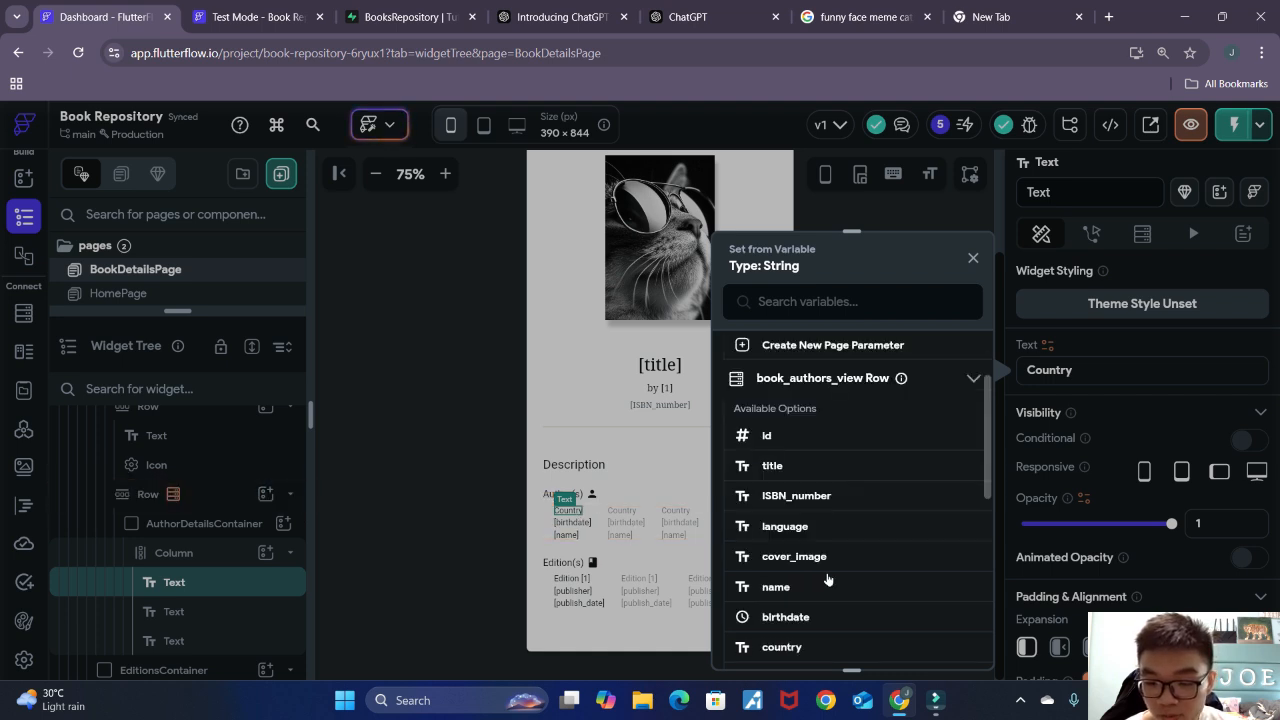
{"action": "scroll", "coordinate": [792, 567], "scroll_direction": "down", "scroll_amount": 1}
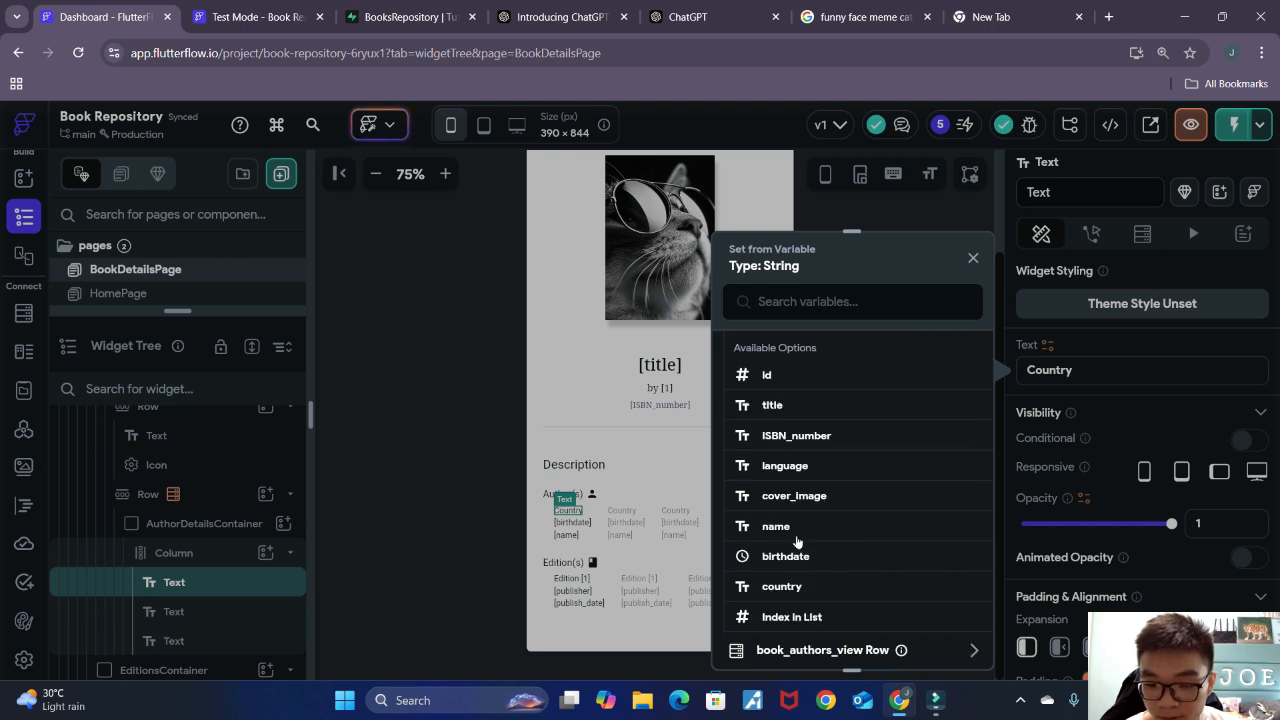
{"action": "left_click", "coordinate": [797, 535]}
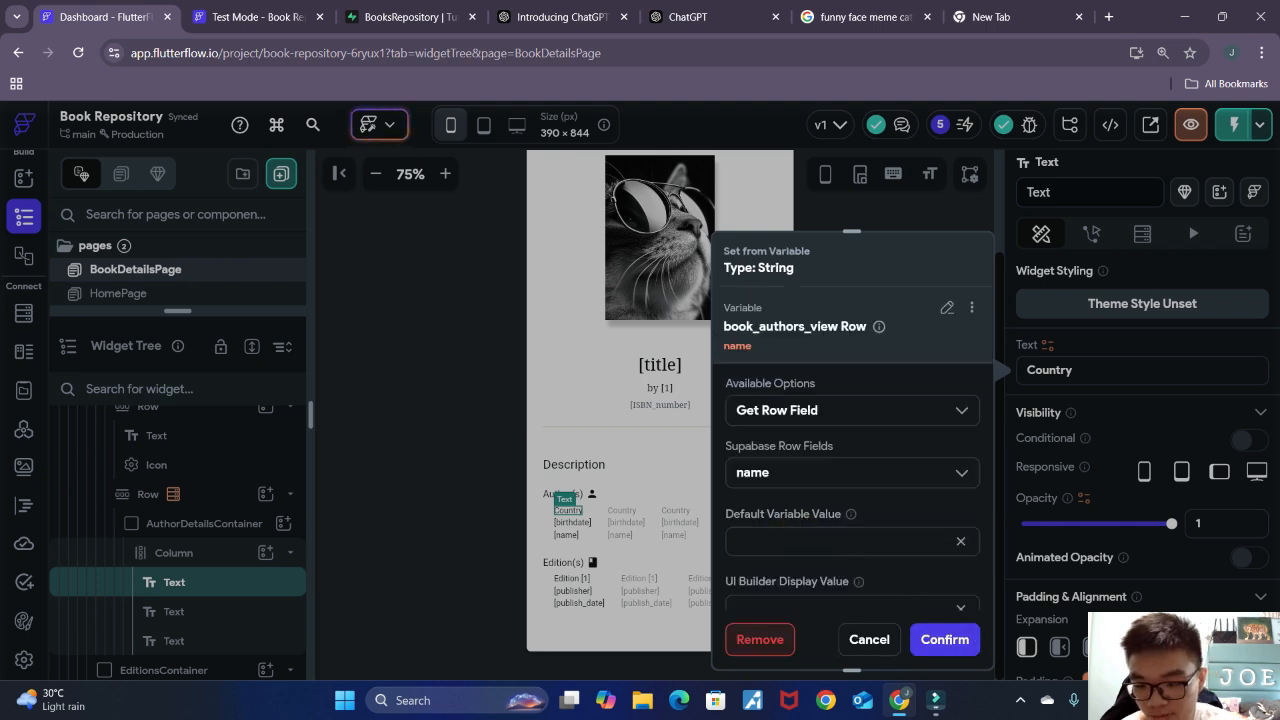
{"action": "left_click", "coordinate": [852, 545]}
{"action": "type", "text": "null"}
{"action": "left_click", "coordinate": [945, 639]}
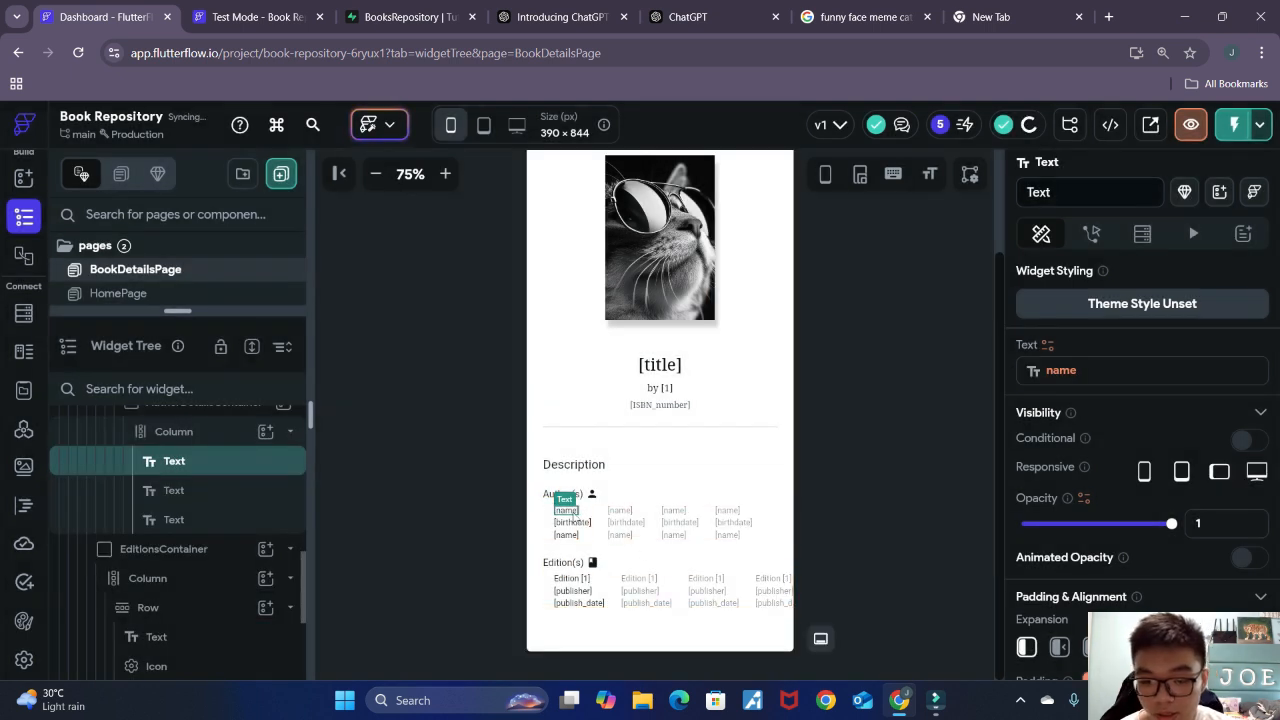
Step: Remove the birthdate variable binding from the second text in the author details
{"action": "left_click", "coordinate": [570, 522]}
{"action": "left_click", "coordinate": [1047, 345]}
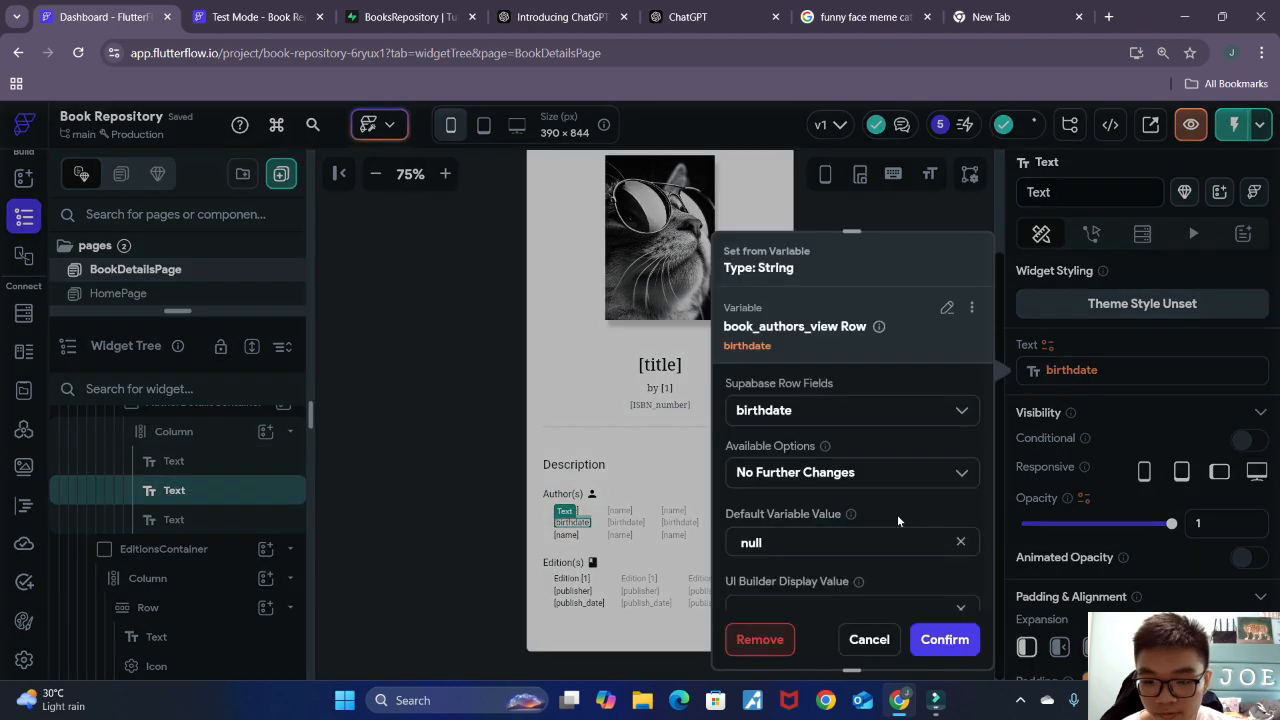
{"action": "left_click", "coordinate": [496, 514]}
{"action": "scroll", "coordinate": [198, 520], "scroll_direction": "up", "scroll_amount": 1}
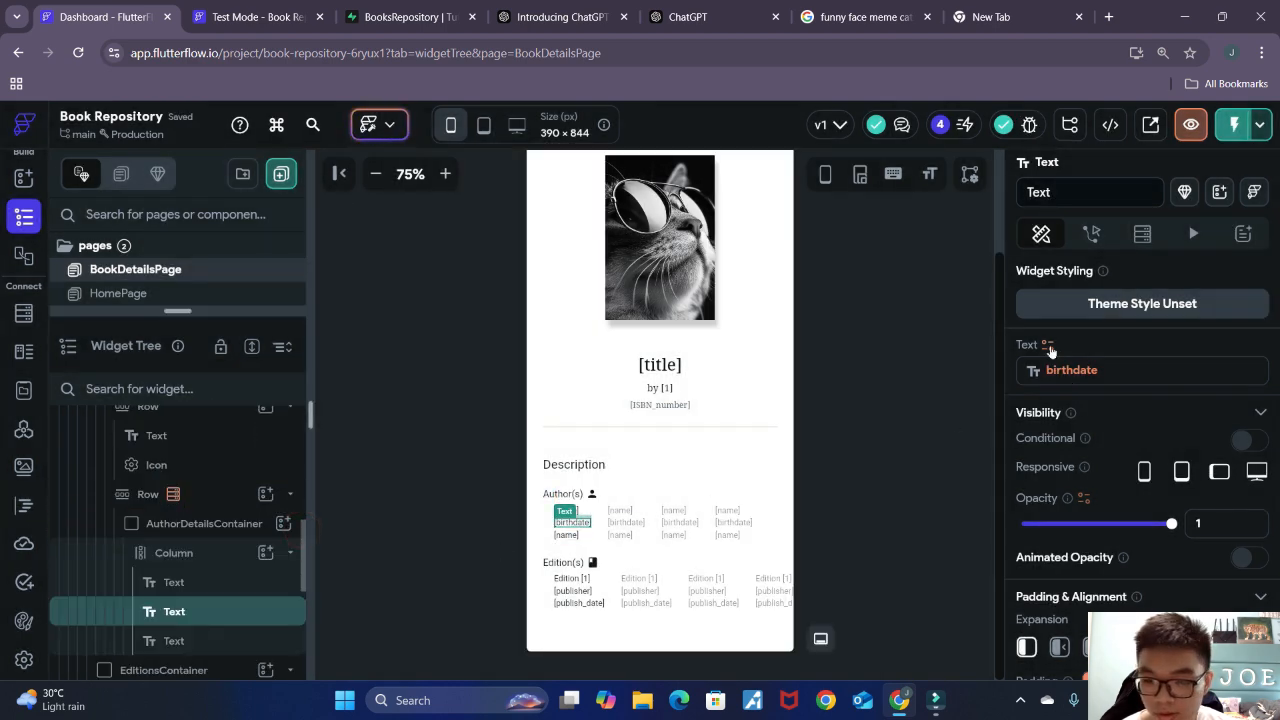
{"action": "left_click", "coordinate": [1048, 346]}
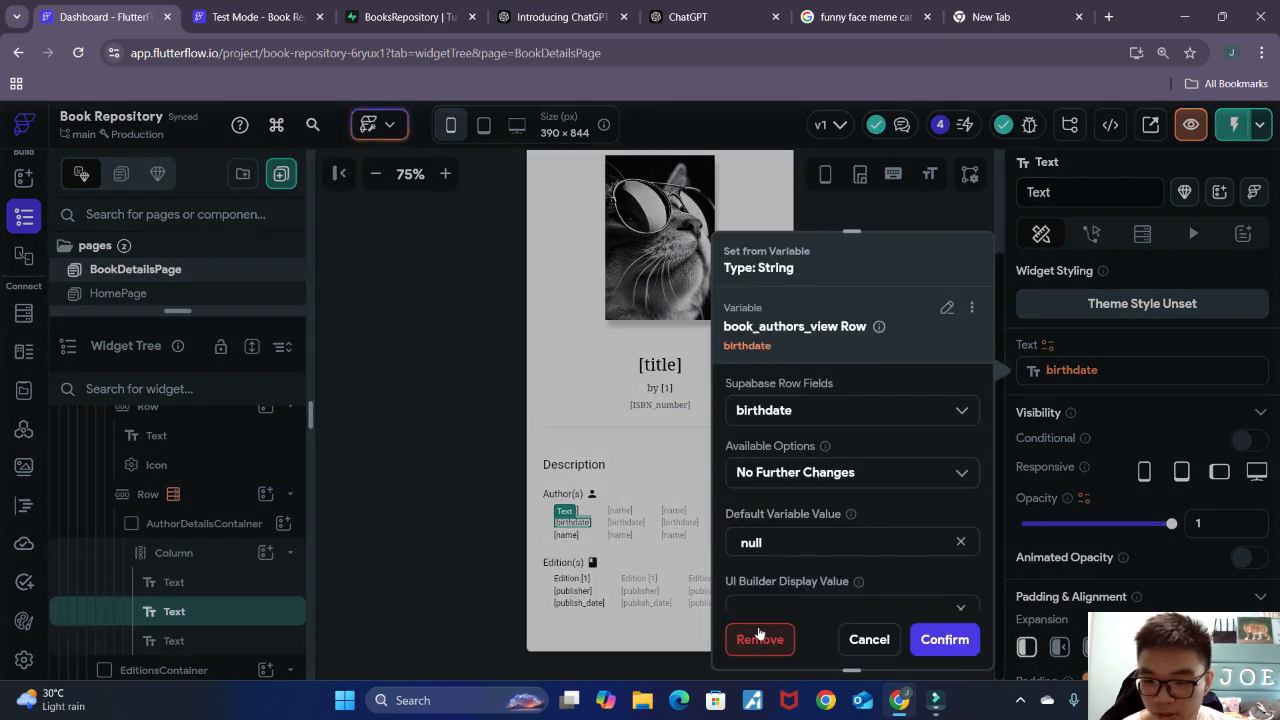
{"action": "left_click", "coordinate": [766, 640]}
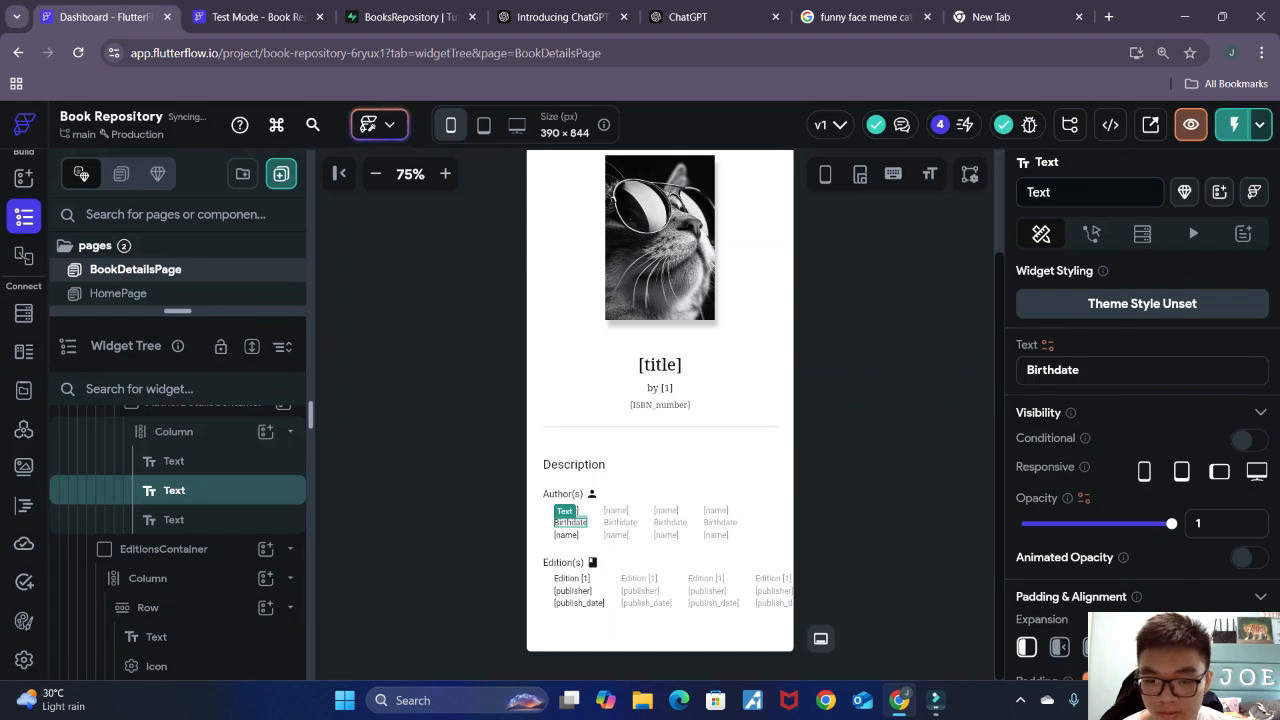
Step: Set the second author details text from the birthdate field of the first book_authors_view Row
{"action": "left_click", "coordinate": [1042, 346]}
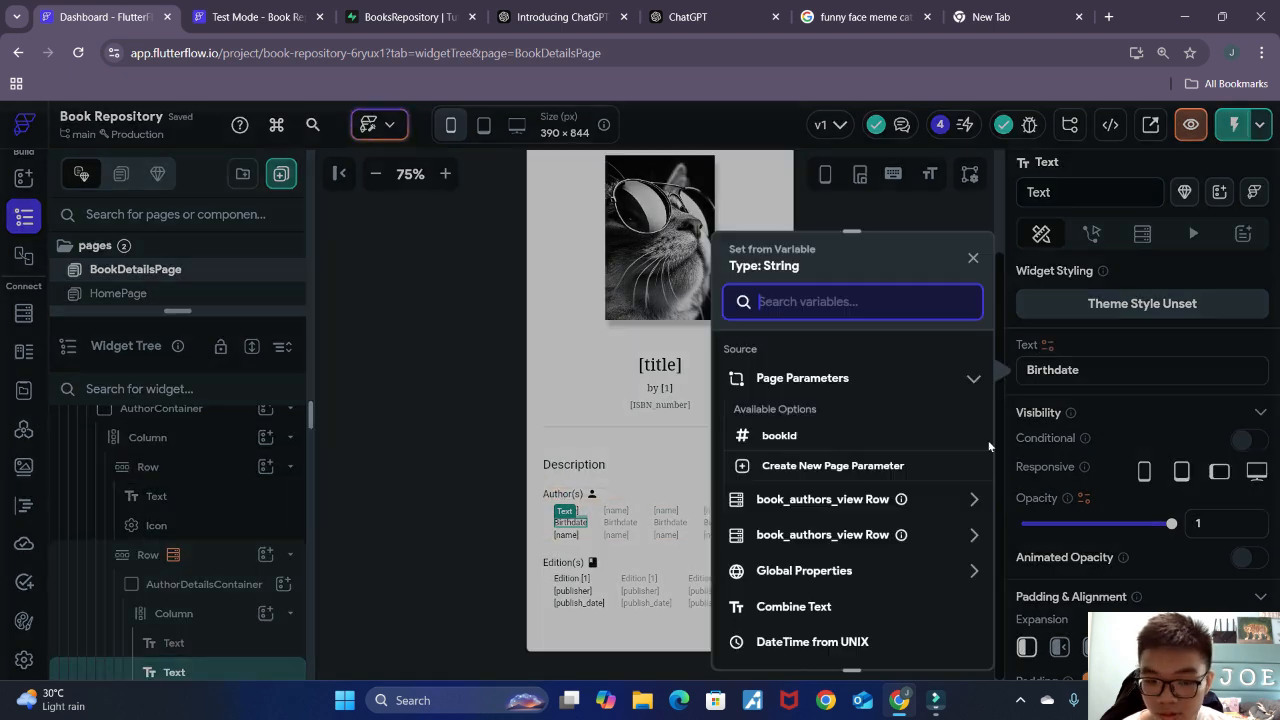
{"action": "left_click", "coordinate": [818, 500]}
{"action": "scroll", "coordinate": [886, 614], "scroll_direction": "down", "scroll_amount": 2}
{"action": "left_click", "coordinate": [794, 562]}
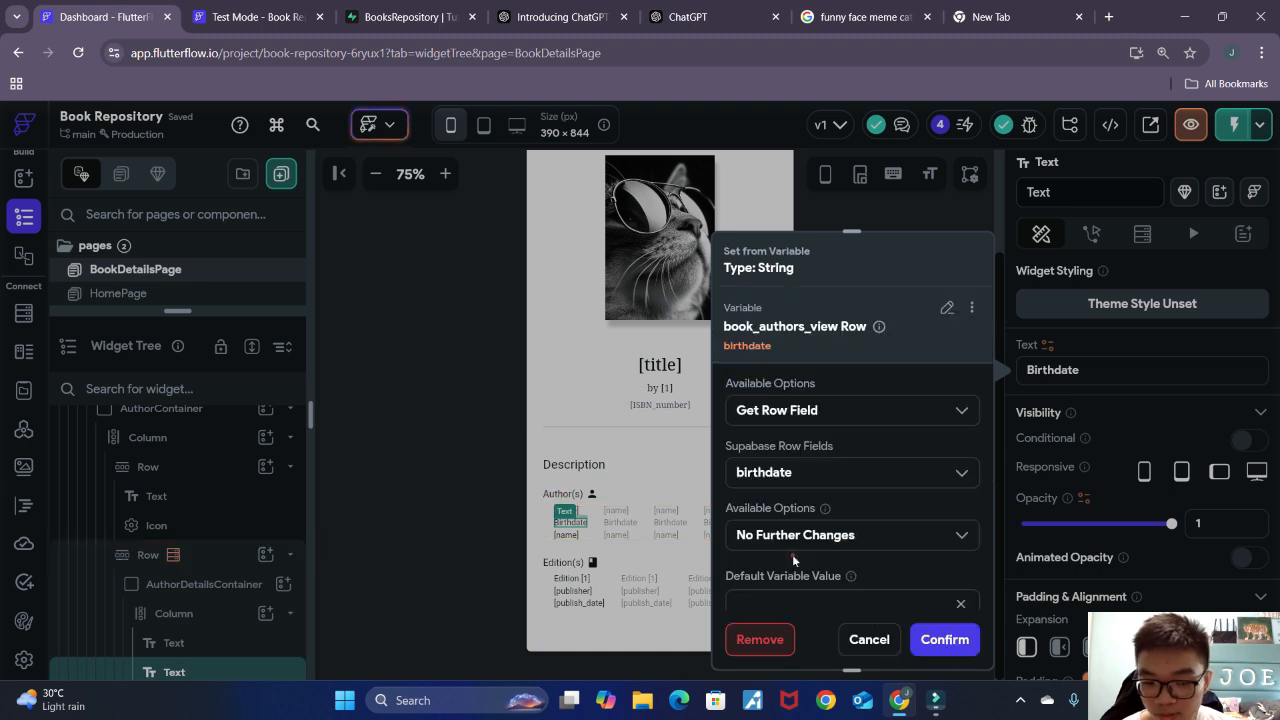
{"action": "left_click", "coordinate": [945, 639]}
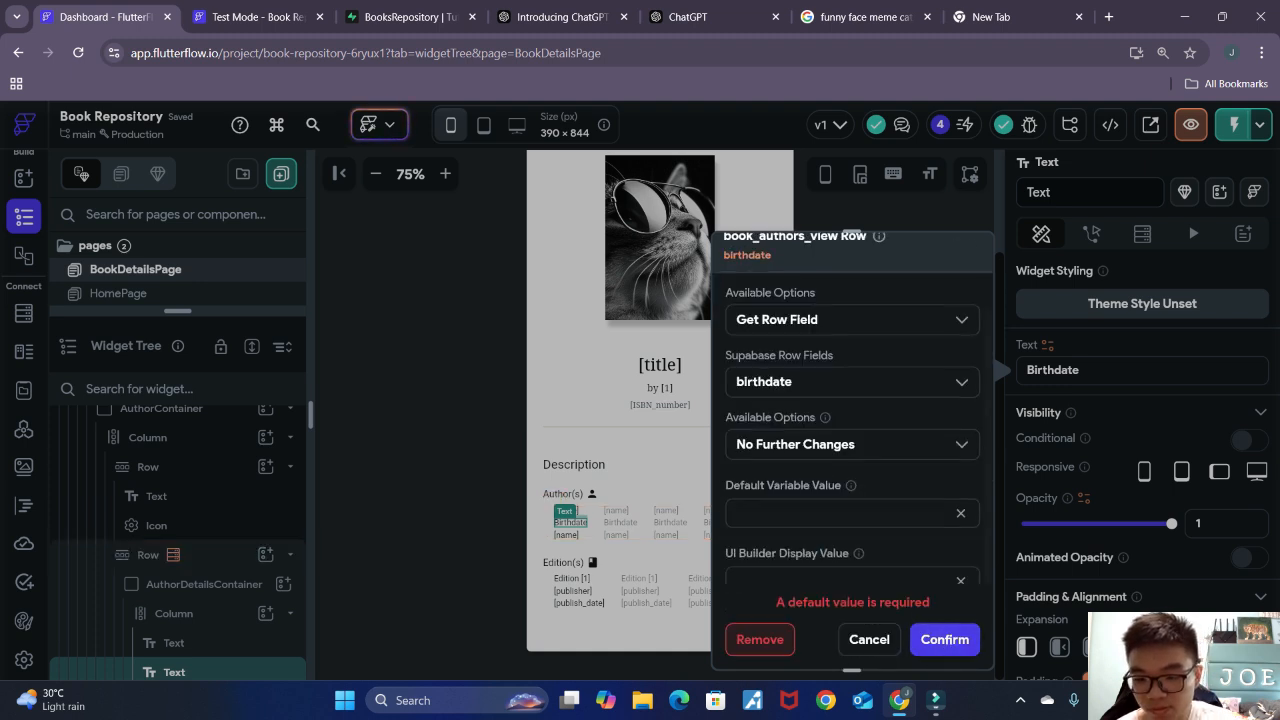
Step: Apply DateTime Format with the yMMMd option to the author's birthdate variable and confirm the binding
{"action": "left_click", "coordinate": [952, 446]}
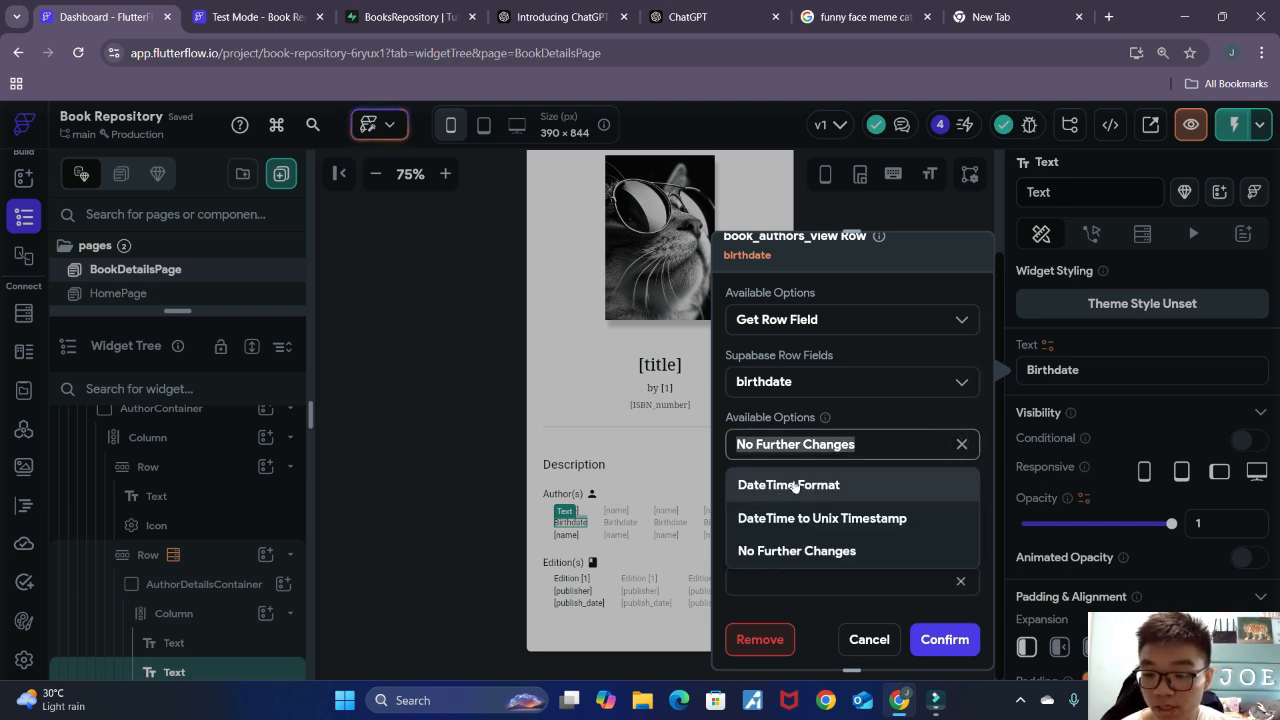
{"action": "left_click", "coordinate": [781, 488]}
{"action": "scroll", "coordinate": [760, 475], "scroll_direction": "down", "scroll_amount": 1}
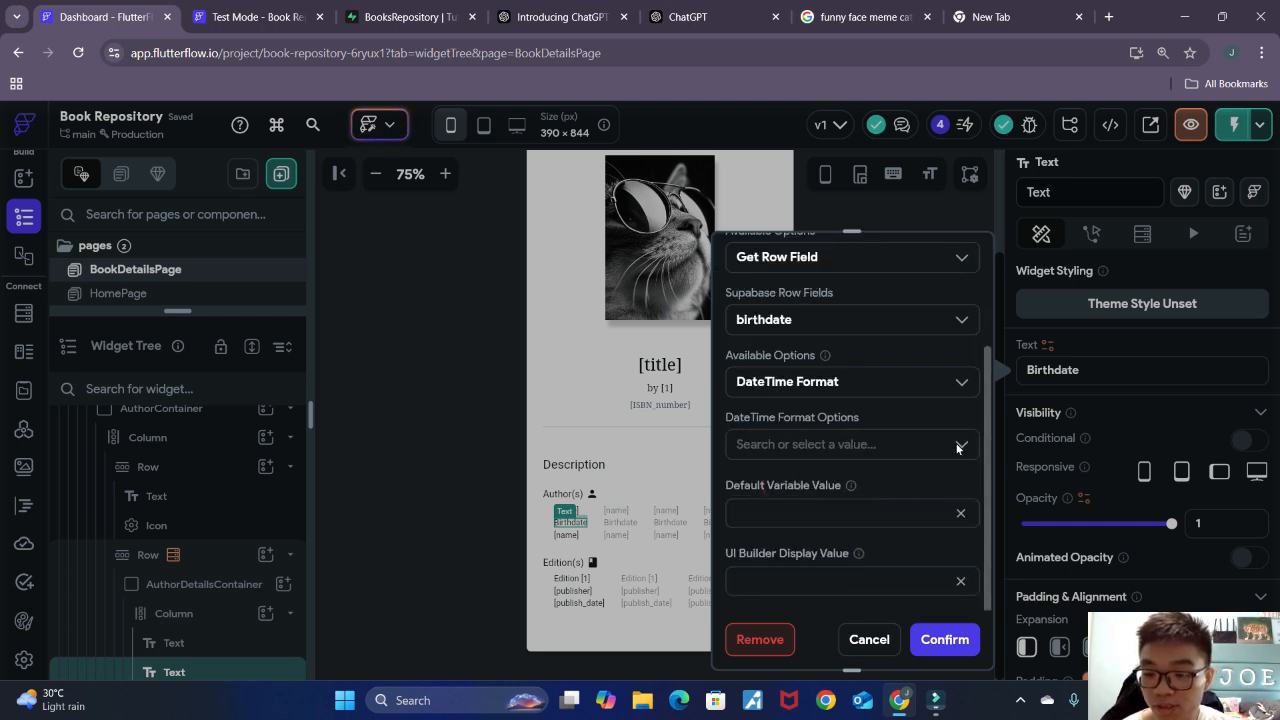
{"action": "left_click", "coordinate": [958, 446]}
{"action": "scroll", "coordinate": [892, 535], "scroll_direction": "down", "scroll_amount": 2}
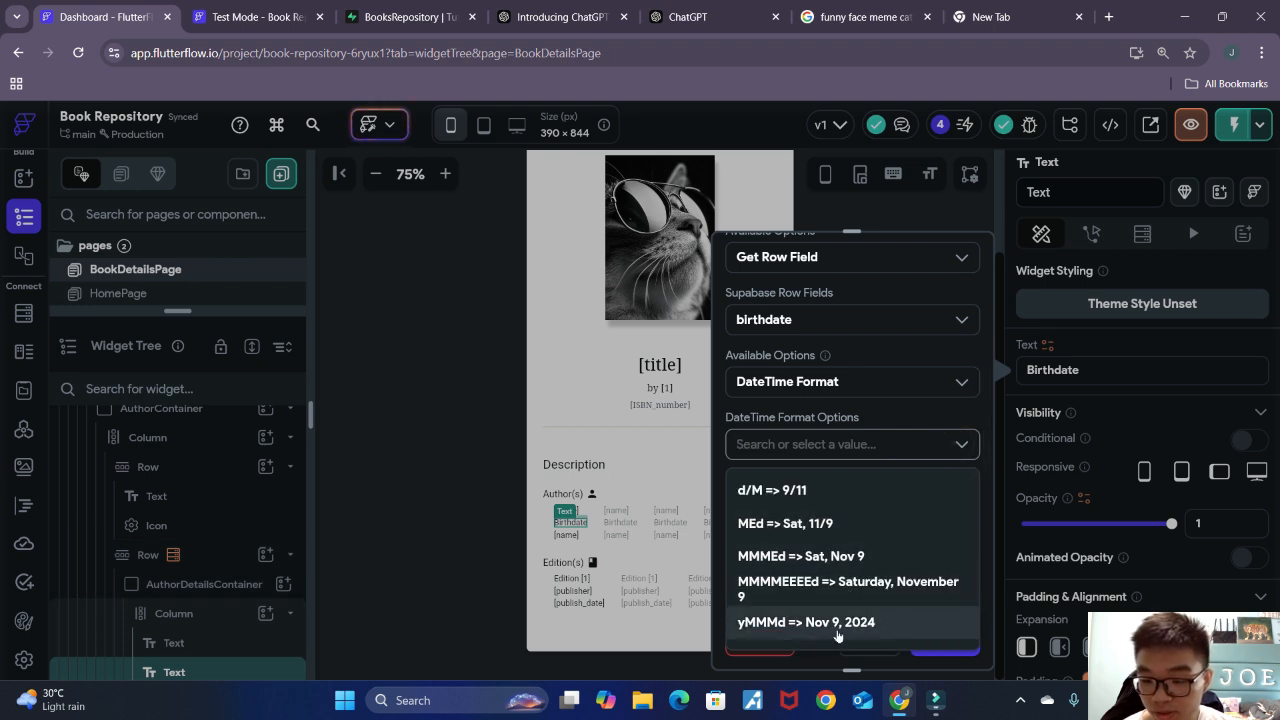
{"action": "left_click", "coordinate": [837, 626]}
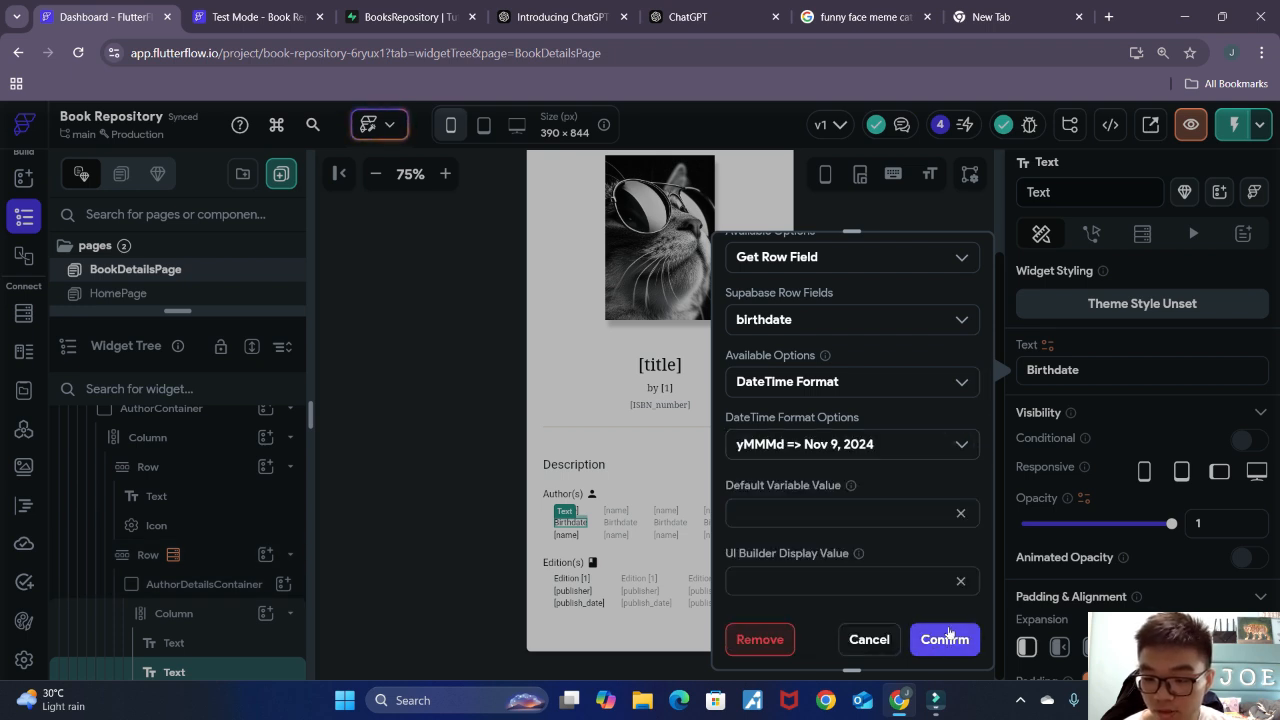
{"action": "left_click", "coordinate": [926, 637]}
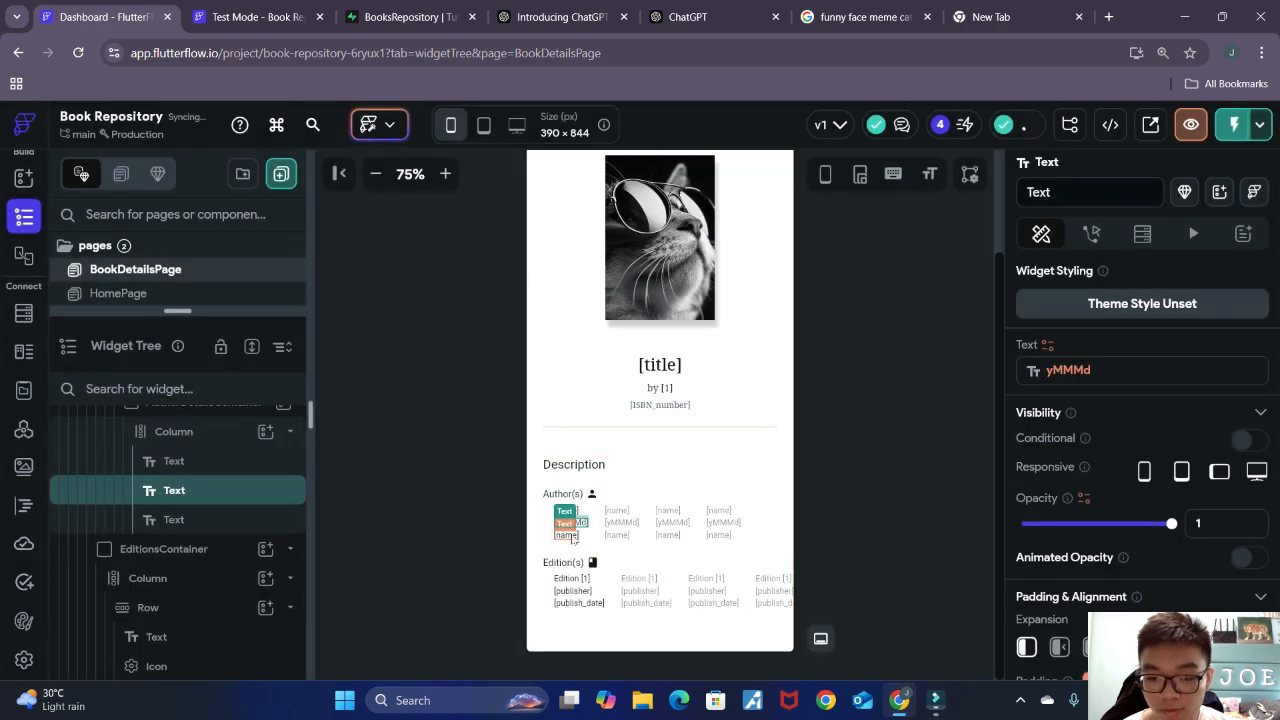
Step: Replace the third author details text's binding with the country field of the first book_authors_view Row, with default value null
{"action": "left_click", "coordinate": [567, 534]}
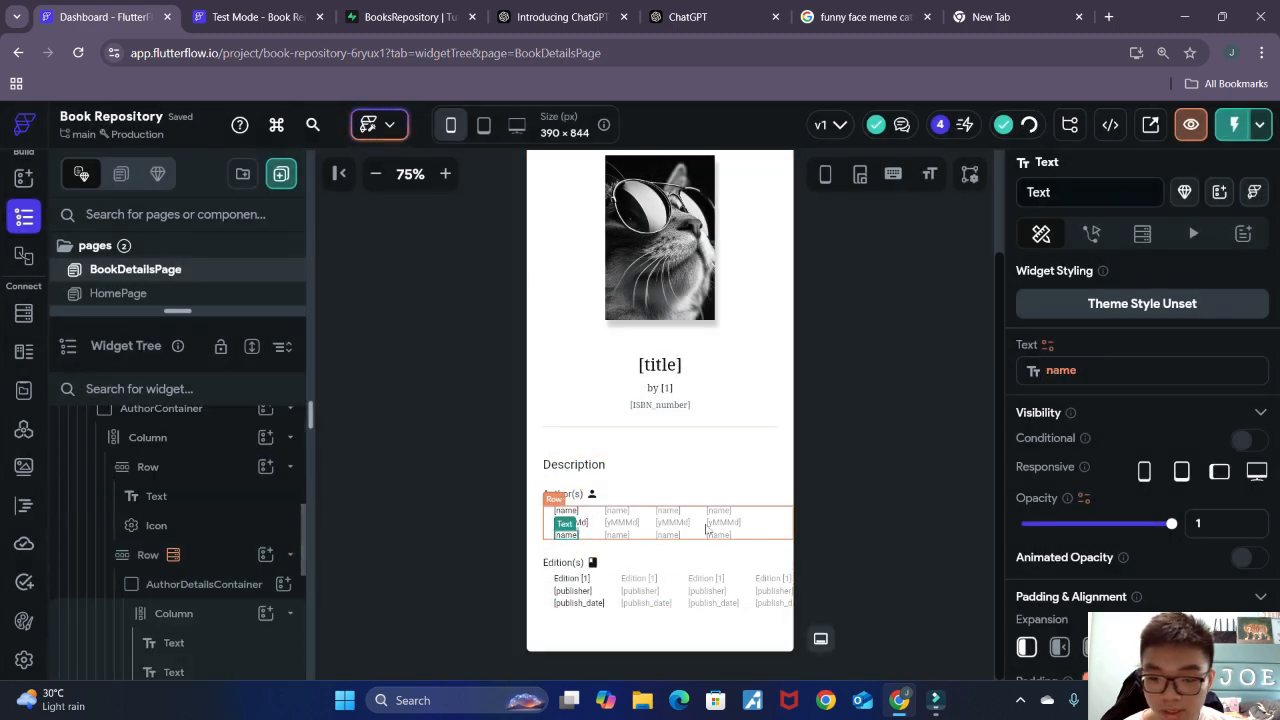
{"action": "left_click", "coordinate": [1050, 345]}
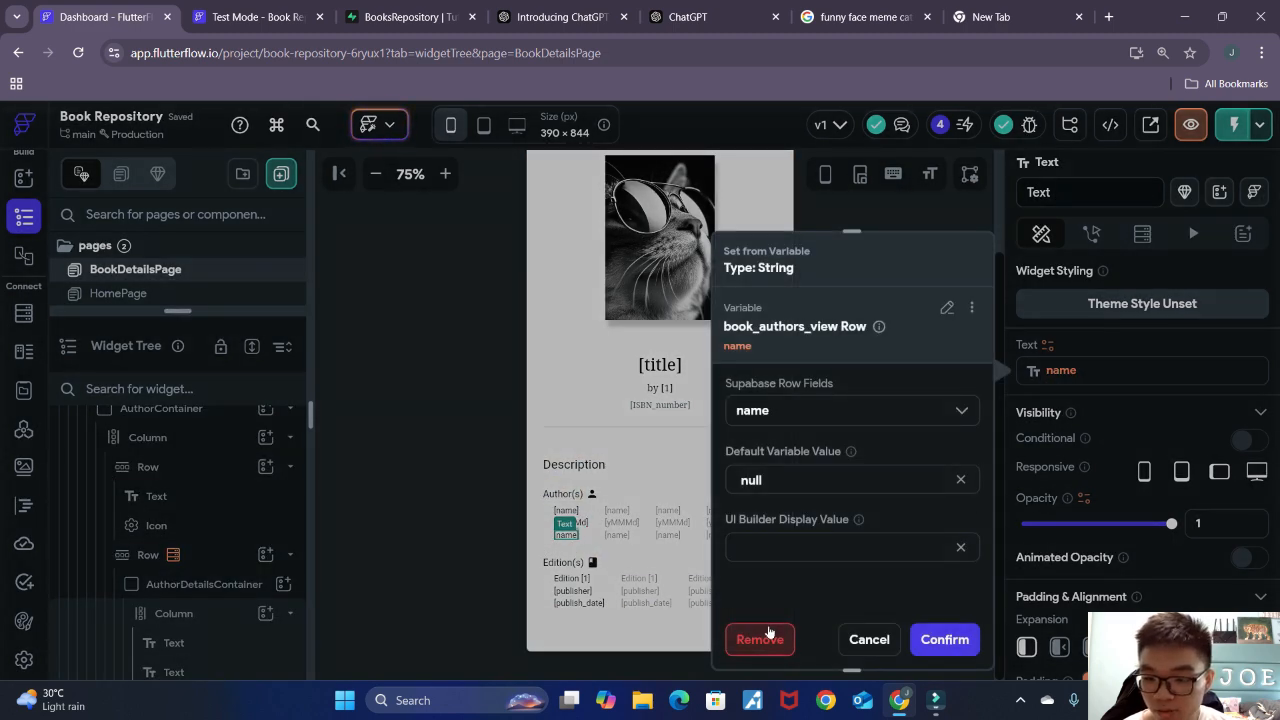
{"action": "left_click", "coordinate": [769, 632]}
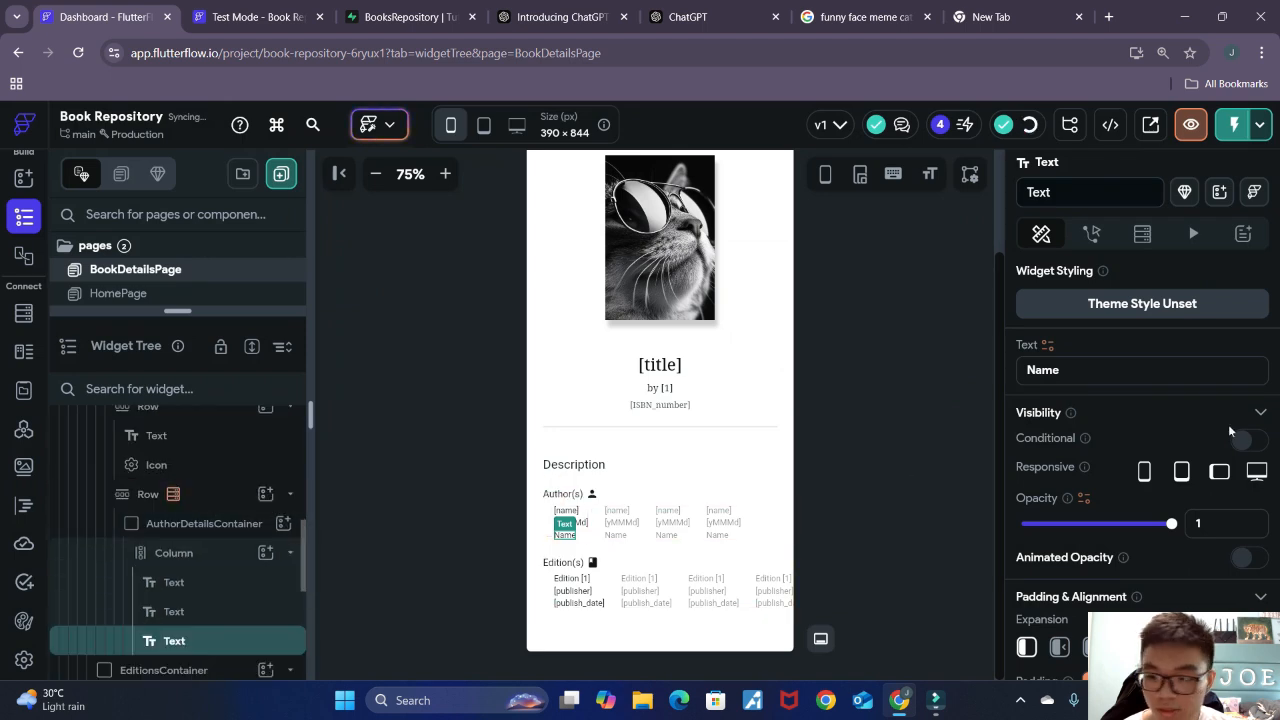
{"action": "left_click", "coordinate": [1047, 344]}
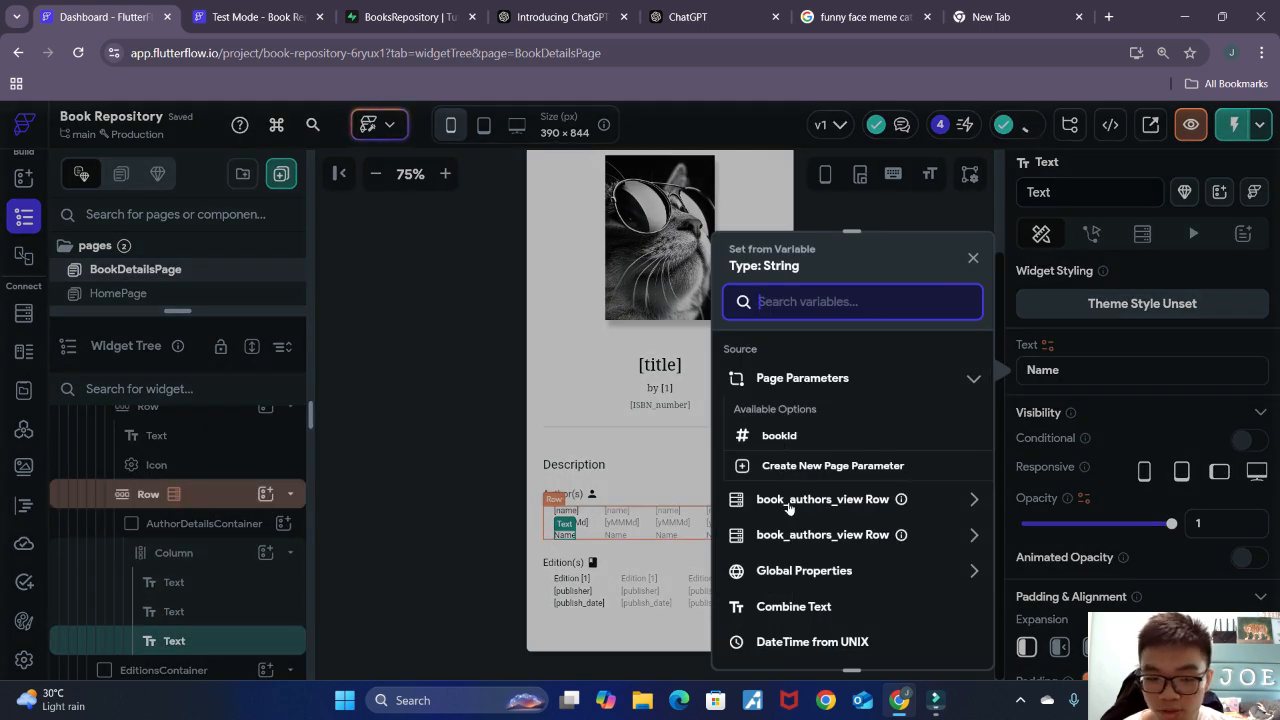
{"action": "left_click", "coordinate": [828, 507]}
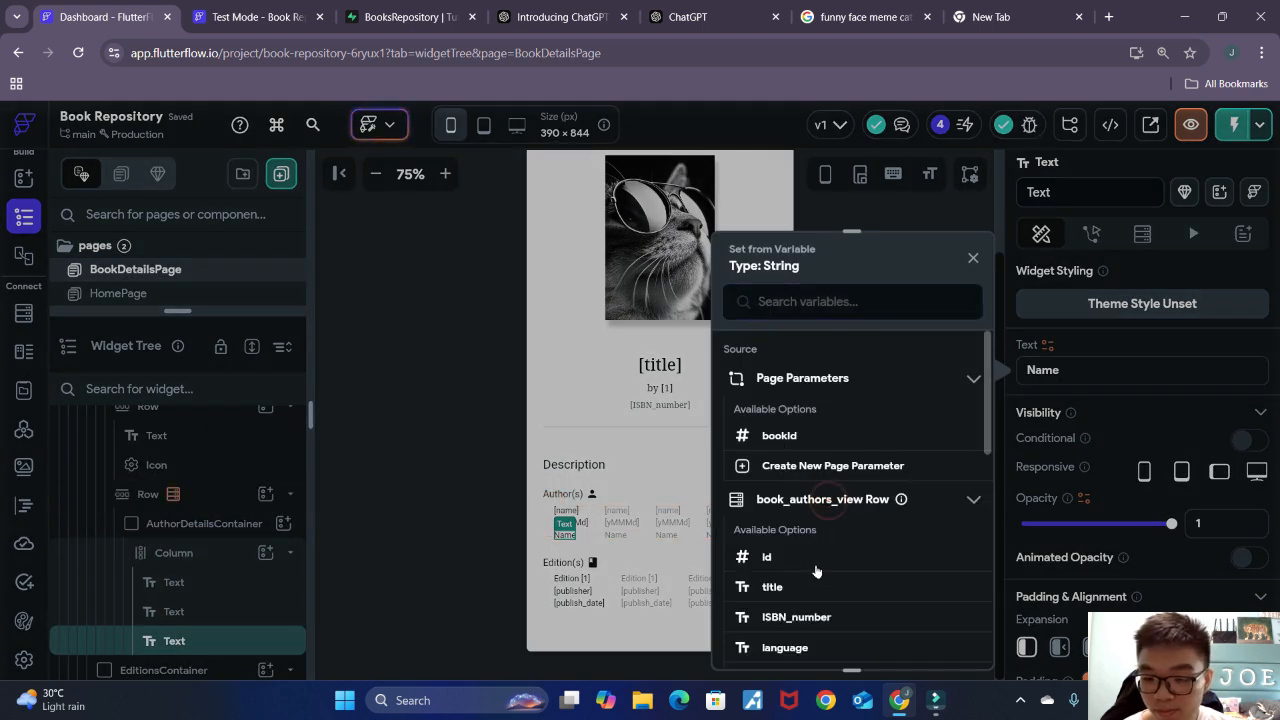
{"action": "scroll", "coordinate": [830, 580], "scroll_direction": "down", "scroll_amount": 3}
{"action": "left_click", "coordinate": [781, 587]}
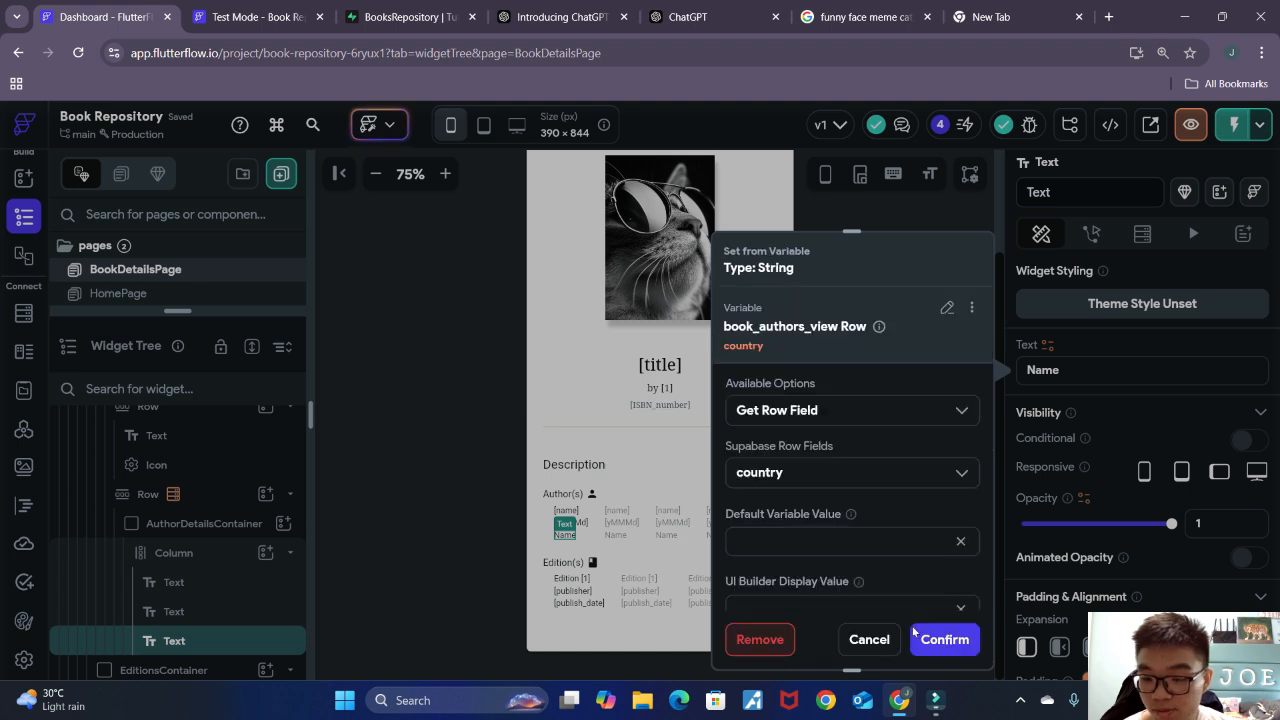
{"action": "type", "text": "nu"}
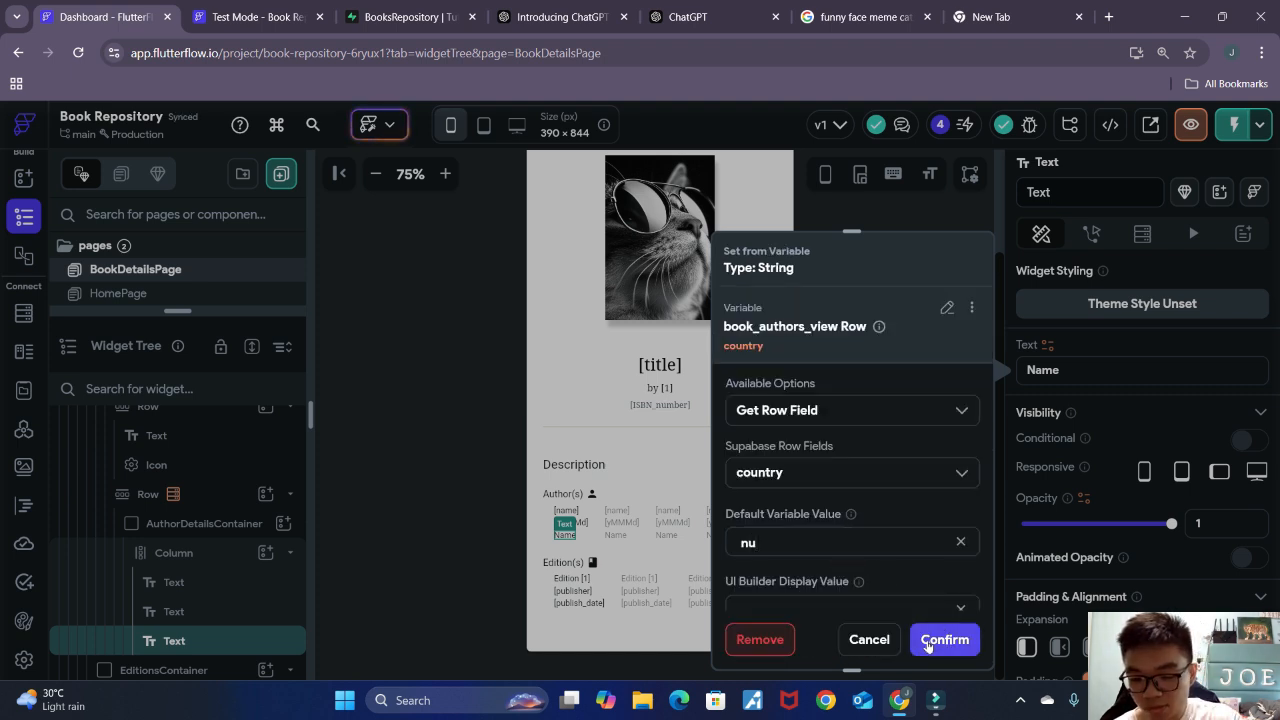
{"action": "type", "text": "ll"}
{"action": "left_click", "coordinate": [943, 640]}
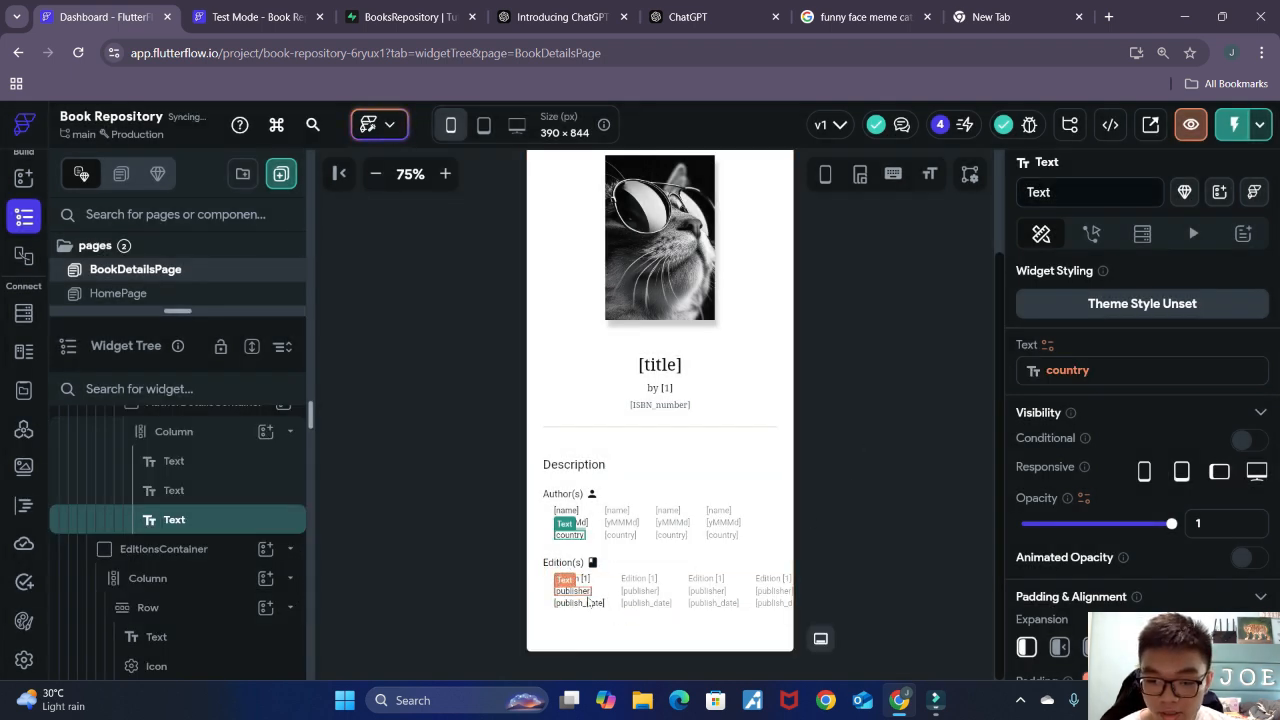
Step: Apply DateTime Format with the yMMMd option to the publish_date variable of the third text in the edition details
{"action": "left_click", "coordinate": [596, 606]}
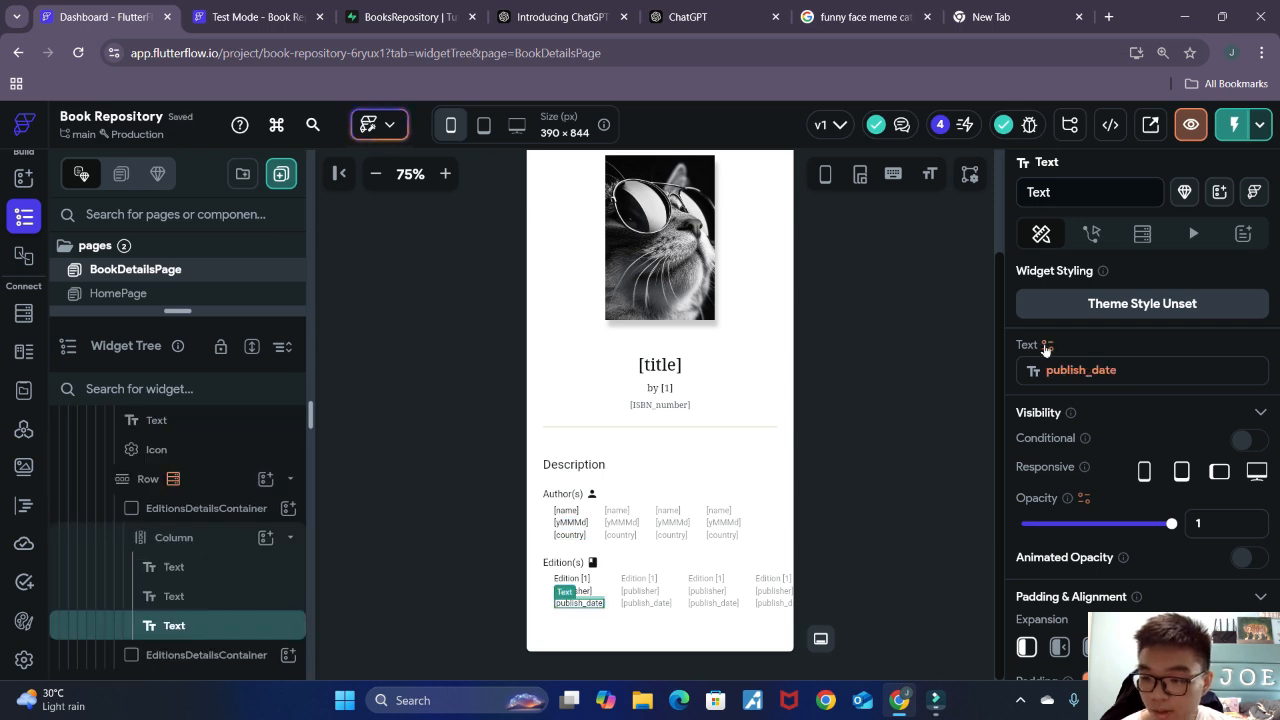
{"action": "left_click", "coordinate": [1046, 346]}
{"action": "scroll", "coordinate": [800, 500], "scroll_direction": "down", "scroll_amount": 1}
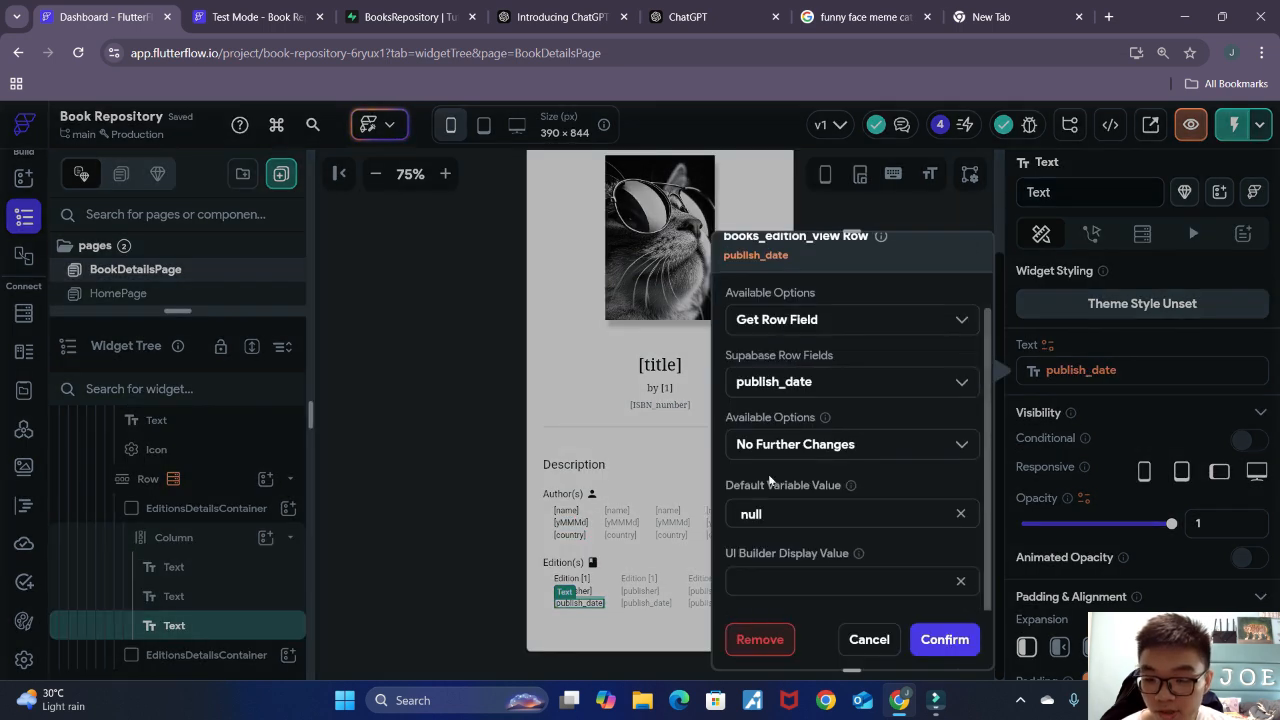
{"action": "left_click", "coordinate": [946, 450]}
{"action": "left_click", "coordinate": [874, 483]}
{"action": "left_click", "coordinate": [948, 505]}
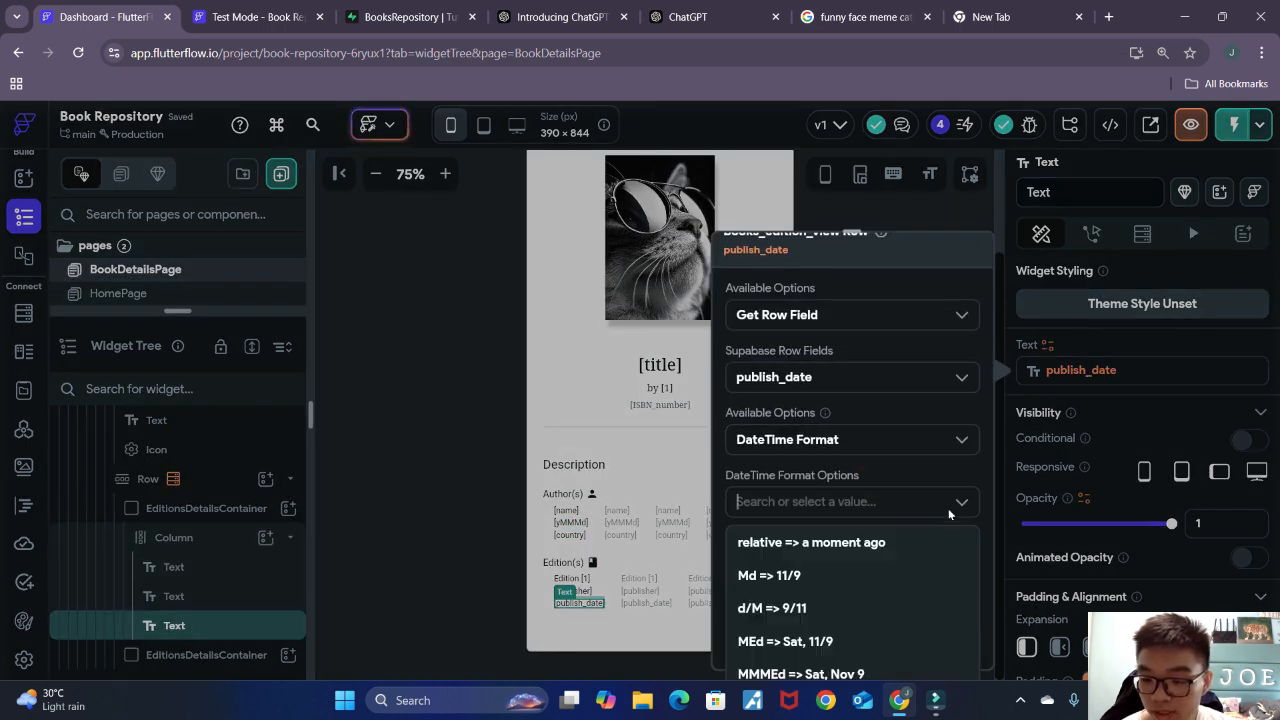
{"action": "scroll", "coordinate": [943, 508], "scroll_direction": "down", "scroll_amount": 1}
{"action": "scroll", "coordinate": [894, 586], "scroll_direction": "down", "scroll_amount": 3}
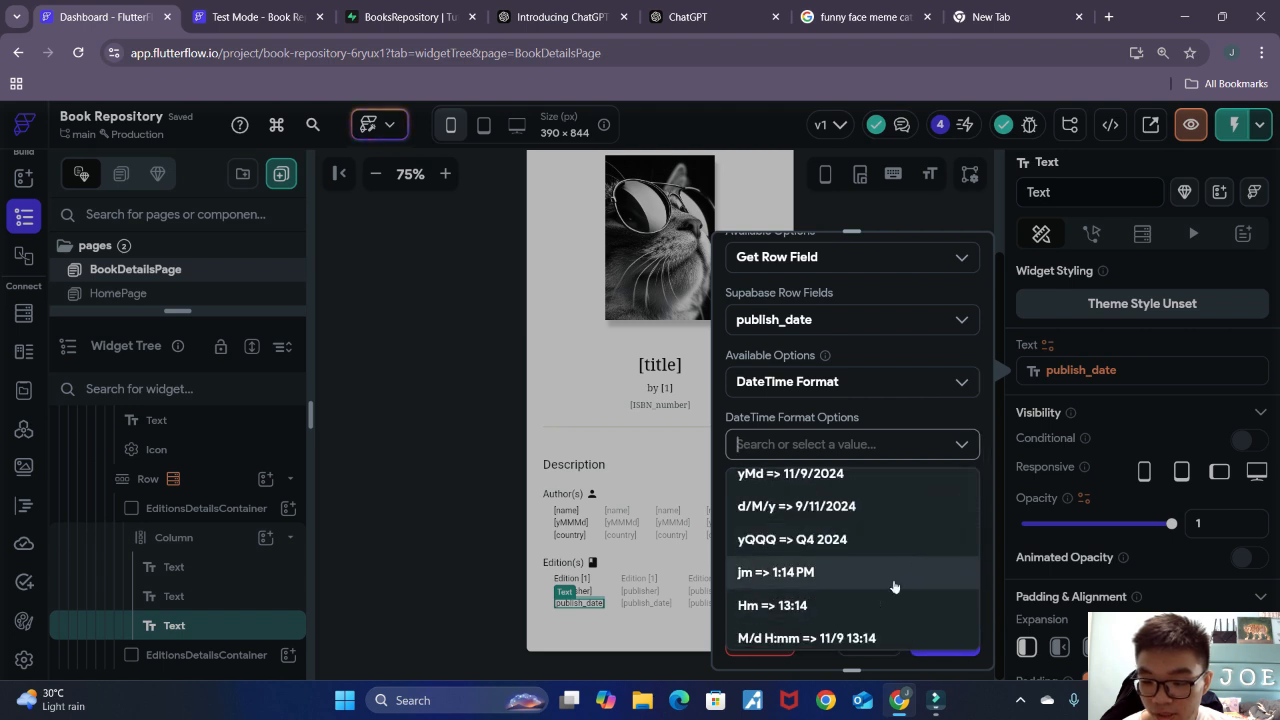
{"action": "scroll", "coordinate": [894, 586], "scroll_direction": "down", "scroll_amount": 2}
{"action": "scroll", "coordinate": [894, 588], "scroll_direction": "up", "scroll_amount": 5}
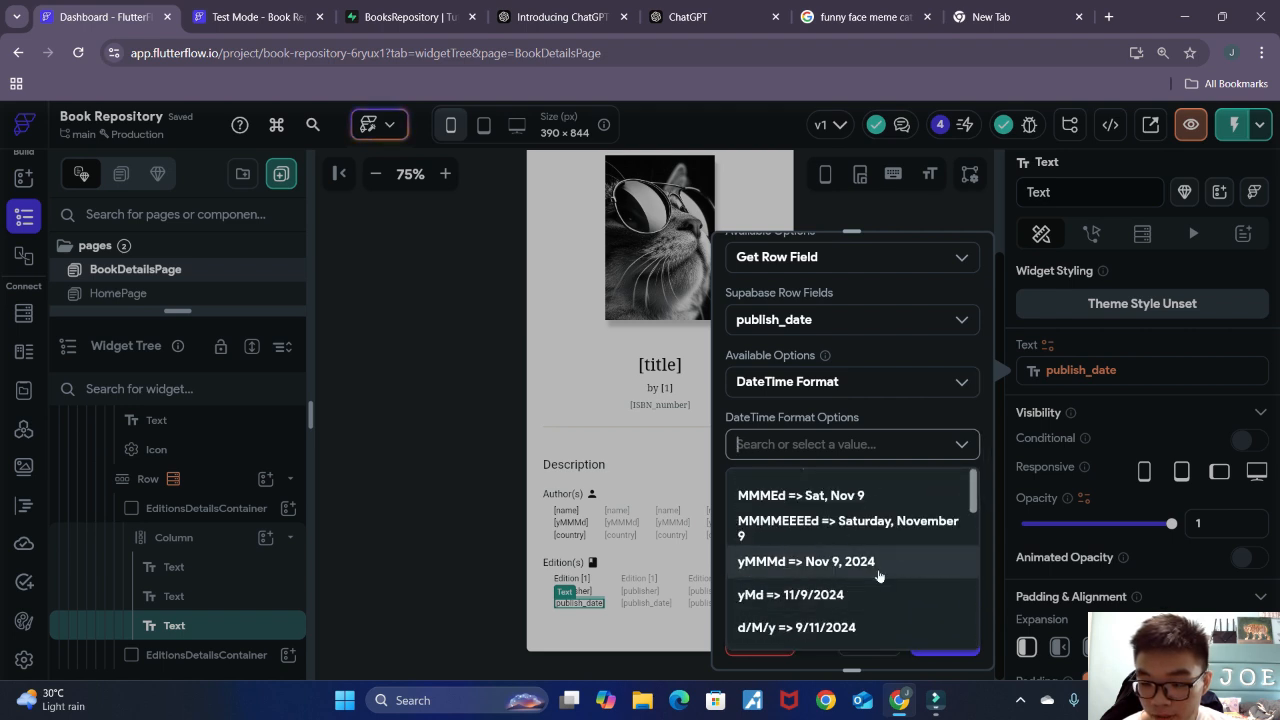
{"action": "left_click", "coordinate": [877, 563]}
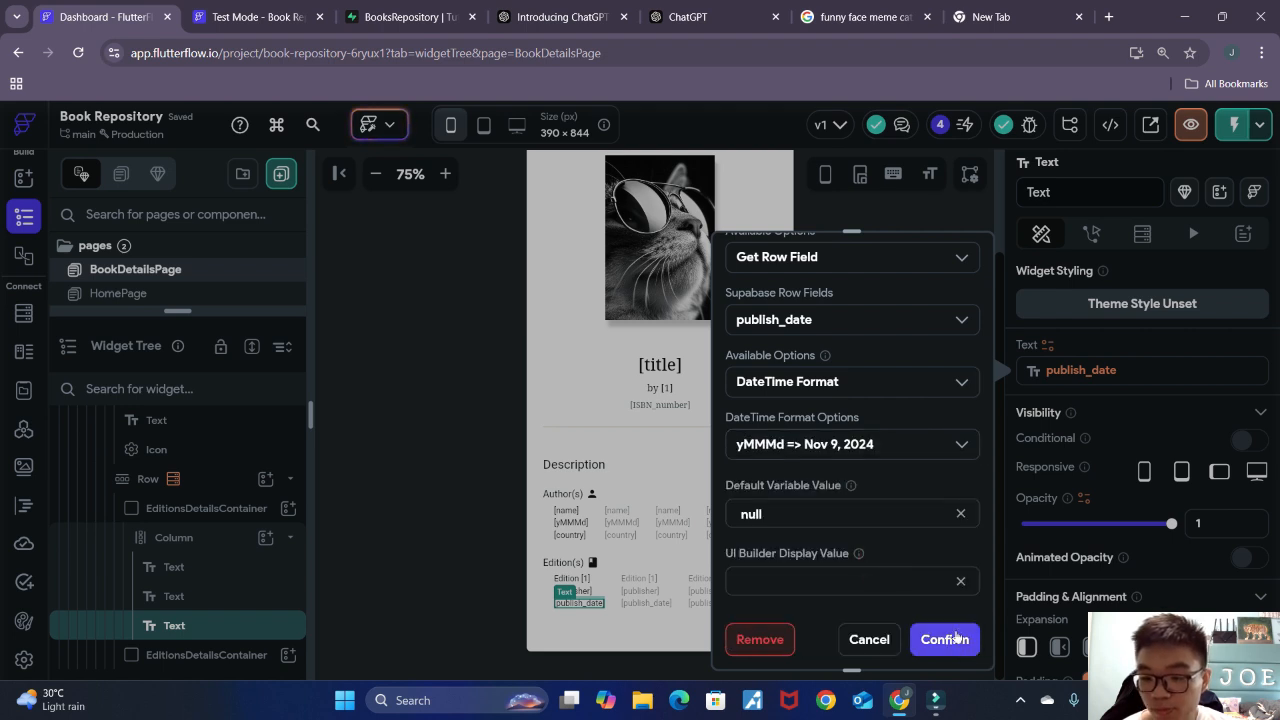
Step: Review the other DateTime format options for the publish date, keep yMMMd, and confirm the binding
{"action": "left_click", "coordinate": [963, 448]}
{"action": "scroll", "coordinate": [929, 553], "scroll_direction": "down", "scroll_amount": 2}
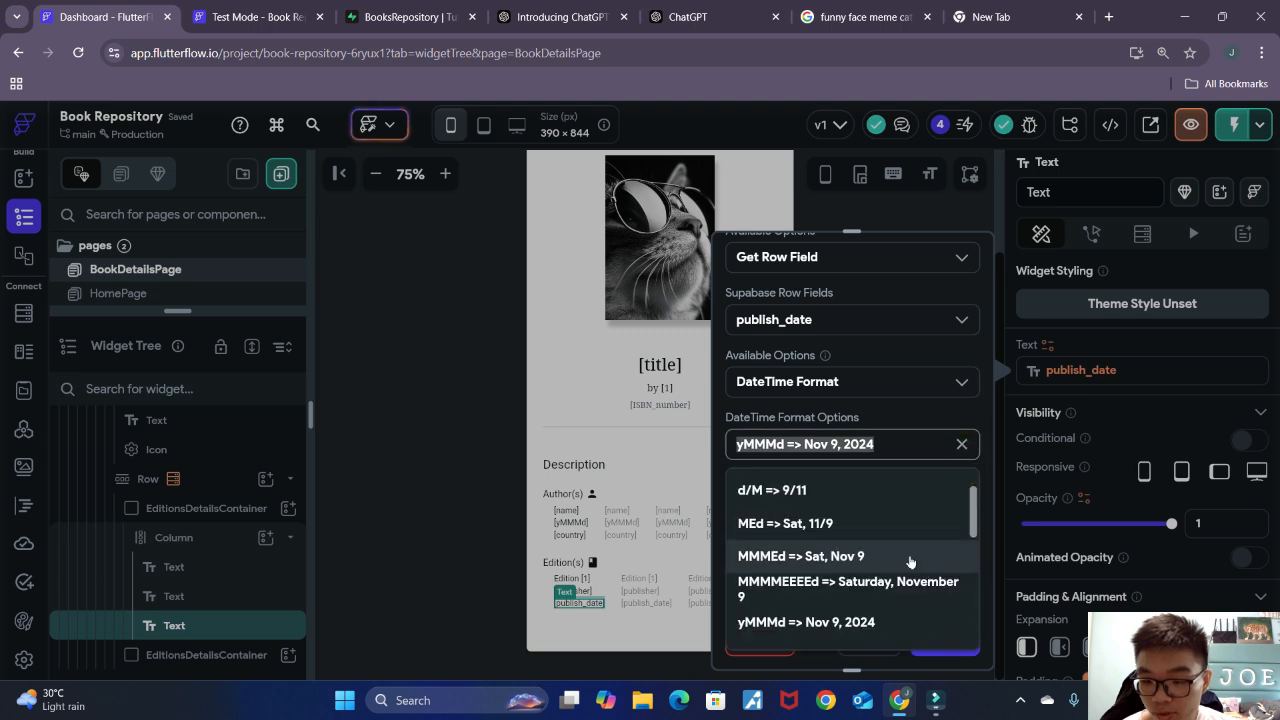
{"action": "scroll", "coordinate": [908, 562], "scroll_direction": "up", "scroll_amount": 2}
{"action": "scroll", "coordinate": [880, 558], "scroll_direction": "down", "scroll_amount": 4}
{"action": "scroll", "coordinate": [894, 550], "scroll_direction": "up", "scroll_amount": 3}
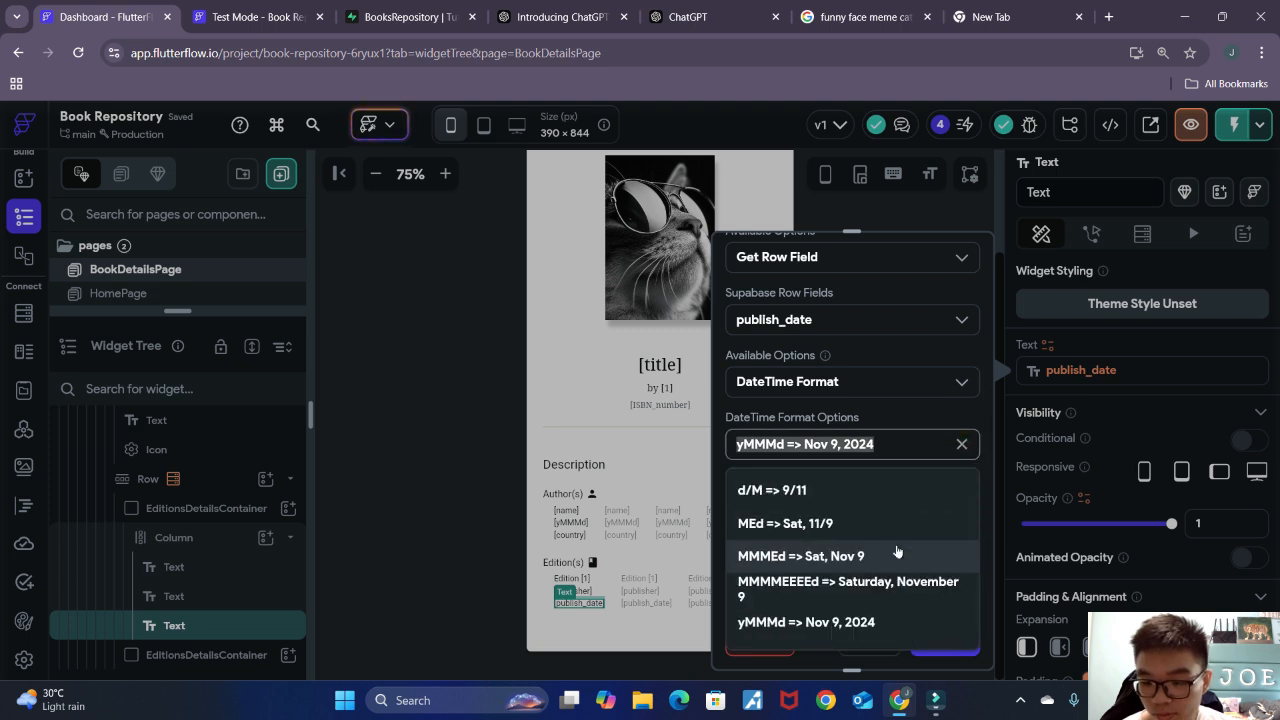
{"action": "left_click", "coordinate": [943, 405]}
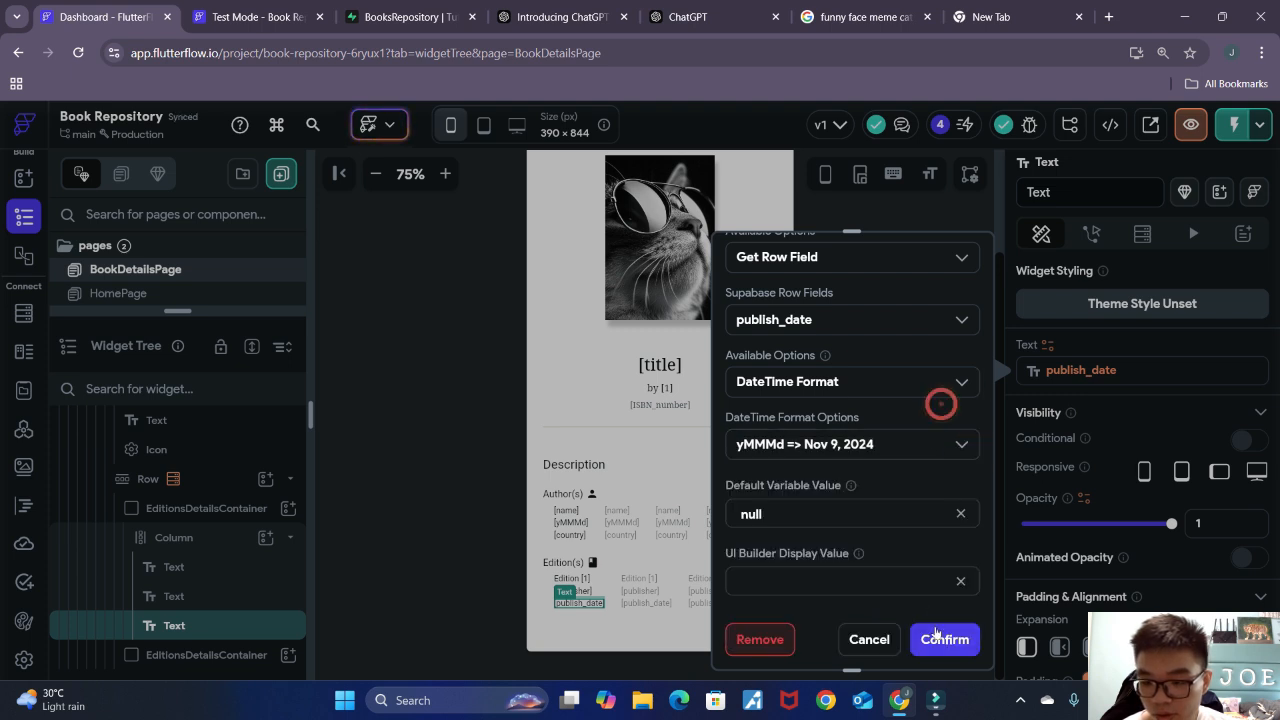
{"action": "left_click", "coordinate": [943, 640]}
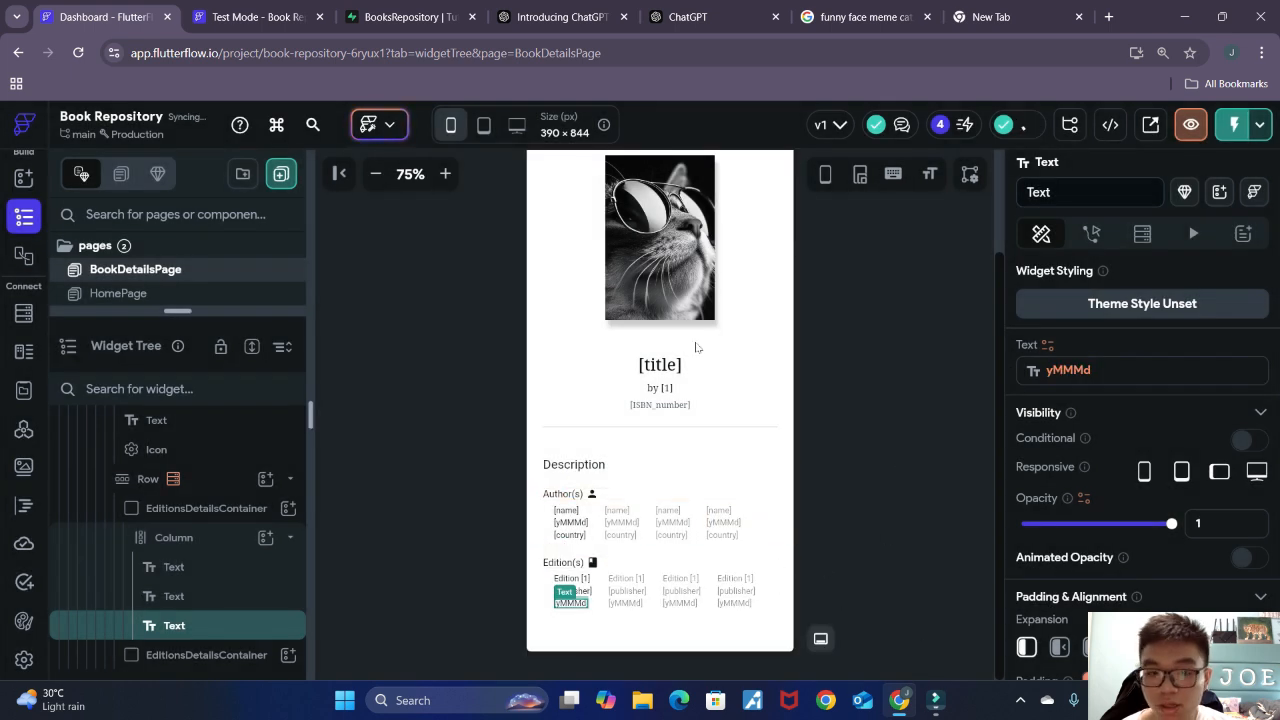
Step: Reload the app in the Test Mode session and open the first book to check its author and edition details
{"action": "left_click", "coordinate": [255, 17]}
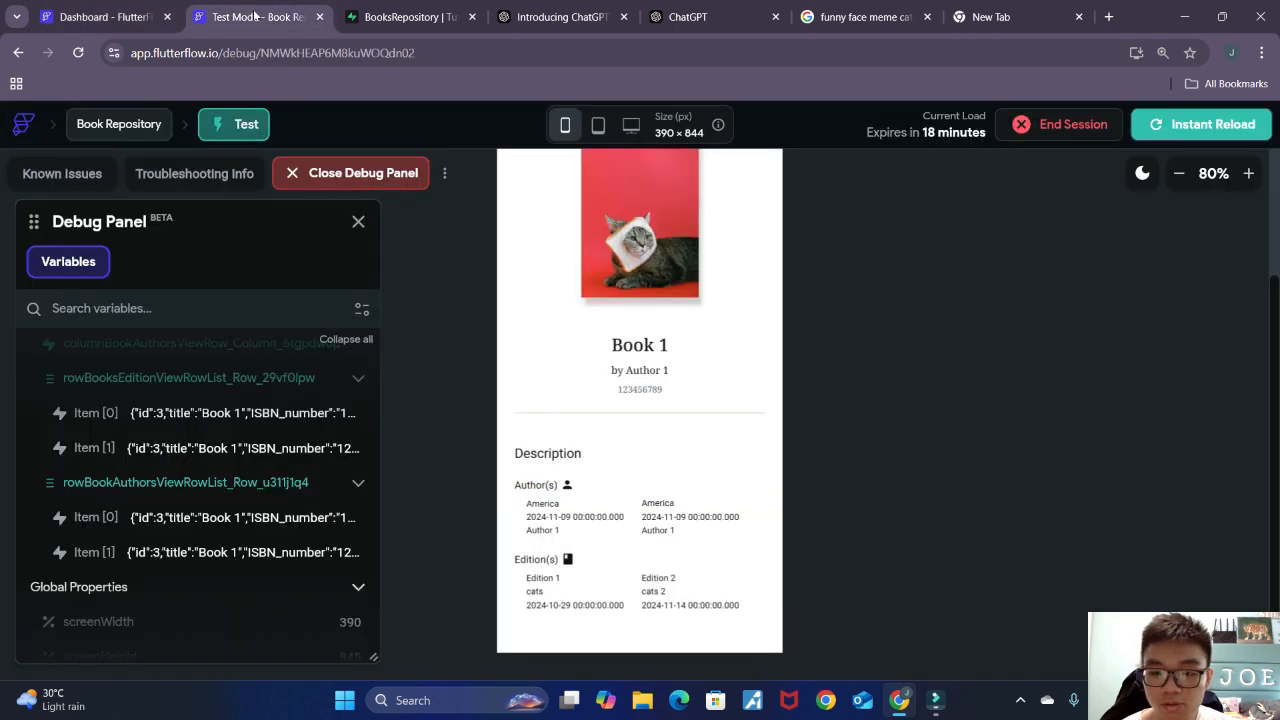
{"action": "left_click", "coordinate": [1196, 130]}
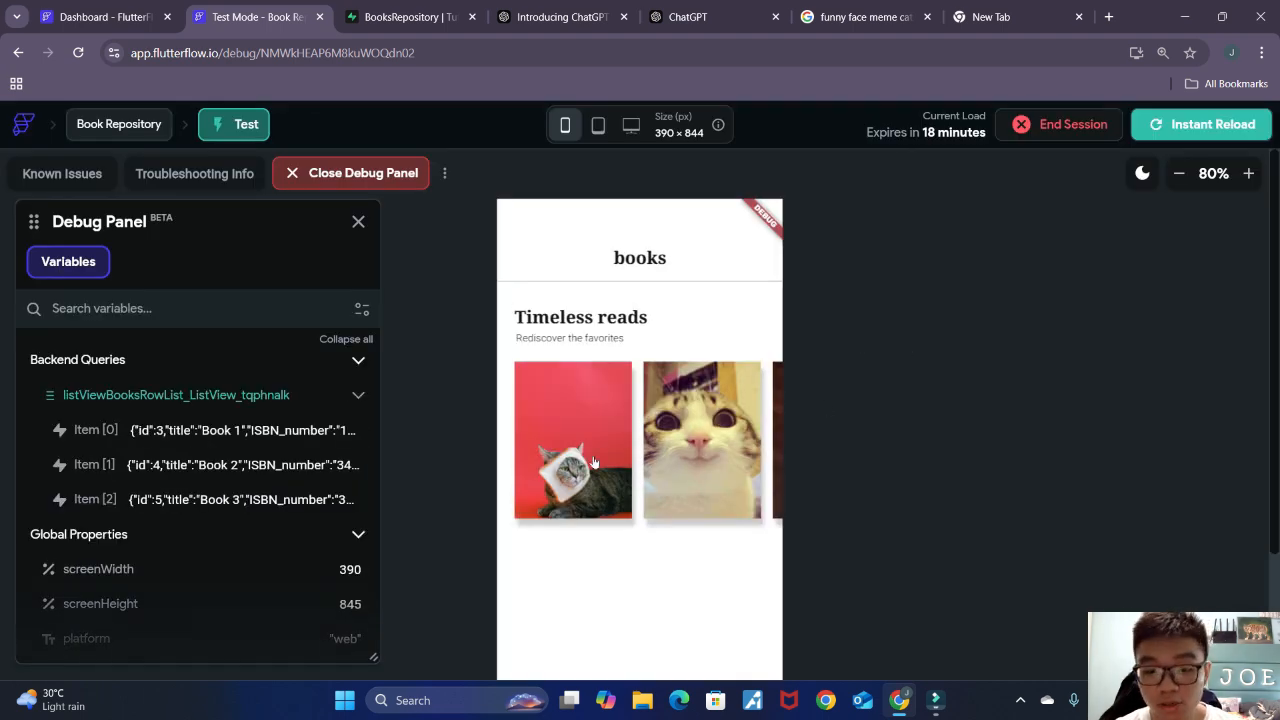
{"action": "left_click", "coordinate": [588, 453]}
{"action": "scroll", "coordinate": [840, 398], "scroll_direction": "down", "scroll_amount": 2}
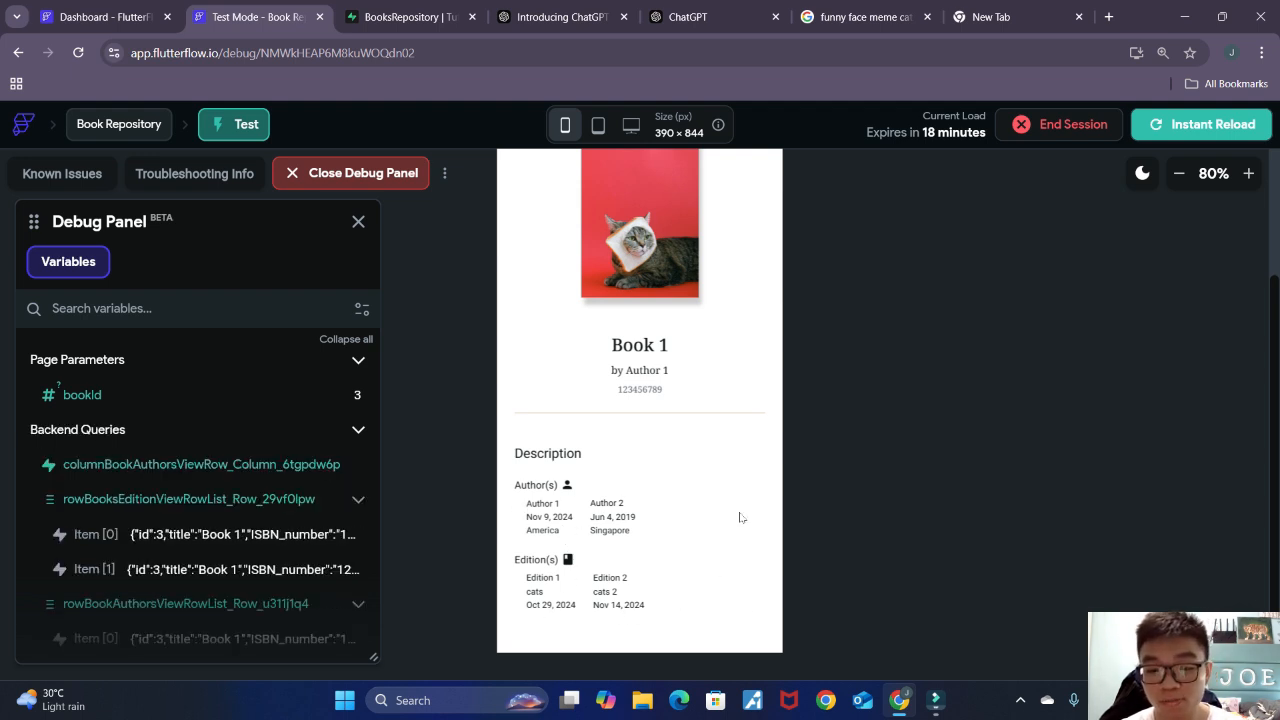
Step: Return to the book list with the page's back button and open the second book to check its details
{"action": "scroll", "coordinate": [819, 416], "scroll_direction": "up", "scroll_amount": 2}
{"action": "left_click", "coordinate": [528, 247]}
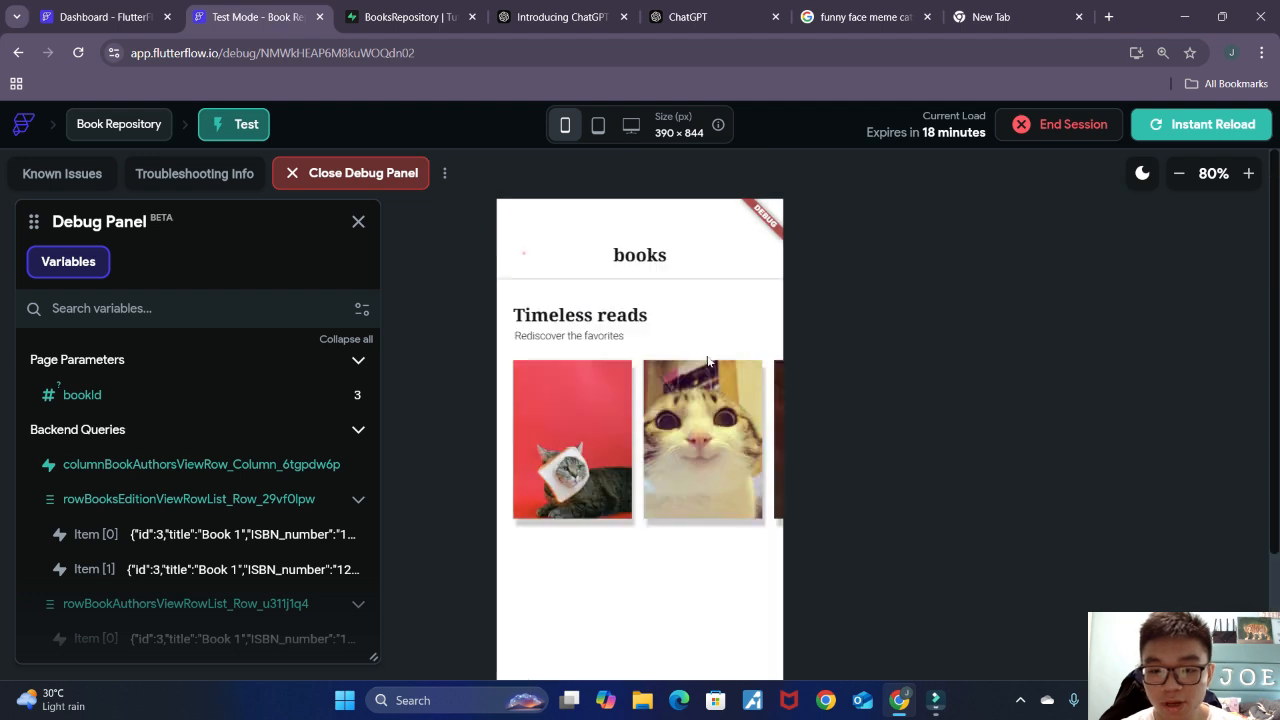
{"action": "left_click", "coordinate": [706, 442]}
{"action": "scroll", "coordinate": [770, 434], "scroll_direction": "down", "scroll_amount": 2}
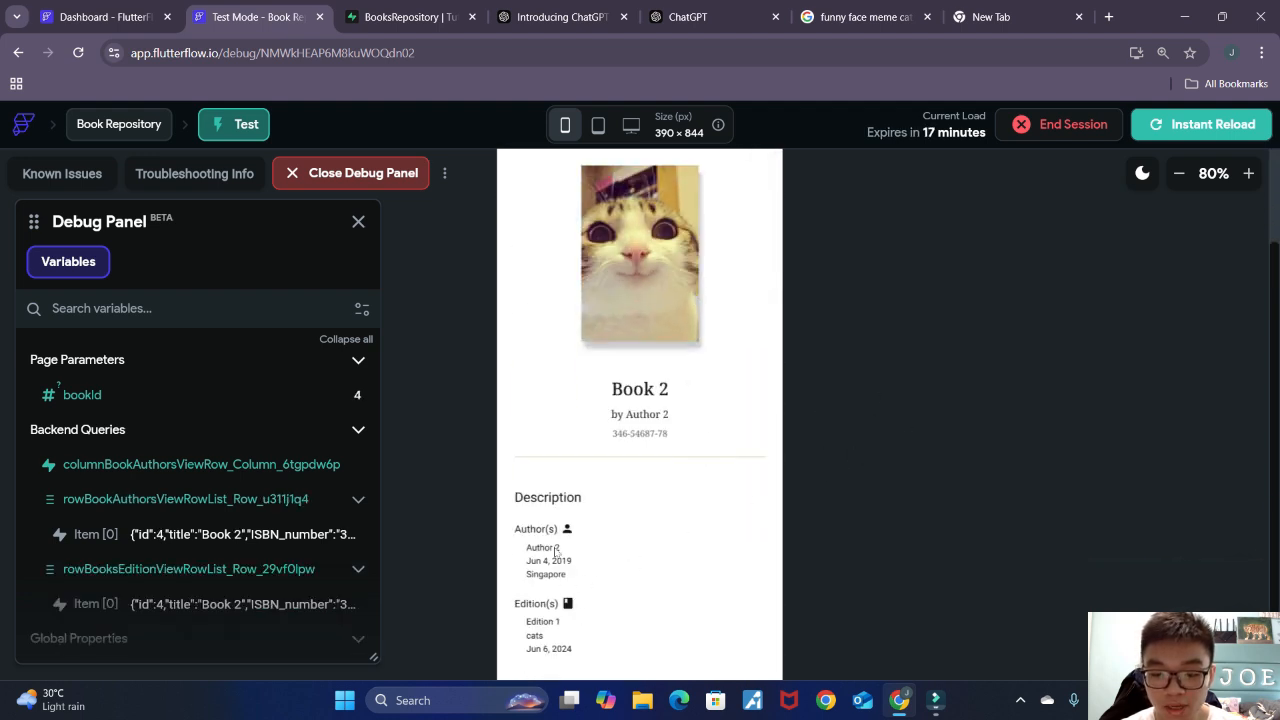
{"action": "scroll", "coordinate": [571, 240], "scroll_direction": "up", "scroll_amount": 2}
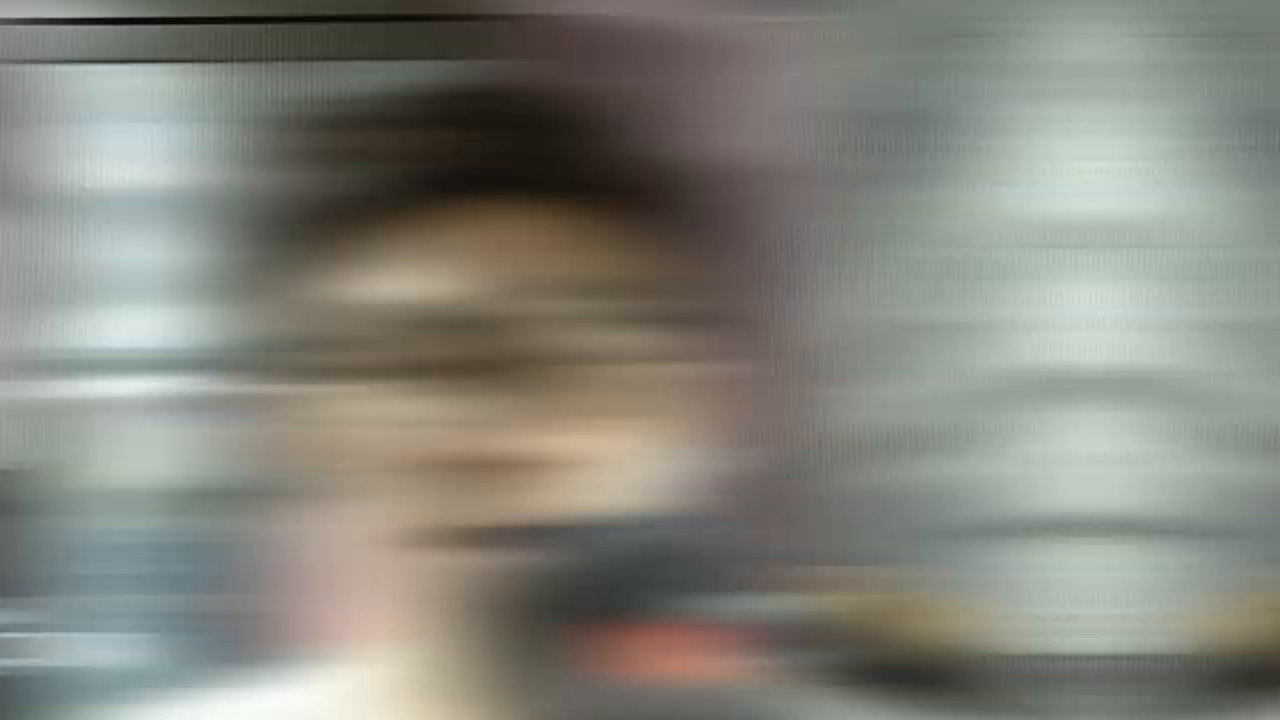